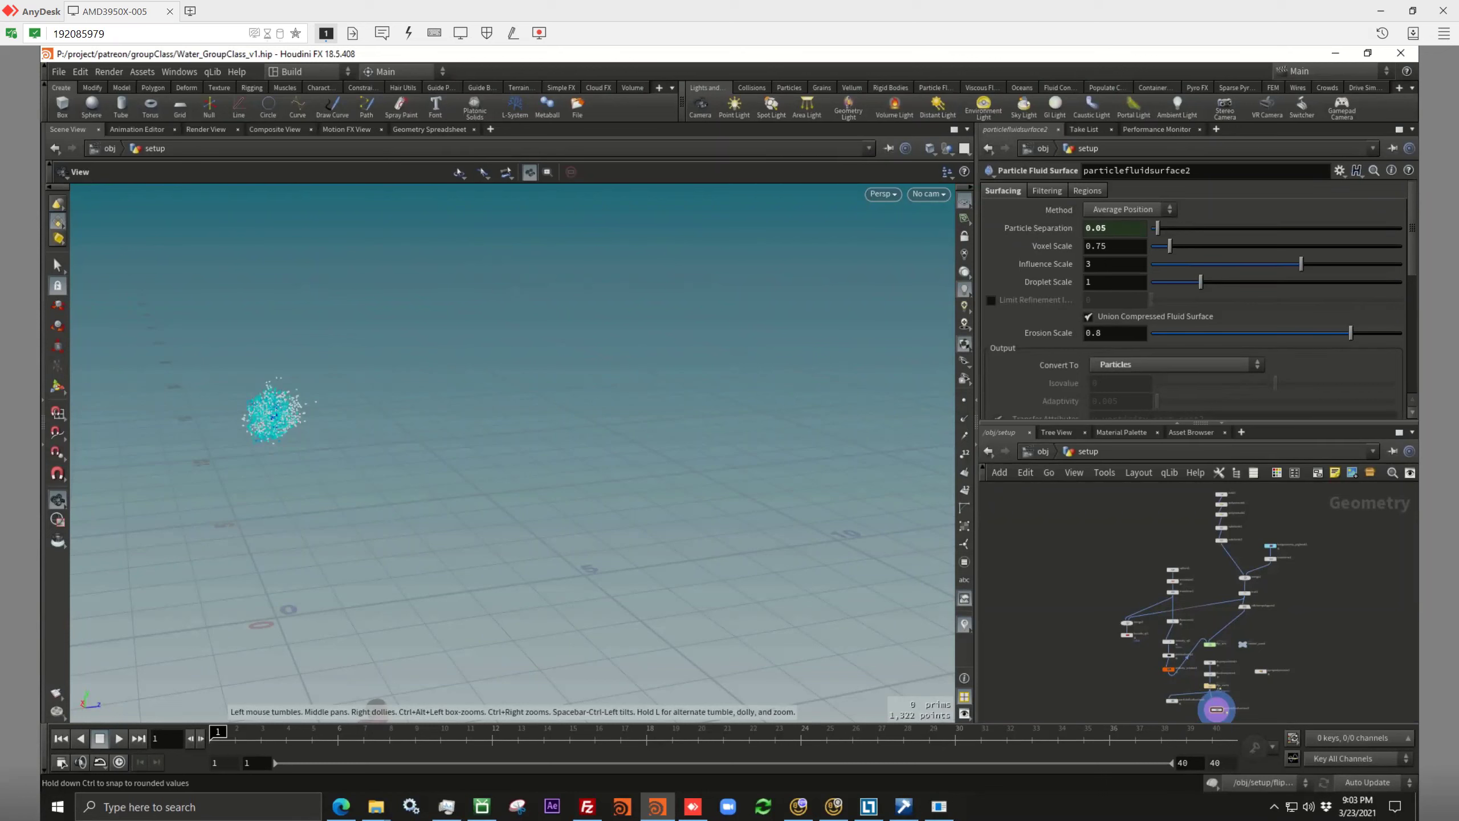
# - Check flip_cache's geometry file without changing it, then play the splash through frame 40
pyautogui.scroll(2, 1240, 698)
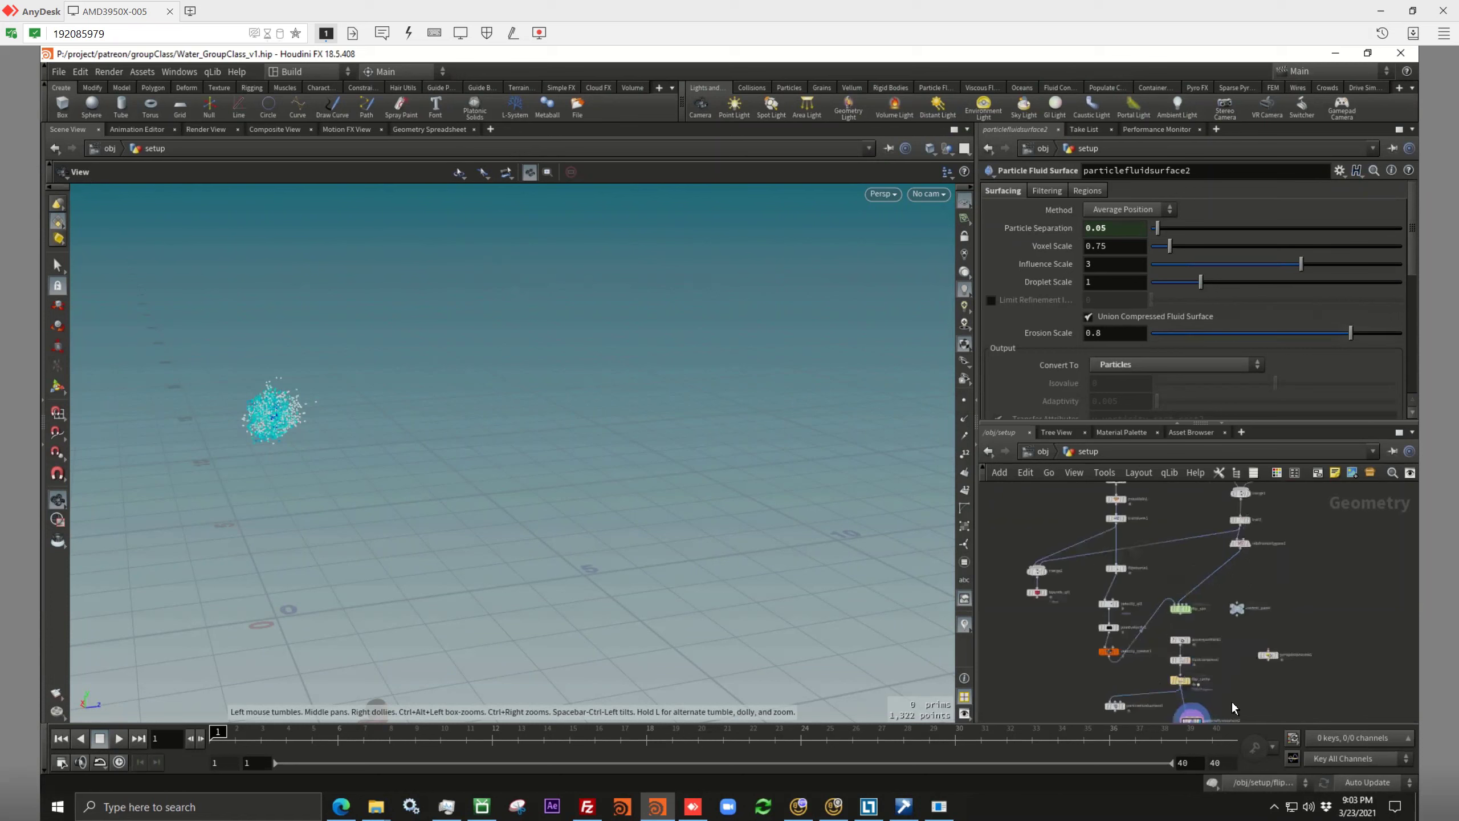
pyautogui.scroll(3, 1218, 632)
pyautogui.click(1213, 652)
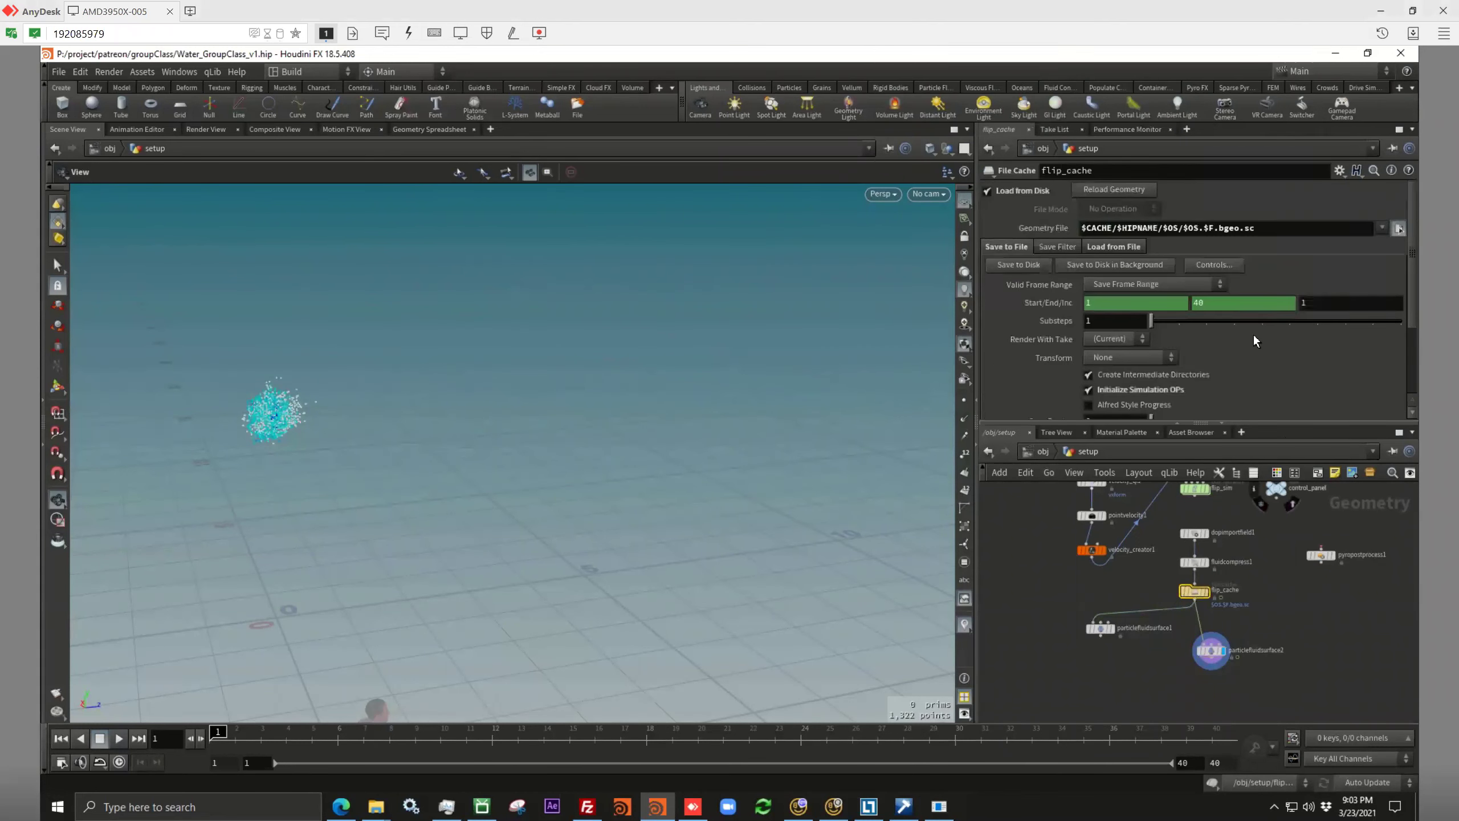
pyautogui.click(1399, 228)
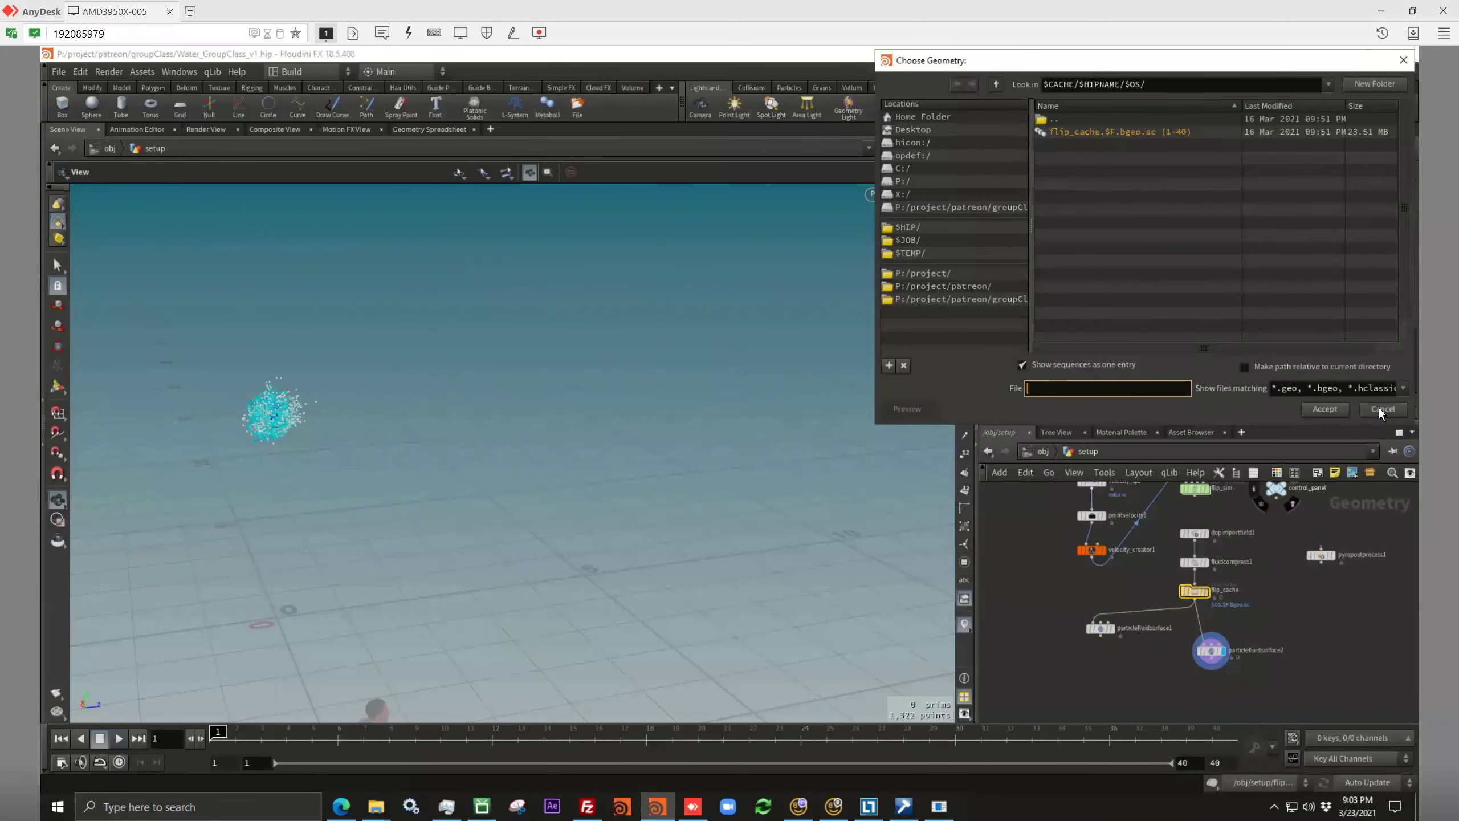
pyautogui.click(1380, 408)
pyautogui.moveTo(218, 738); pyautogui.dragTo(745, 743)
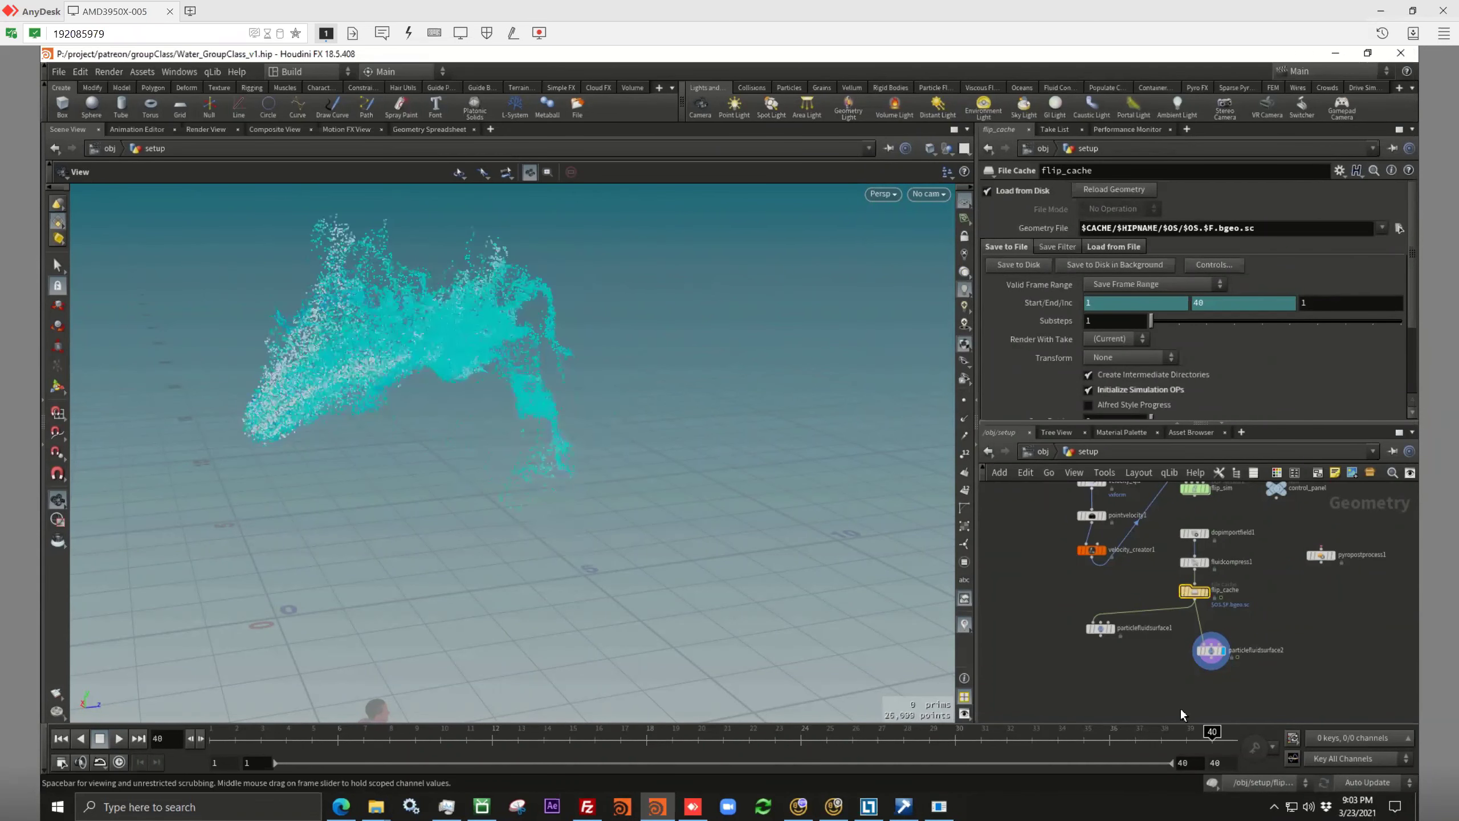
pyautogui.moveTo(498, 407)
pyautogui.mouseDown()
pyautogui.moveTo(528, 446)
pyautogui.moveTo(726, 402)
pyautogui.moveTo(612, 384)
pyautogui.moveTo(482, 423)
pyautogui.moveTo(636, 450)
pyautogui.moveTo(1085, 611)
pyautogui.mouseUp()
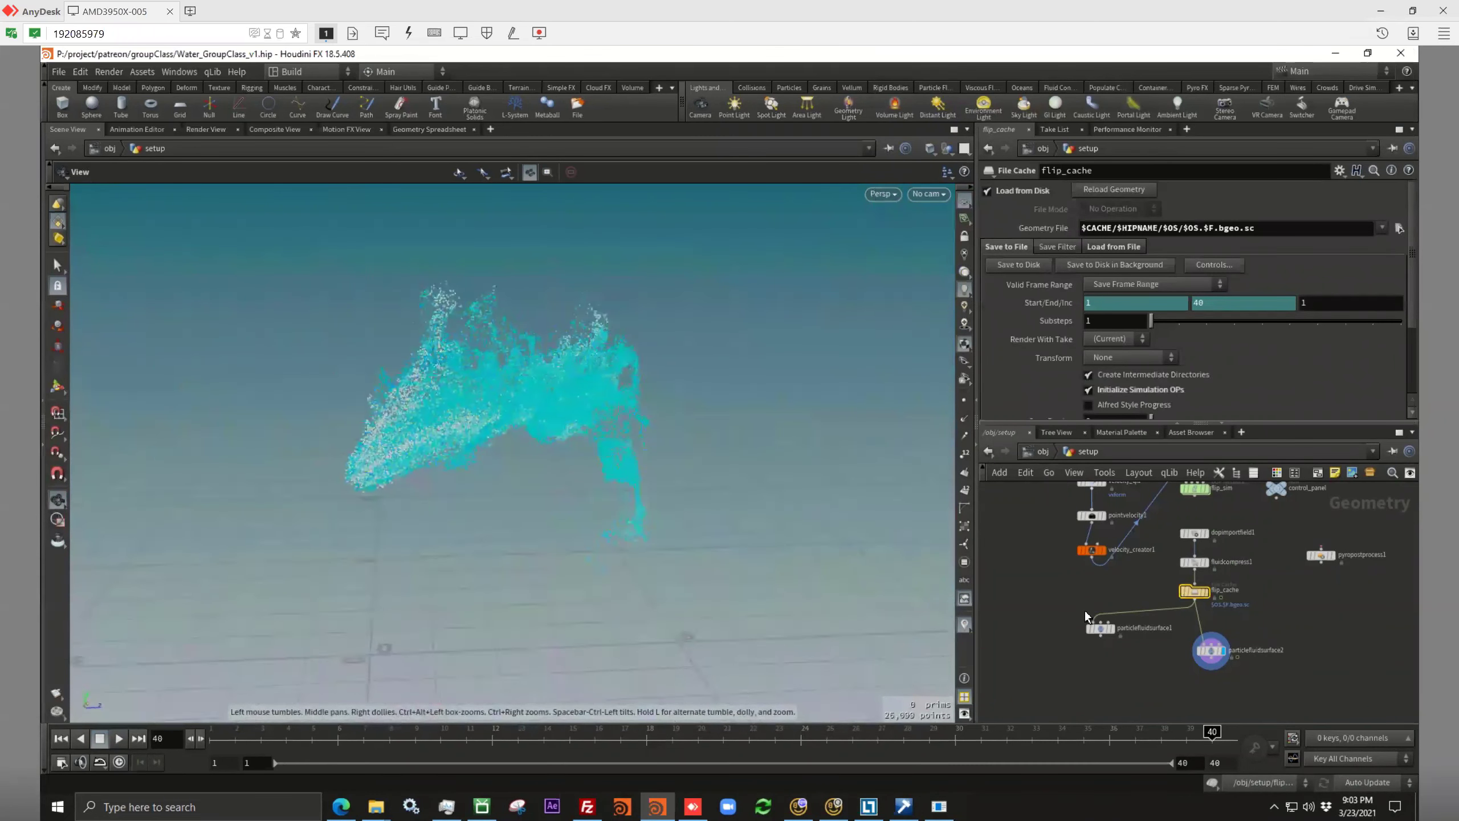
# - Display particlefluidsurface1 so the fluid appears as a grey meshed surface
pyautogui.click(1211, 650)
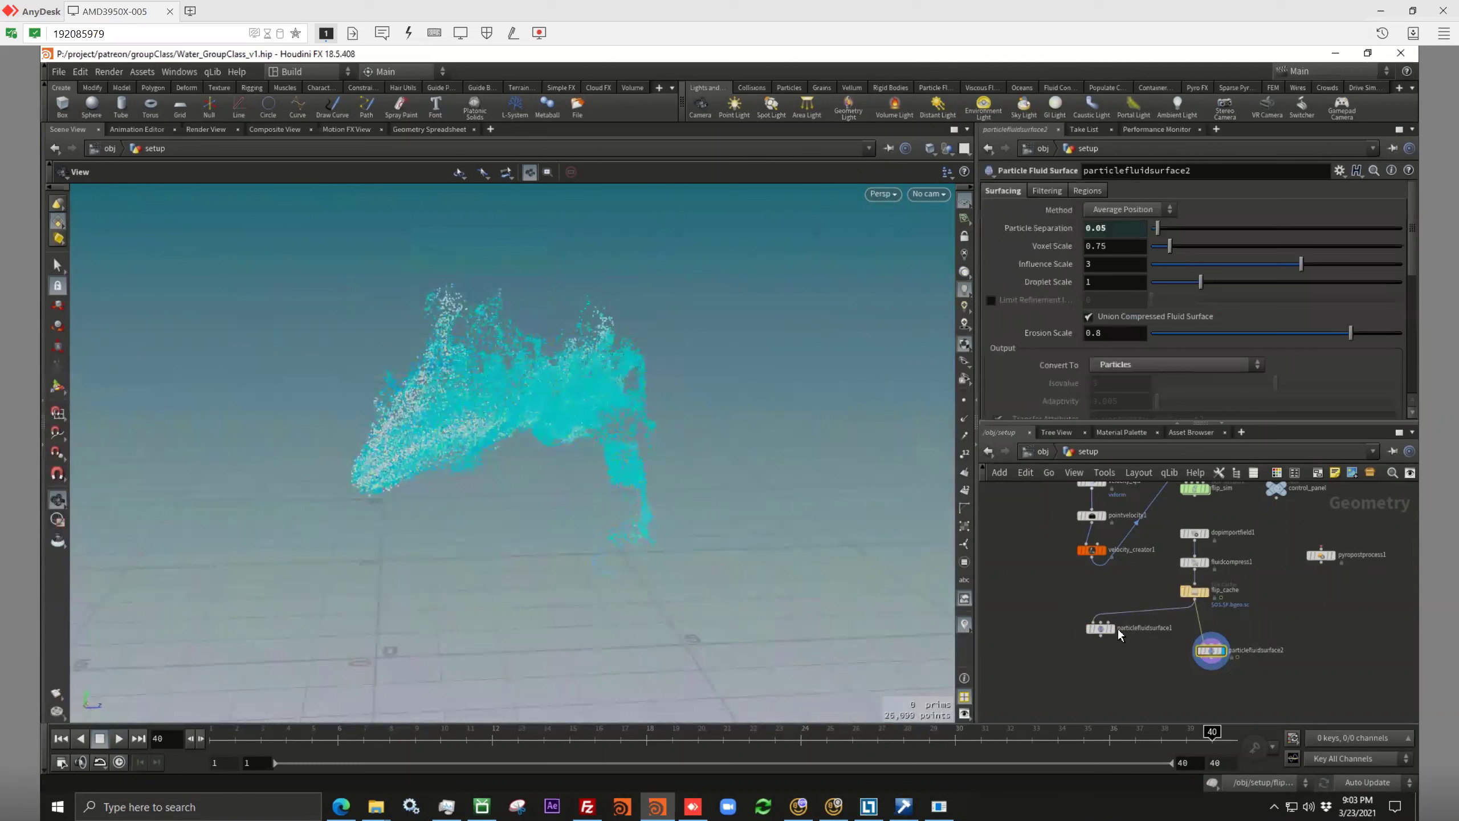
pyautogui.click(1108, 630)
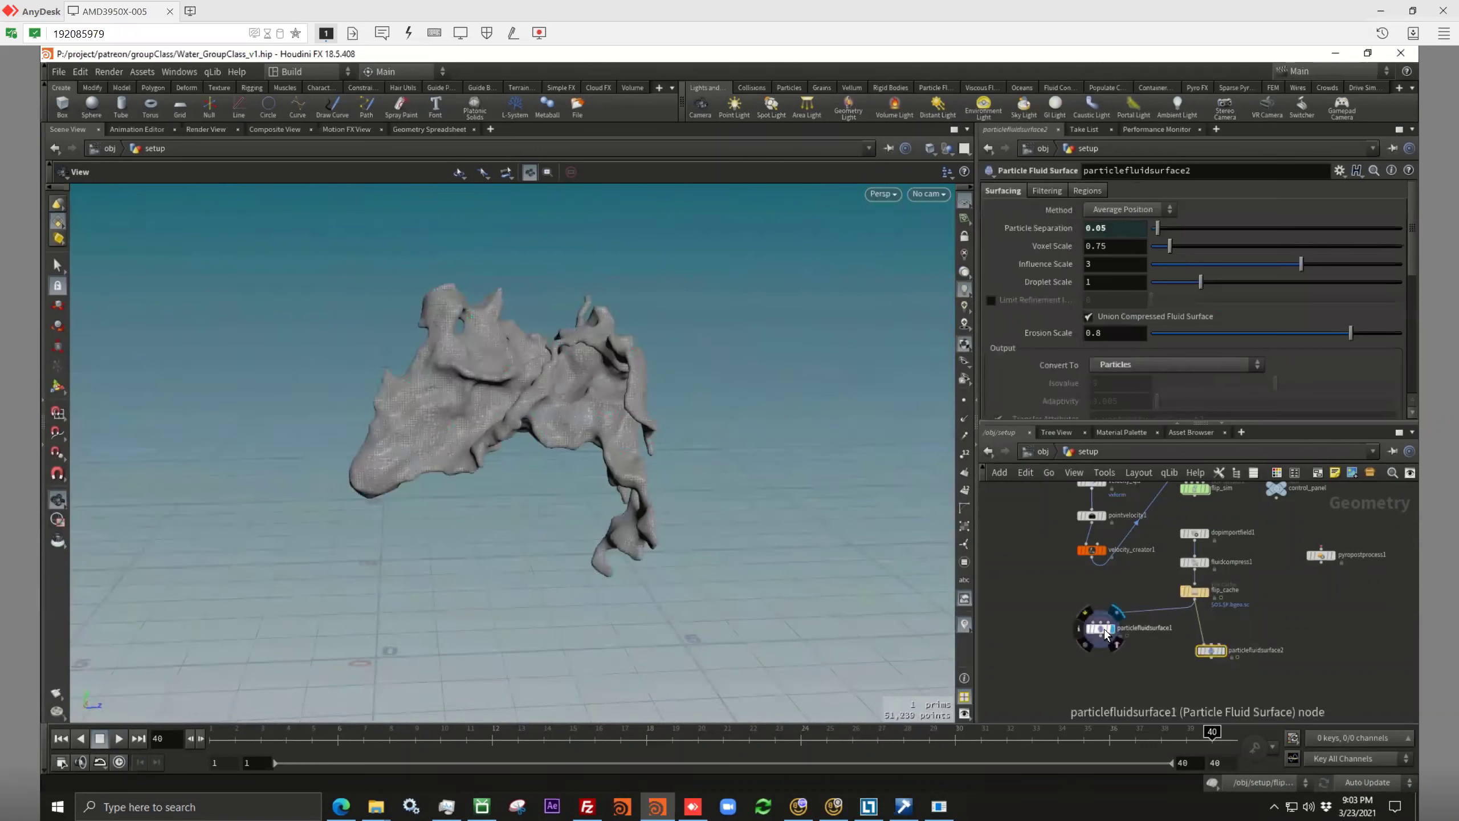
pyautogui.click(1103, 632)
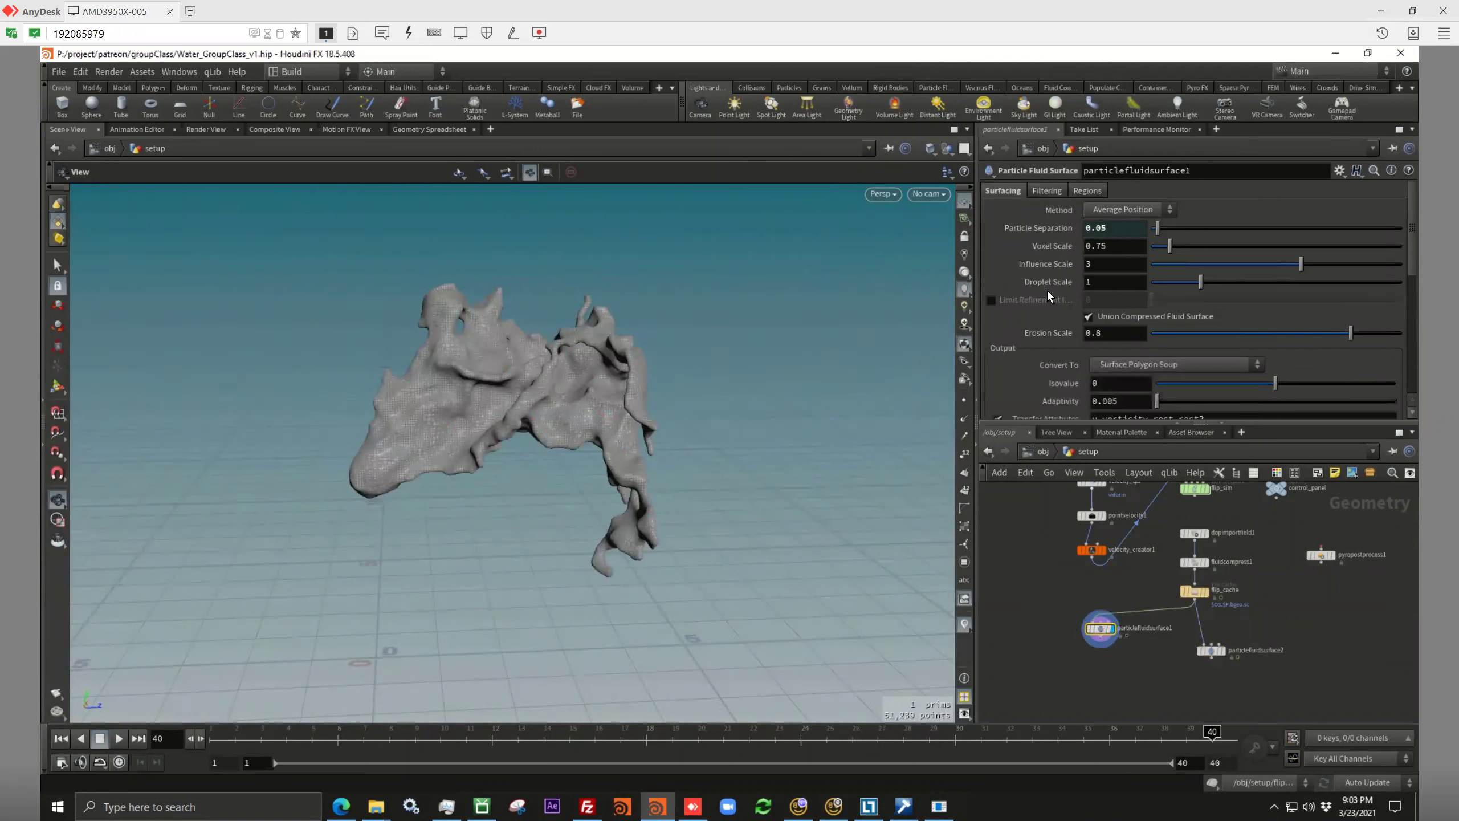
pyautogui.moveTo(635, 347)
pyautogui.mouseDown()
pyautogui.moveTo(725, 300)
pyautogui.moveTo(553, 342)
pyautogui.moveTo(424, 326)
pyautogui.moveTo(645, 323)
pyautogui.moveTo(560, 336)
pyautogui.moveTo(647, 353)
pyautogui.moveTo(602, 344)
pyautogui.mouseUp()
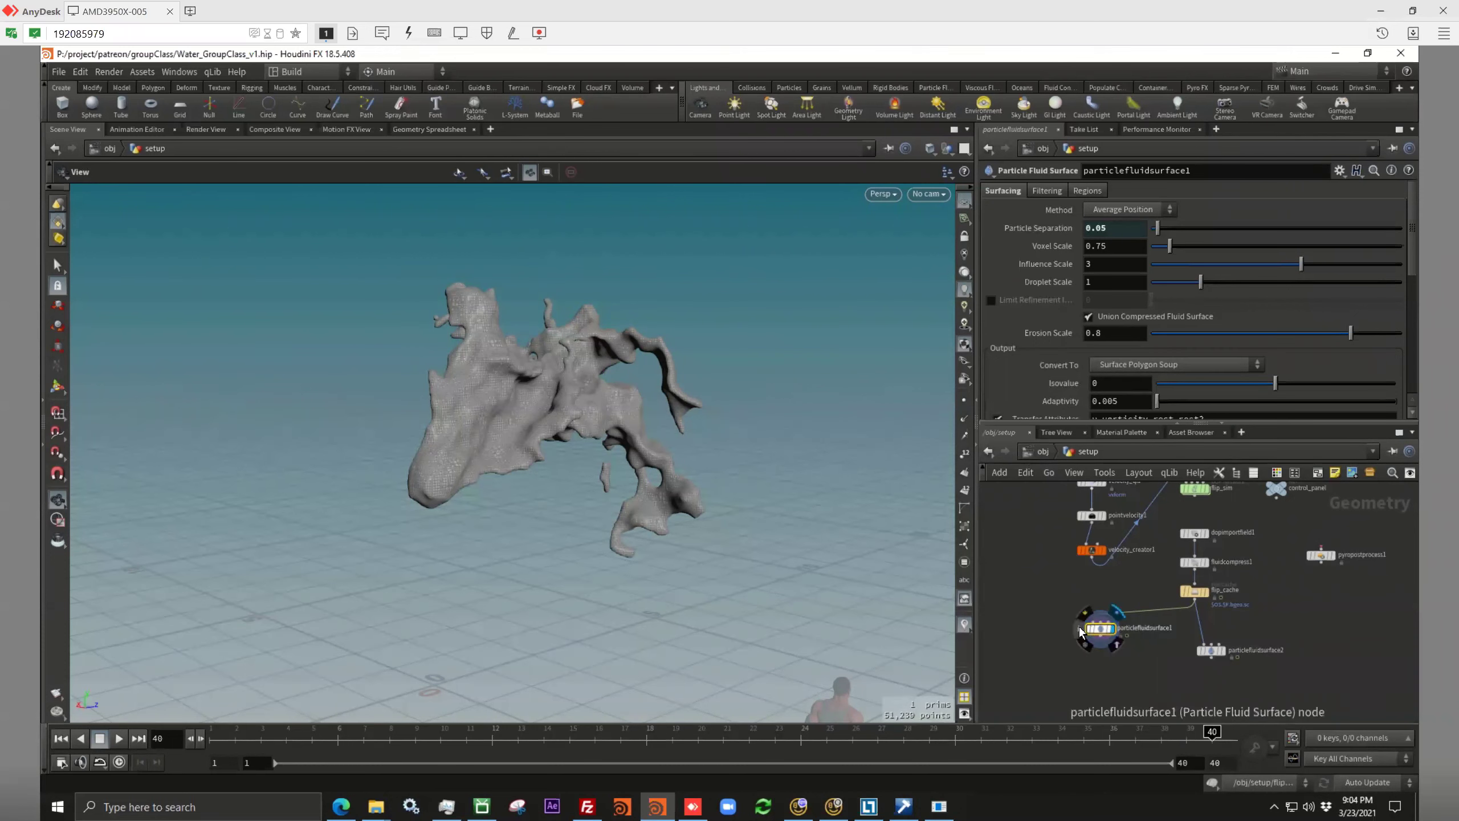
# - Inspect the 51,239-point surface's node info, then reposition particlefluidsurface2 in the network
pyautogui.click(1079, 631)
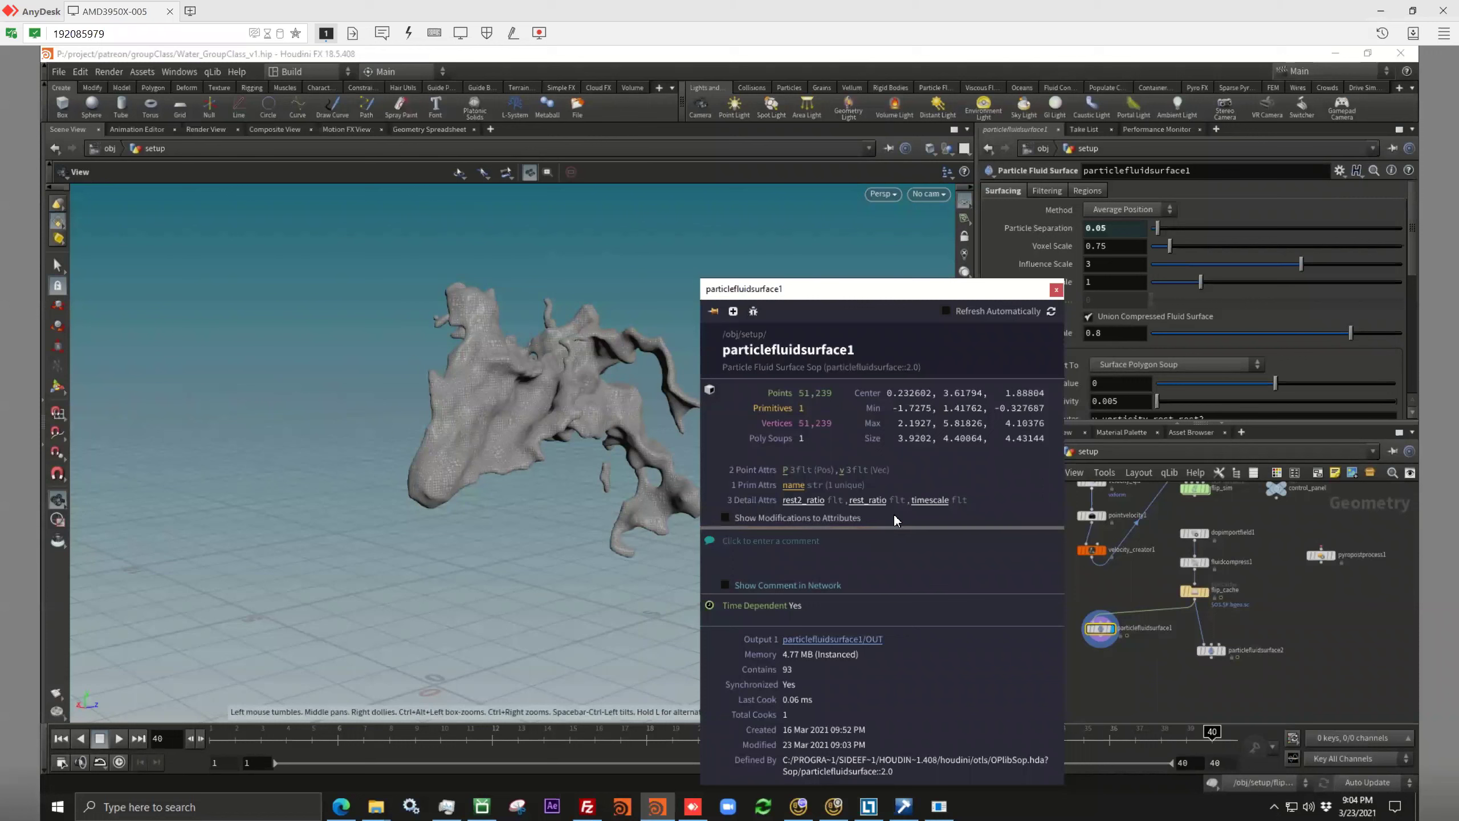
pyautogui.click(1056, 289)
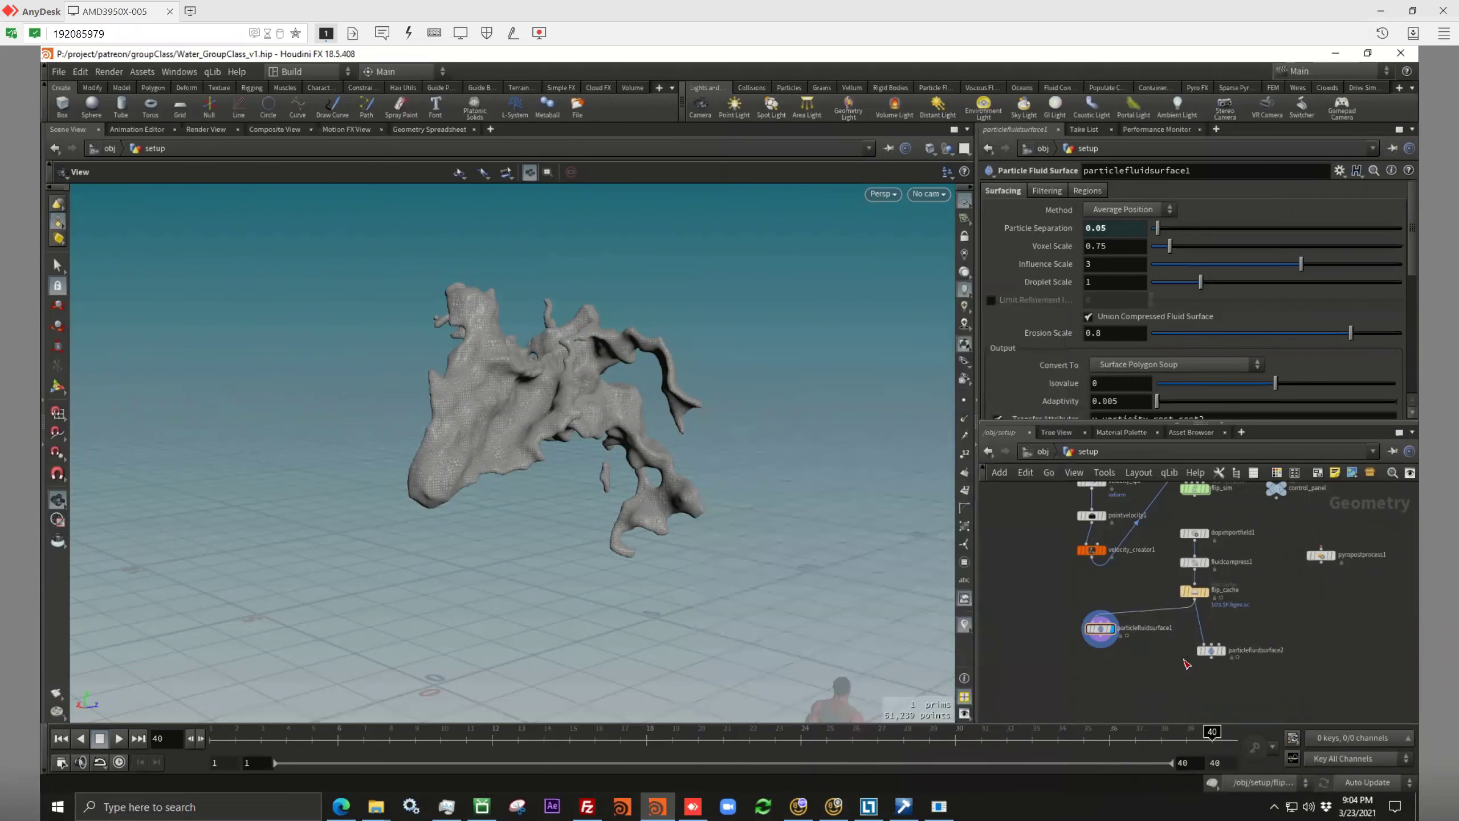
pyautogui.moveTo(1206, 654)
pyautogui.mouseDown()
pyautogui.moveTo(1141, 668)
pyautogui.moveTo(1197, 643)
pyautogui.mouseUp()
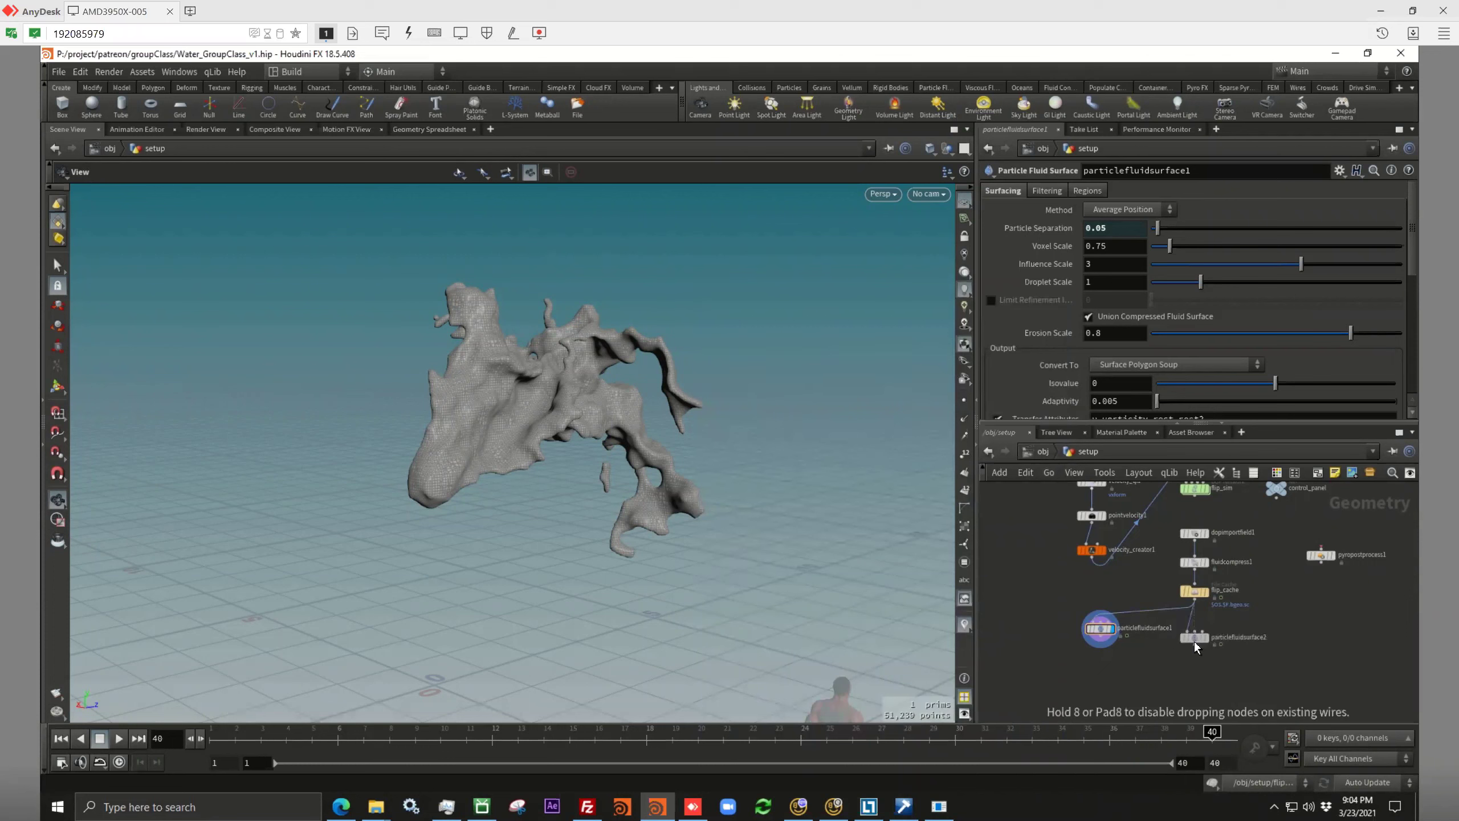
pyautogui.moveTo(1226, 503); pyautogui.dragTo(1234, 579, button='middle')
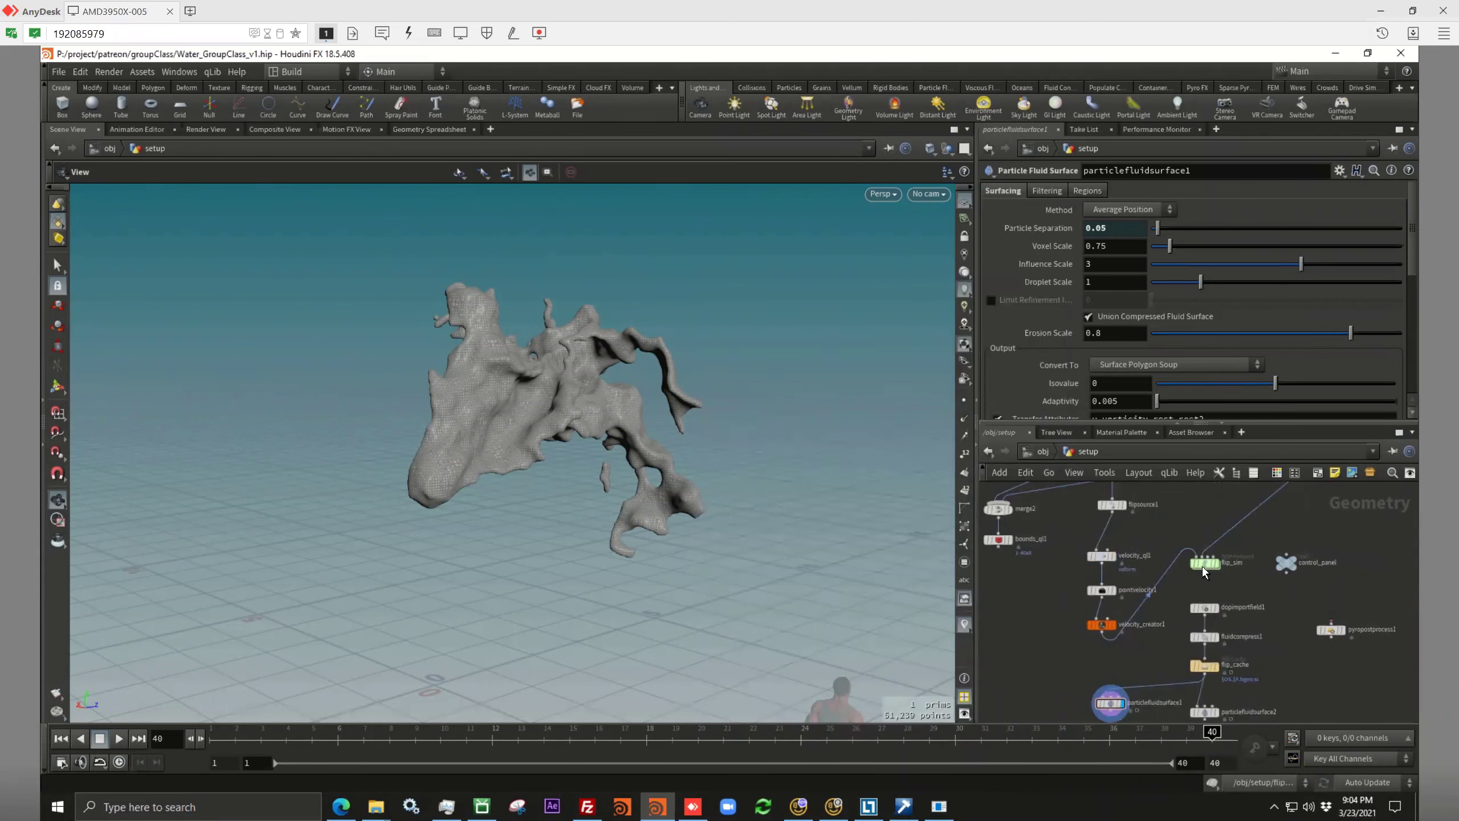
# - Dive into flip_sim and show flipobject1's particle separation of 0.05 in a wider parameter pane
pyautogui.doubleClick(1205, 562)
pyautogui.click(1115, 555)
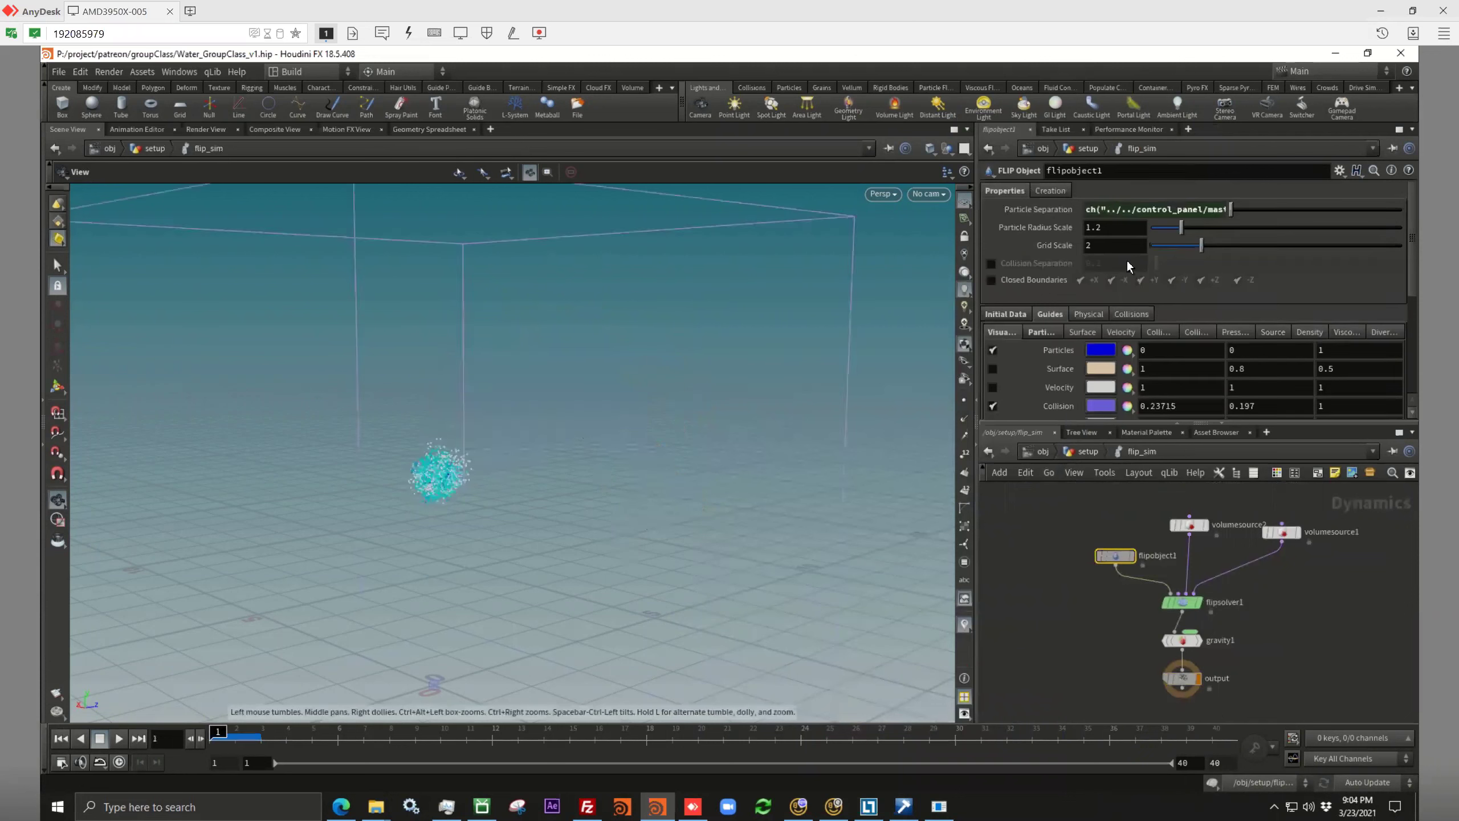
pyautogui.click(1152, 210)
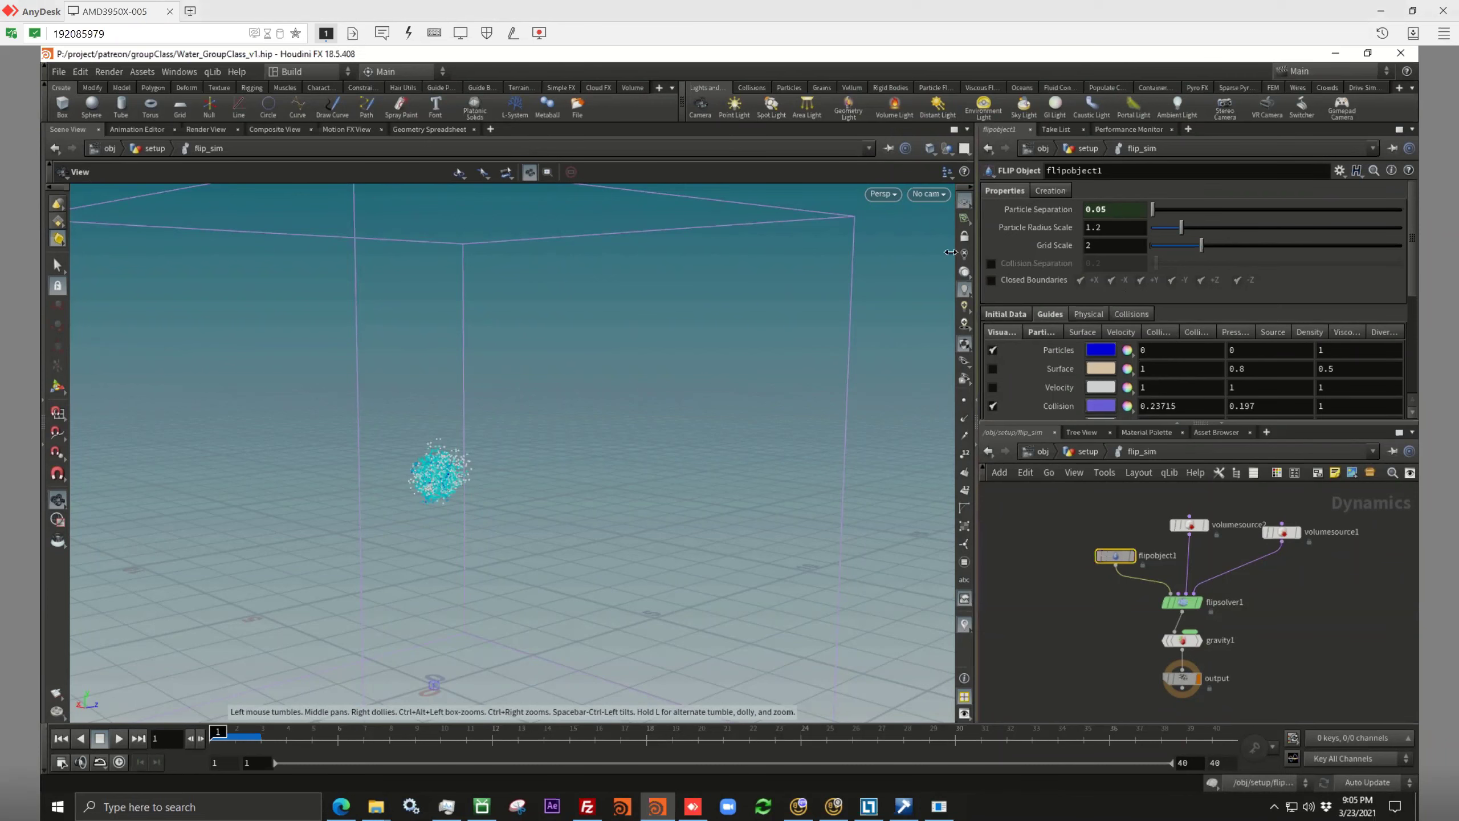
pyautogui.moveTo(978, 254); pyautogui.dragTo(734, 261)
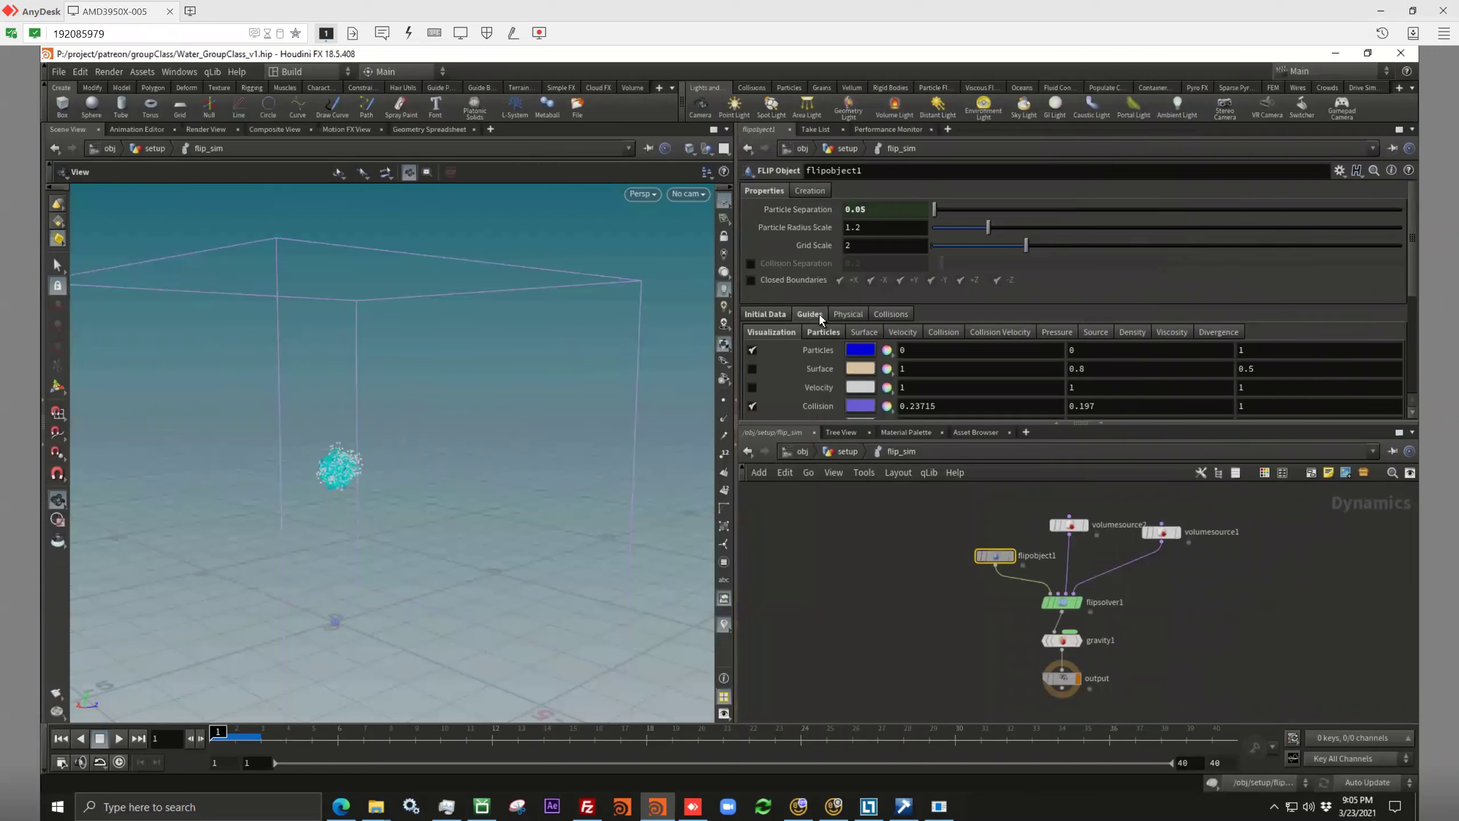
# - Review flipobject1's Physical, Collisions and Guides settings
pyautogui.click(843, 316)
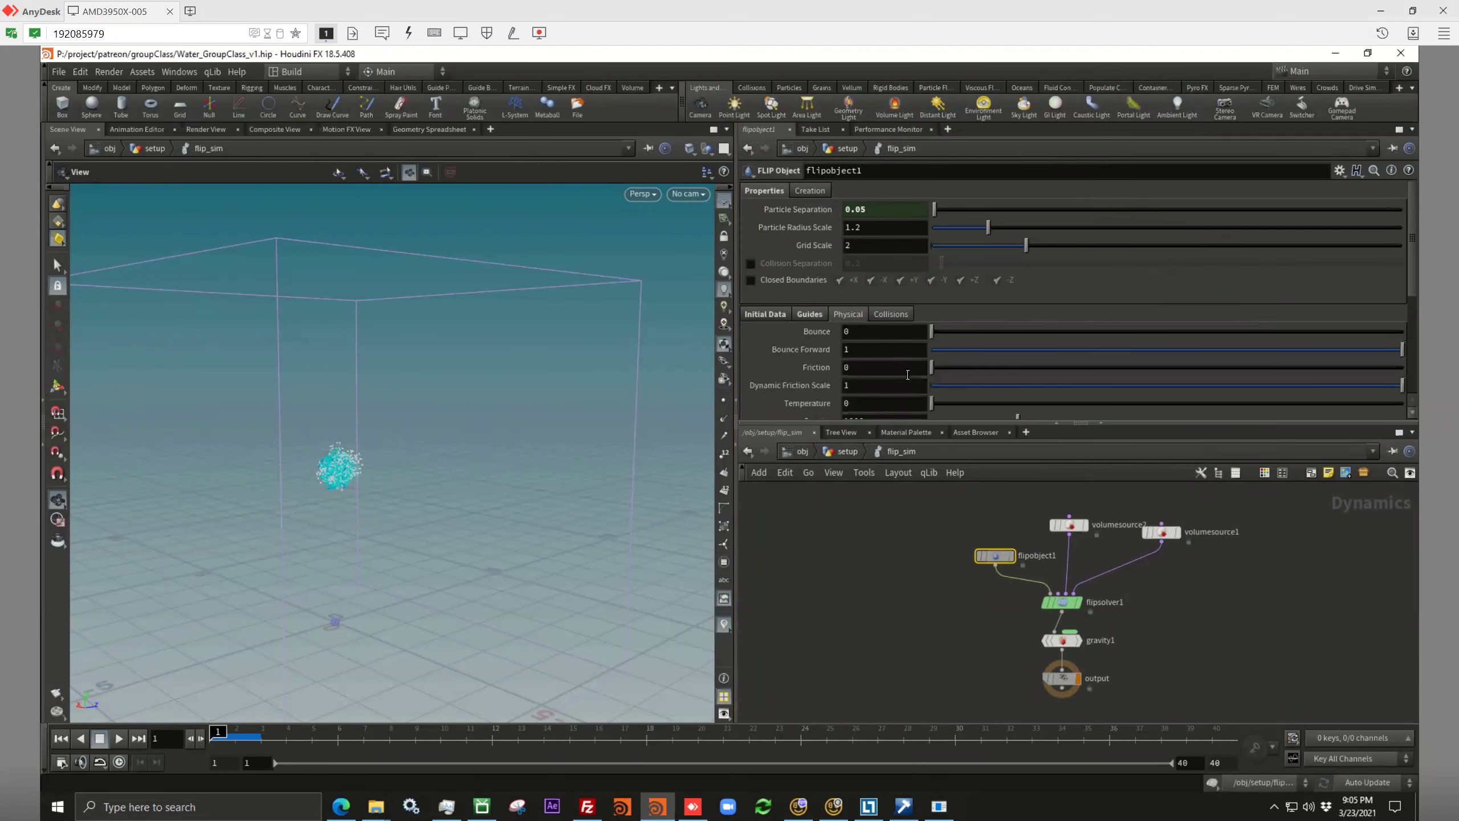
pyautogui.click(879, 313)
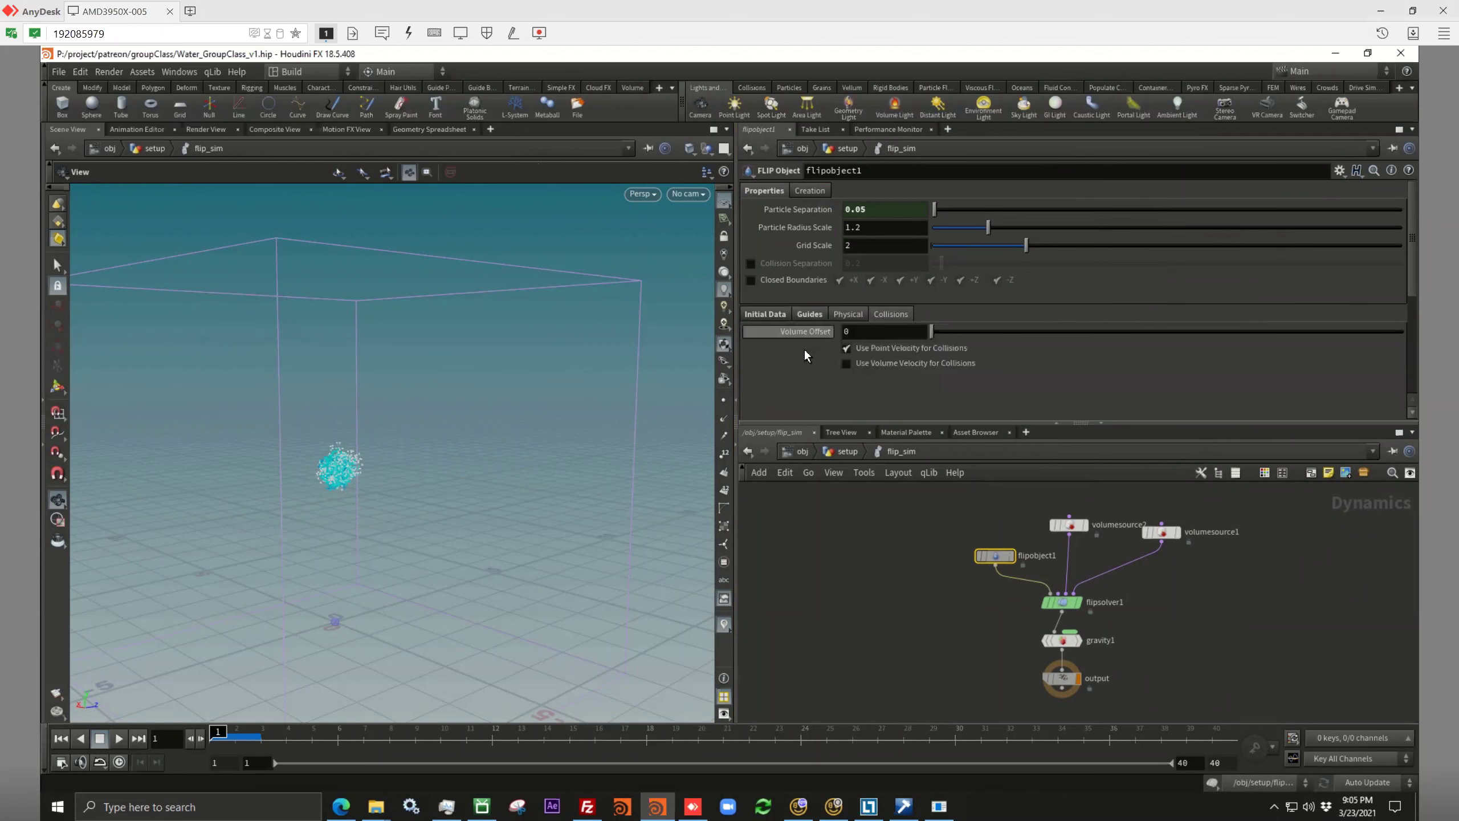
pyautogui.click(802, 315)
pyautogui.scroll(-1, 843, 374)
pyautogui.scroll(-2, 843, 372)
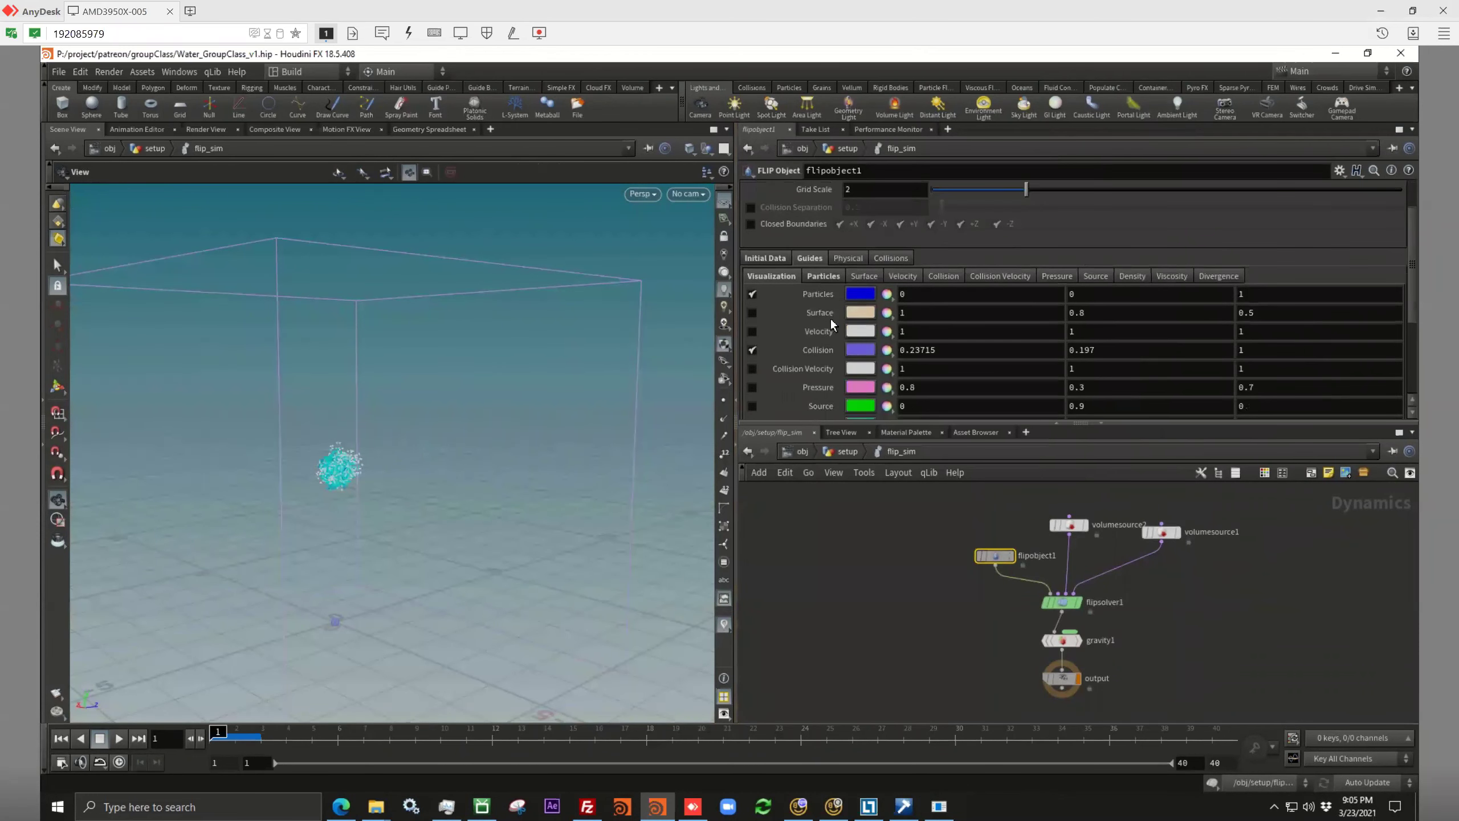
# - Step through the Particles, Surface, Velocity and Collision guide visualization options
pyautogui.click(822, 276)
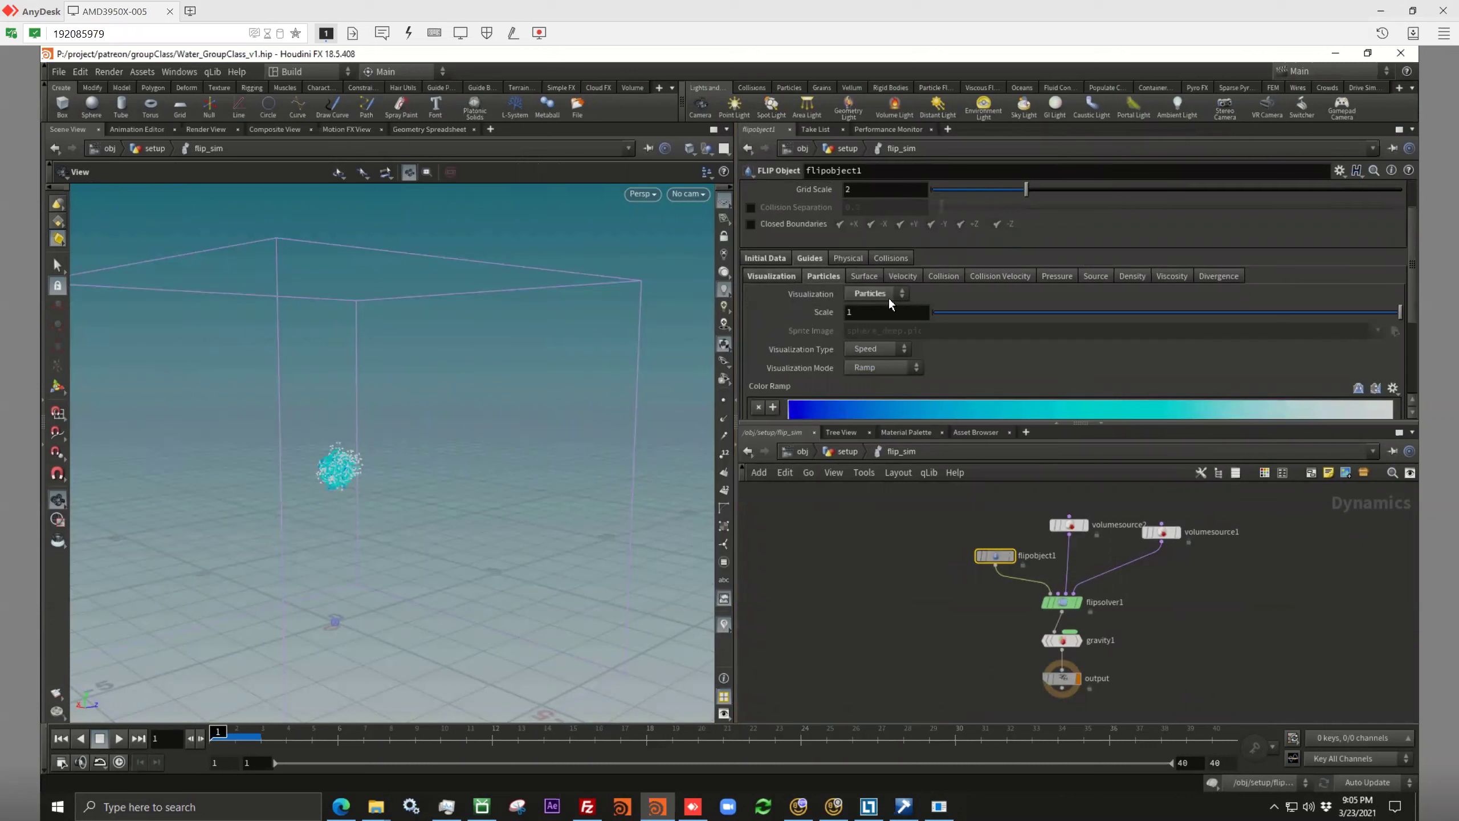
pyautogui.click(868, 275)
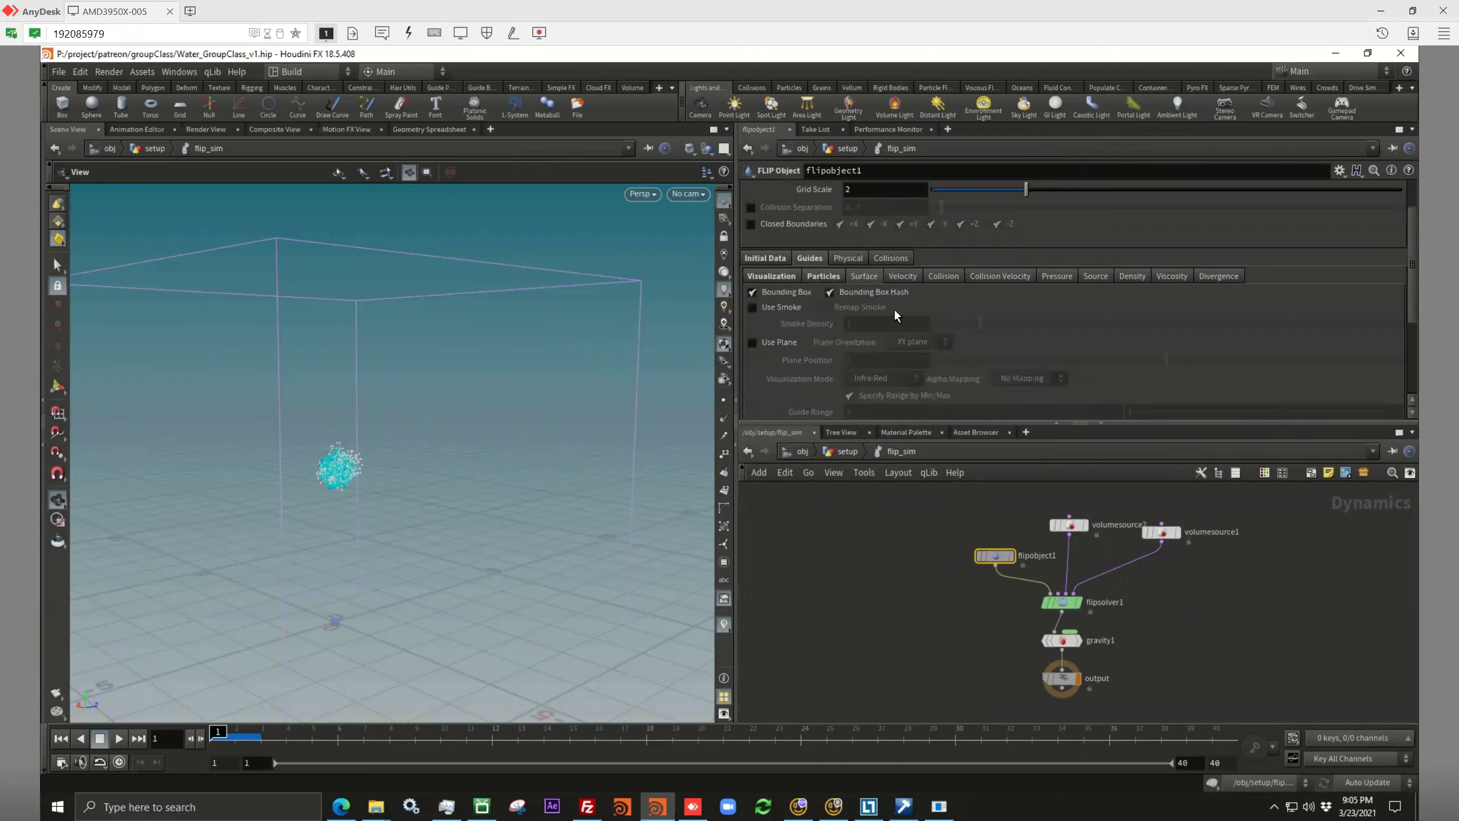
pyautogui.click(902, 277)
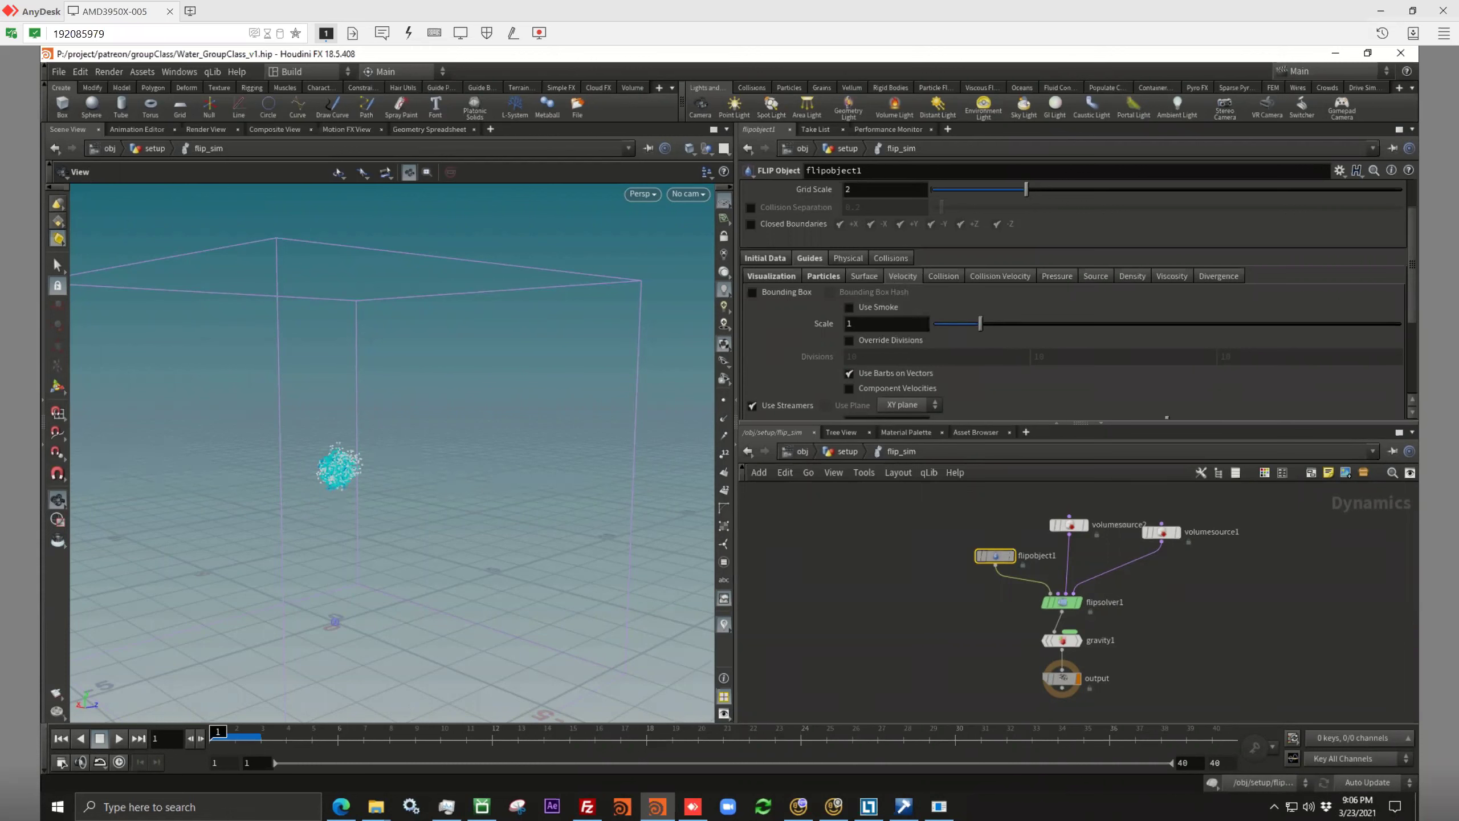
pyautogui.scroll(-4, 934, 281)
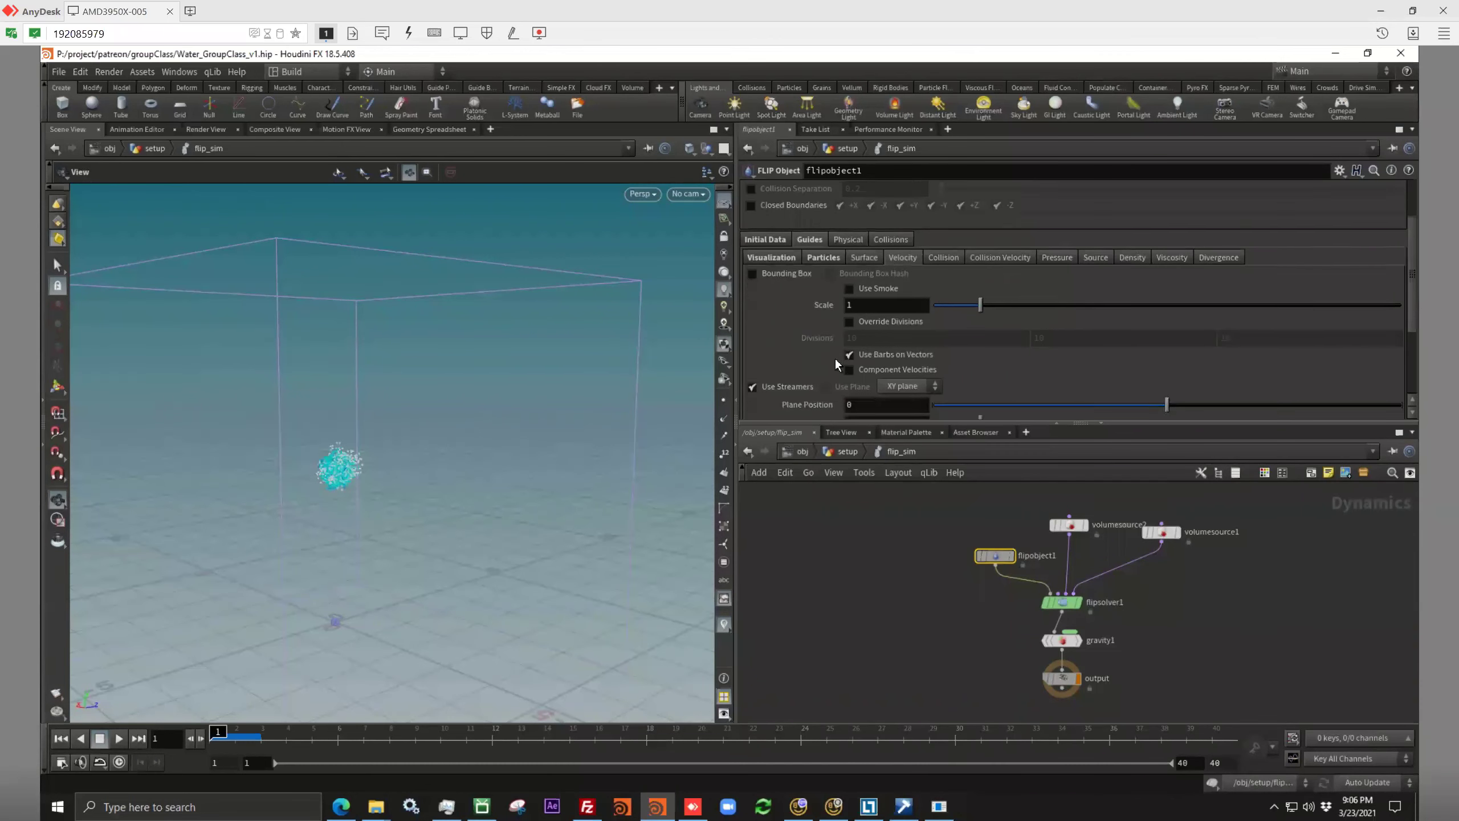
pyautogui.scroll(3, 1043, 305)
pyautogui.click(949, 268)
pyautogui.scroll(-3, 839, 370)
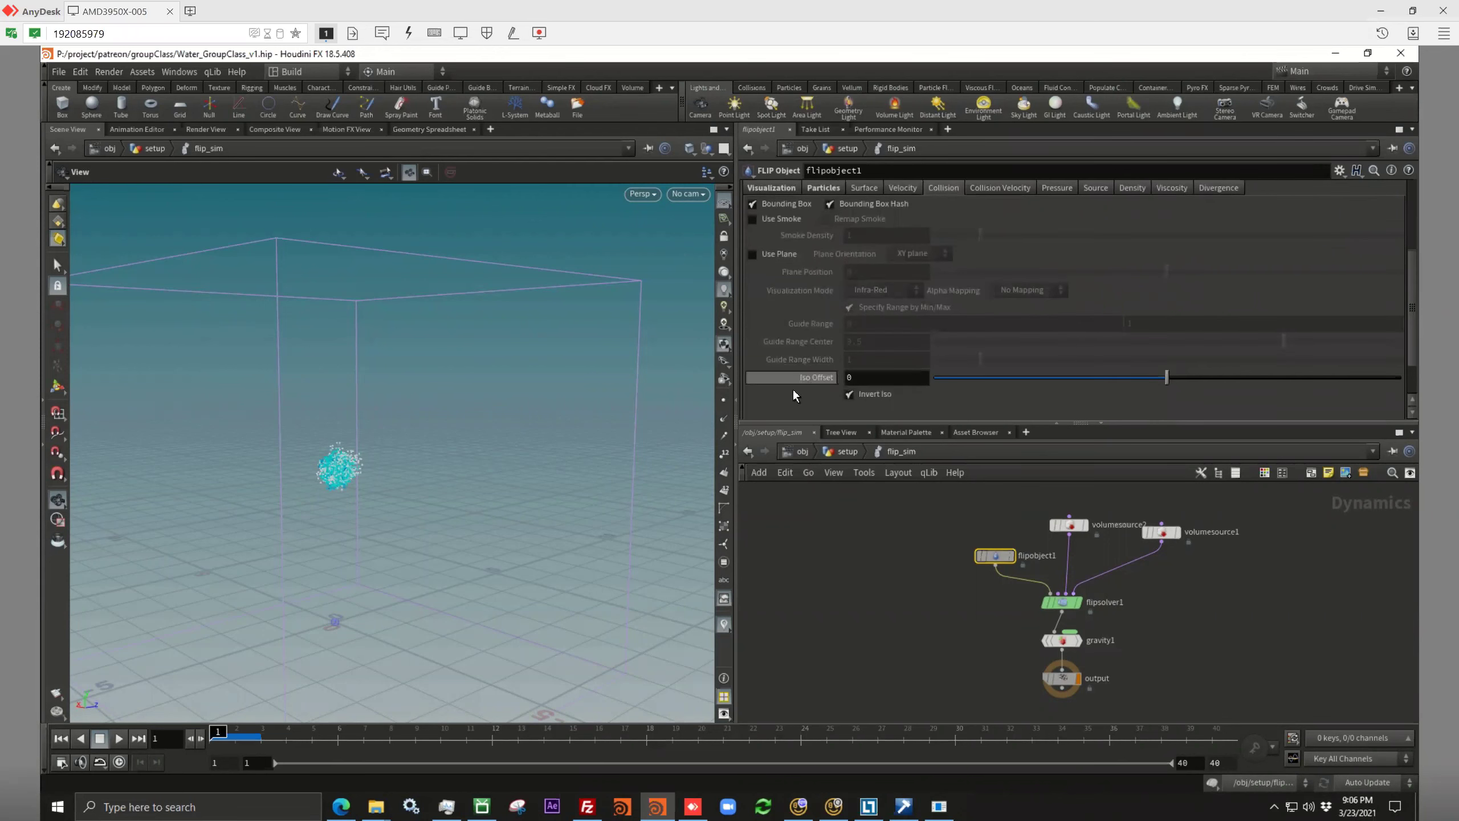
pyautogui.scroll(2, 795, 387)
pyautogui.scroll(1, 819, 350)
pyautogui.scroll(1, 842, 317)
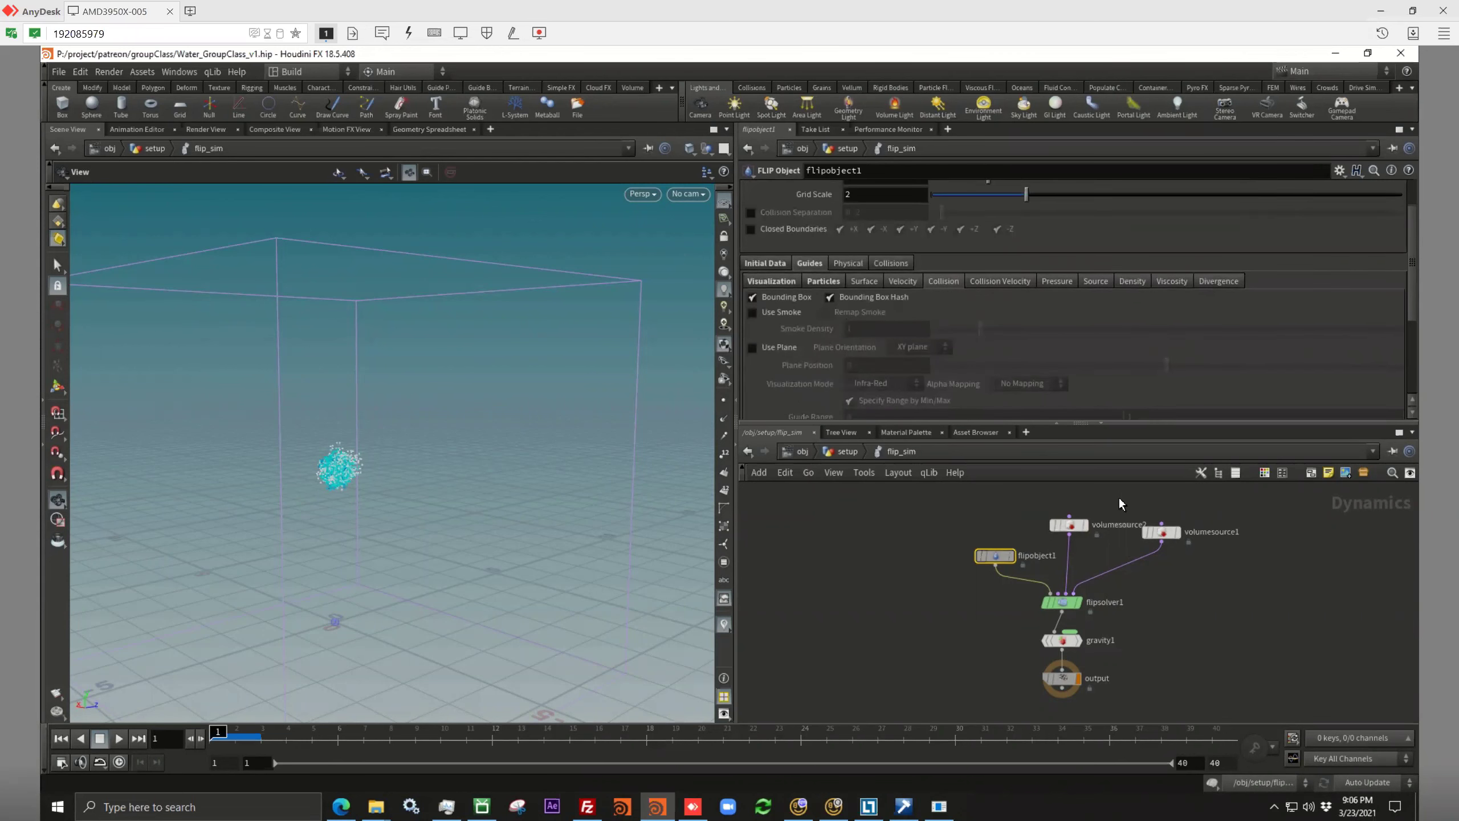
# - Review the collision velocity guide visualization options
pyautogui.click(1013, 281)
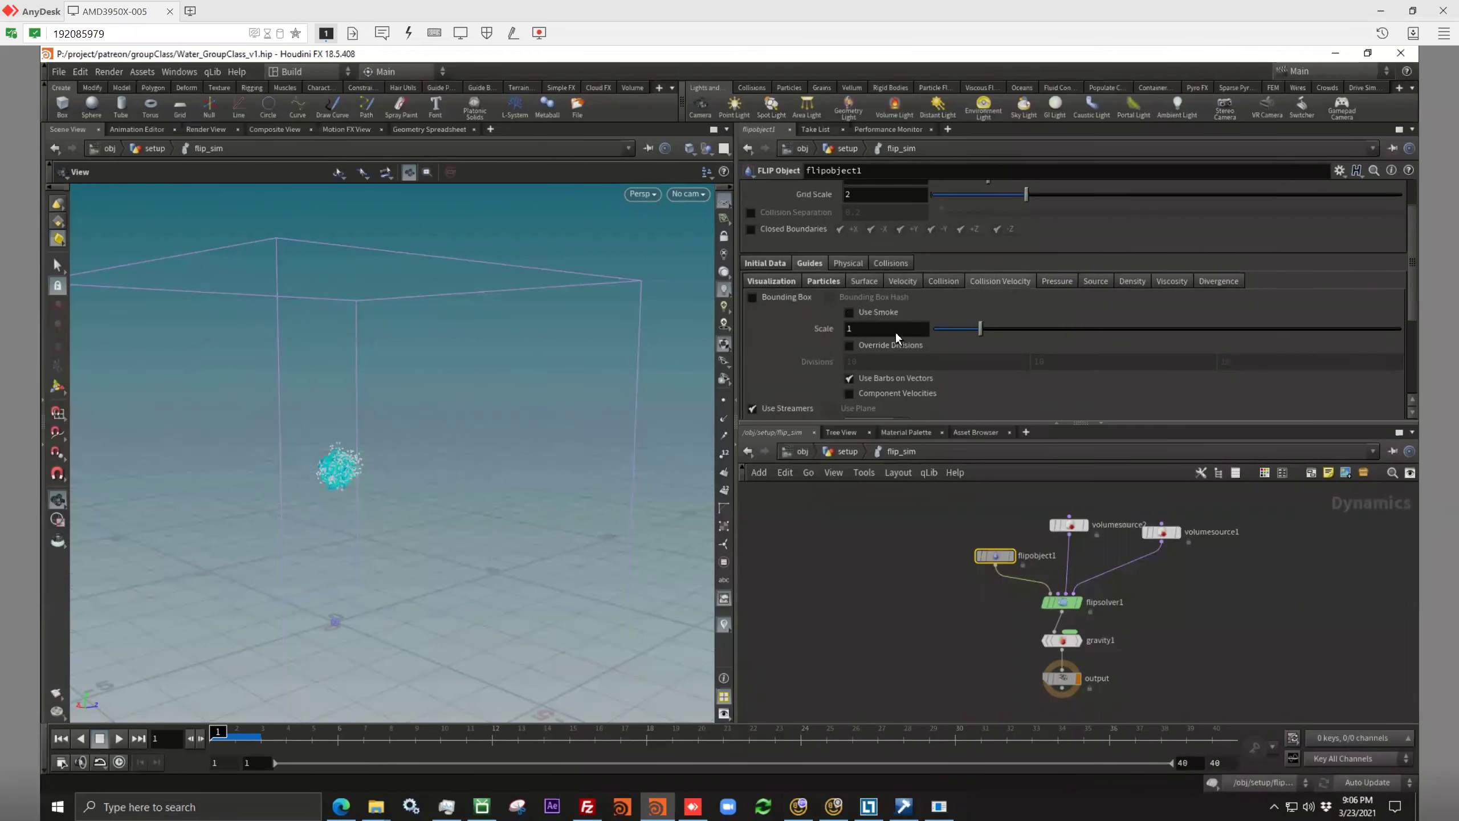
pyautogui.scroll(-2, 1056, 335)
pyautogui.scroll(-2, 1044, 333)
pyautogui.scroll(2, 1049, 343)
pyautogui.scroll(1, 1003, 271)
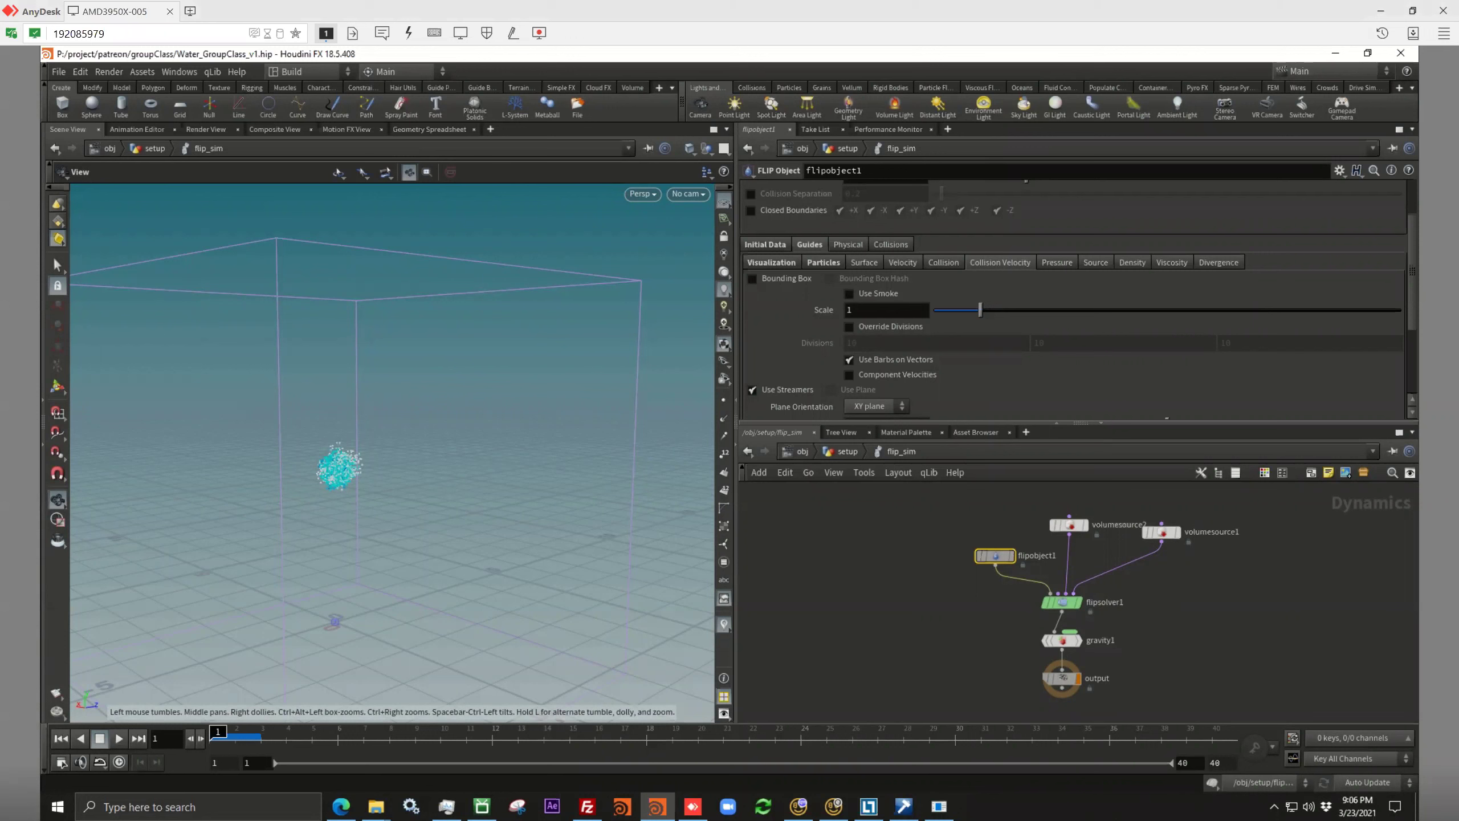
# - Step through the Pressure, Source, Density and Viscosity guide visualizations
pyautogui.click(1056, 263)
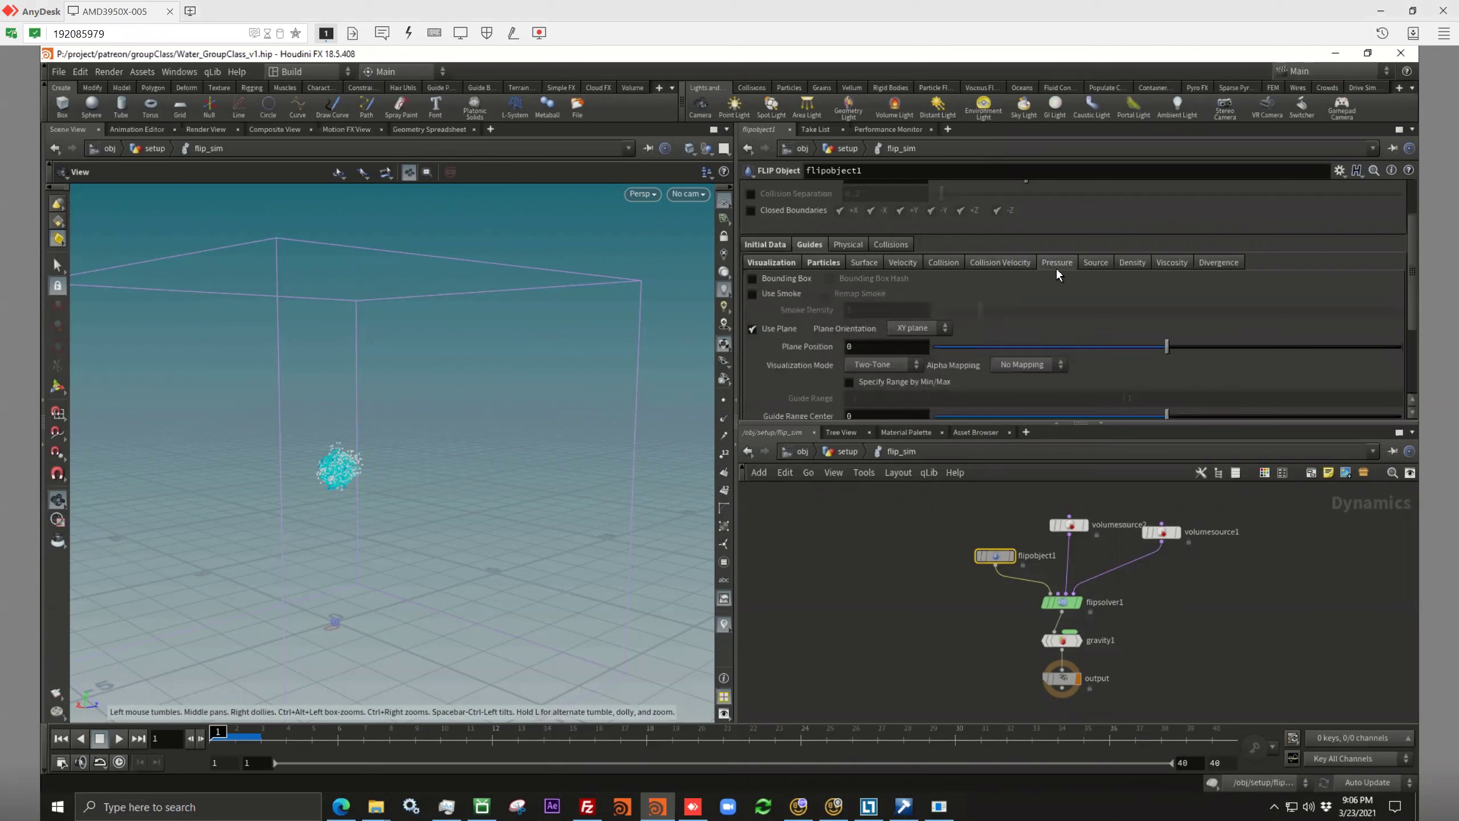
pyautogui.scroll(-1, 1034, 327)
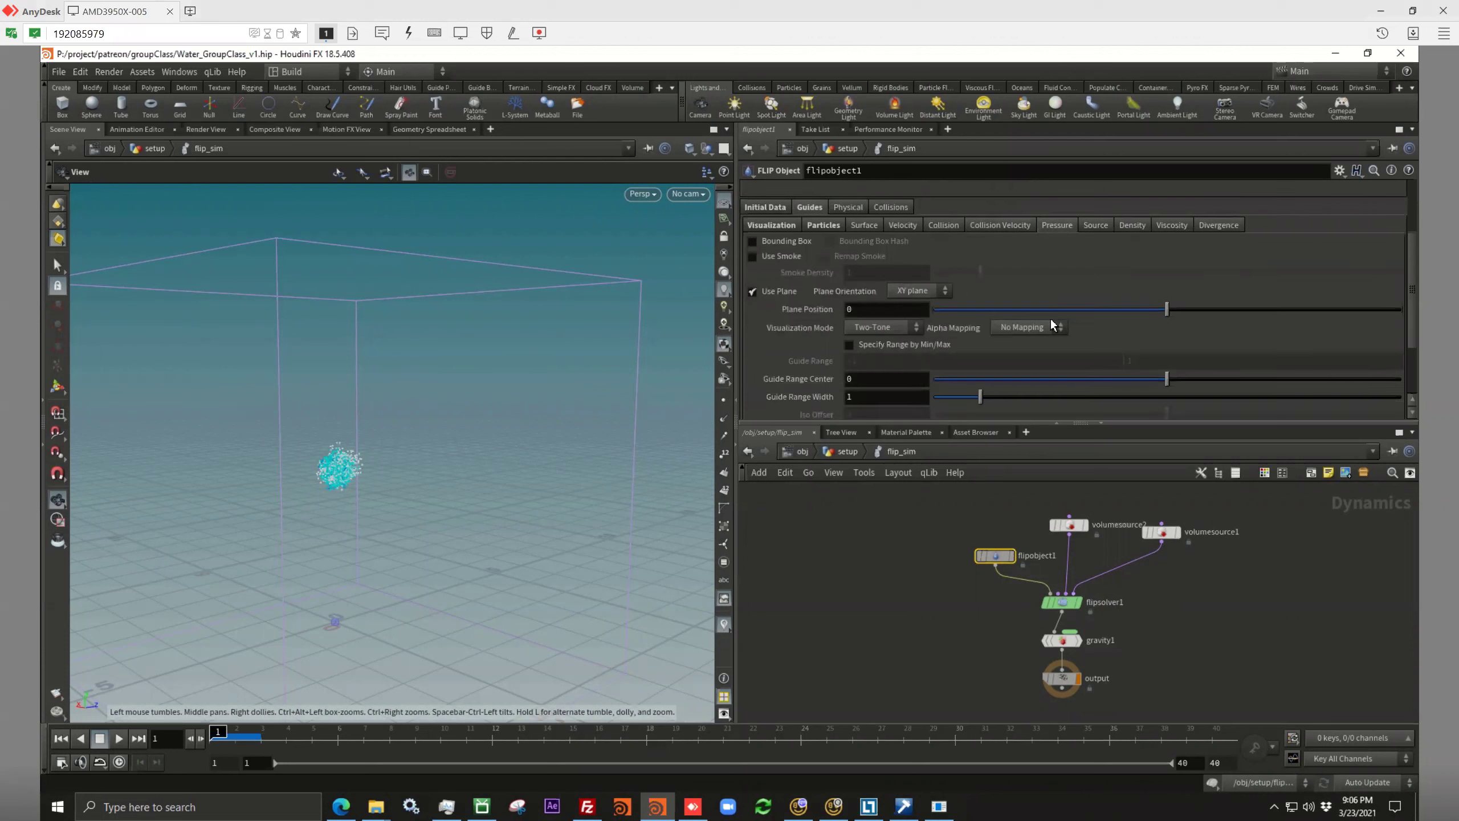
pyautogui.click(1100, 225)
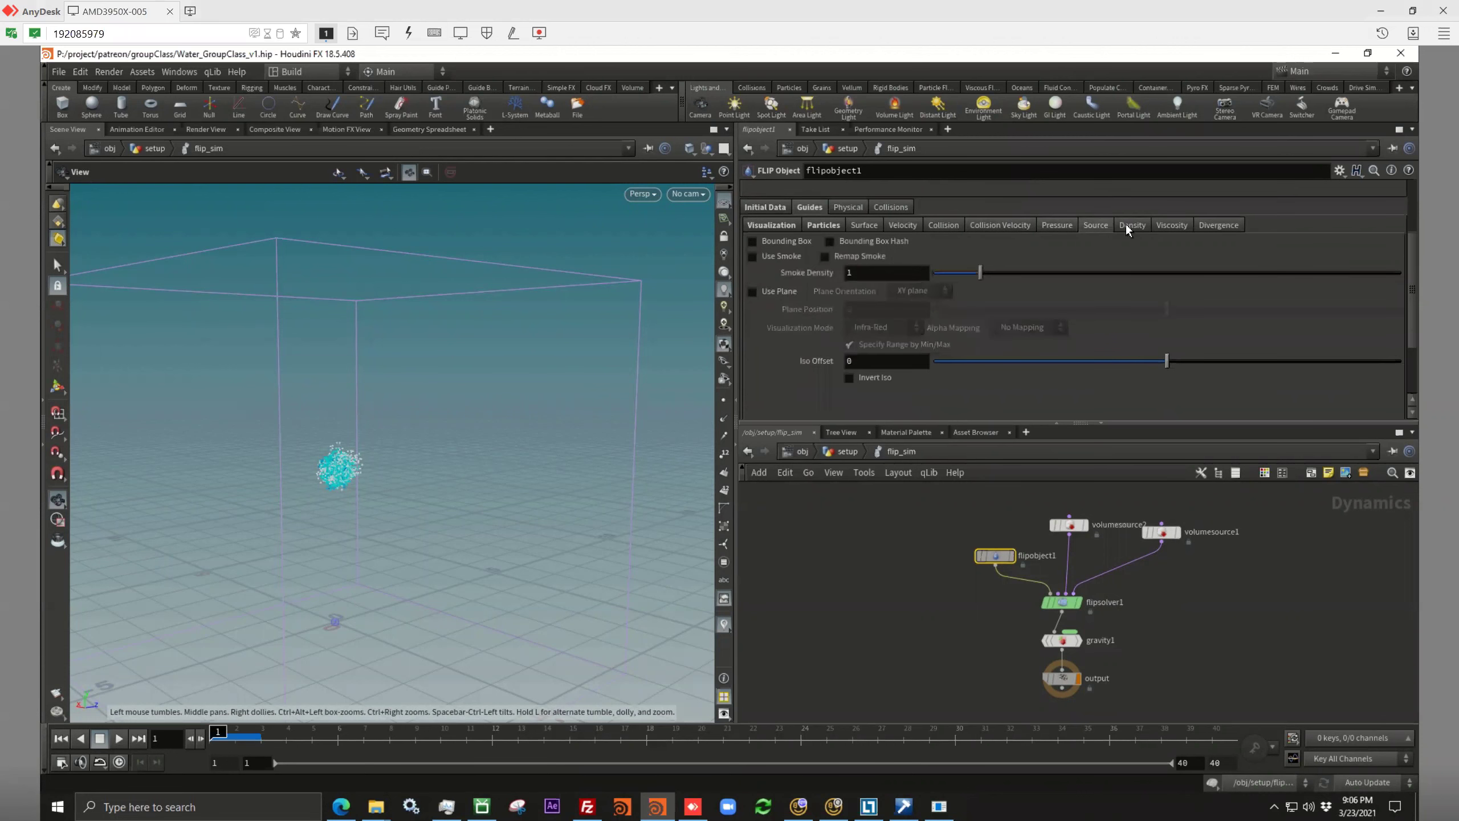
pyautogui.click(1126, 224)
pyautogui.click(1155, 226)
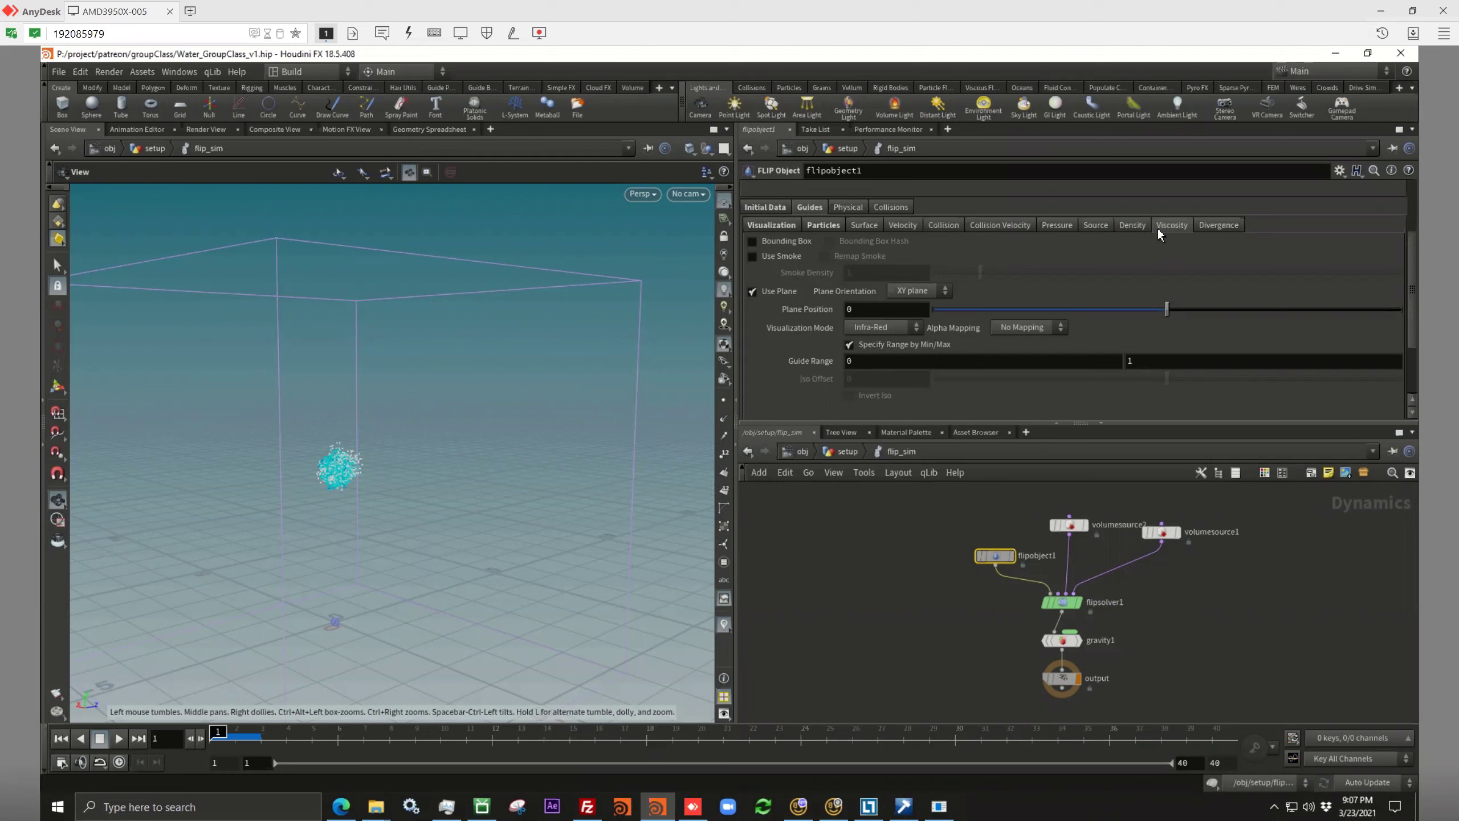
# - Check the Divergence and Viscosity guides, then show flipsolver1's volume motion parameters
pyautogui.click(1210, 224)
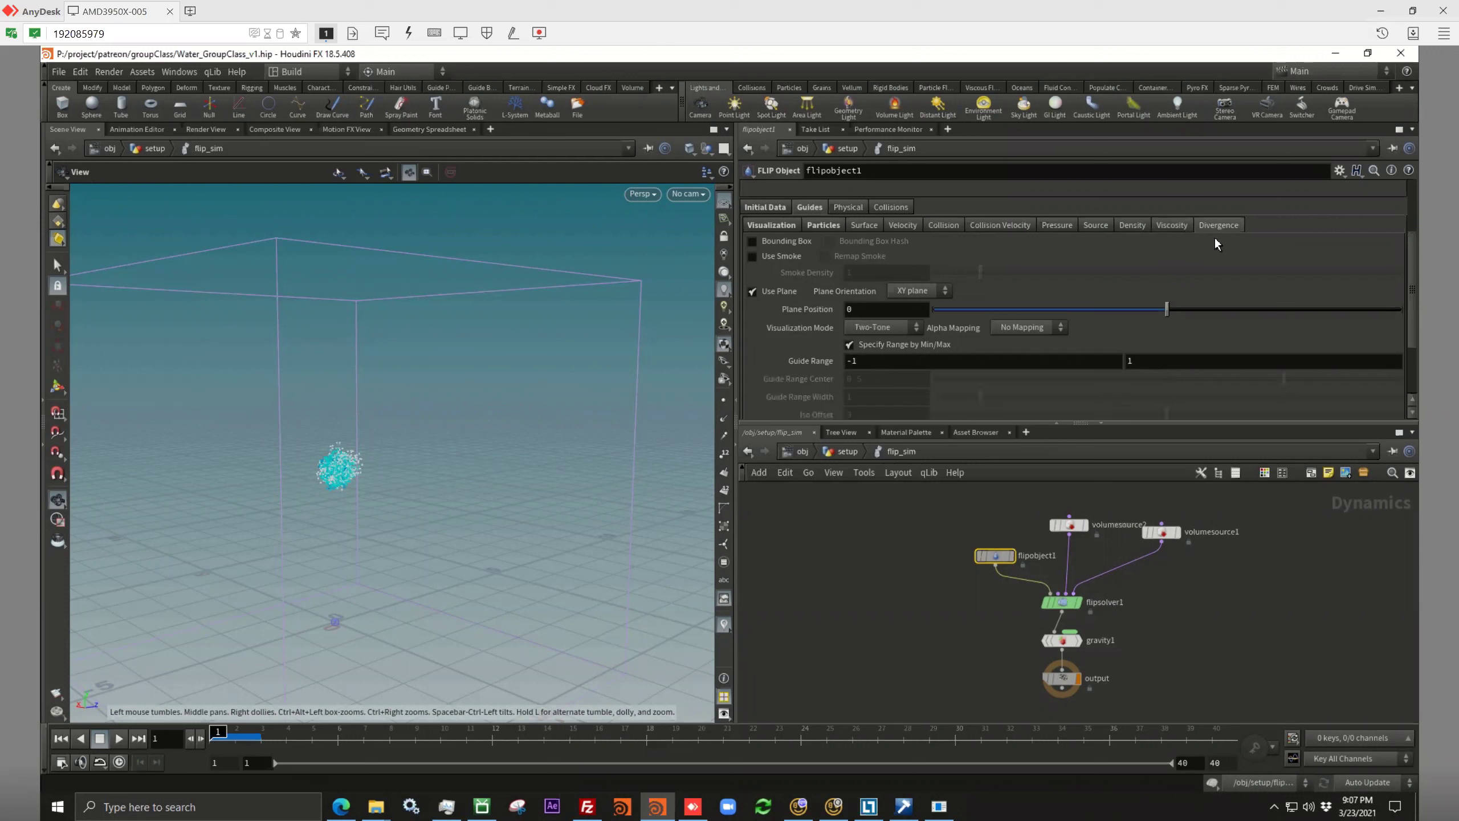
pyautogui.click(1165, 222)
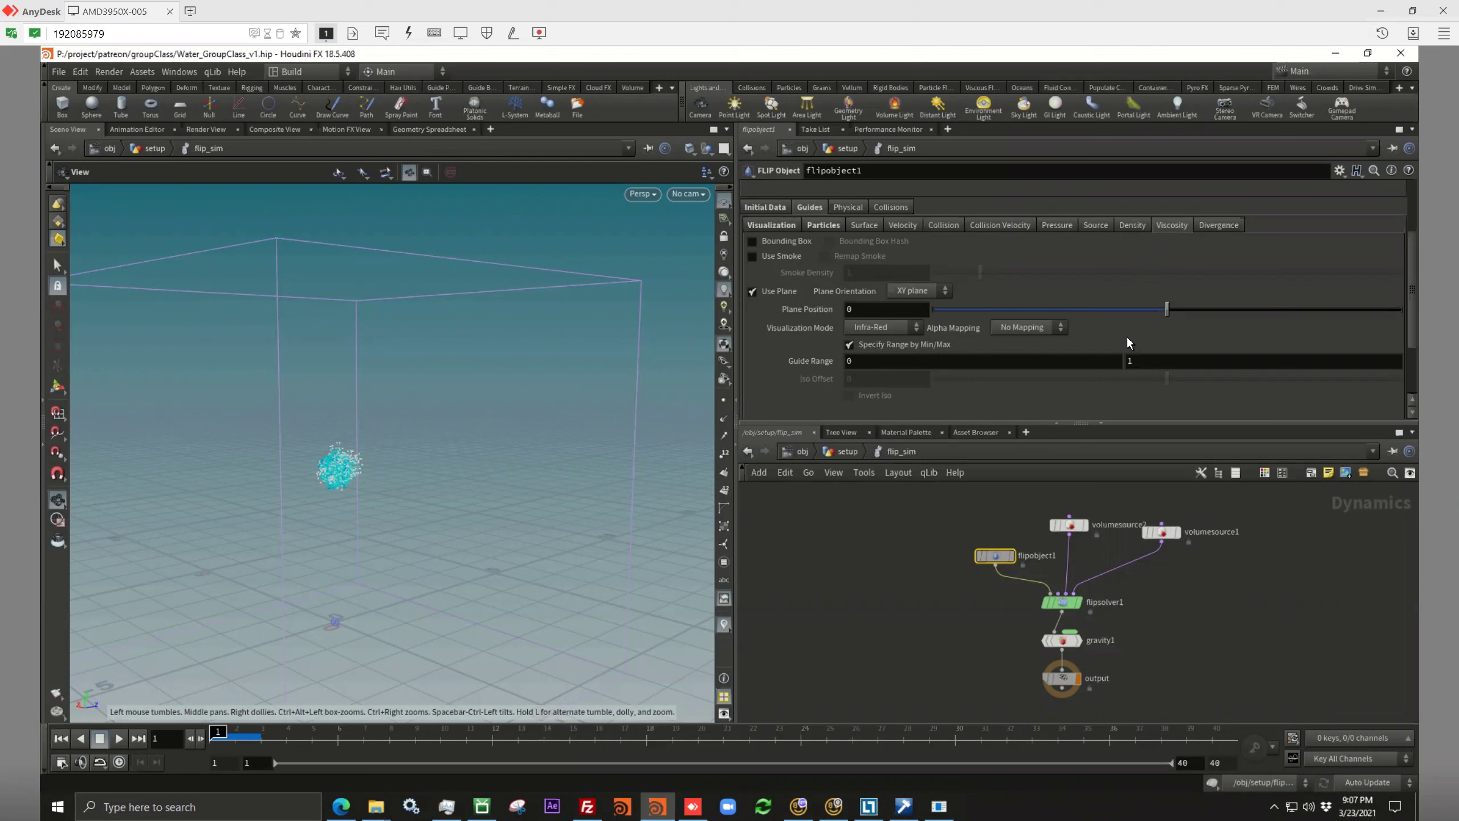
pyautogui.moveTo(984, 598); pyautogui.dragTo(1167, 608)
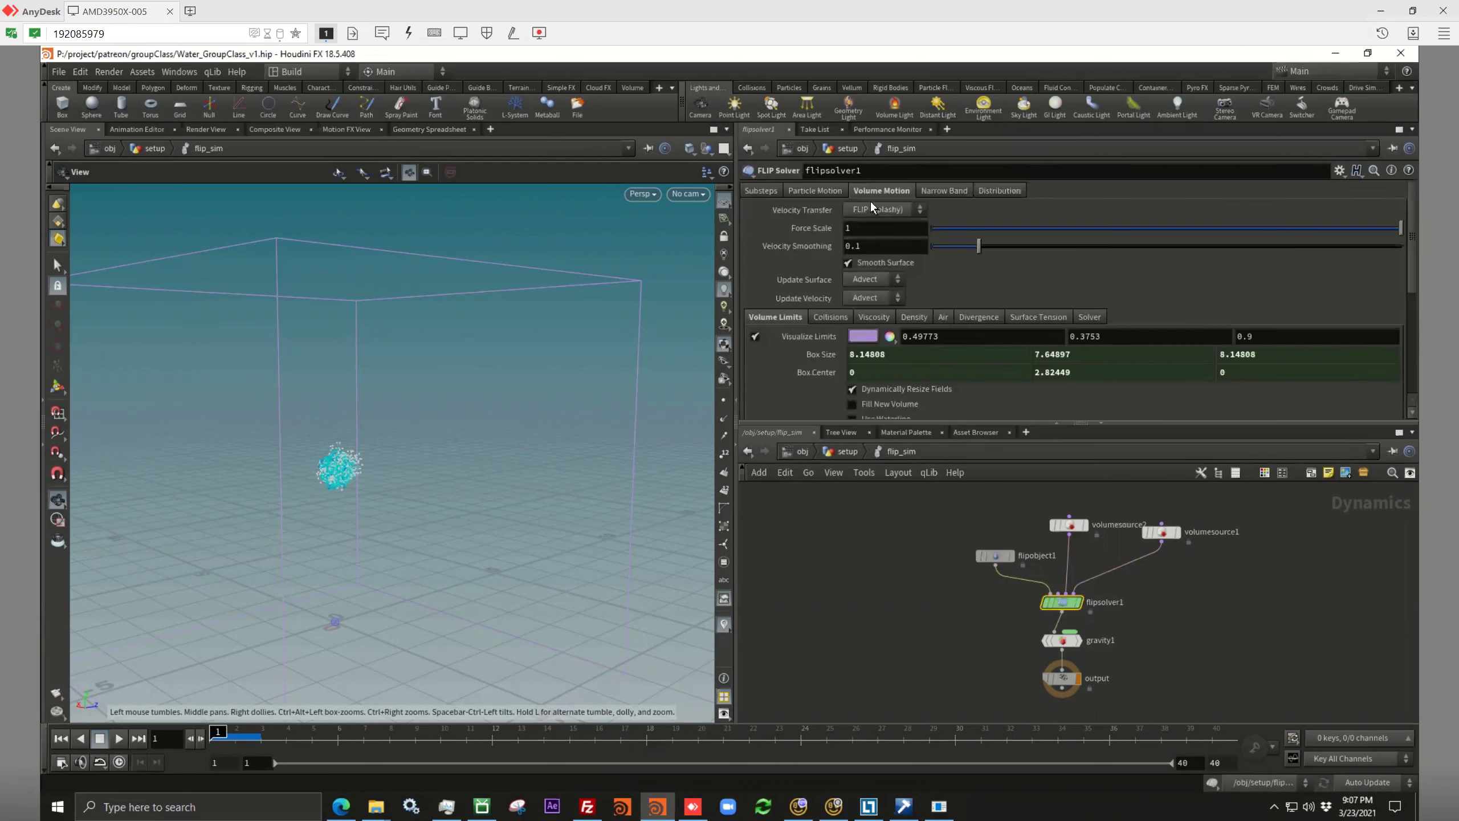
# - Check flipsolver1's substeps (max 2, CFL 1) and the 24 FPS, 1–40 animation range
pyautogui.click(759, 191)
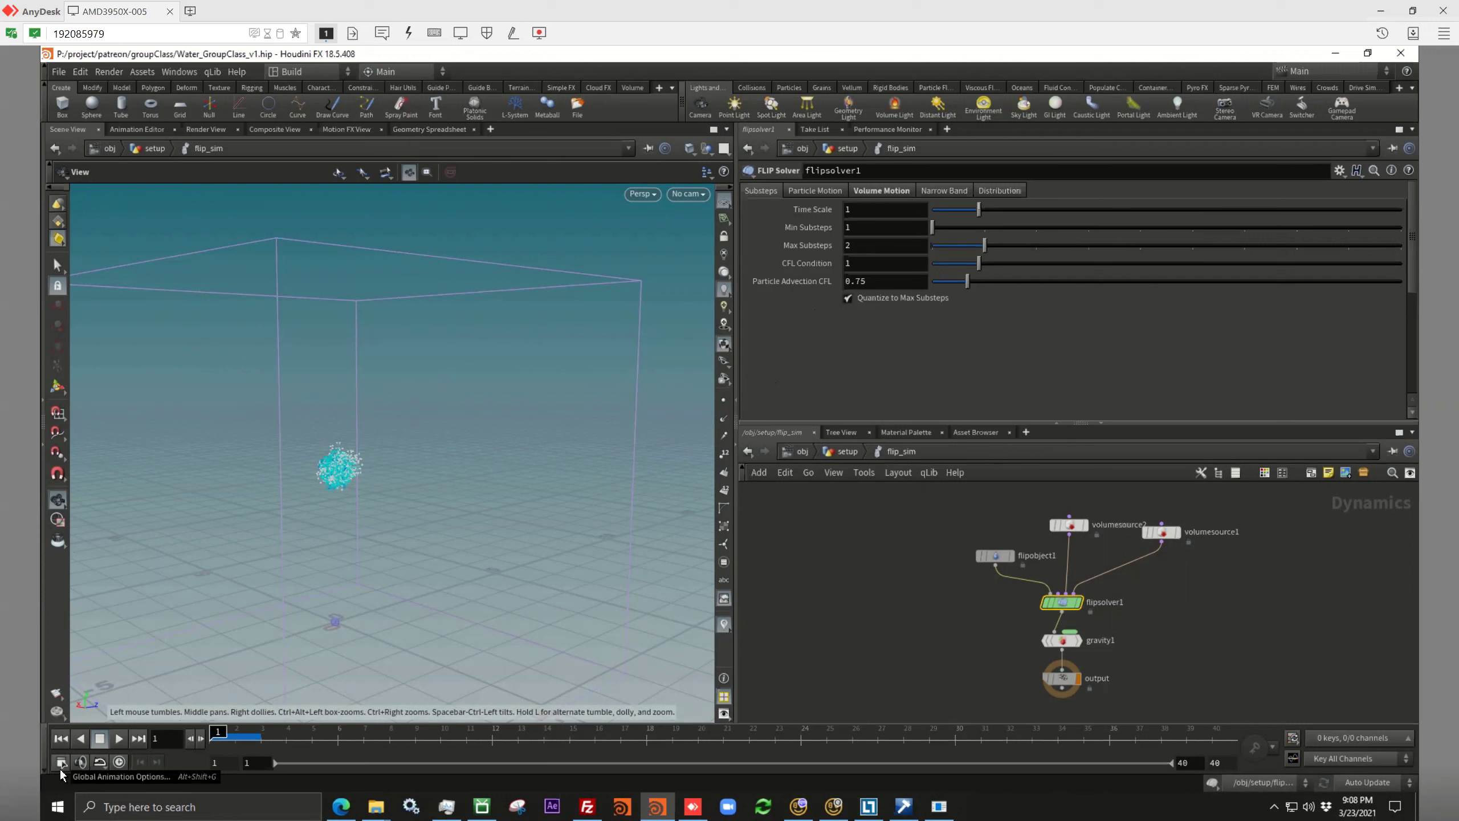
pyautogui.moveTo(812, 209)
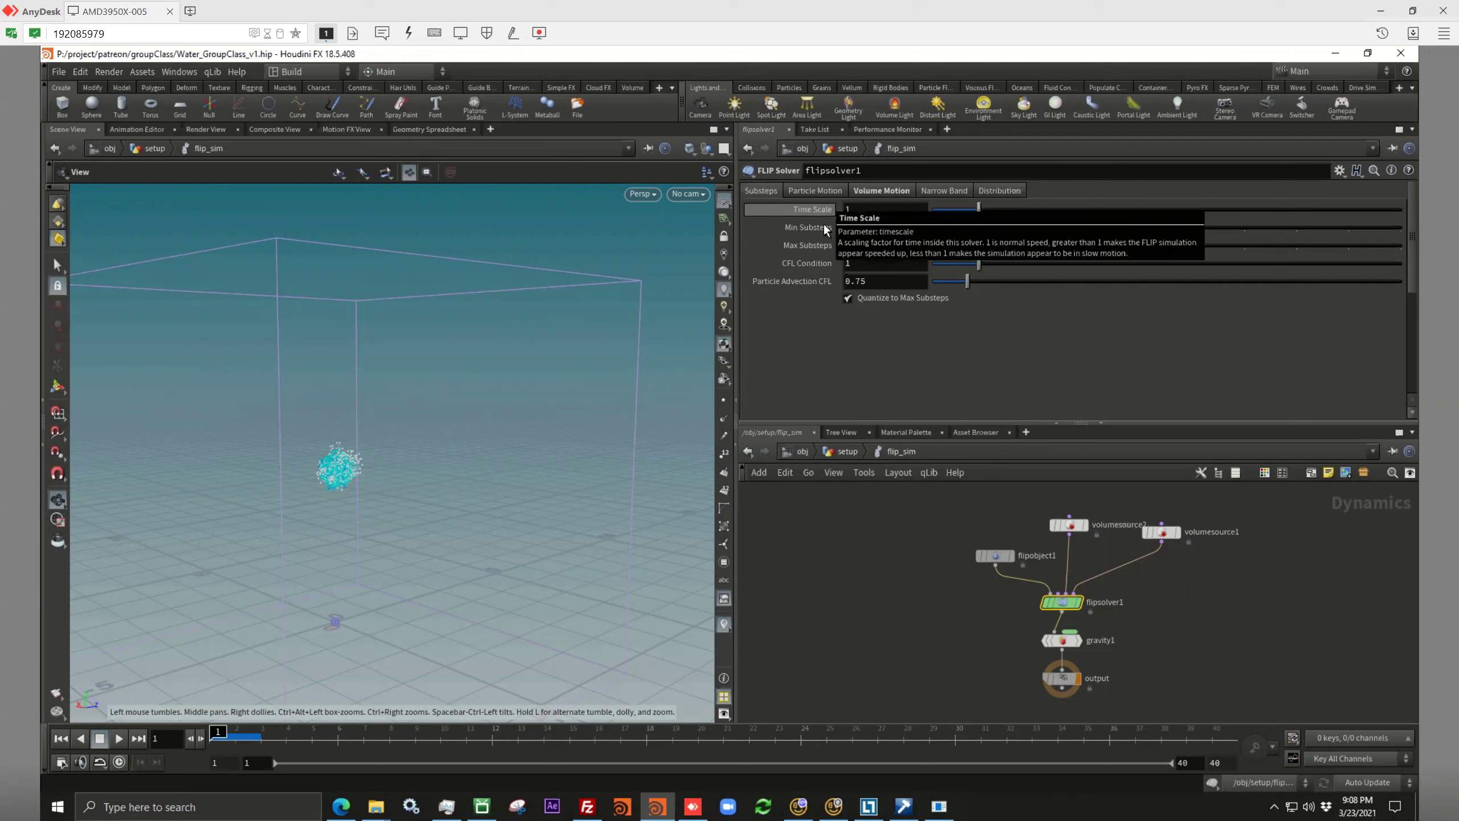
pyautogui.click(62, 762)
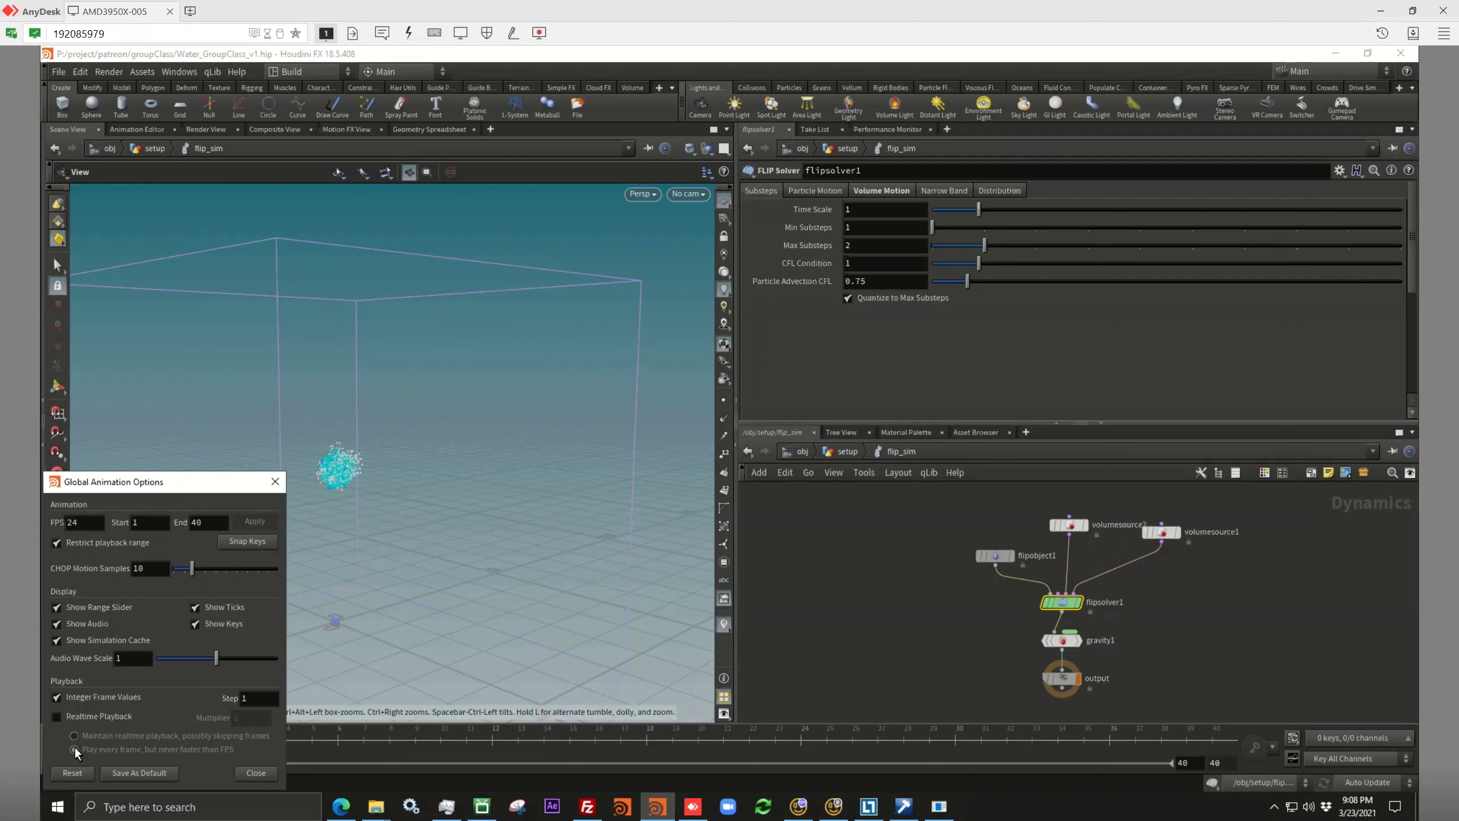
# - Confirm the 24 FPS frame rate and close Global Animation Options
pyautogui.doubleClick(72, 522)
pyautogui.click(88, 523)
pyautogui.click(275, 481)
# - Review flipsolver1's particle motion, reseeding and separation settings, then start a new snip
pyautogui.click(862, 196)
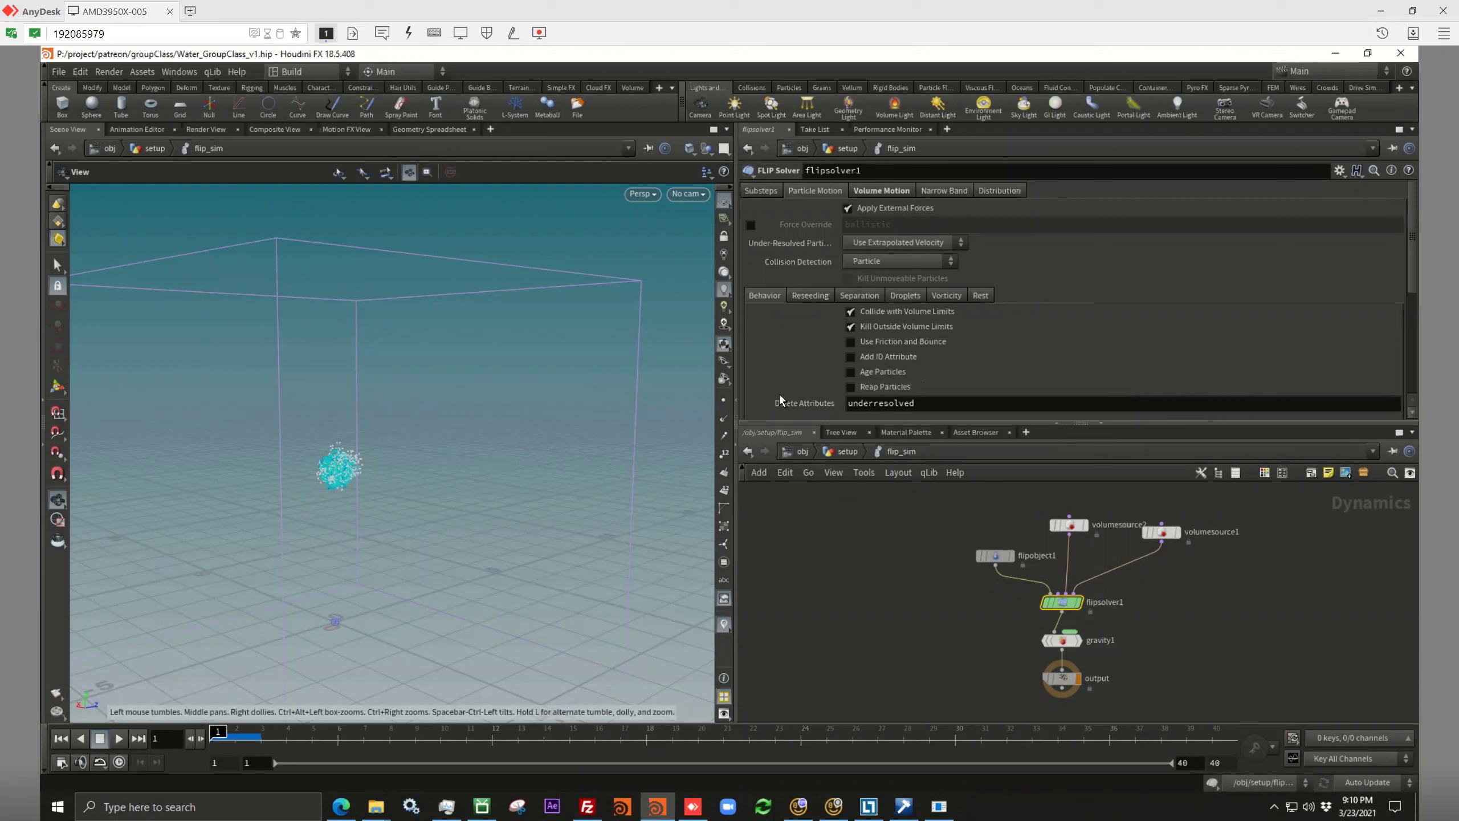
pyautogui.click(810, 295)
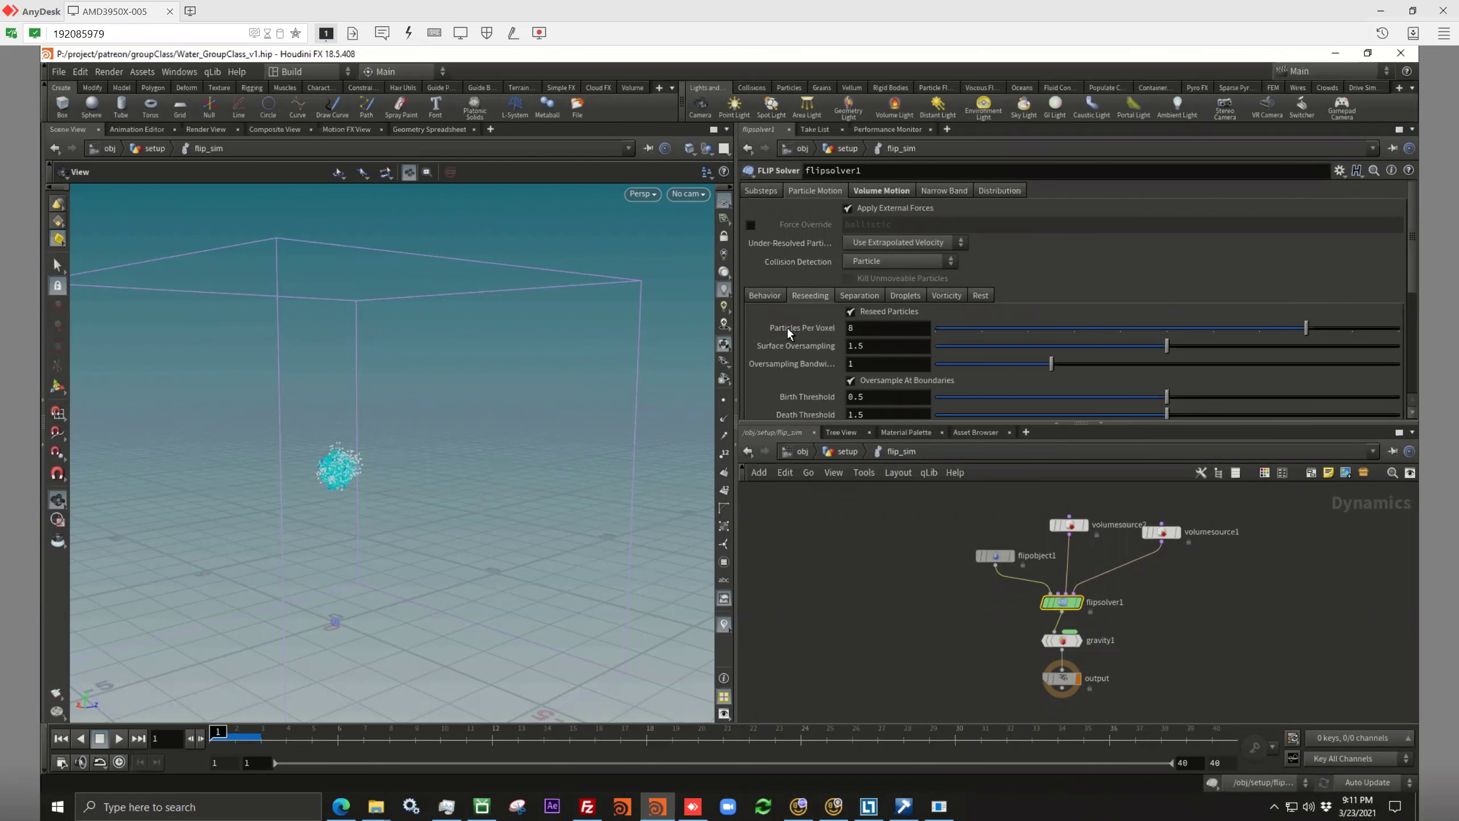
pyautogui.click(859, 293)
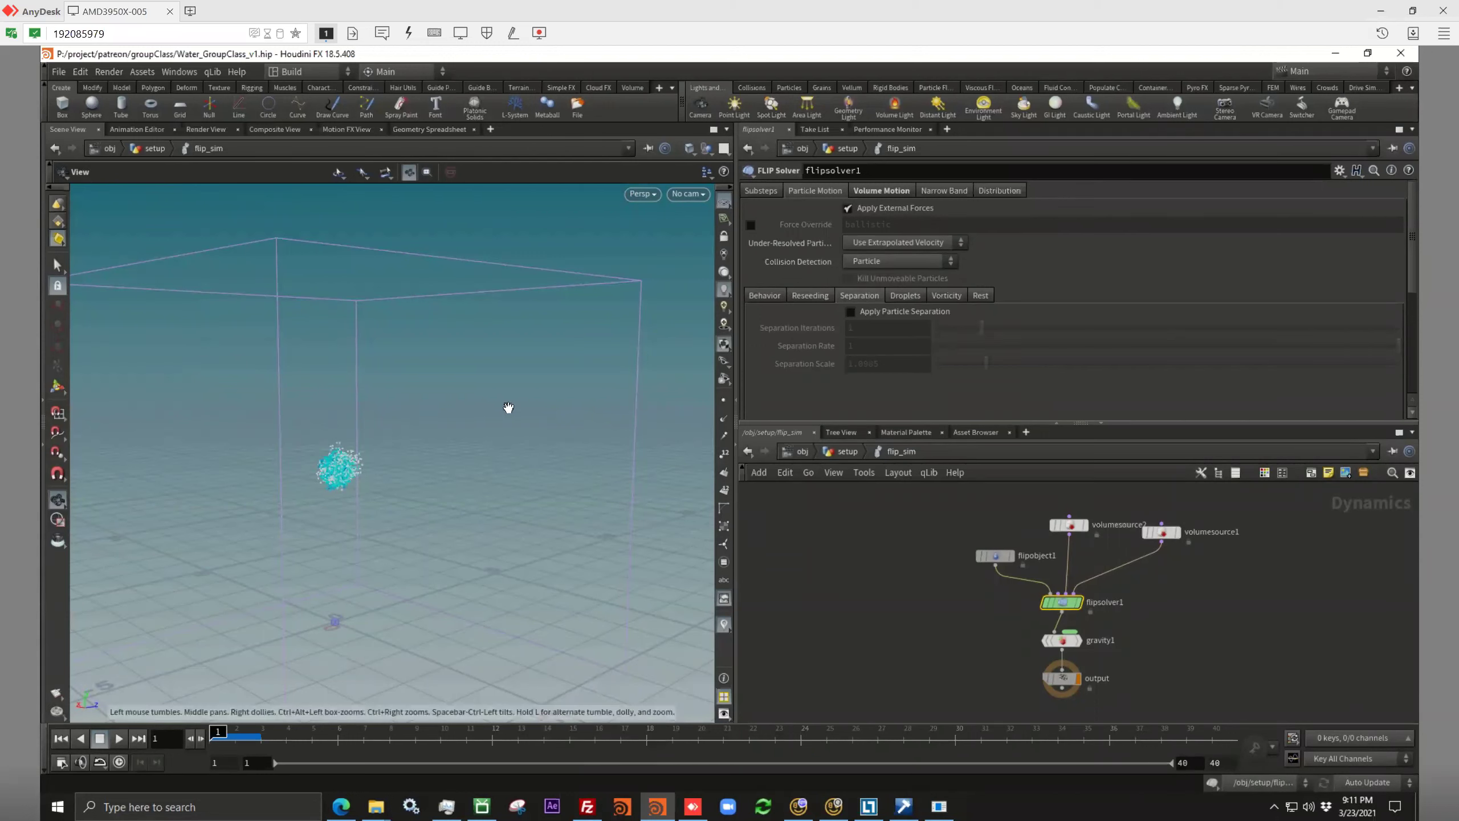
pyautogui.click(517, 807)
pyautogui.click(661, 227)
# - Snip the viewport's particle ball and sketch green strokes fanning right as the splash
pyautogui.moveTo(252, 297); pyautogui.dragTo(692, 617)
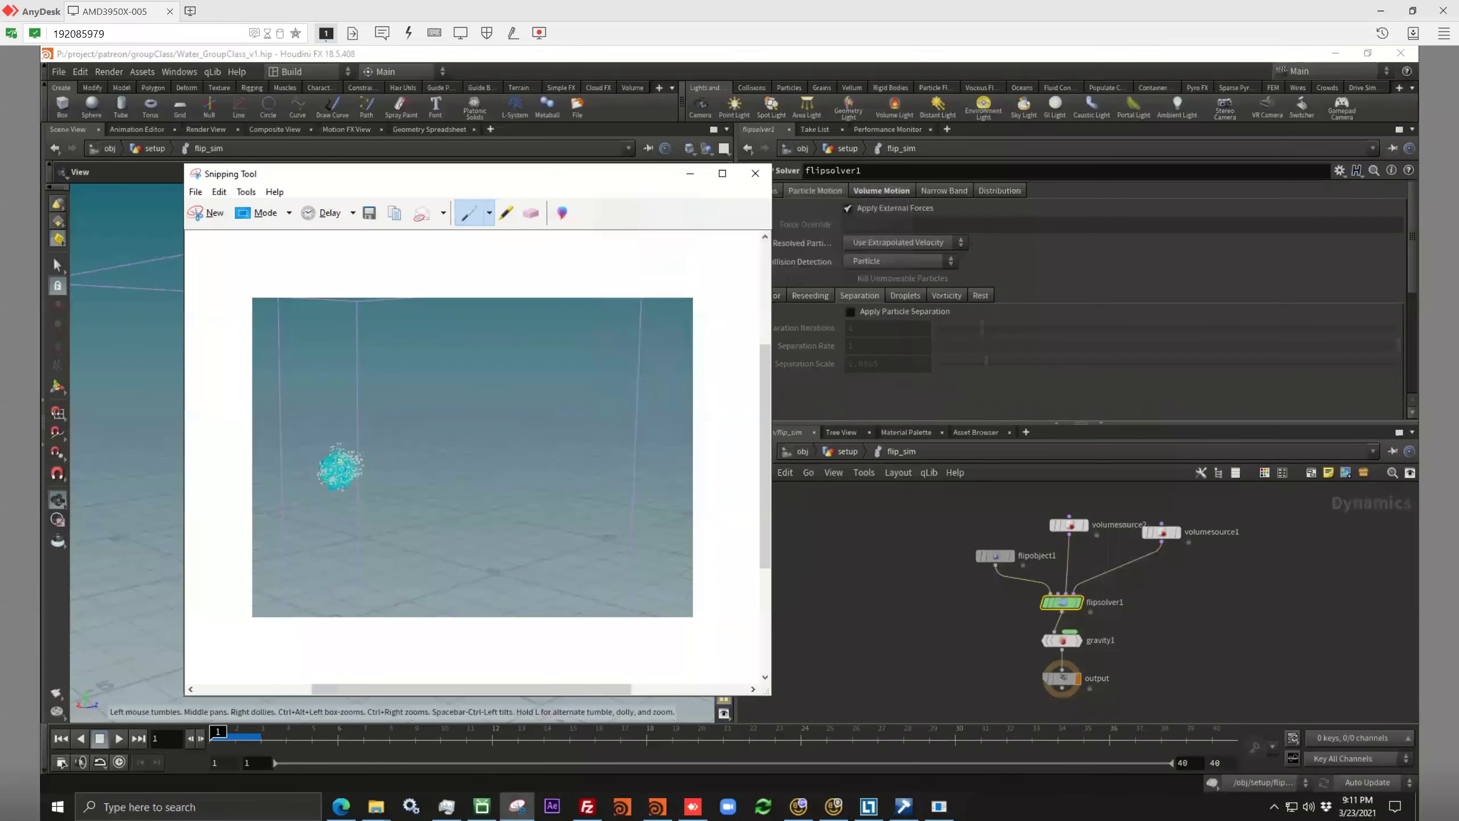
pyautogui.moveTo(400, 427); pyautogui.dragTo(477, 375)
pyautogui.moveTo(406, 455)
pyautogui.mouseDown()
pyautogui.moveTo(518, 413)
pyautogui.moveTo(575, 444)
pyautogui.mouseUp()
pyautogui.moveTo(429, 390); pyautogui.dragTo(507, 438)
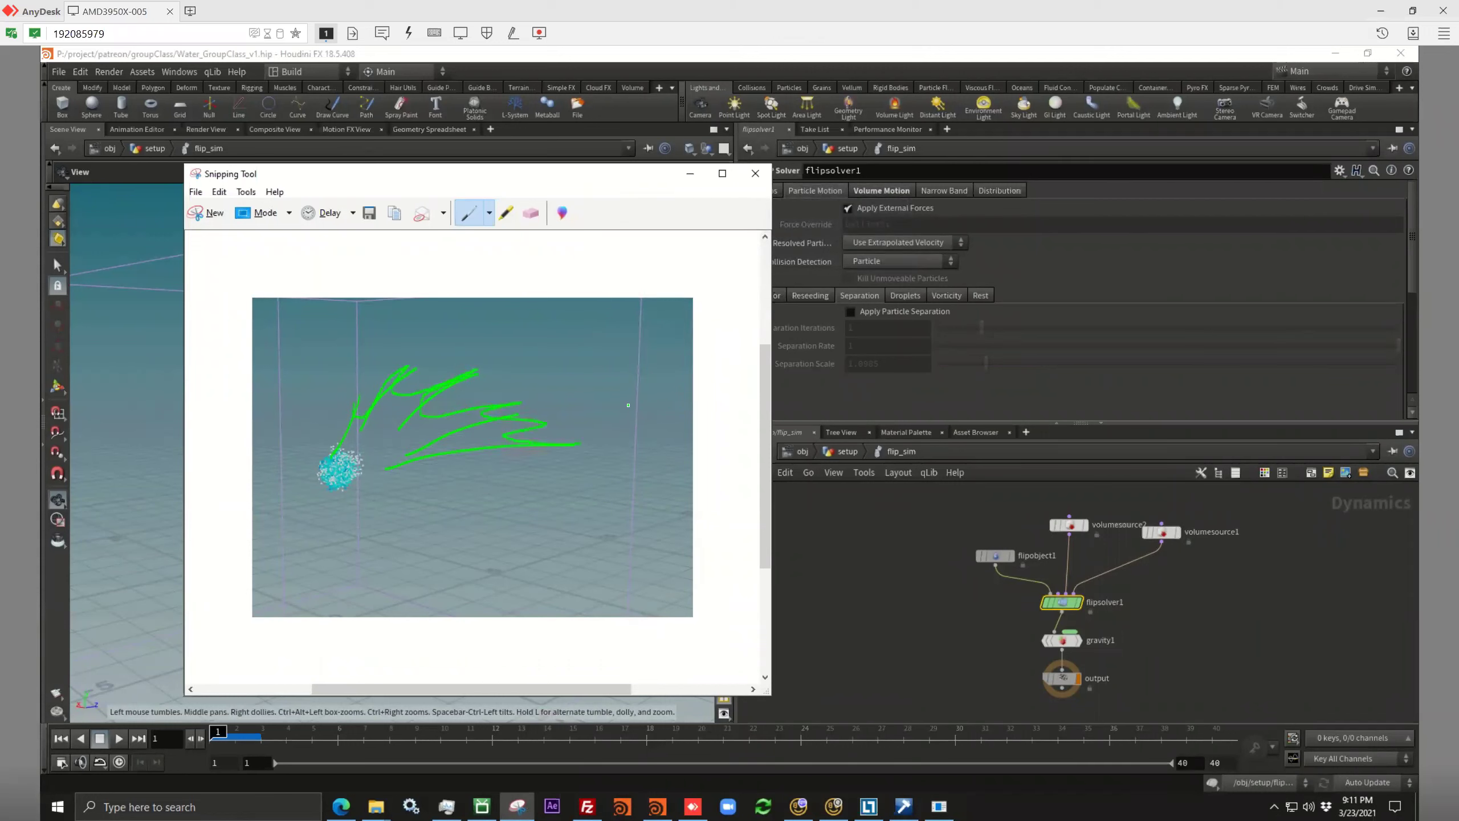
# - Outline the sketched splash in red, then close the snip without saving
pyautogui.click(489, 214)
pyautogui.moveTo(346, 420)
pyautogui.mouseDown()
pyautogui.moveTo(353, 370)
pyautogui.moveTo(376, 402)
pyautogui.moveTo(411, 365)
pyautogui.moveTo(443, 360)
pyautogui.moveTo(434, 386)
pyautogui.moveTo(481, 358)
pyautogui.moveTo(466, 379)
pyautogui.moveTo(497, 405)
pyautogui.moveTo(537, 401)
pyautogui.moveTo(503, 411)
pyautogui.moveTo(556, 425)
pyautogui.moveTo(533, 439)
pyautogui.moveTo(611, 444)
pyautogui.moveTo(381, 475)
pyautogui.mouseUp()
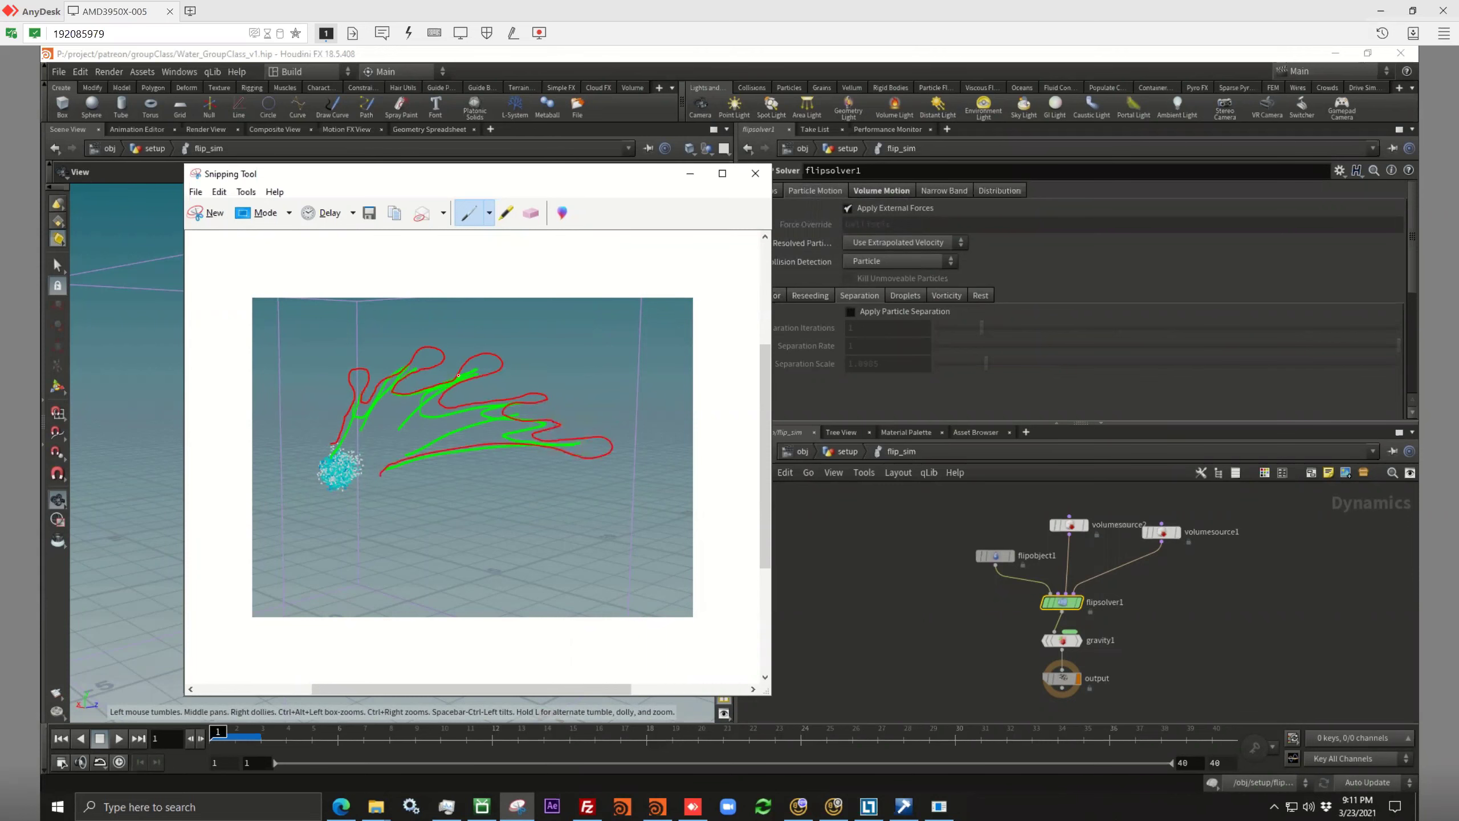
pyautogui.click(755, 173)
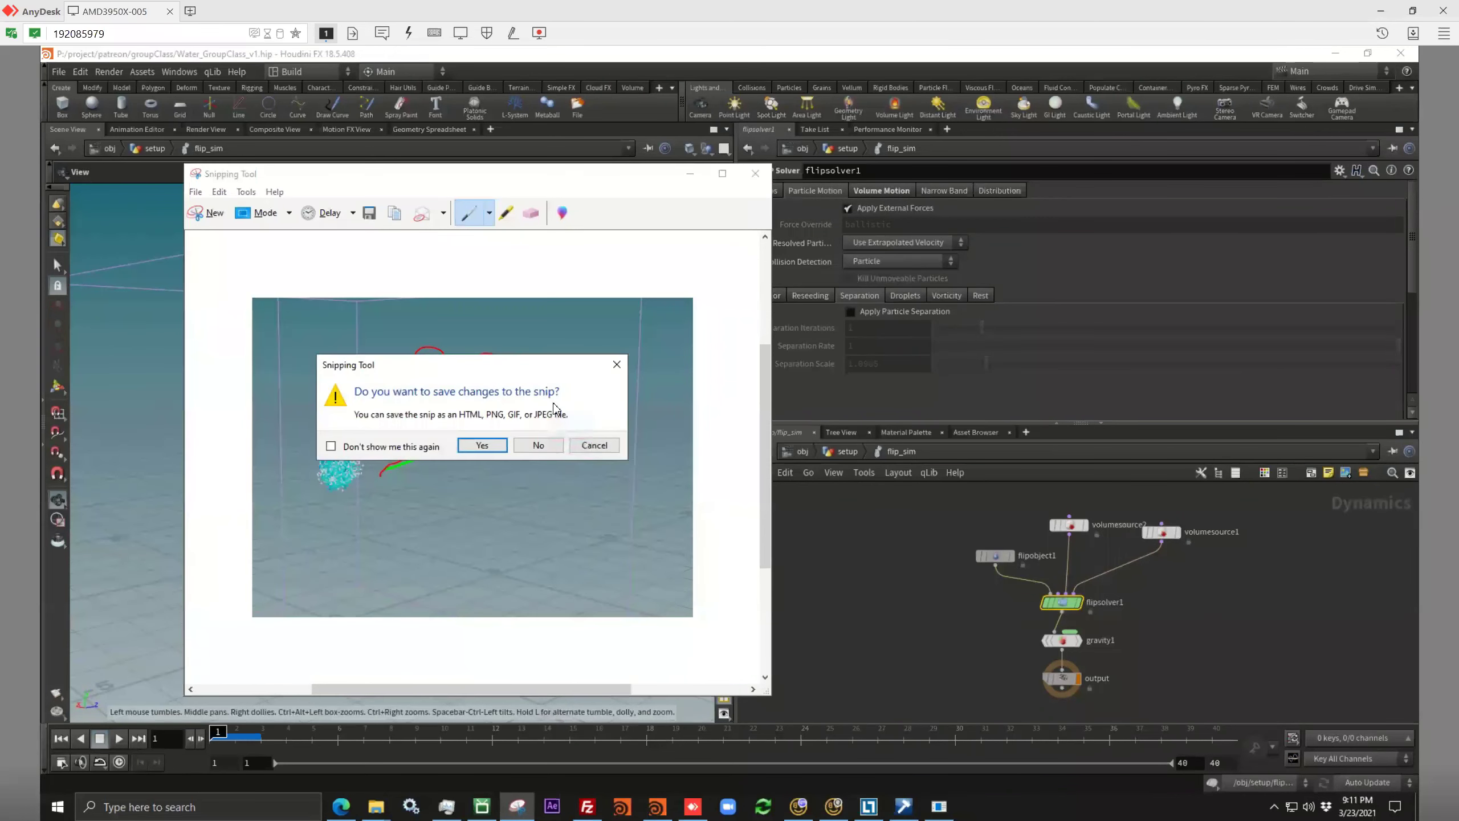
pyautogui.click(540, 447)
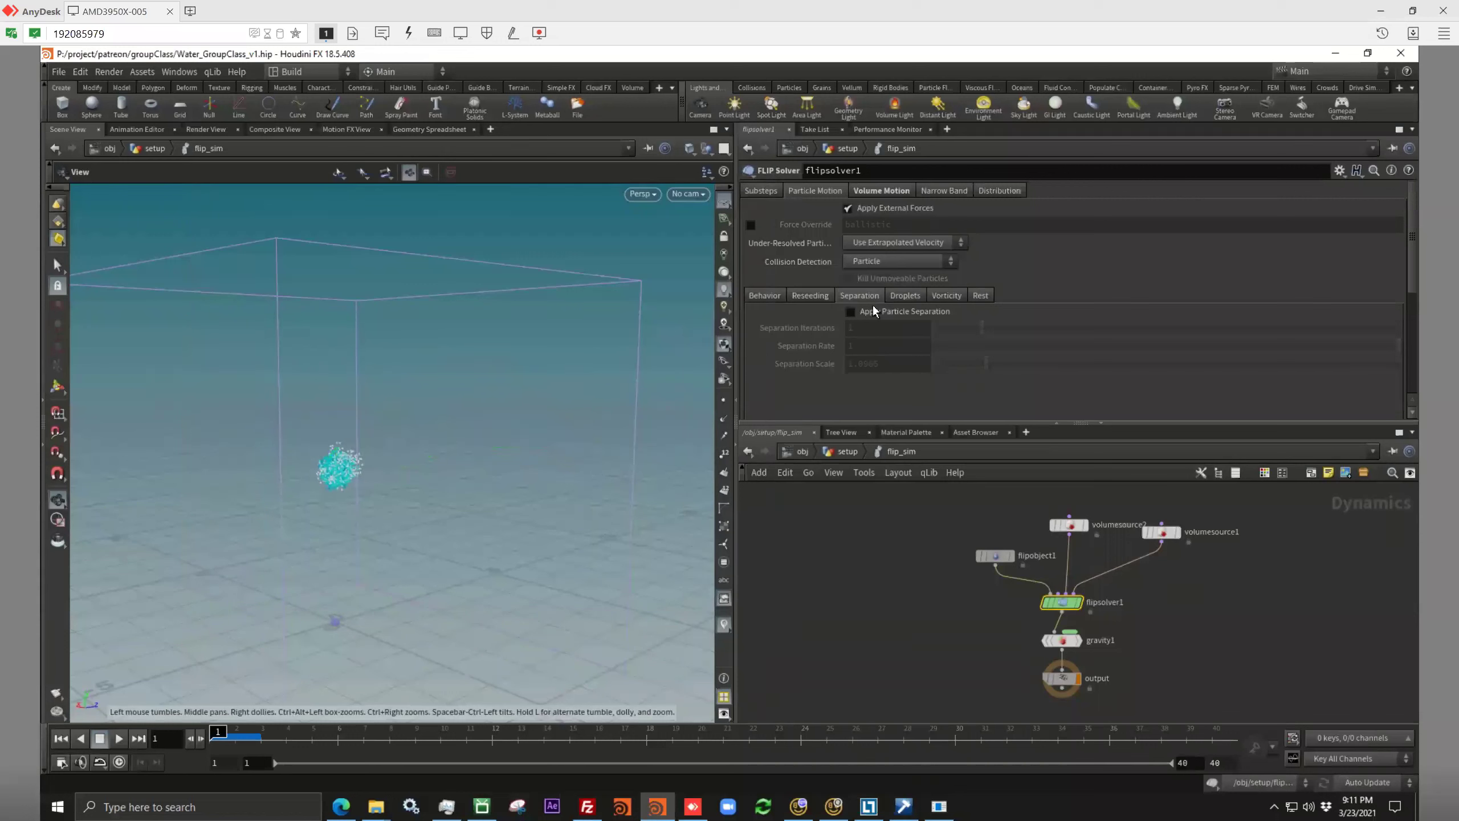
# - Enable Detect Droplets on flipsolver1 and go back up to the setup network
pyautogui.click(910, 296)
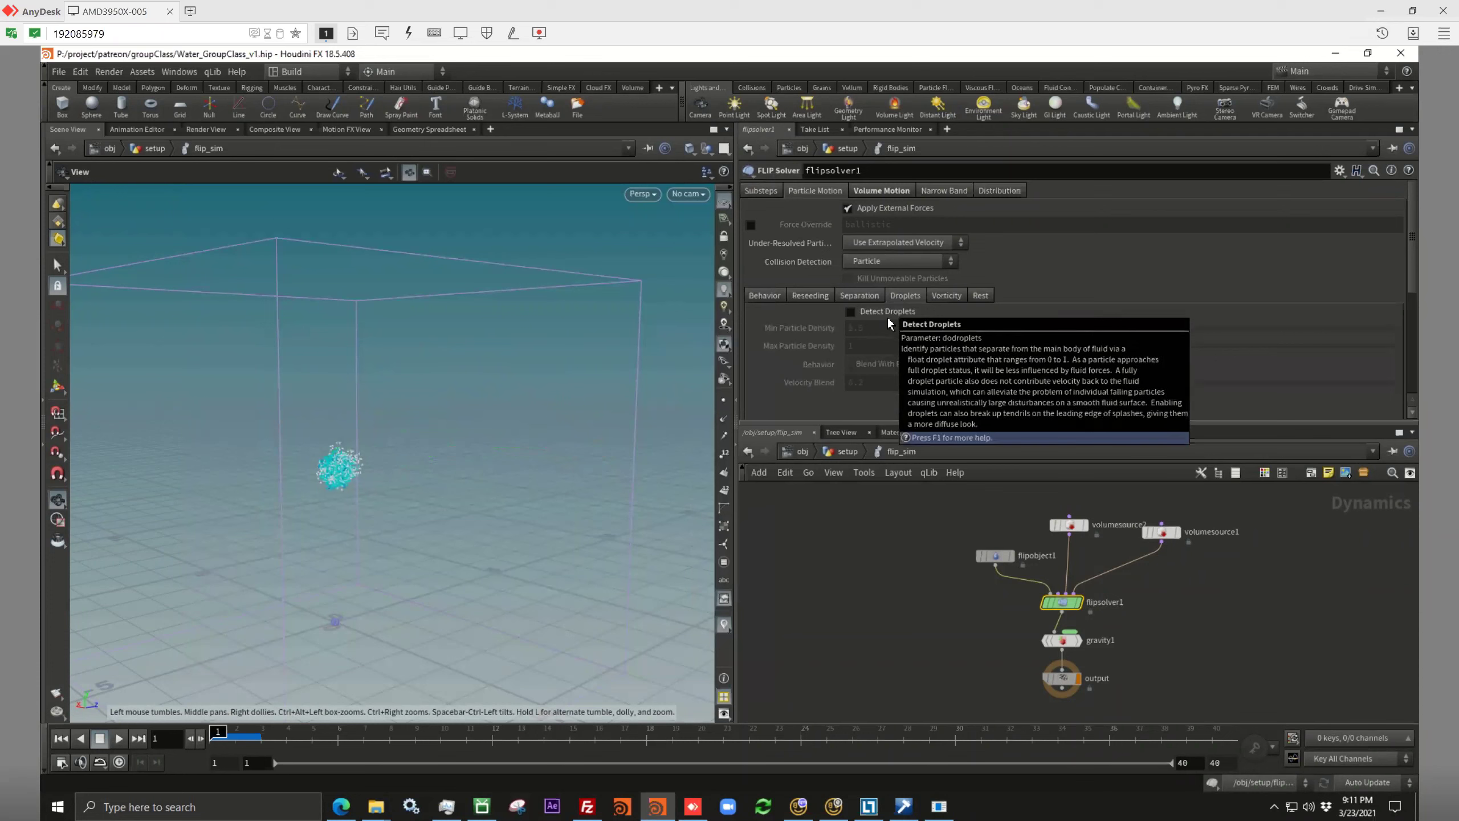
pyautogui.click(888, 321)
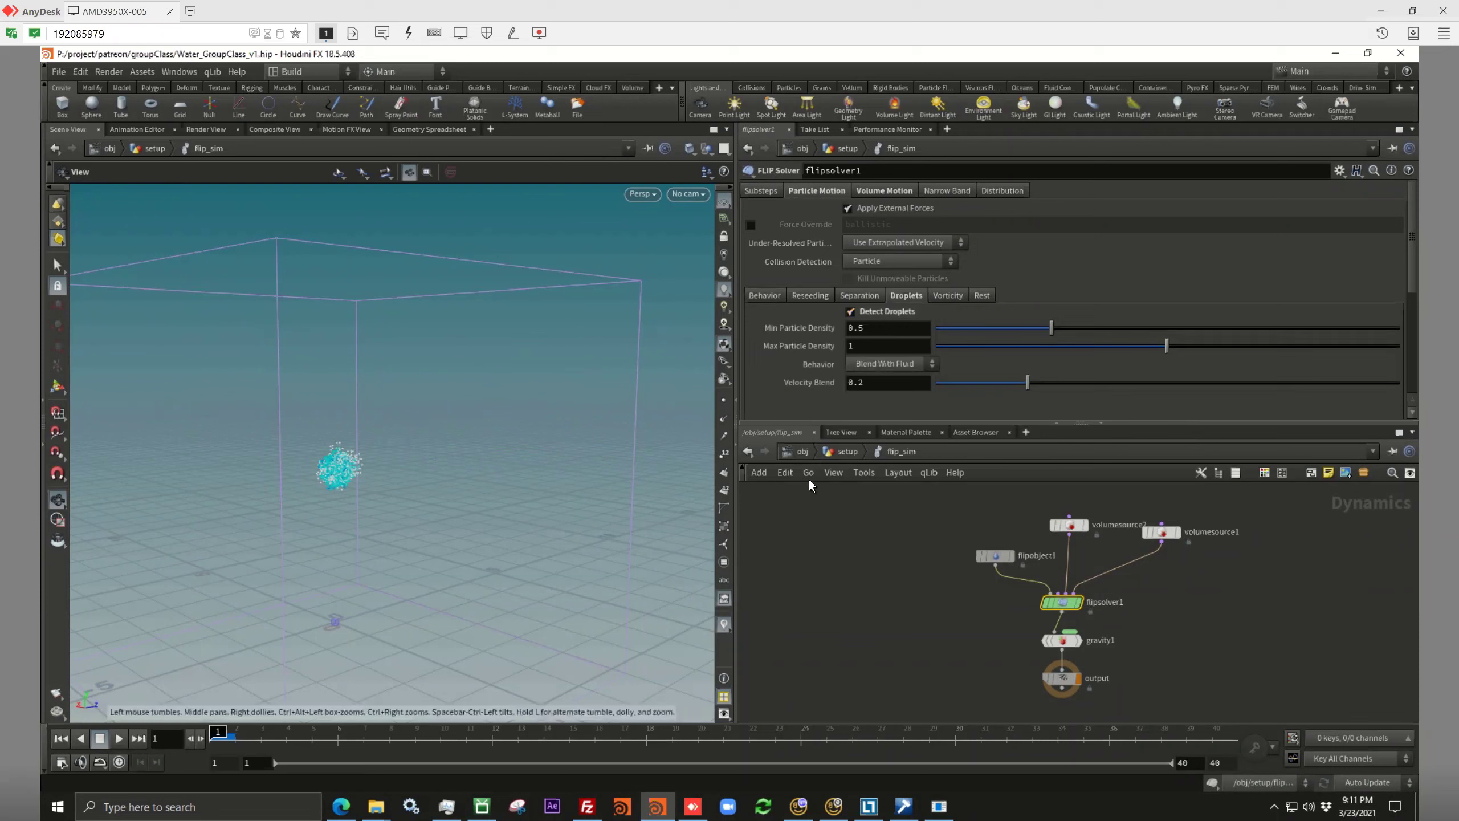
pyautogui.click(834, 458)
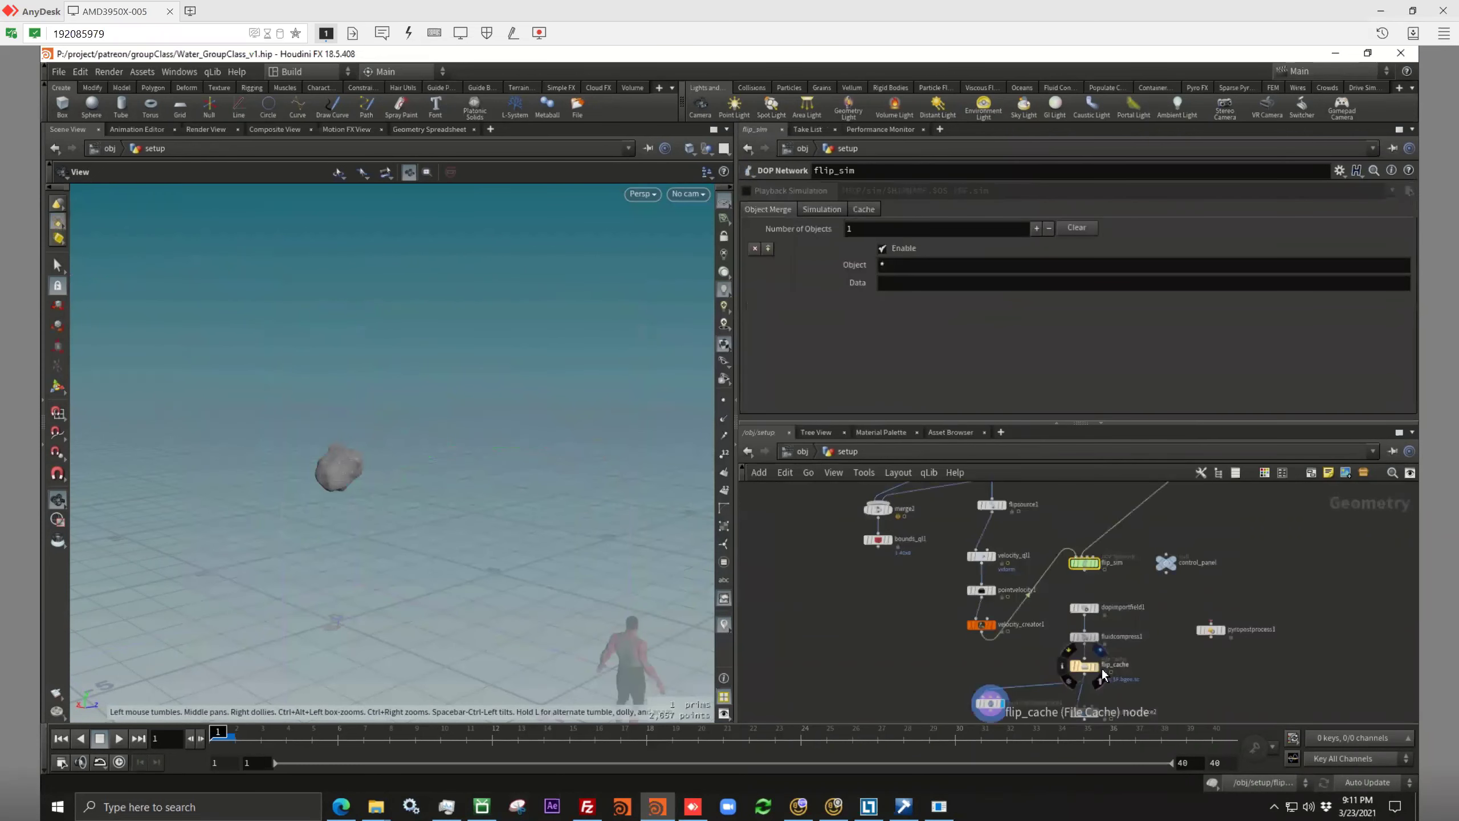
# - Display particlefluidsurface2 at about frame 17 and snip the splashing fluid in the viewport
pyautogui.click(1098, 713)
pyautogui.moveTo(217, 731); pyautogui.dragTo(620, 727)
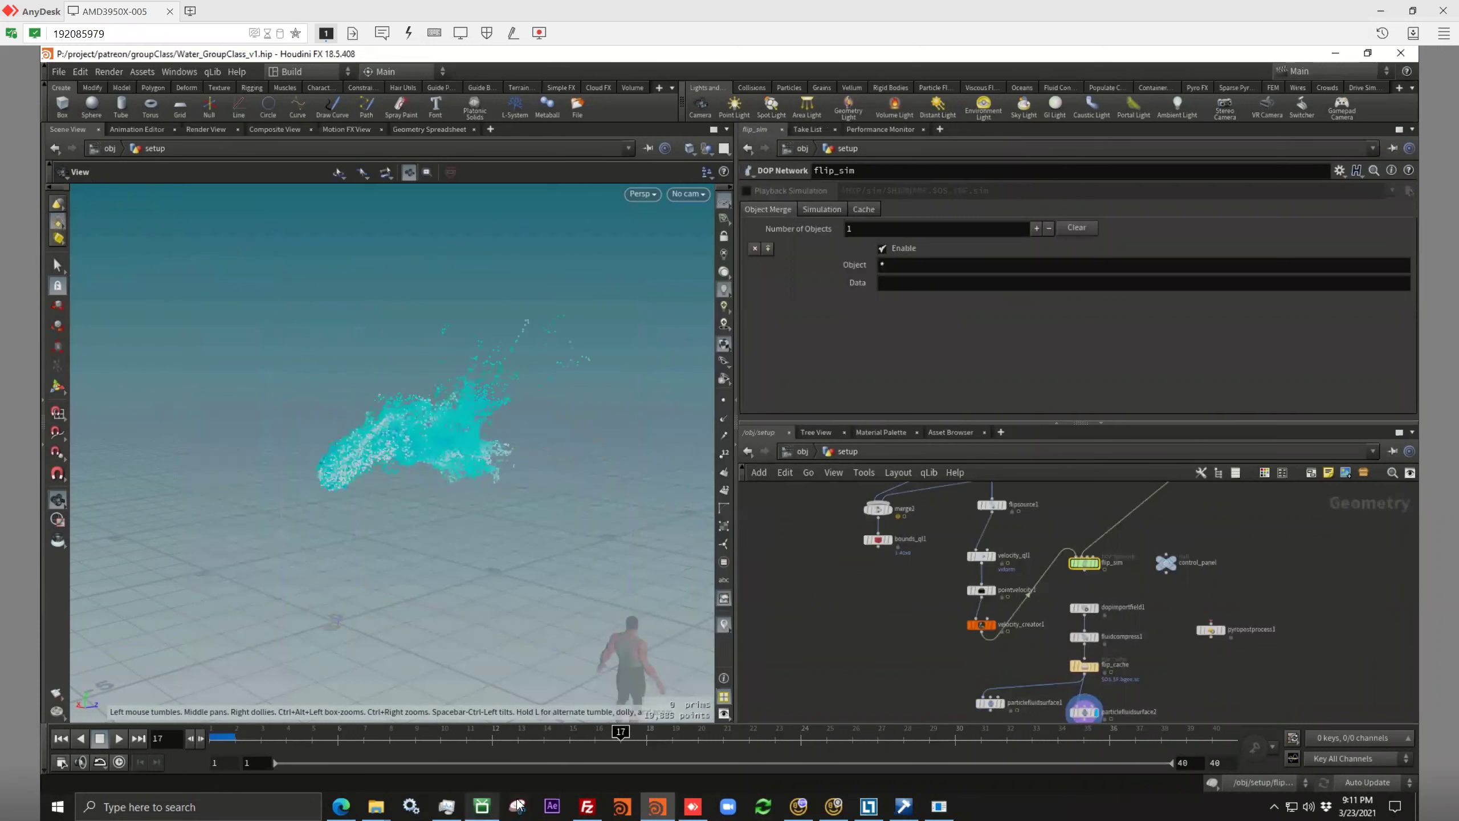
pyautogui.hotkey('ctrl', 'alt', 's')
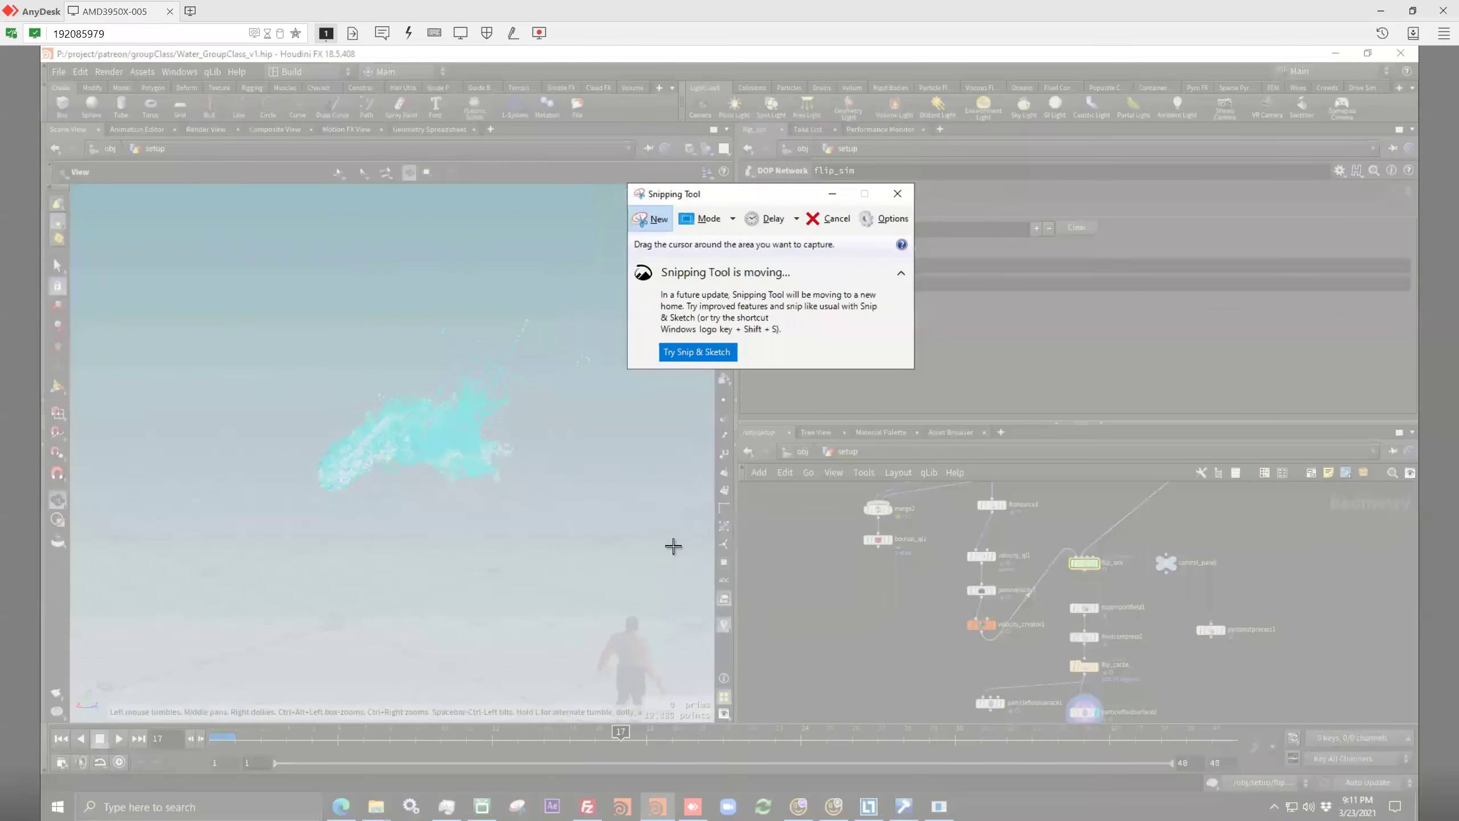
pyautogui.moveTo(240, 257); pyautogui.dragTo(686, 550)
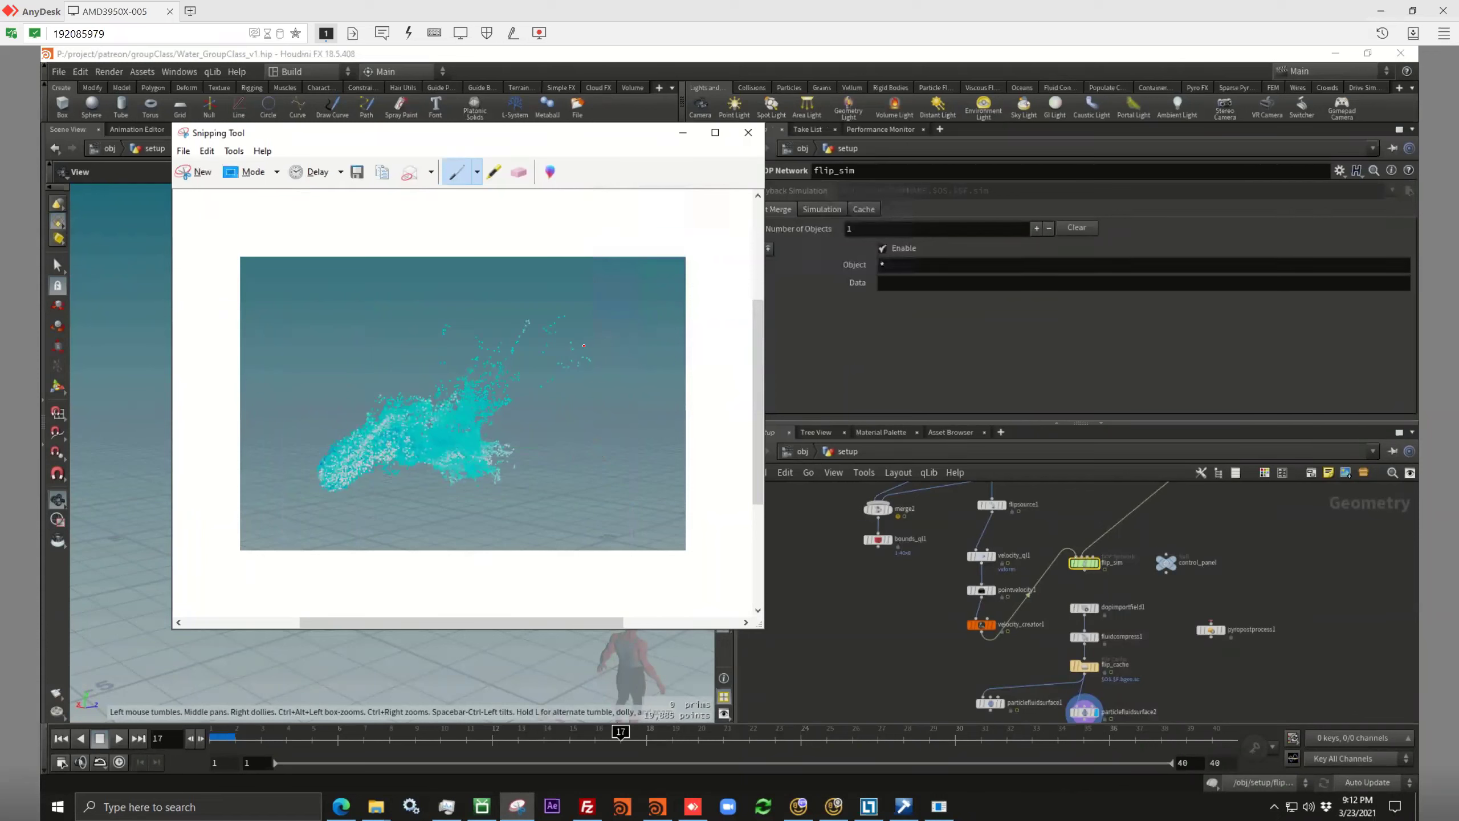
# - Draw red loops around the particles and the splash on the snip
pyautogui.moveTo(560, 339)
pyautogui.mouseDown()
pyautogui.moveTo(583, 340)
pyautogui.moveTo(576, 362)
pyautogui.mouseUp()
pyautogui.moveTo(324, 467); pyautogui.dragTo(490, 380)
pyautogui.moveTo(490, 381)
pyautogui.mouseDown()
pyautogui.moveTo(481, 488)
pyautogui.moveTo(351, 447)
pyautogui.mouseUp()
# - Switch to a green pen and circle the splash and right-side spray in green
pyautogui.click(477, 172)
pyautogui.click(494, 241)
pyautogui.moveTo(470, 290)
pyautogui.mouseDown()
pyautogui.moveTo(428, 315)
pyautogui.moveTo(448, 384)
pyautogui.mouseUp()
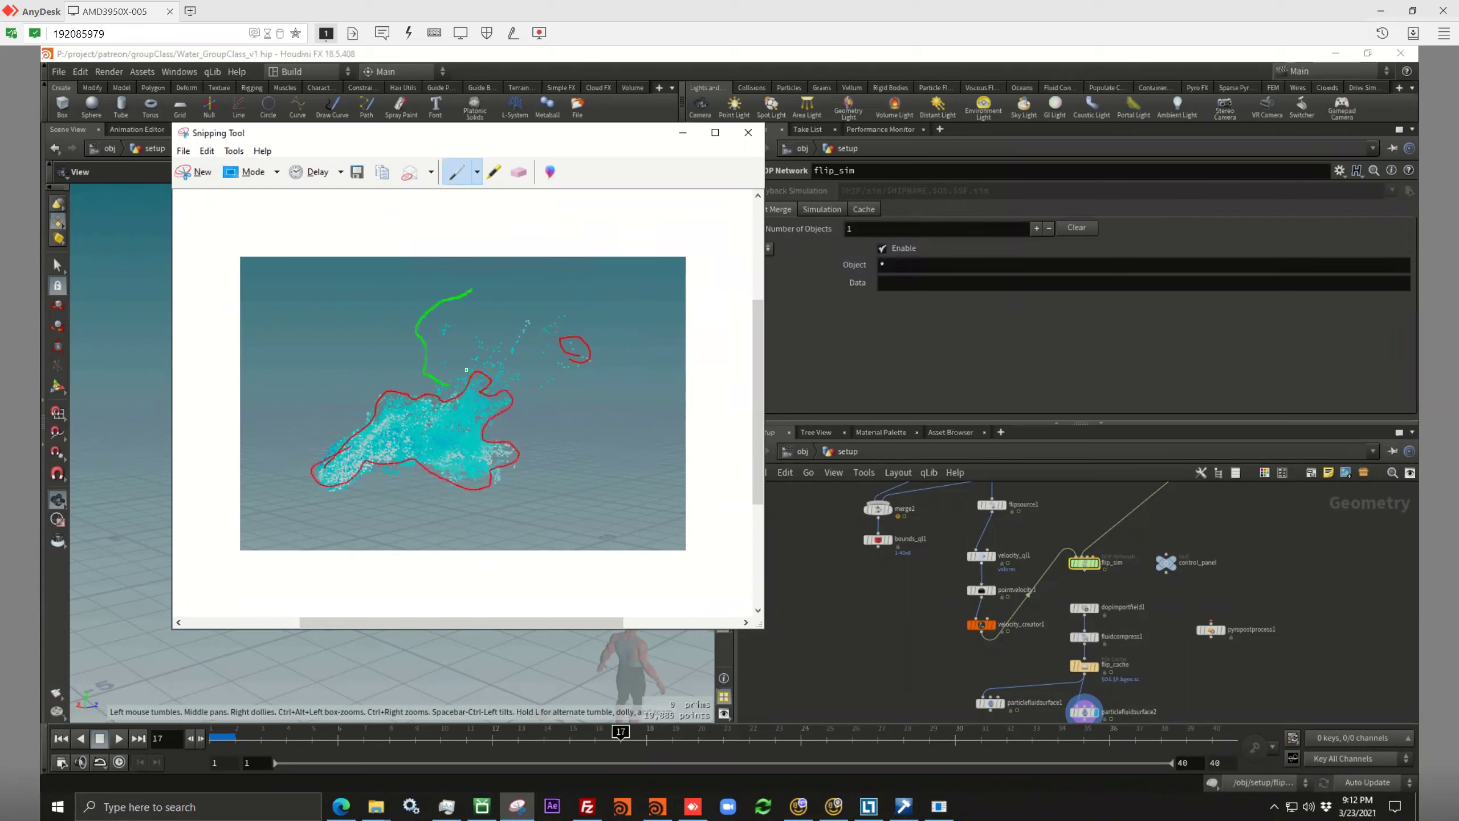
pyautogui.moveTo(552, 398)
pyautogui.mouseDown()
pyautogui.moveTo(600, 345)
pyautogui.moveTo(574, 296)
pyautogui.moveTo(482, 290)
pyautogui.mouseUp()
pyautogui.moveTo(615, 411); pyautogui.dragTo(651, 407)
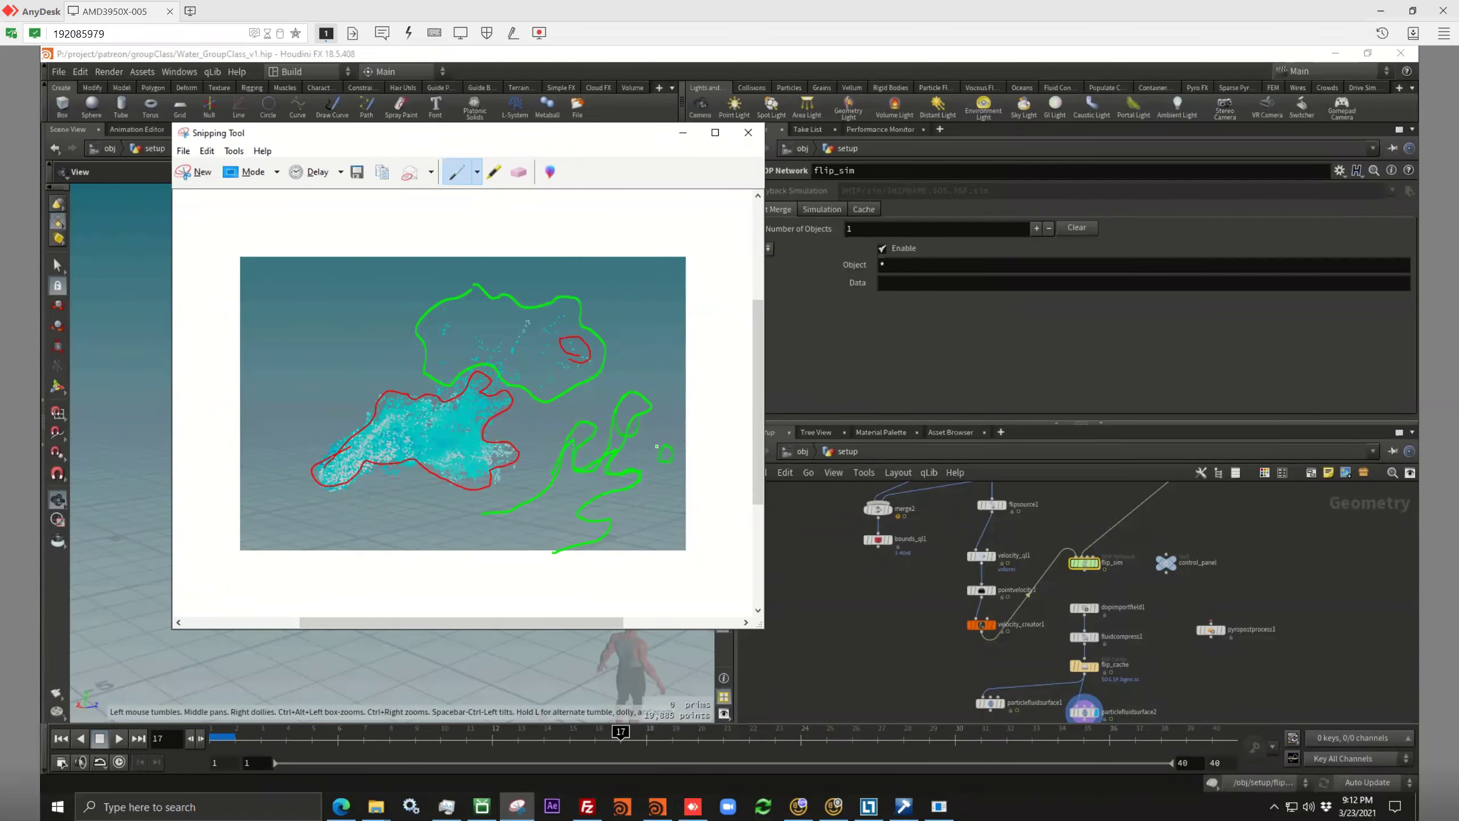
pyautogui.moveTo(677, 490); pyautogui.dragTo(678, 517)
pyautogui.moveTo(710, 494)
pyautogui.mouseDown()
pyautogui.moveTo(646, 377)
pyautogui.moveTo(598, 397)
pyautogui.mouseUp()
# - Close the snip without saving and open the dynamics network inside flip_sim
pyautogui.click(748, 132)
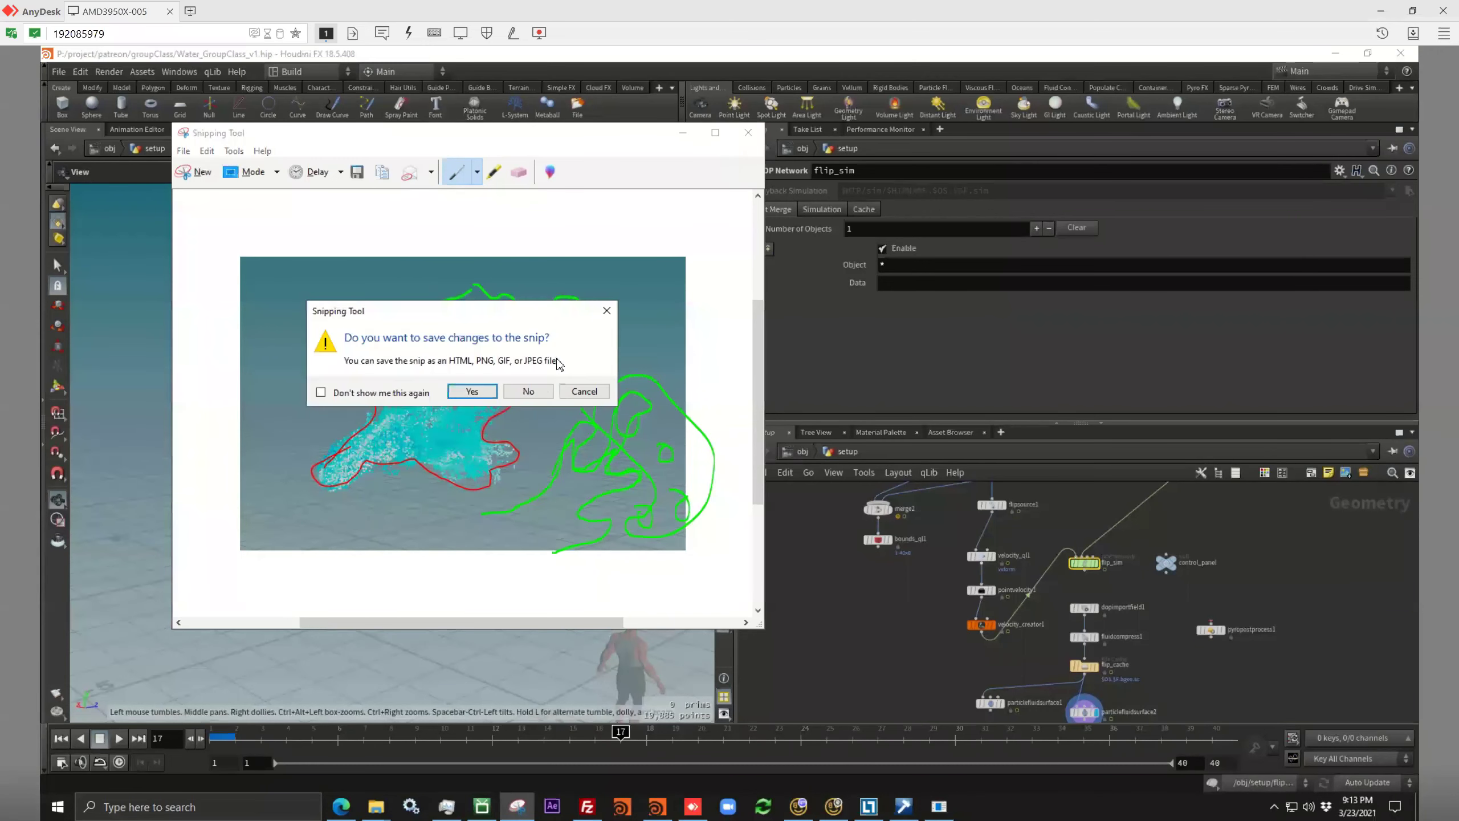
pyautogui.click(529, 391)
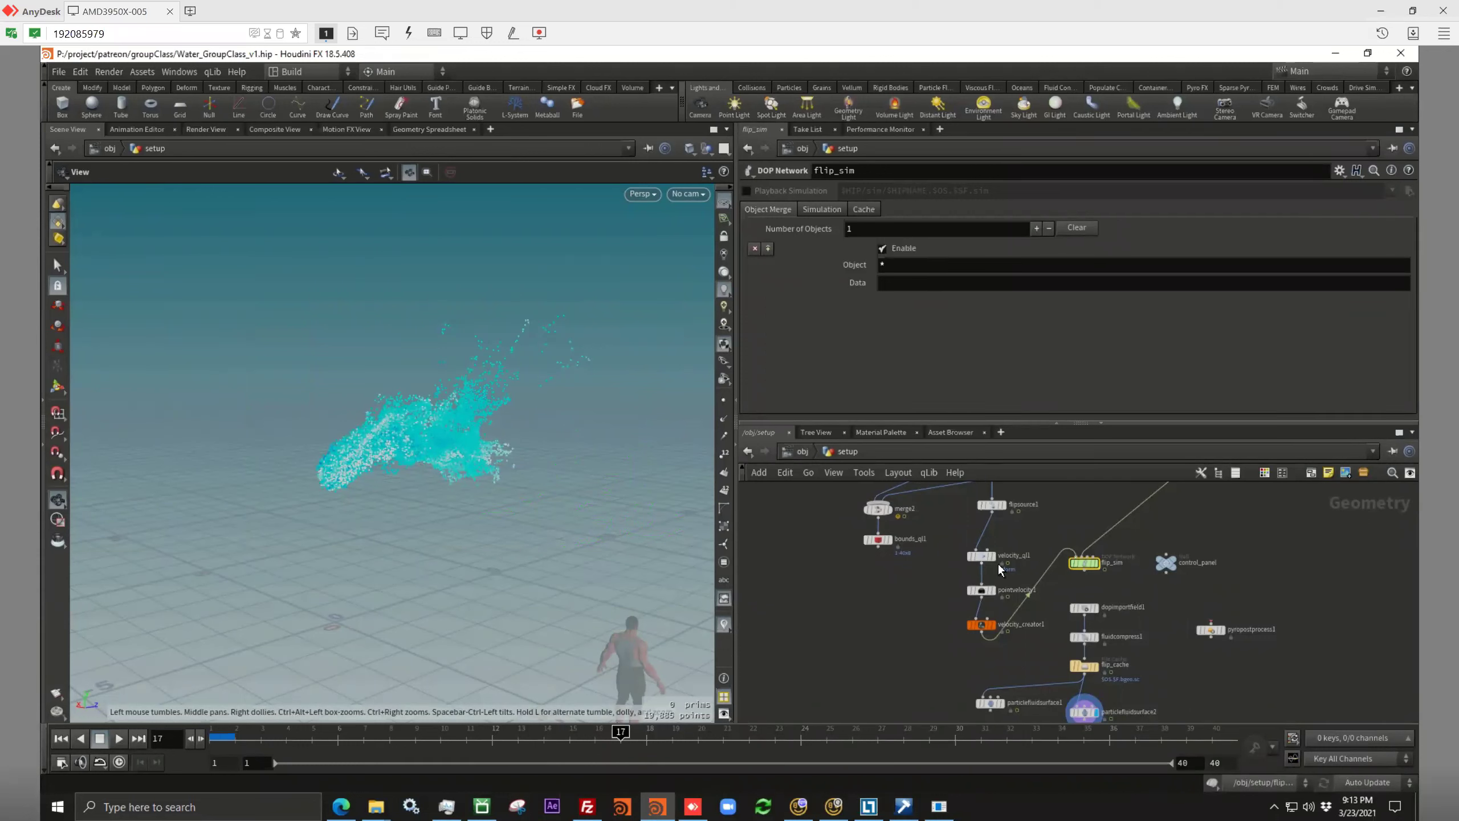
pyautogui.doubleClick(1082, 562)
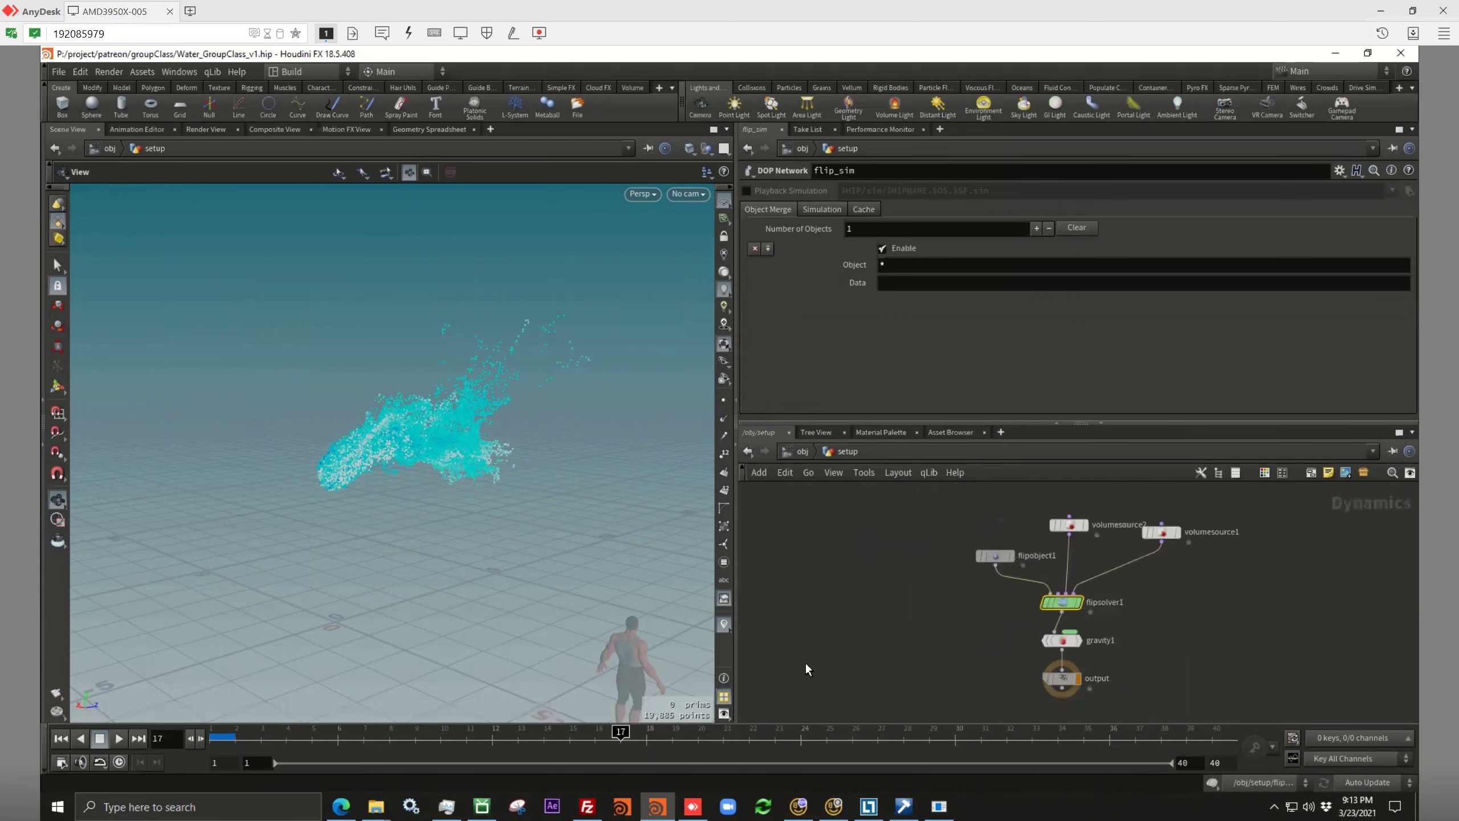
# - Show flipsolver1's vorticity settings, rewind to frame 1, and start a new Snipping Tool capture
pyautogui.click(1062, 602)
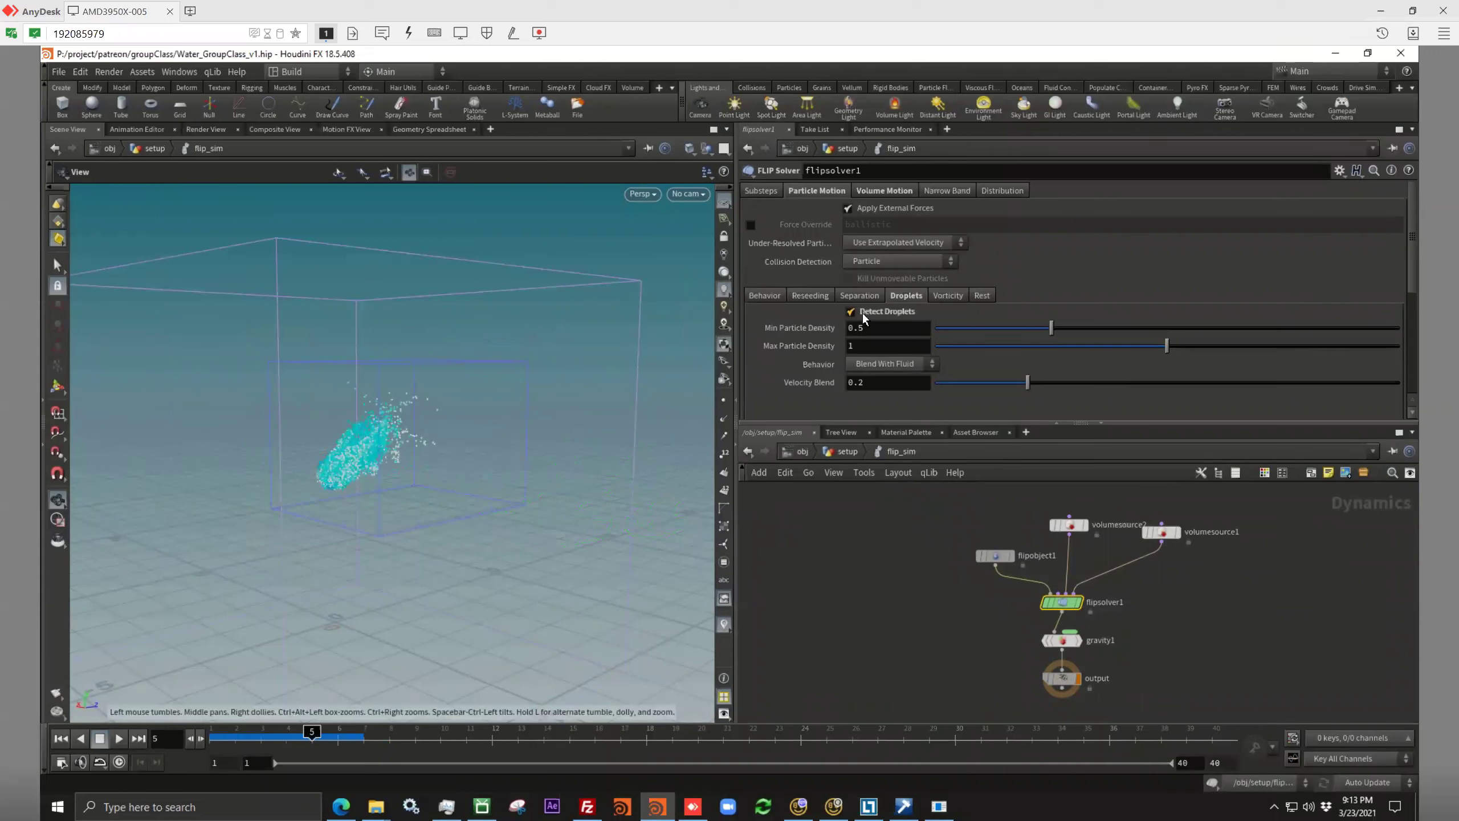
pyautogui.click(955, 298)
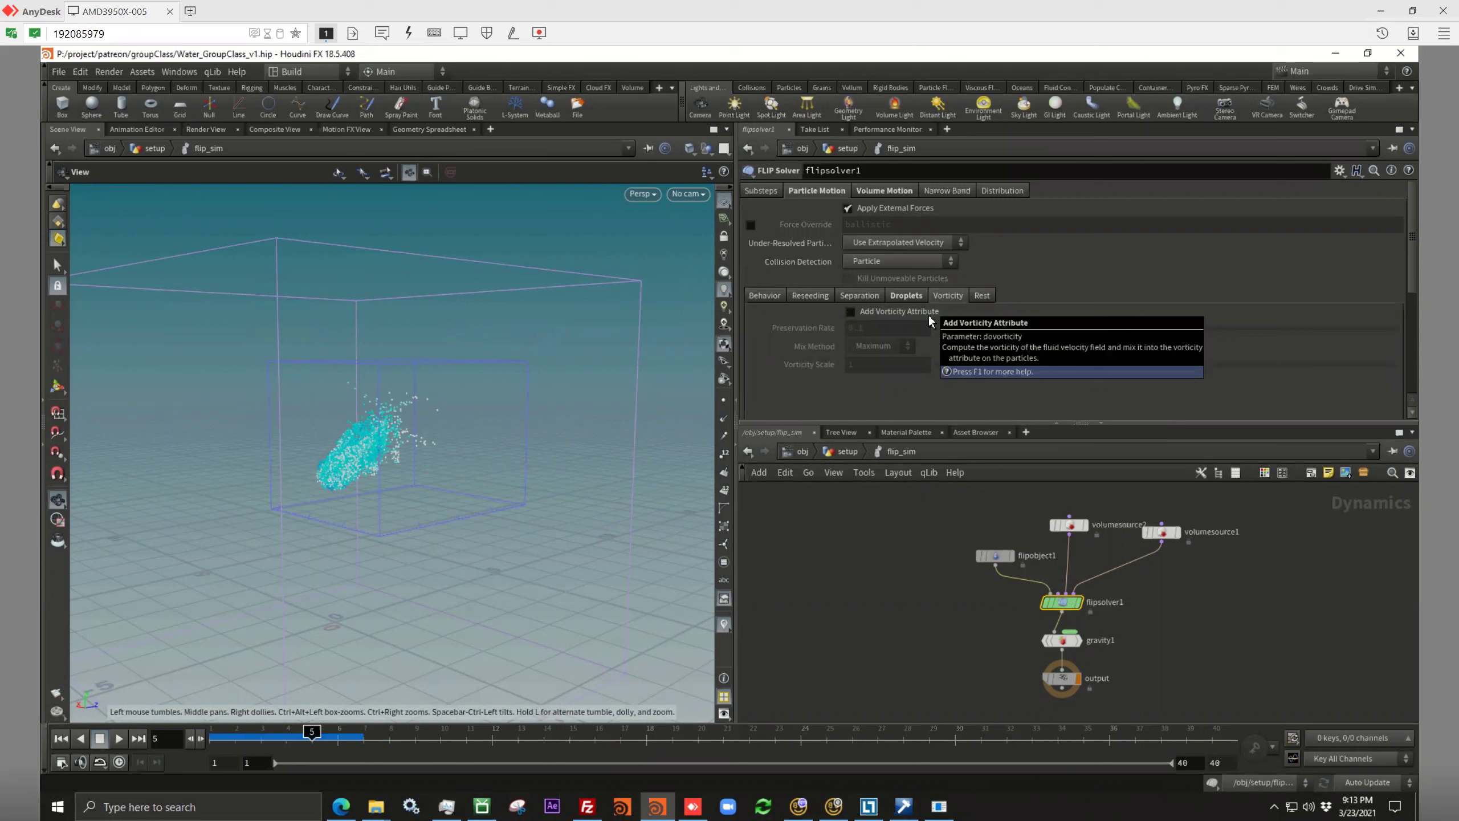
pyautogui.click(61, 740)
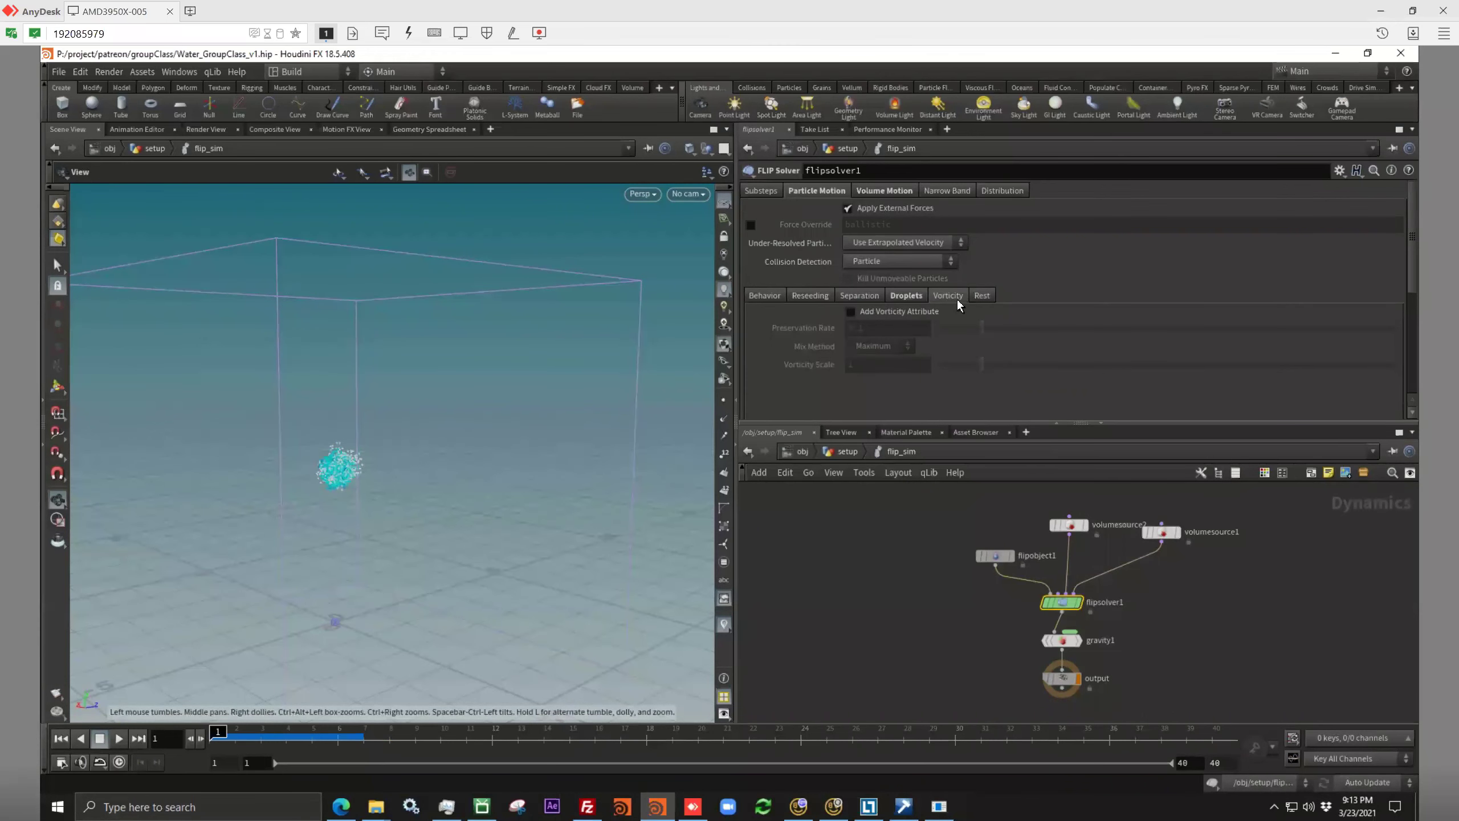
pyautogui.click(517, 806)
pyautogui.click(654, 221)
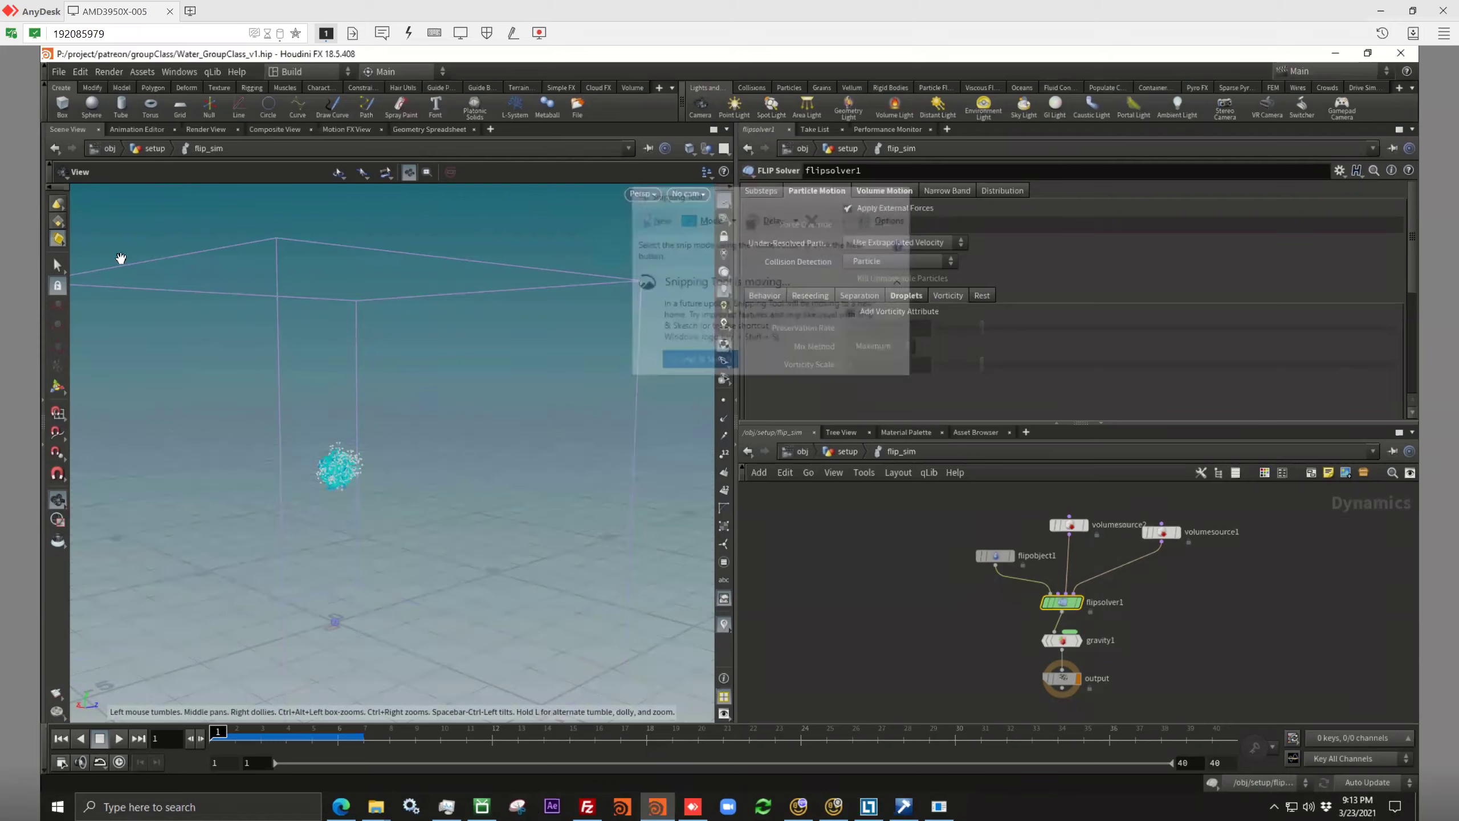
# - Snip the simulation viewport and sketch the container's walls and floor in green
pyautogui.moveTo(125, 223); pyautogui.dragTo(702, 614)
pyautogui.moveTo(167, 283); pyautogui.dragTo(201, 425)
pyautogui.moveTo(638, 463); pyautogui.dragTo(663, 283)
# - With a blue pen, sketch water falling in and zigzag splashes up the wall and floor
pyautogui.click(363, 141)
pyautogui.click(373, 183)
pyautogui.moveTo(434, 203); pyautogui.dragTo(511, 492)
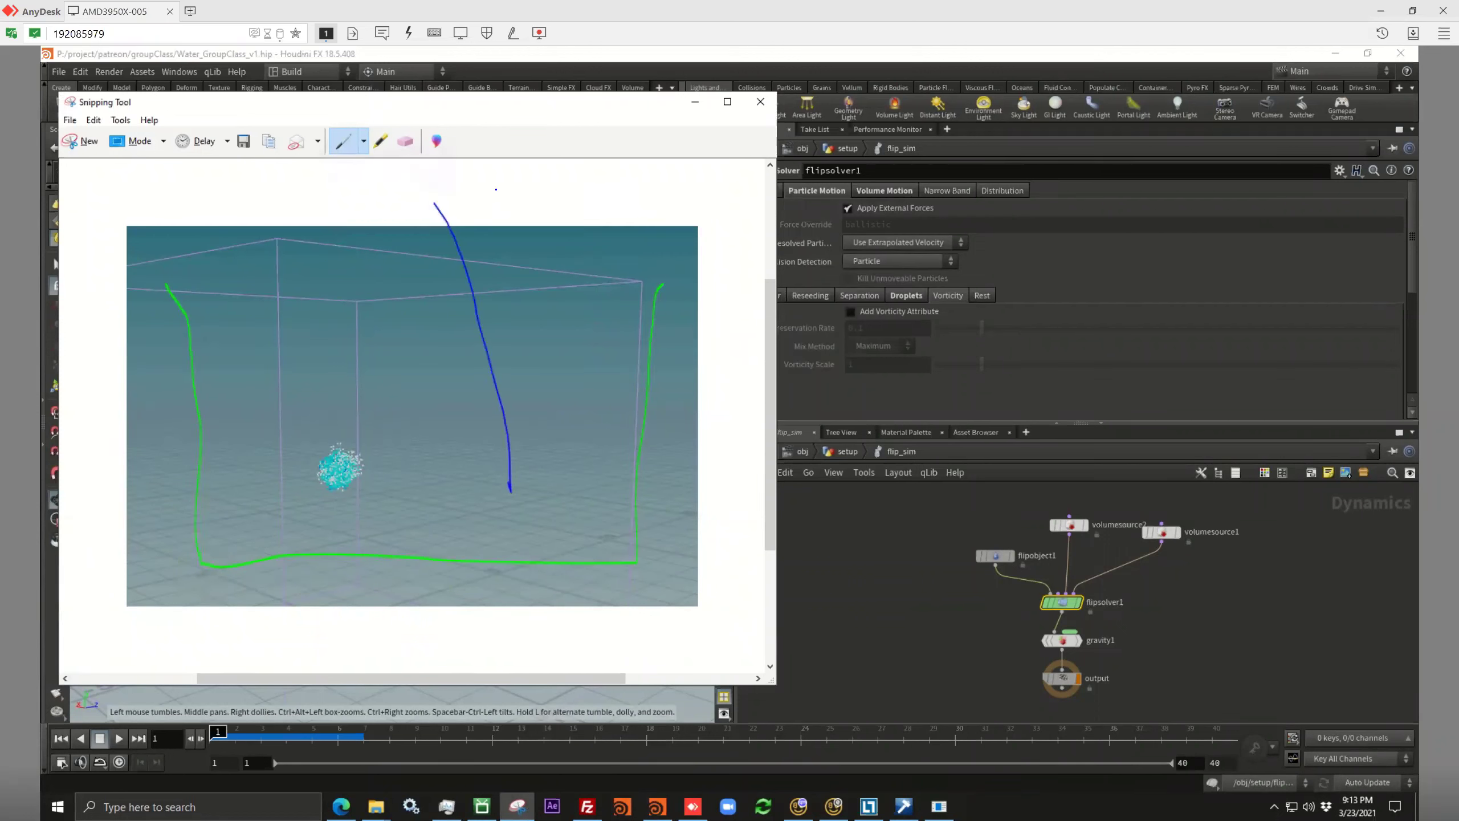
pyautogui.moveTo(499, 167)
pyautogui.mouseDown()
pyautogui.moveTo(582, 443)
pyautogui.moveTo(658, 375)
pyautogui.mouseUp()
pyautogui.moveTo(513, 472)
pyautogui.mouseDown()
pyautogui.moveTo(451, 402)
pyautogui.moveTo(287, 491)
pyautogui.moveTo(199, 563)
pyautogui.mouseUp()
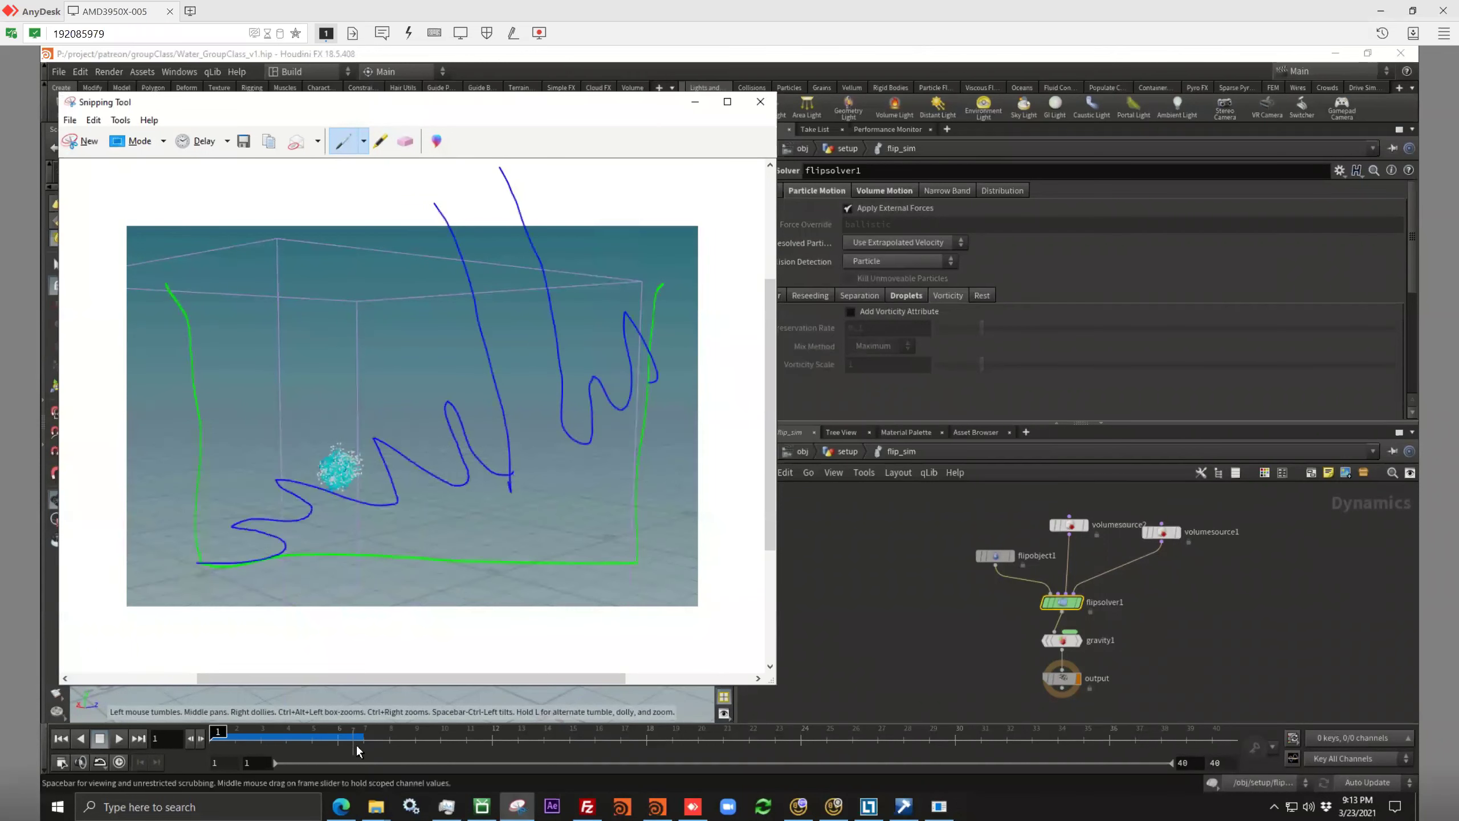
# - With a red pen, draw downward flow arrows and curling swirl arrows near the wall and floor
pyautogui.click(364, 142)
pyautogui.click(369, 165)
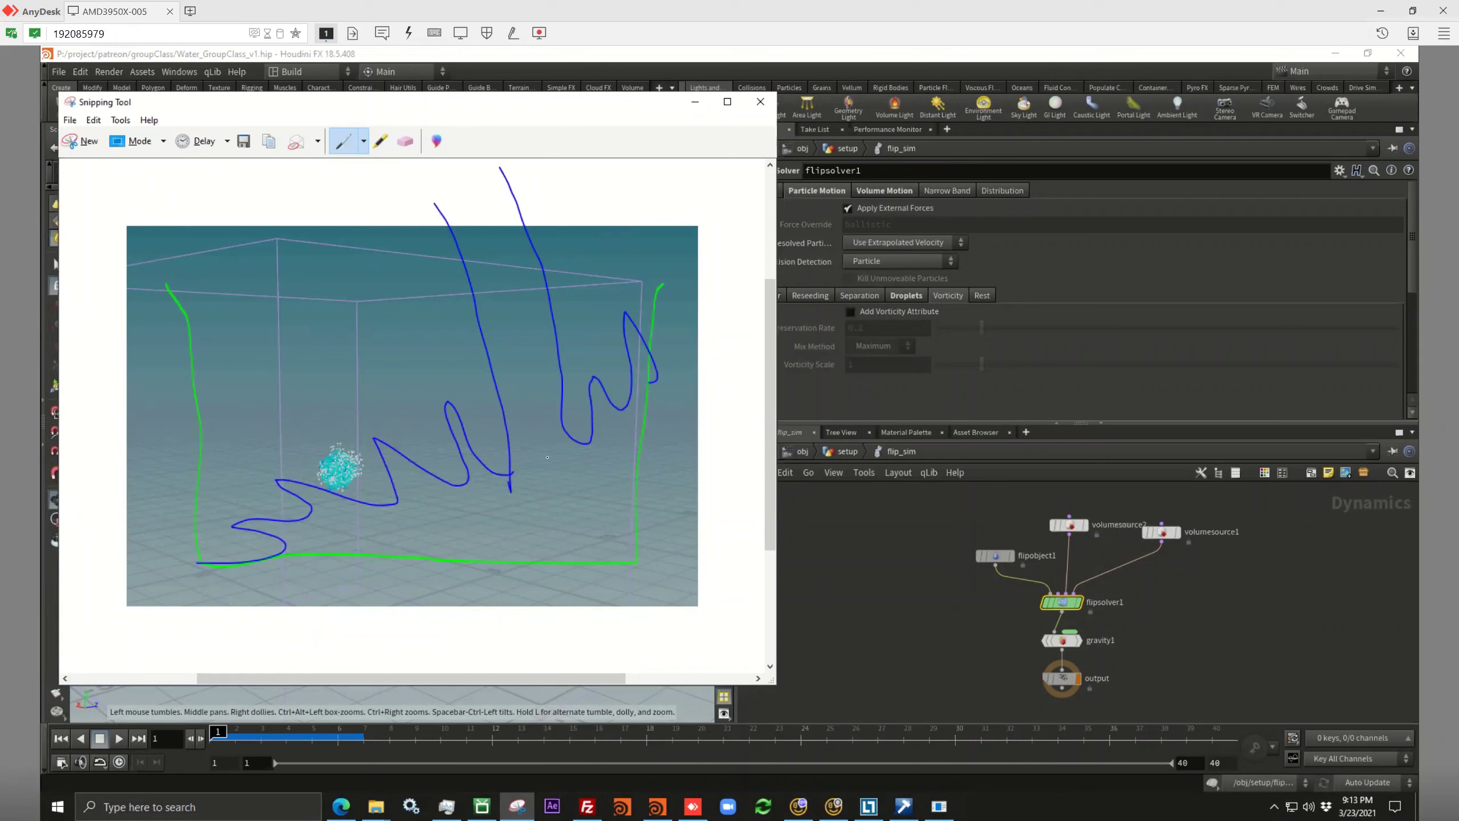
pyautogui.moveTo(514, 284)
pyautogui.mouseDown()
pyautogui.moveTo(538, 353)
pyautogui.moveTo(535, 333)
pyautogui.mouseUp()
pyautogui.moveTo(484, 232); pyautogui.dragTo(489, 245)
pyautogui.moveTo(570, 464)
pyautogui.mouseDown()
pyautogui.moveTo(615, 476)
pyautogui.moveTo(521, 539)
pyautogui.mouseUp()
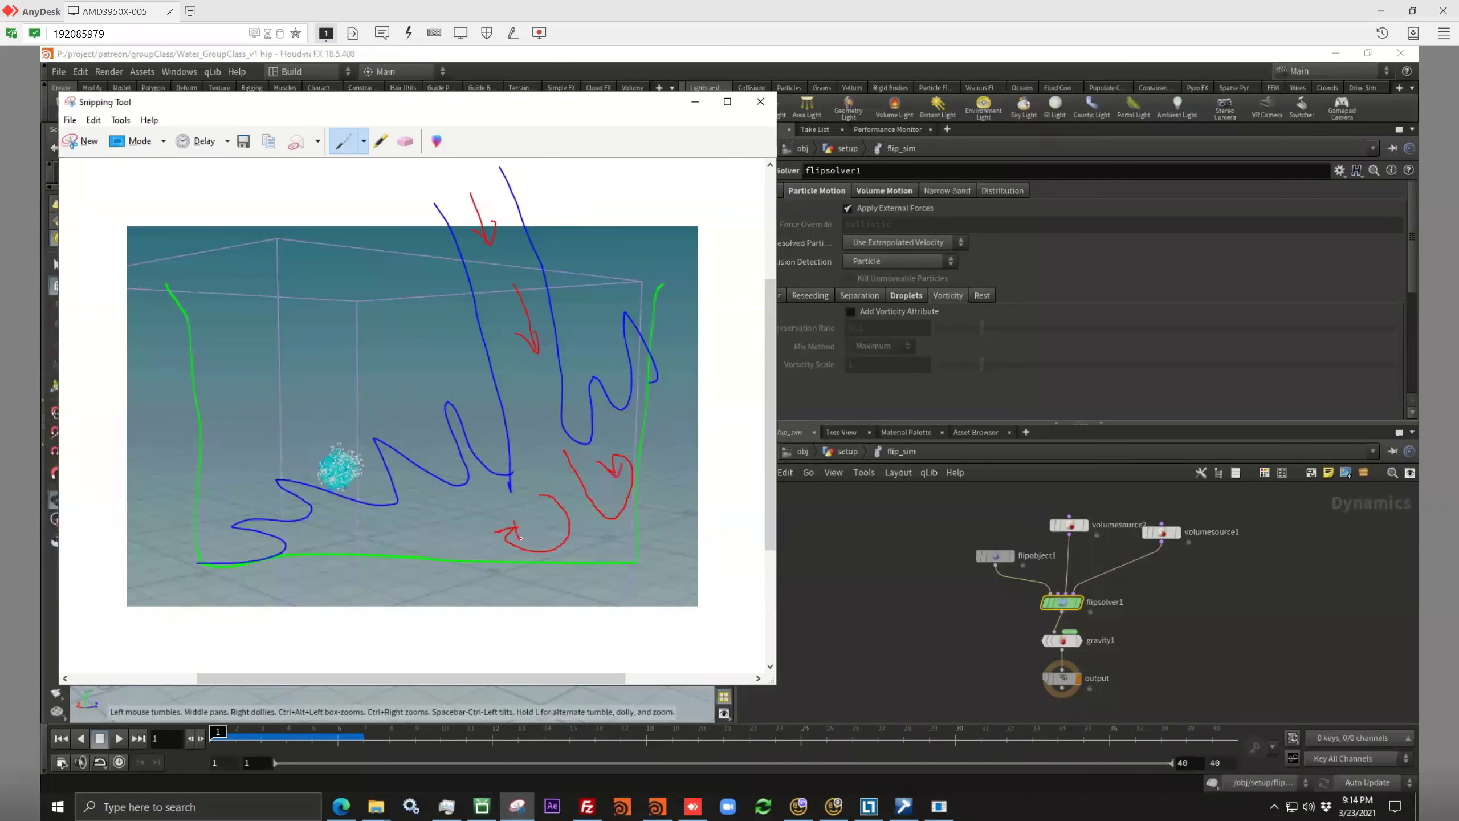
pyautogui.moveTo(554, 472); pyautogui.dragTo(562, 521)
pyautogui.moveTo(477, 558)
pyautogui.mouseDown()
pyautogui.moveTo(459, 503)
pyautogui.moveTo(454, 521)
pyautogui.moveTo(328, 513)
pyautogui.mouseUp()
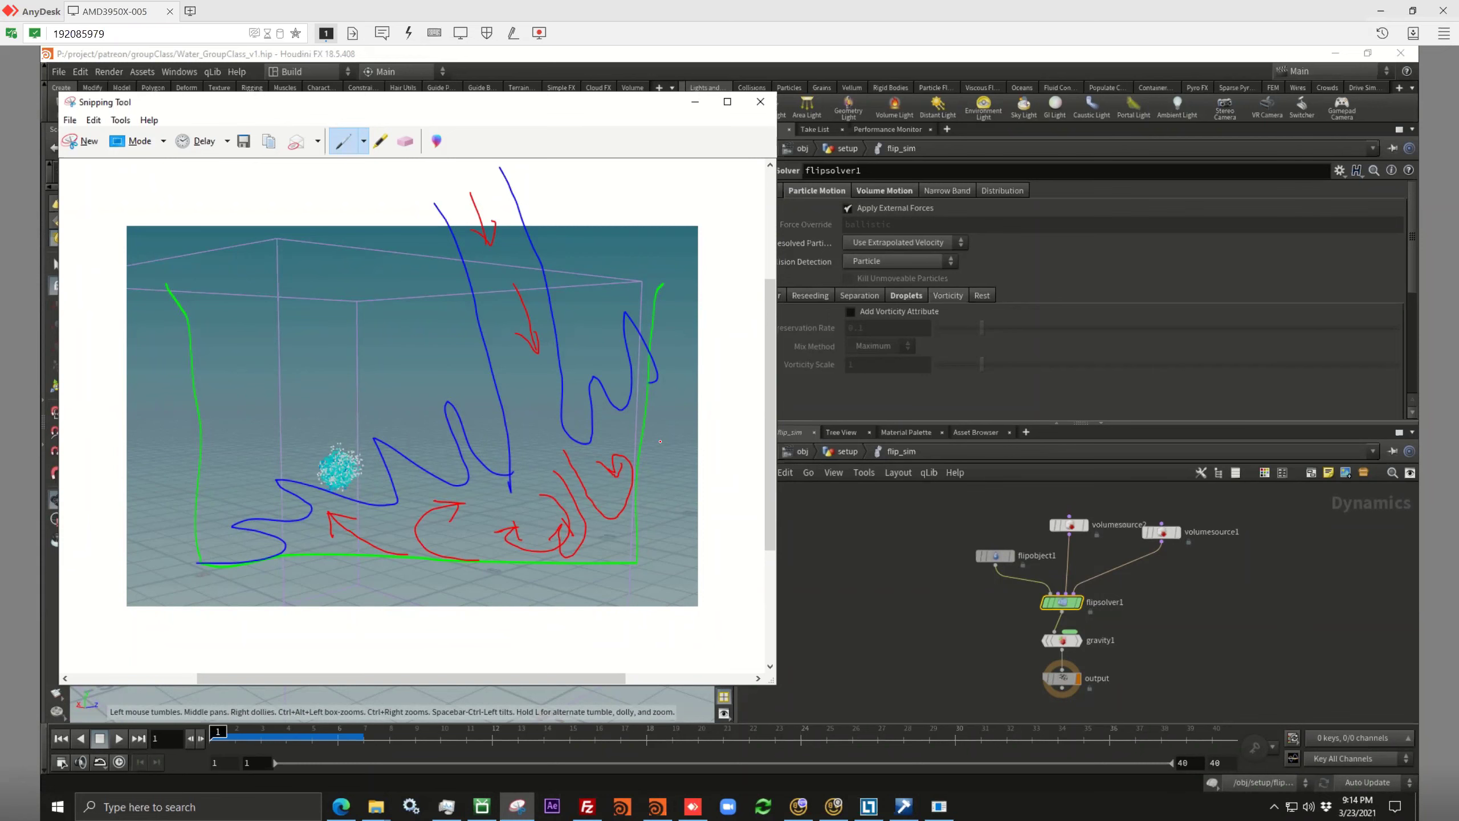
# - Discard the annotated snip and enable Add Vorticity Attribute on flipsolver1
pyautogui.click(760, 102)
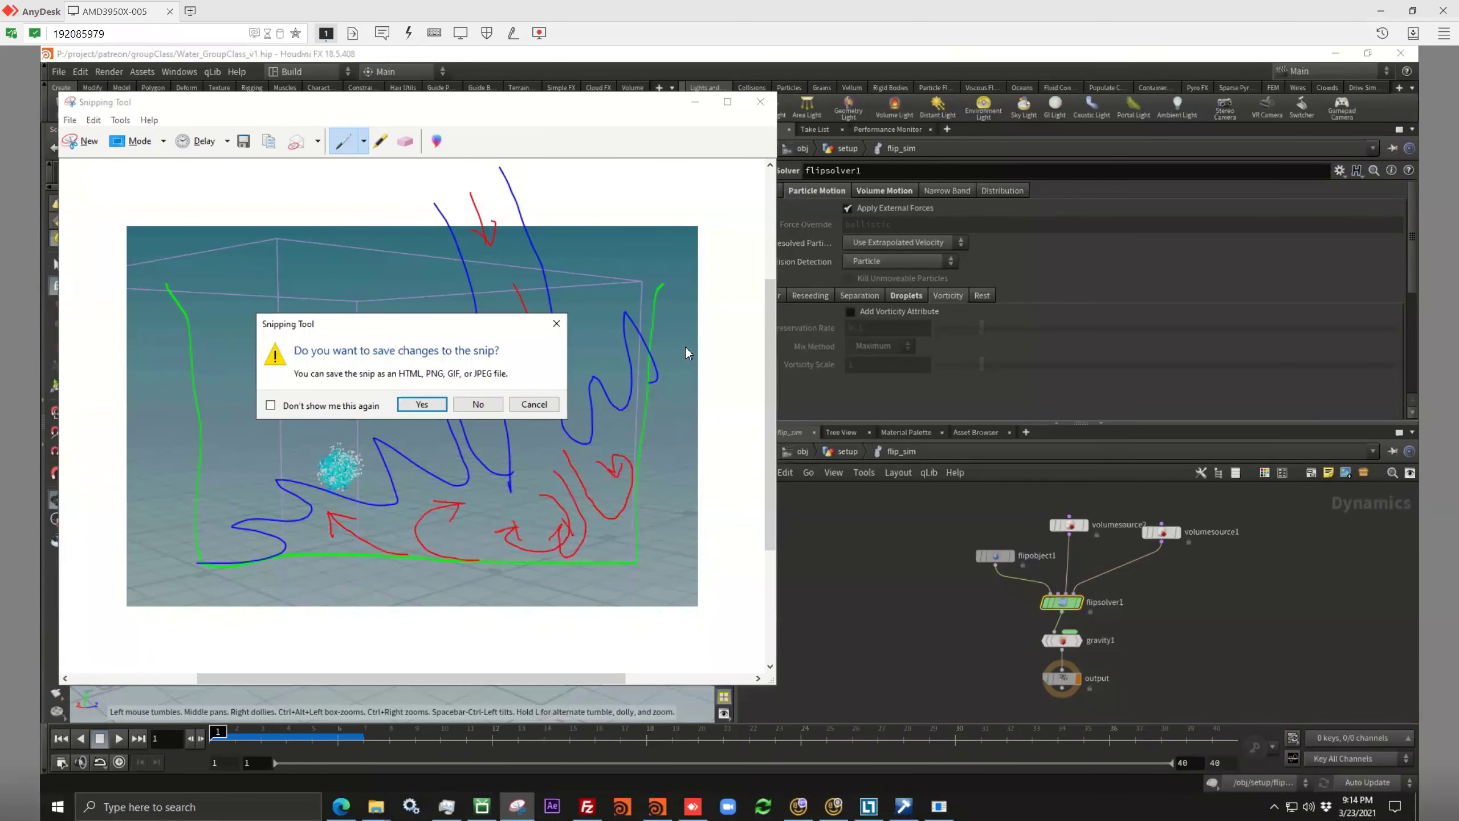
pyautogui.click(479, 404)
pyautogui.click(881, 315)
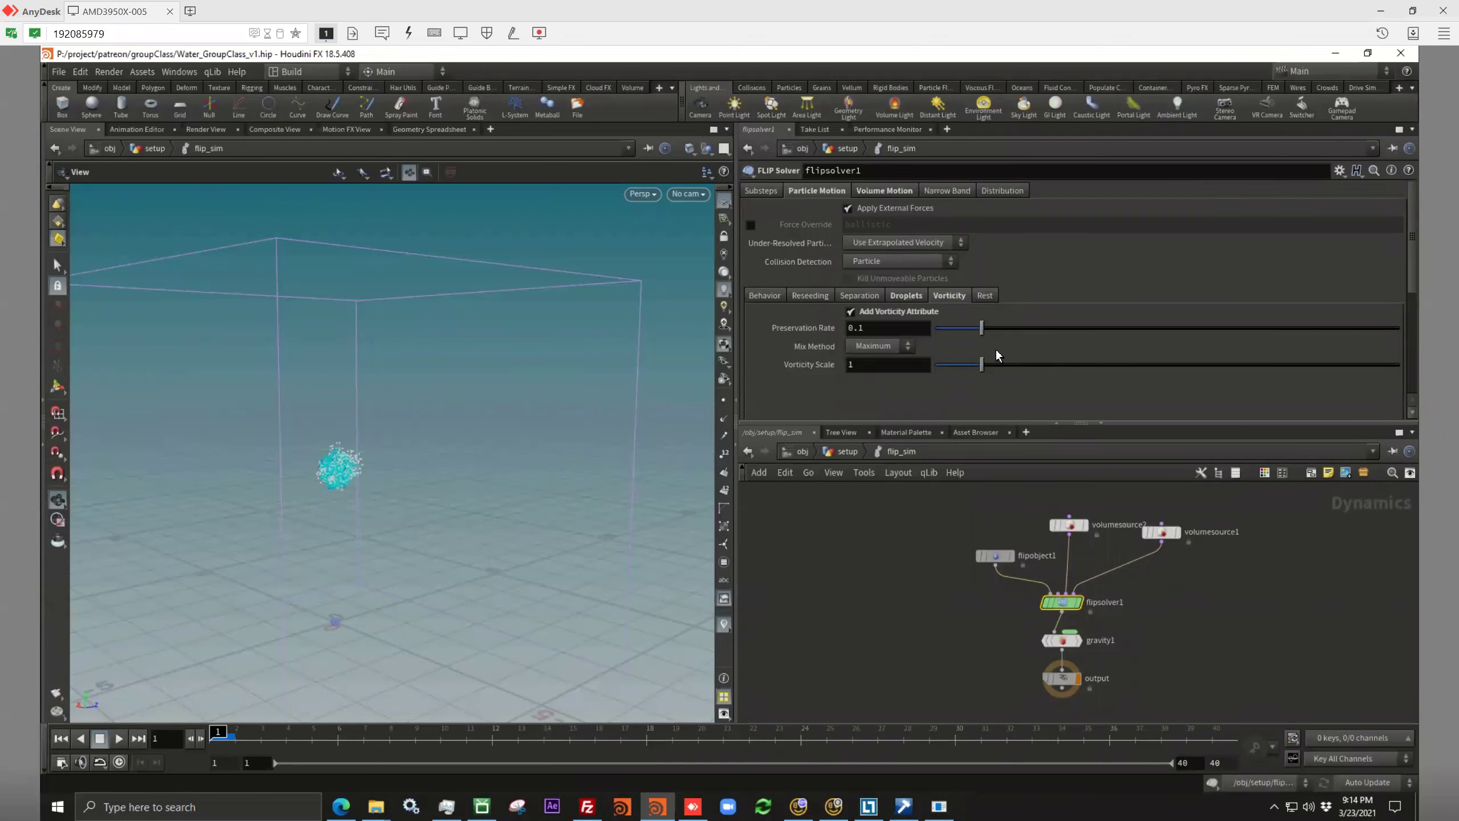
# - Enable Add Rest Attribute, then review the Volume Motion collision settings
pyautogui.click(984, 296)
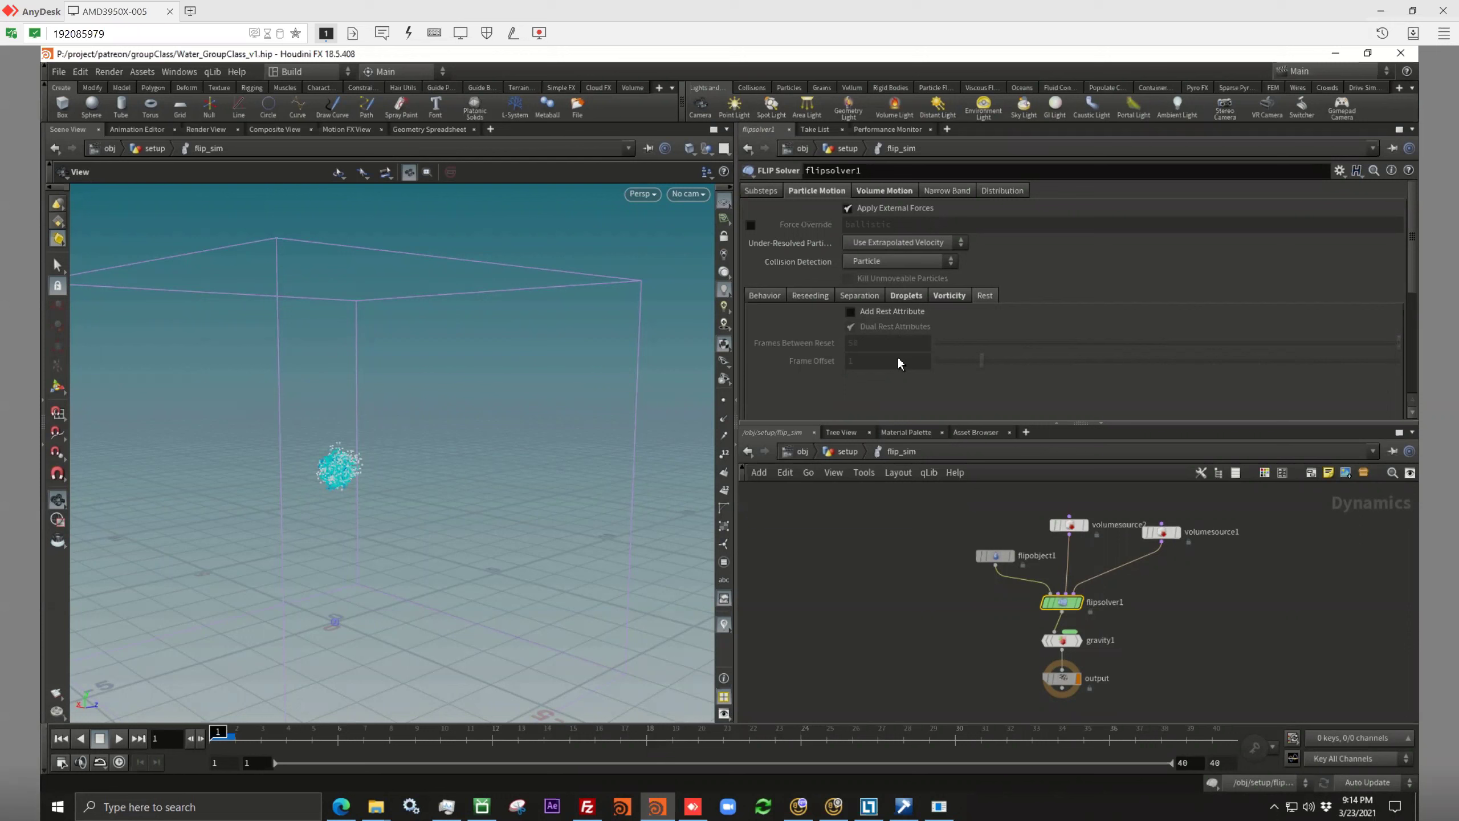
pyautogui.click(910, 311)
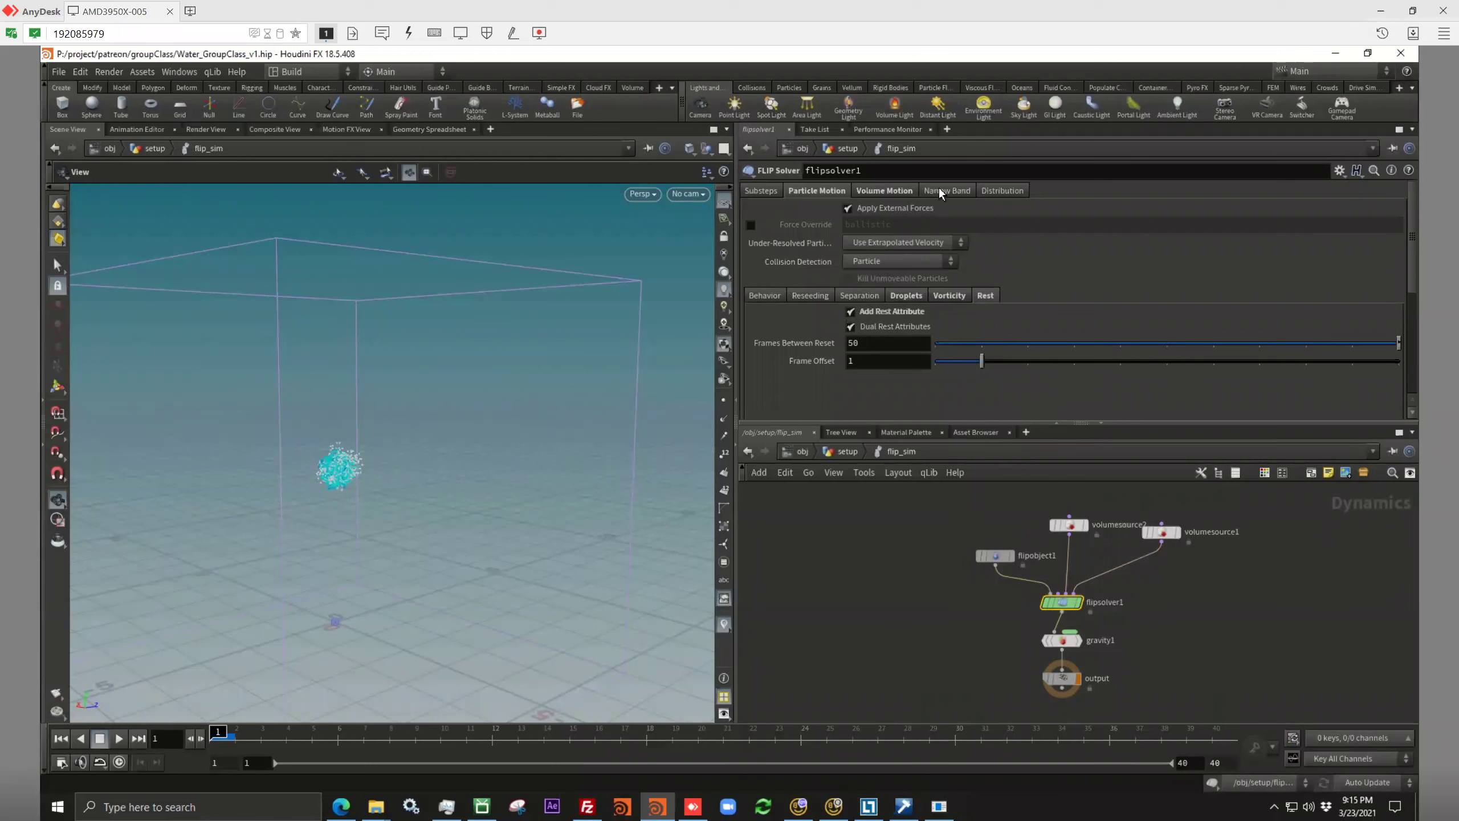
pyautogui.click(898, 193)
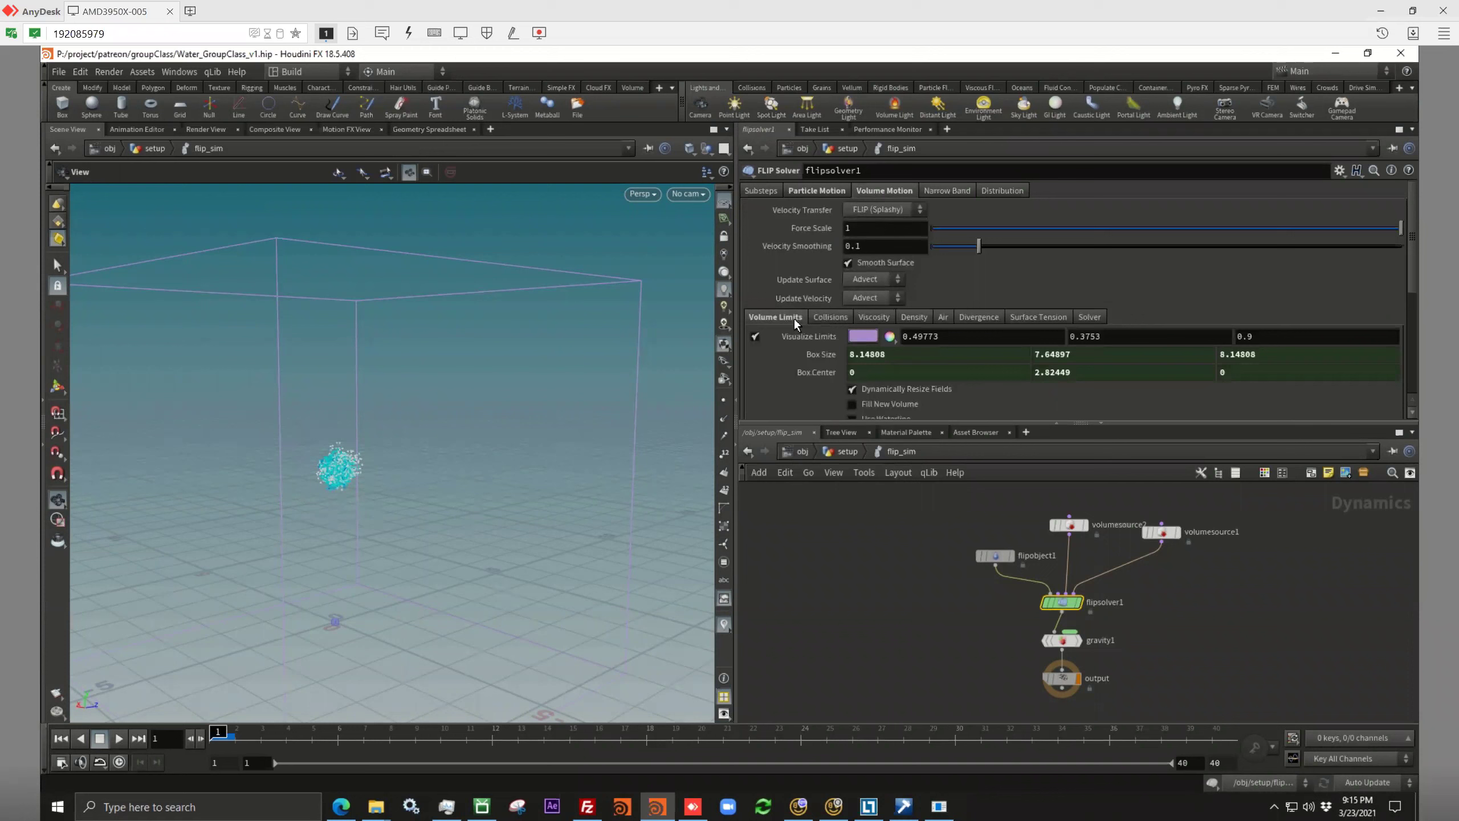
pyautogui.scroll(-1, 793, 323)
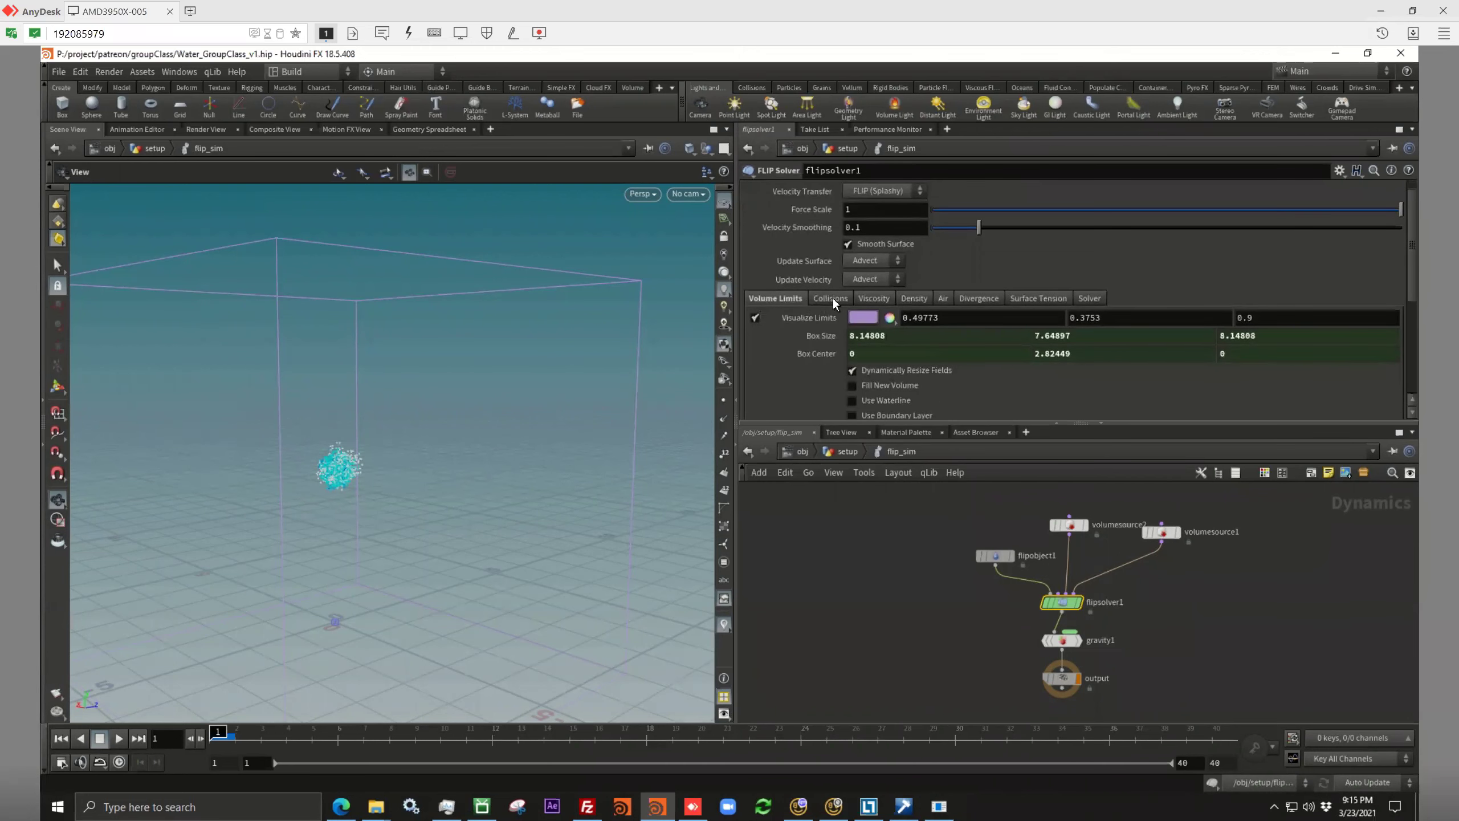
pyautogui.click(832, 299)
pyautogui.scroll(-3, 749, 324)
# - Enable Stick on Collision on flipsolver1, then start a new Snipping Tool capture
pyautogui.scroll(-2, 873, 383)
pyautogui.scroll(-2, 825, 347)
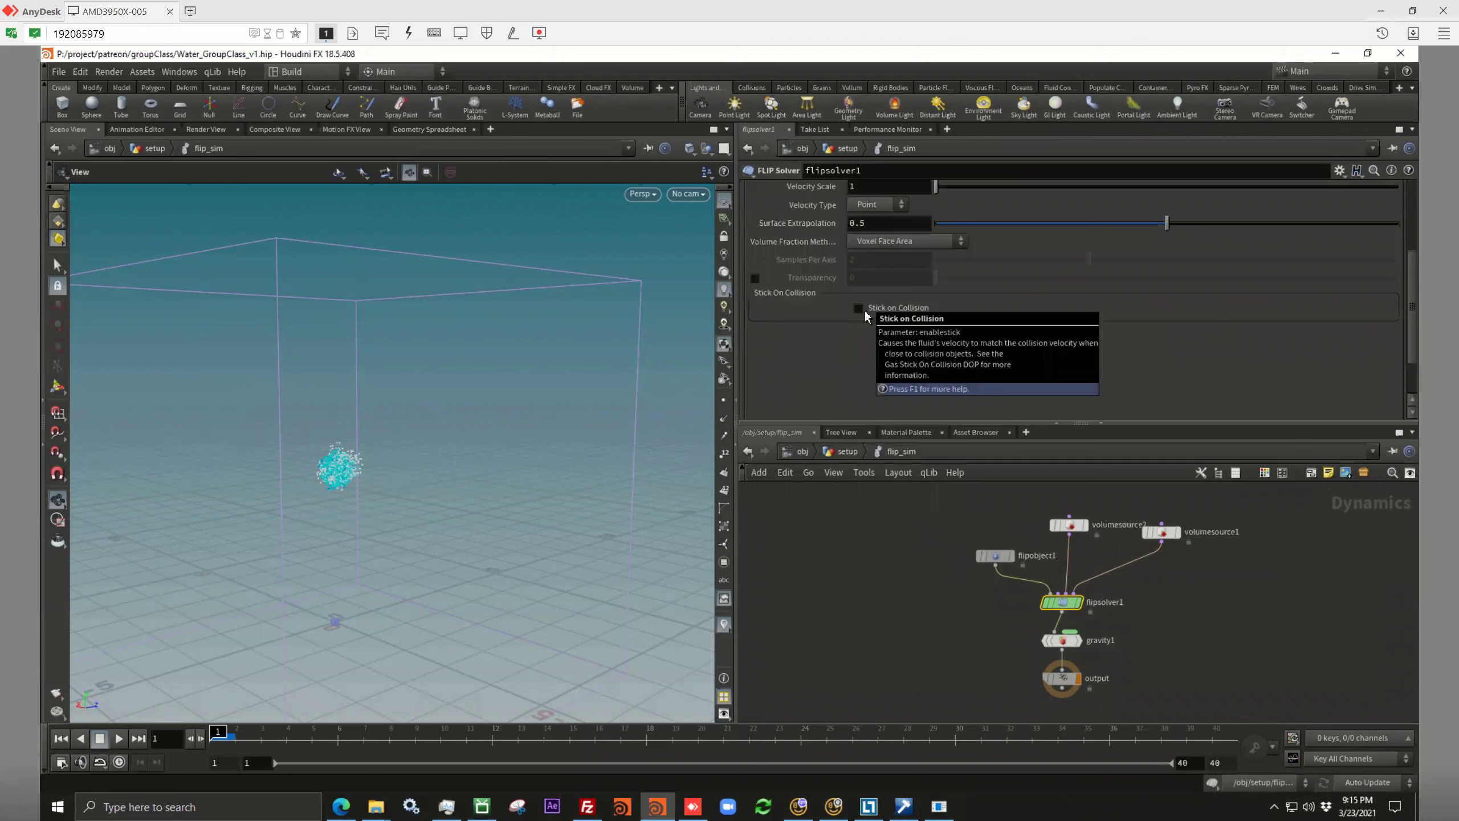
pyautogui.click(864, 310)
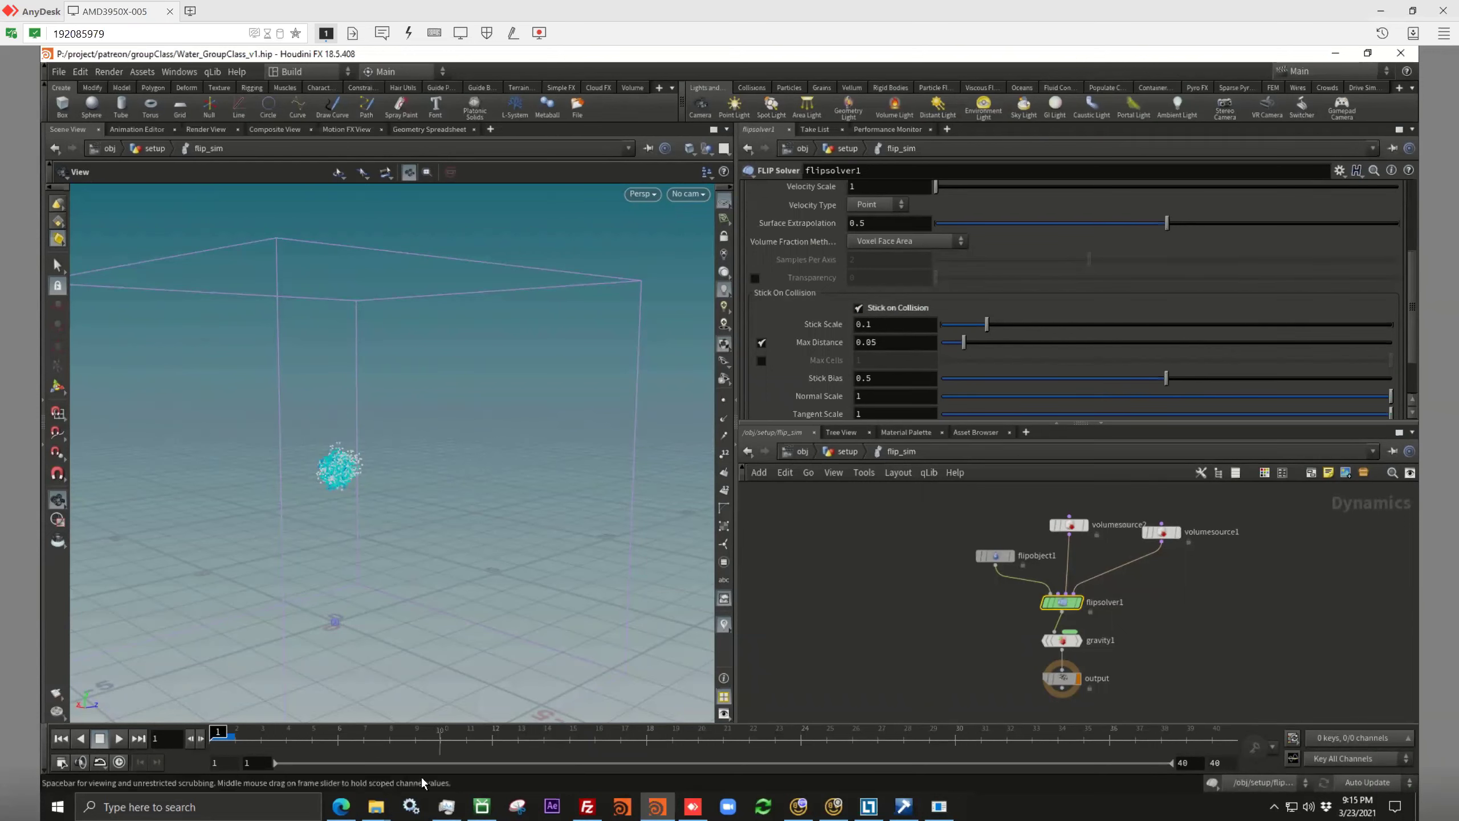
pyautogui.click(518, 805)
pyautogui.click(652, 218)
# - Snip the viewport and draw red loops around the blob, the wall line and a rising arrow
pyautogui.moveTo(697, 694); pyautogui.dragTo(132, 215)
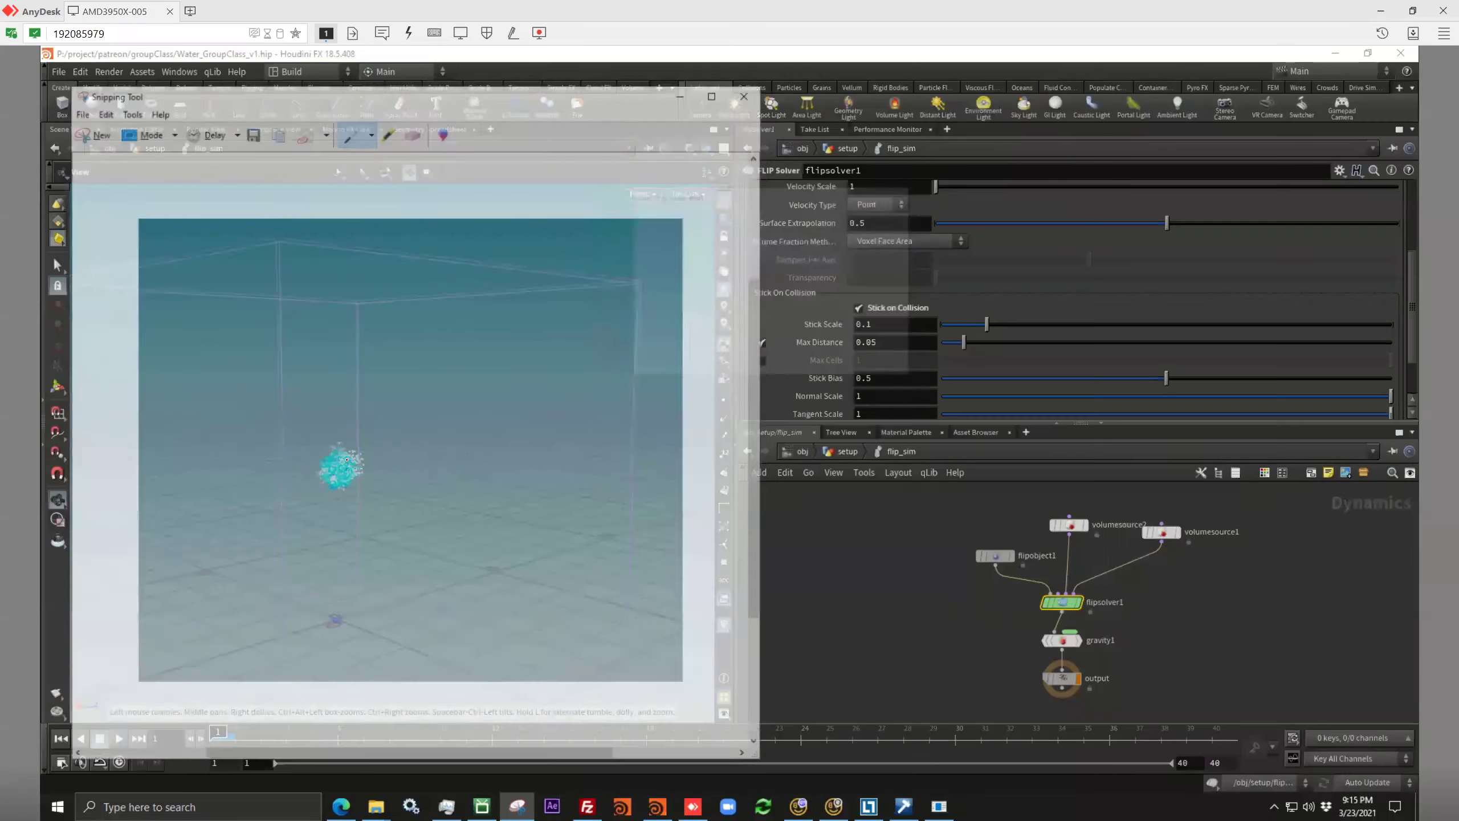
pyautogui.moveTo(324, 504); pyautogui.dragTo(359, 478)
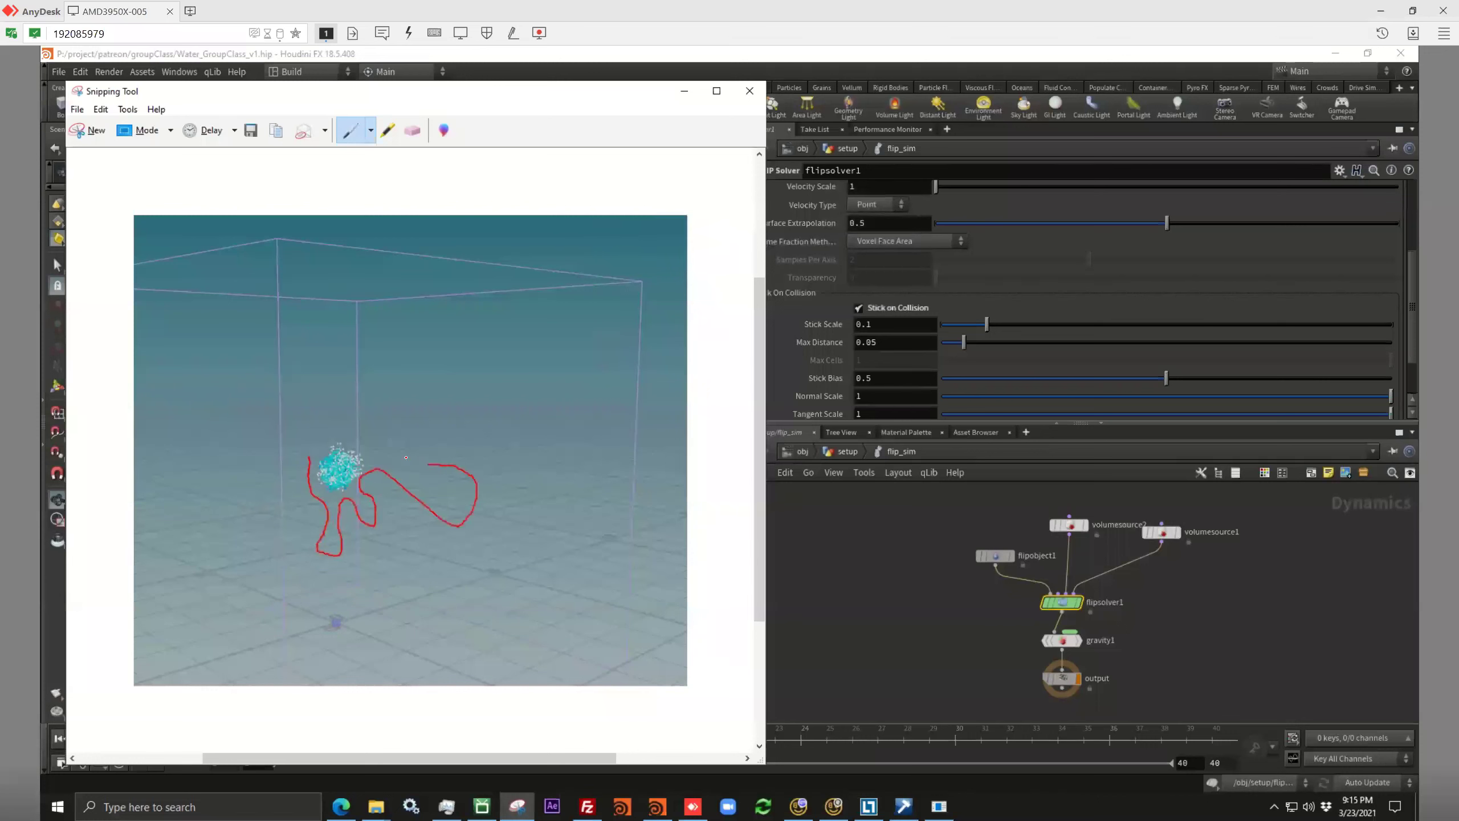
pyautogui.moveTo(360, 478); pyautogui.dragTo(298, 444)
pyautogui.moveTo(706, 252)
pyautogui.mouseDown()
pyautogui.moveTo(682, 253)
pyautogui.moveTo(610, 425)
pyautogui.moveTo(577, 604)
pyautogui.moveTo(345, 642)
pyautogui.mouseUp()
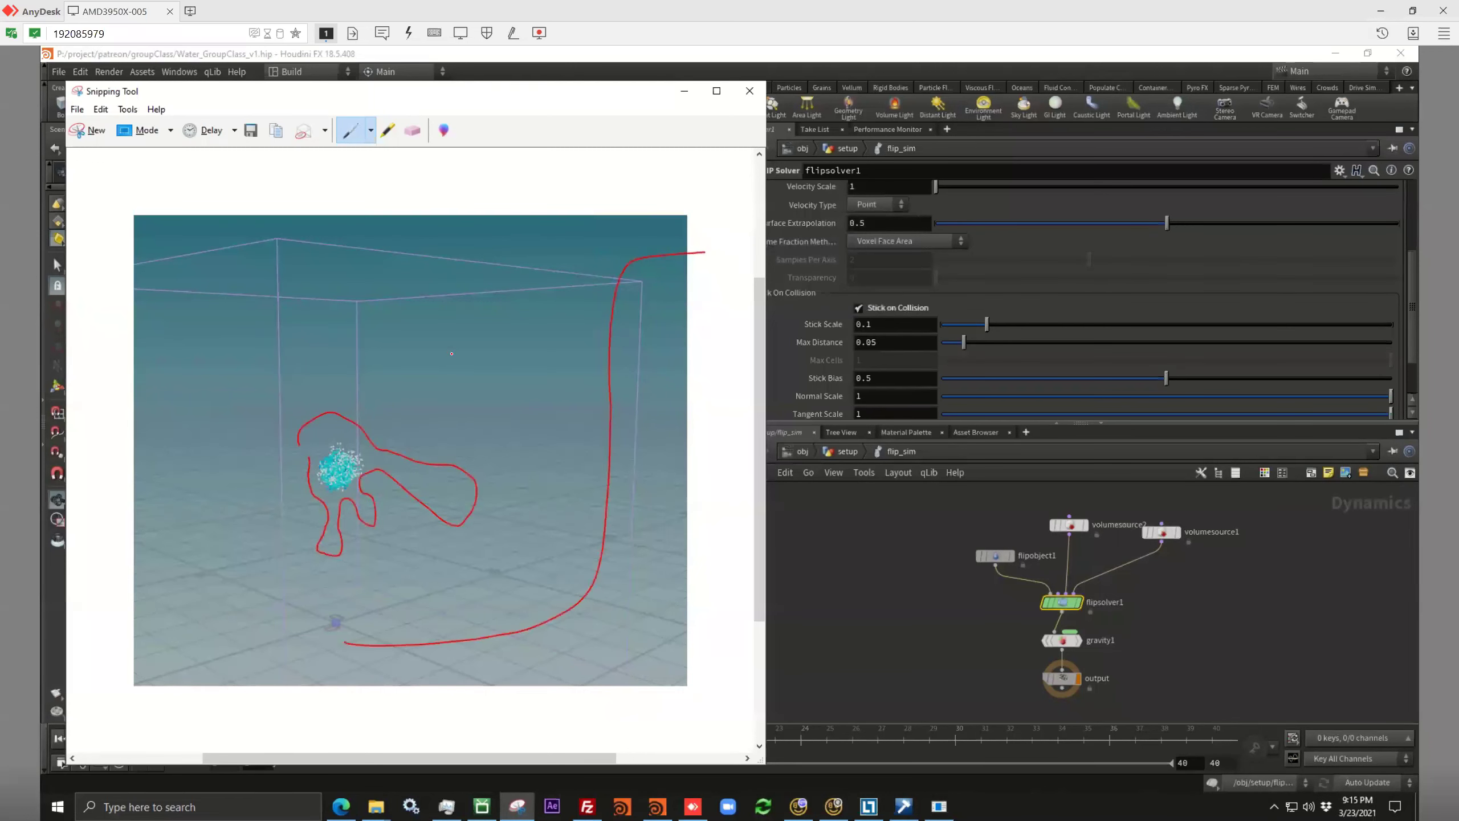
pyautogui.moveTo(450, 353); pyautogui.dragTo(574, 251)
# - Switch to a blue pen and draw droplets along the right wall
pyautogui.click(371, 130)
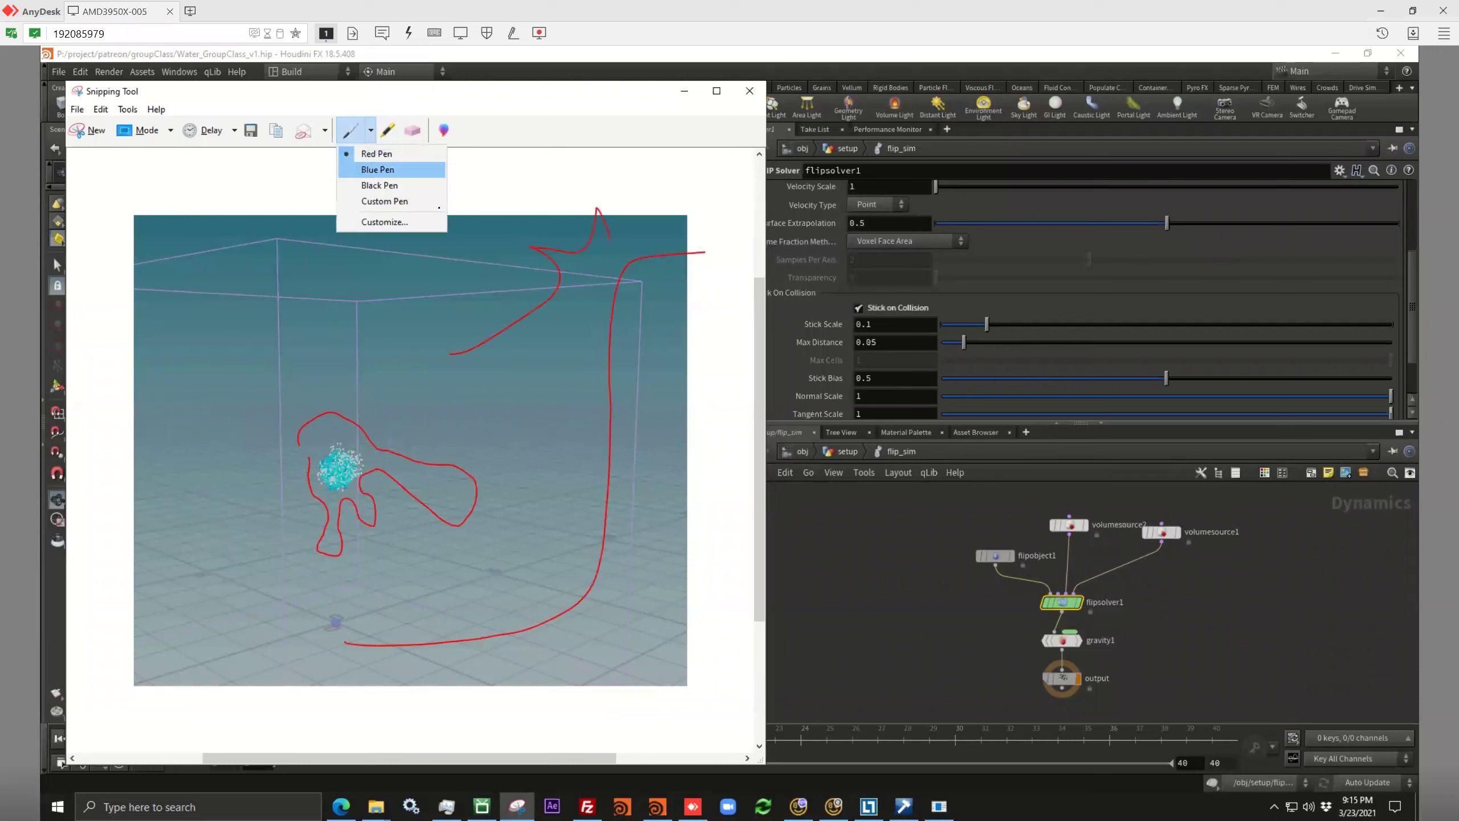
pyautogui.click(402, 168)
pyautogui.moveTo(599, 336)
pyautogui.mouseDown()
pyautogui.moveTo(592, 503)
pyautogui.moveTo(609, 476)
pyautogui.mouseUp()
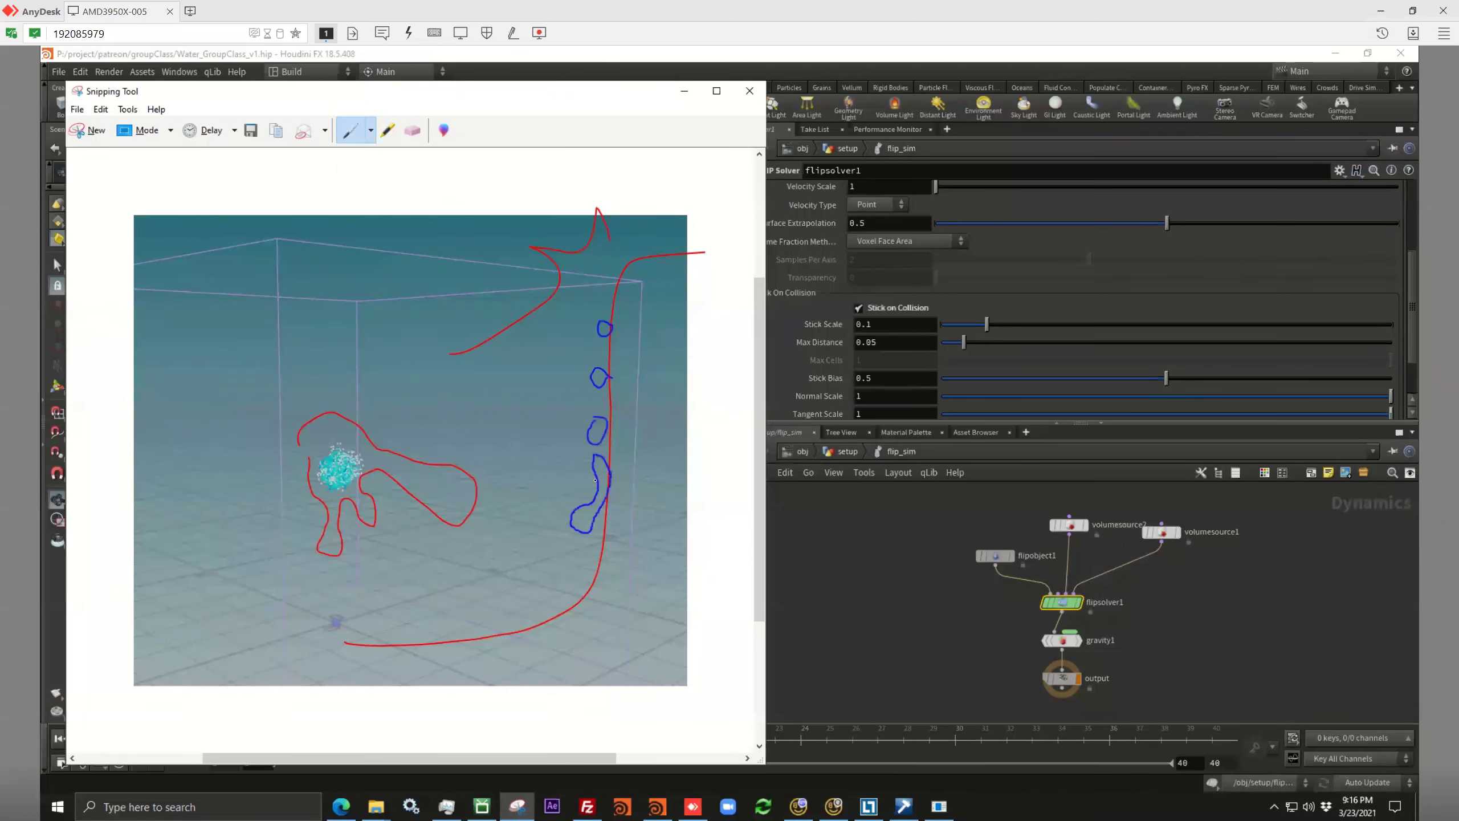
pyautogui.moveTo(597, 536); pyautogui.dragTo(589, 531)
# - Handwrite the label 'Wet MAP' above the image in blue
pyautogui.moveTo(457, 177)
pyautogui.mouseDown()
pyautogui.moveTo(497, 176)
pyautogui.moveTo(528, 210)
pyautogui.moveTo(551, 189)
pyautogui.moveTo(556, 212)
pyautogui.moveTo(586, 210)
pyautogui.mouseUp()
pyautogui.moveTo(586, 195); pyautogui.dragTo(669, 223)
pyautogui.click(635, 211)
pyautogui.moveTo(661, 192); pyautogui.dragTo(670, 210)
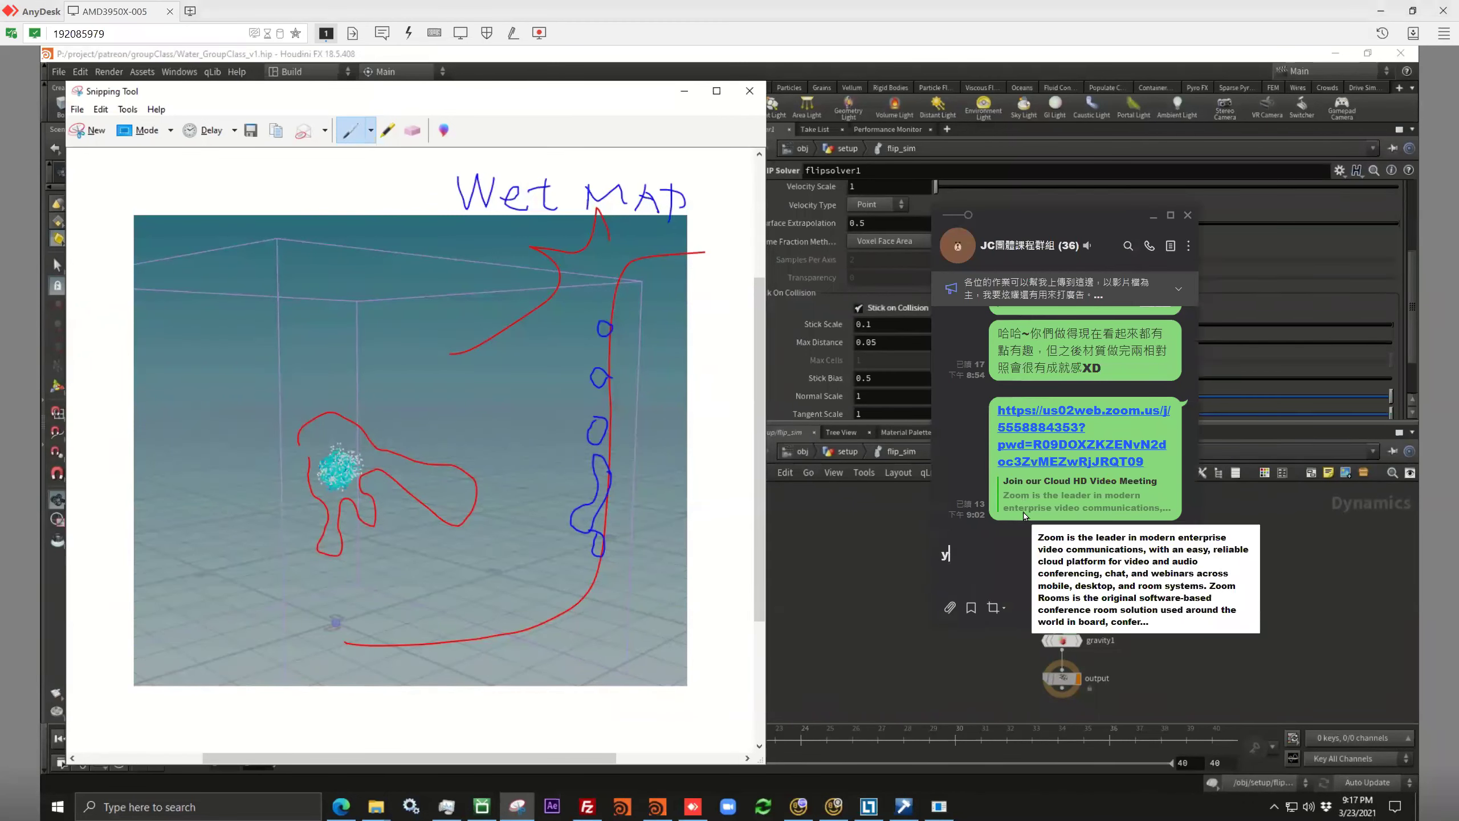
# - Send the '作業教學' homework list on wetmap and vorticity materials in LINE, then close the chat
pyautogui.write('作業教學:')
pyautogui.hotkey('shift', 'Return')
pyautogui.write('1.看')
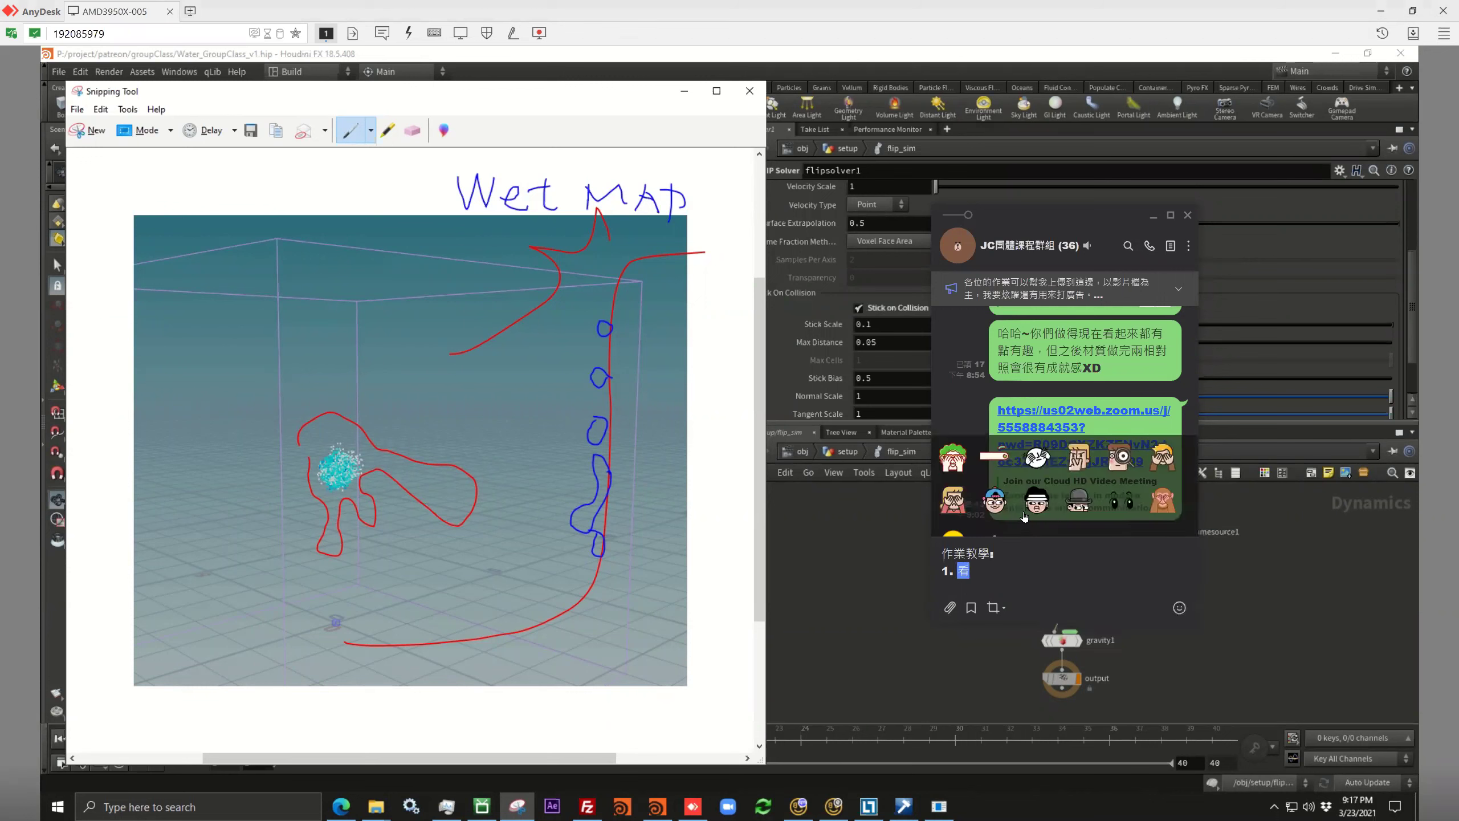
pyautogui.write('wetmap的工ㄠ')
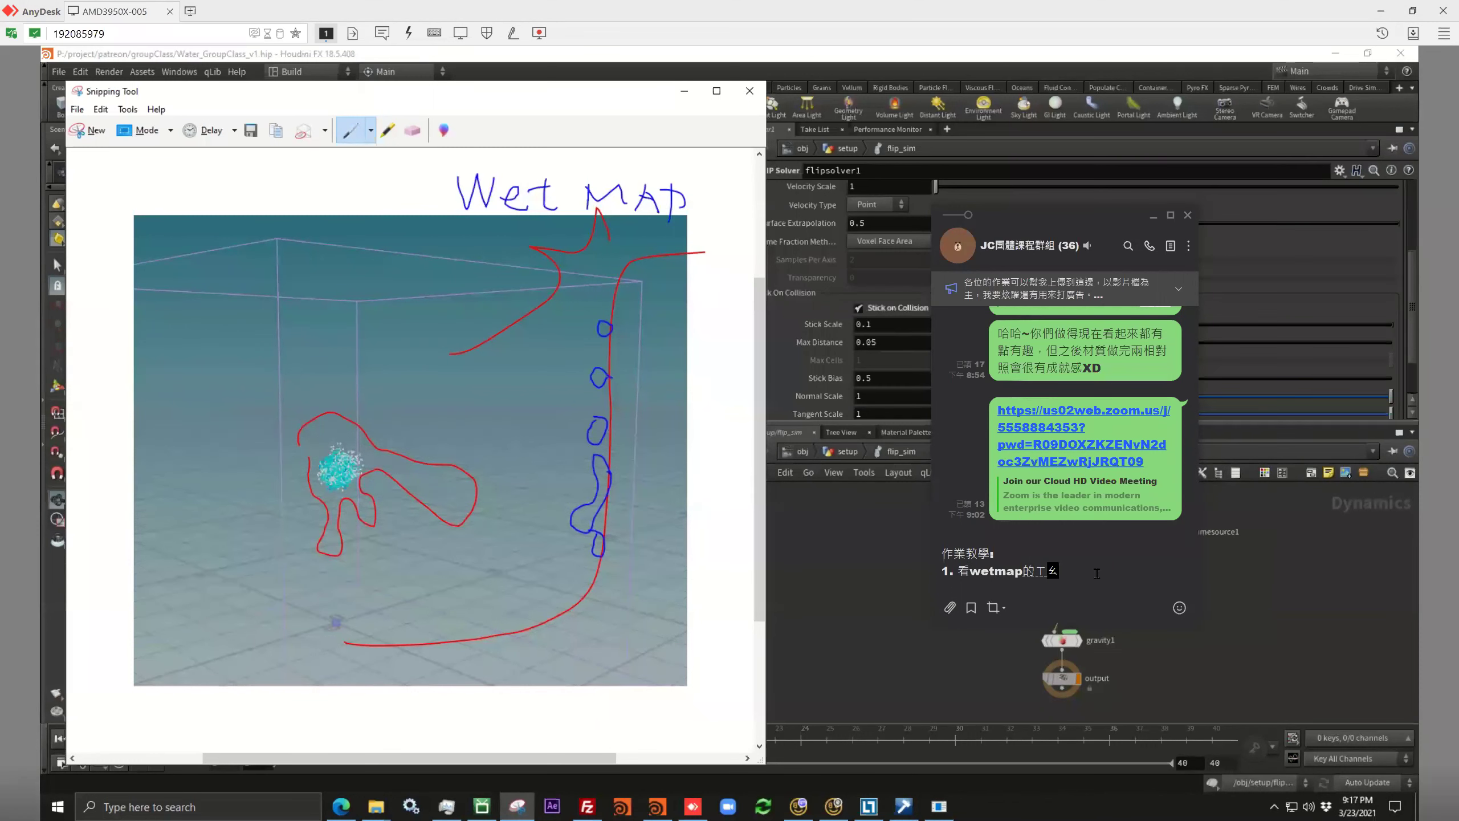
pyautogui.write('教學，把wetmap材質ㄗ做出來。')
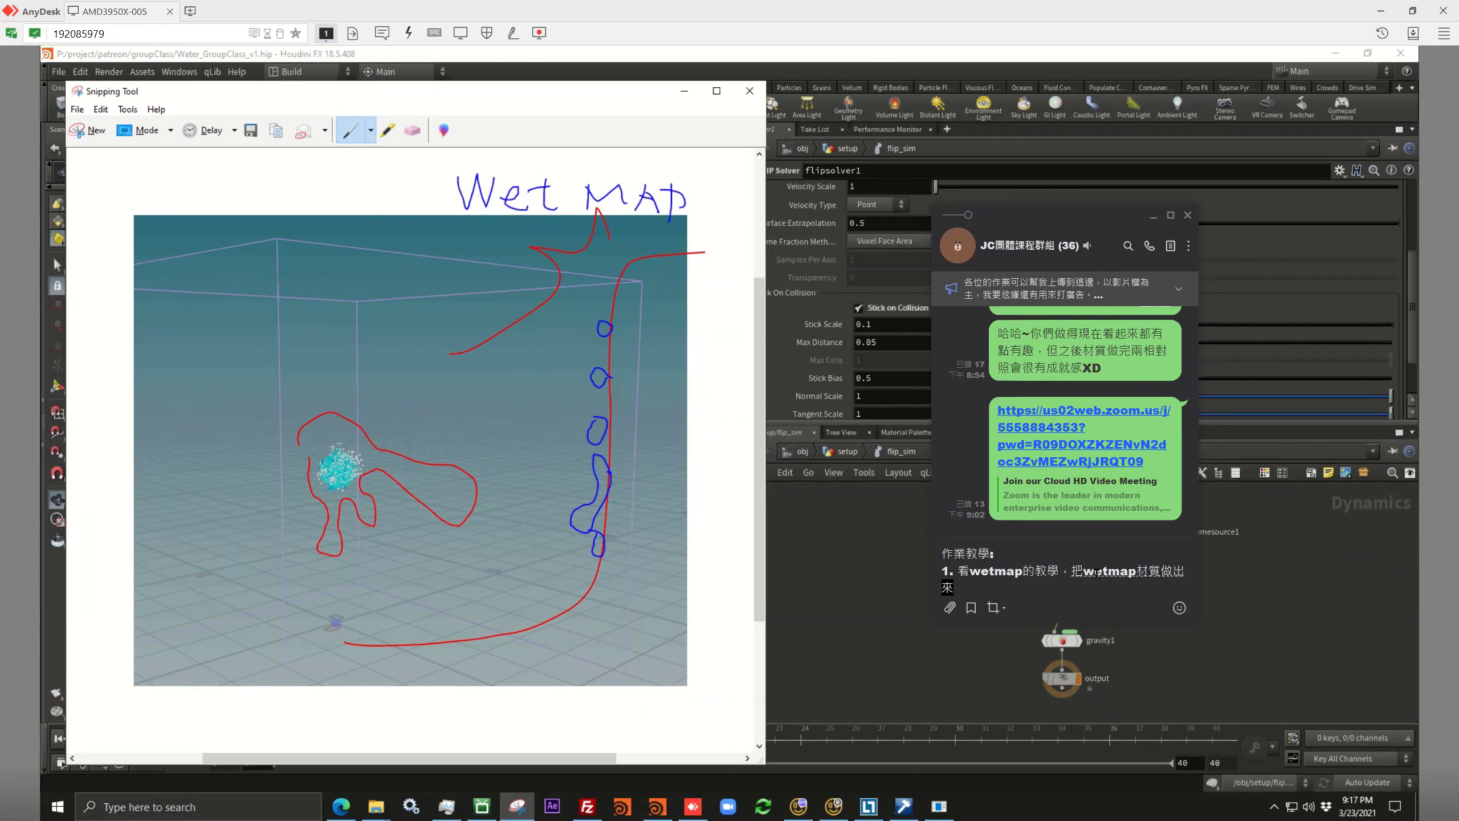
pyautogui.write('球')
pyautogui.hotkey('shift', 'Return')
pyautogui.write('2. ')
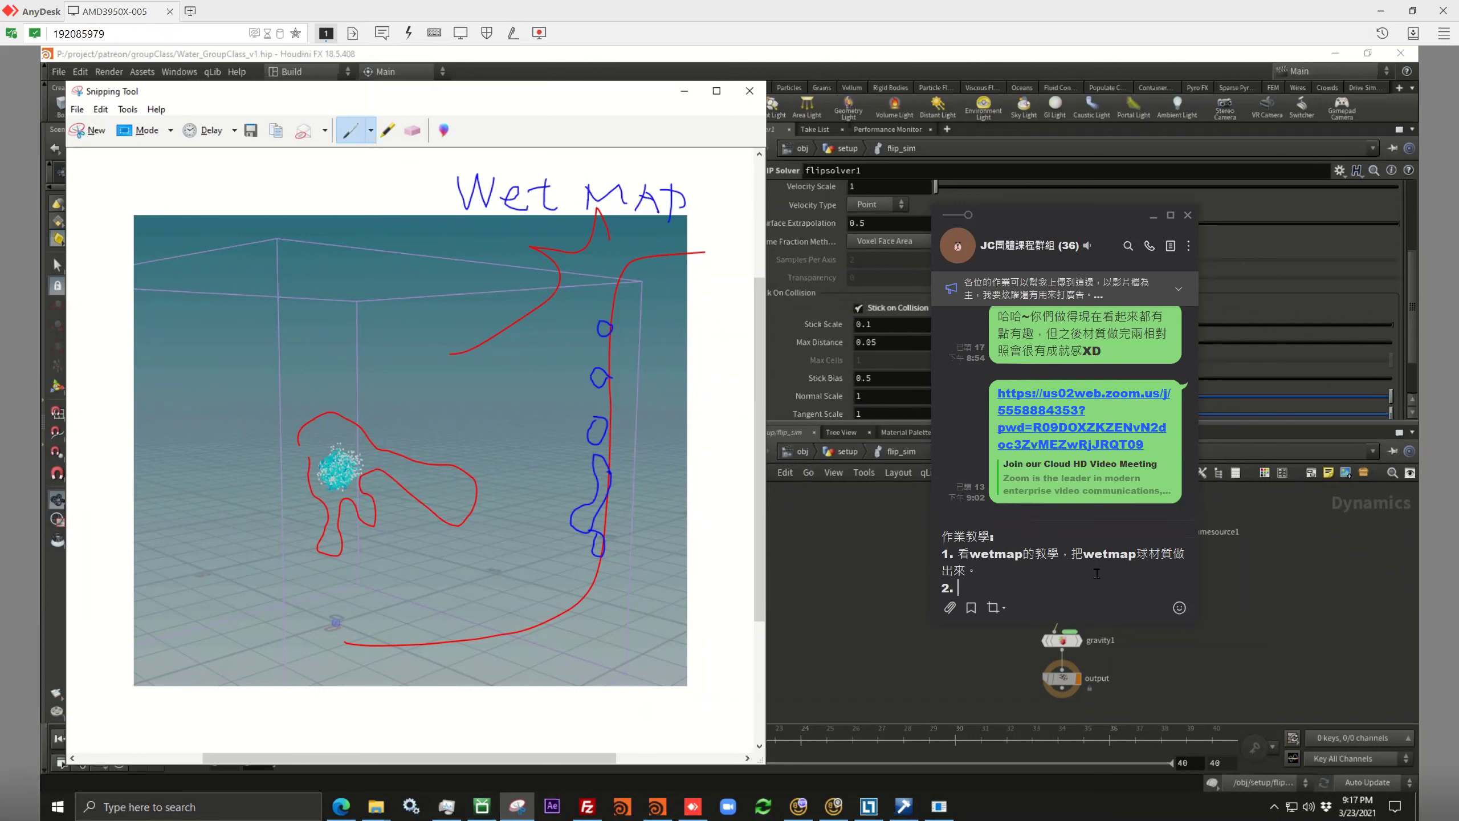
pyautogui.write('看')
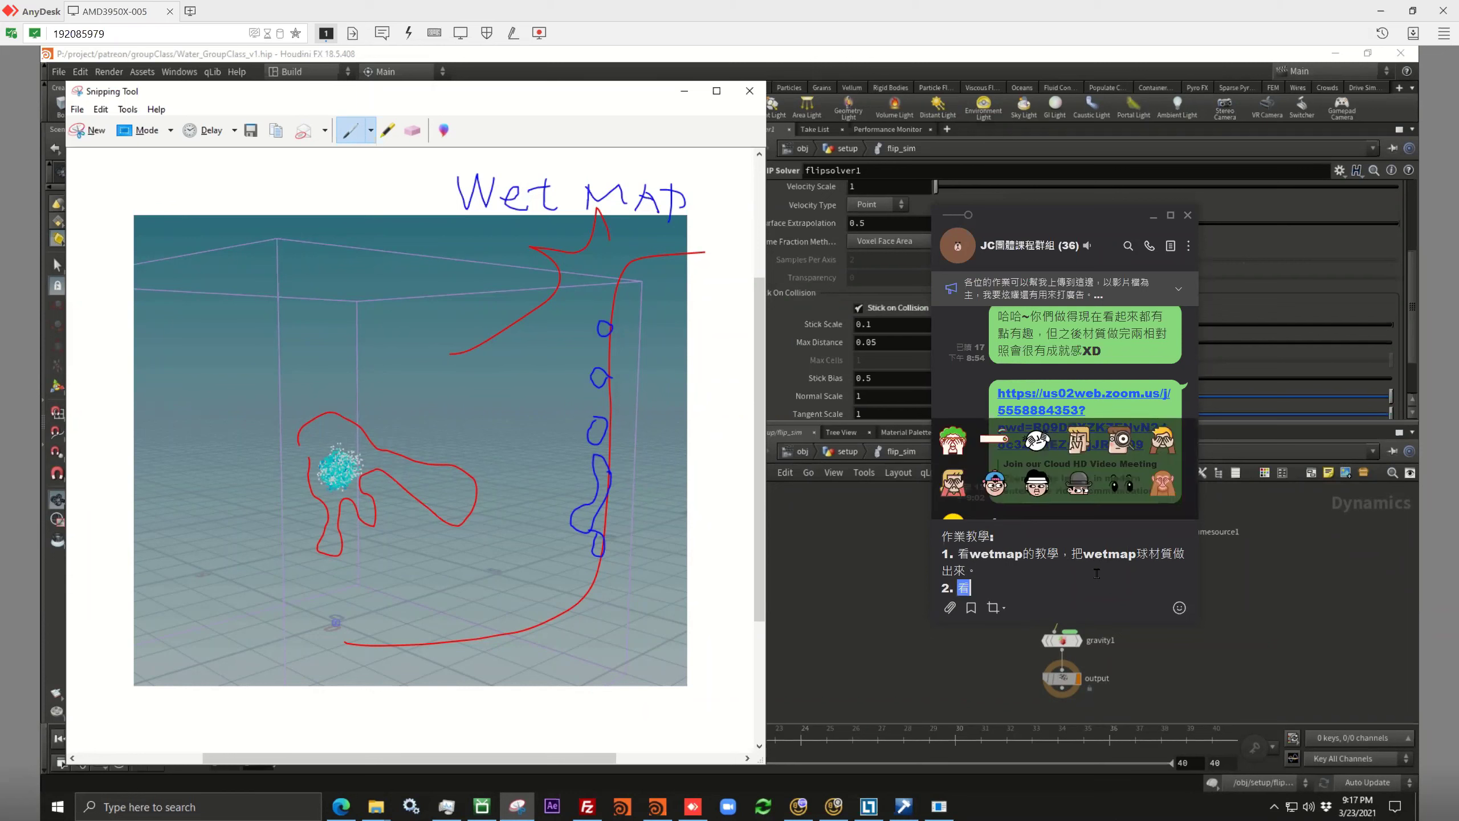
pyautogui.write('vor')
pyautogui.write('ticity')
pyautogui.write('讓ㄕ水變白的ㄐ教學')
pyautogui.write('，')
pyautogui.write('也依樣把ㄊㄞ材')
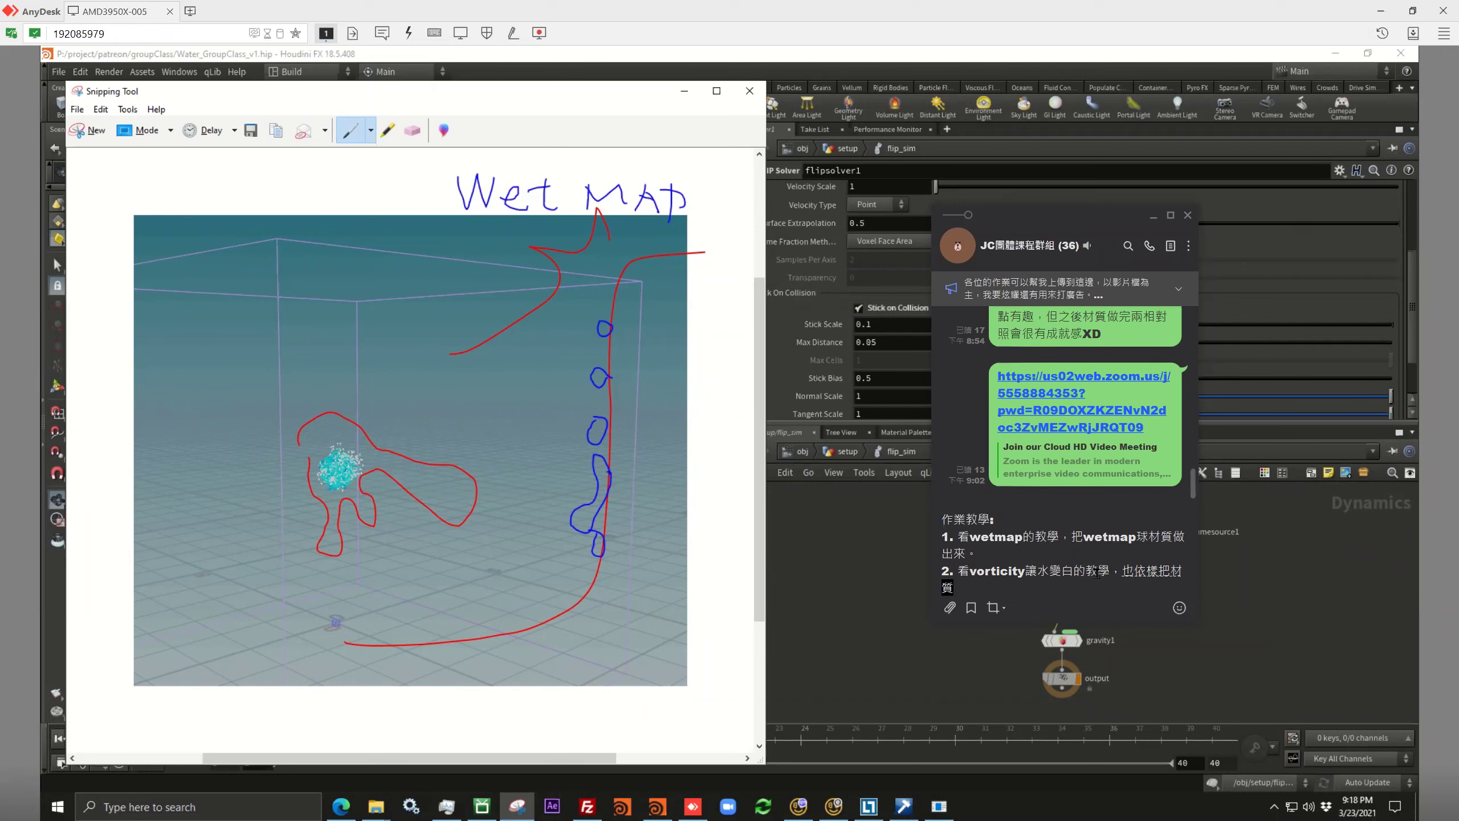
pyautogui.write('質球ㄗㄨ做出來')
pyautogui.press('Left')
pyautogui.press('Left')
pyautogui.press('Left')
pyautogui.press('Left')
pyautogui.press('Left')
pyautogui.press('Left')
pyautogui.press('Left')
pyautogui.press('Left')
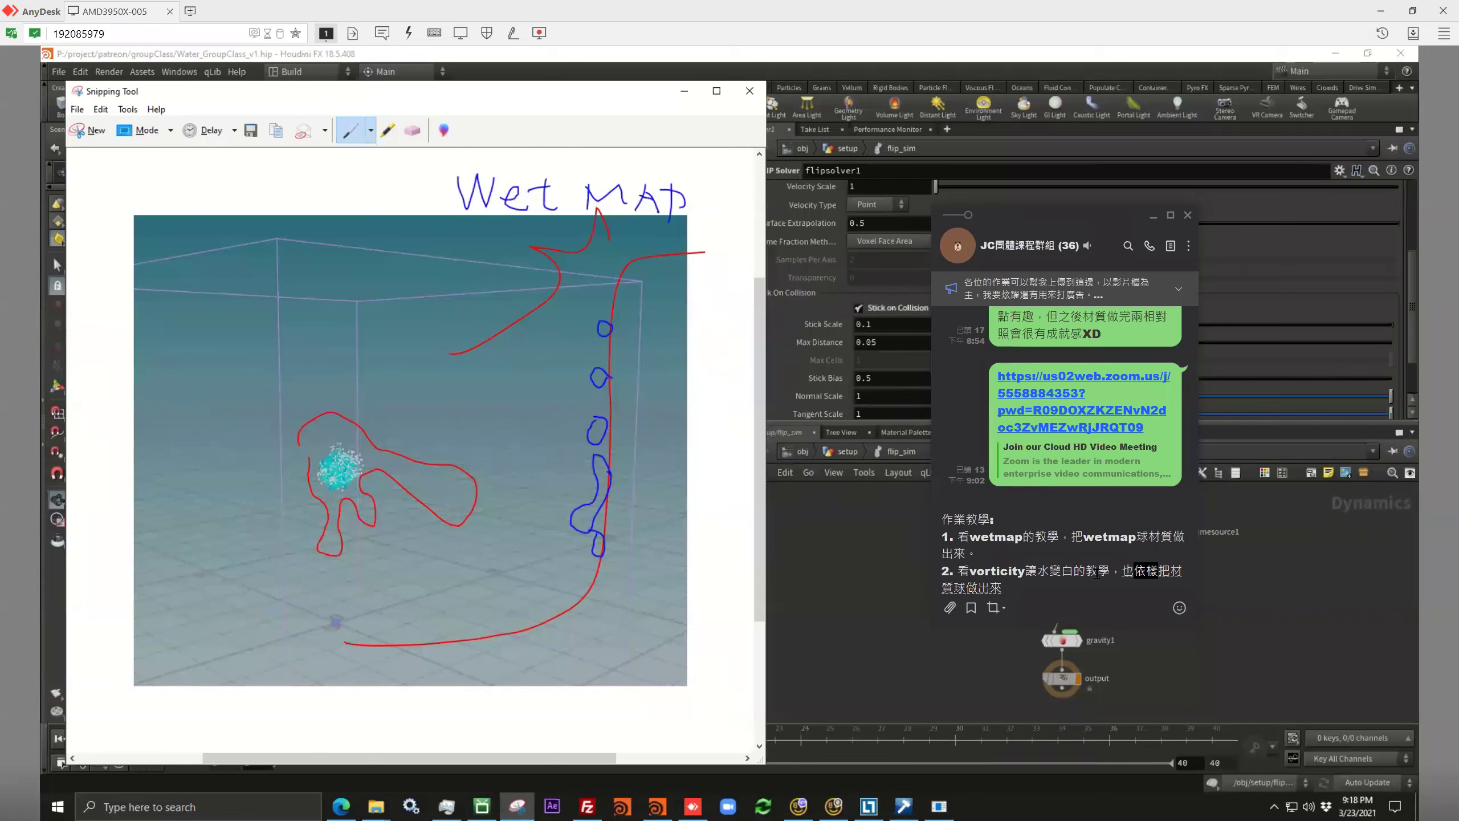
pyautogui.press('Down')
pyautogui.press('Down')
pyautogui.press('Return')
pyautogui.press('Return')
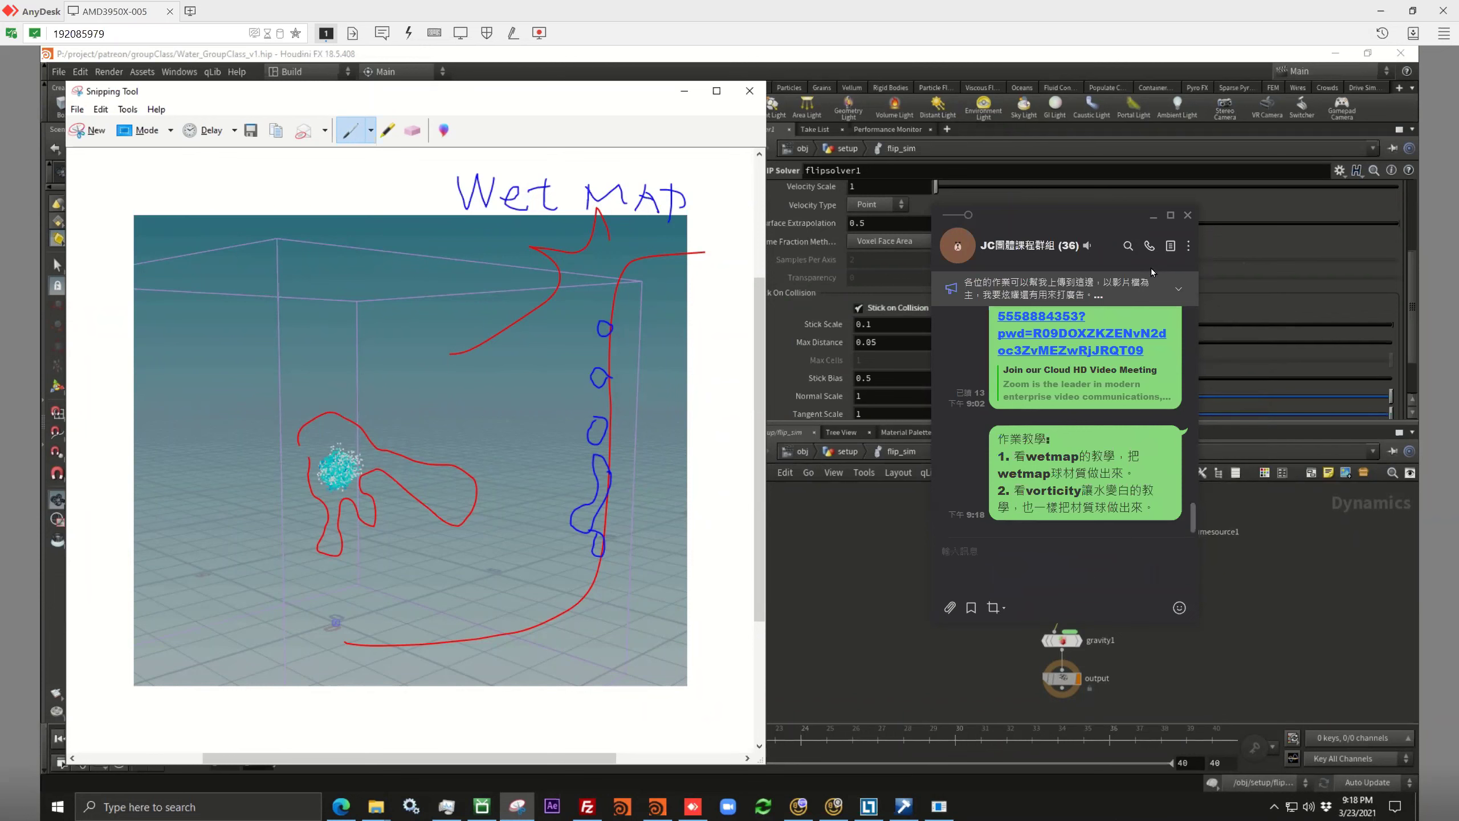
pyautogui.click(1187, 215)
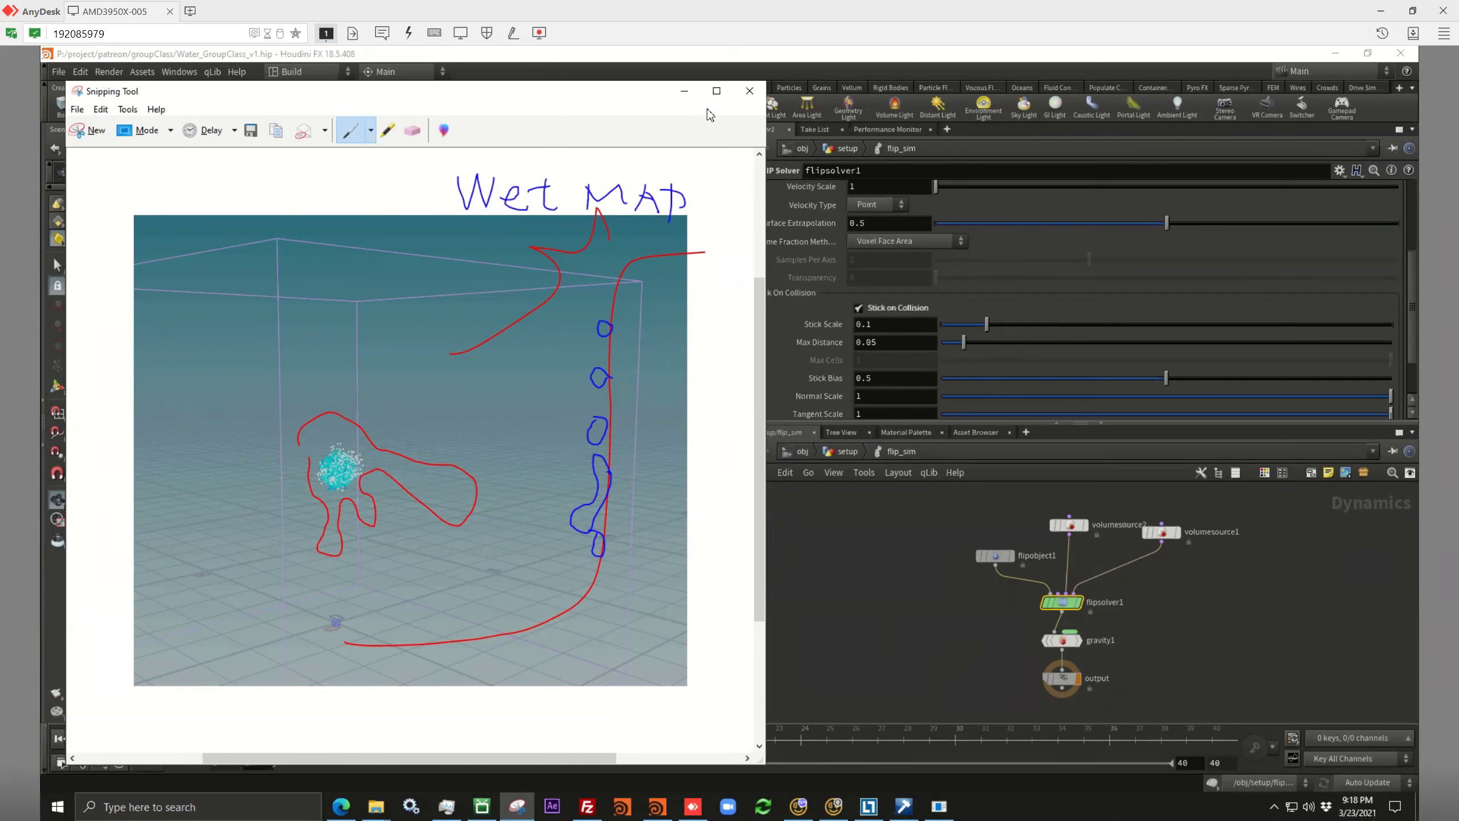
# - Close the annotated Wet Map snip without saving it
pyautogui.click(749, 90)
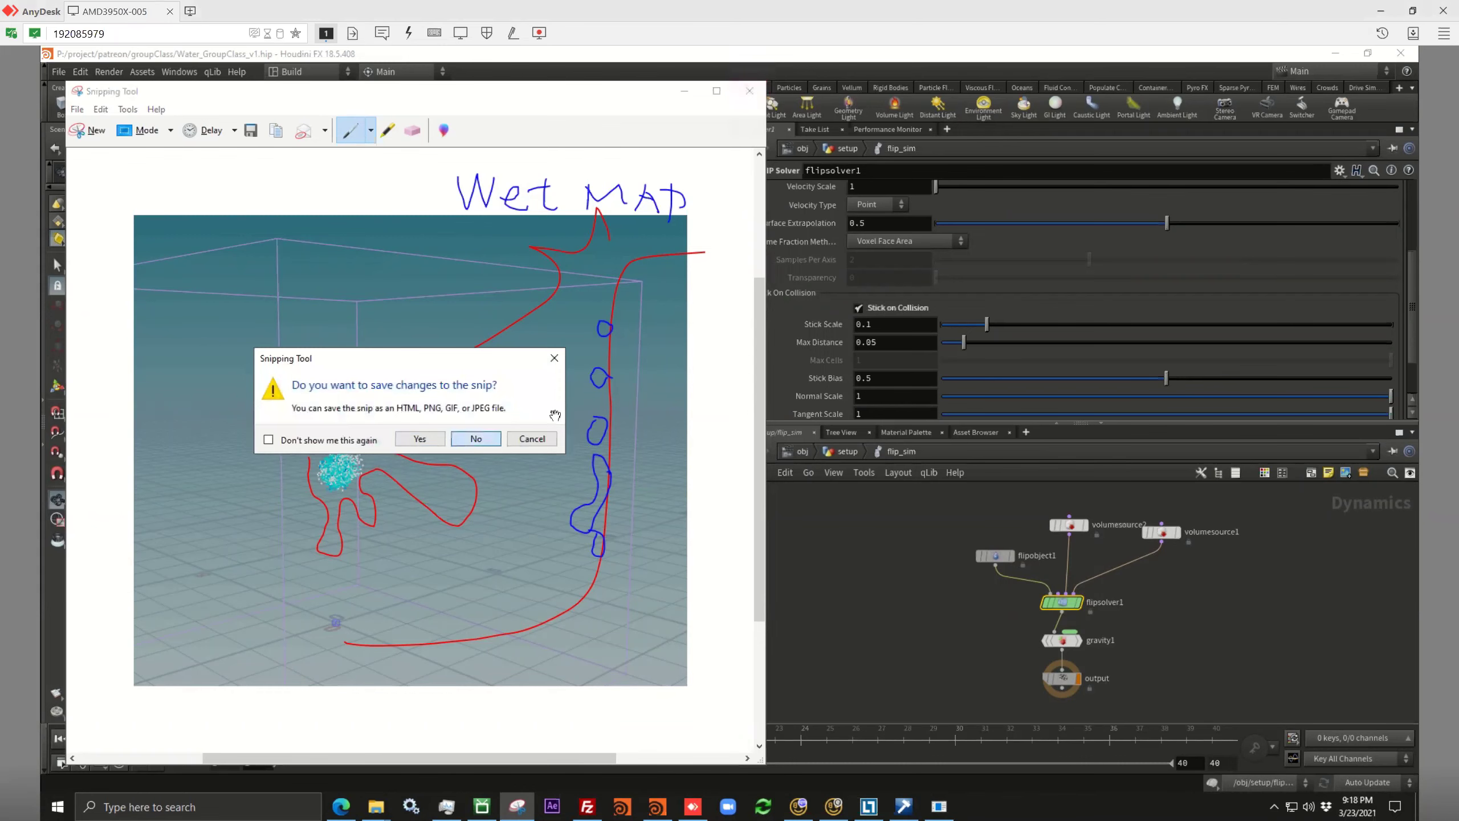
pyautogui.click(475, 438)
pyautogui.click(883, 311)
# - Turn on Enable Viscosity and Viscosity by Attribute, using the attribute viscosity at scale 1
pyautogui.scroll(5, 803, 379)
pyautogui.click(874, 317)
pyautogui.click(882, 334)
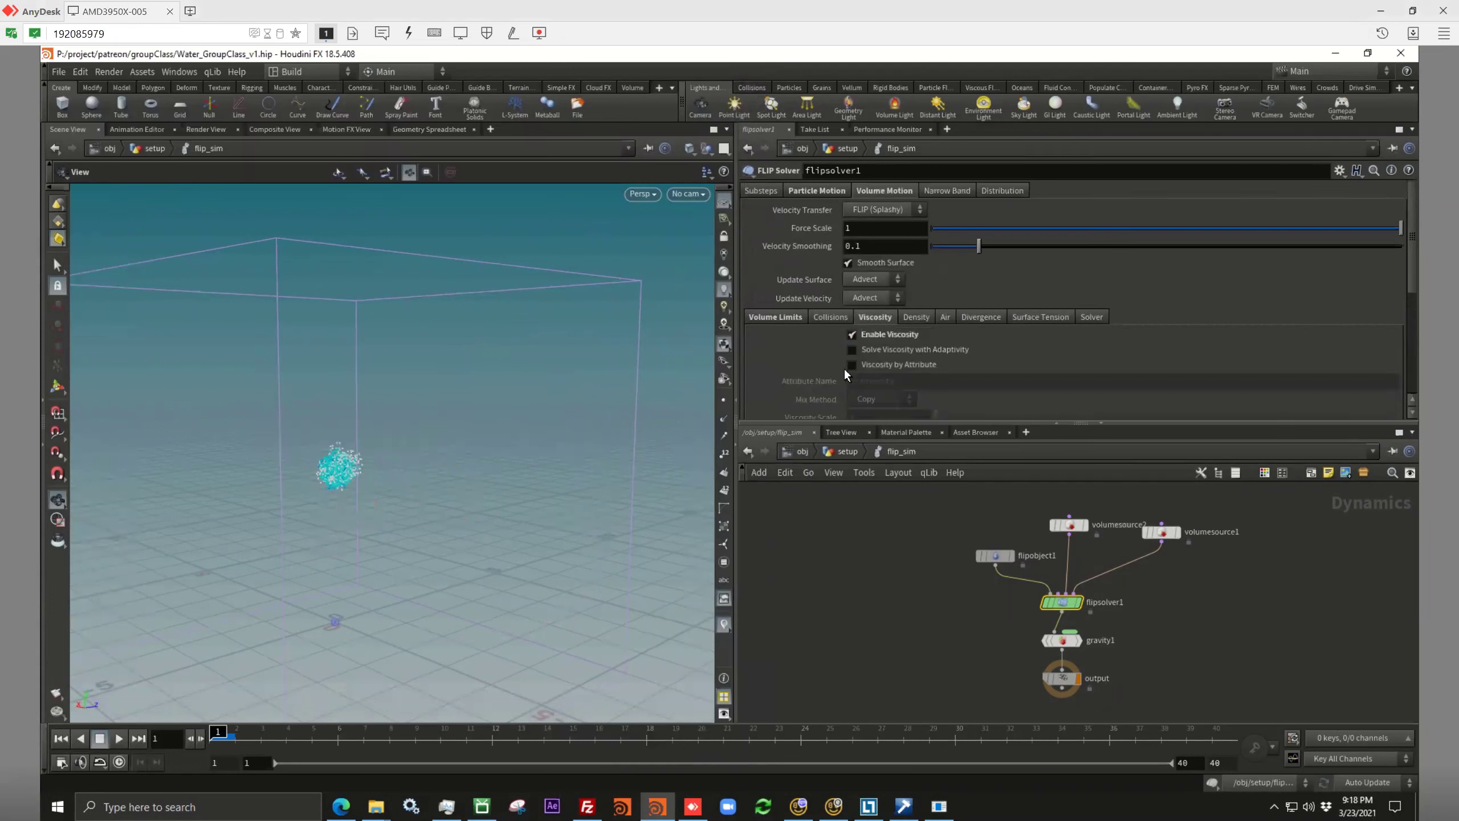
pyautogui.scroll(-2, 971, 352)
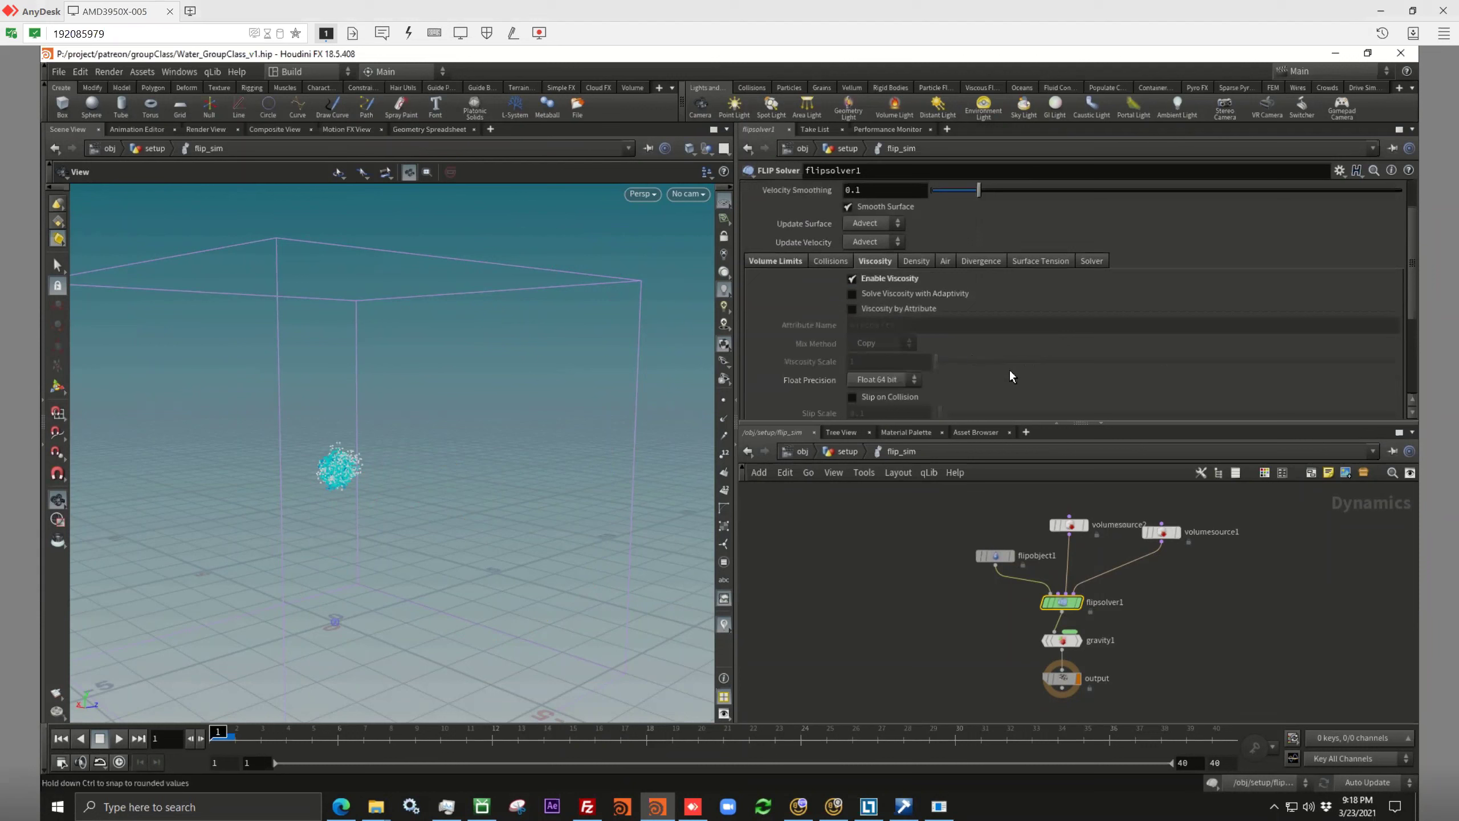
pyautogui.click(874, 310)
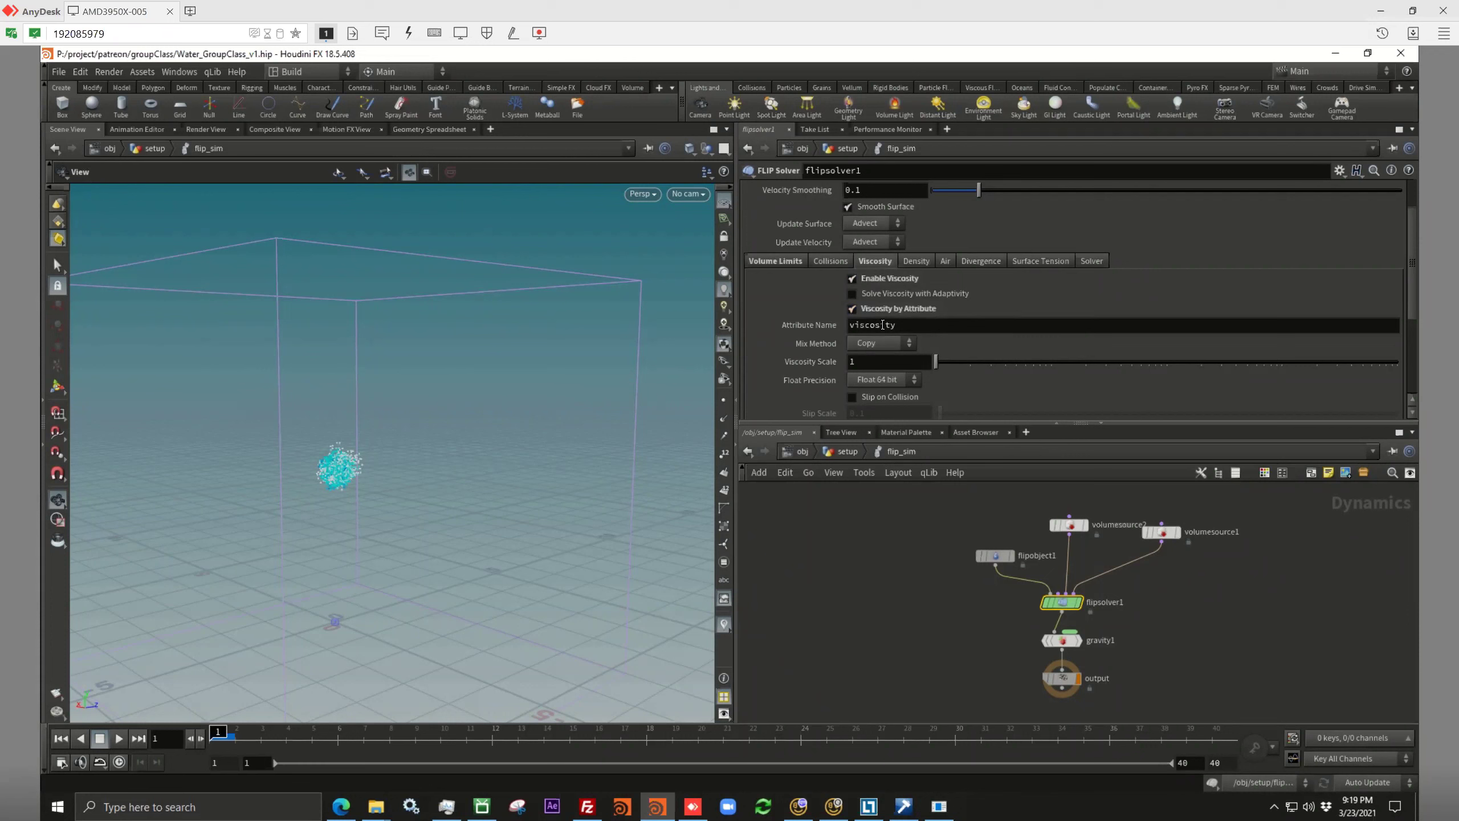
pyautogui.click(920, 325)
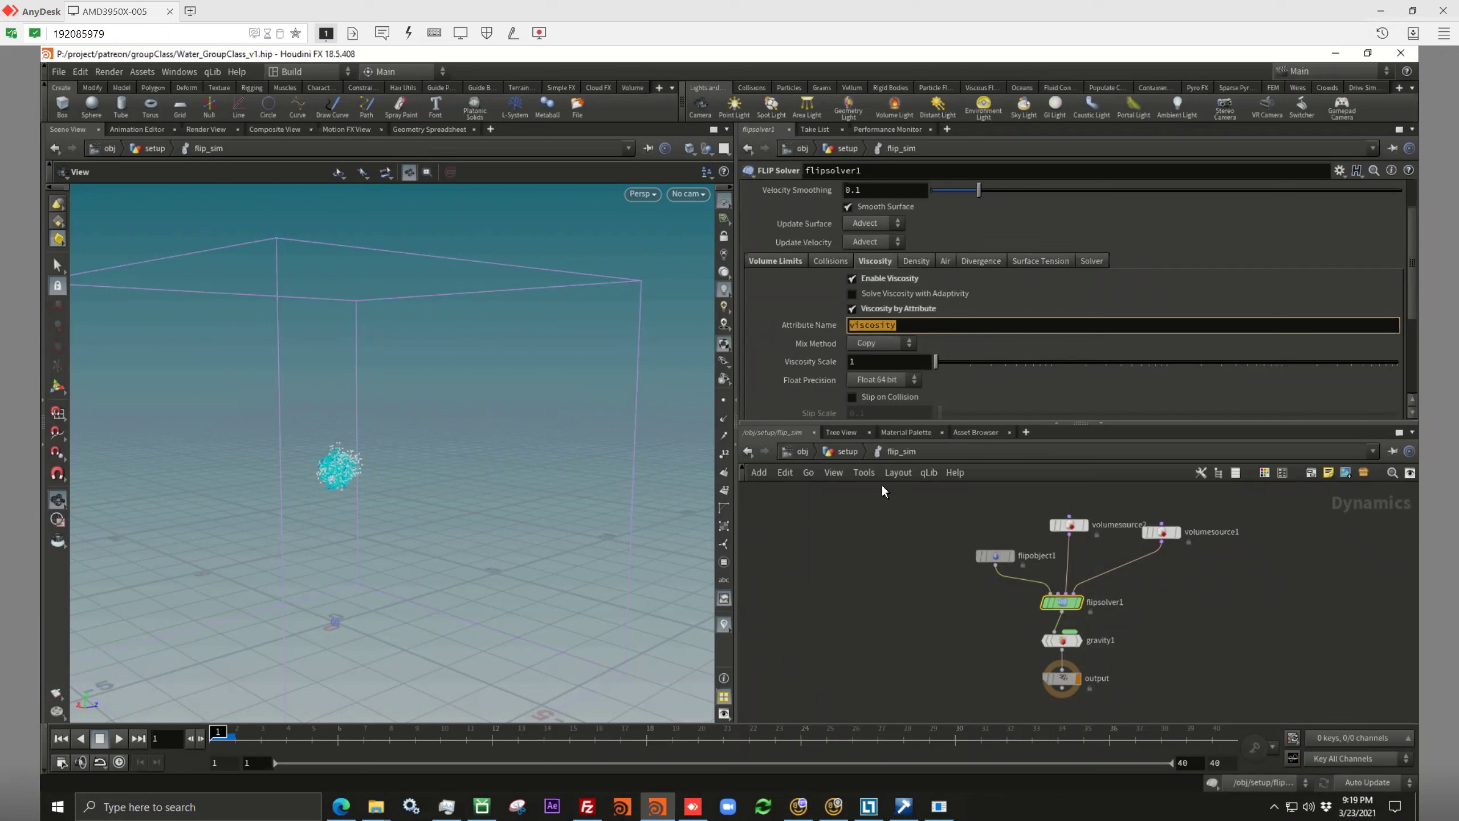
# - Back in /obj/setup, display velocity_creator1 and inspect its geometry attributes
pyautogui.click(856, 451)
pyautogui.scroll(3, 976, 625)
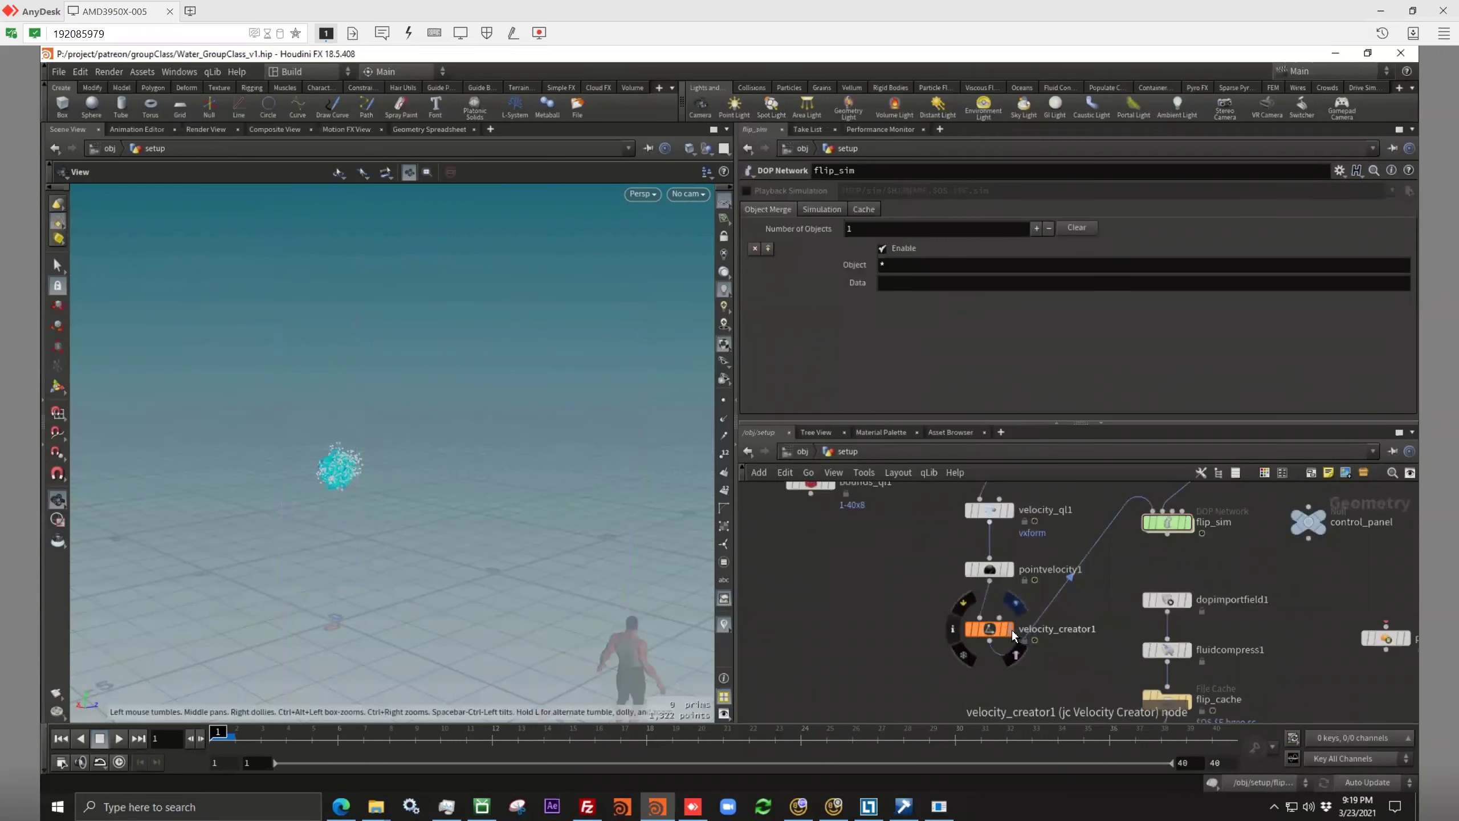
pyautogui.click(1009, 628)
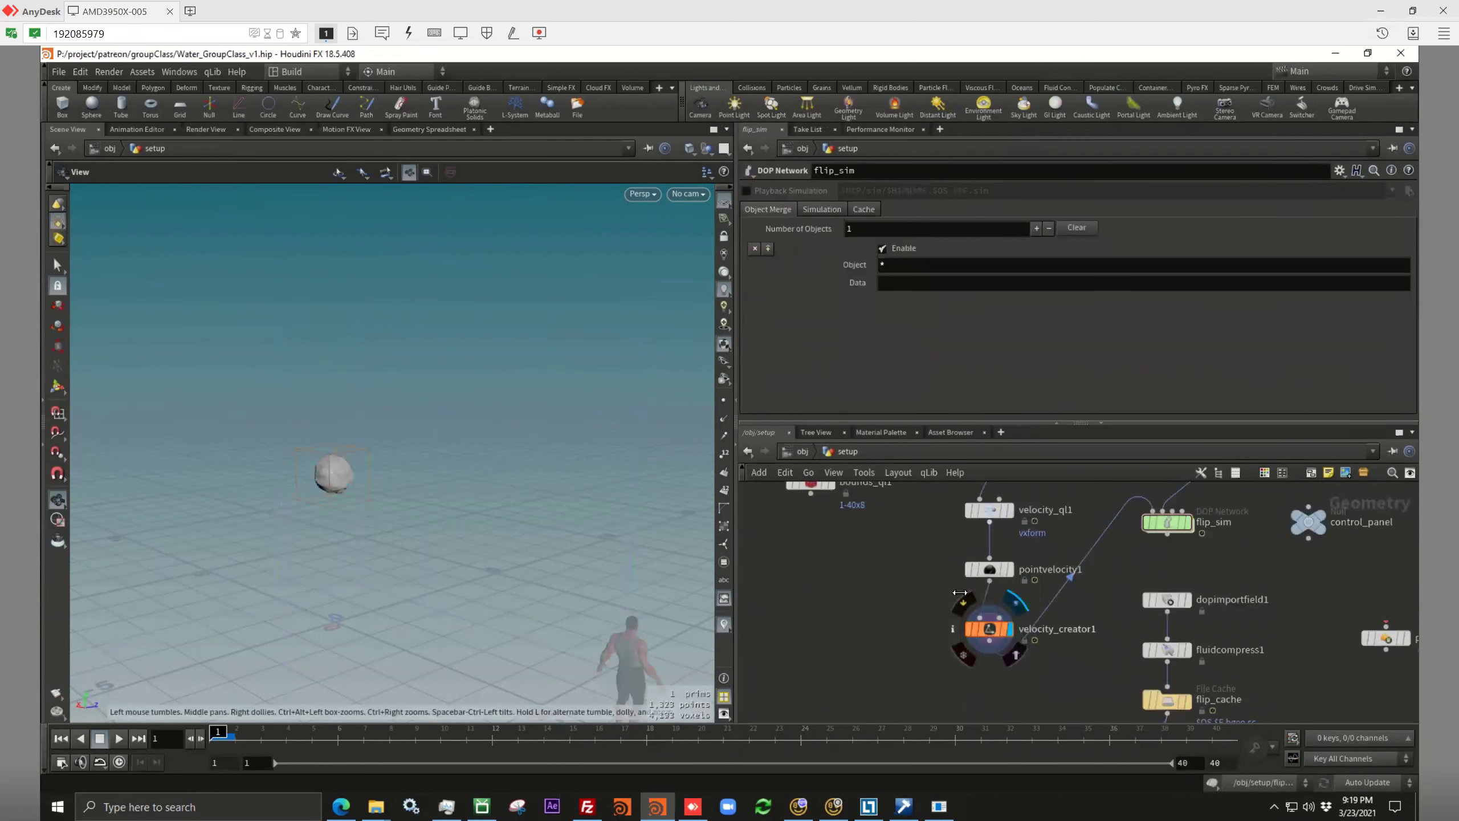
pyautogui.click(951, 628)
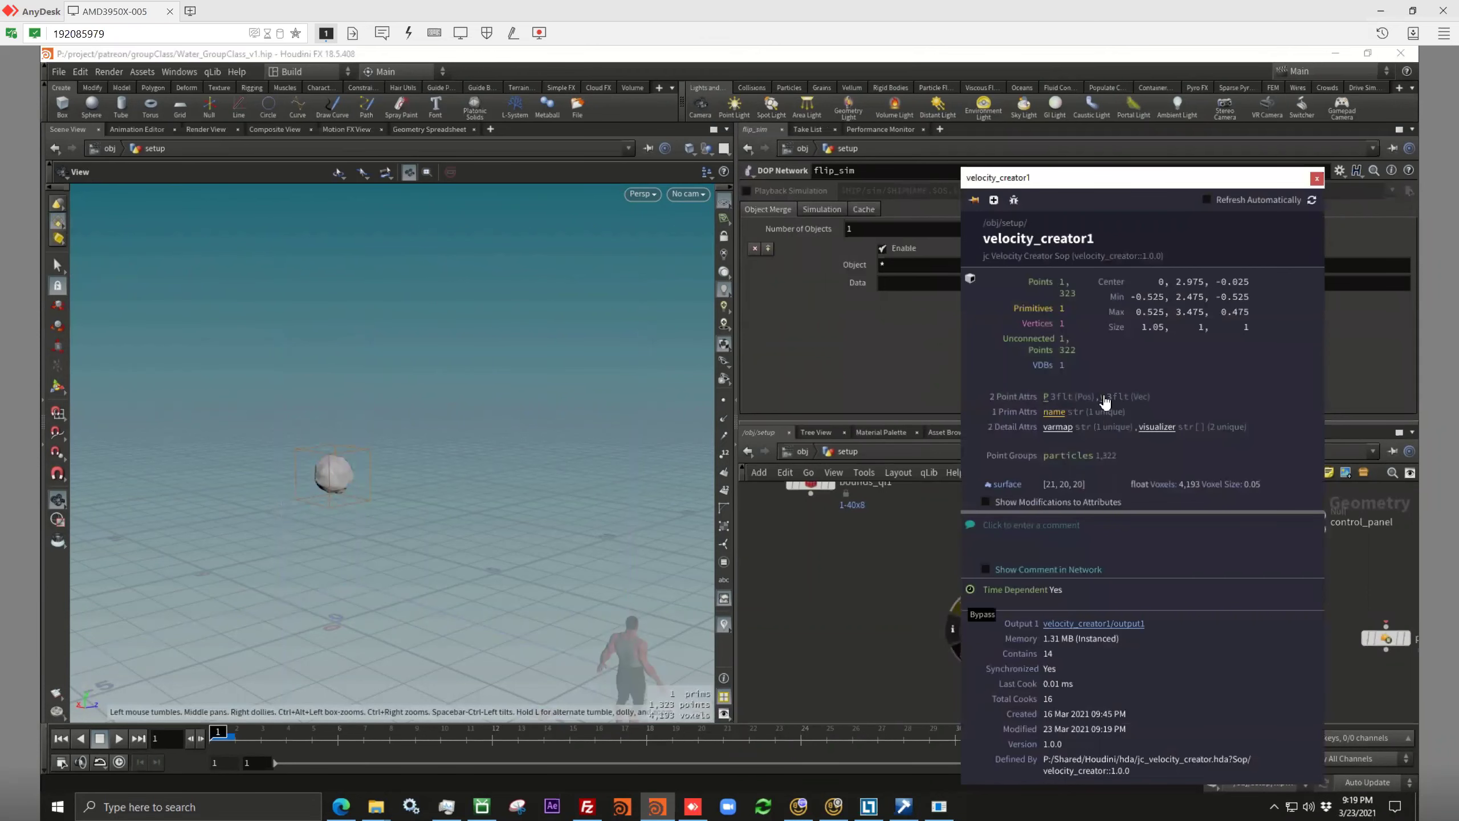
pyautogui.click(1316, 178)
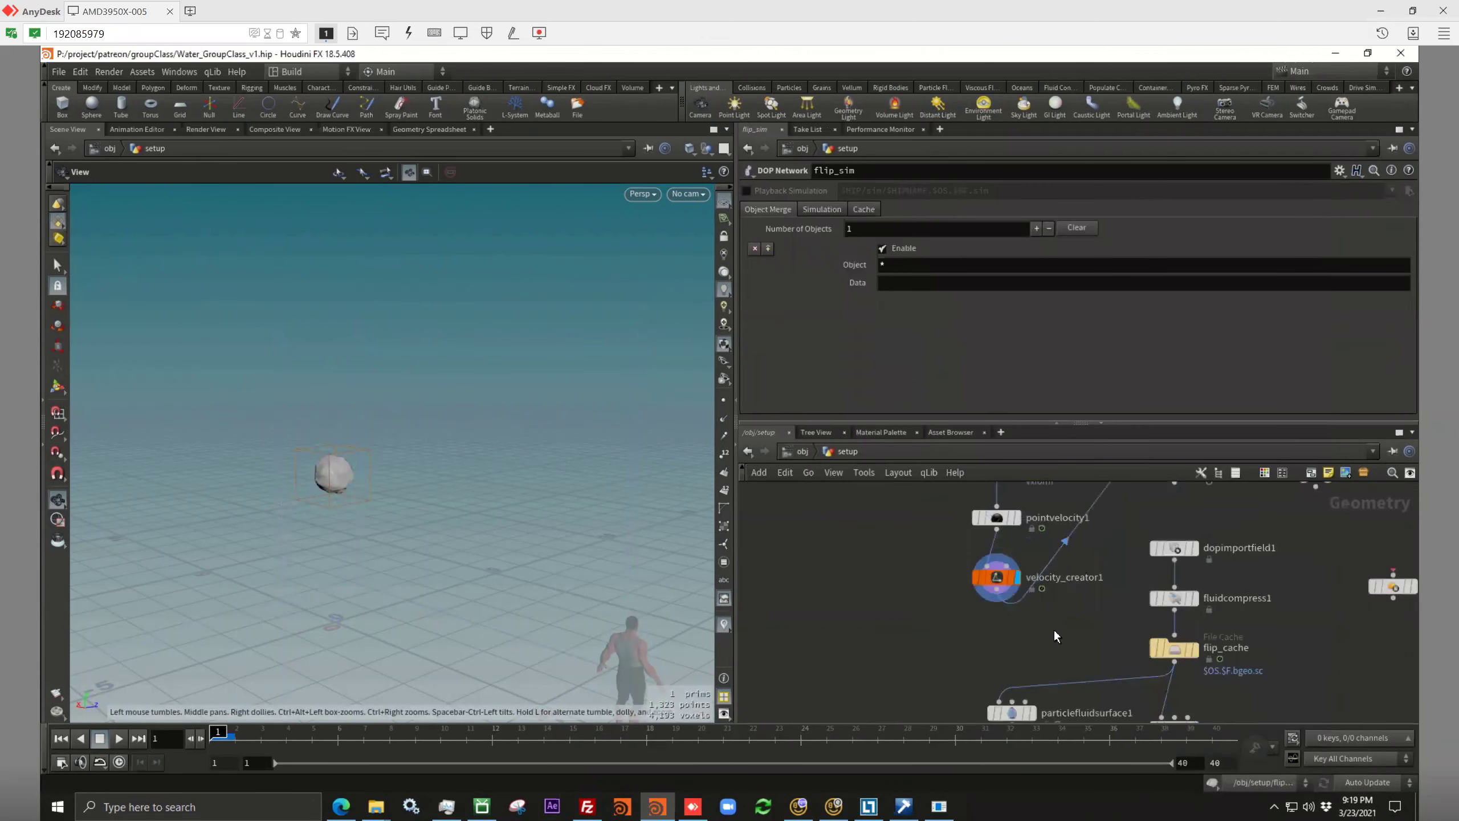
pyautogui.press('Tab')
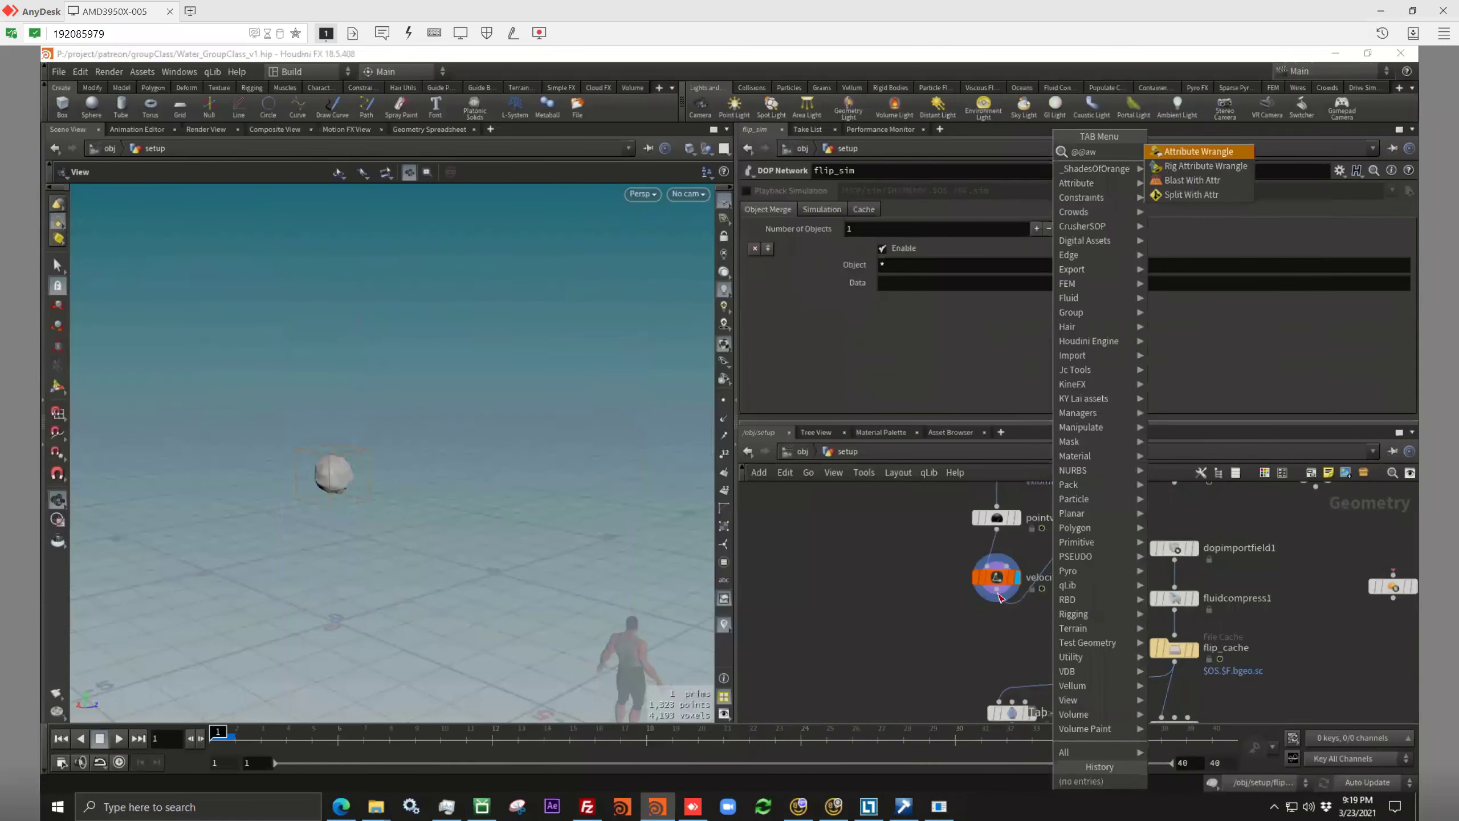
pyautogui.click(1172, 149)
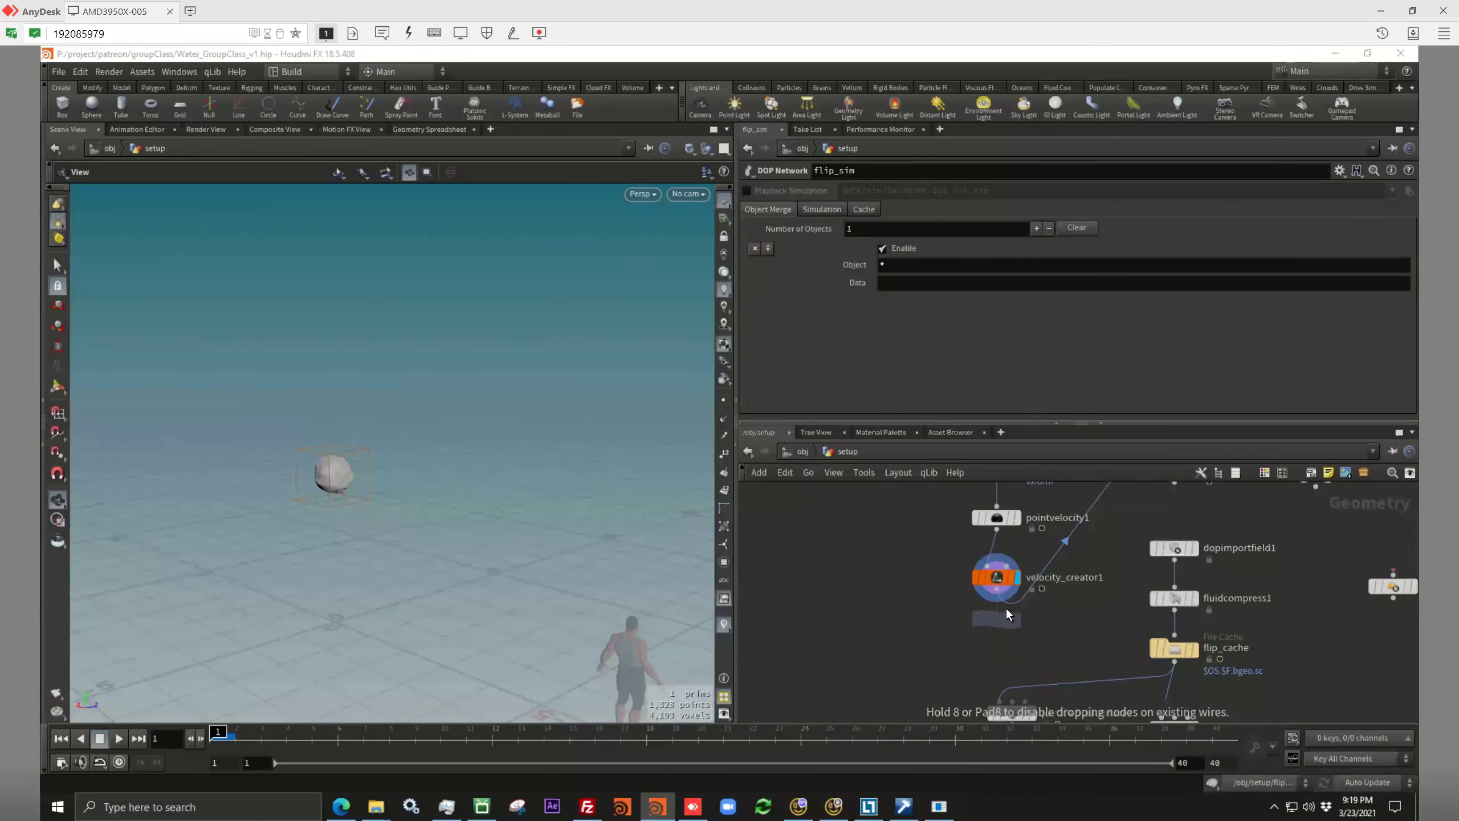
pyautogui.click(1007, 610)
pyautogui.click(866, 313)
pyautogui.write('viscosity')
pyautogui.click(746, 277)
pyautogui.write('@')
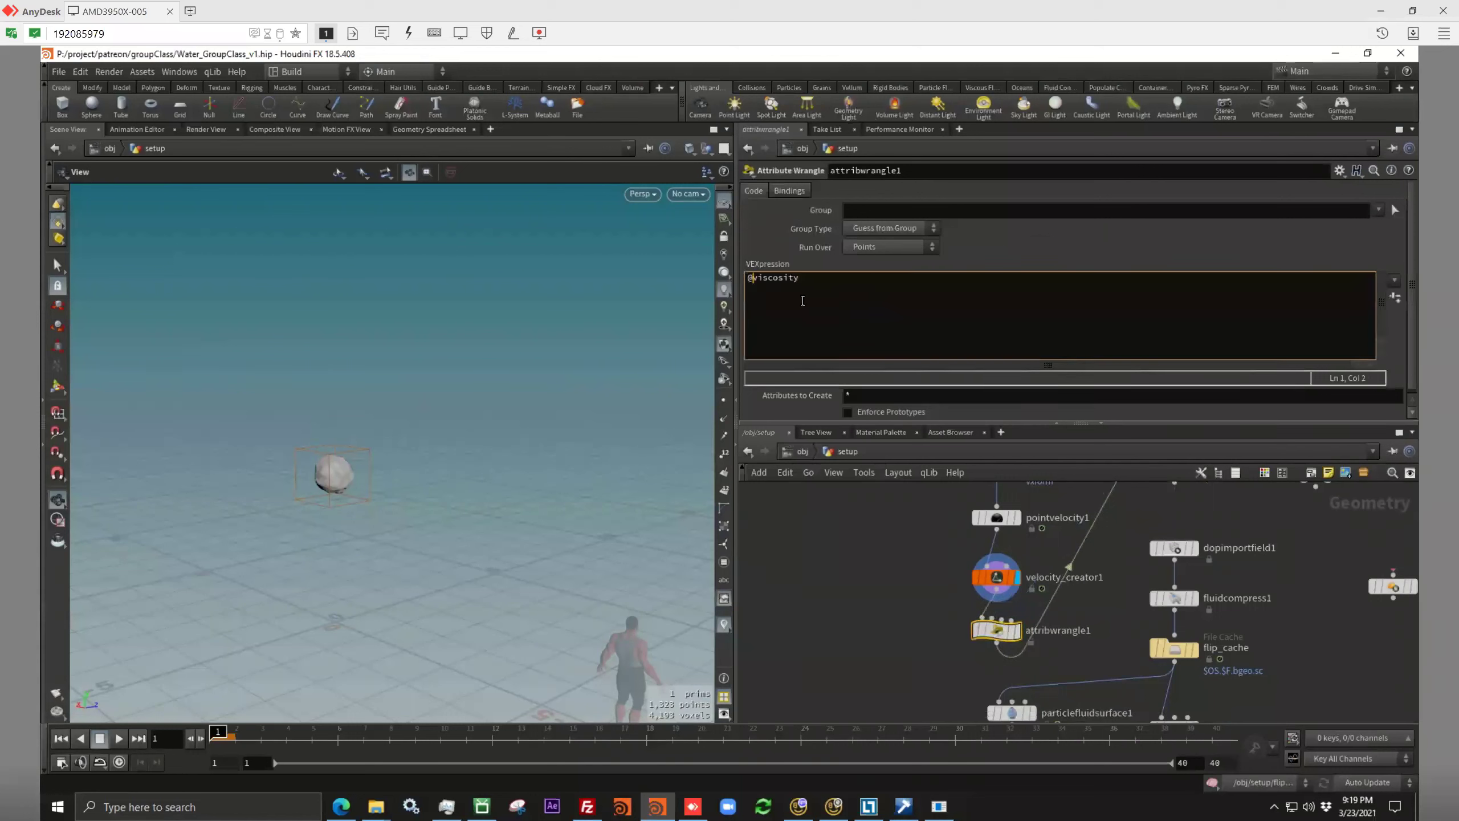
pyautogui.press('Right')
pyautogui.press('Right')
pyautogui.press('Right')
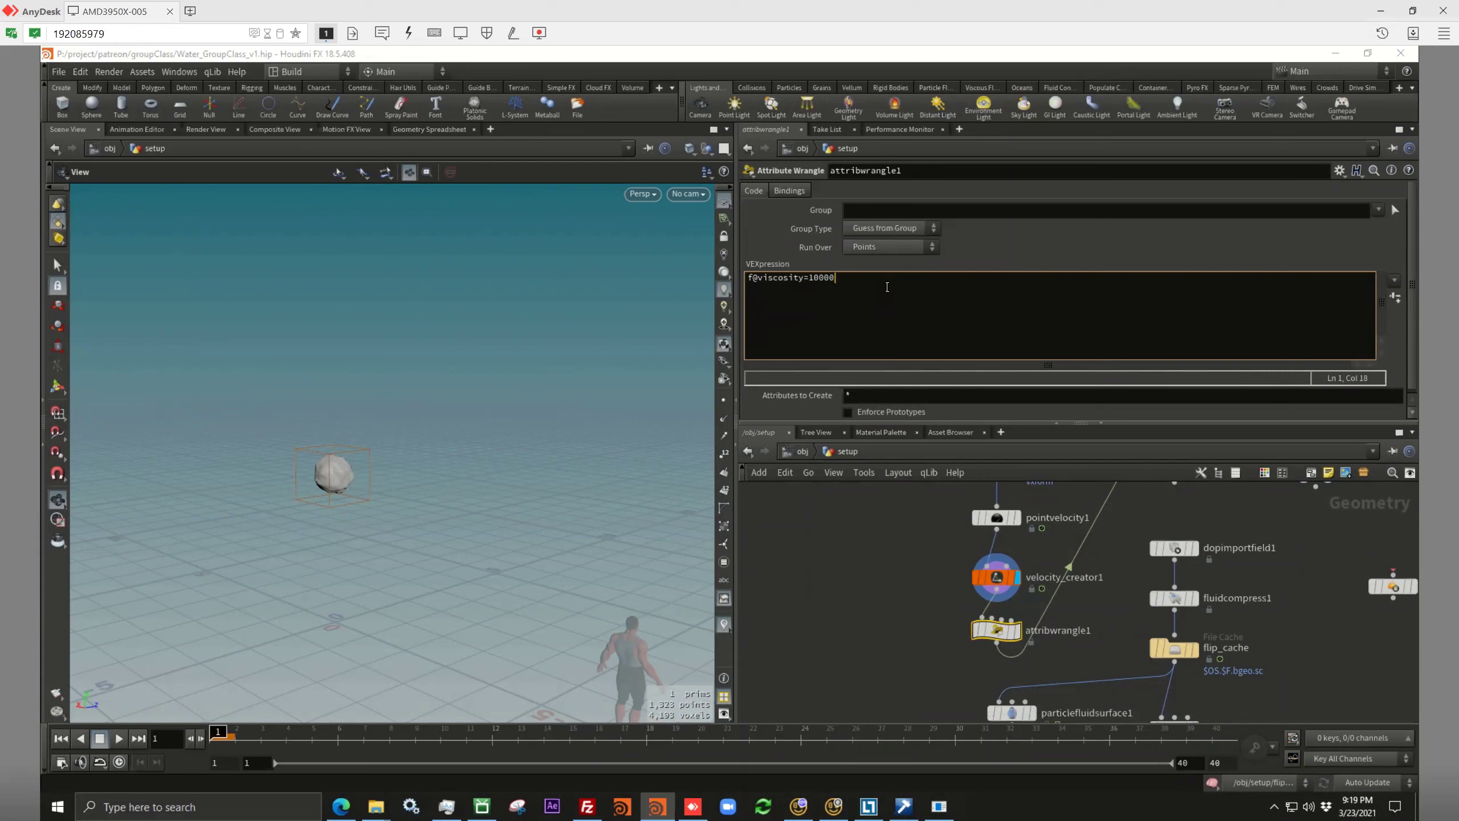
pyautogui.write(';')
pyautogui.click(850, 617)
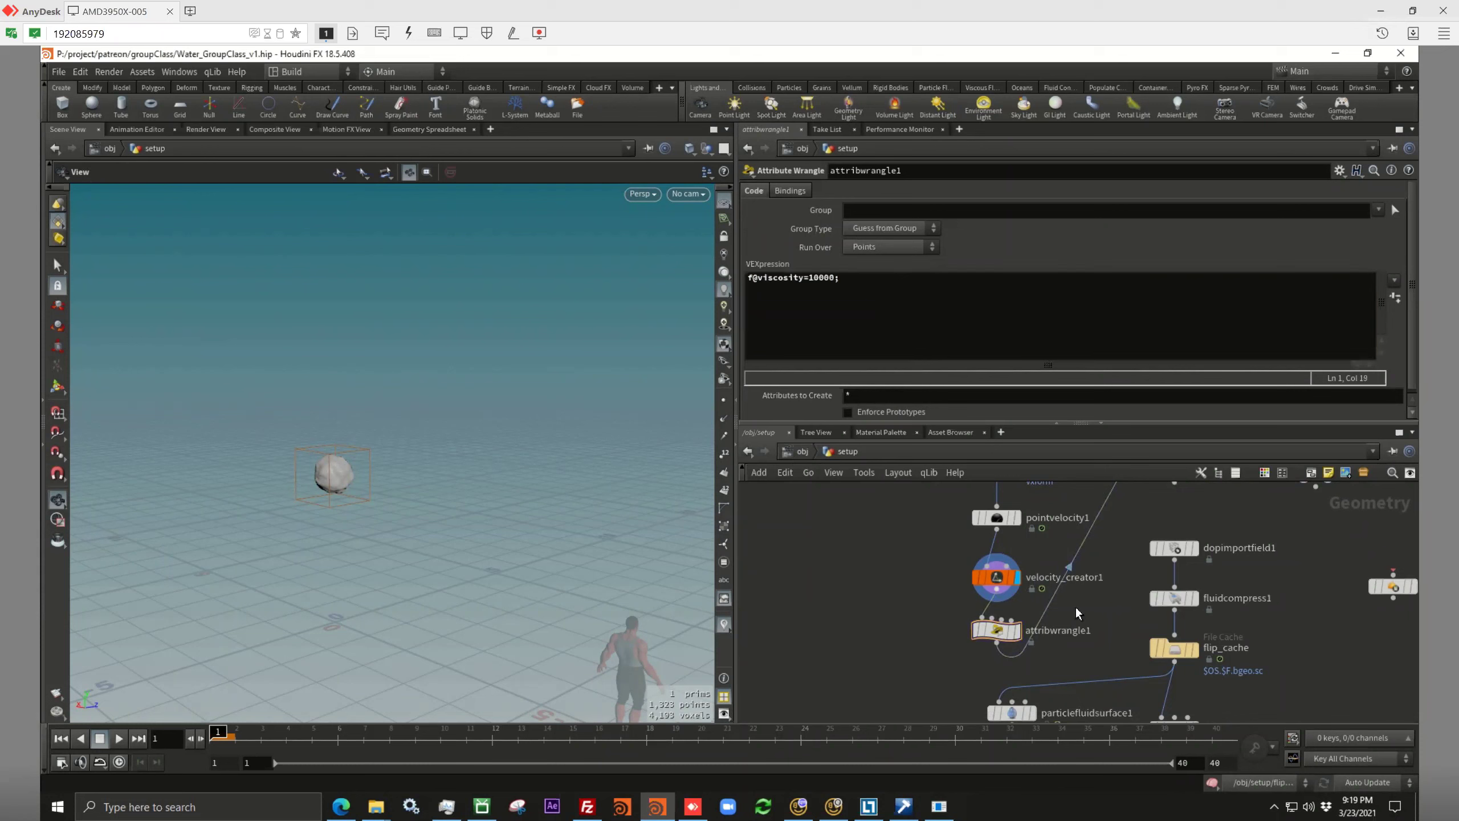
# - Check the solver settings inside flip_sim, then return to the setup network
pyautogui.moveTo(1106, 684); pyautogui.dragTo(1159, 584, button='middle')
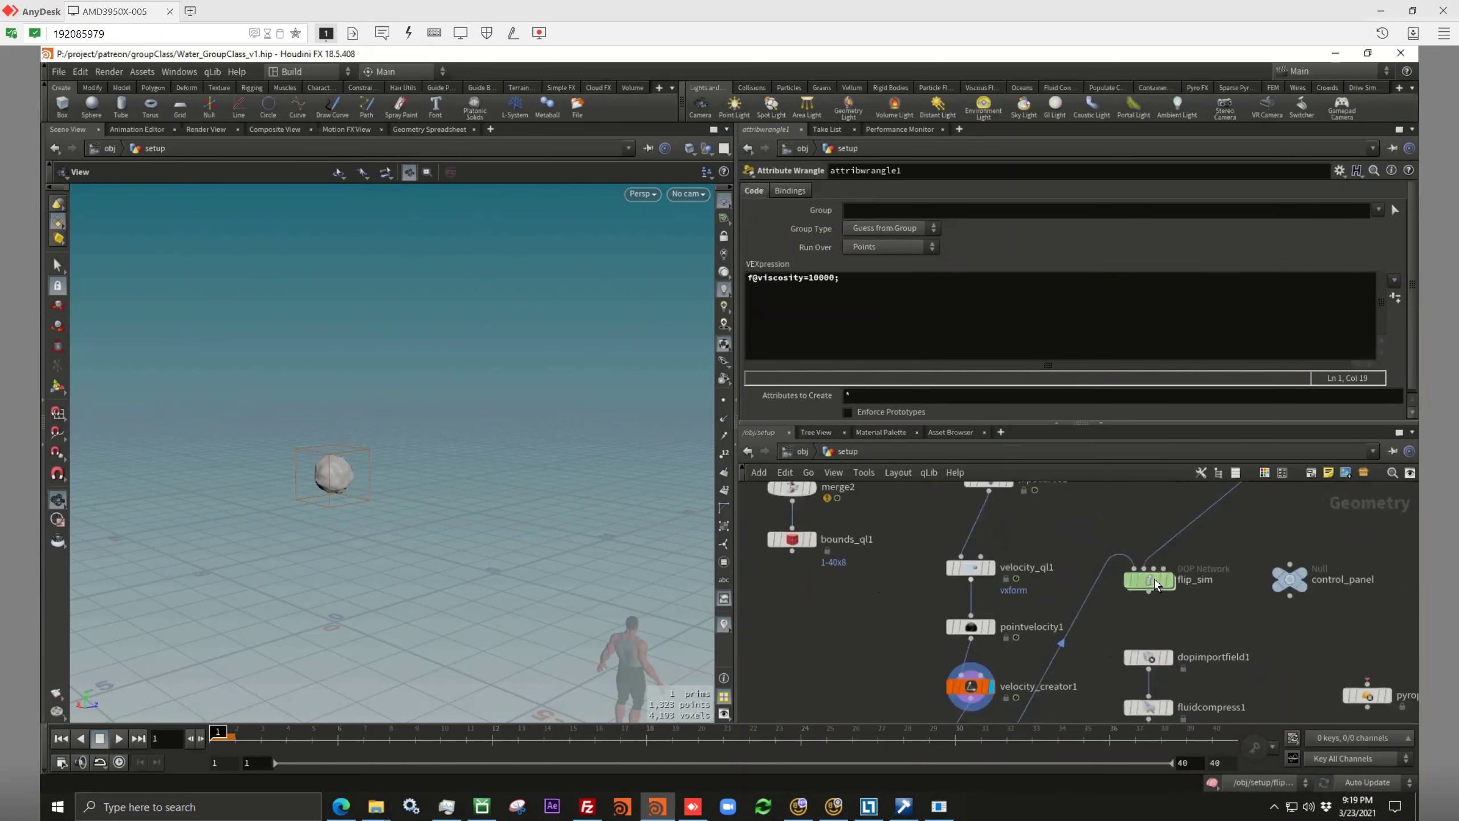
pyautogui.doubleClick(1153, 579)
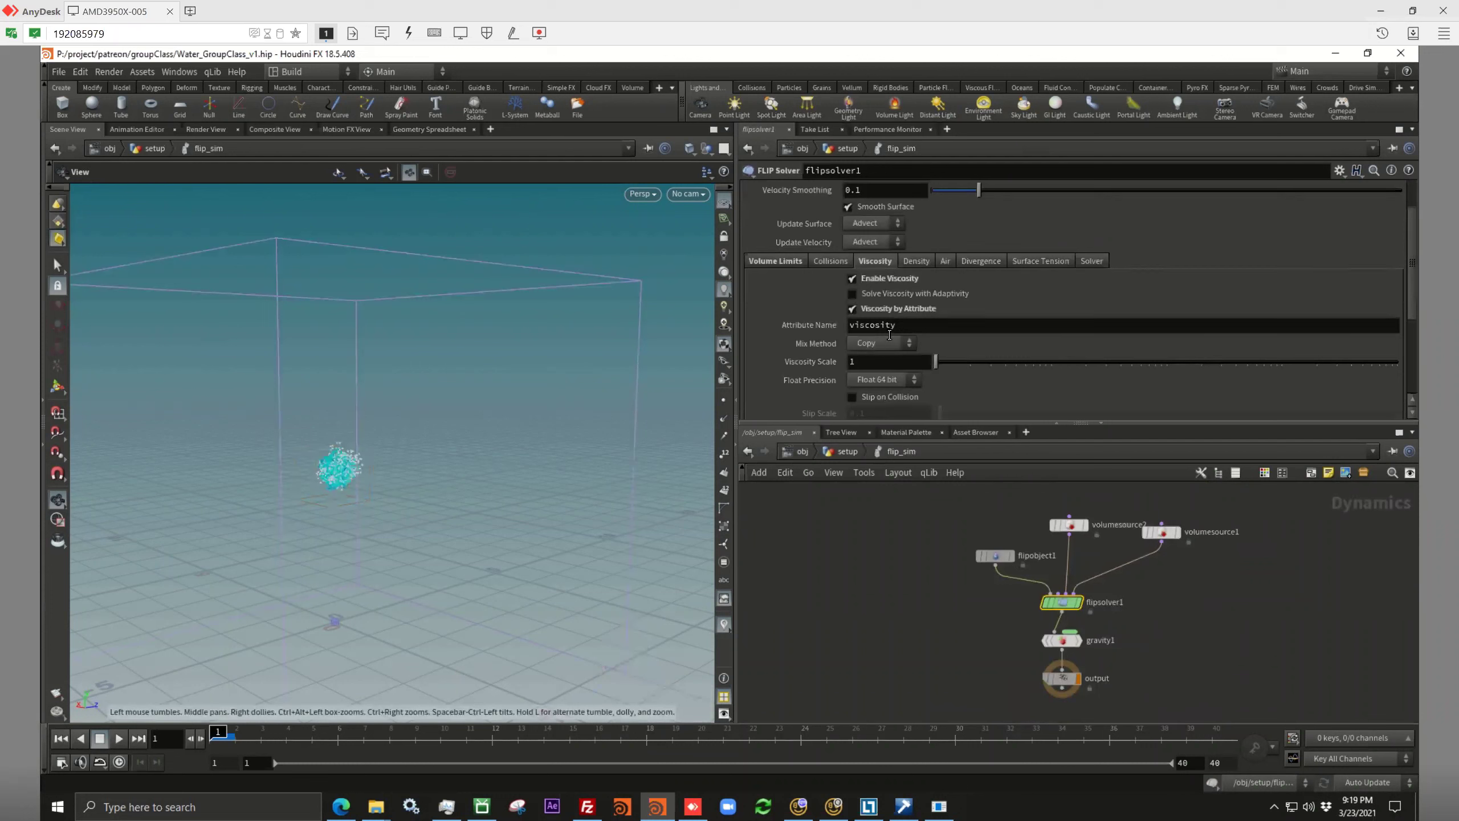
pyautogui.click(753, 452)
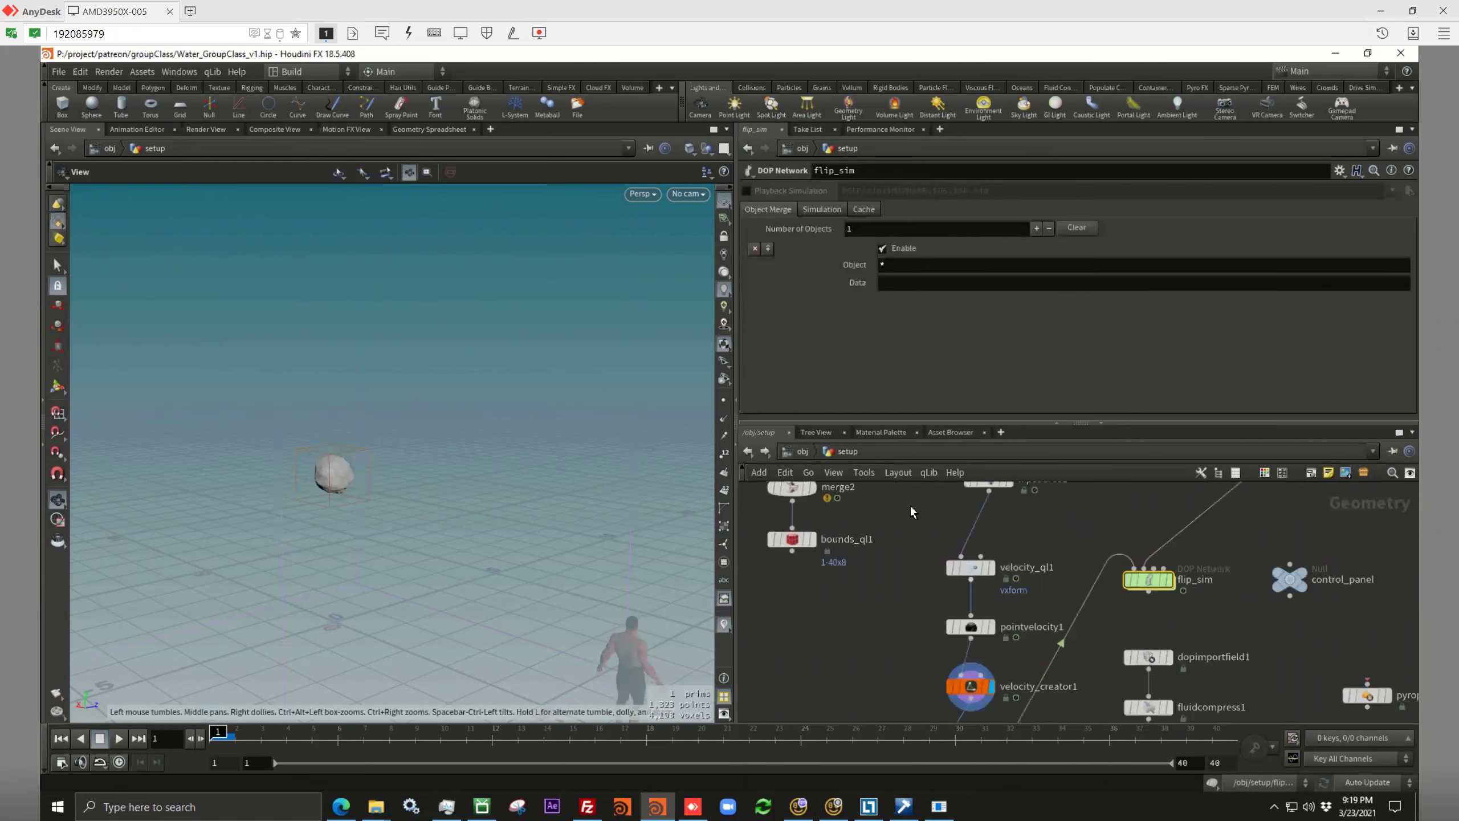
# - Set the wrangle's viscosity value to 1 so it reads f@viscosity=1
pyautogui.moveTo(898, 634); pyautogui.dragTo(880, 518, button='middle')
pyautogui.click(951, 623)
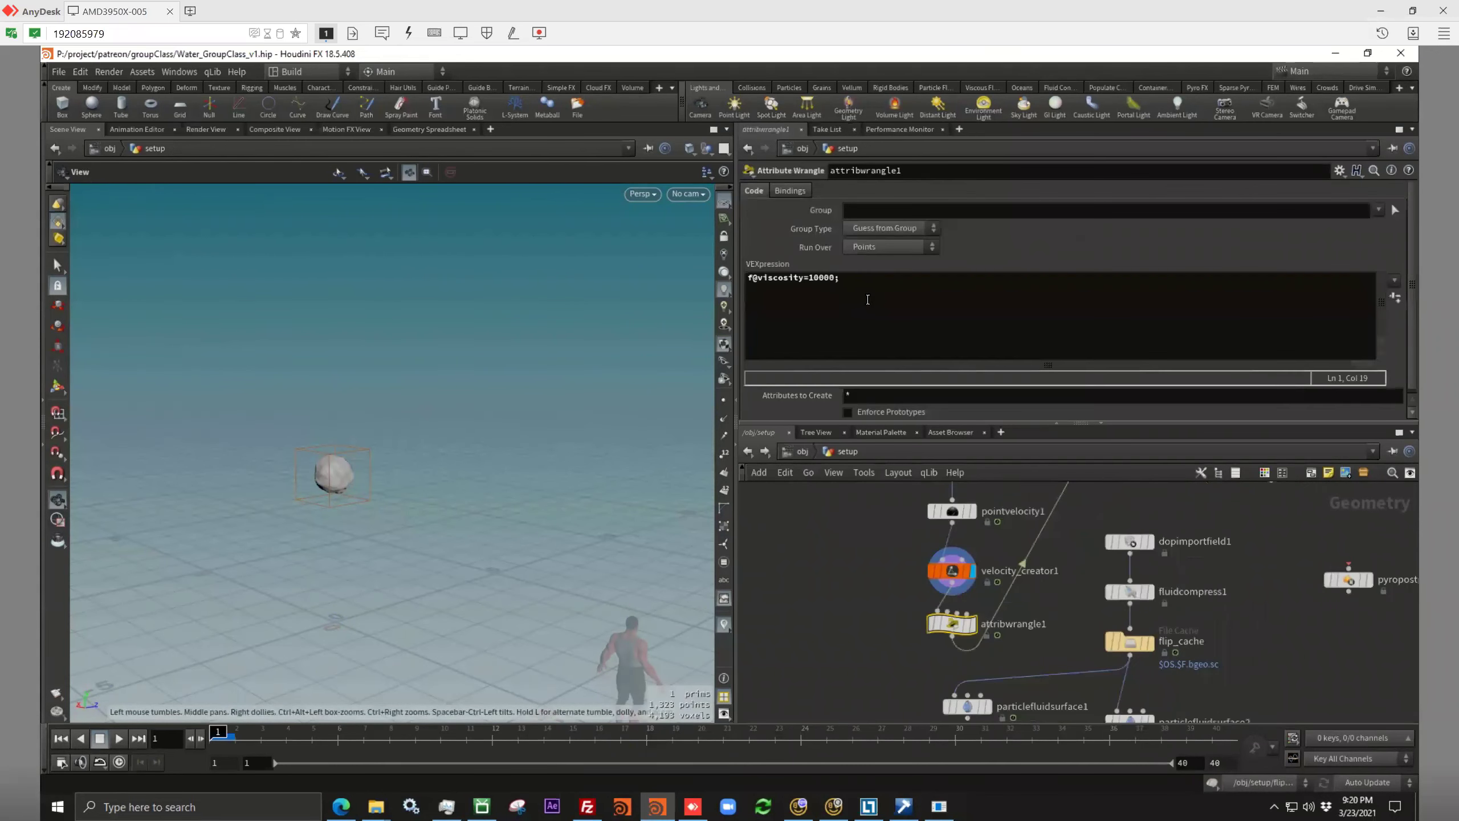
pyautogui.doubleClick(827, 278)
pyautogui.write('1')
# - Add an Attribute VOP node, attribvop1, running over points beside velocity_creator1
pyautogui.click(952, 570)
pyautogui.scroll(5, 283, 478)
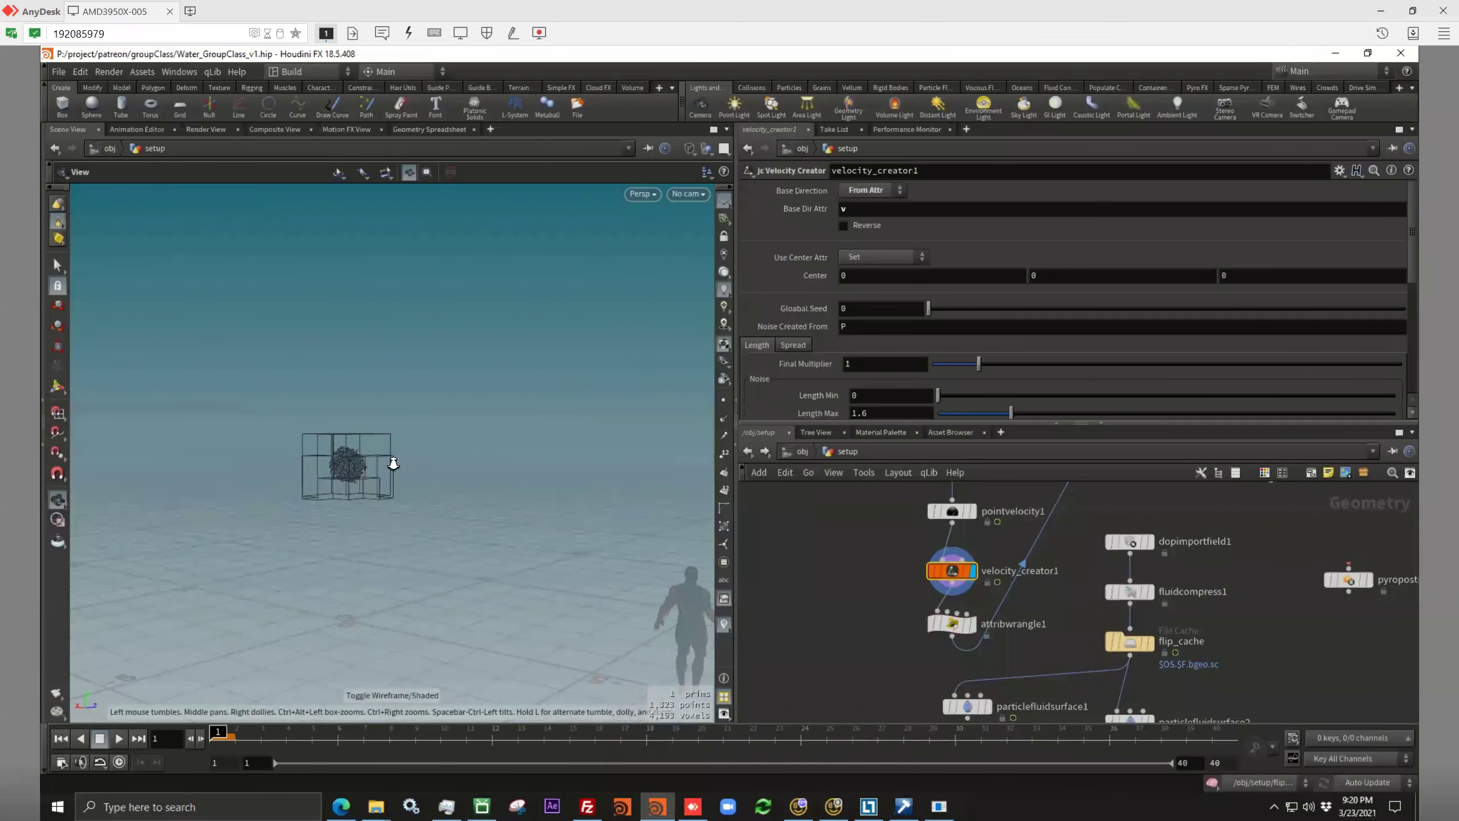
pyautogui.press('w')
pyautogui.scroll(1, 671, 503)
pyautogui.moveTo(955, 598); pyautogui.dragTo(1032, 538, button='middle')
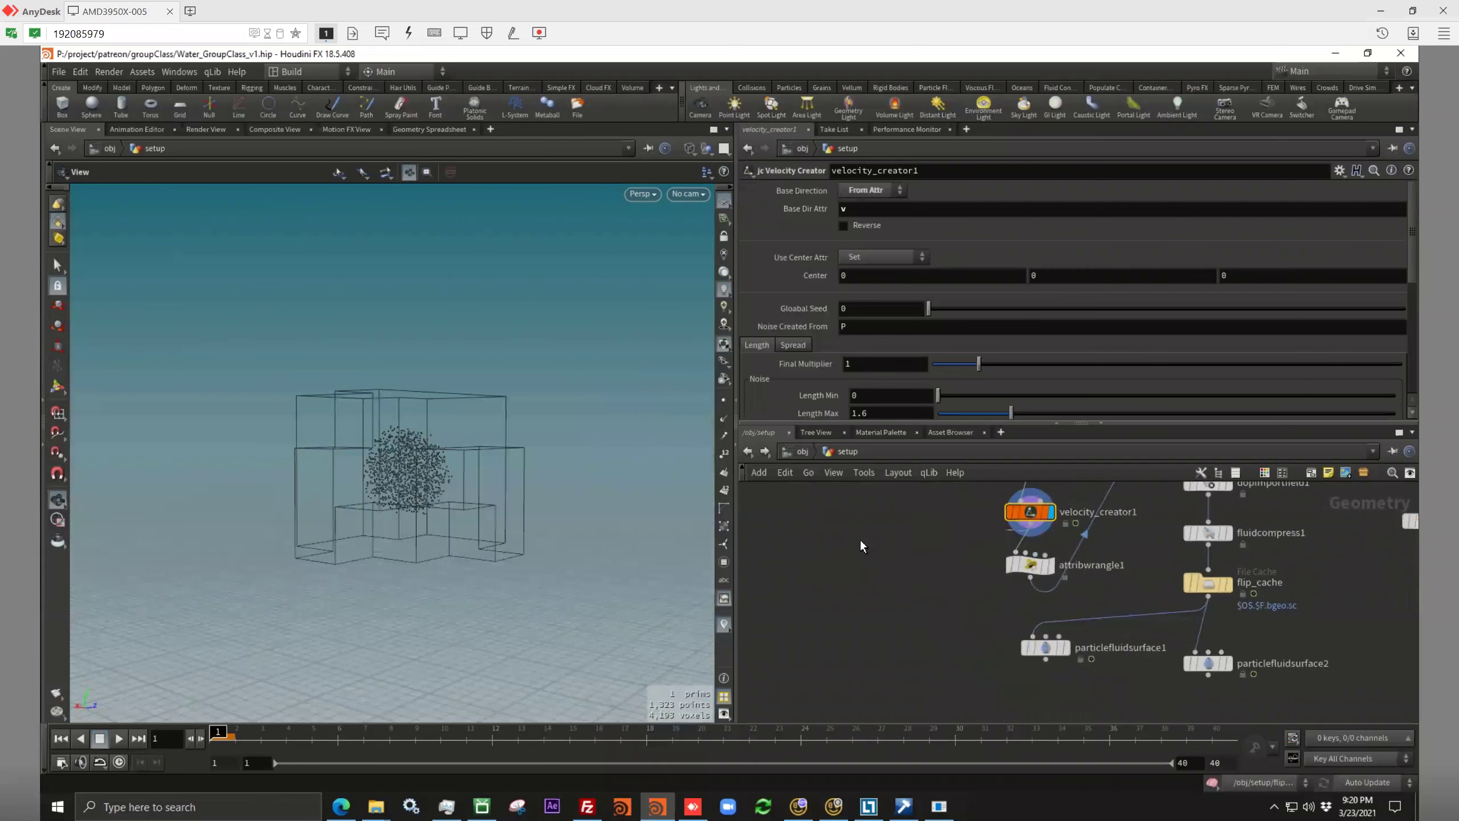
pyautogui.press('Tab')
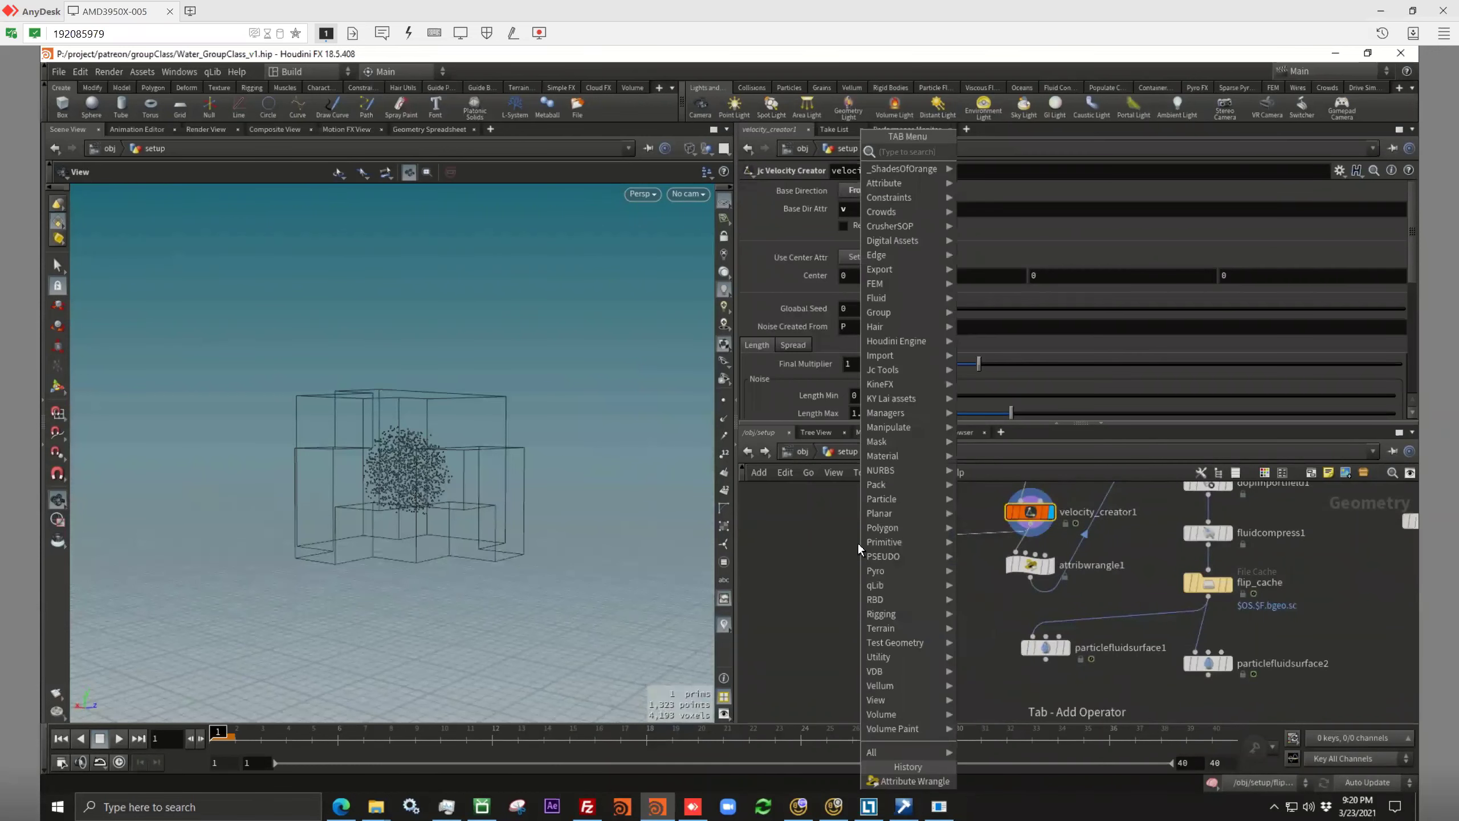
pyautogui.write('attribvop')
pyautogui.press('Return')
pyautogui.click(856, 542)
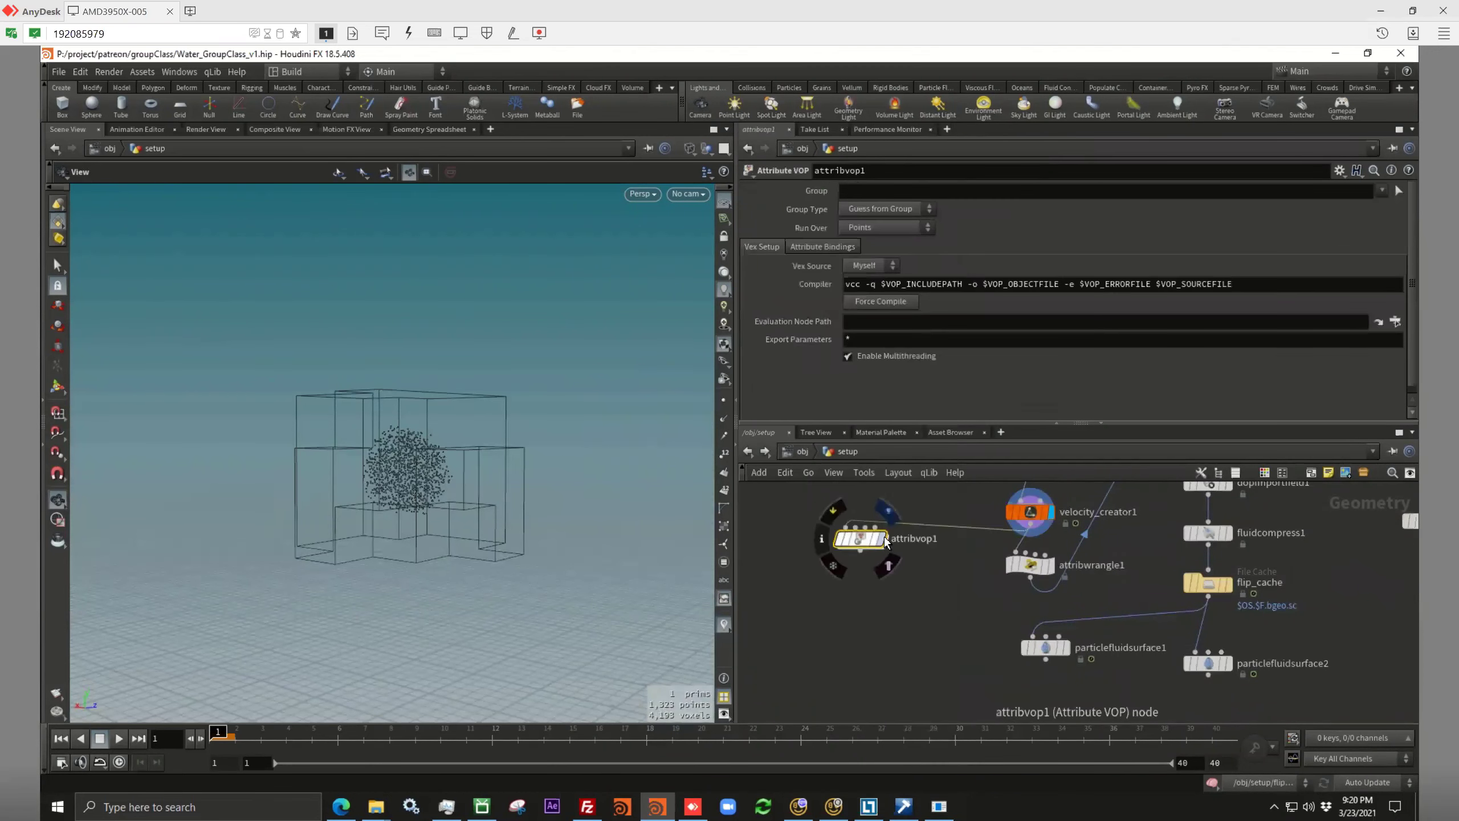
pyautogui.moveTo(859, 558)
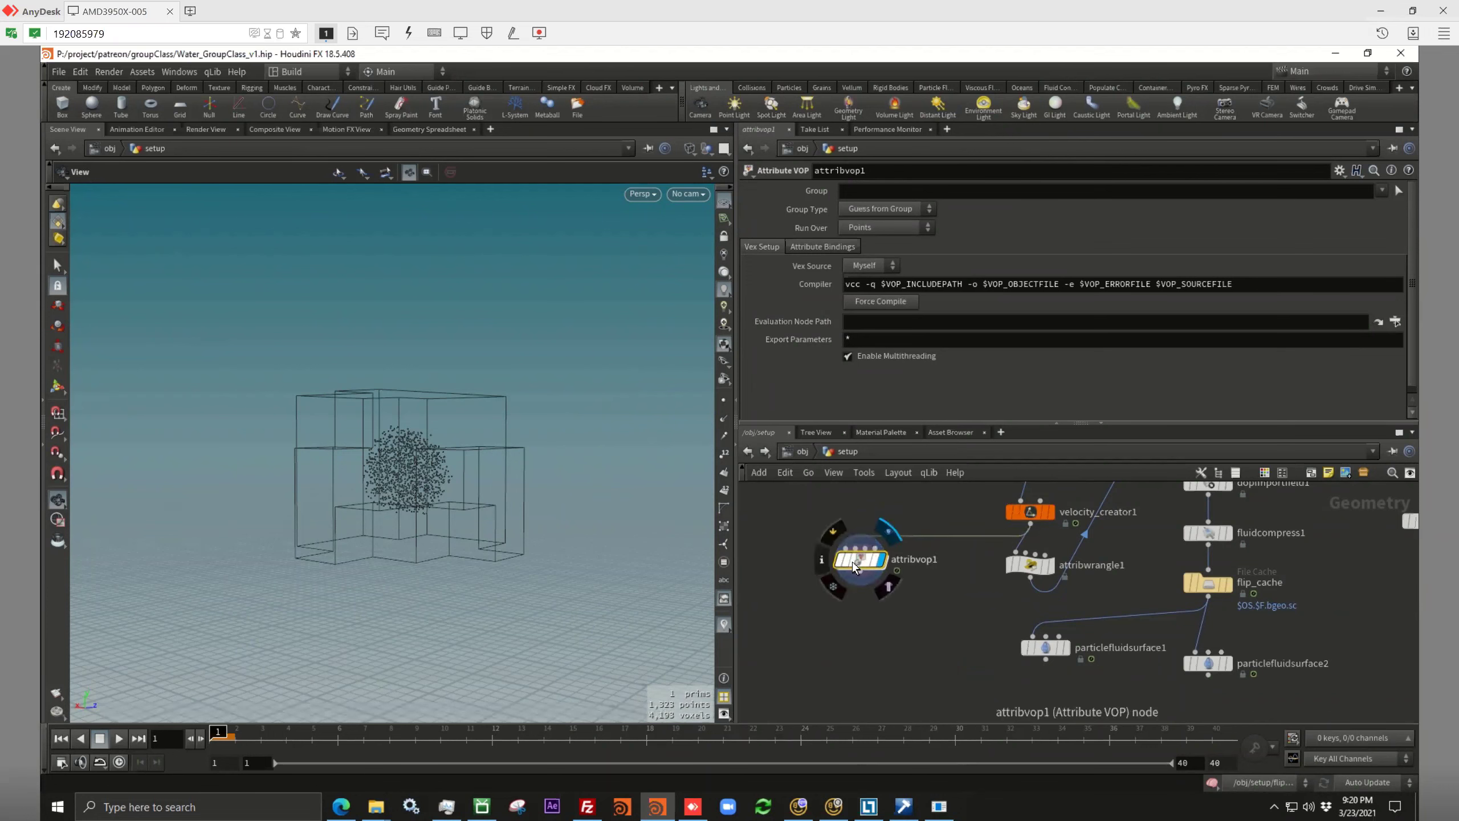
# - Inside attribvop1, add a Vector to Vector4 node fed by P and Time
pyautogui.doubleClick(862, 543)
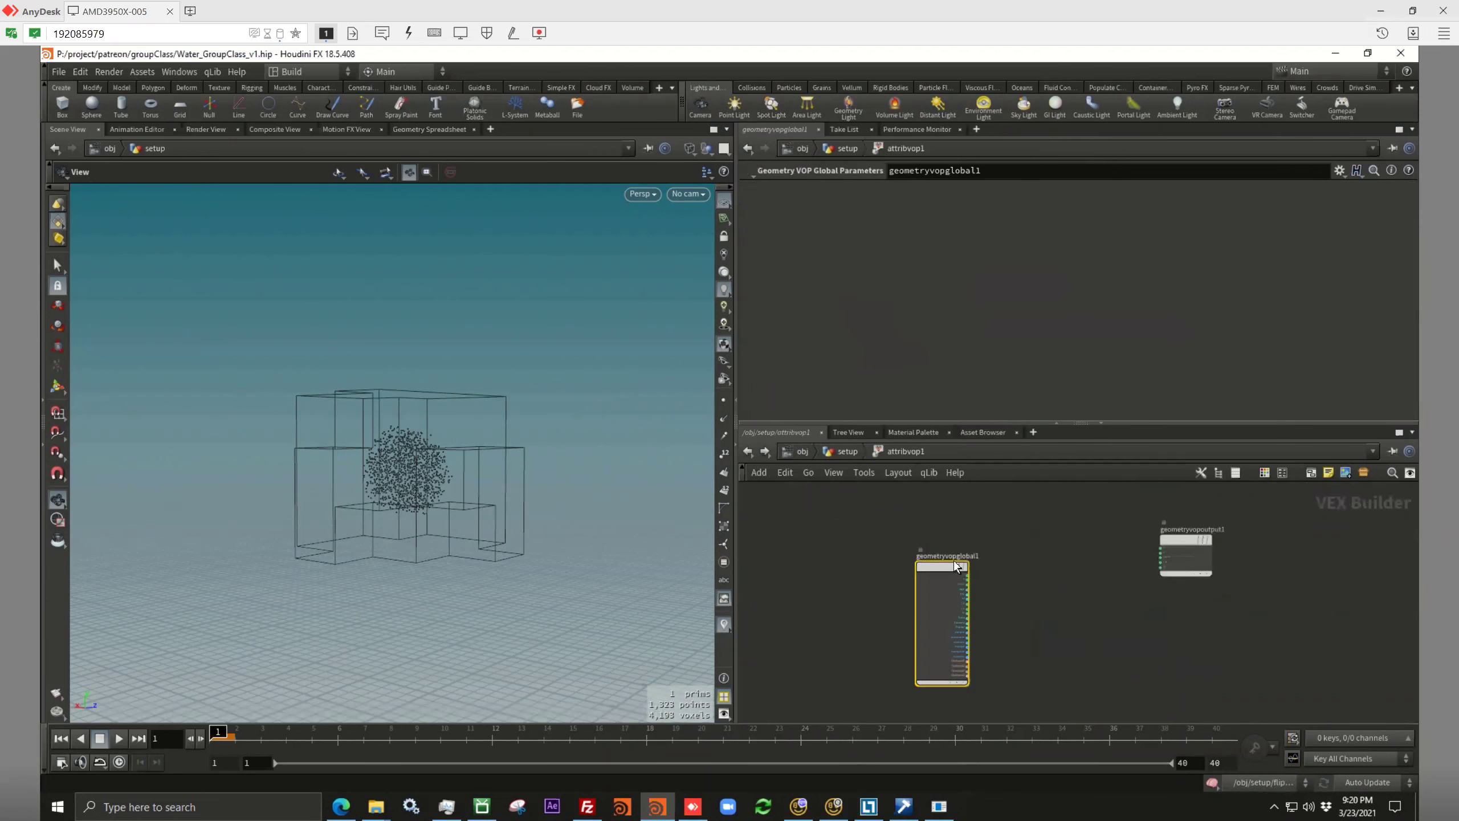
pyautogui.scroll(2, 1026, 525)
pyautogui.press('Tab')
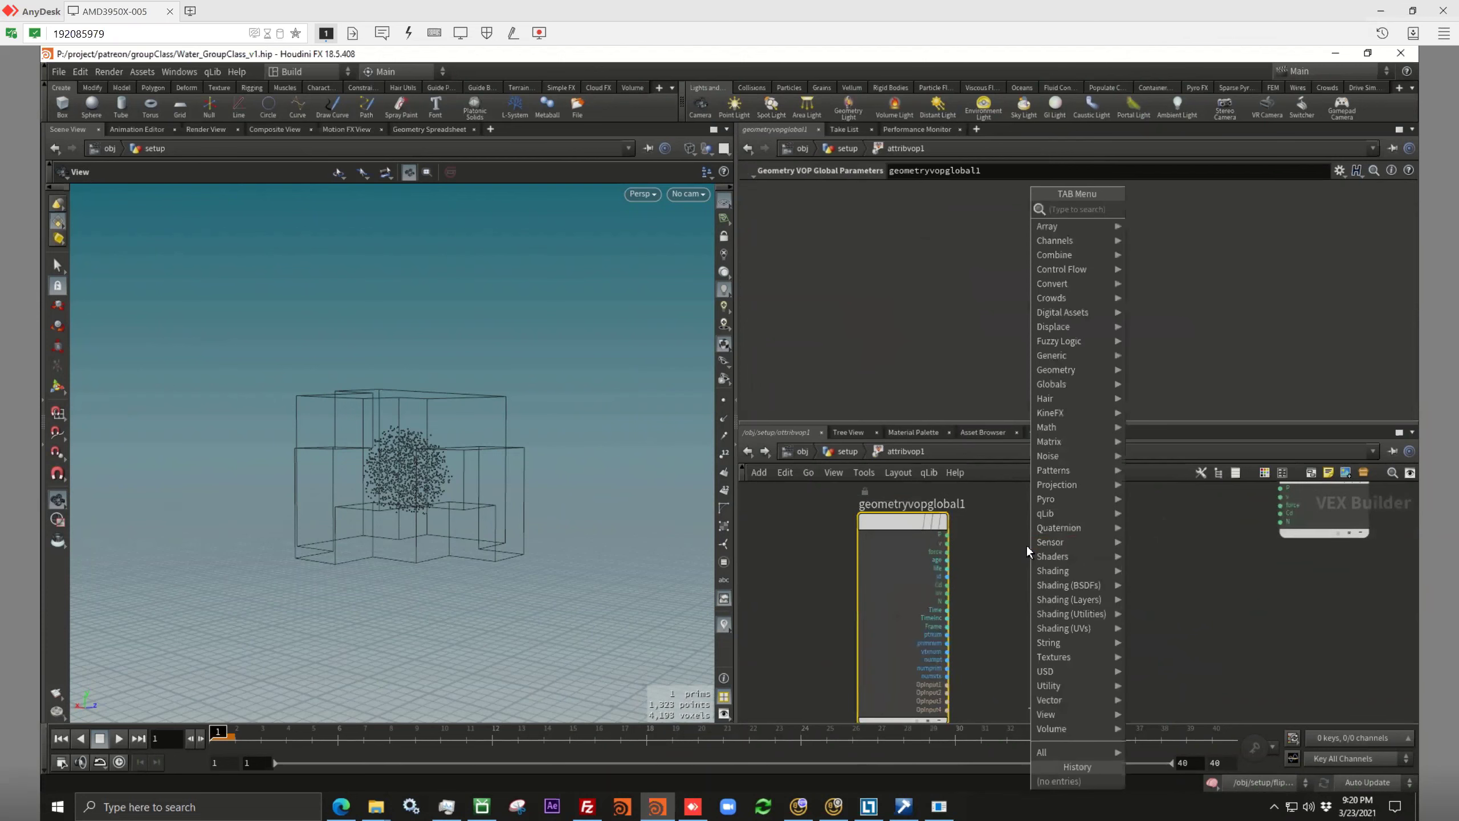
pyautogui.click(1174, 224)
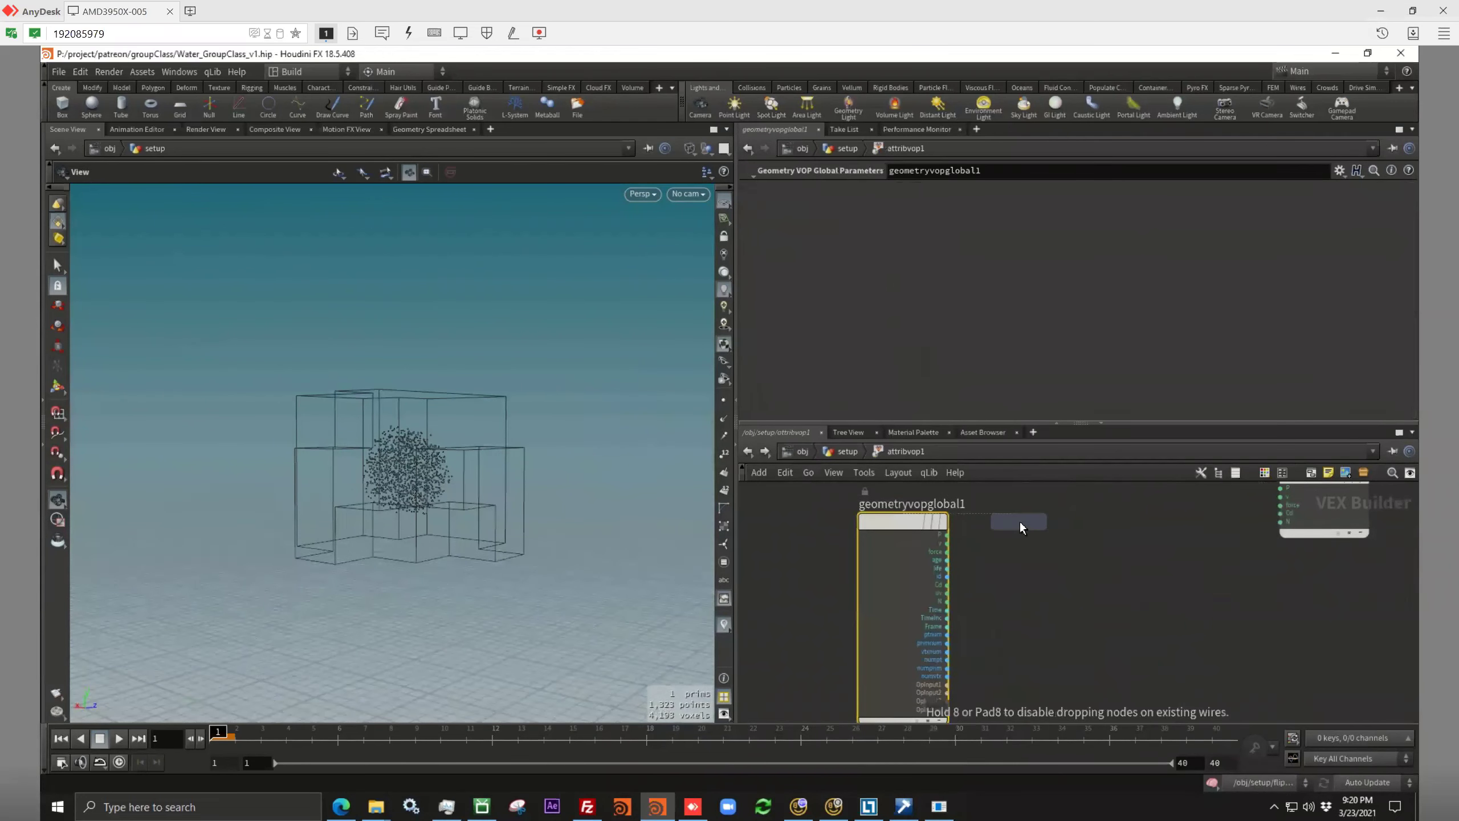
pyautogui.click(1019, 522)
pyautogui.click(947, 535)
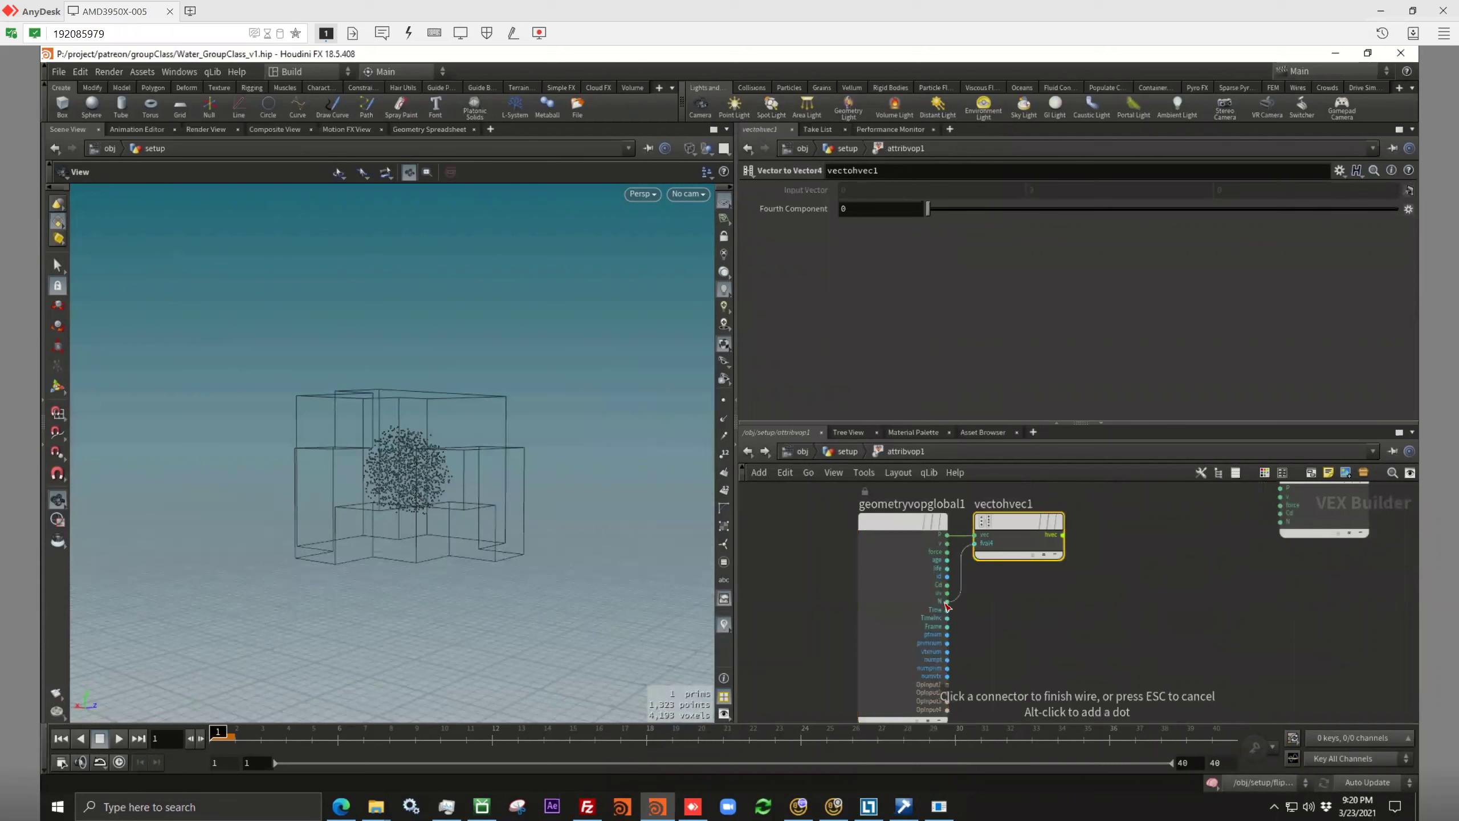
pyautogui.click(971, 600)
# - Feed vectohvec1 into an Anti-Aliased Flow Noise wired to the output, then return to the setup network
pyautogui.press('Tab')
pyautogui.write('aaf')
pyautogui.click(1181, 210)
pyautogui.click(1089, 553)
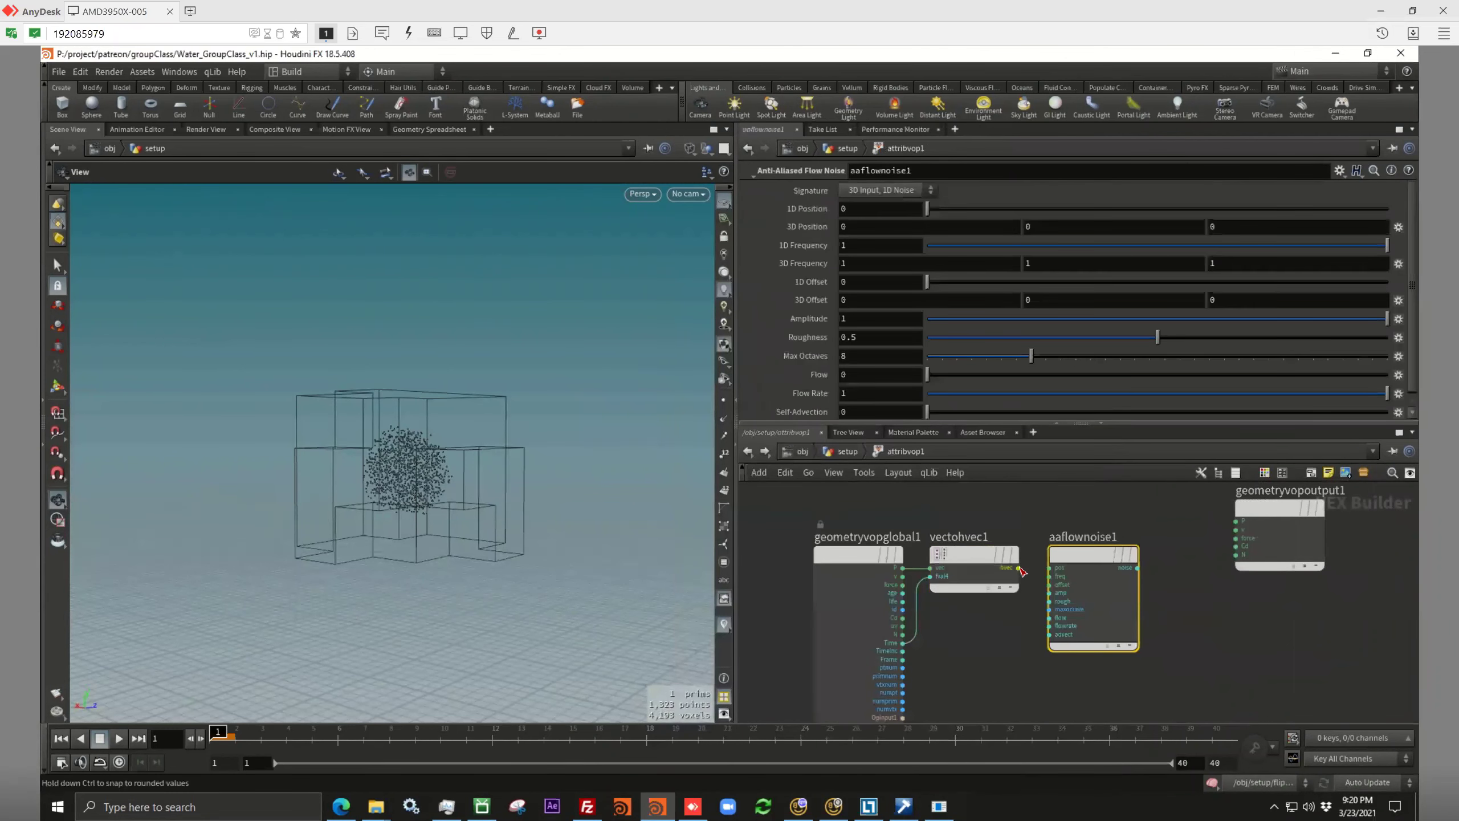
pyautogui.click(1085, 567)
pyautogui.click(1235, 546)
pyautogui.click(1137, 567)
pyautogui.click(854, 453)
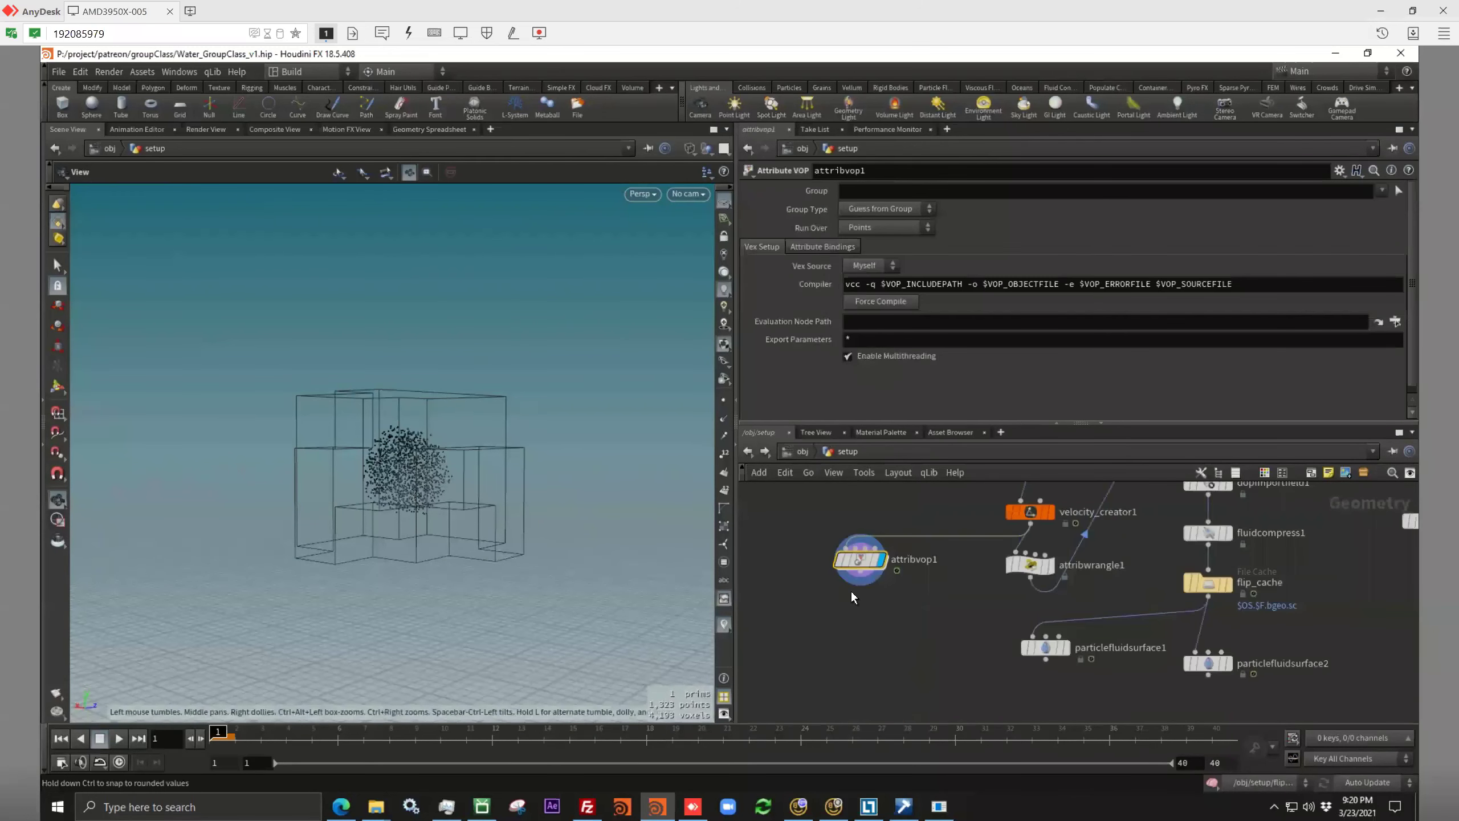
# - Delete attribvop1 and display attribwrangle1 (f@viscosity=1), then bring flip_sim into view
pyautogui.click(1030, 564)
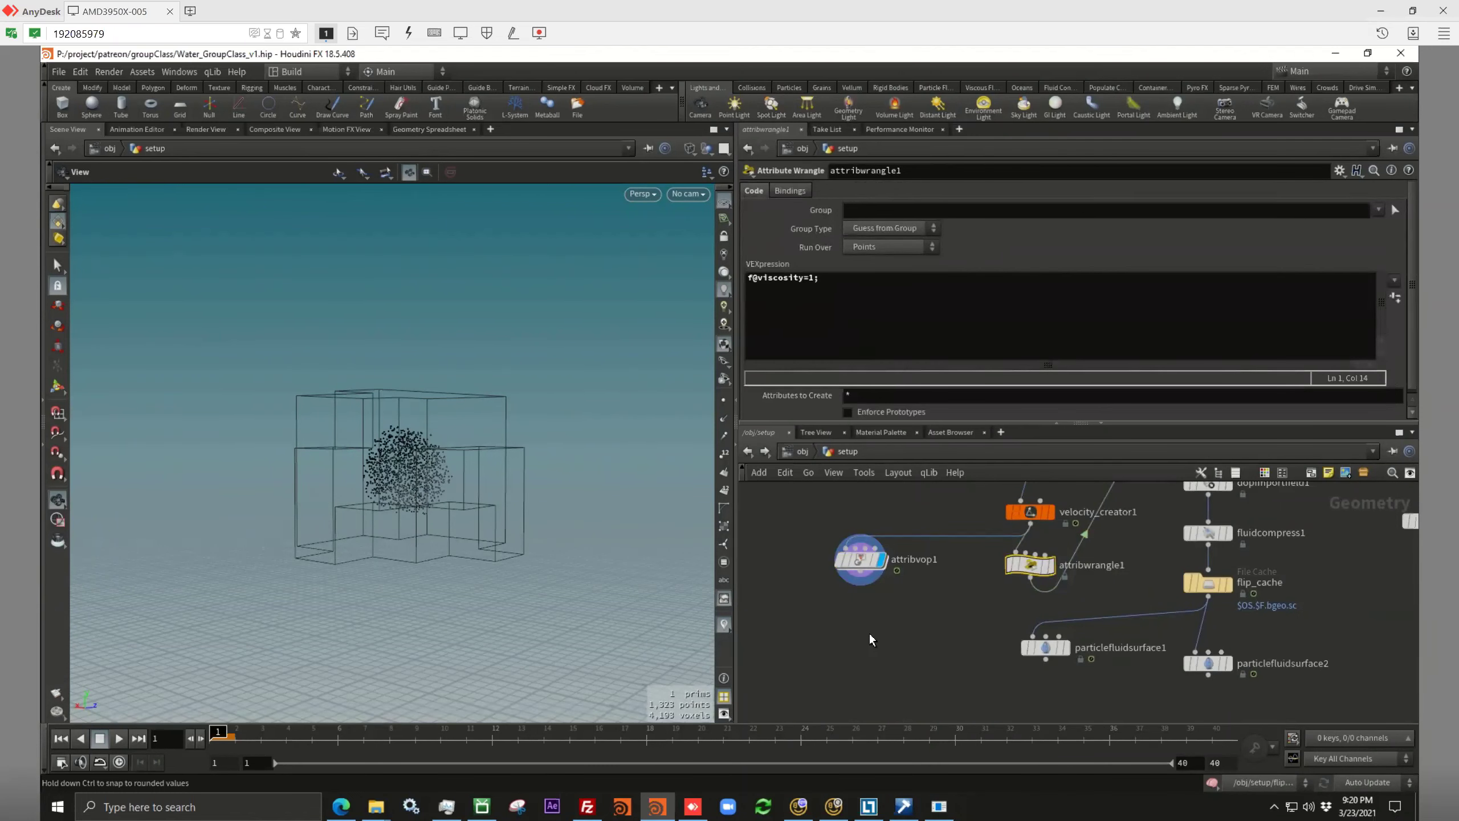
pyautogui.click(860, 569)
pyautogui.press('Delete')
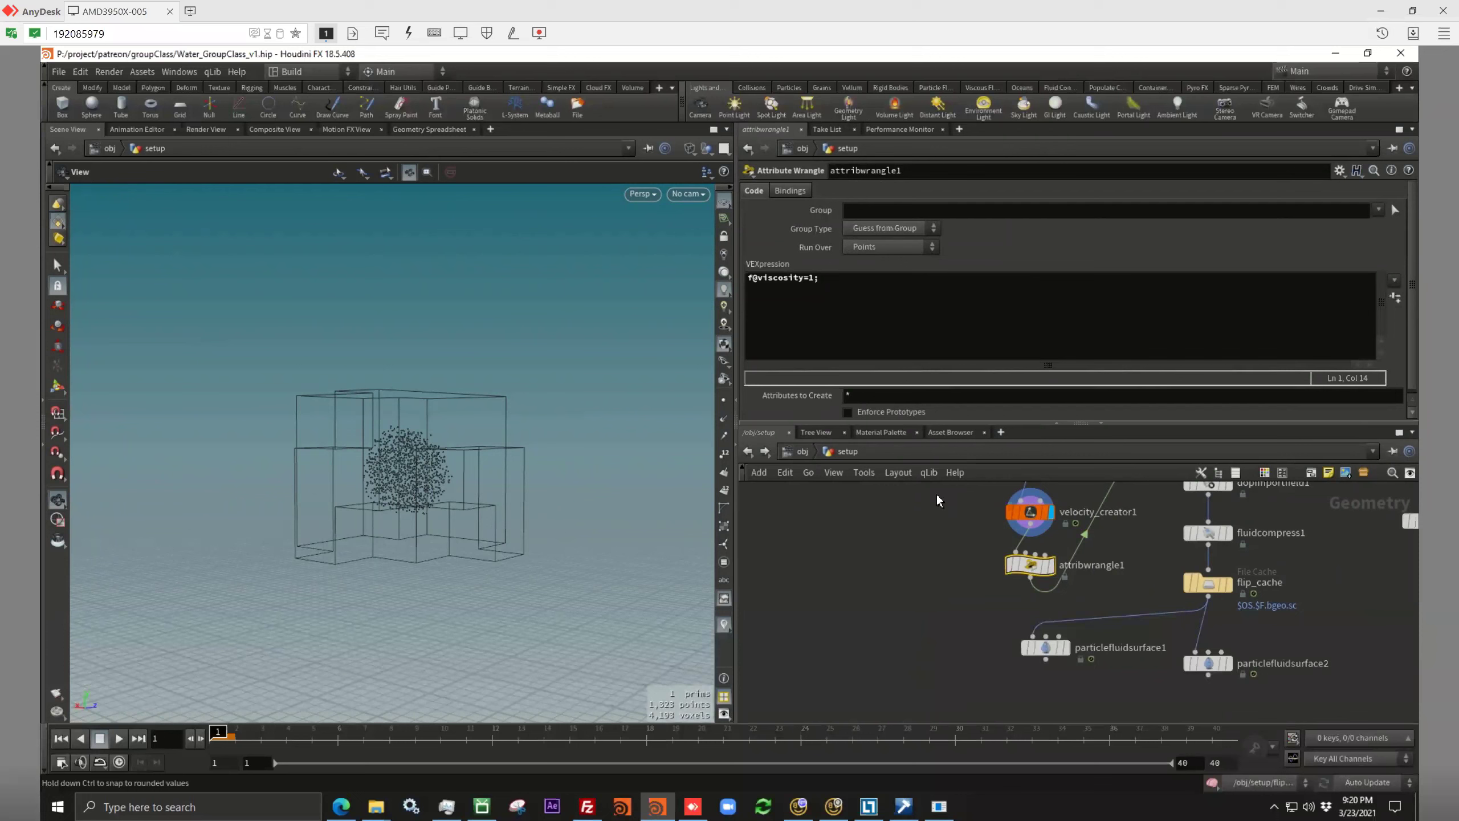
pyautogui.moveTo(998, 546); pyautogui.dragTo(934, 598, button='middle')
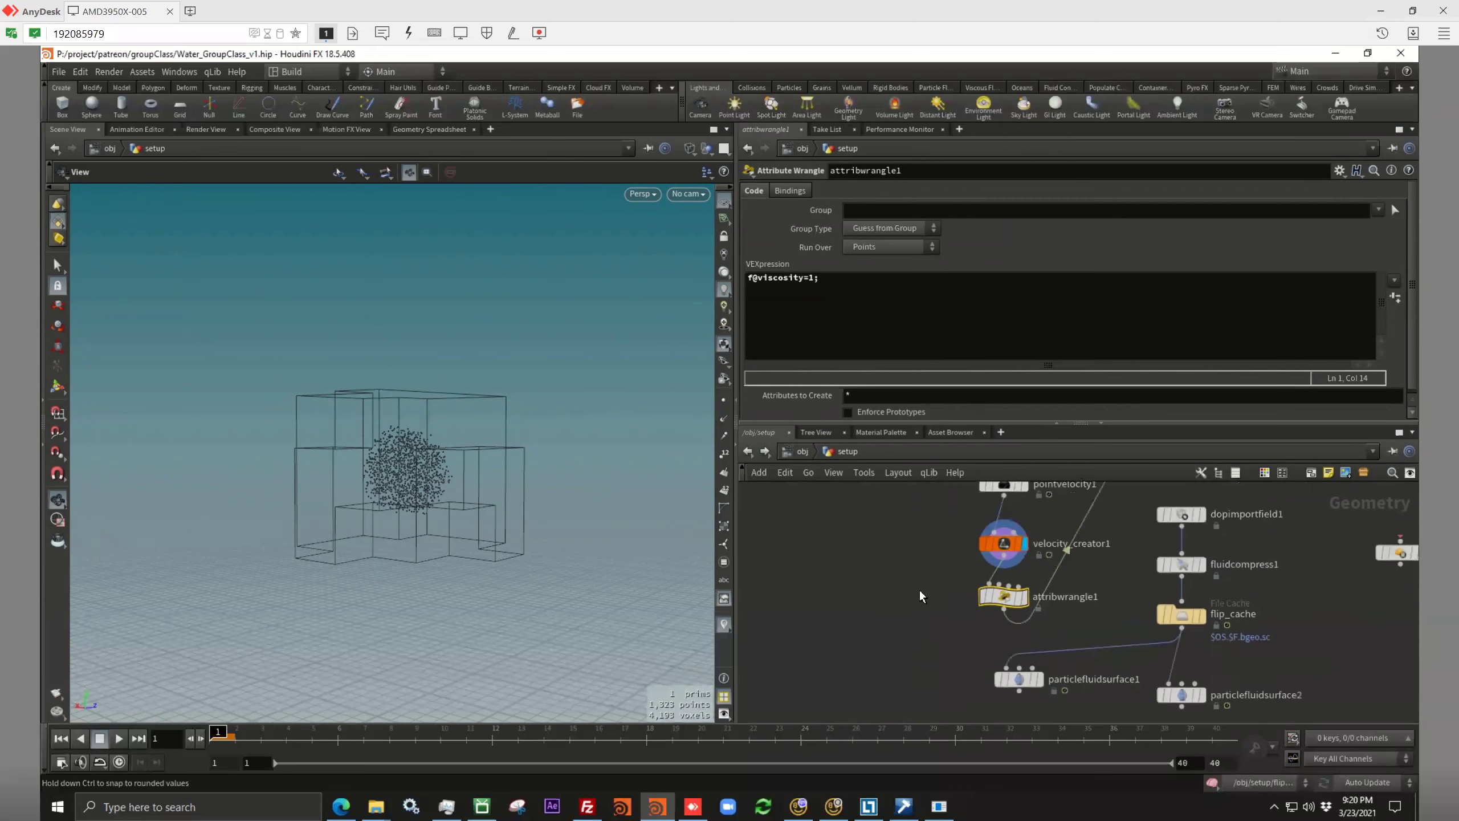
pyautogui.press('r')
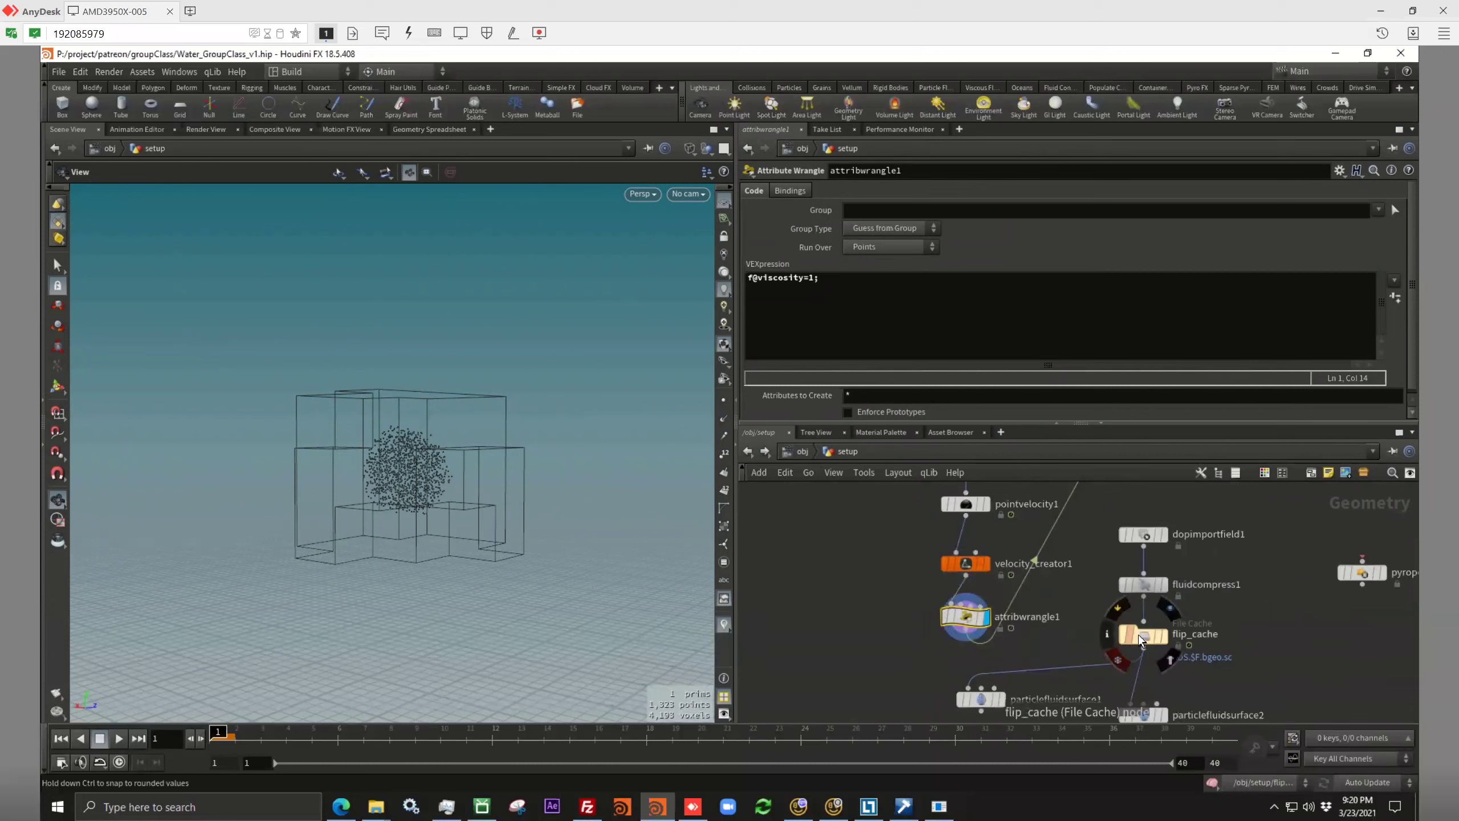
pyautogui.moveTo(1099, 638); pyautogui.dragTo(1066, 794, button='middle')
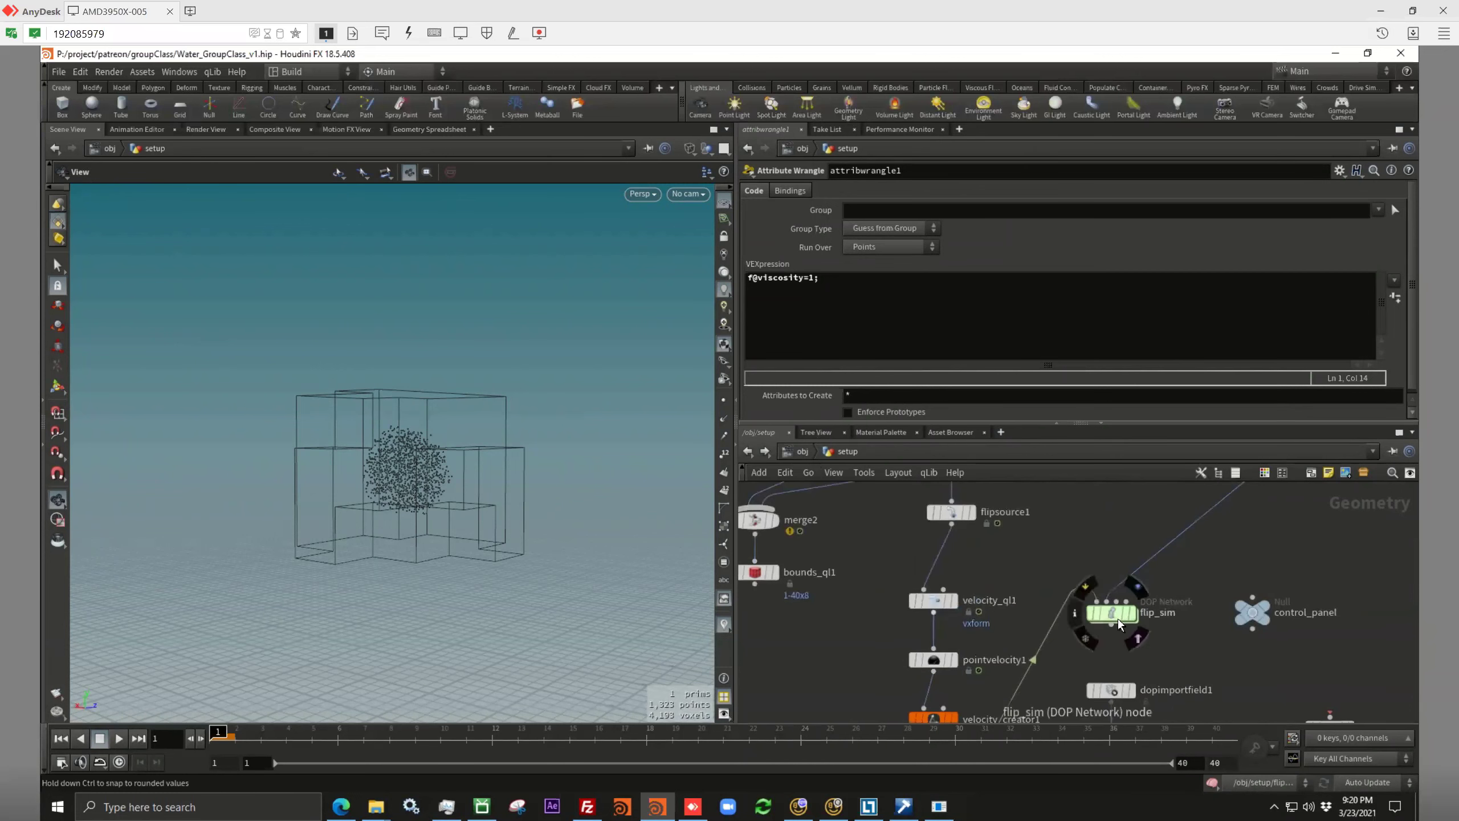
# - Inside flip_sim, set flipsolver1's Viscosity Scale to 100000
pyautogui.doubleClick(1117, 619)
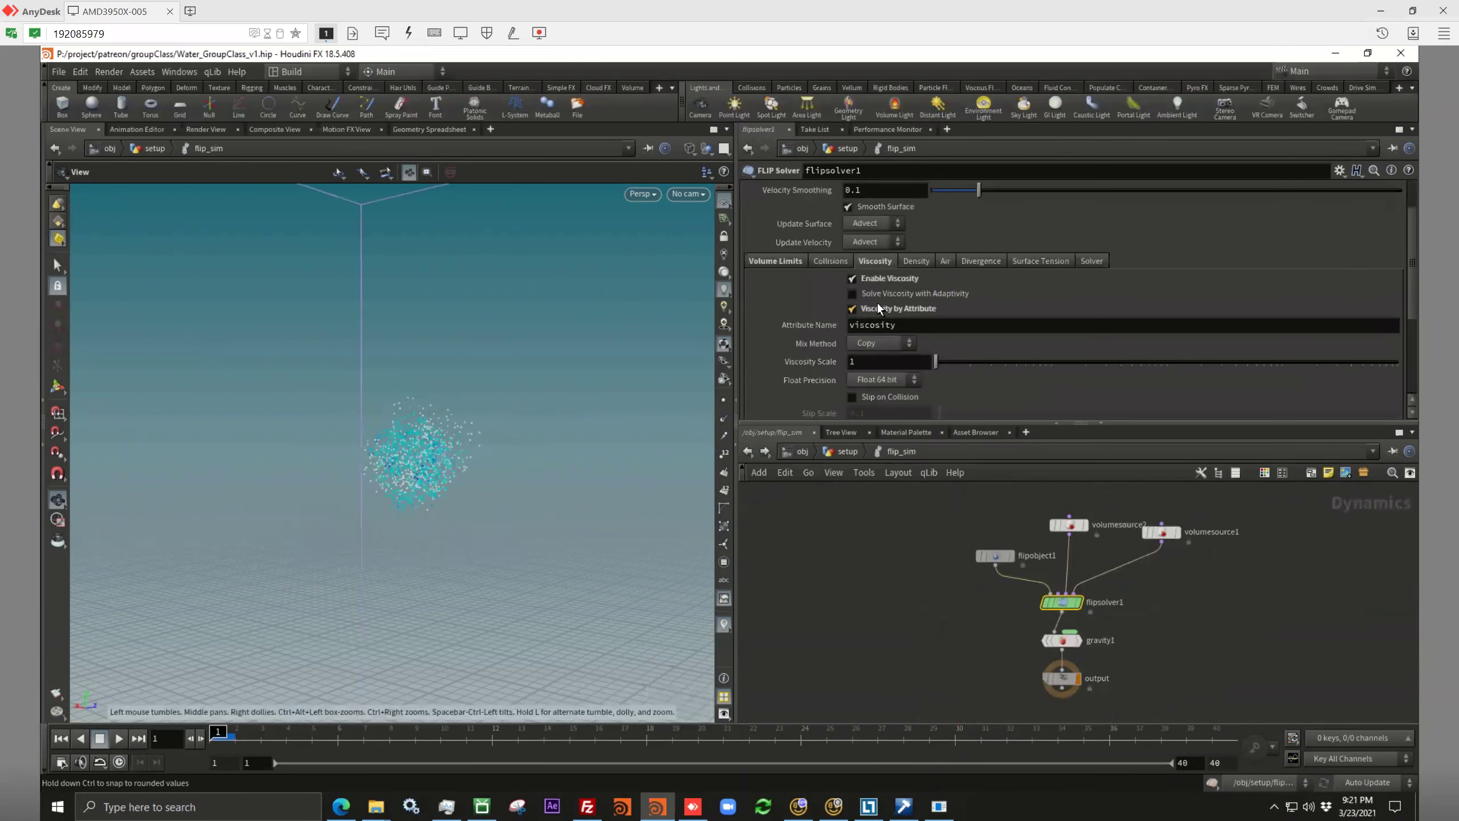
pyautogui.click(879, 366)
pyautogui.write('0000')
pyautogui.press('Return')
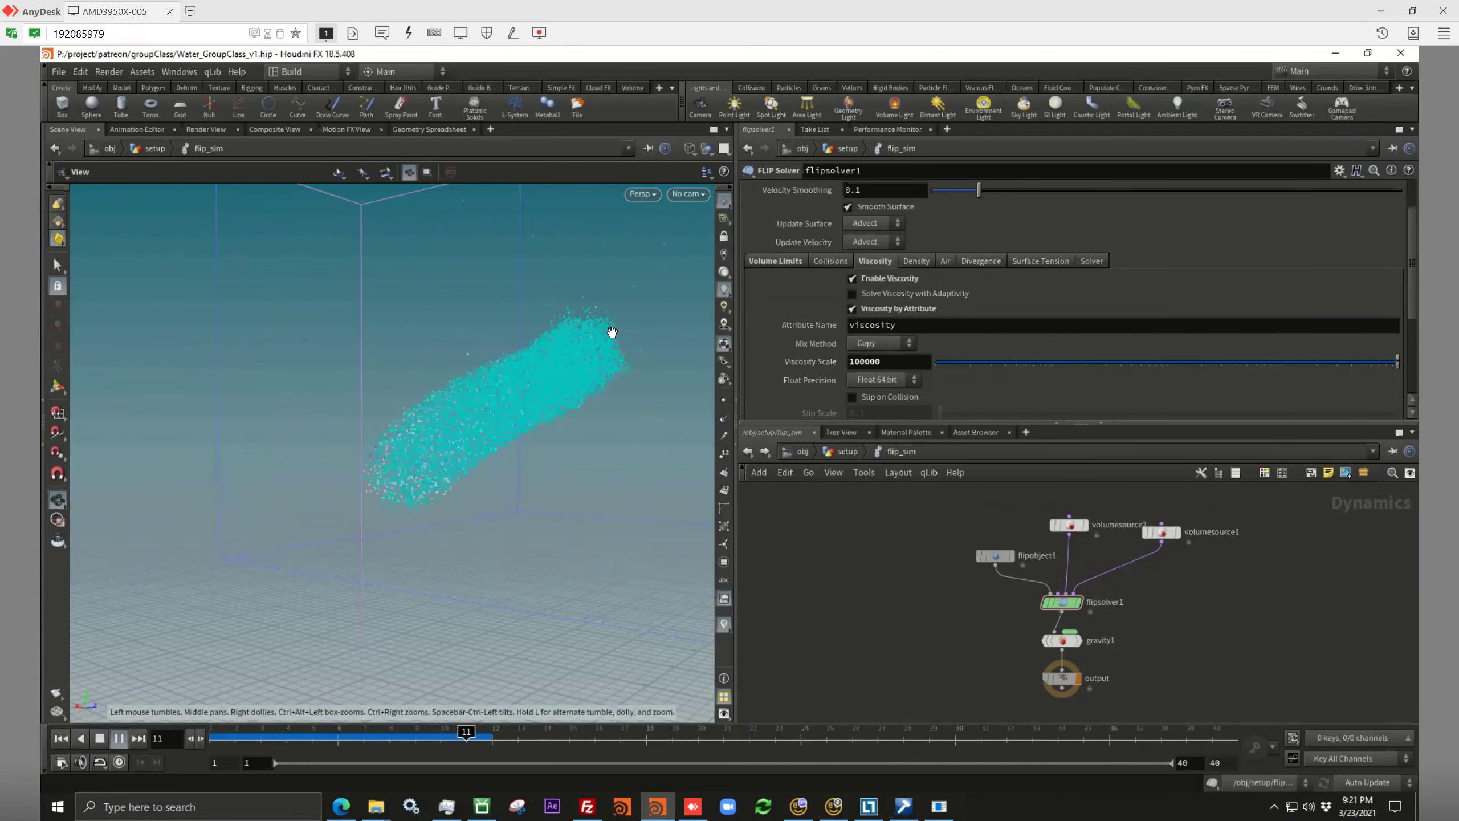
# - Orbit, dolly and home the viewport to inspect the thick, bending fluid stream
pyautogui.moveTo(623, 336)
pyautogui.mouseDown()
pyautogui.moveTo(683, 381)
pyautogui.moveTo(495, 427)
pyautogui.moveTo(573, 408)
pyautogui.moveTo(665, 449)
pyautogui.mouseUp()
pyautogui.moveTo(579, 473)
pyautogui.mouseDown(button='right')
pyautogui.moveTo(544, 471)
pyautogui.moveTo(509, 502)
pyautogui.mouseUp(button='right')
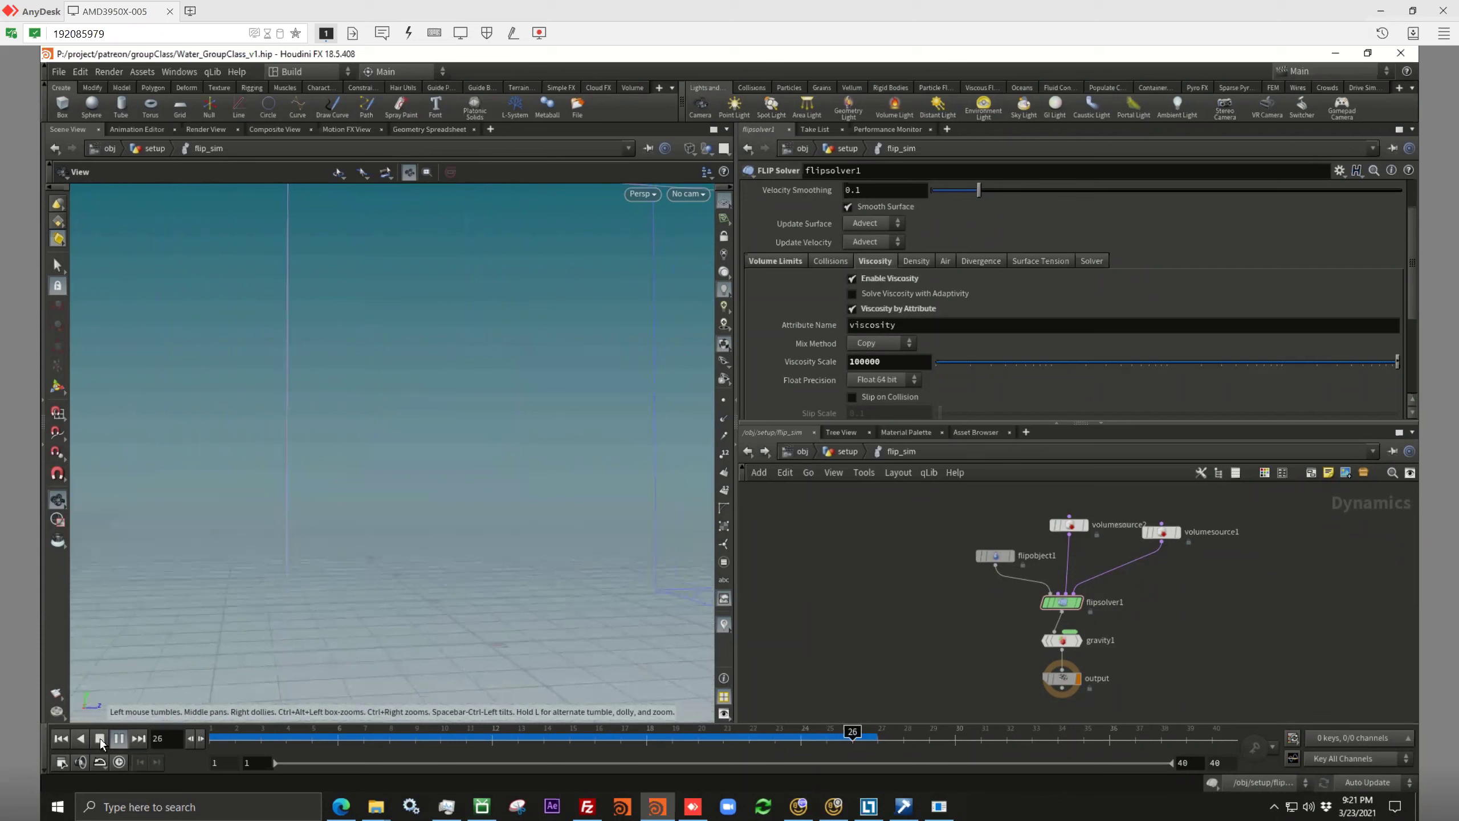
pyautogui.moveTo(530, 498)
pyautogui.mouseDown()
pyautogui.moveTo(94, 511)
pyautogui.moveTo(483, 493)
pyautogui.moveTo(465, 456)
pyautogui.moveTo(433, 461)
pyautogui.moveTo(537, 401)
pyautogui.mouseUp()
pyautogui.press('h')
# - Turn on Closed Boundaries for flipobject1 and replay the simulation from frame 1 to 40
pyautogui.scroll(3, 816, 276)
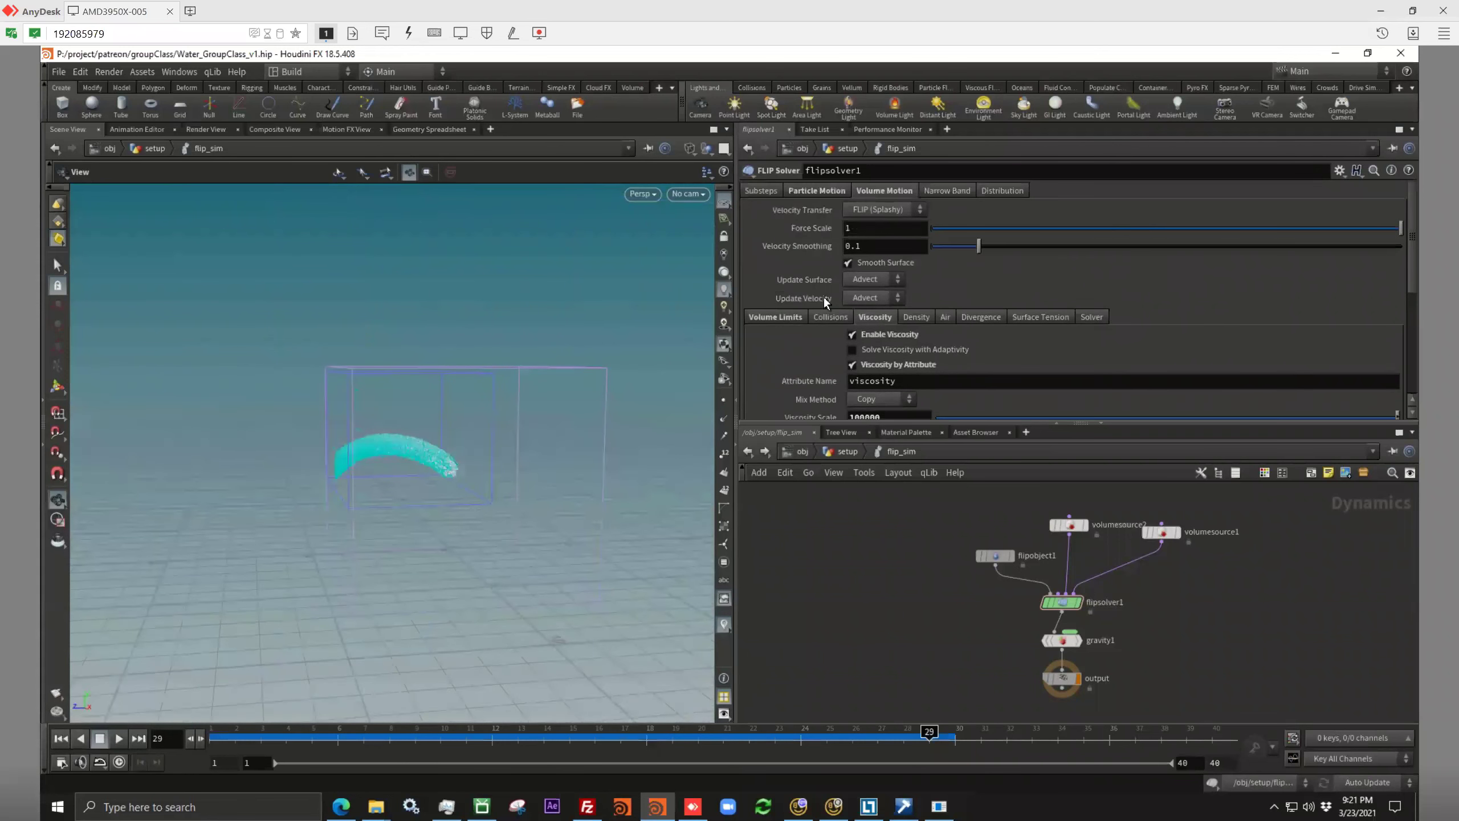
pyautogui.moveTo(906, 522); pyautogui.dragTo(1014, 605)
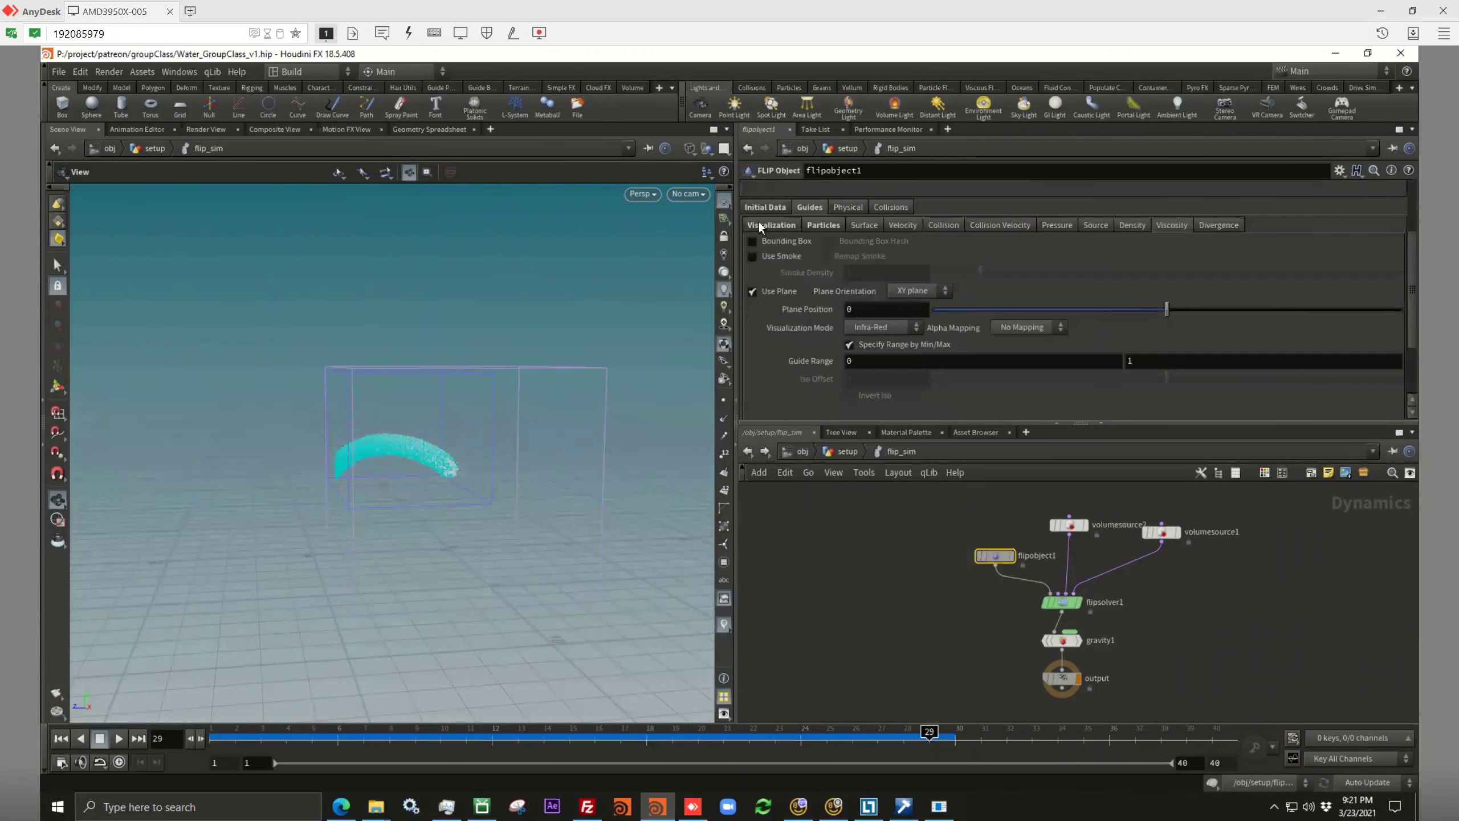
pyautogui.scroll(3, 762, 250)
pyautogui.click(747, 248)
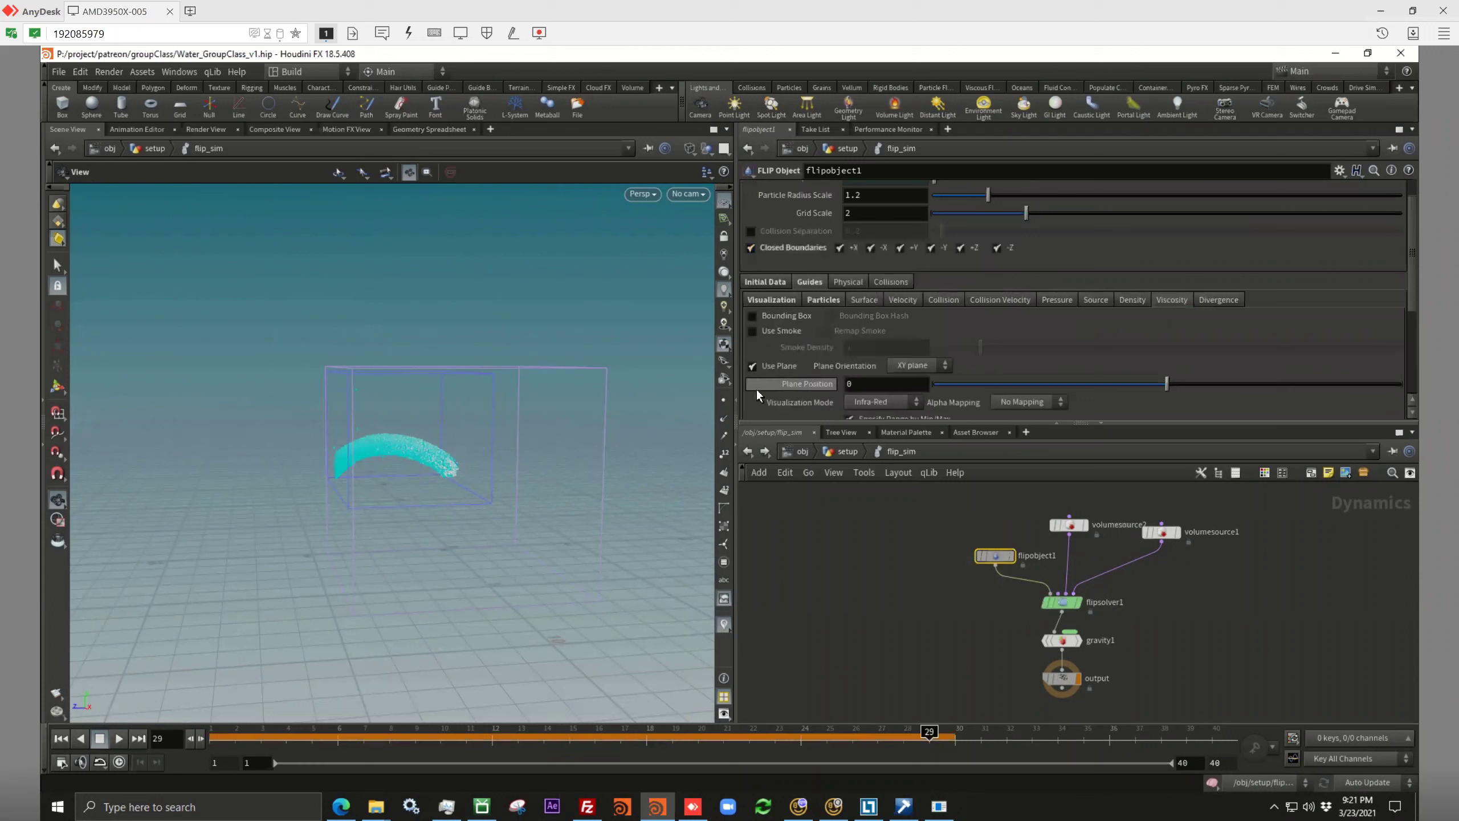
pyautogui.click(62, 740)
pyautogui.click(120, 740)
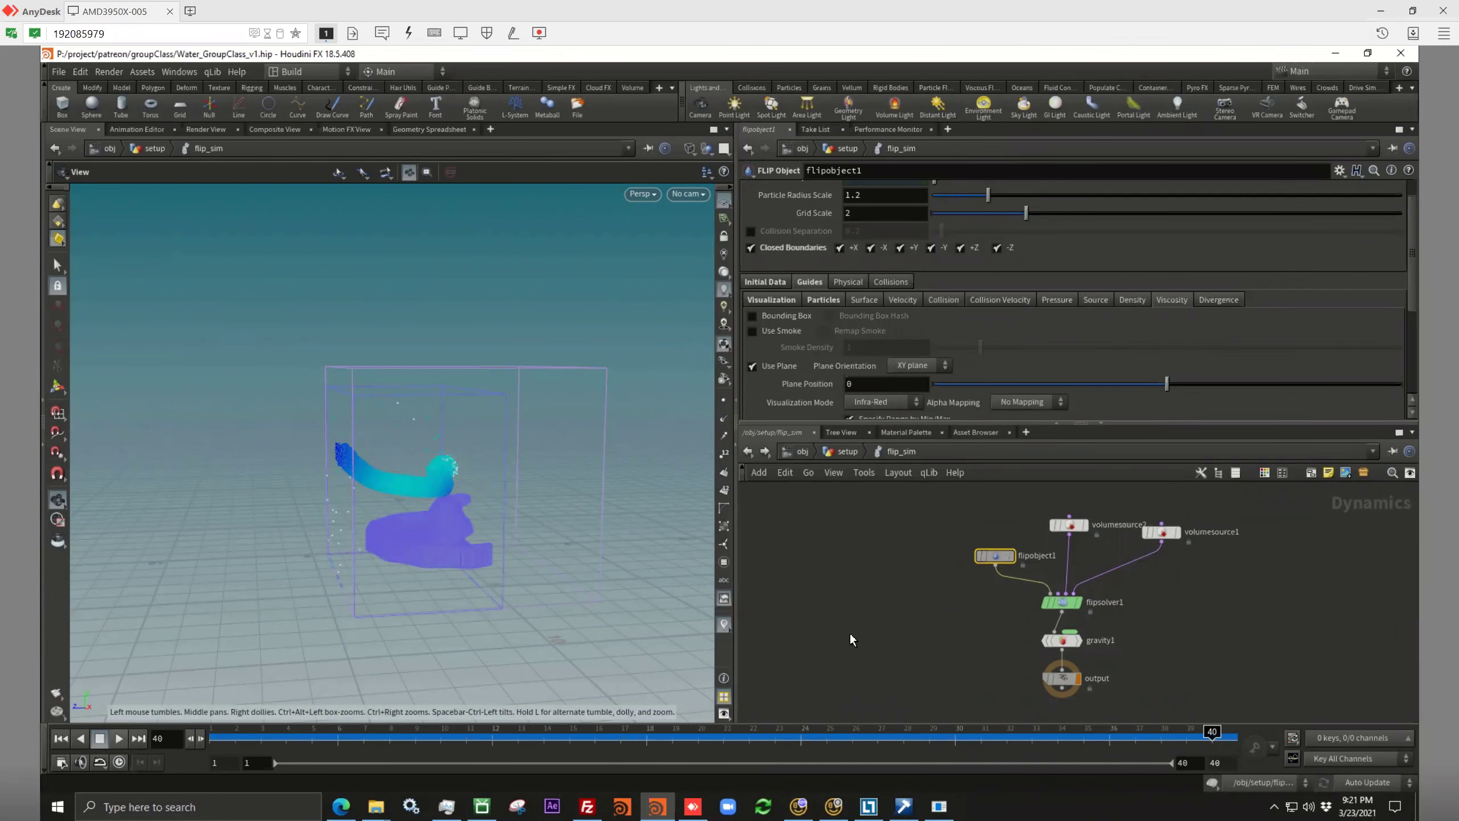
# - Search 'viscosity chart' in a new Microsoft Edge tab
pyautogui.click(341, 806)
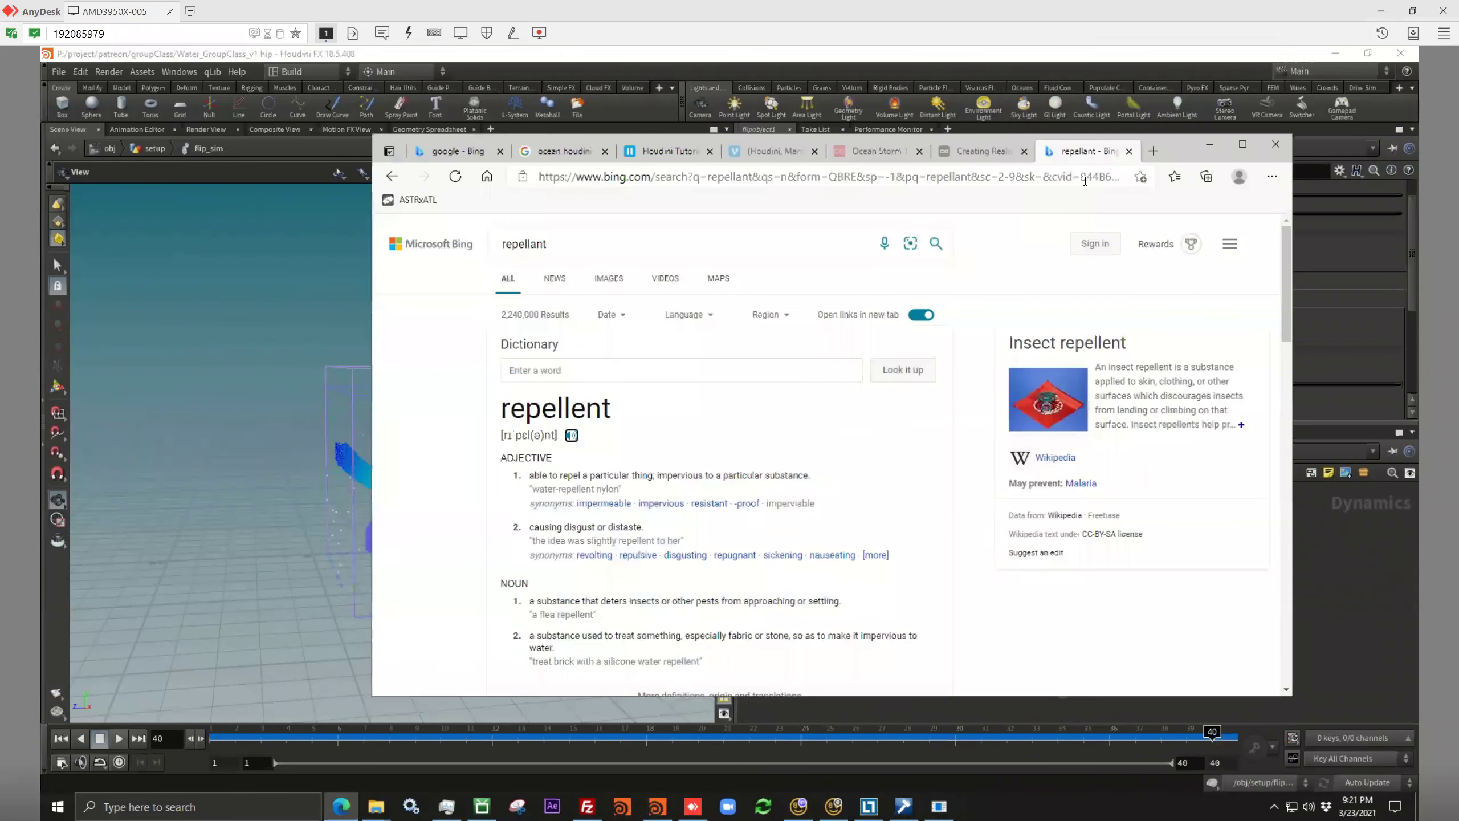
pyautogui.click(1154, 152)
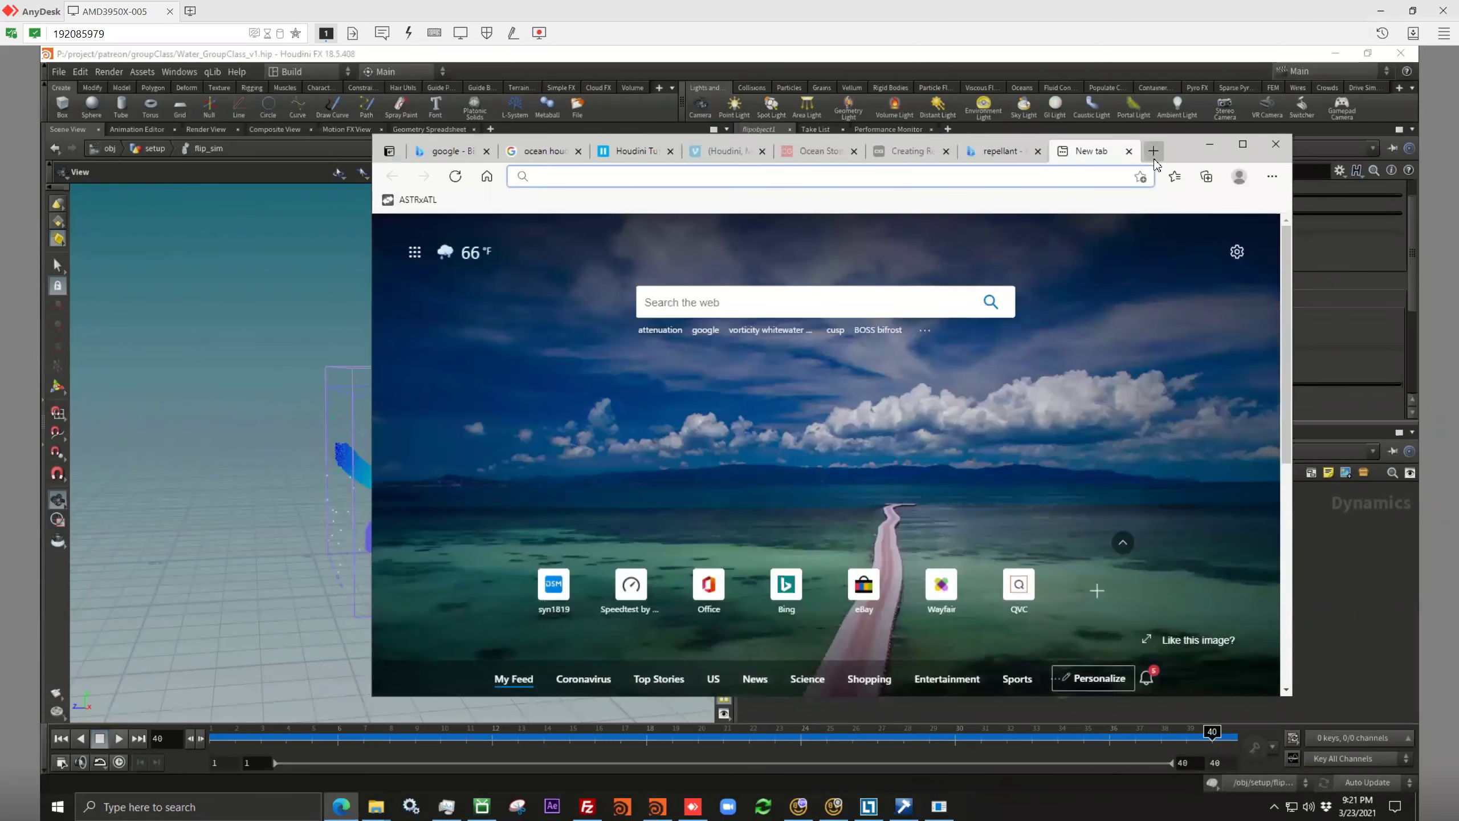
pyautogui.write('vis')
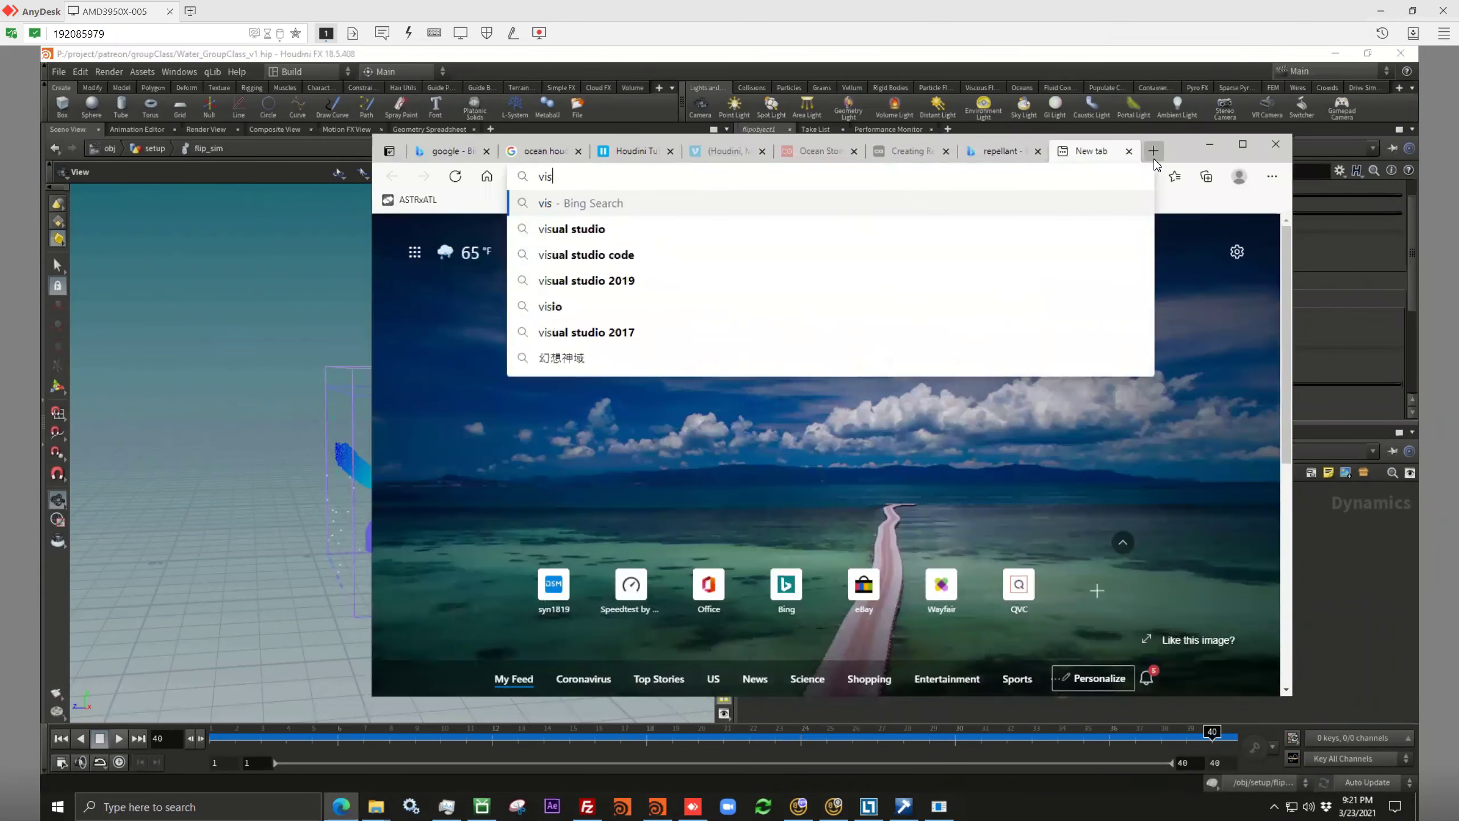
pyautogui.write('co')
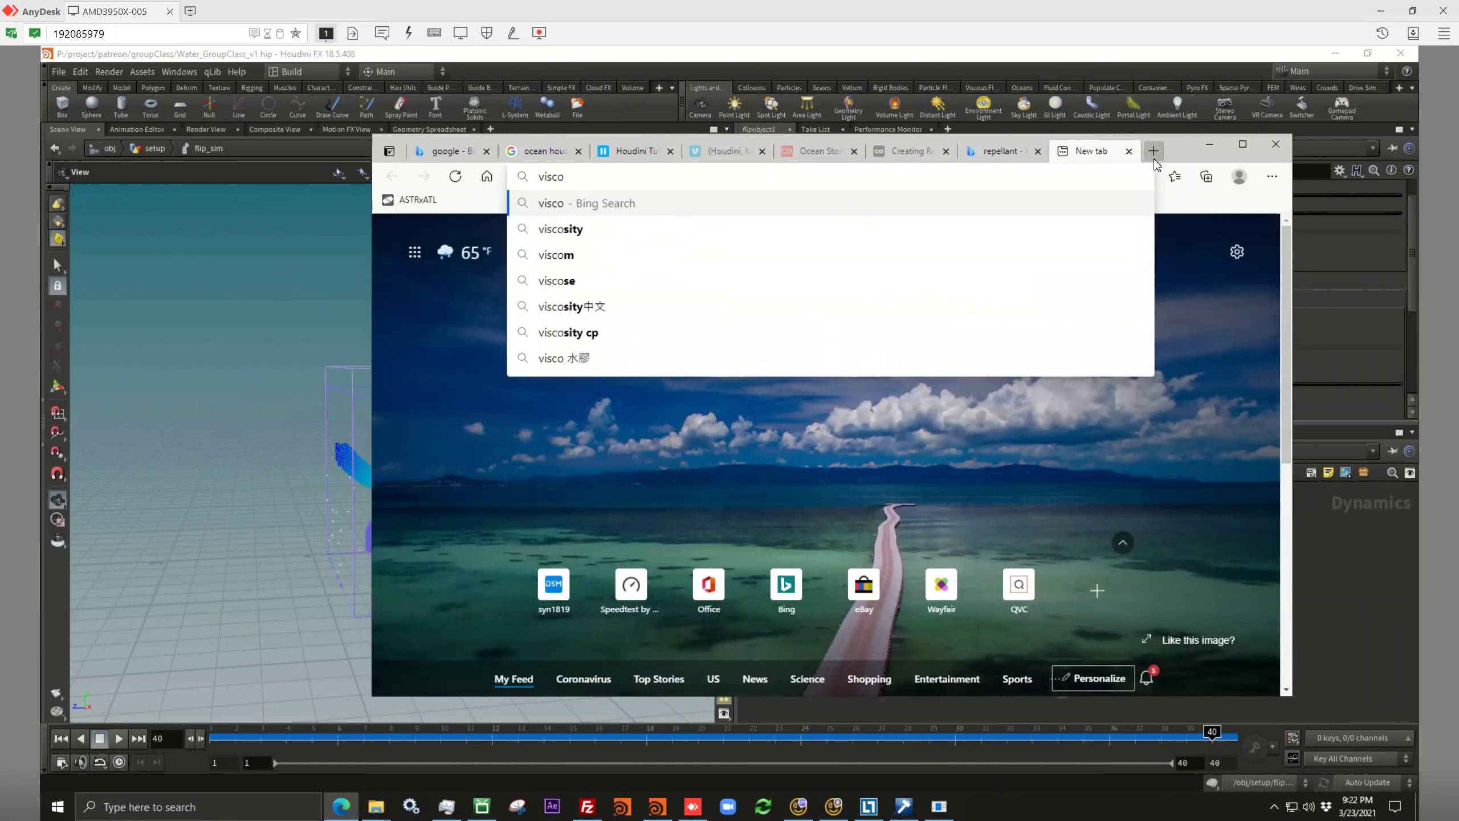
pyautogui.write('sity')
pyautogui.write('rt')
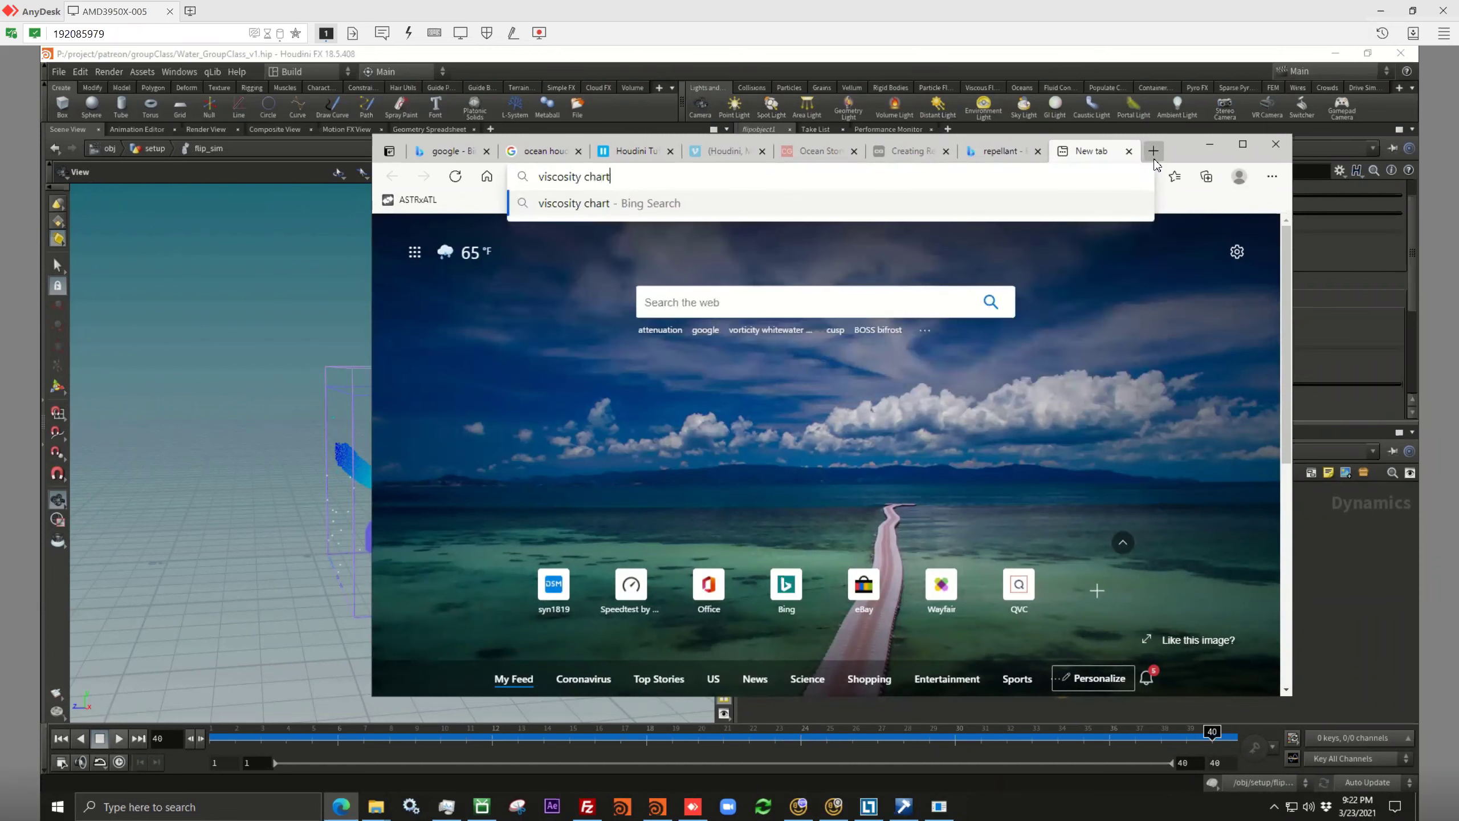
pyautogui.press('Return')
# - View the Viscosity of Liquids Chart (honey 1760 cP, mayonnaise 5000 cP), then minimize Edge
pyautogui.click(537, 520)
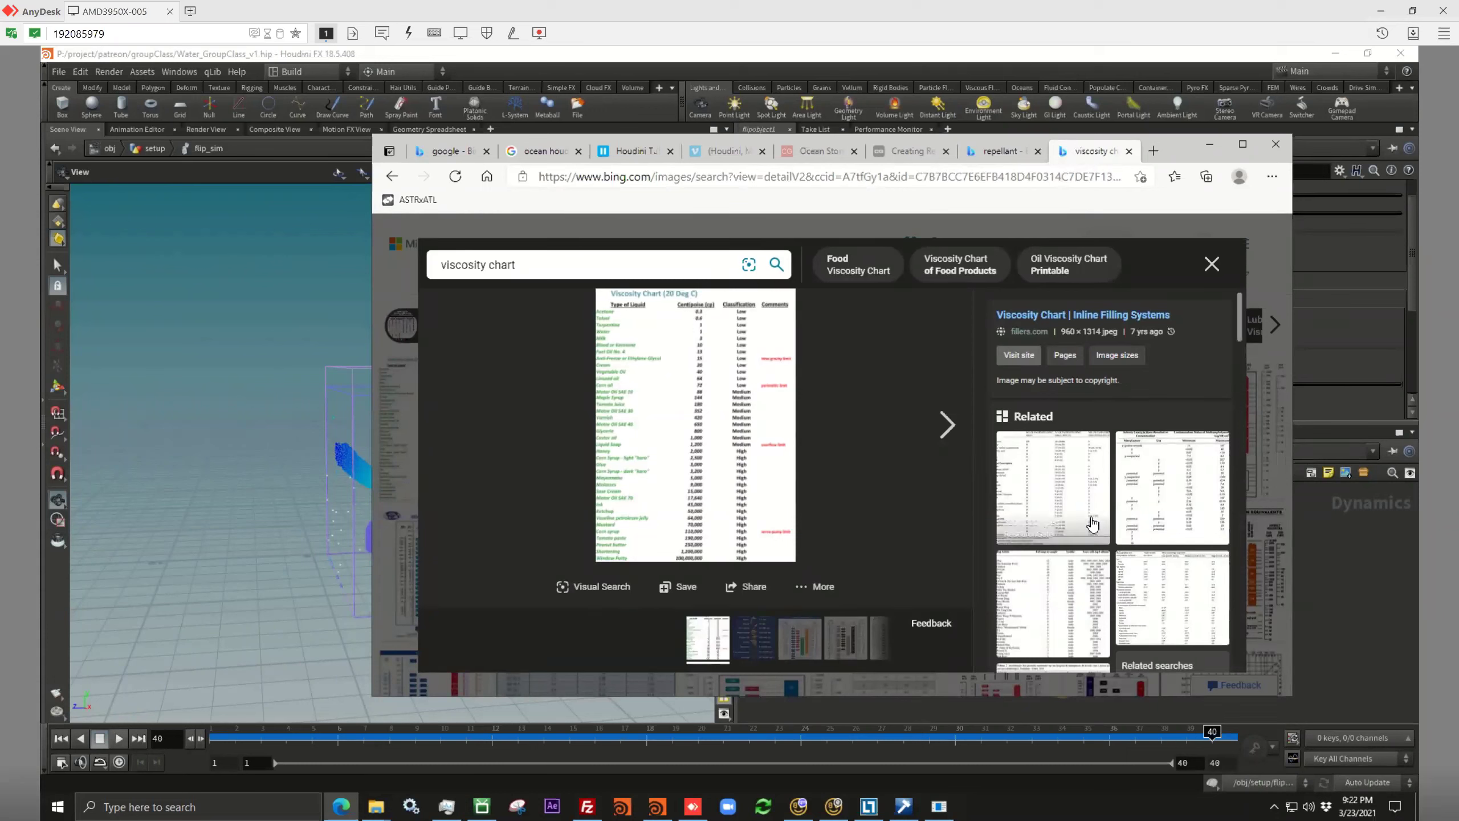
pyautogui.click(1069, 489)
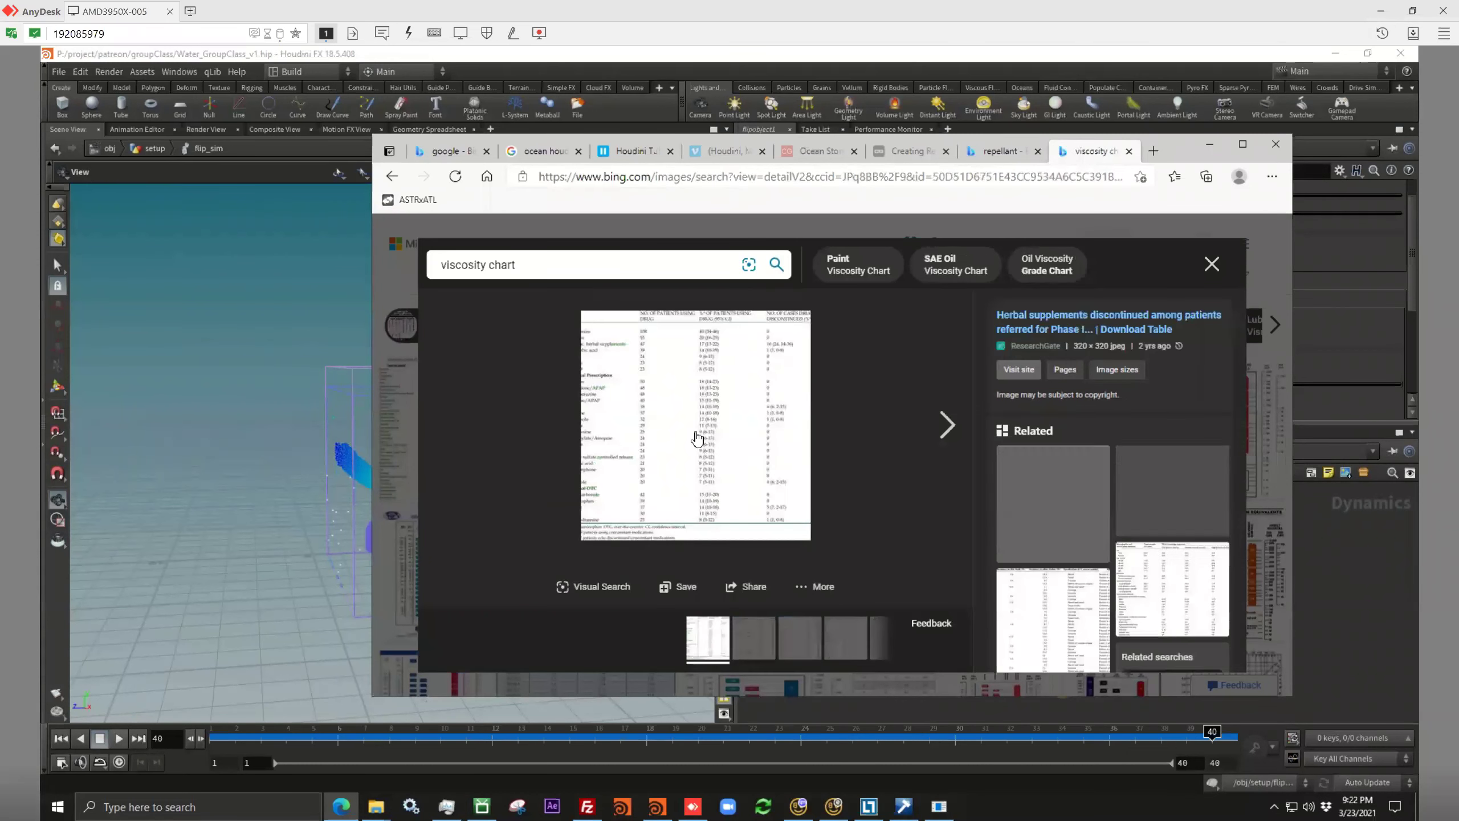
pyautogui.click(1212, 264)
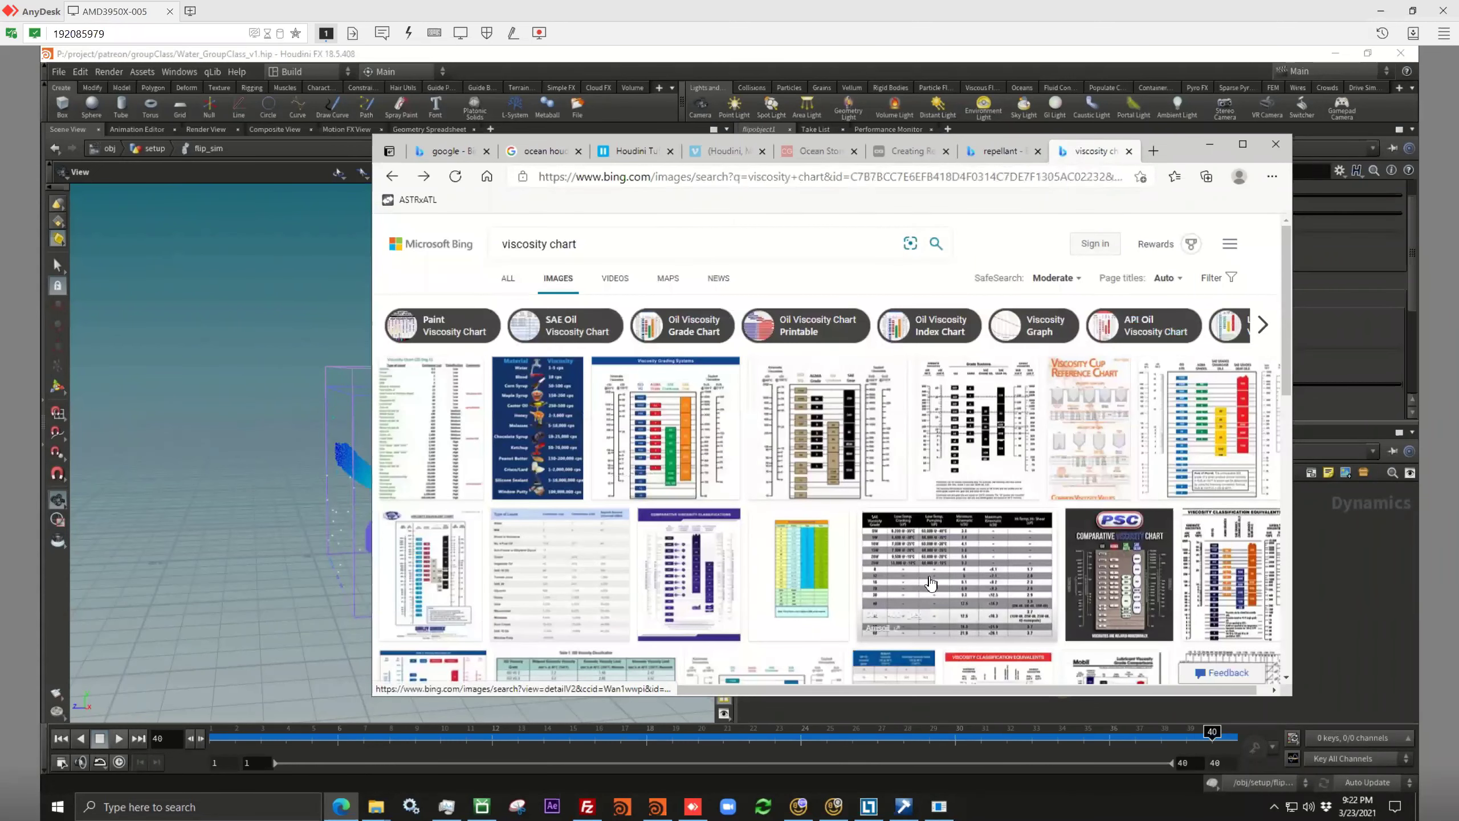
pyautogui.scroll(-5, 803, 508)
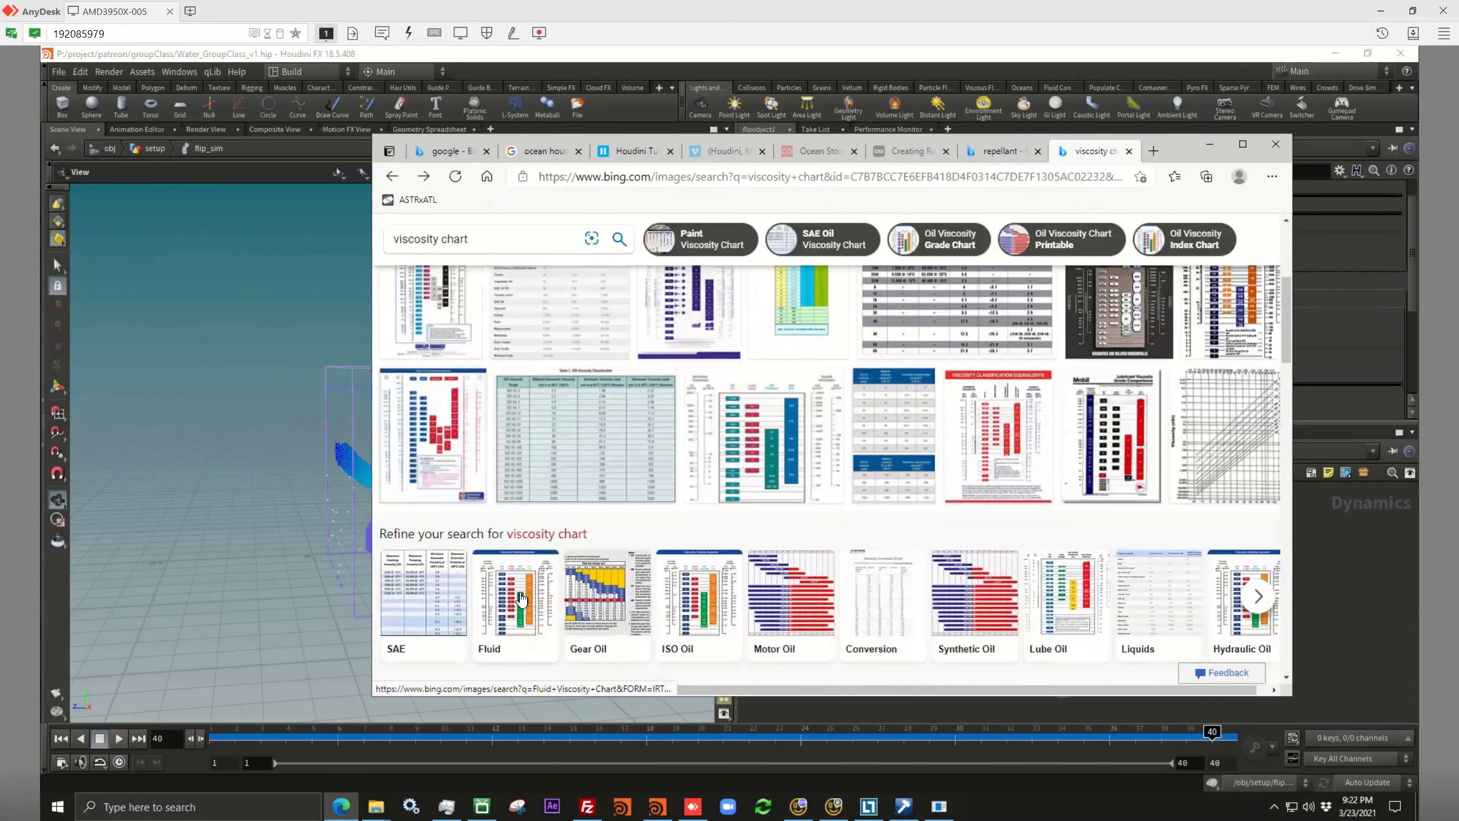
pyautogui.click(1178, 595)
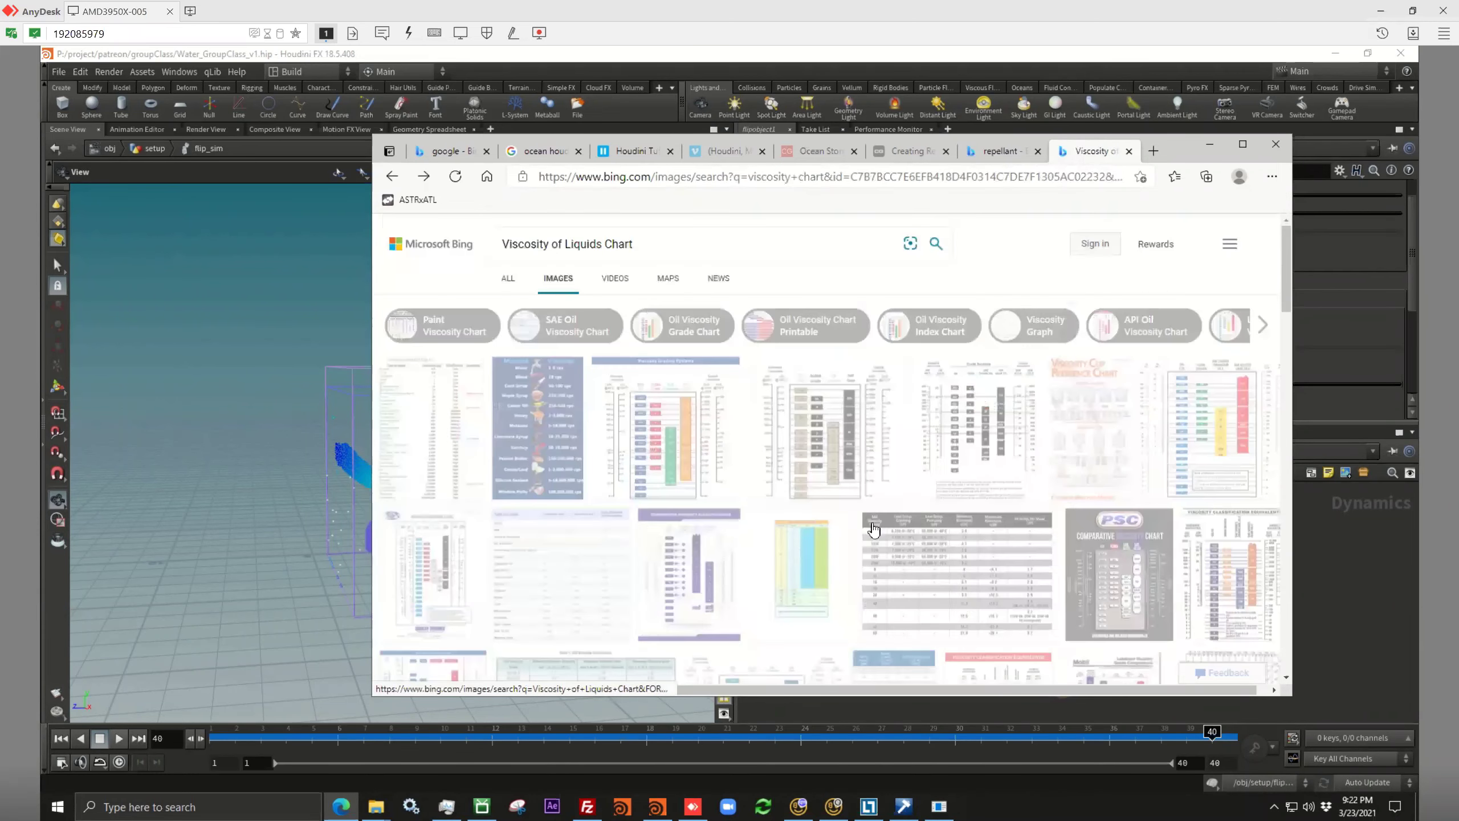
pyautogui.click(718, 571)
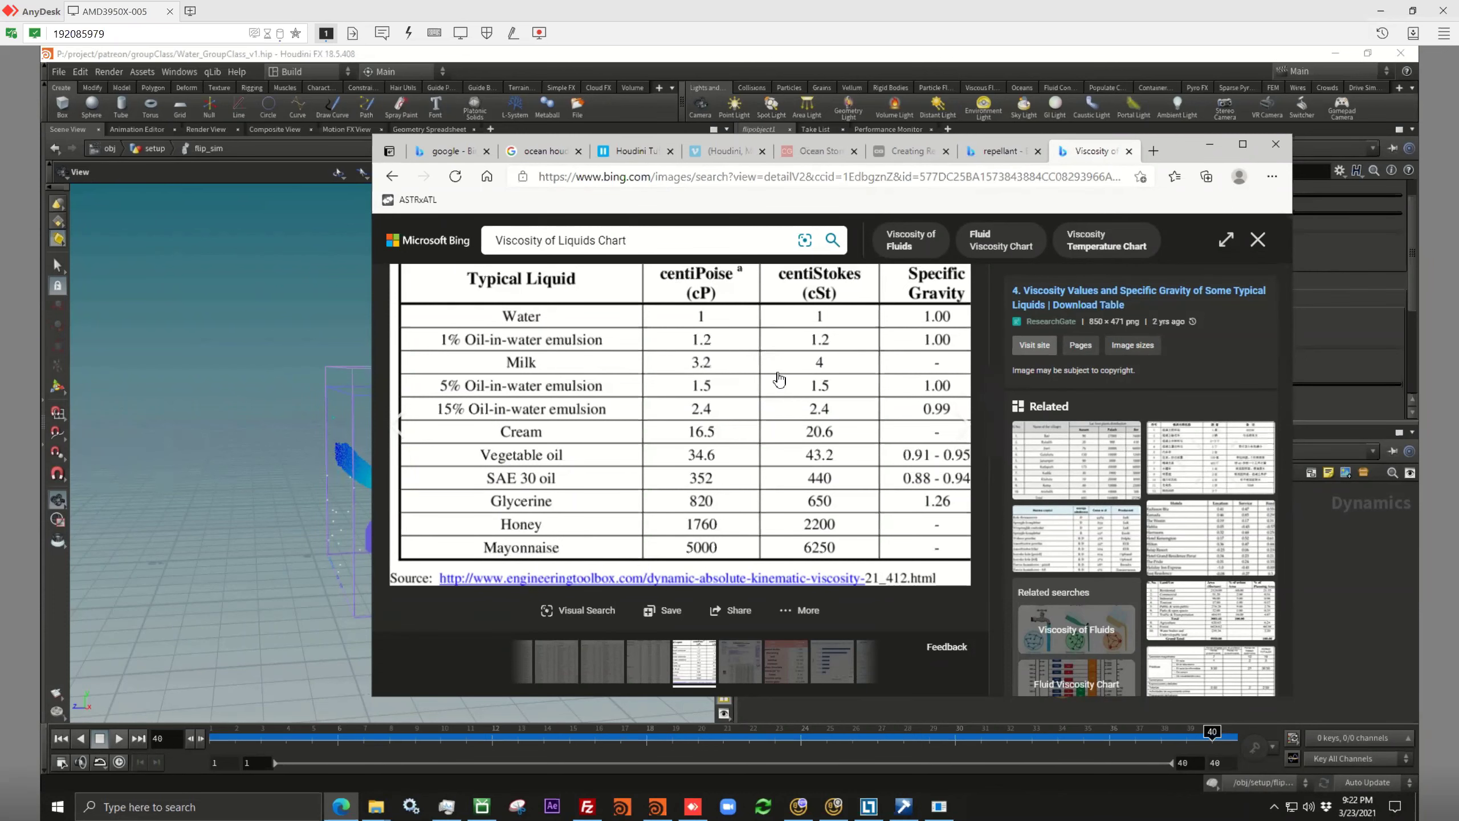
pyautogui.click(1209, 145)
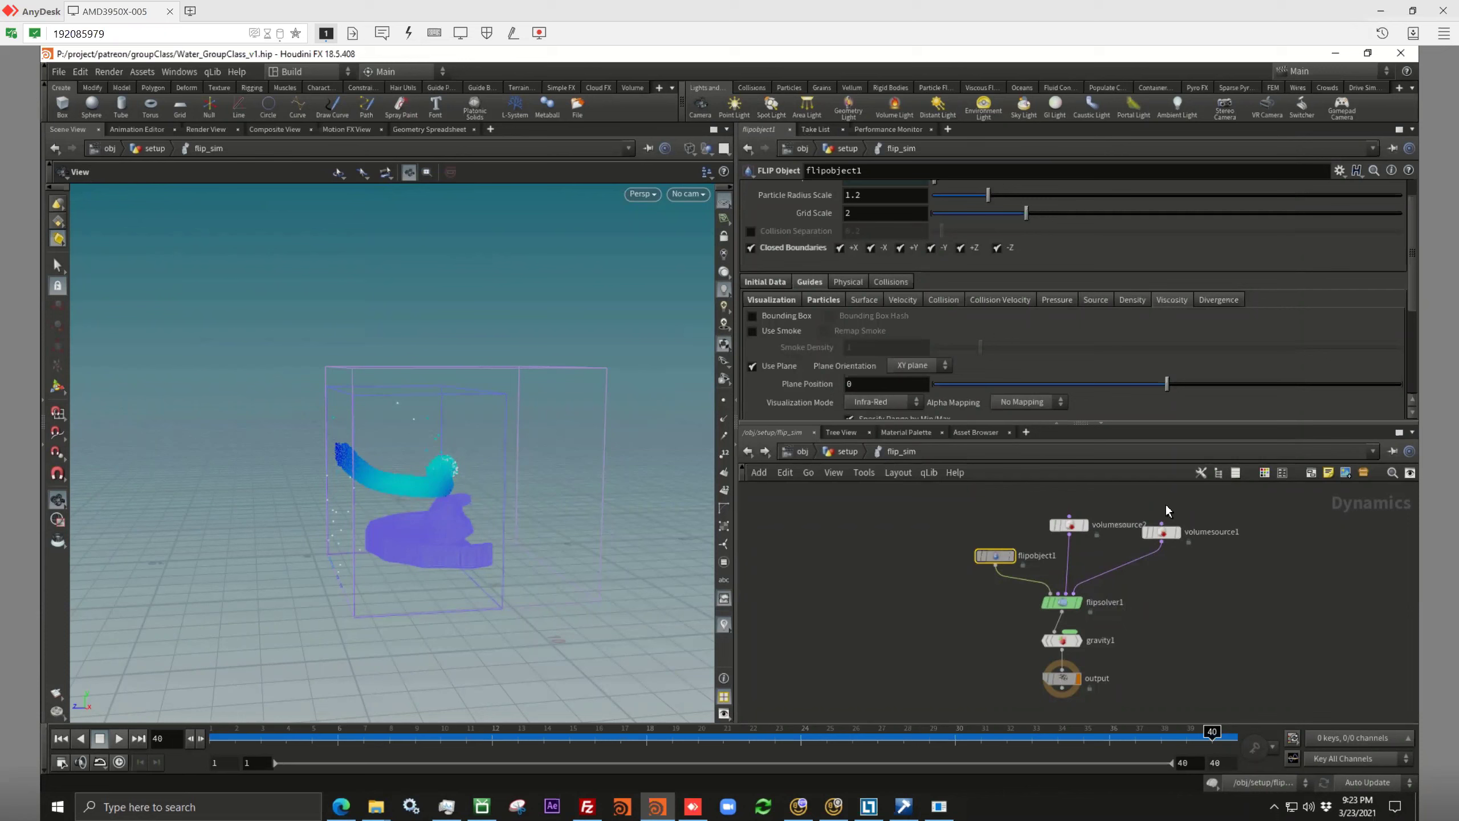
pyautogui.moveTo(464, 479); pyautogui.dragTo(330, 630)
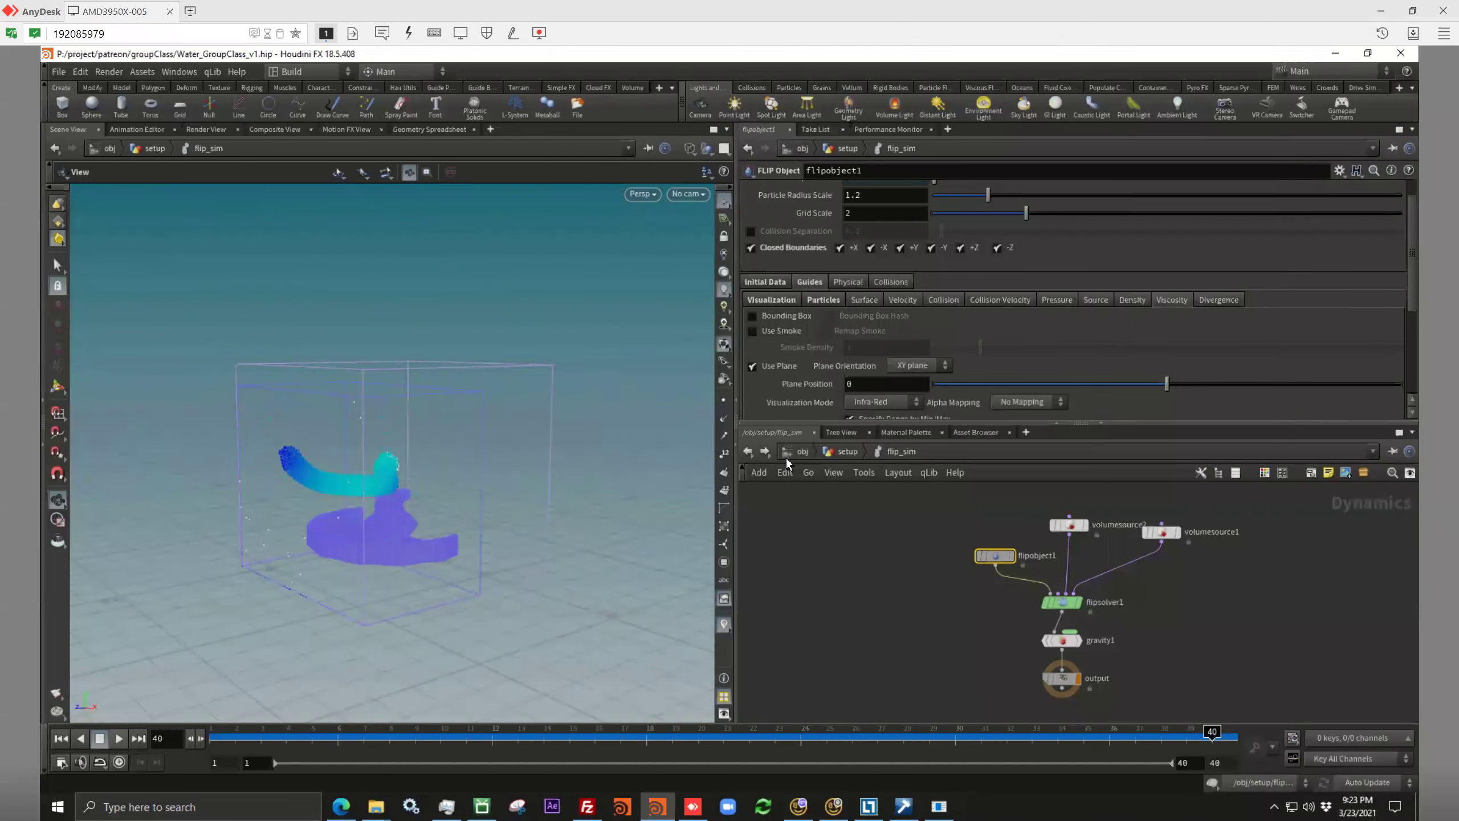
pyautogui.click(752, 454)
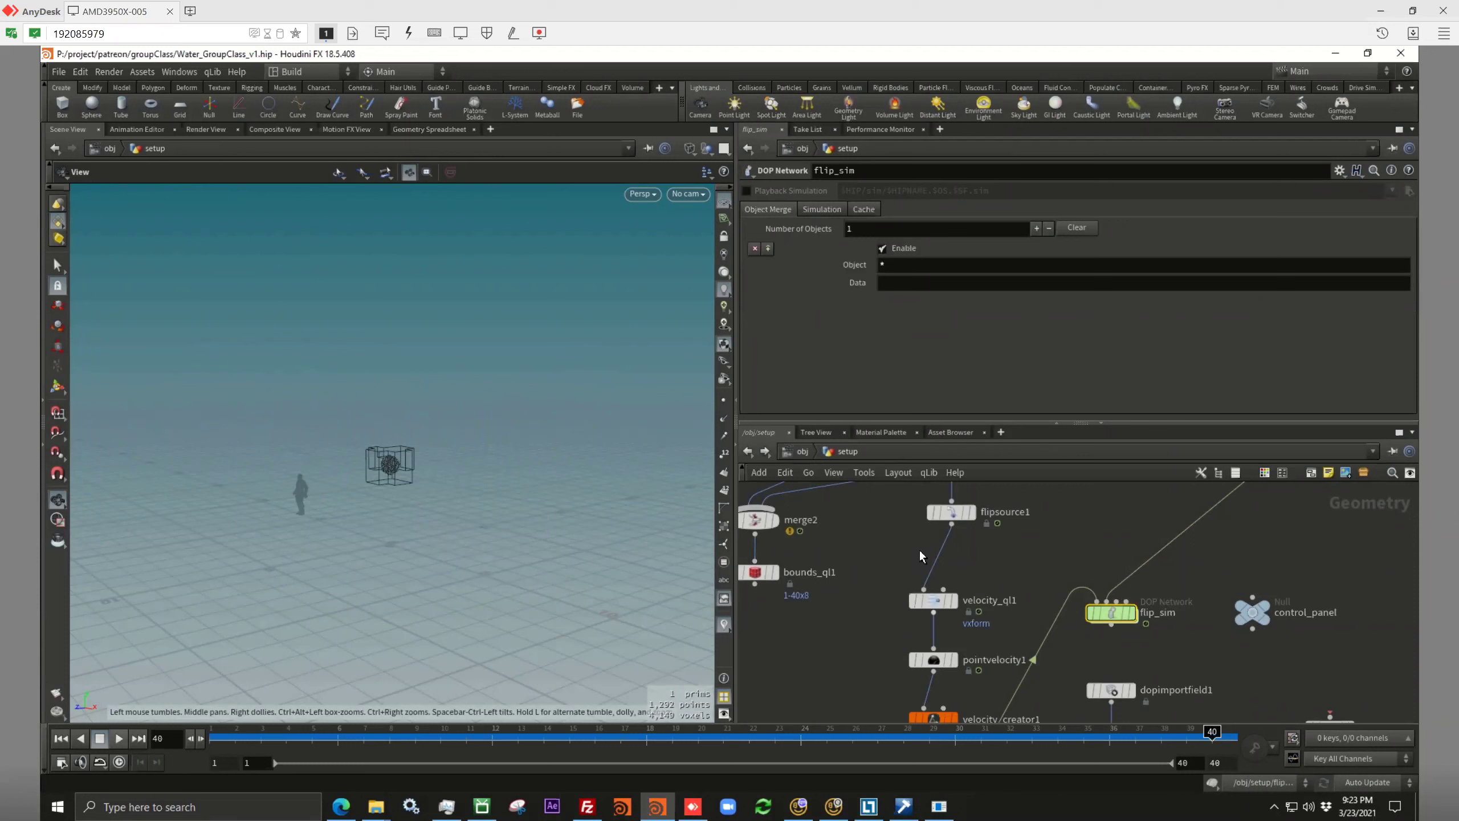
pyautogui.moveTo(906, 631); pyautogui.dragTo(872, 577, button='middle')
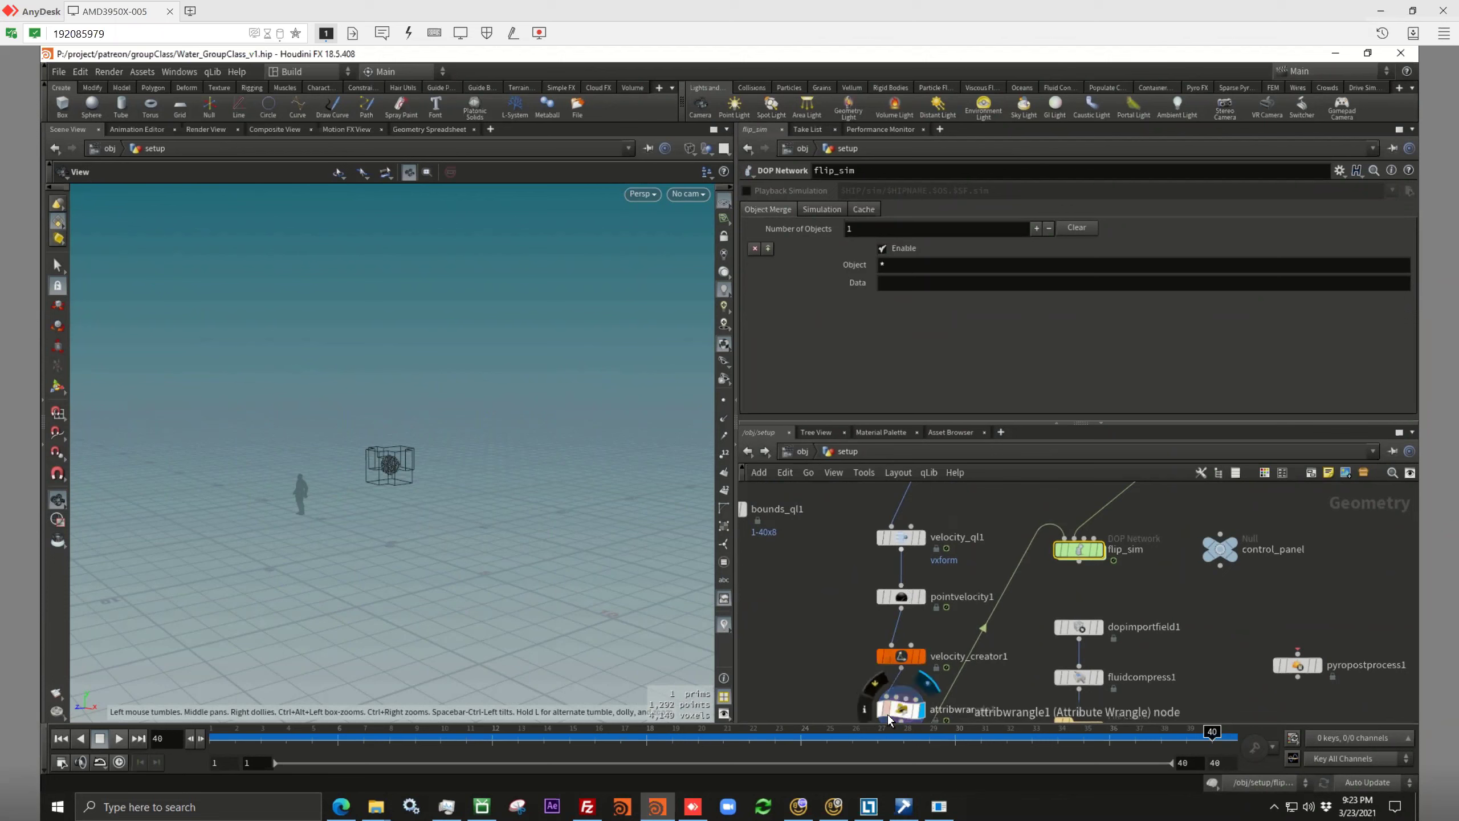
pyautogui.doubleClick(1080, 554)
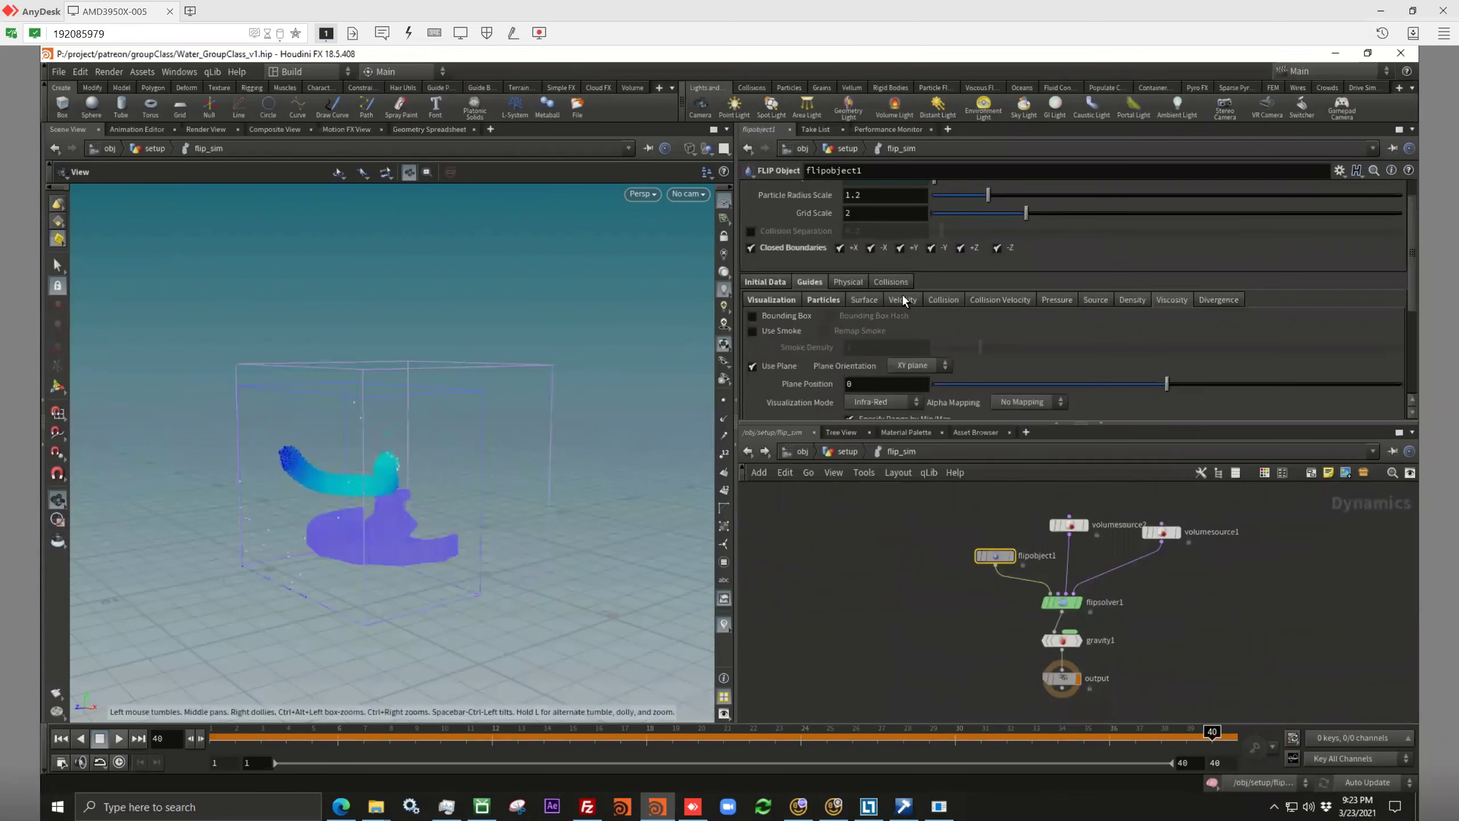
# - Enable Enforce Air Incompressibility under flipsolver1's Volume Limits Air settings
pyautogui.click(904, 299)
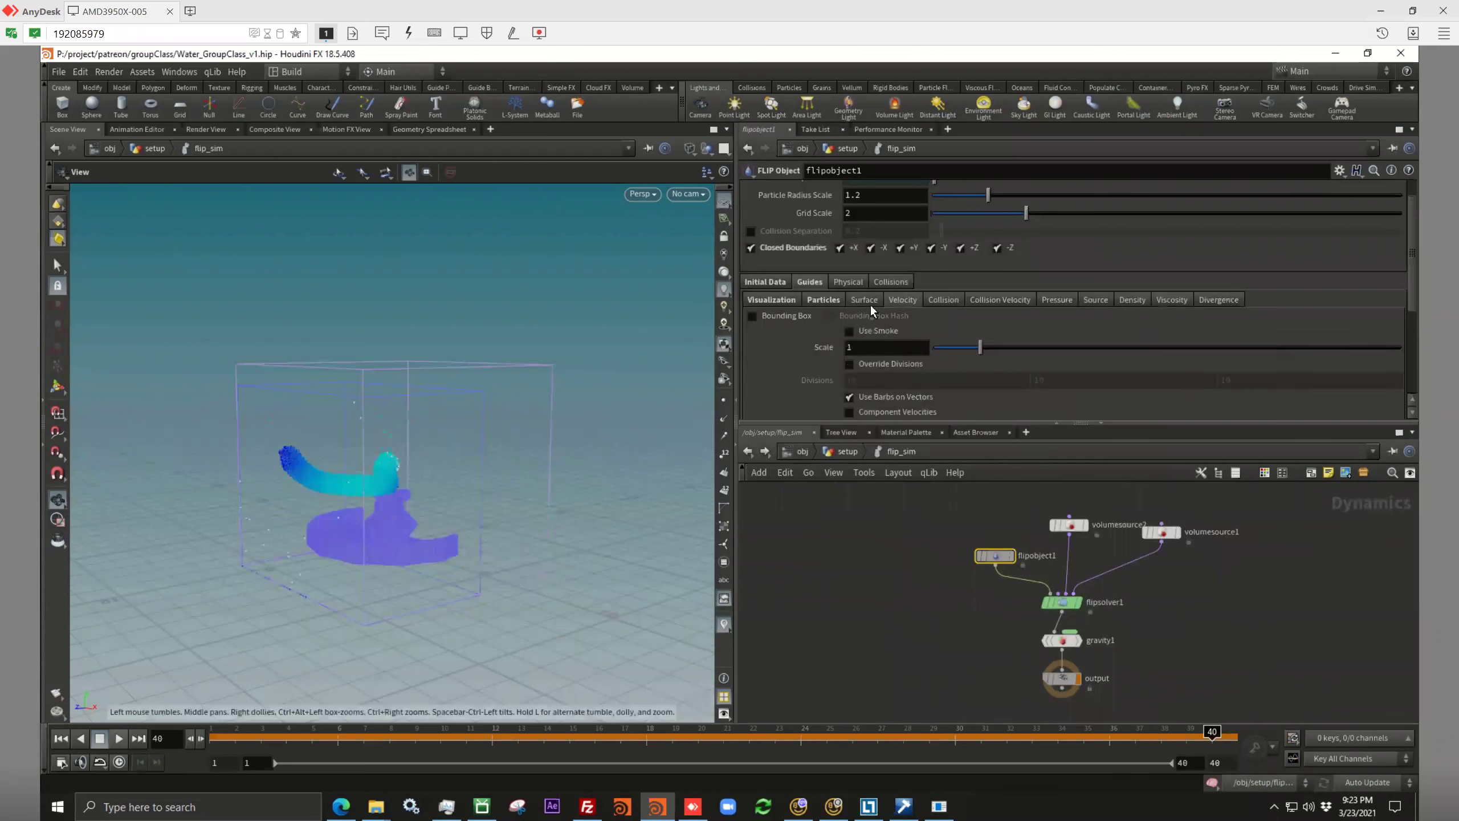
pyautogui.click(1089, 605)
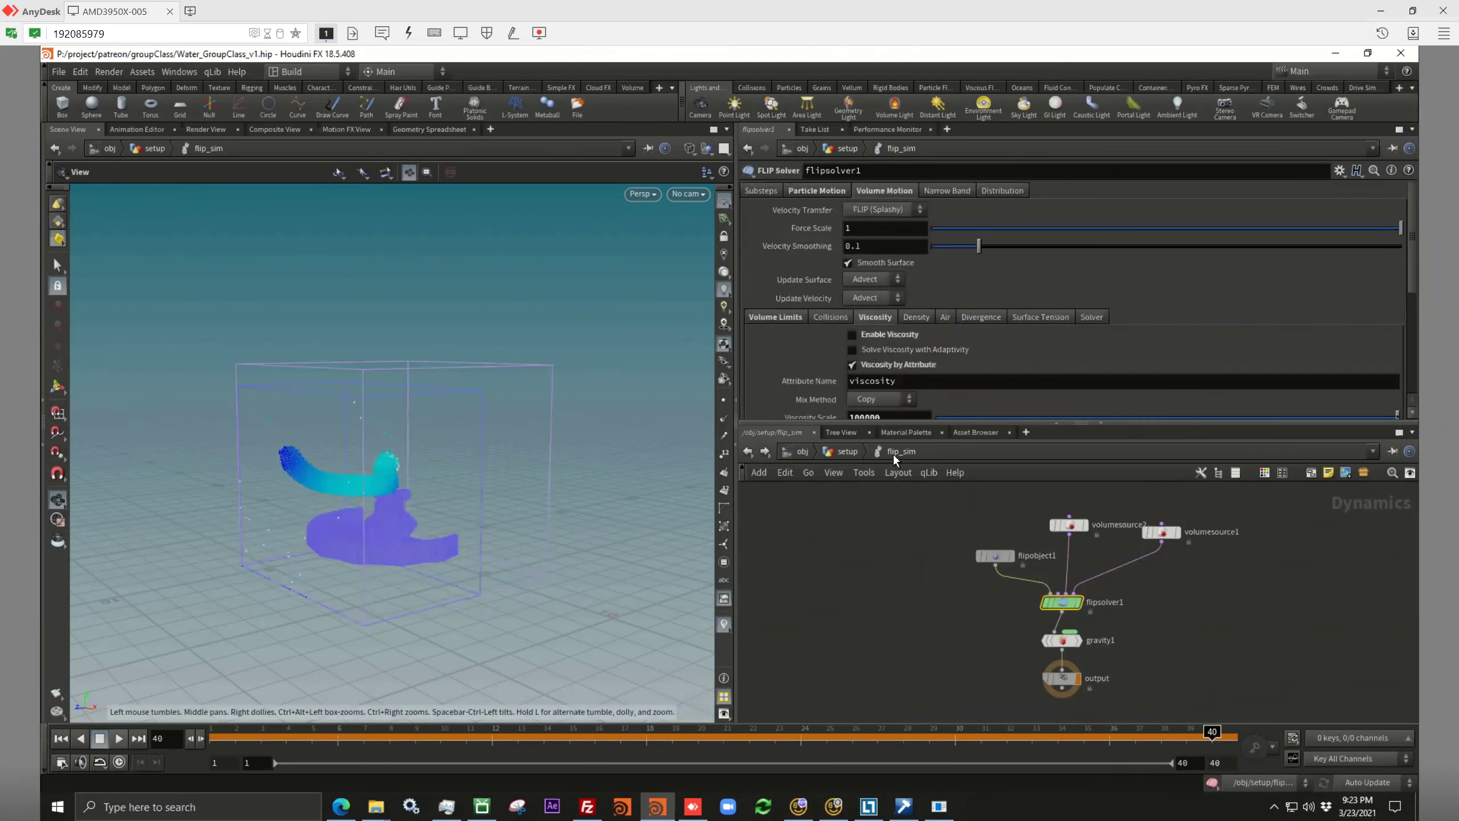
pyautogui.click(922, 318)
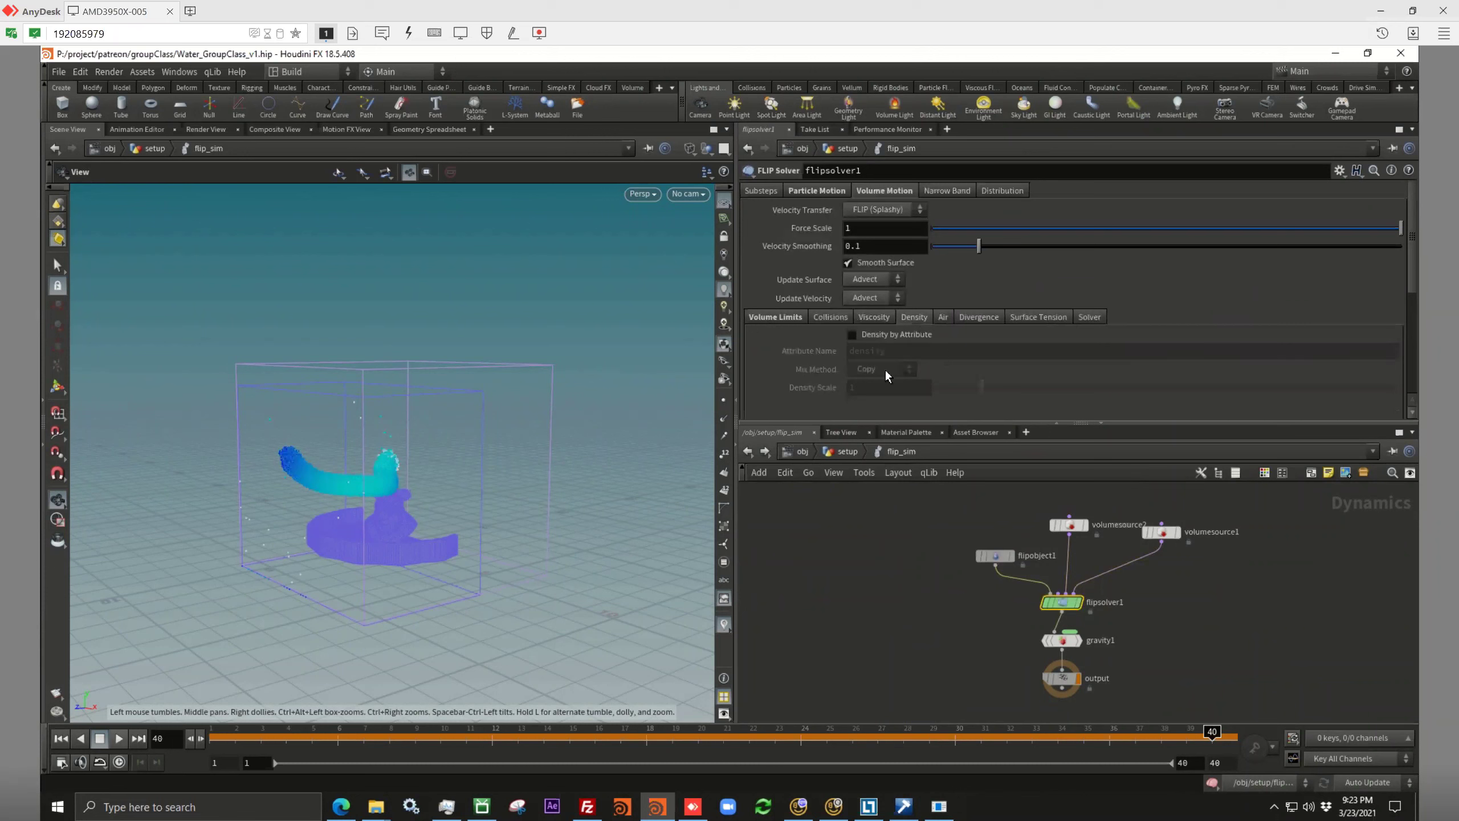
pyautogui.click(941, 317)
pyautogui.click(880, 336)
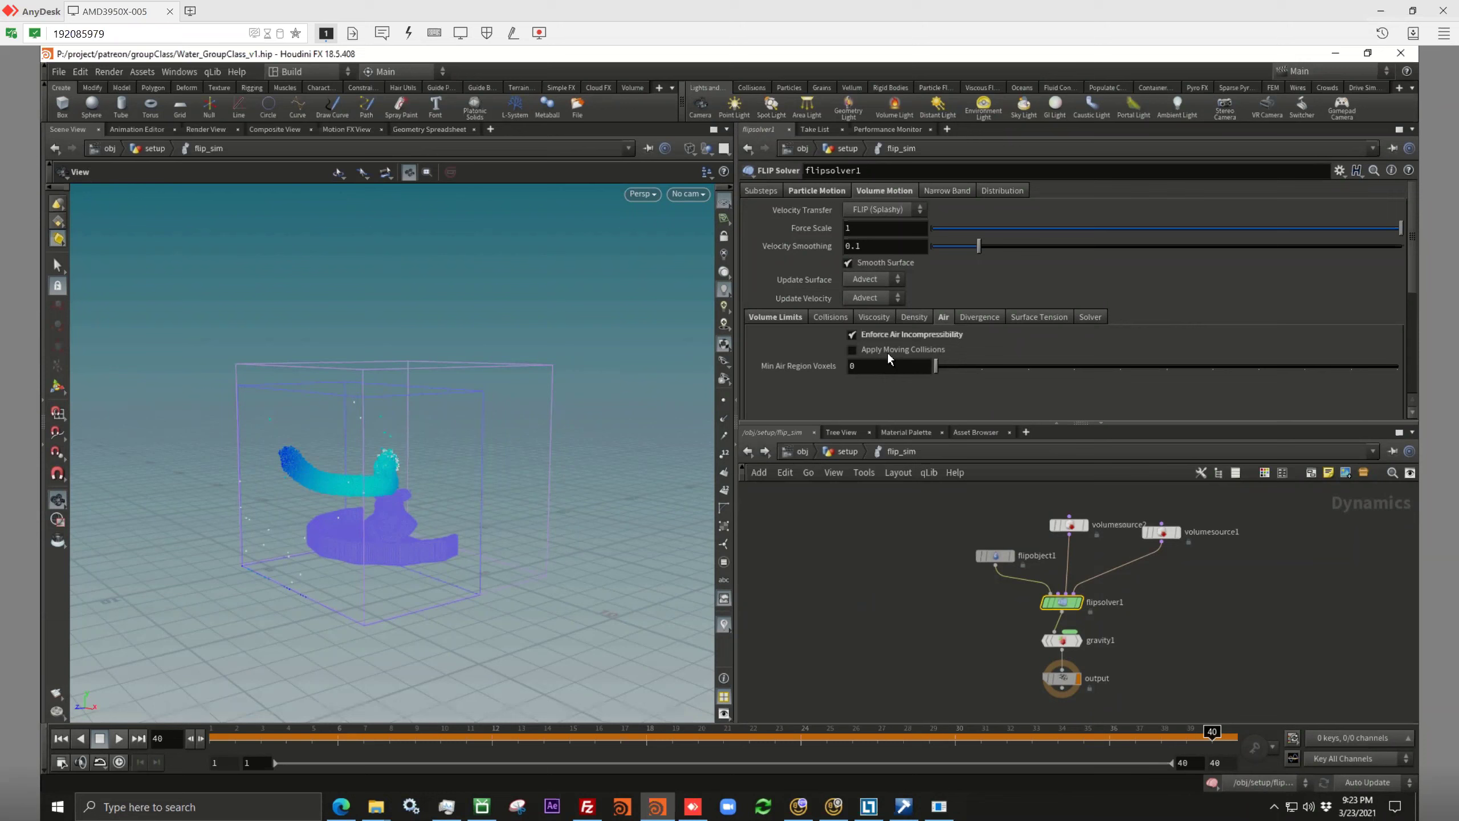
# - Snip the Houdini viewport with Snipping Tool and sketch a blue stroke on it
pyautogui.click(482, 804)
pyautogui.click(651, 219)
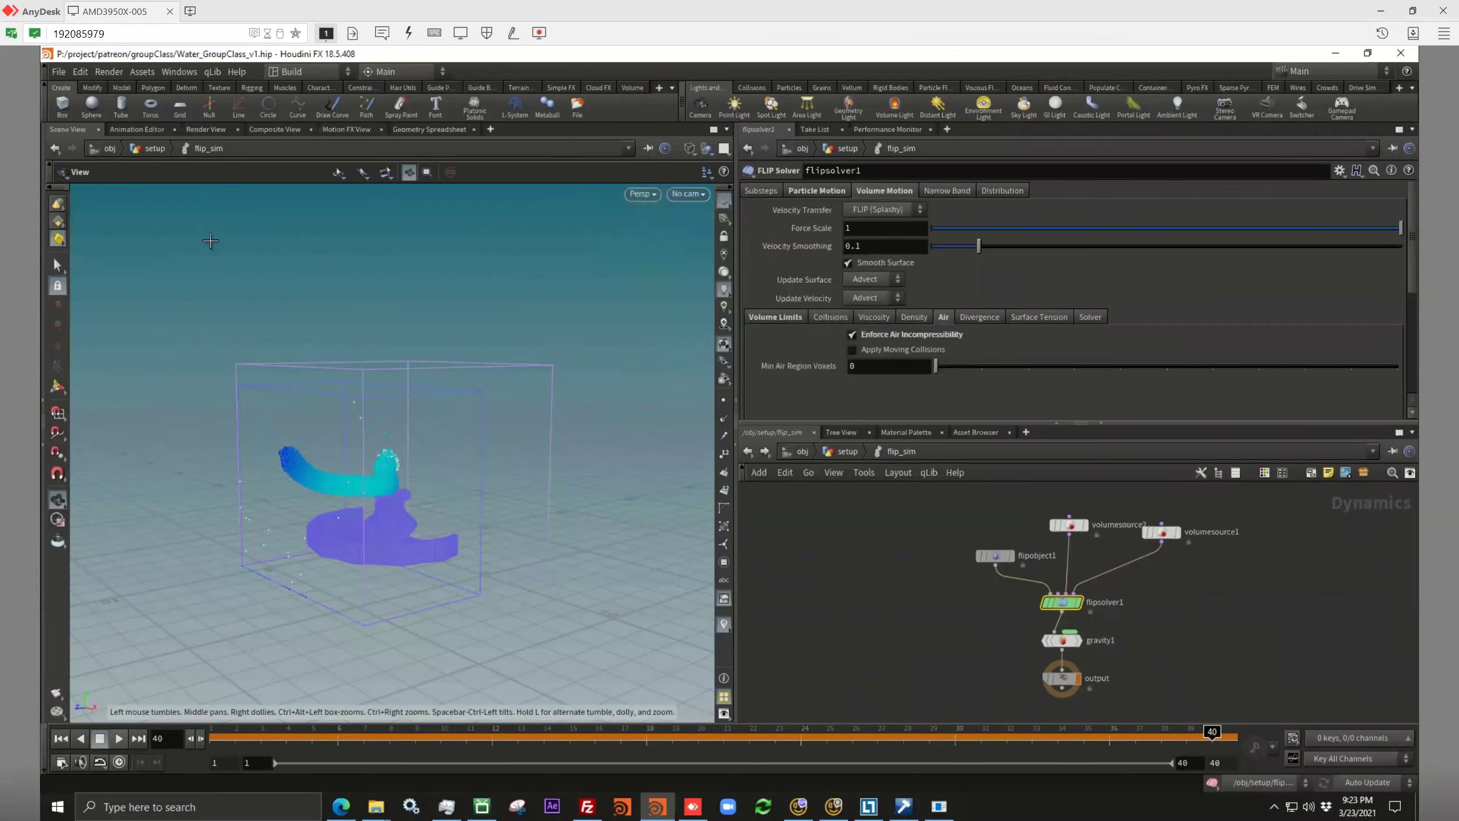
pyautogui.moveTo(194, 224); pyautogui.dragTo(653, 697)
pyautogui.moveTo(350, 347)
pyautogui.mouseDown()
pyautogui.moveTo(379, 330)
pyautogui.moveTo(434, 337)
pyautogui.mouseUp()
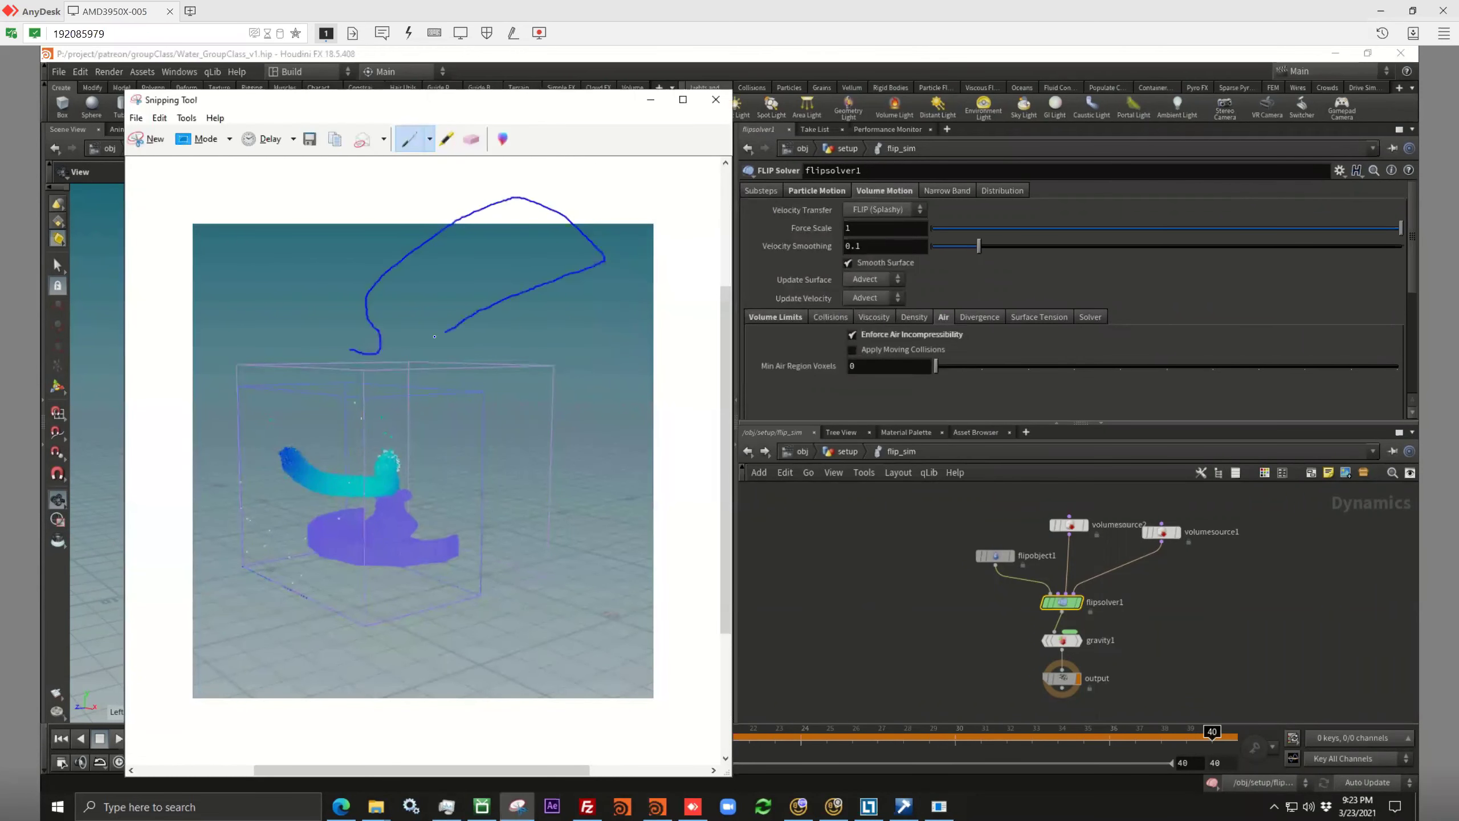
# - Erase the first stroke and draw a blue outline of fluid pouring down into the box
pyautogui.click(470, 139)
pyautogui.click(459, 218)
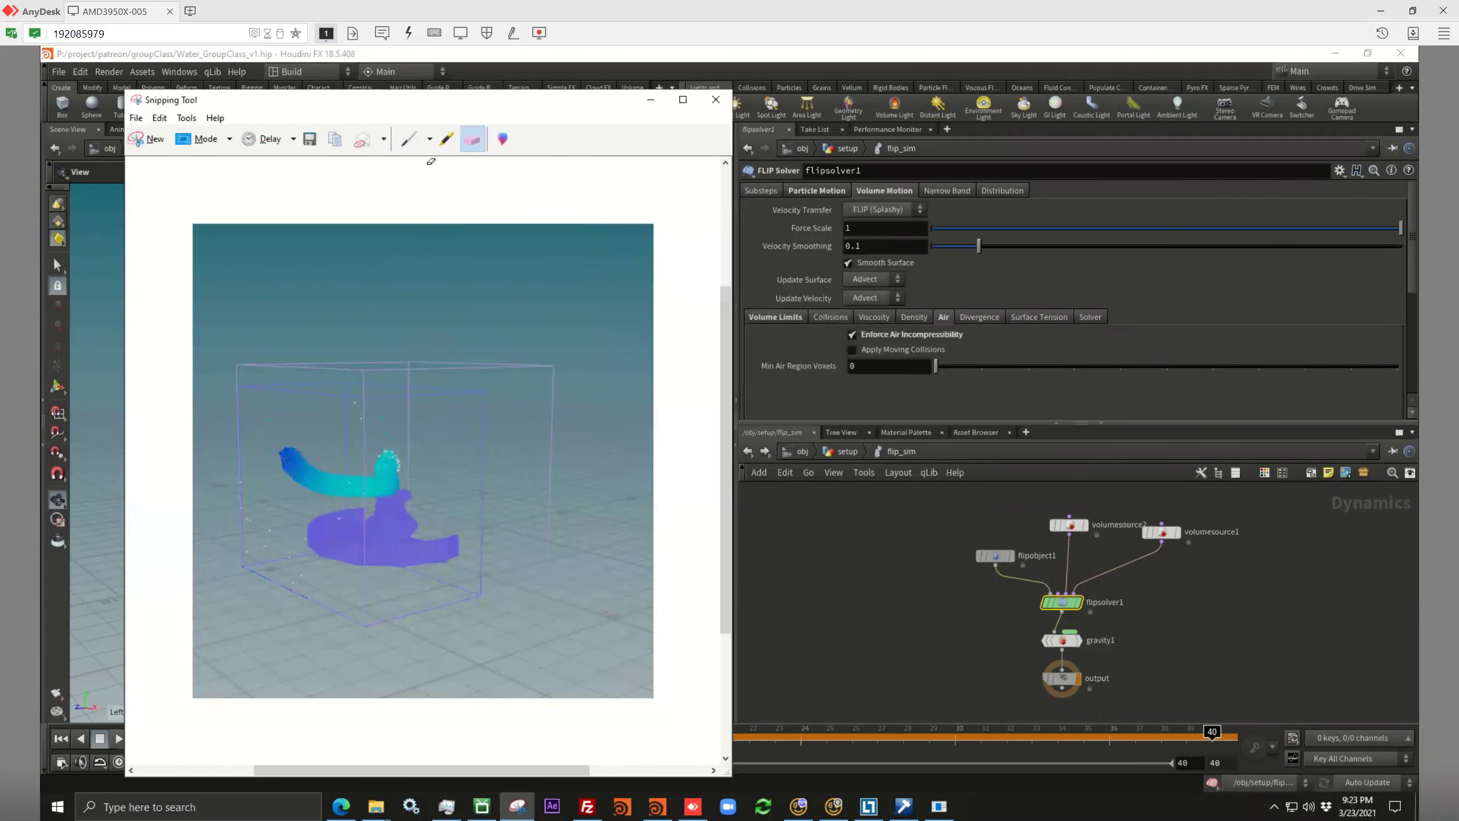
pyautogui.click(406, 143)
pyautogui.moveTo(403, 336); pyautogui.dragTo(575, 262)
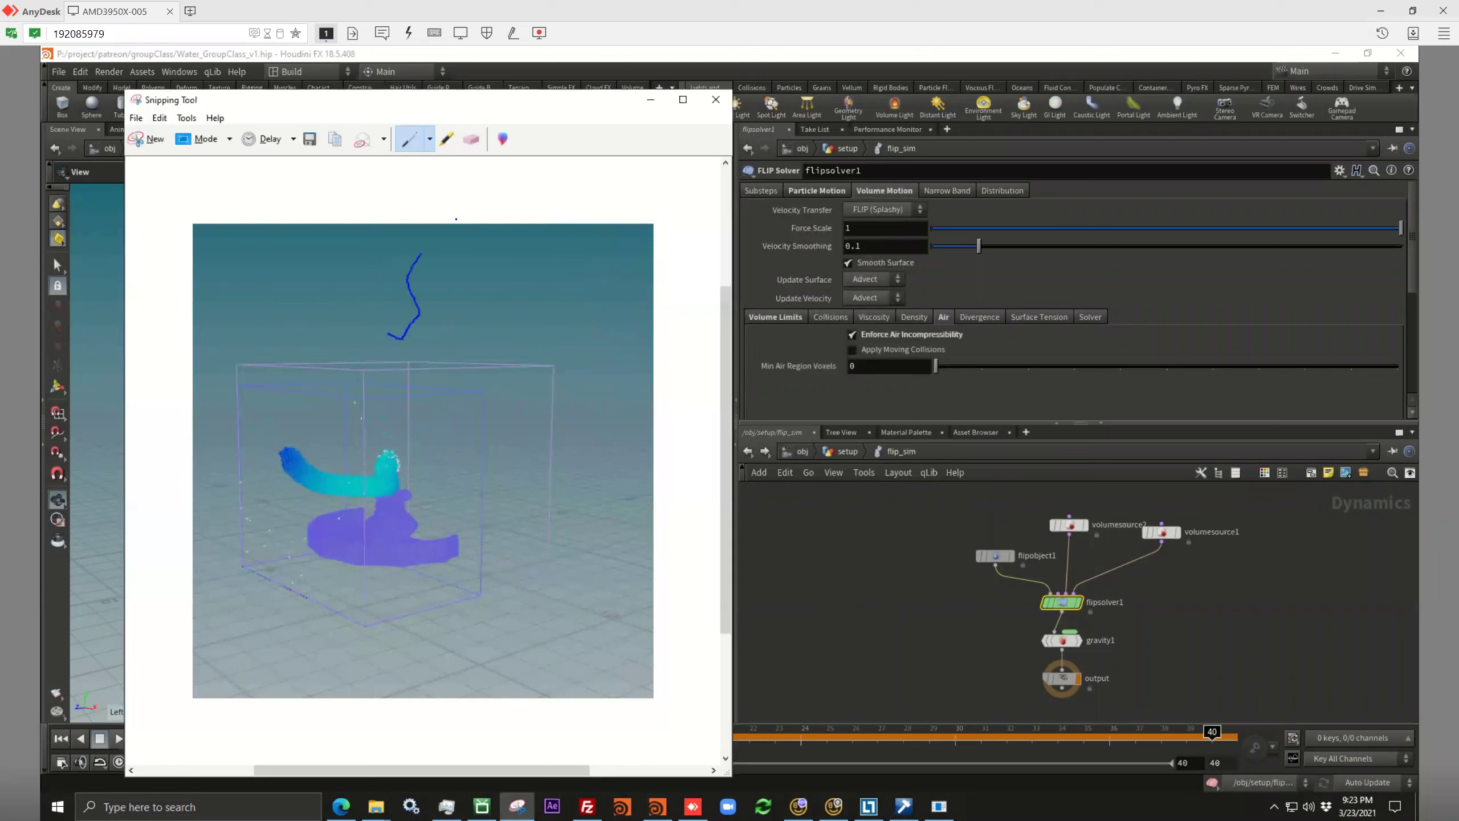
pyautogui.moveTo(515, 324); pyautogui.dragTo(432, 358)
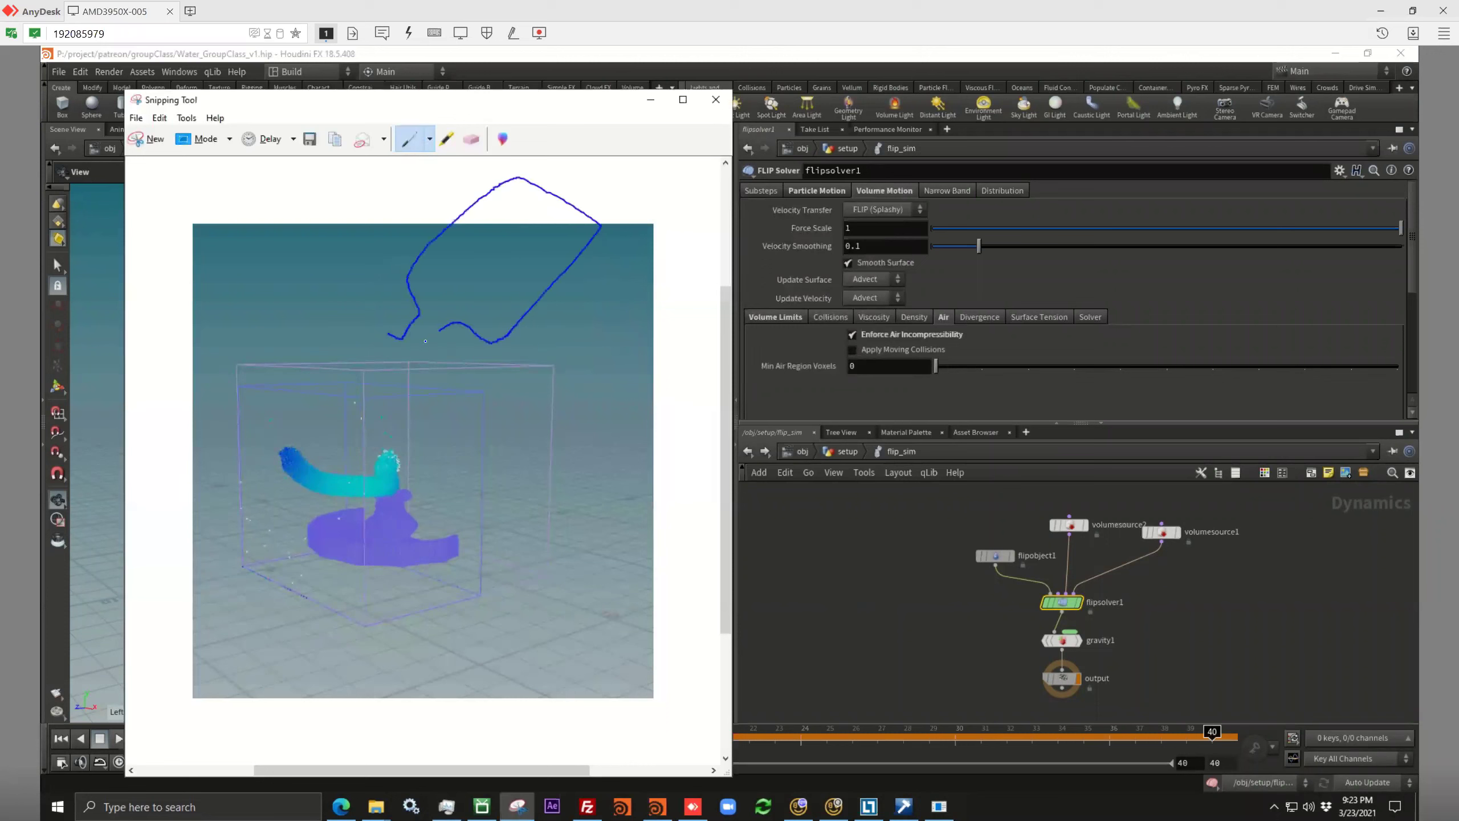
pyautogui.moveTo(570, 237)
pyautogui.mouseDown()
pyautogui.moveTo(395, 343)
pyautogui.moveTo(423, 499)
pyautogui.moveTo(430, 355)
pyautogui.moveTo(472, 337)
pyautogui.moveTo(454, 262)
pyautogui.moveTo(438, 263)
pyautogui.mouseUp()
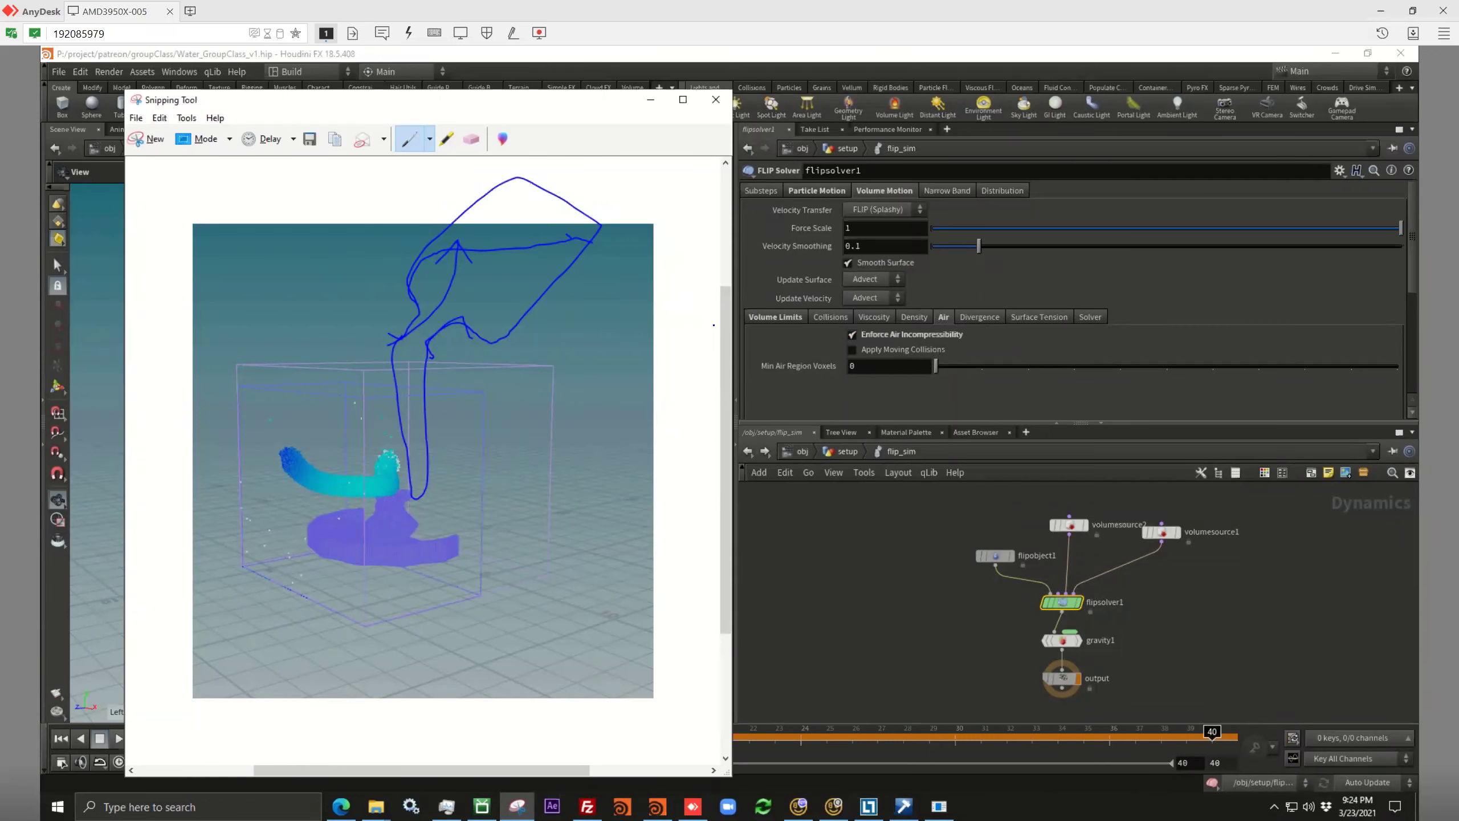
# - Close the snip without saving and show flipsolver1's divergence settings
pyautogui.click(716, 99)
pyautogui.click(488, 449)
pyautogui.click(984, 320)
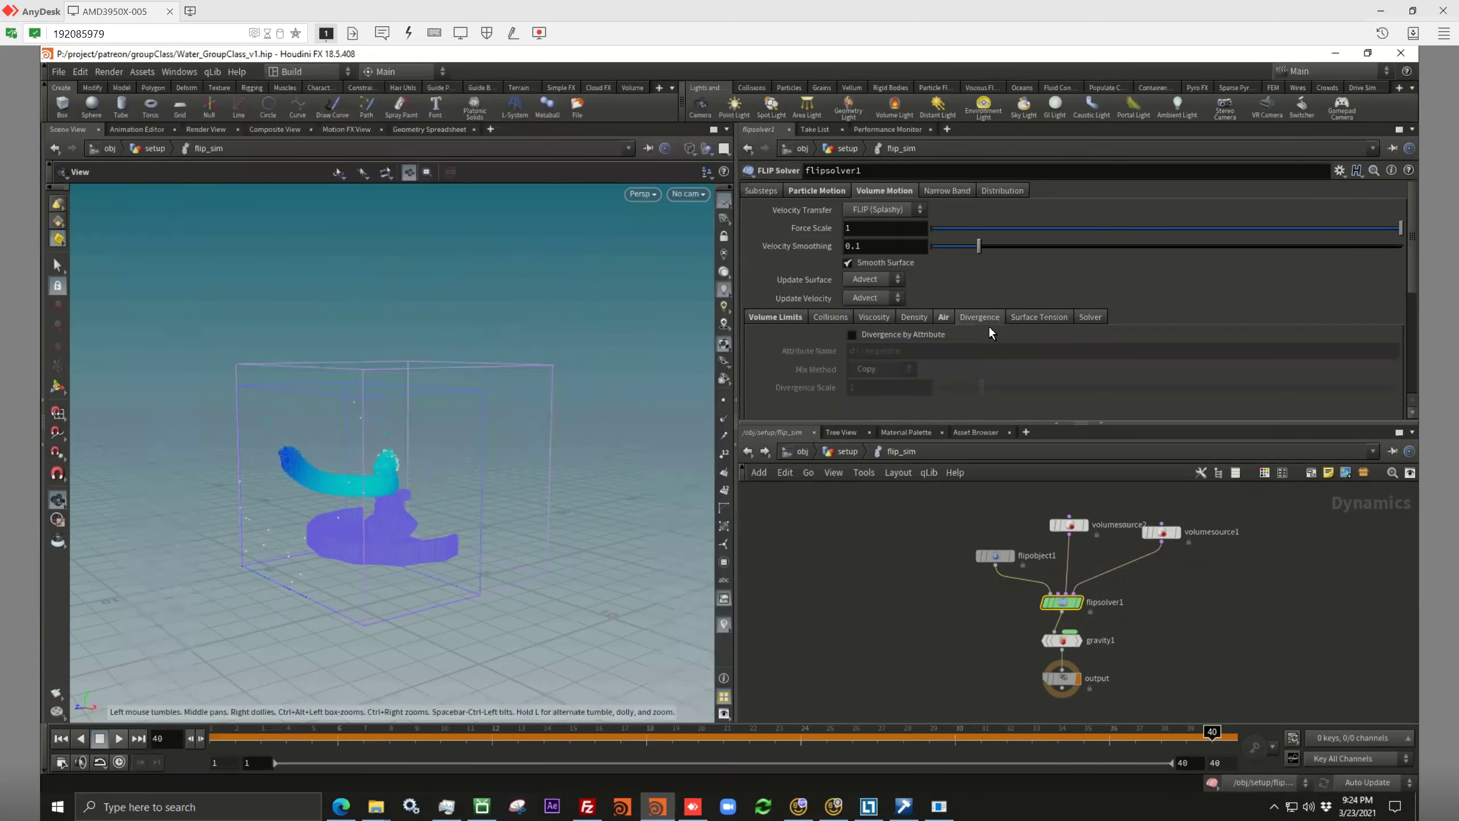
# - Turn on Solve Pressure with Adaptivity and Use OpenCL in flipsolver1's Solver settings
pyautogui.click(1036, 325)
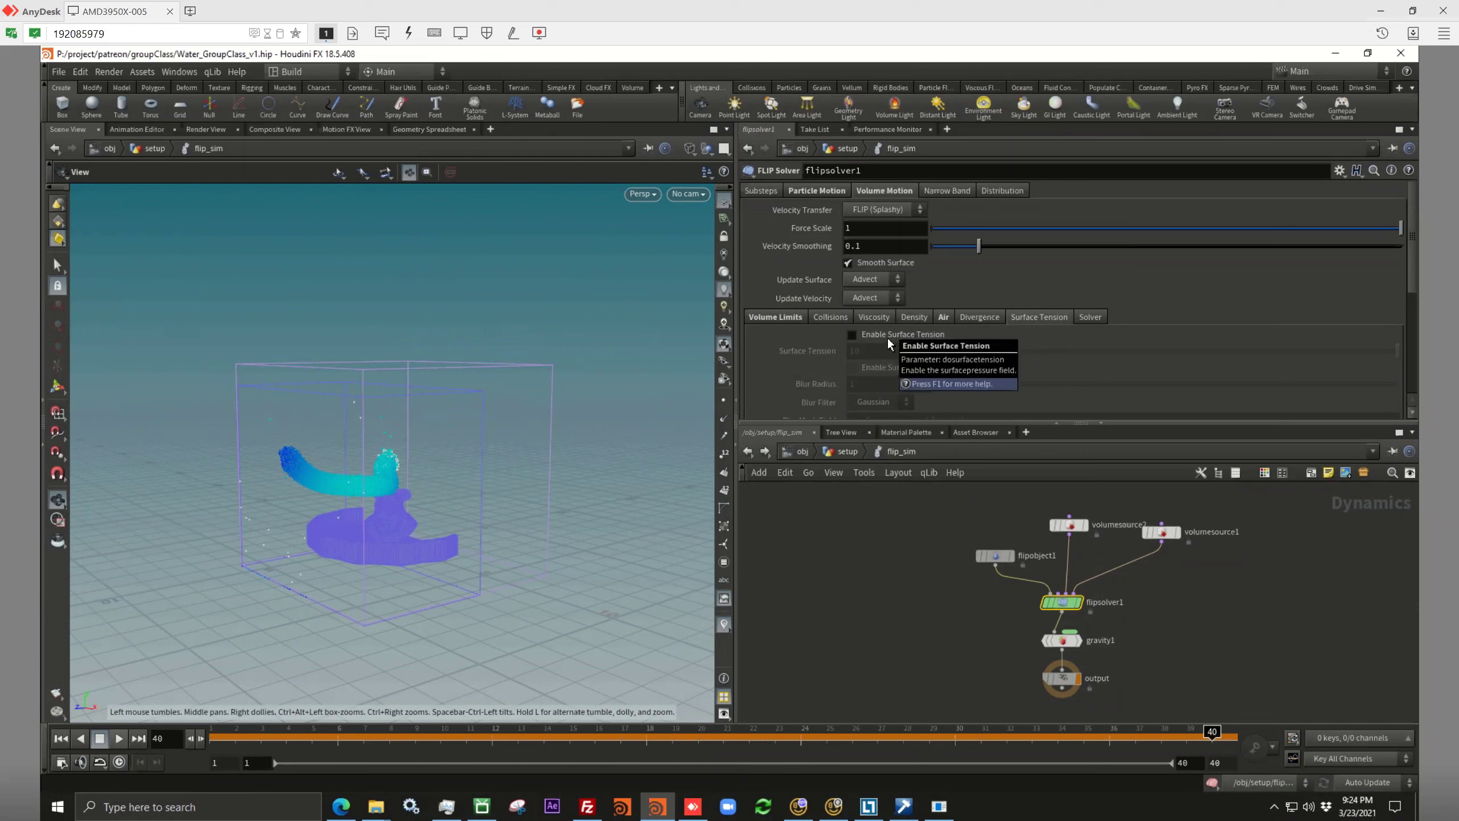
pyautogui.click(1089, 317)
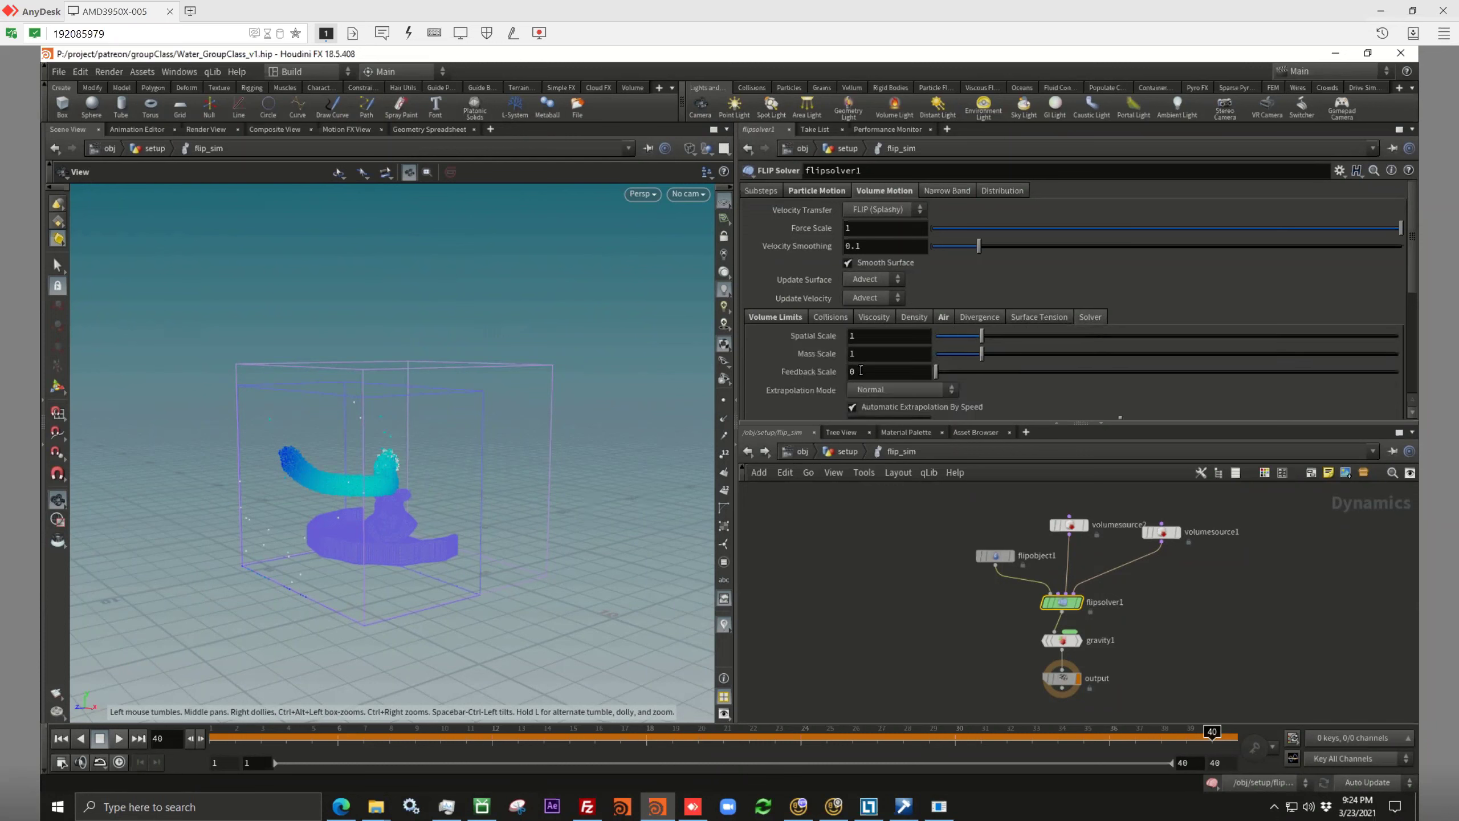
pyautogui.scroll(-3, 805, 392)
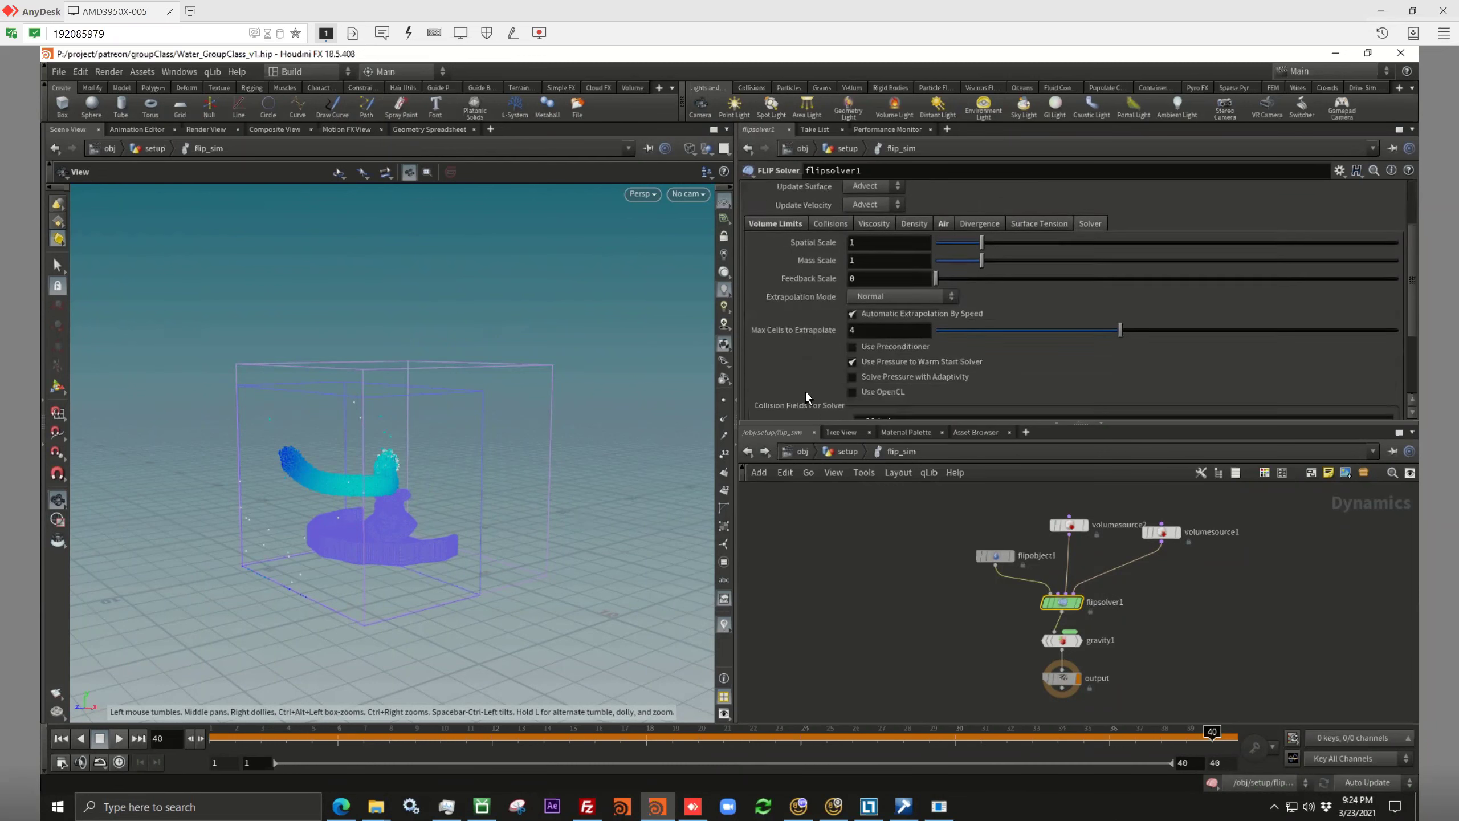
pyautogui.scroll(-1, 804, 391)
pyautogui.click(888, 358)
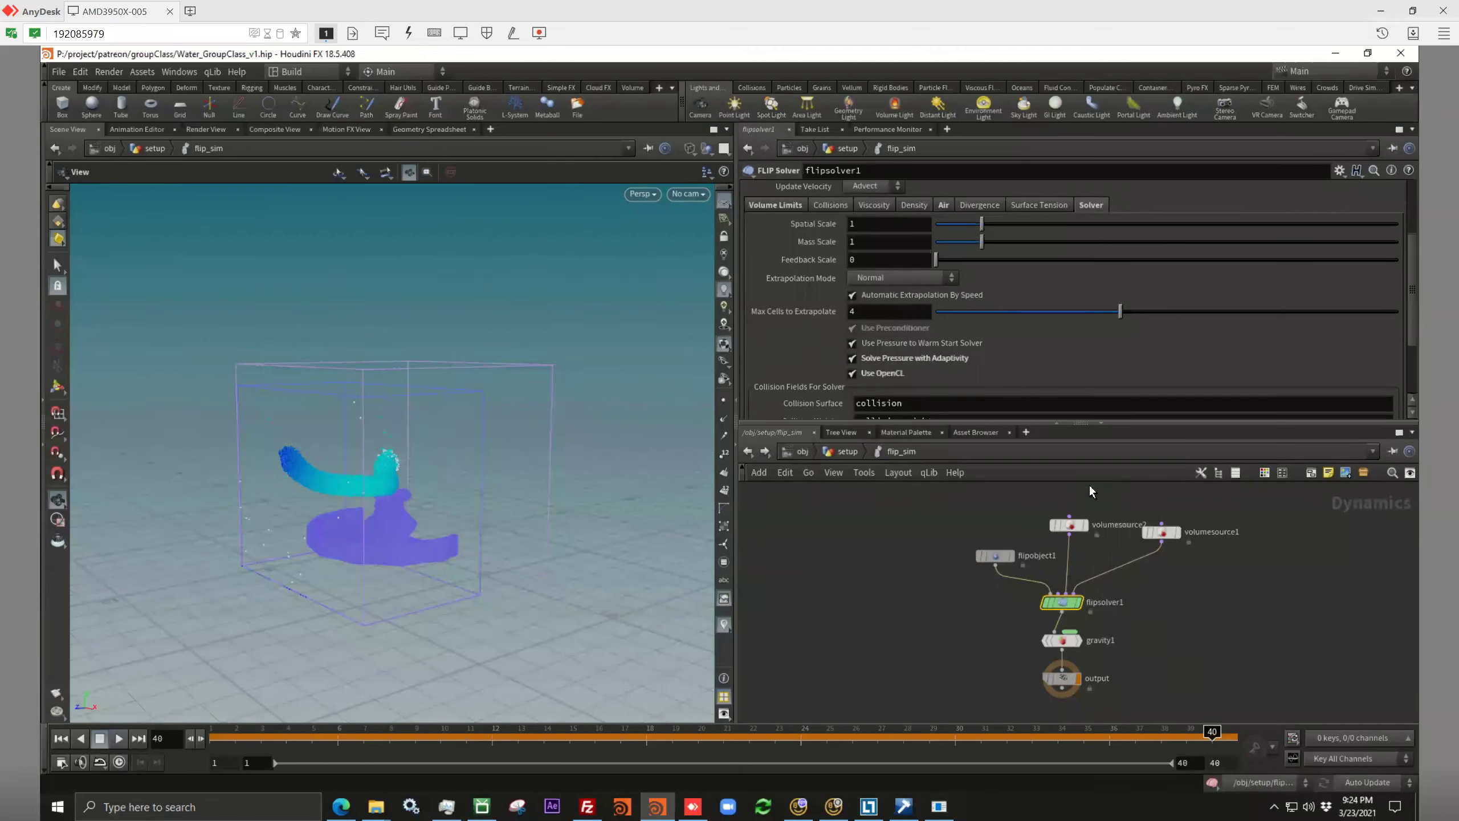
pyautogui.click(882, 374)
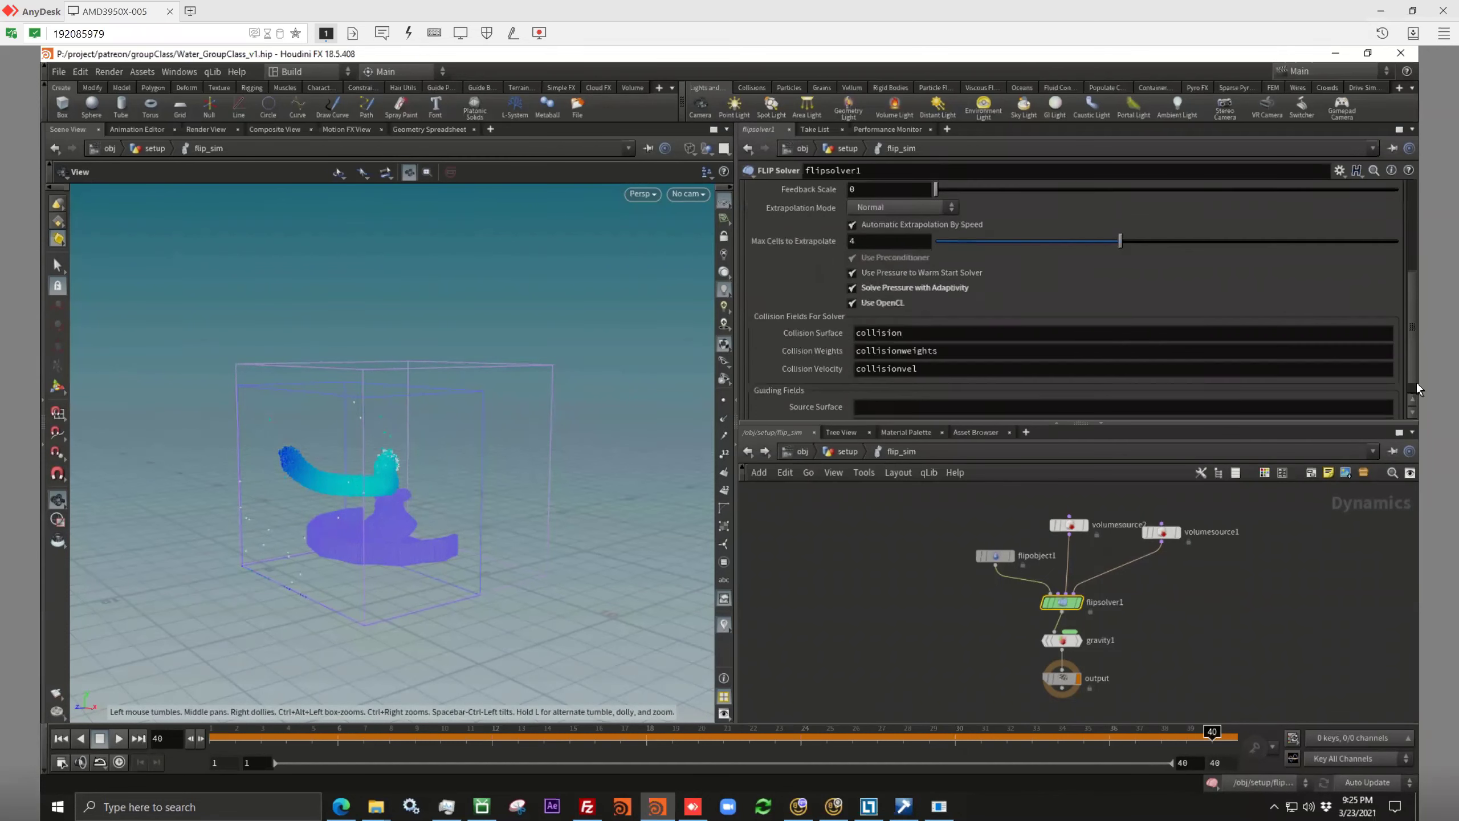
# - Show flipsolver1's Narrow Band settings and snip the viewport
pyautogui.moveTo(1408, 311); pyautogui.dragTo(1383, 202)
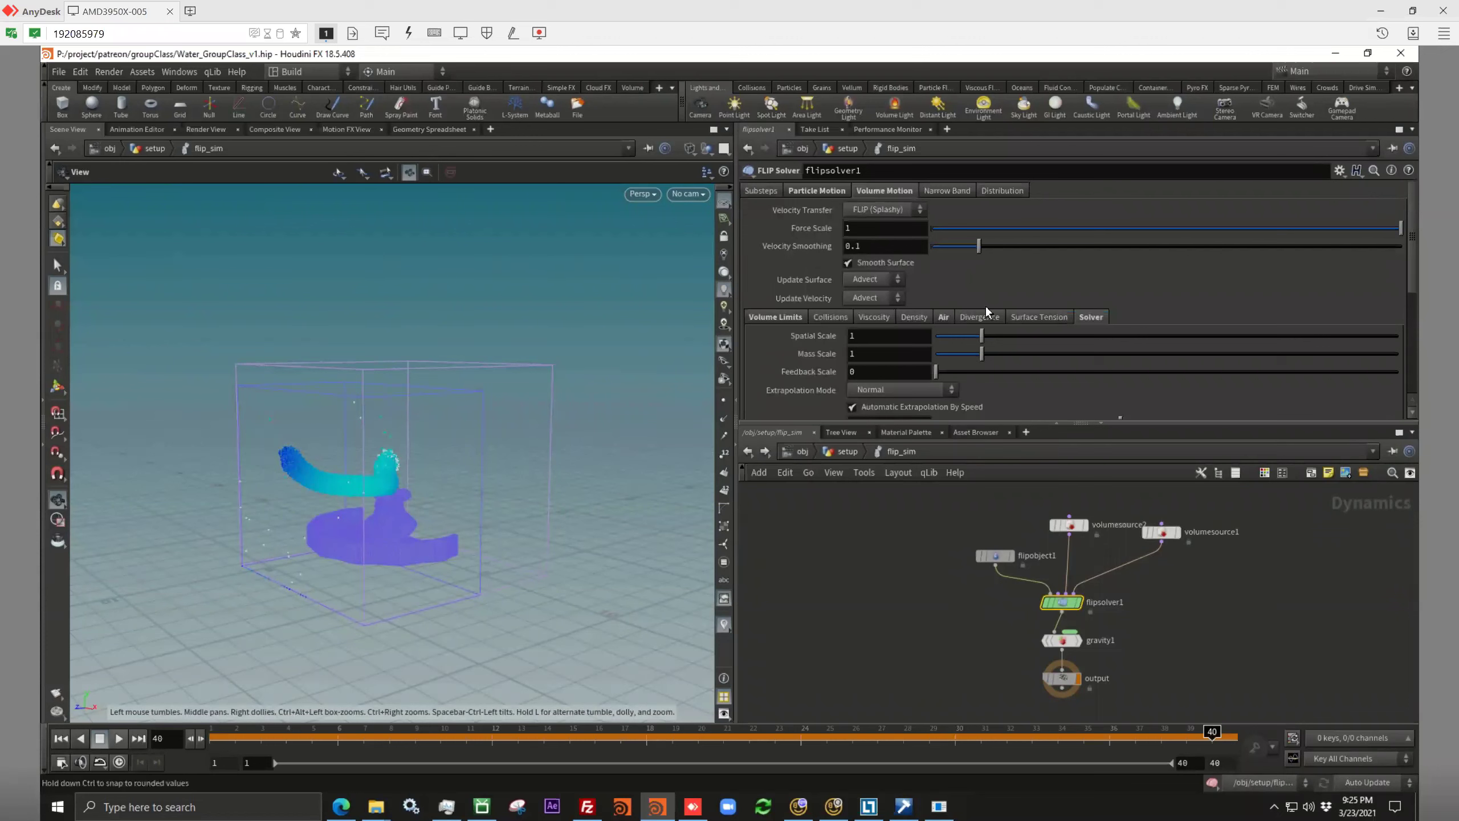
pyautogui.click(958, 194)
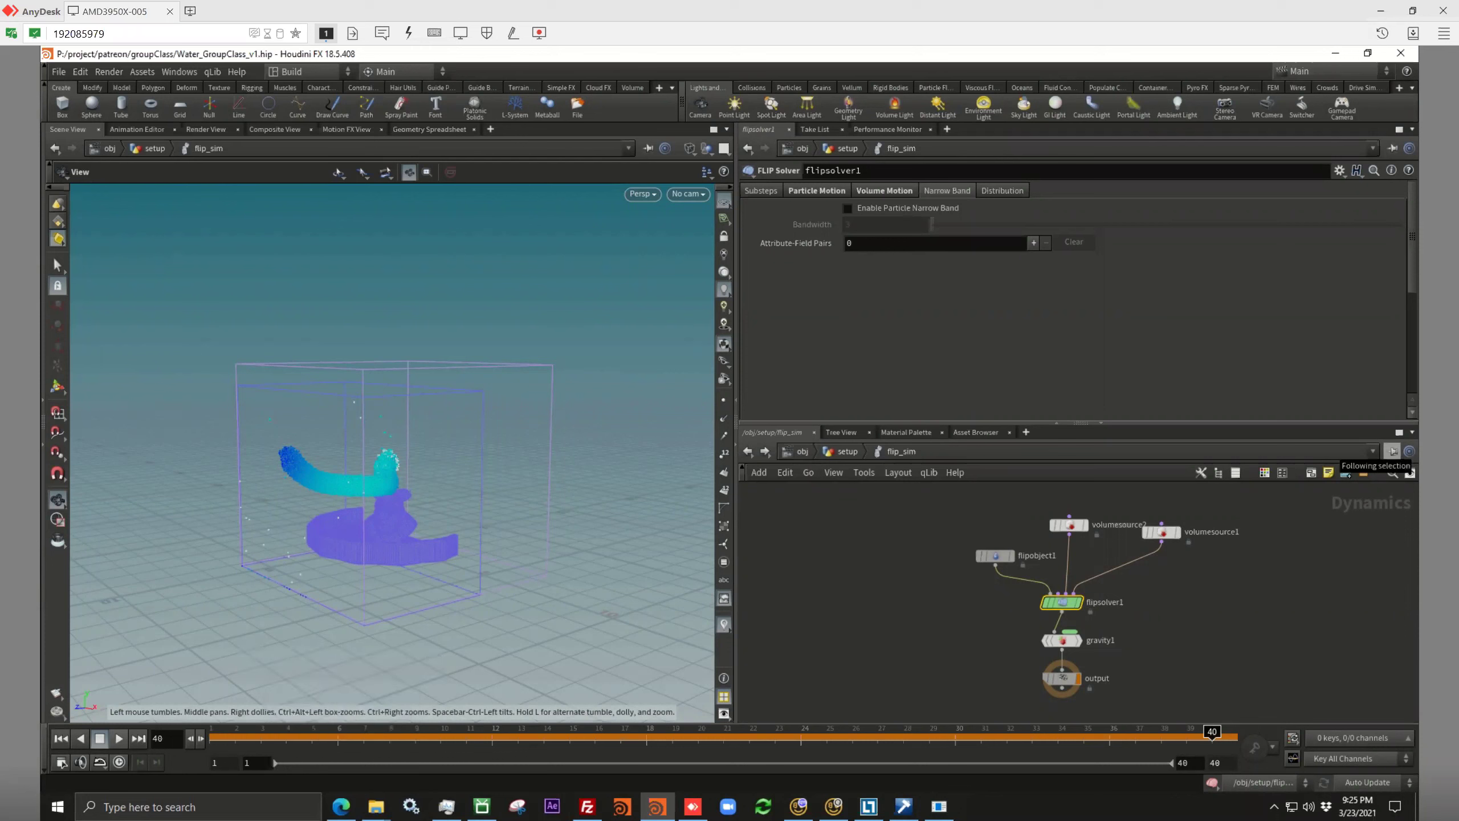
pyautogui.click(942, 193)
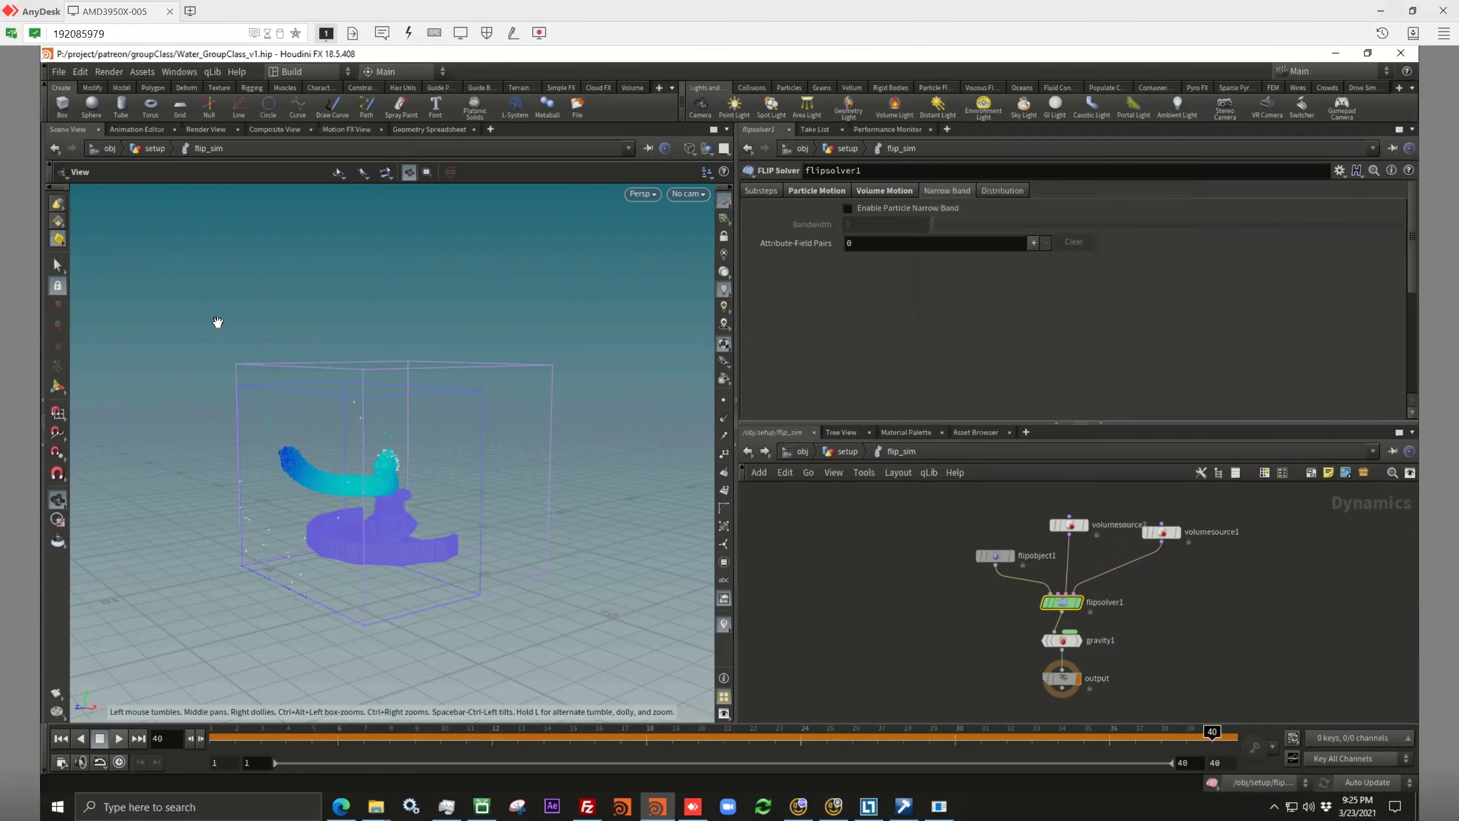
pyautogui.moveTo(99, 208); pyautogui.dragTo(714, 700)
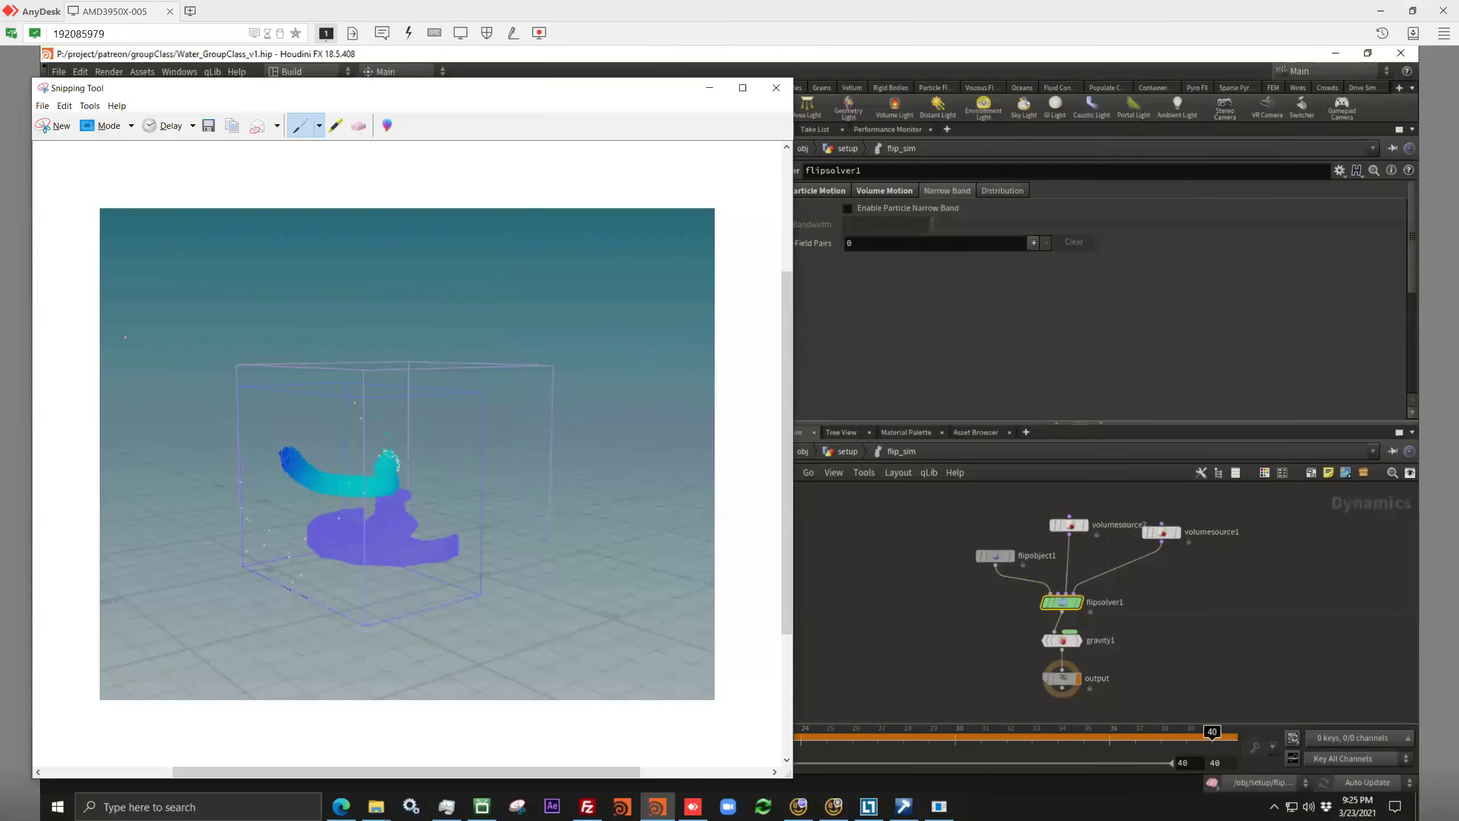
# - Draw a red water surface line and the tank's walls and floor on the snip
pyautogui.moveTo(124, 339); pyautogui.dragTo(704, 335)
pyautogui.moveTo(126, 340); pyautogui.dragTo(145, 344)
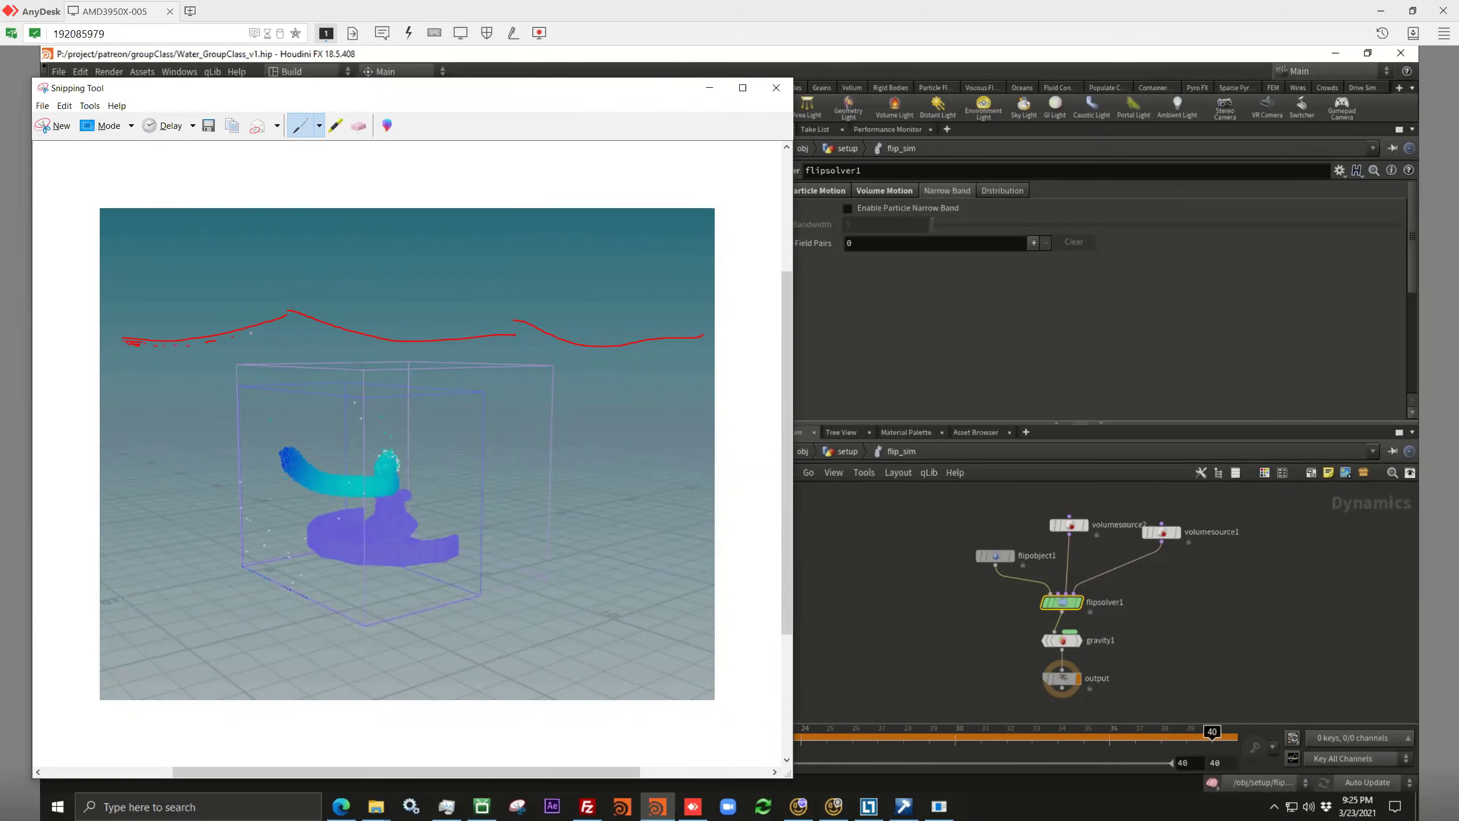
pyautogui.rightClick(270, 331)
pyautogui.press('Escape')
pyautogui.moveTo(99, 187)
pyautogui.mouseDown()
pyautogui.moveTo(543, 695)
pyautogui.moveTo(701, 694)
pyautogui.mouseUp()
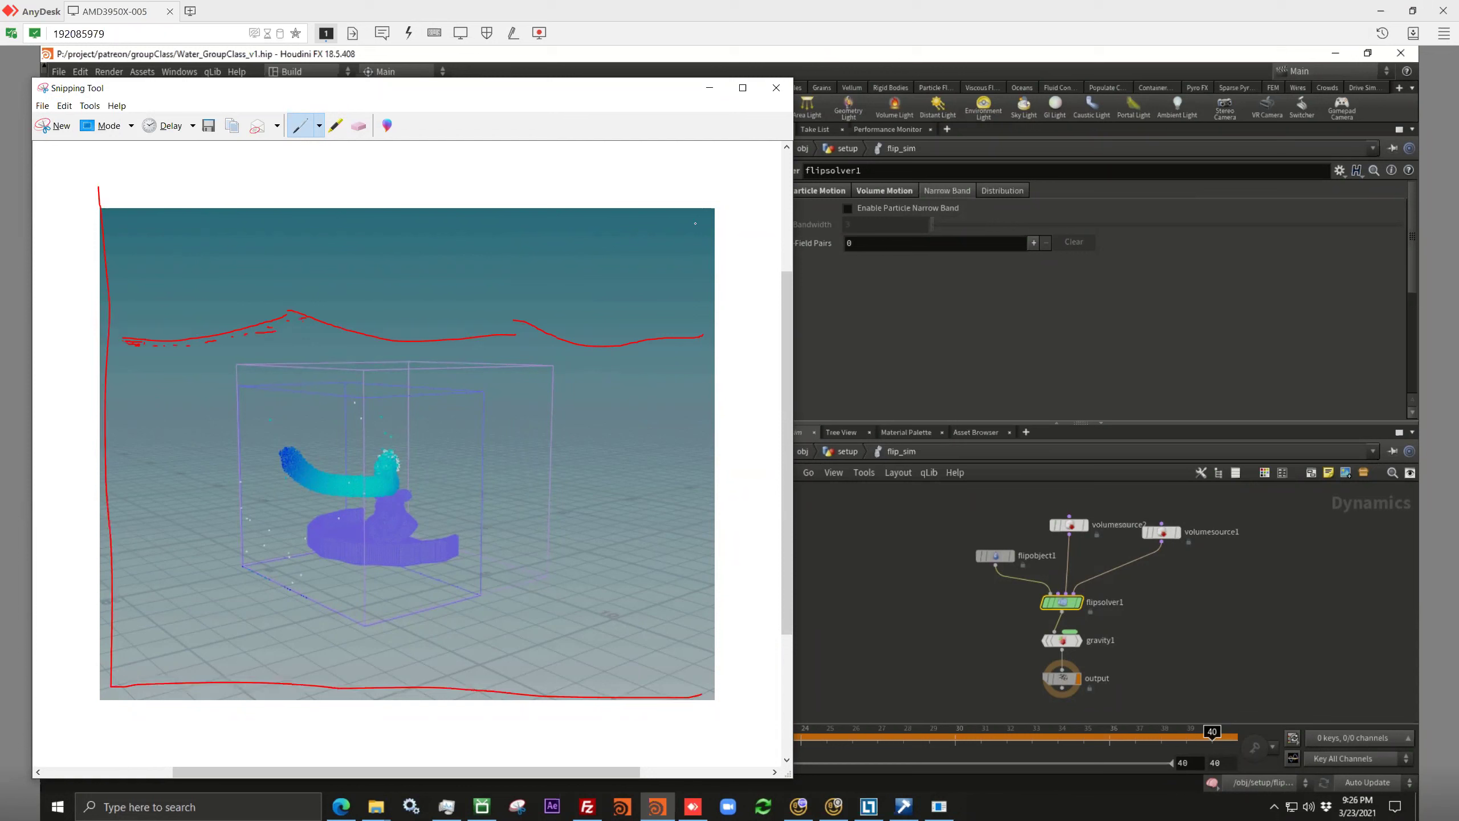
pyautogui.moveTo(704, 193); pyautogui.dragTo(706, 712)
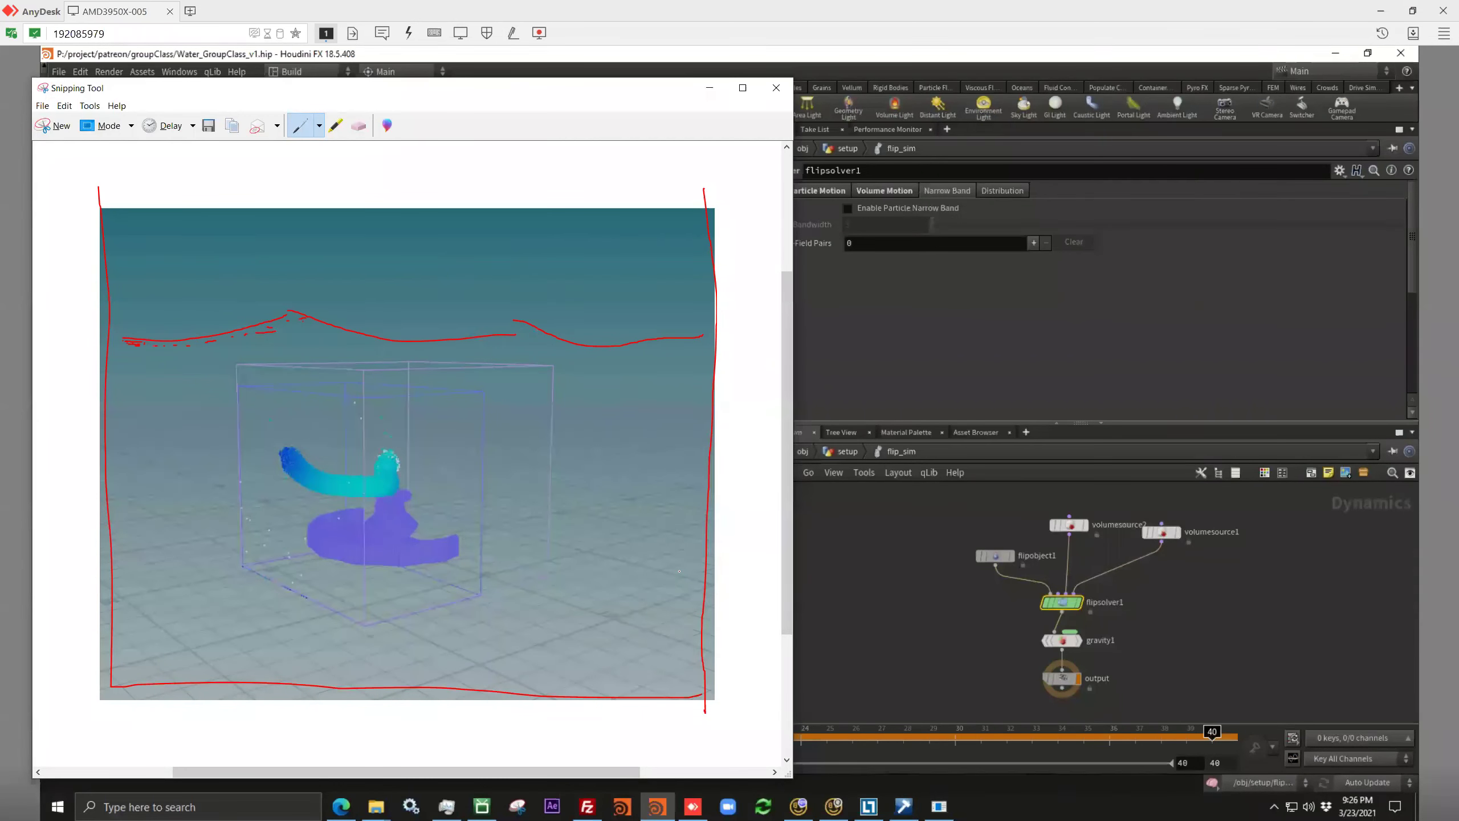
# - Draw a row of red swirling loops across the lower particle area
pyautogui.moveTo(188, 662); pyautogui.dragTo(177, 626)
pyautogui.moveTo(364, 651); pyautogui.dragTo(394, 658)
pyautogui.moveTo(491, 511); pyautogui.dragTo(551, 647)
pyautogui.moveTo(683, 473); pyautogui.dragTo(637, 484)
pyautogui.moveTo(543, 466); pyautogui.dragTo(609, 475)
pyautogui.moveTo(496, 477); pyautogui.dragTo(450, 492)
pyautogui.moveTo(323, 488); pyautogui.dragTo(372, 480)
pyautogui.moveTo(214, 480); pyautogui.dragTo(230, 495)
pyautogui.moveTo(141, 487); pyautogui.dragTo(171, 434)
# - Add an upper row of red loops and a second surface line, then close the snip unsaved
pyautogui.moveTo(164, 416); pyautogui.dragTo(221, 417)
pyautogui.moveTo(282, 380)
pyautogui.mouseDown()
pyautogui.moveTo(321, 405)
pyautogui.moveTo(382, 408)
pyautogui.mouseUp()
pyautogui.moveTo(507, 437); pyautogui.dragTo(501, 432)
pyautogui.moveTo(434, 395); pyautogui.dragTo(448, 421)
pyautogui.moveTo(558, 411)
pyautogui.mouseDown()
pyautogui.moveTo(661, 428)
pyautogui.moveTo(685, 478)
pyautogui.mouseUp()
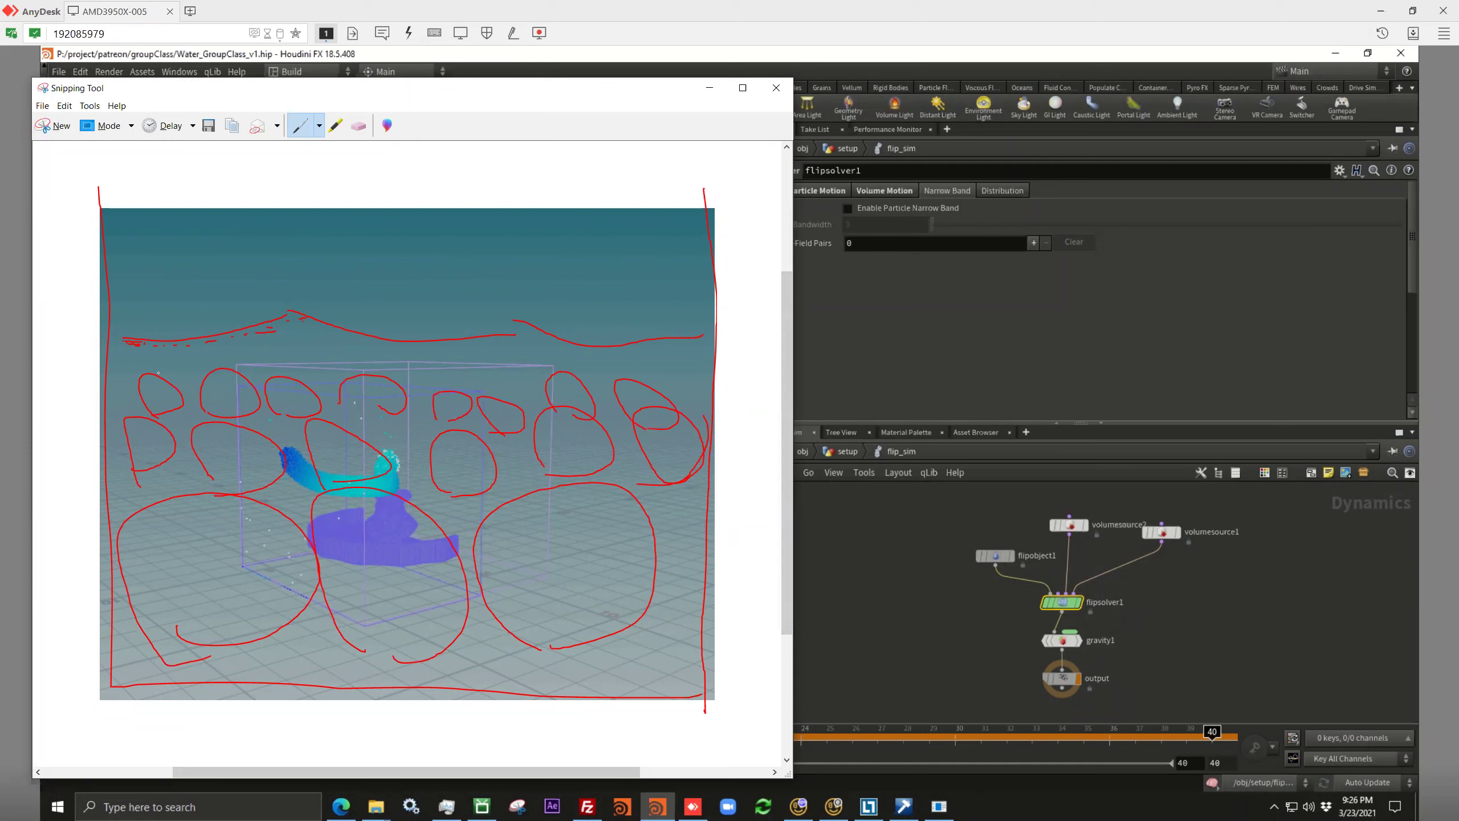
pyautogui.moveTo(117, 356)
pyautogui.mouseDown()
pyautogui.moveTo(287, 340)
pyautogui.moveTo(379, 360)
pyautogui.moveTo(705, 368)
pyautogui.moveTo(731, 356)
pyautogui.moveTo(726, 332)
pyautogui.mouseUp()
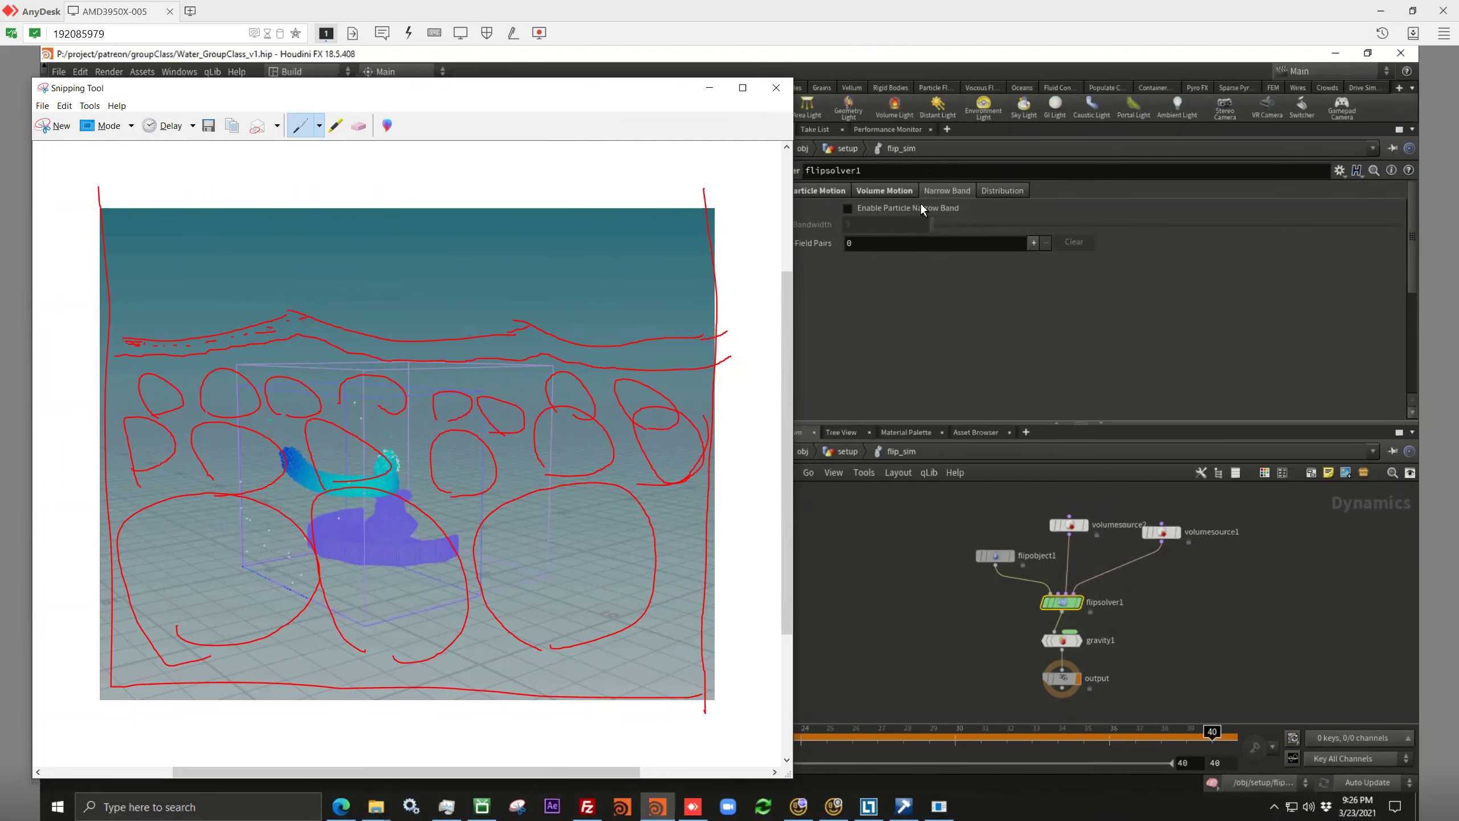
pyautogui.click(775, 87)
pyautogui.click(472, 444)
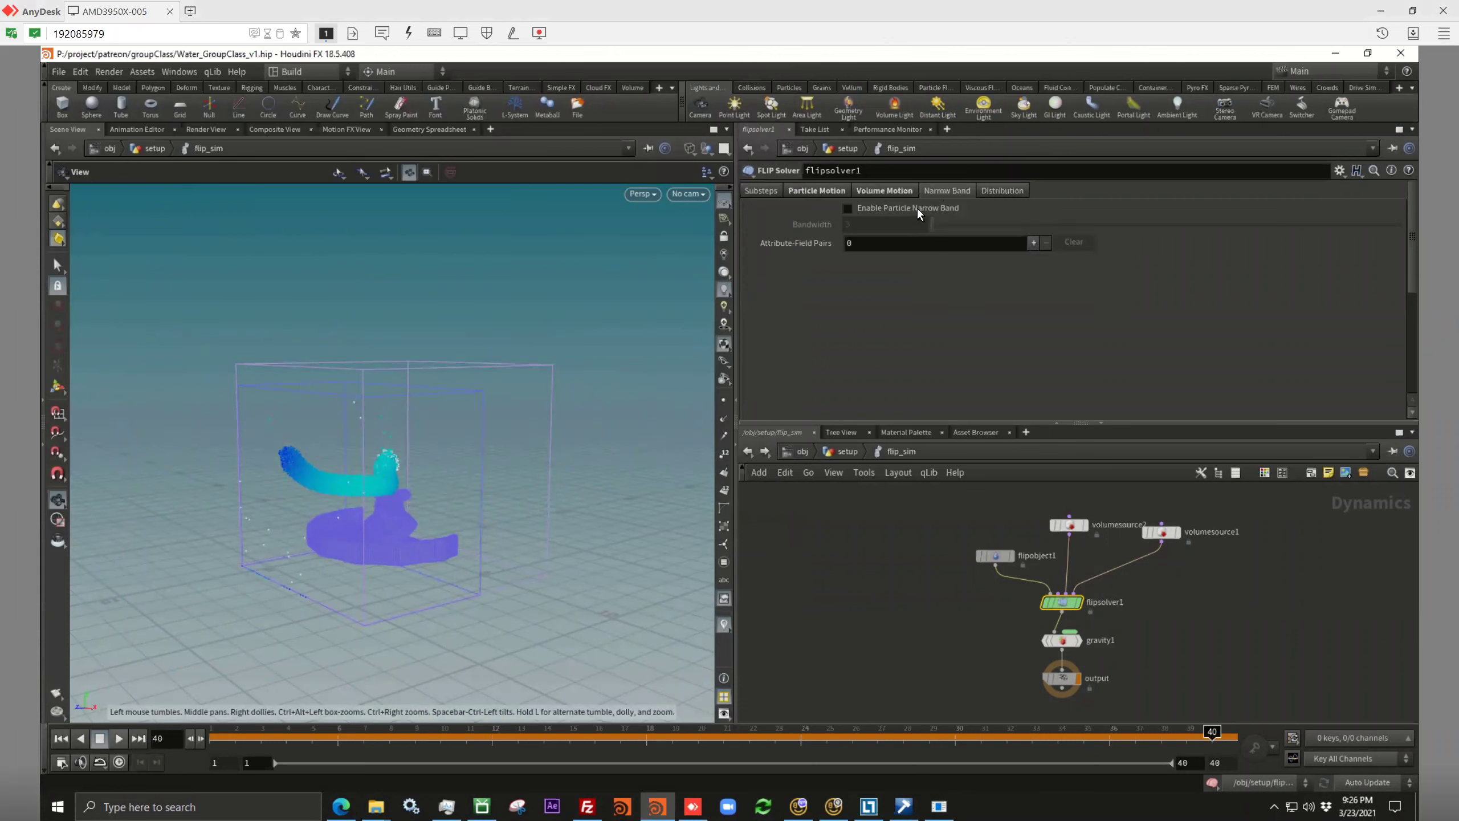
# - Check flipsolver1's Distribution tab settings, then rewind the timeline to frame 1
pyautogui.click(1007, 193)
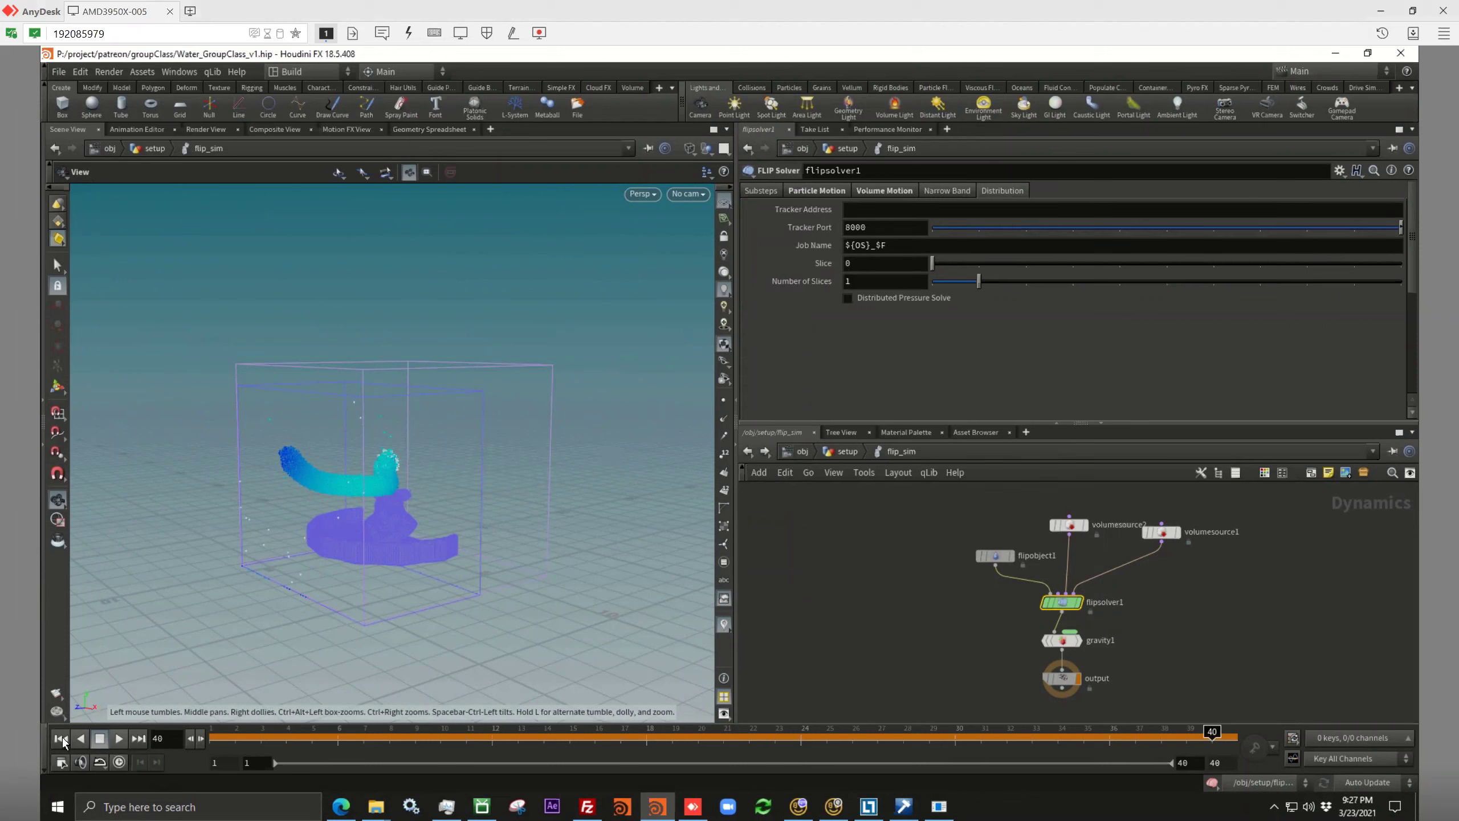
pyautogui.click(517, 807)
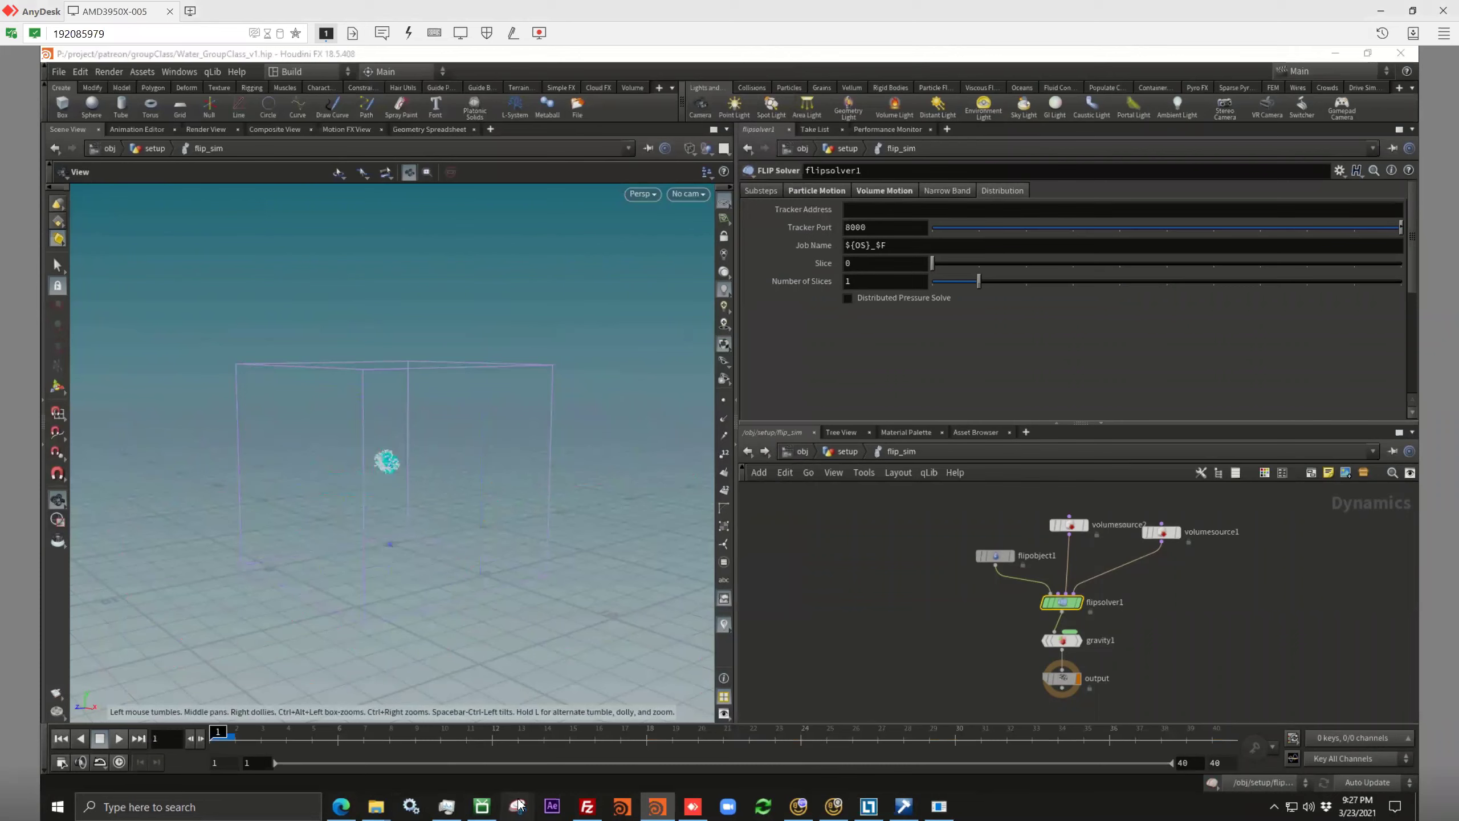
pyautogui.hotkey('ctrl', 'n')
# - Snip the frame-1 viewport and draw blue arching waves and splash zigzags over it
pyautogui.moveTo(95, 194); pyautogui.dragTo(707, 728)
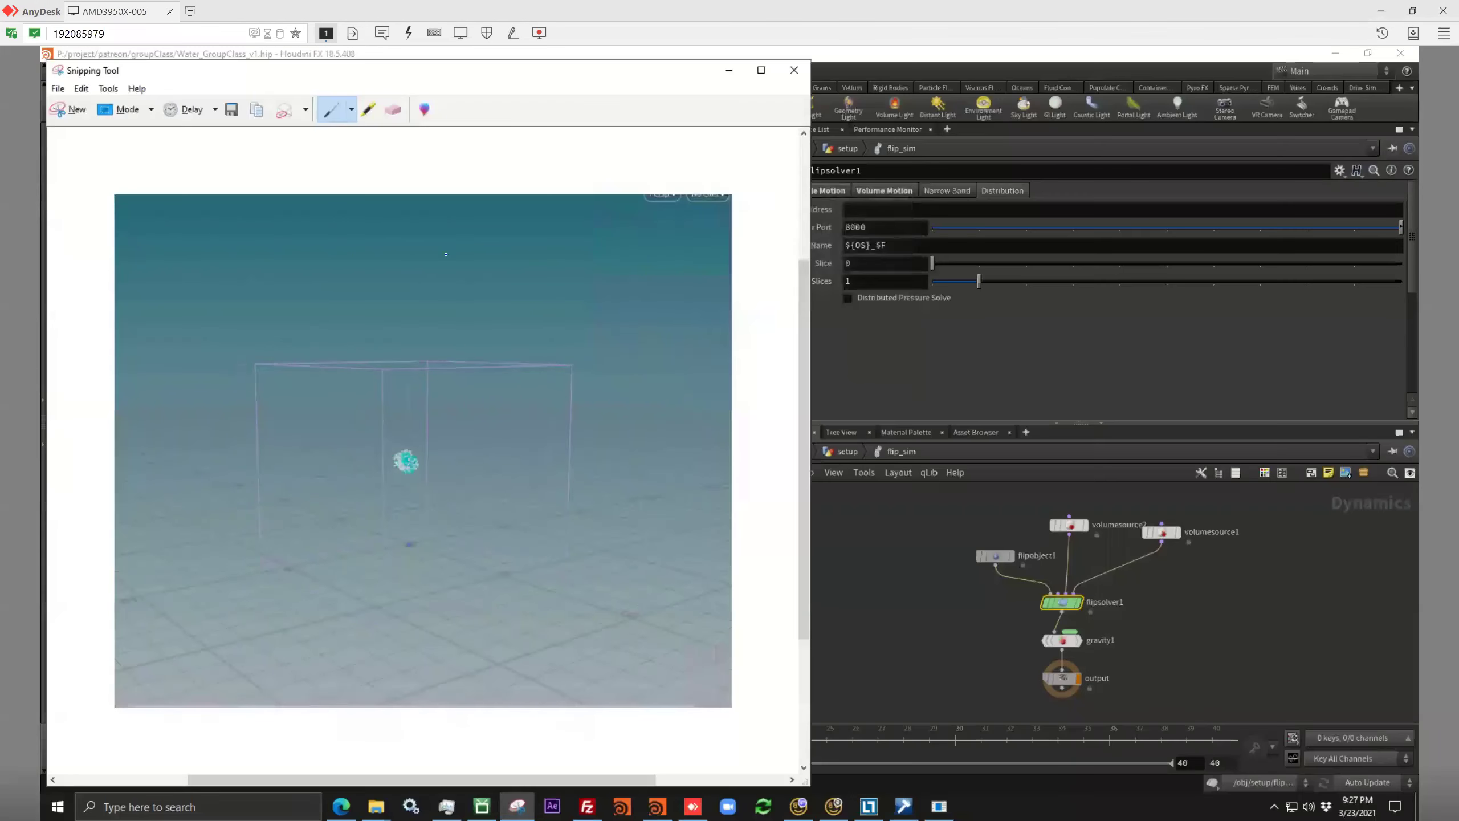
pyautogui.moveTo(652, 231)
pyautogui.mouseDown()
pyautogui.moveTo(178, 476)
pyautogui.moveTo(166, 523)
pyautogui.moveTo(127, 539)
pyautogui.mouseUp()
pyautogui.moveTo(724, 281)
pyautogui.mouseDown()
pyautogui.moveTo(569, 623)
pyautogui.moveTo(482, 717)
pyautogui.mouseUp()
pyautogui.moveTo(527, 526)
pyautogui.mouseDown()
pyautogui.moveTo(444, 495)
pyautogui.moveTo(327, 483)
pyautogui.moveTo(249, 510)
pyautogui.mouseUp()
pyautogui.moveTo(373, 609); pyautogui.dragTo(266, 651)
pyautogui.moveTo(497, 699); pyautogui.dragTo(360, 729)
pyautogui.moveTo(152, 534); pyautogui.dragTo(101, 556)
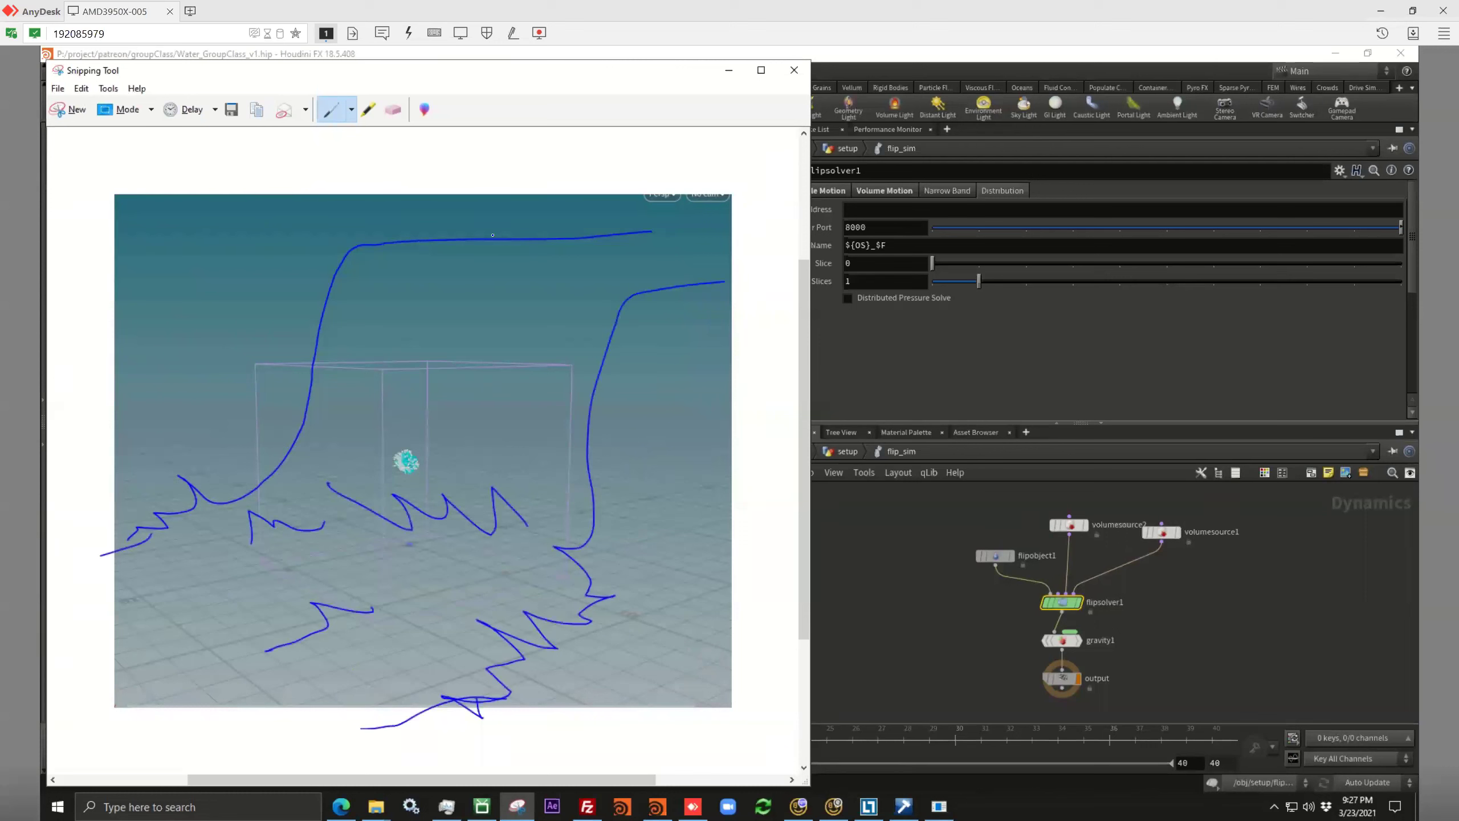
# - Switch the pen to red and draw guide lines crossing the box and its floor
pyautogui.click(351, 109)
pyautogui.click(352, 165)
pyautogui.moveTo(550, 260); pyautogui.dragTo(675, 286)
pyautogui.moveTo(476, 251); pyautogui.dragTo(420, 491)
pyautogui.rightClick(420, 486)
pyautogui.moveTo(218, 444); pyautogui.dragTo(599, 545)
pyautogui.moveTo(398, 492); pyautogui.dragTo(127, 612)
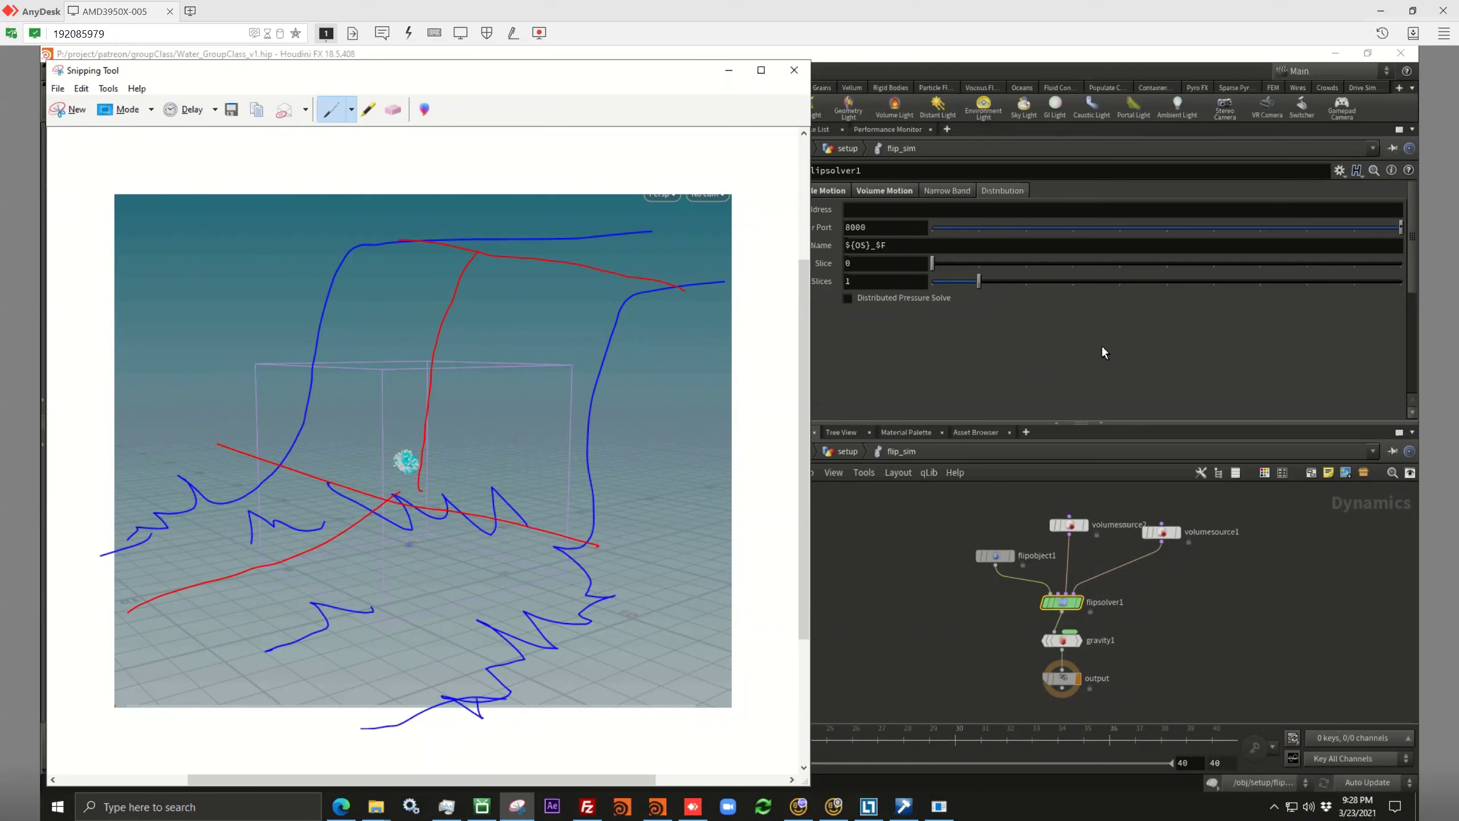
# - Close the annotated Houdini viewport snip and discard it without saving
pyautogui.click(794, 70)
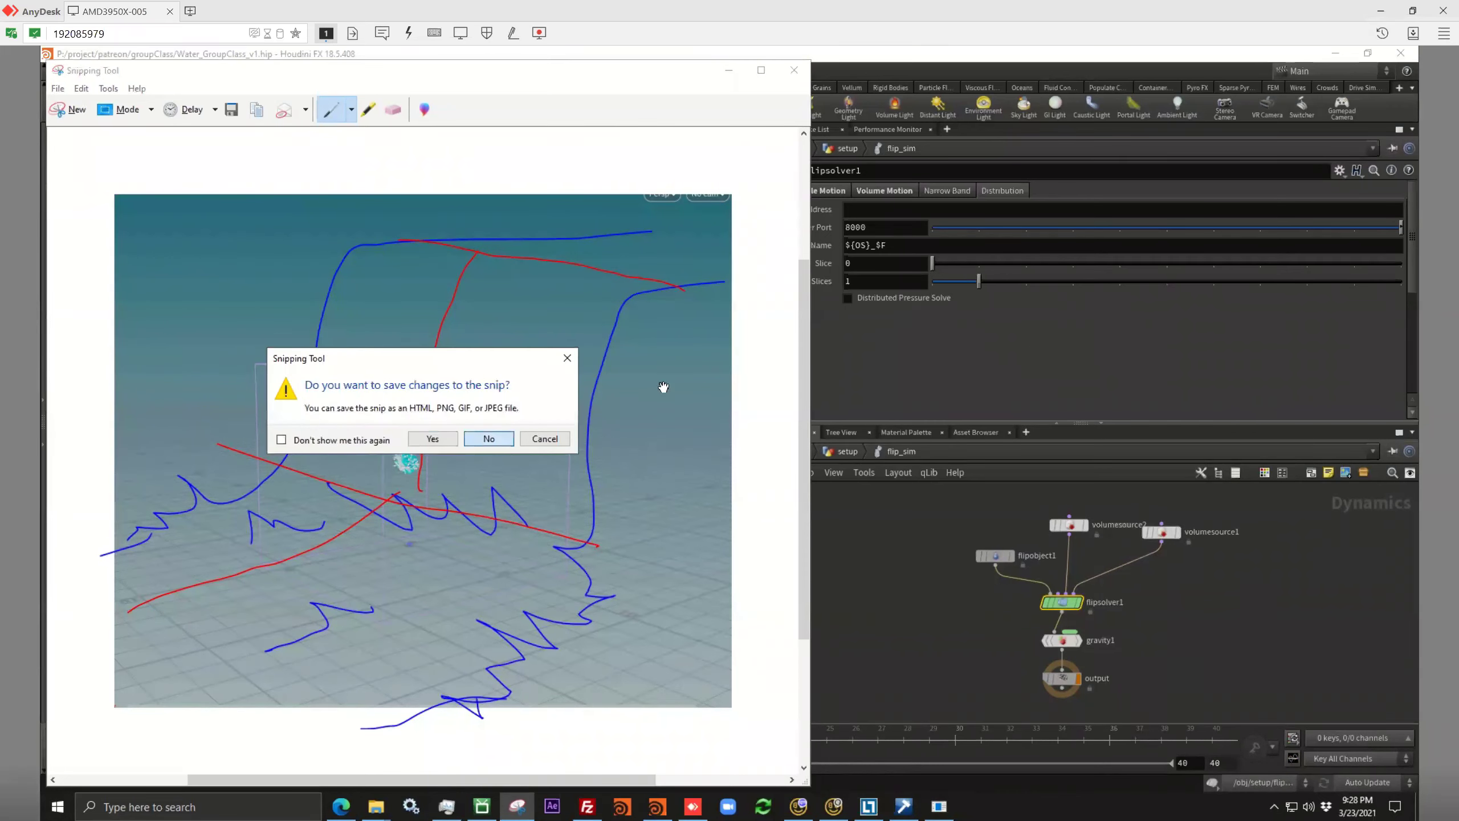
pyautogui.click(486, 438)
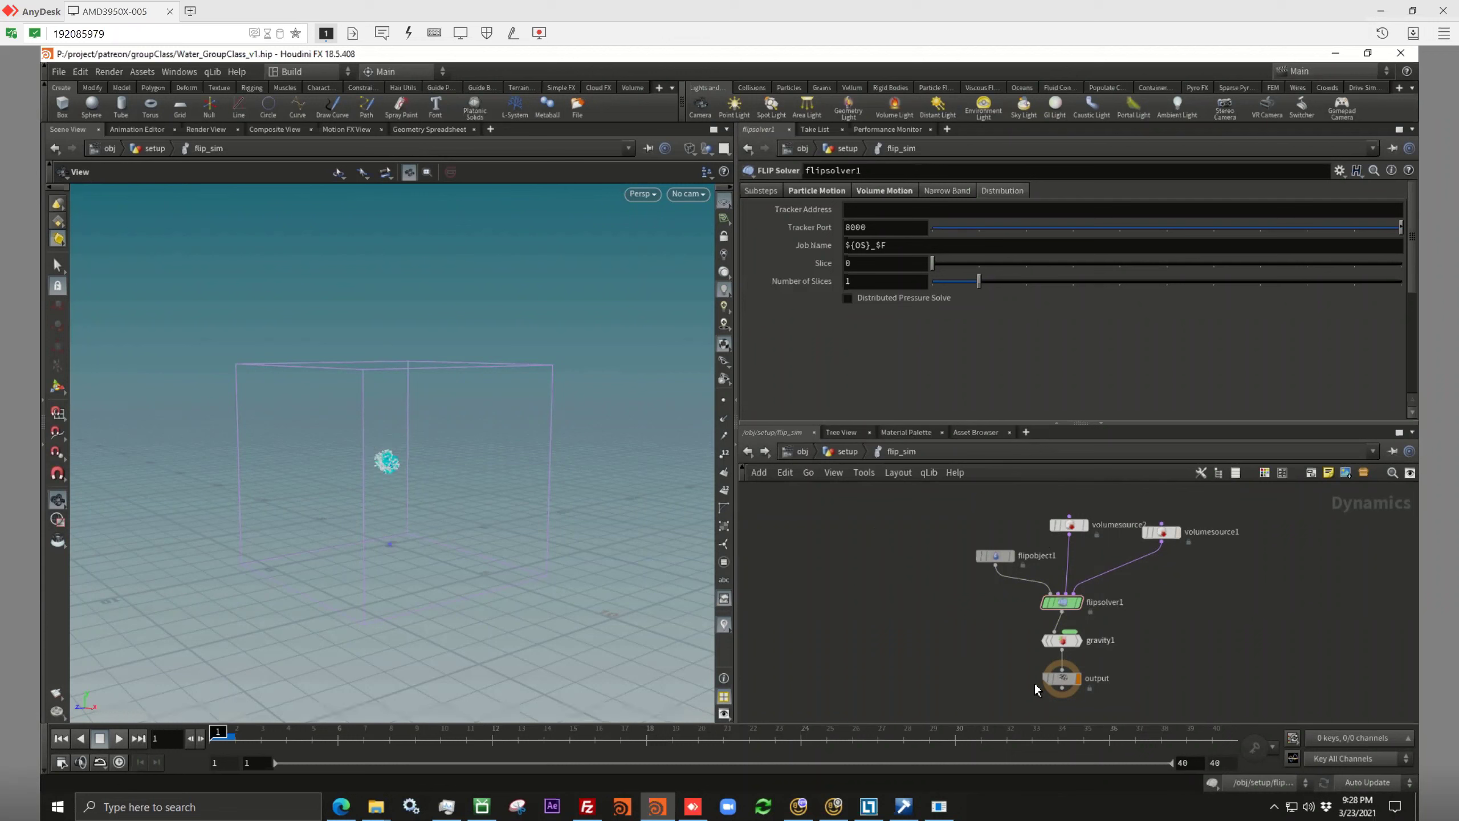
# - Show flipsolver1's Volume Motion settings, keeping Velocity Transfer on FLIP (Splashy)
pyautogui.click(831, 194)
pyautogui.click(892, 189)
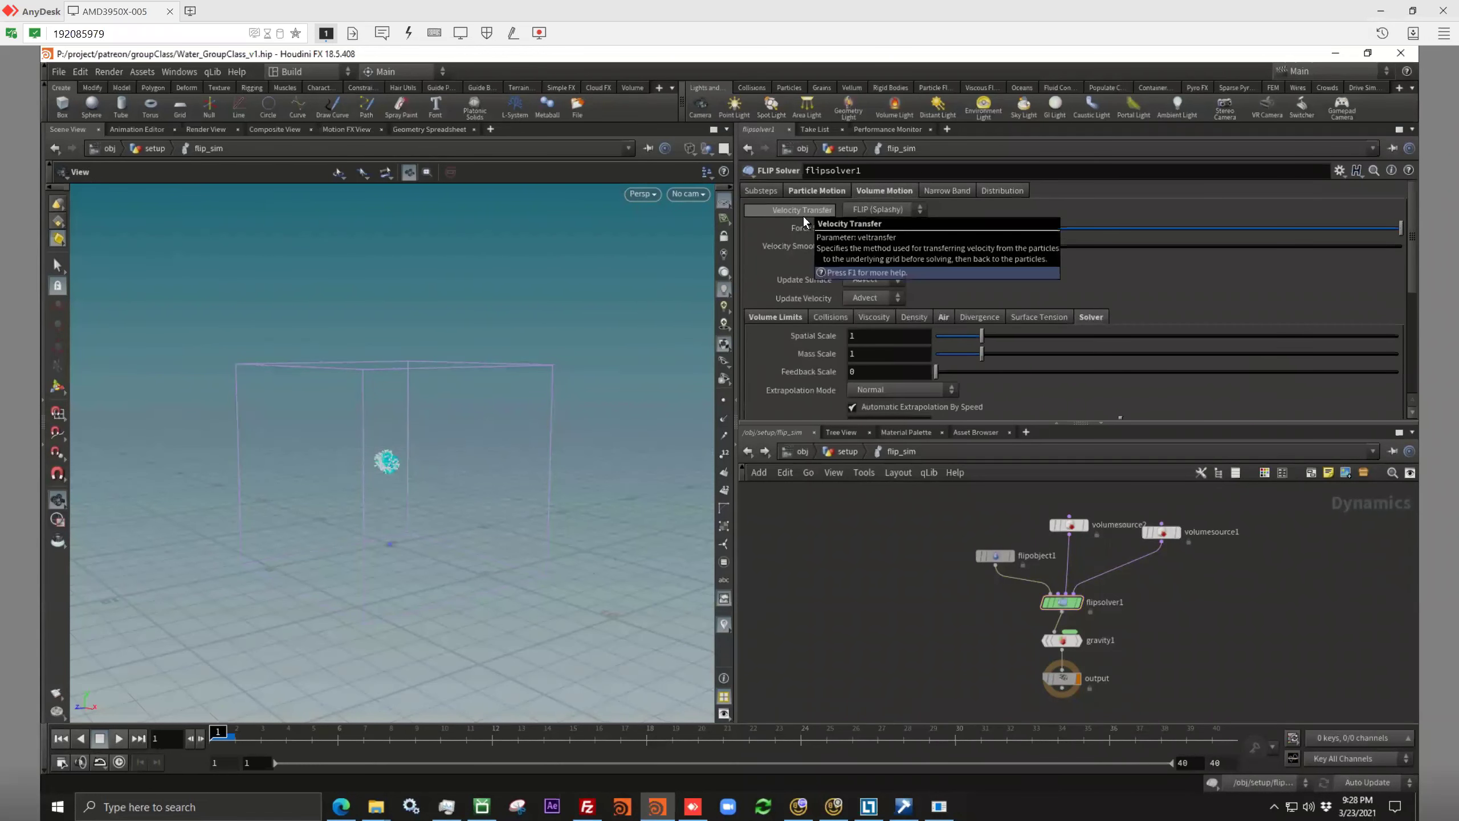
pyautogui.click(872, 217)
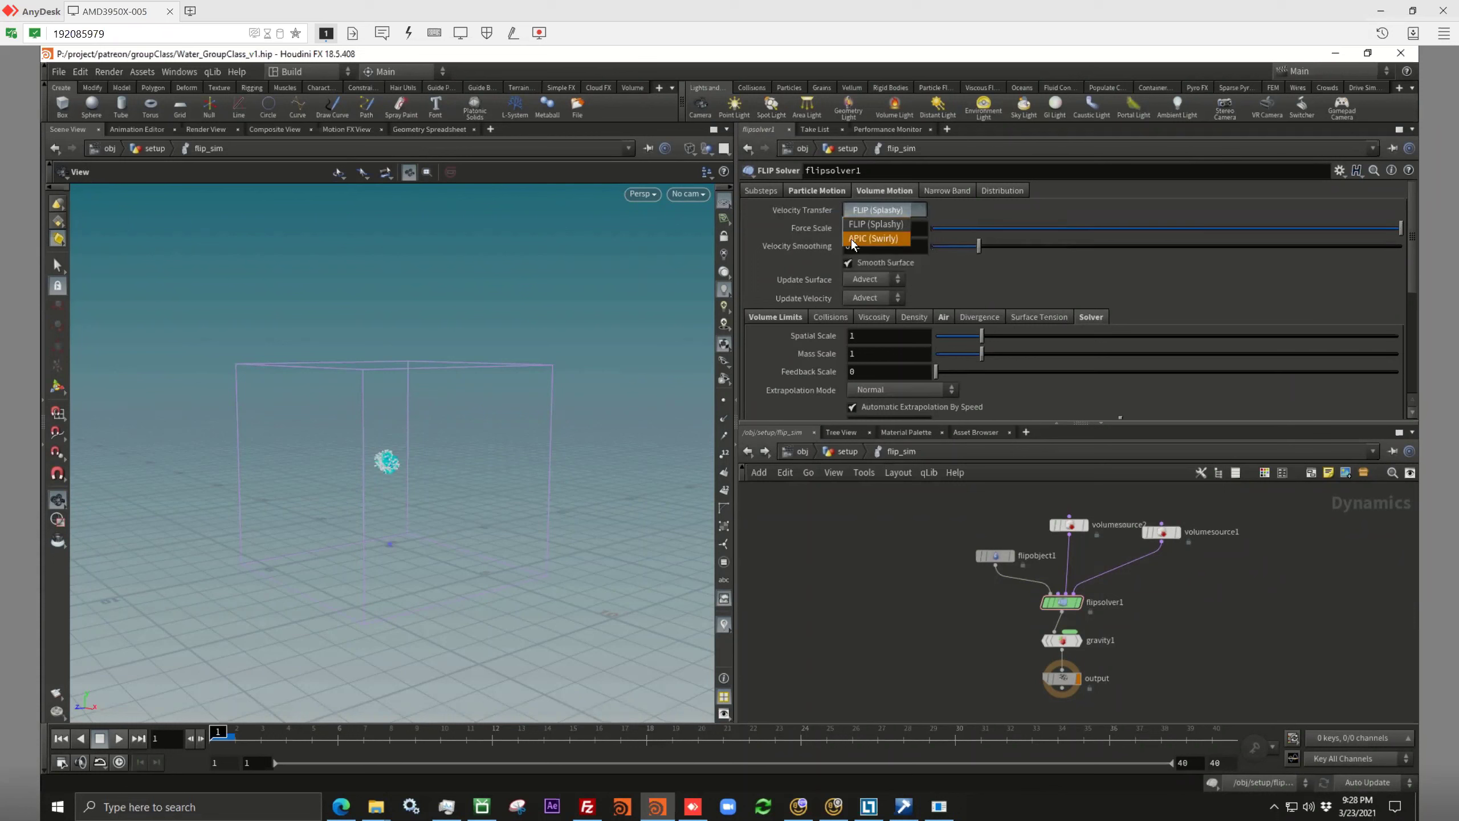
pyautogui.click(897, 230)
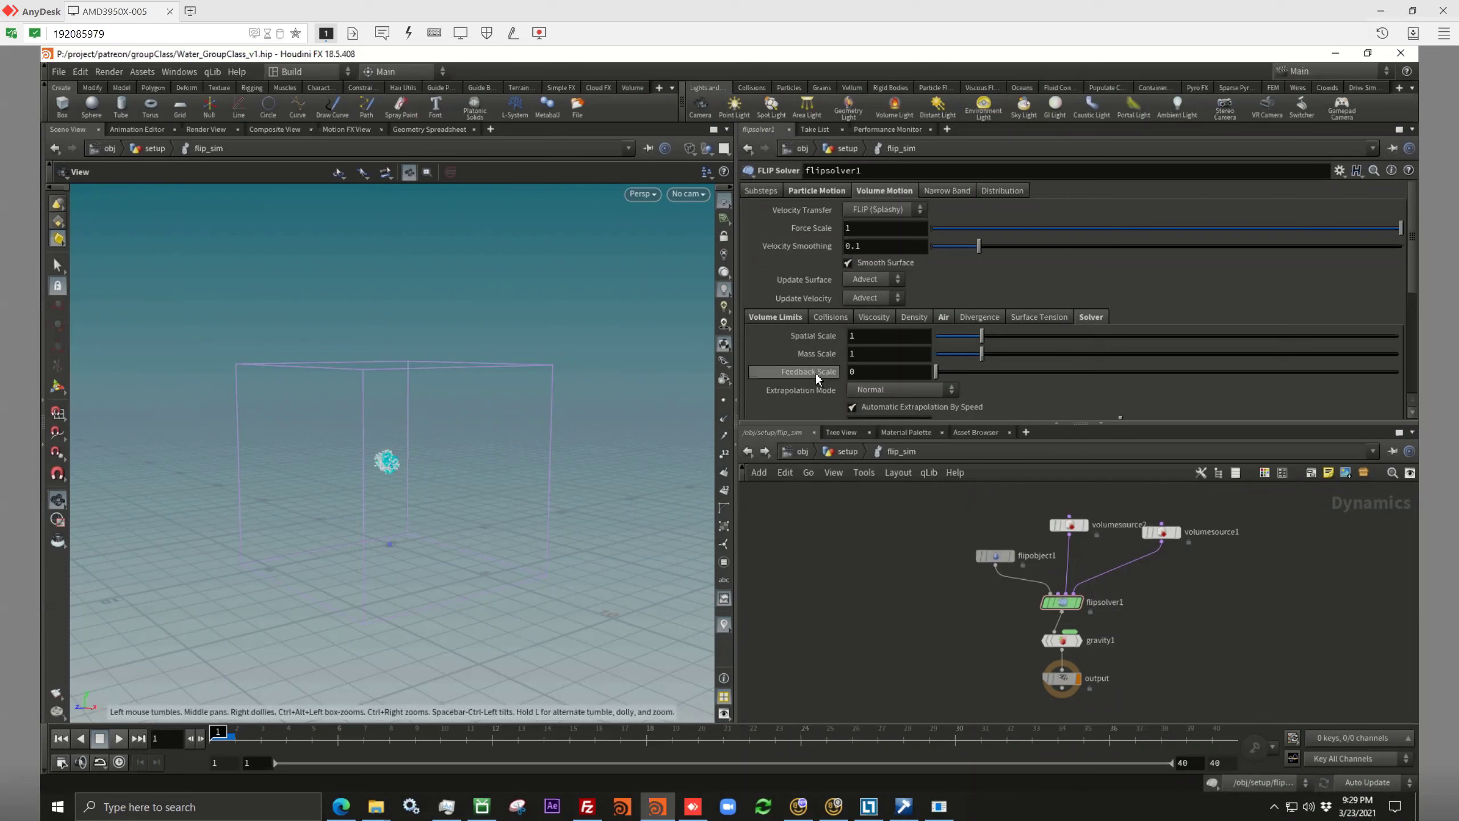
# - Return to /obj/setup and rearrange flip_cache and particlefluidsurface2 in the network
pyautogui.click(828, 453)
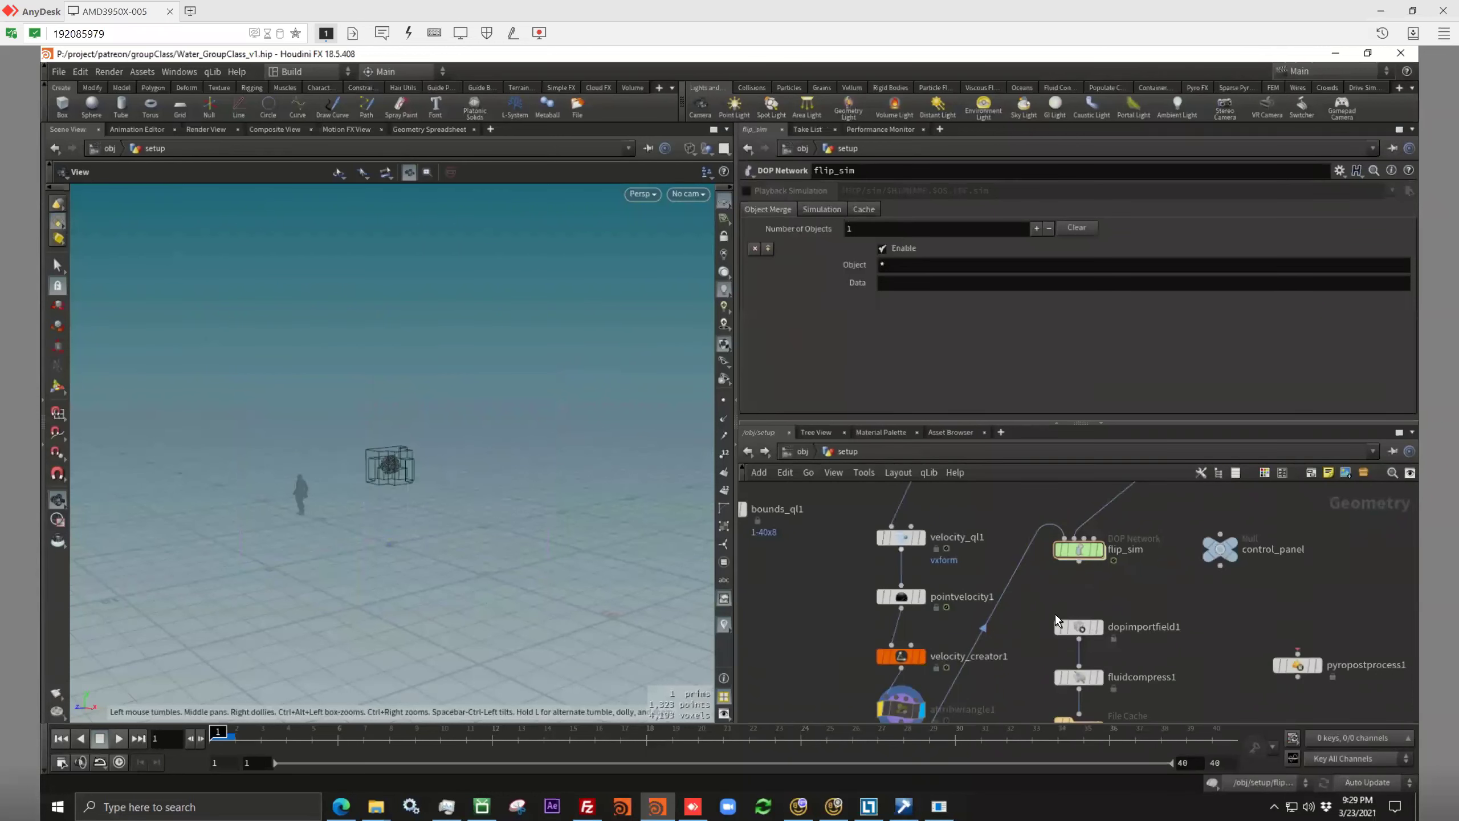
pyautogui.moveTo(1177, 659); pyautogui.dragTo(1116, 521, button='middle')
pyautogui.moveTo(1017, 667); pyautogui.dragTo(914, 700)
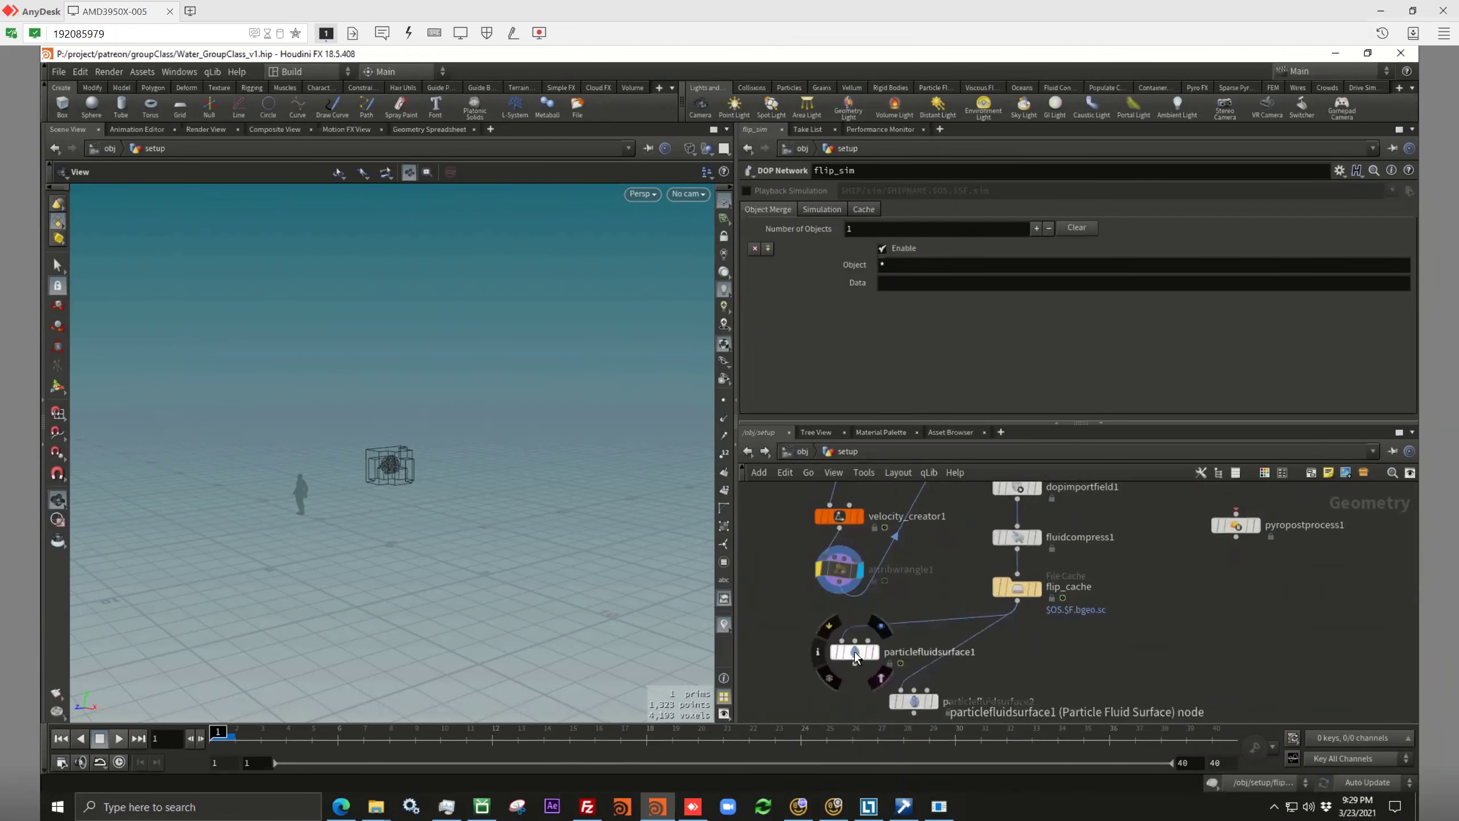
pyautogui.scroll(-2, 1051, 635)
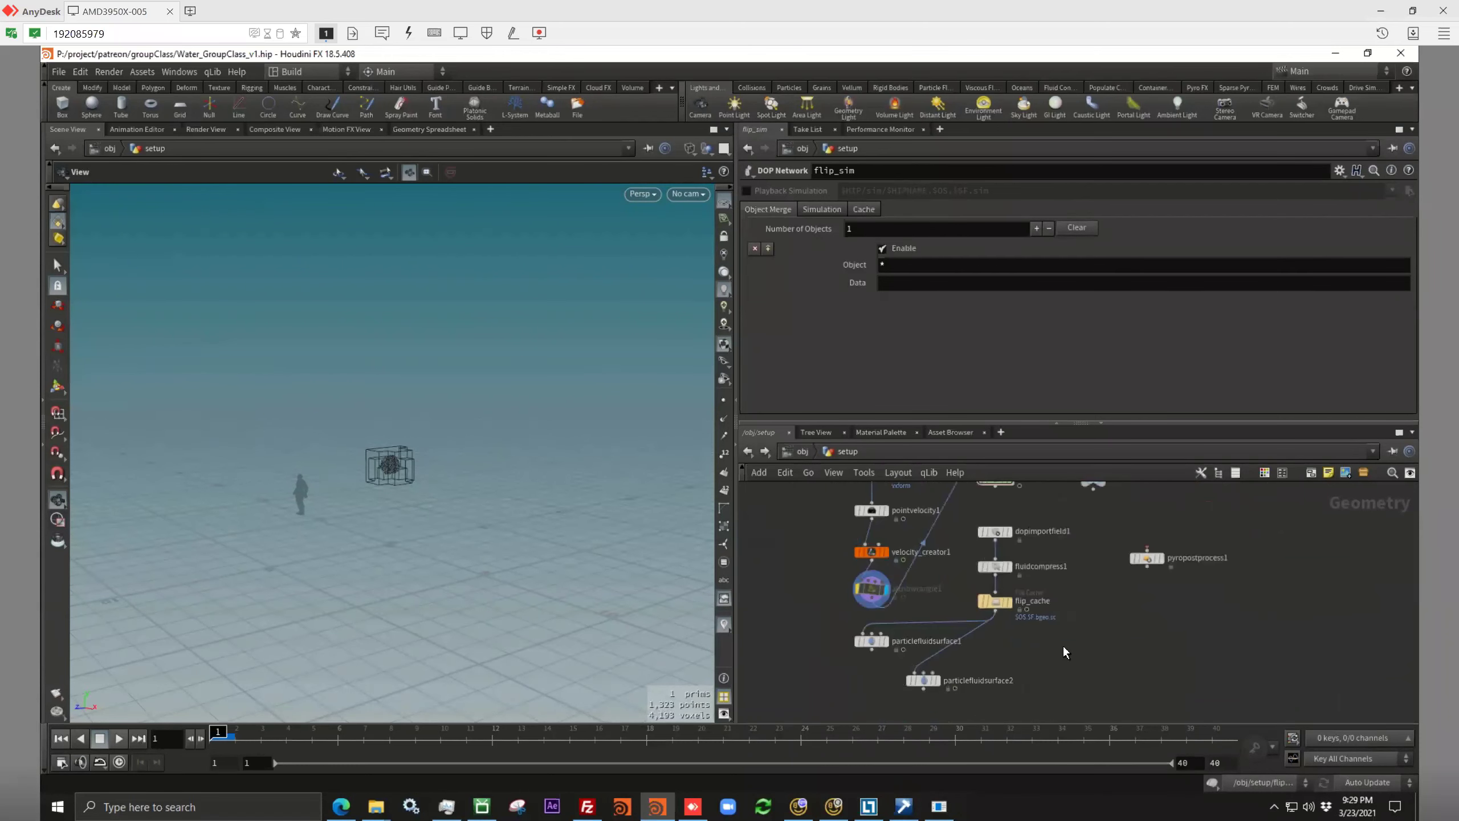
pyautogui.moveTo(983, 610); pyautogui.dragTo(1017, 613)
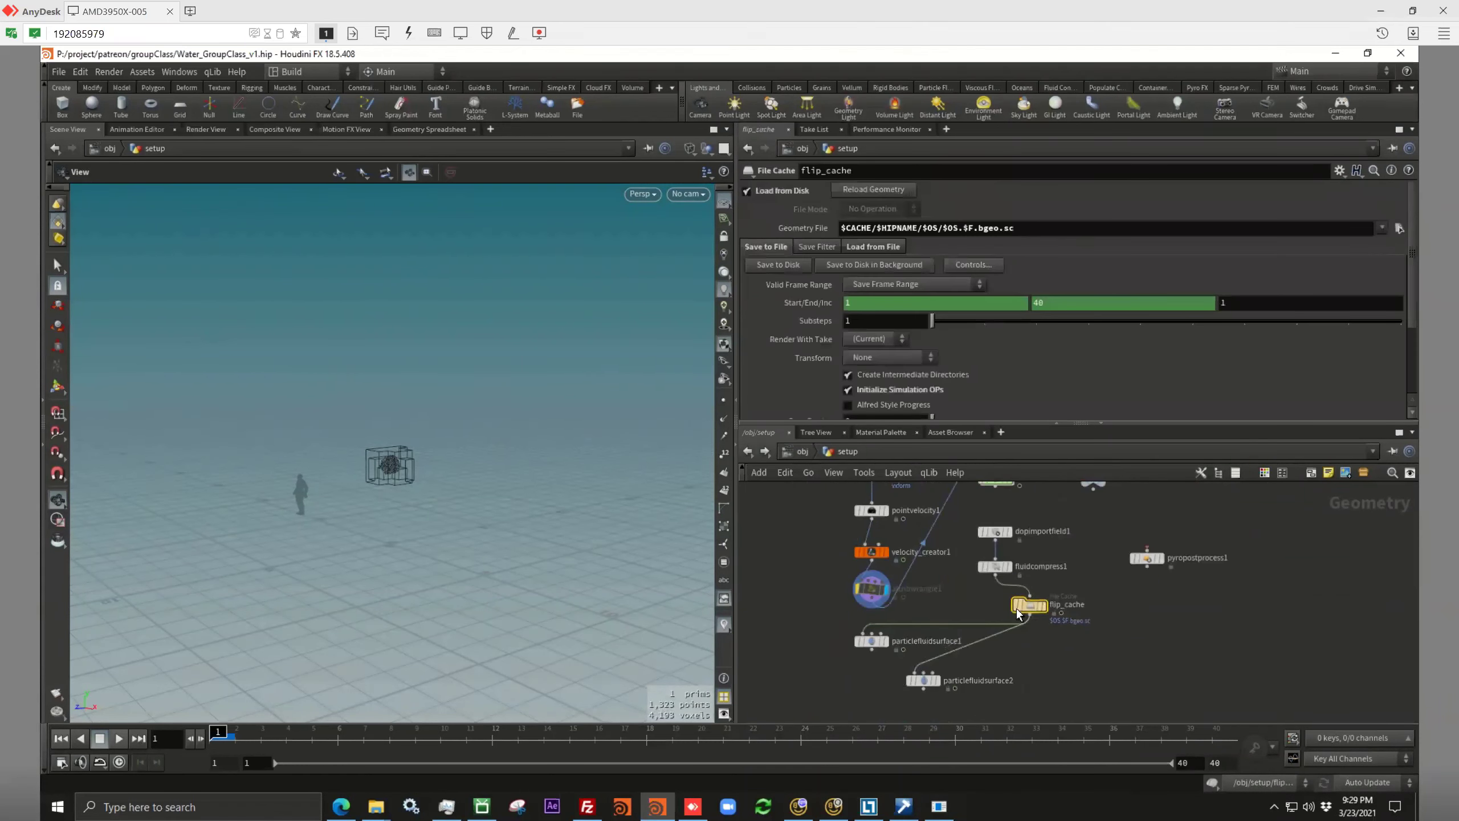
# - Check flip_cache's geometry info, display it, and view the cached fluid at frame 24
pyautogui.click(1010, 605)
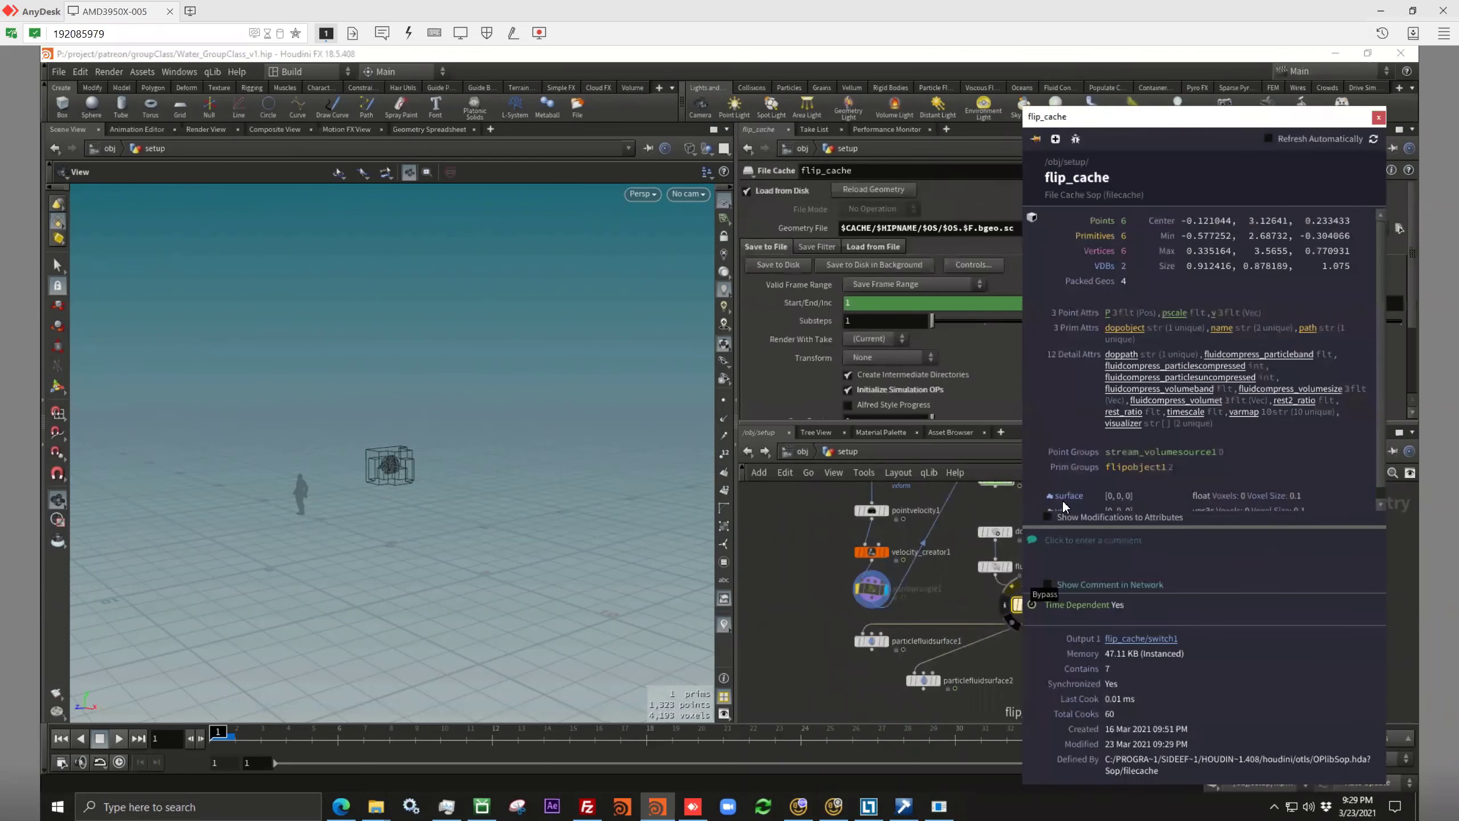
pyautogui.scroll(-1, 1062, 506)
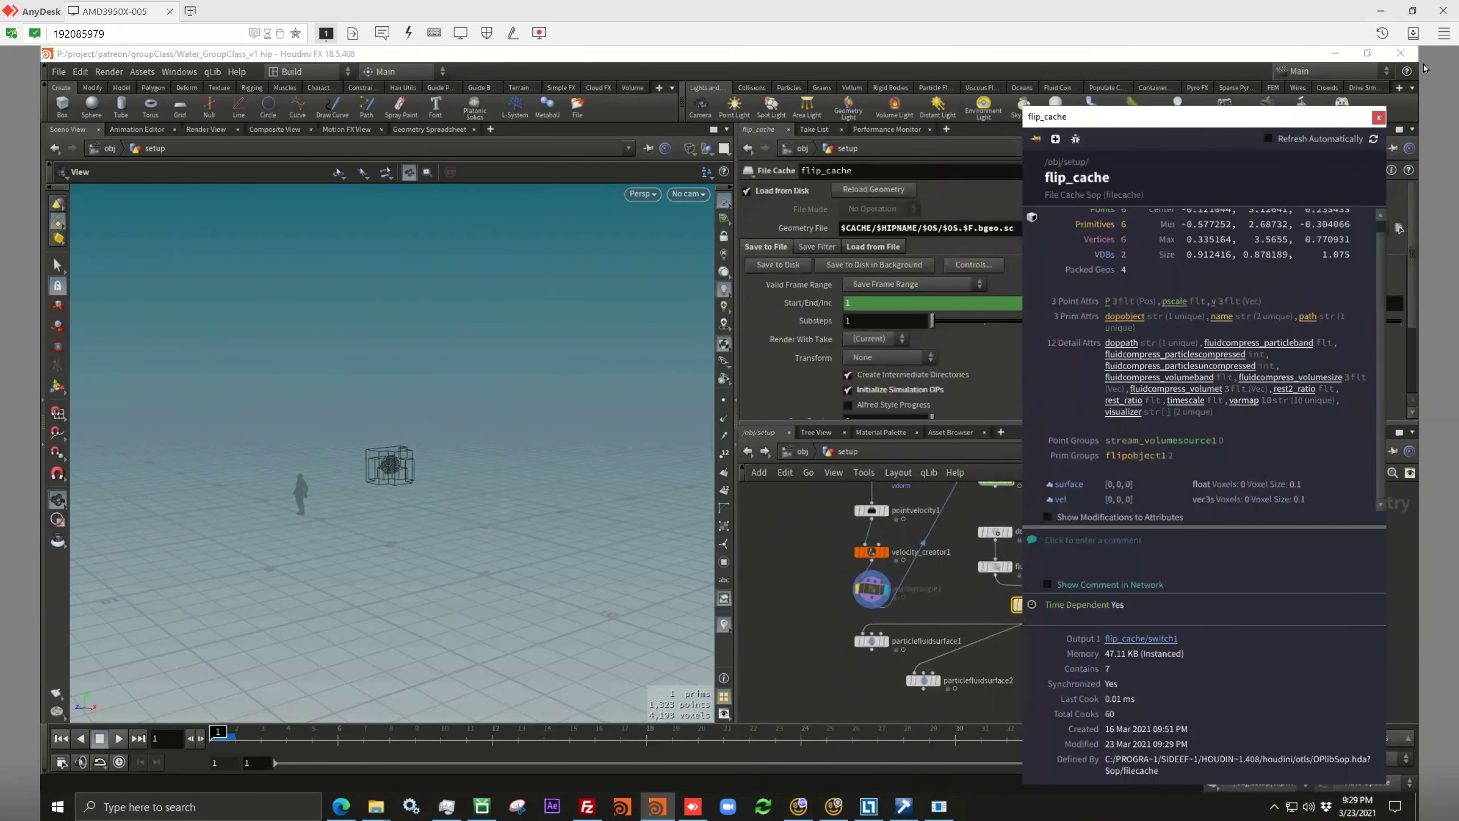
pyautogui.click(1378, 119)
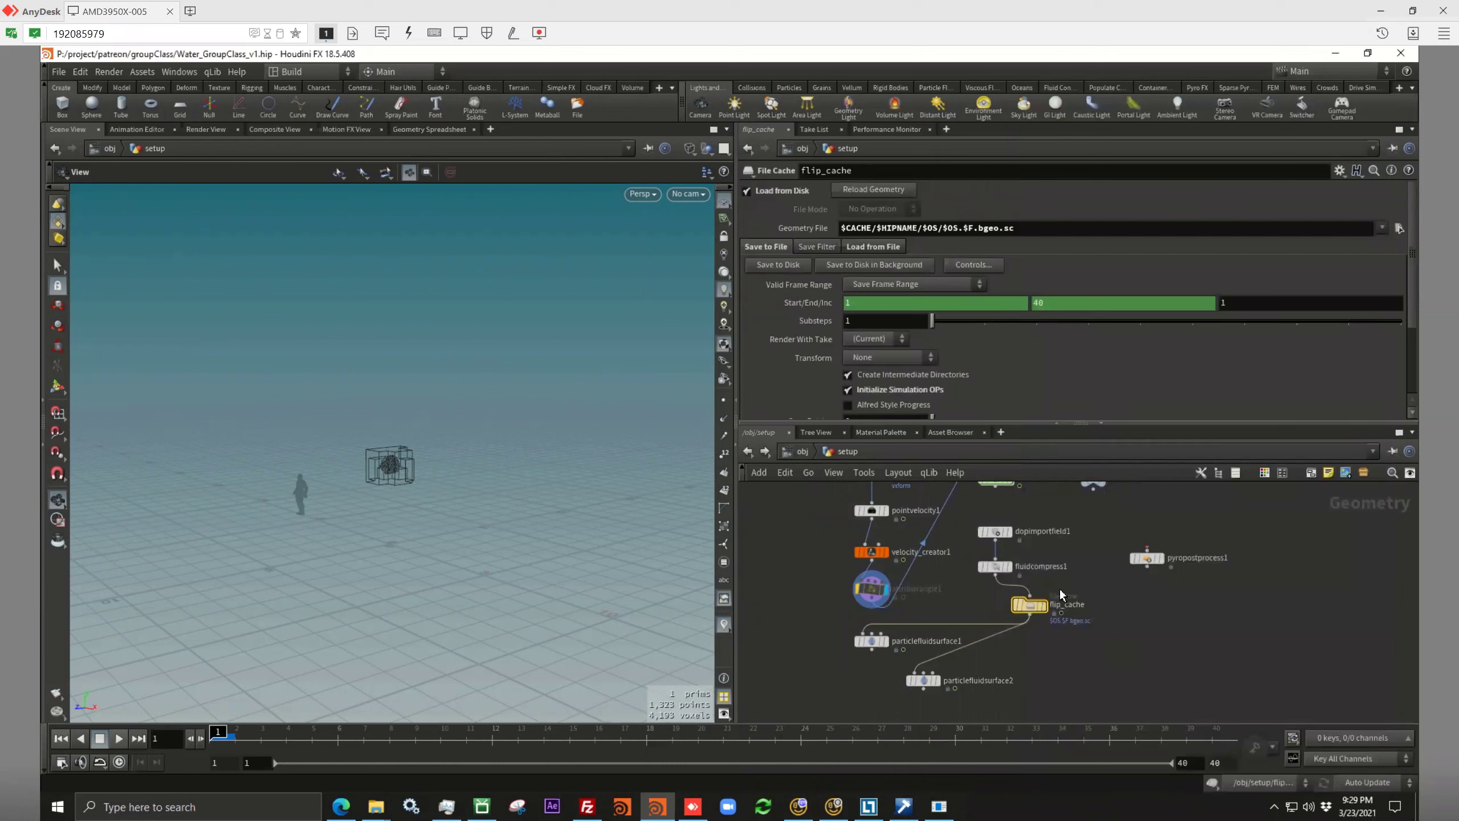
pyautogui.click(1046, 608)
pyautogui.click(800, 738)
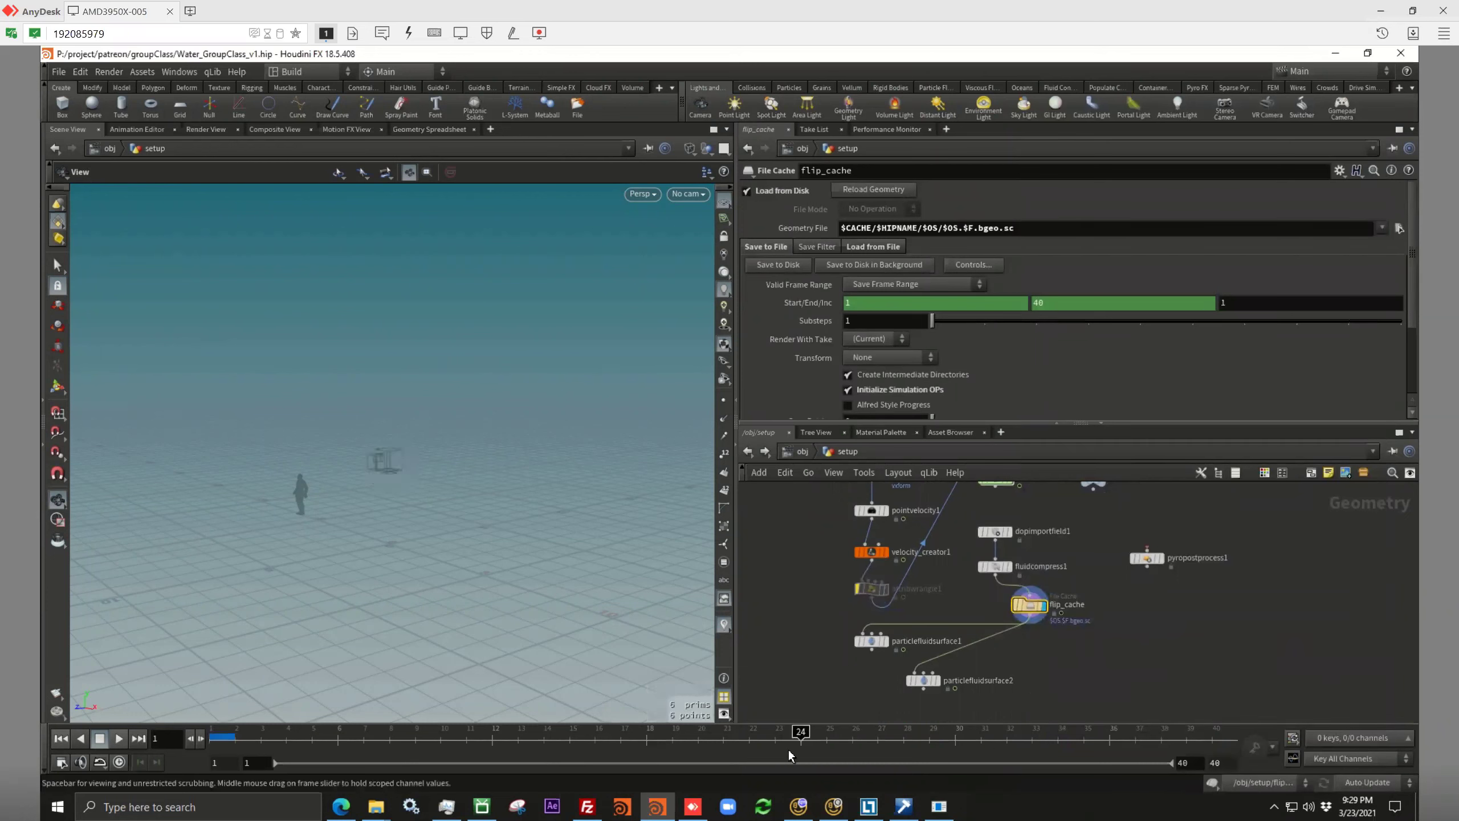
pyautogui.scroll(2, 368, 447)
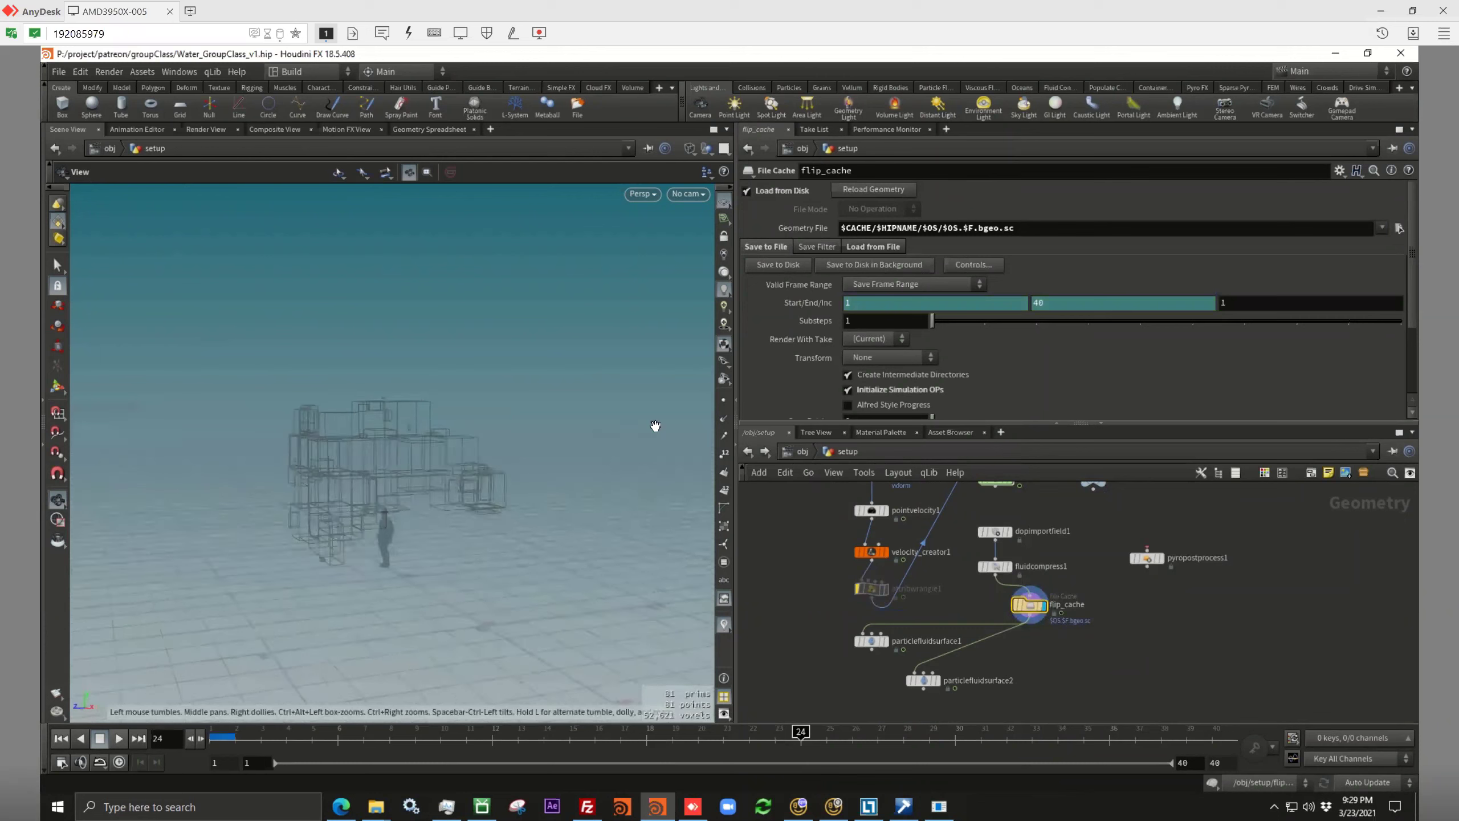
pyautogui.scroll(4, 566, 382)
pyautogui.moveTo(566, 382)
pyautogui.mouseDown()
pyautogui.moveTo(498, 434)
pyautogui.moveTo(599, 460)
pyautogui.mouseUp()
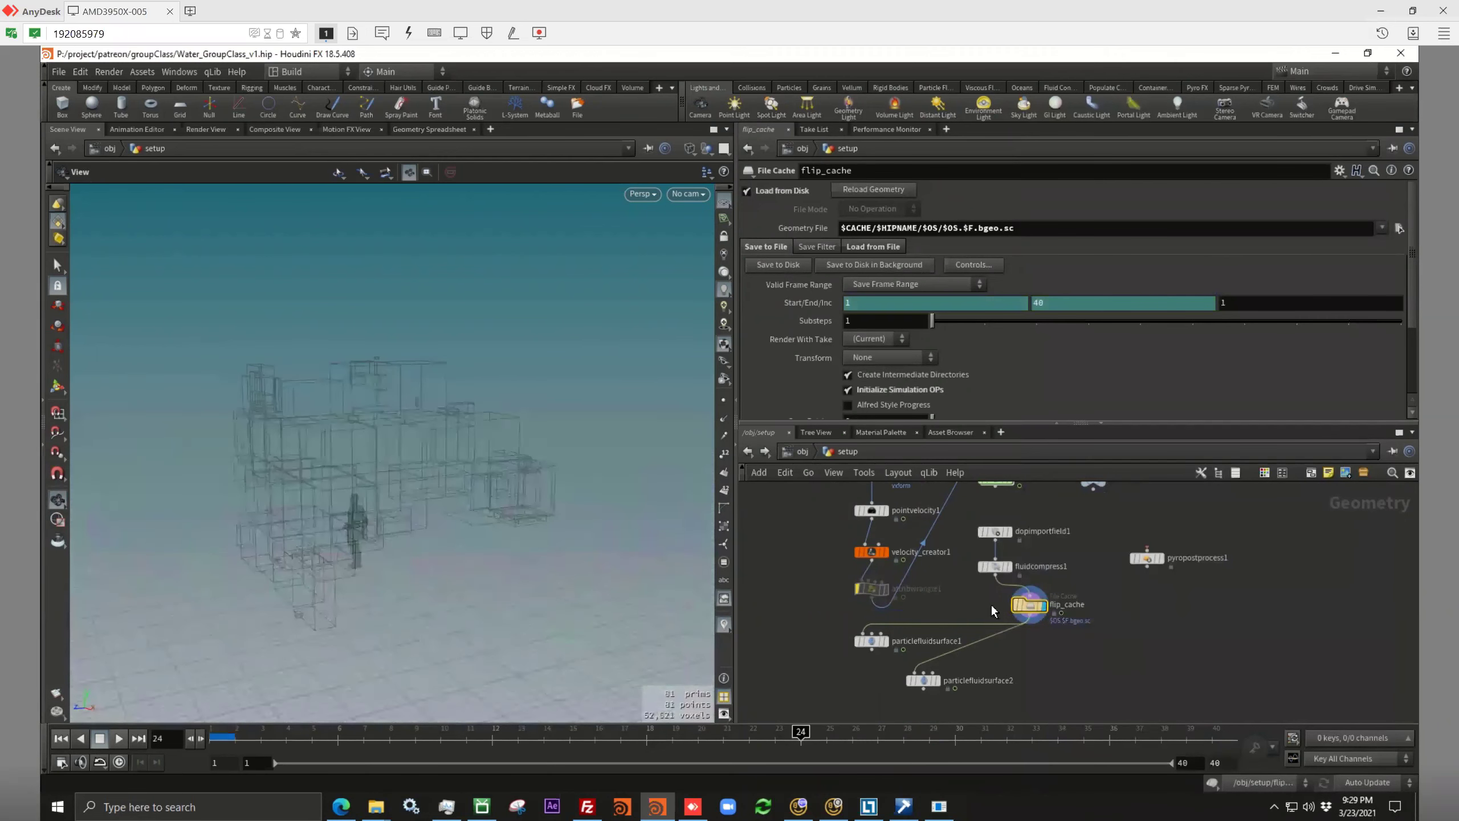
pyautogui.moveTo(1165, 617); pyautogui.dragTo(1160, 572, button='middle')
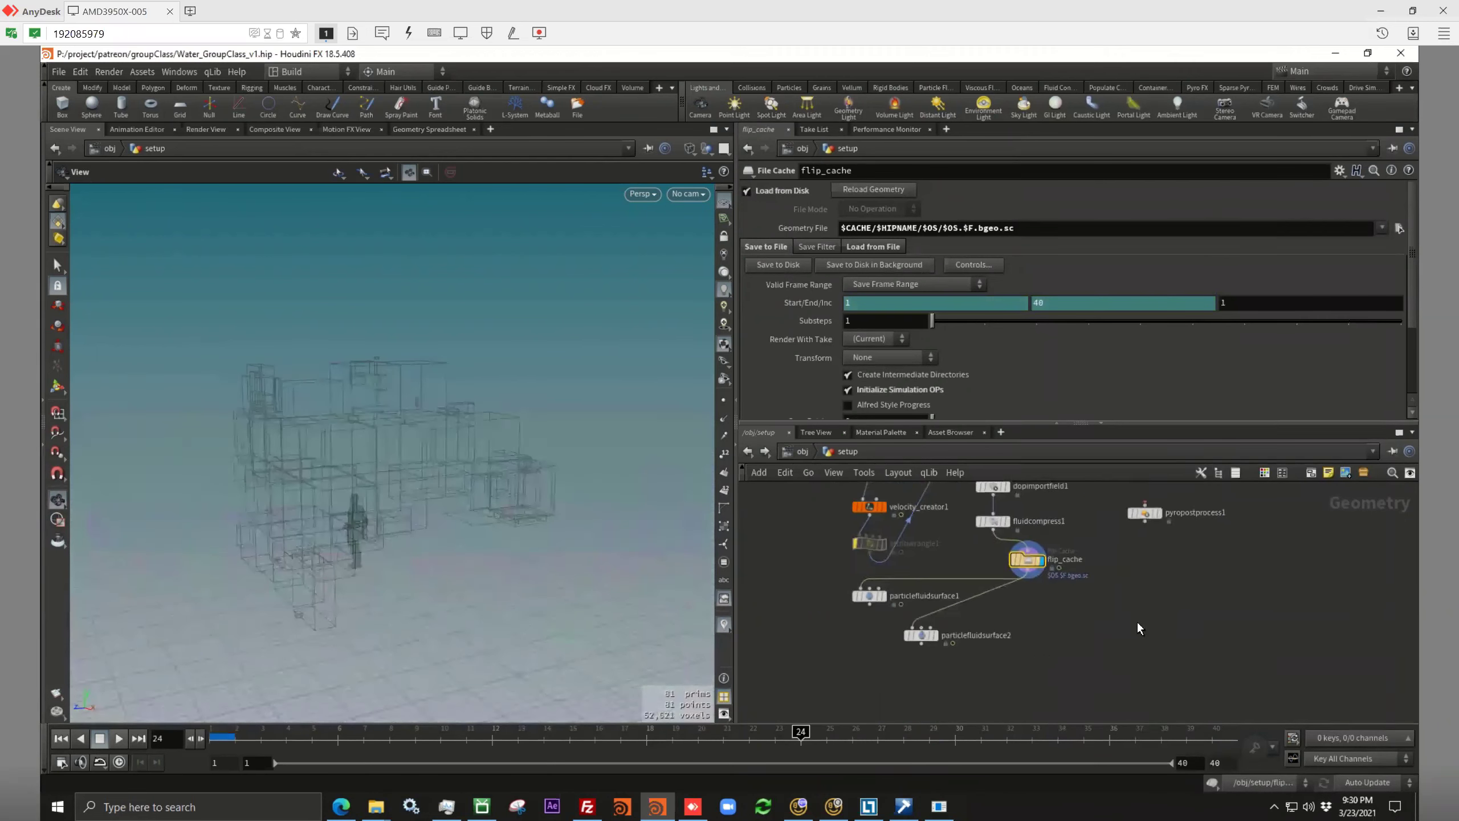
# - Add whitewatersource1 wired from flip_cache and display its emission volumes at frame 24
pyautogui.click(1038, 574)
pyautogui.press('Tab')
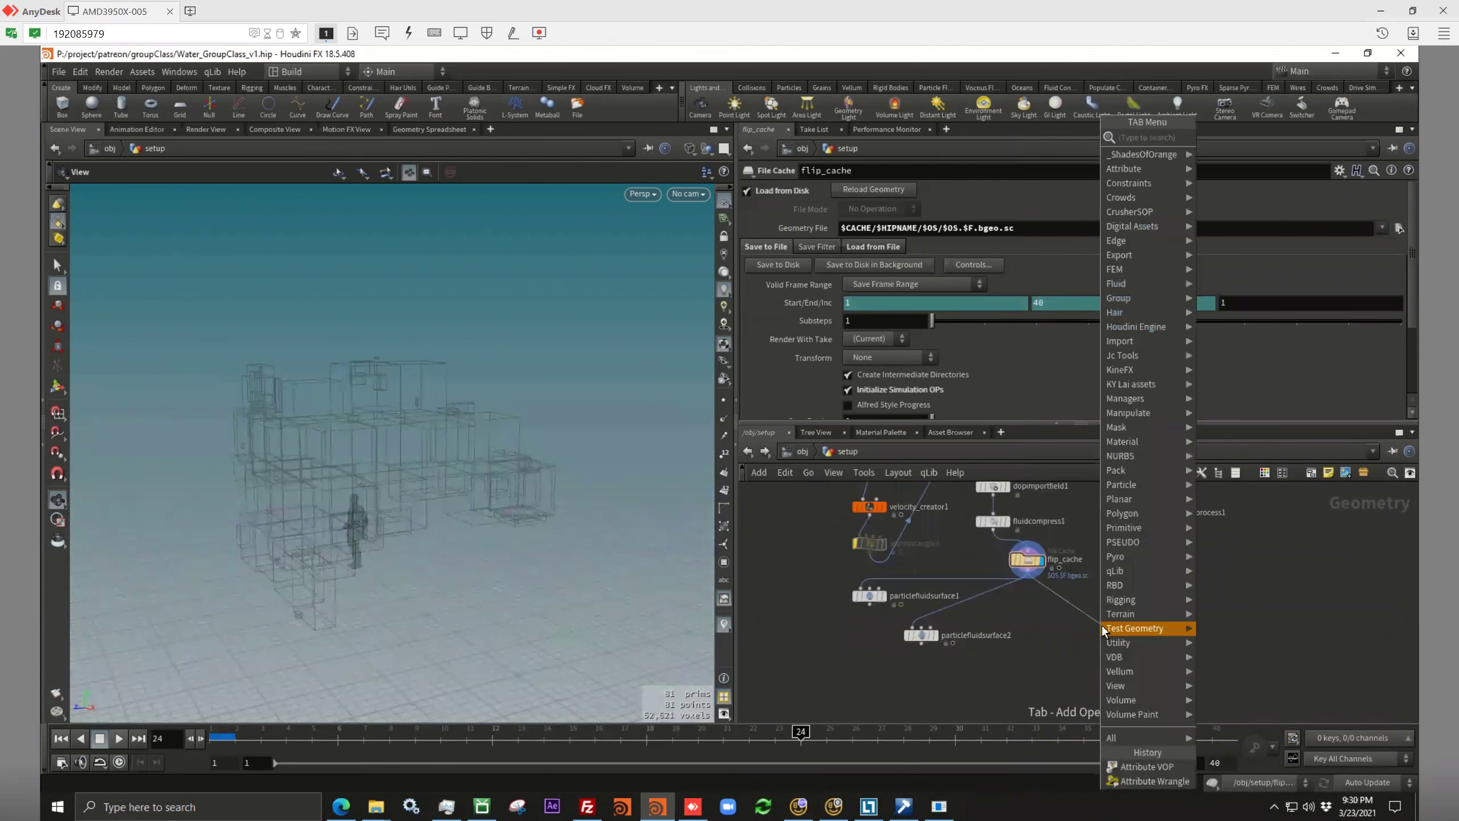
pyautogui.write('source')
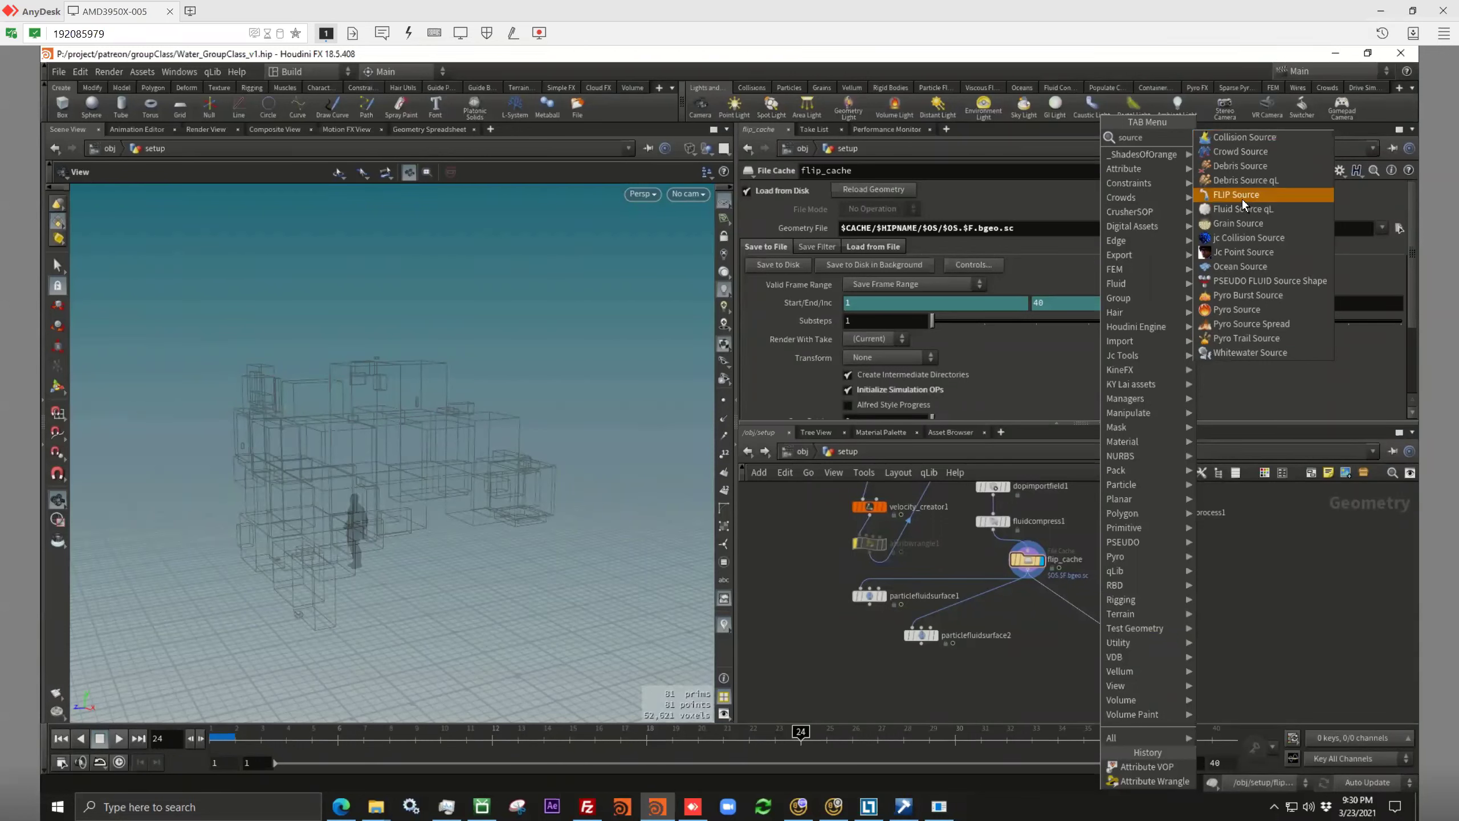
pyautogui.click(1242, 351)
pyautogui.moveTo(1107, 620); pyautogui.dragTo(1029, 616)
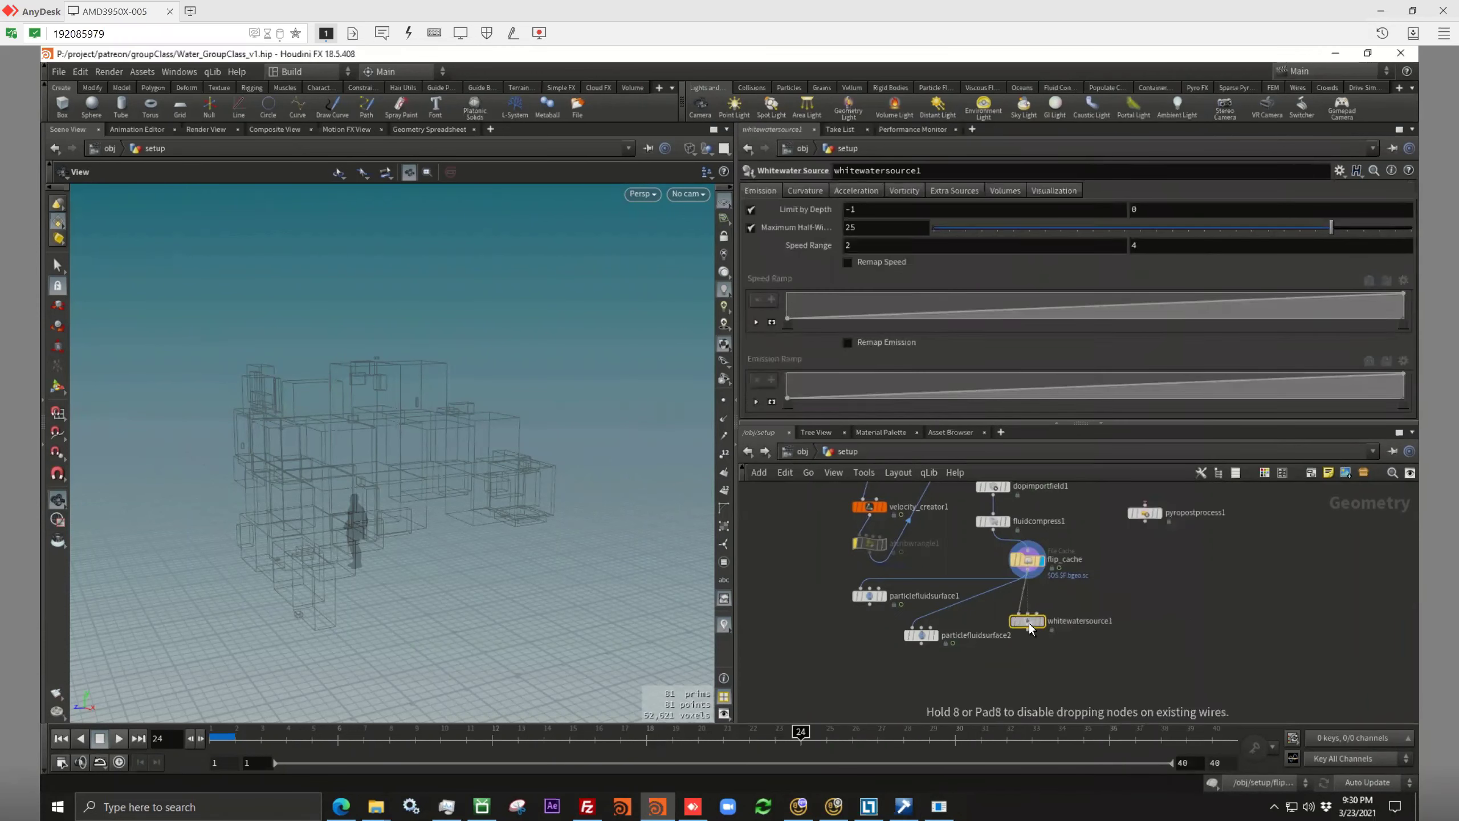
pyautogui.click(1046, 618)
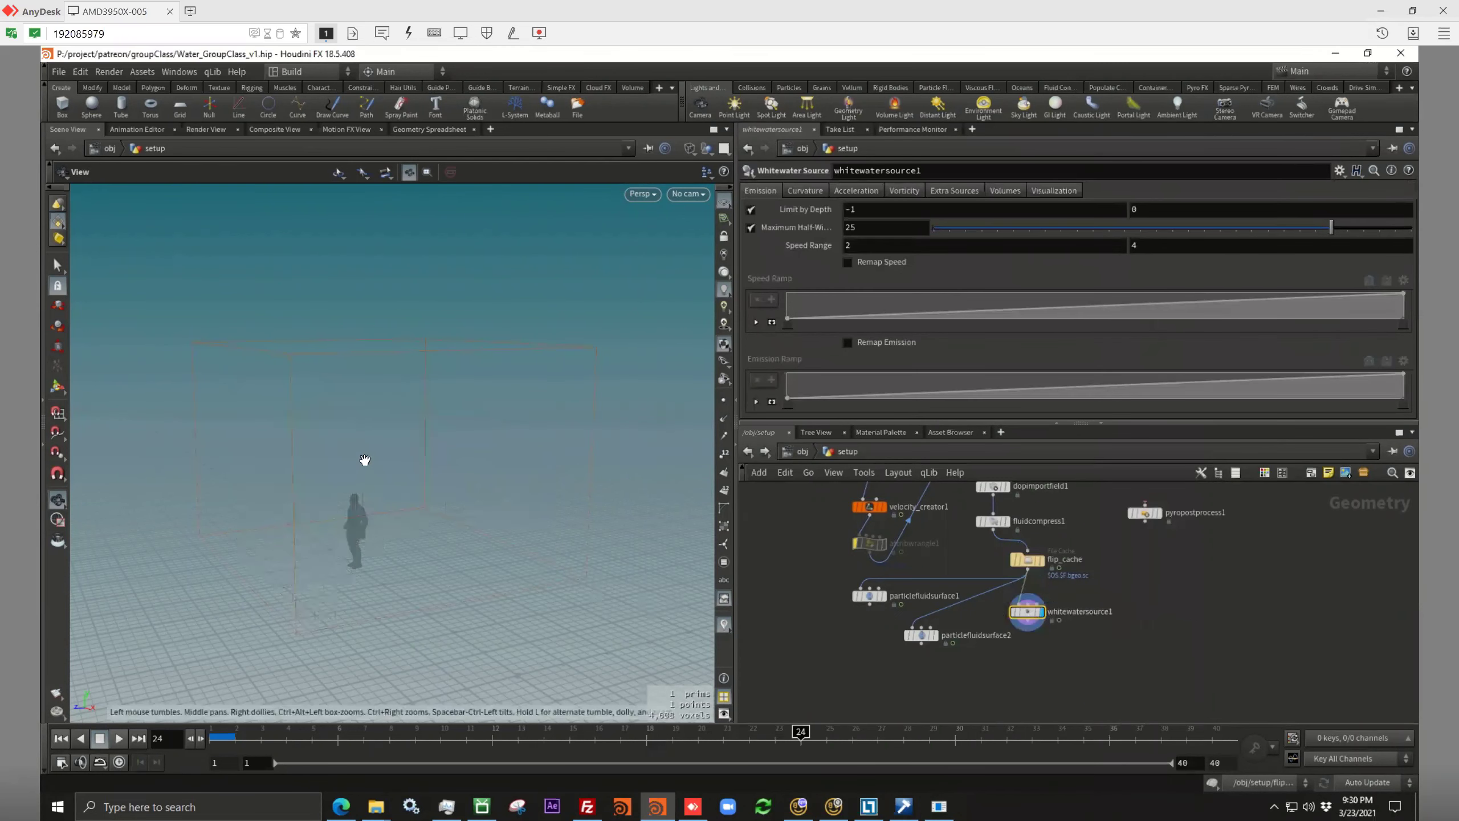
pyautogui.moveTo(371, 414); pyautogui.dragTo(382, 396)
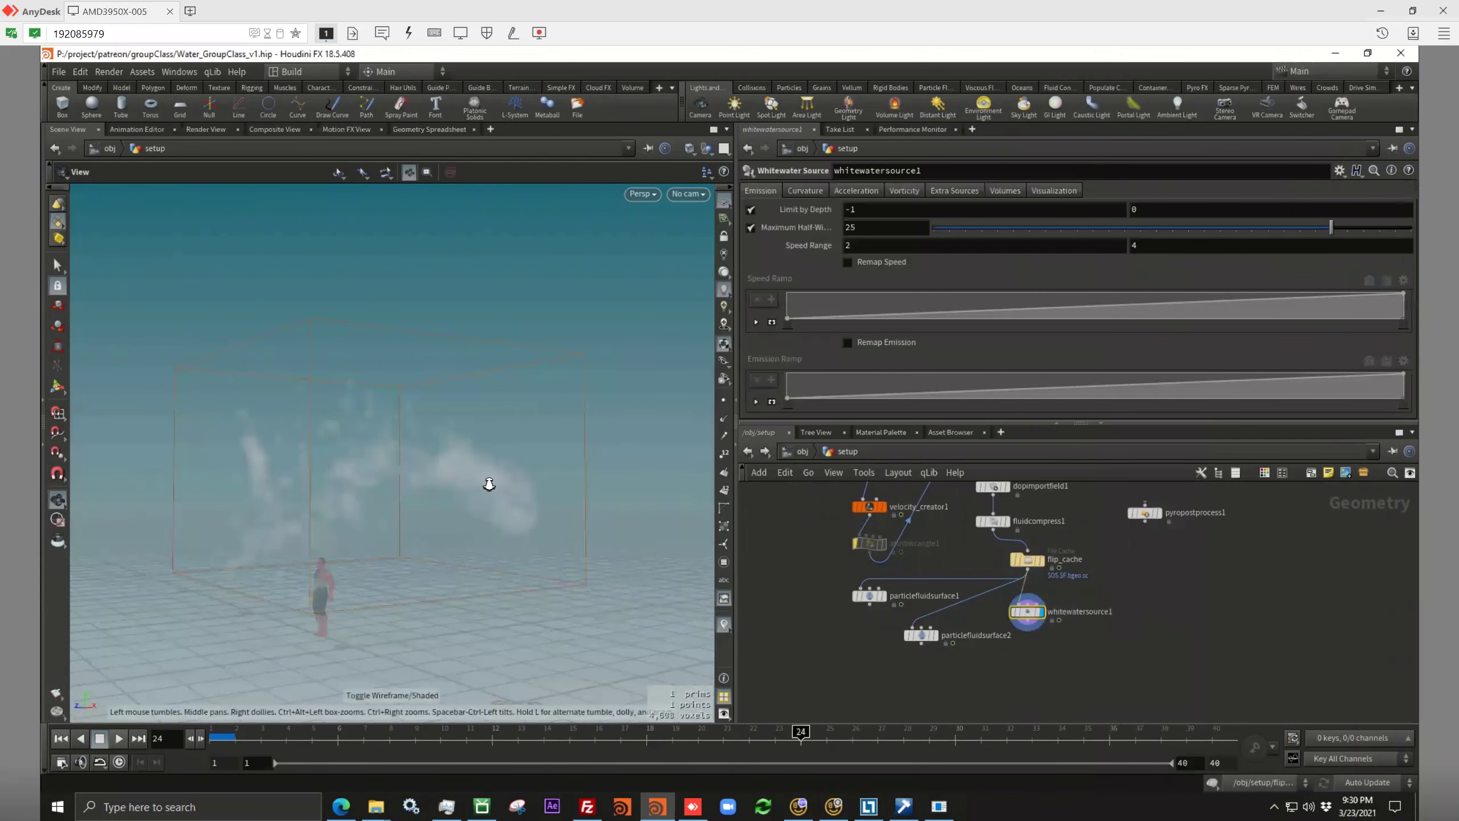
pyautogui.scroll(2, 371, 498)
pyautogui.scroll(1, 296, 501)
pyautogui.moveTo(358, 479)
pyautogui.mouseDown()
pyautogui.moveTo(342, 498)
pyautogui.moveTo(461, 425)
pyautogui.mouseUp()
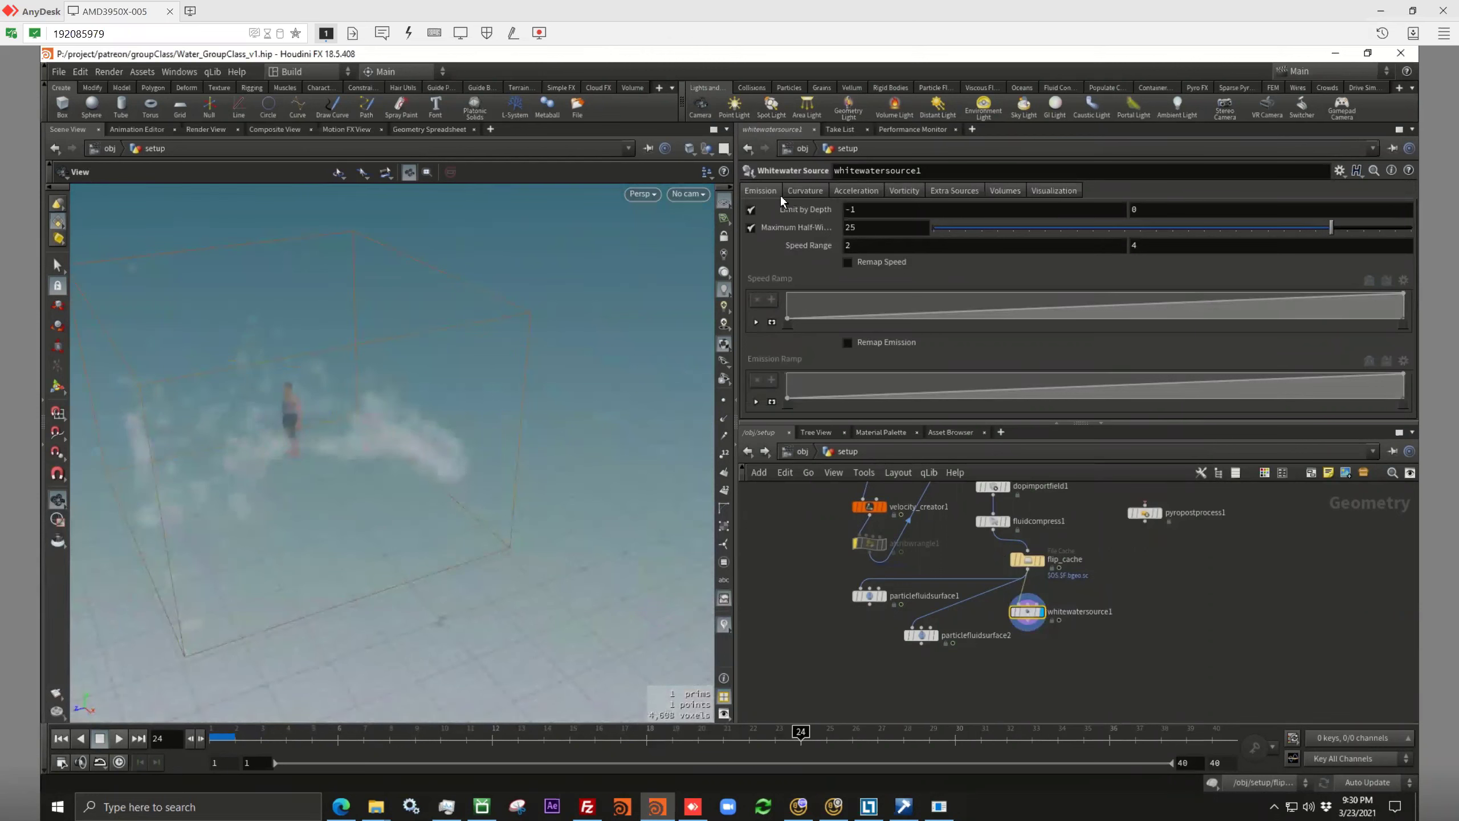
# - Switch whitewatersource1's visualization from Emission Volume to colour-coded Source Particles
pyautogui.click(1052, 194)
pyautogui.click(887, 209)
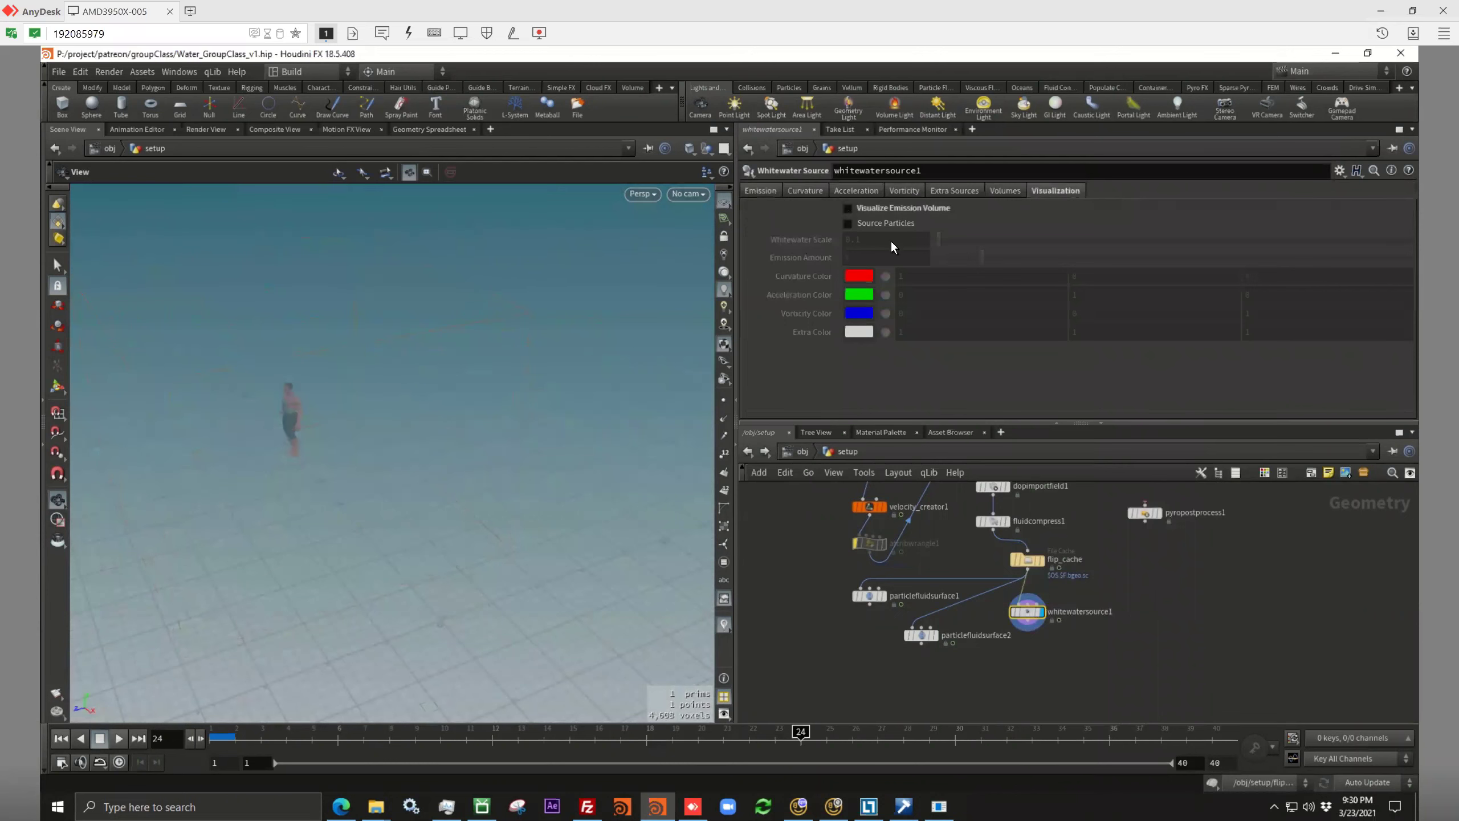
pyautogui.click(848, 223)
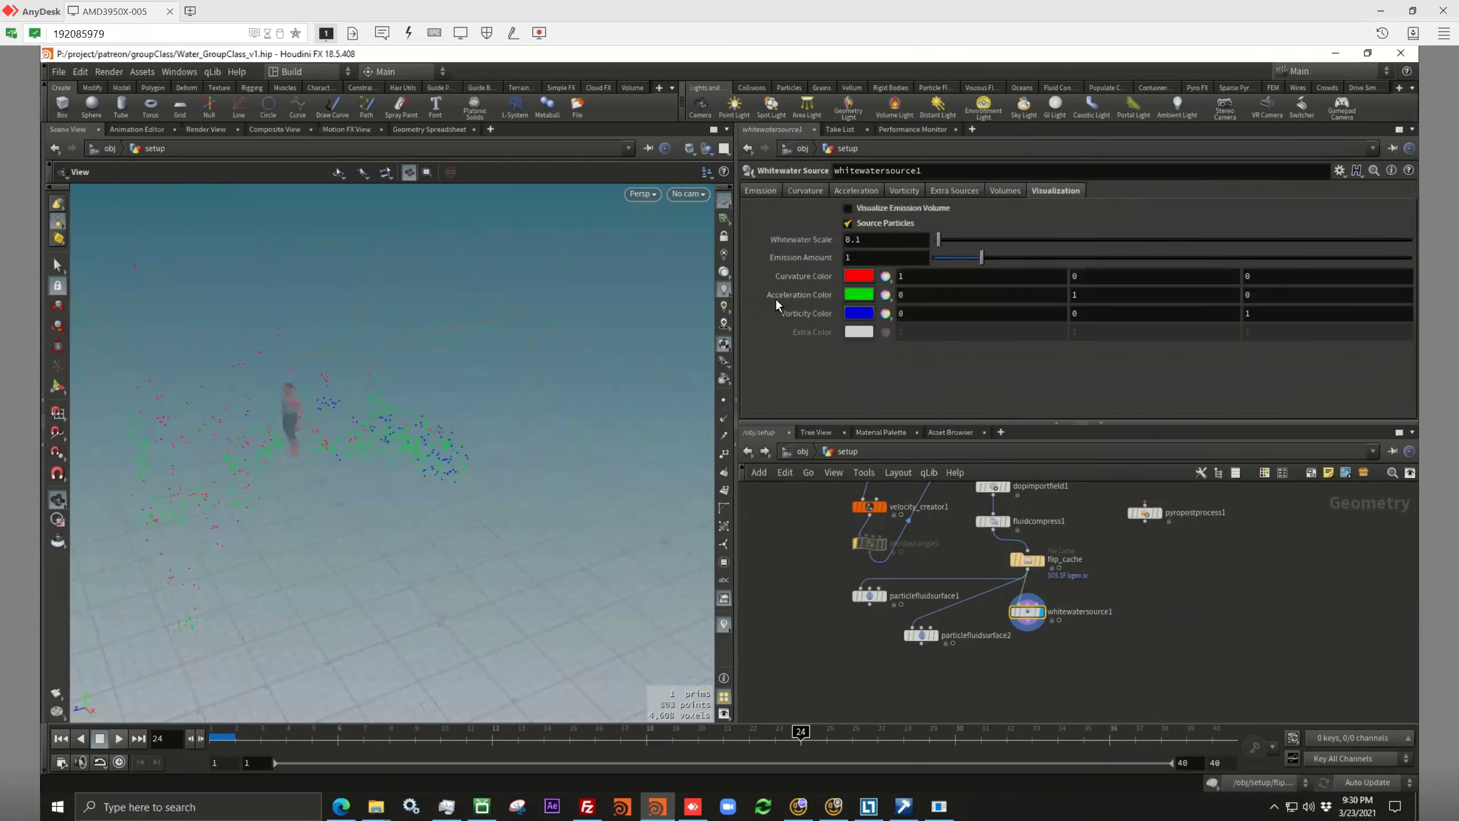
pyautogui.moveTo(404, 417)
pyautogui.mouseDown()
pyautogui.moveTo(407, 374)
pyautogui.moveTo(322, 388)
pyautogui.mouseUp()
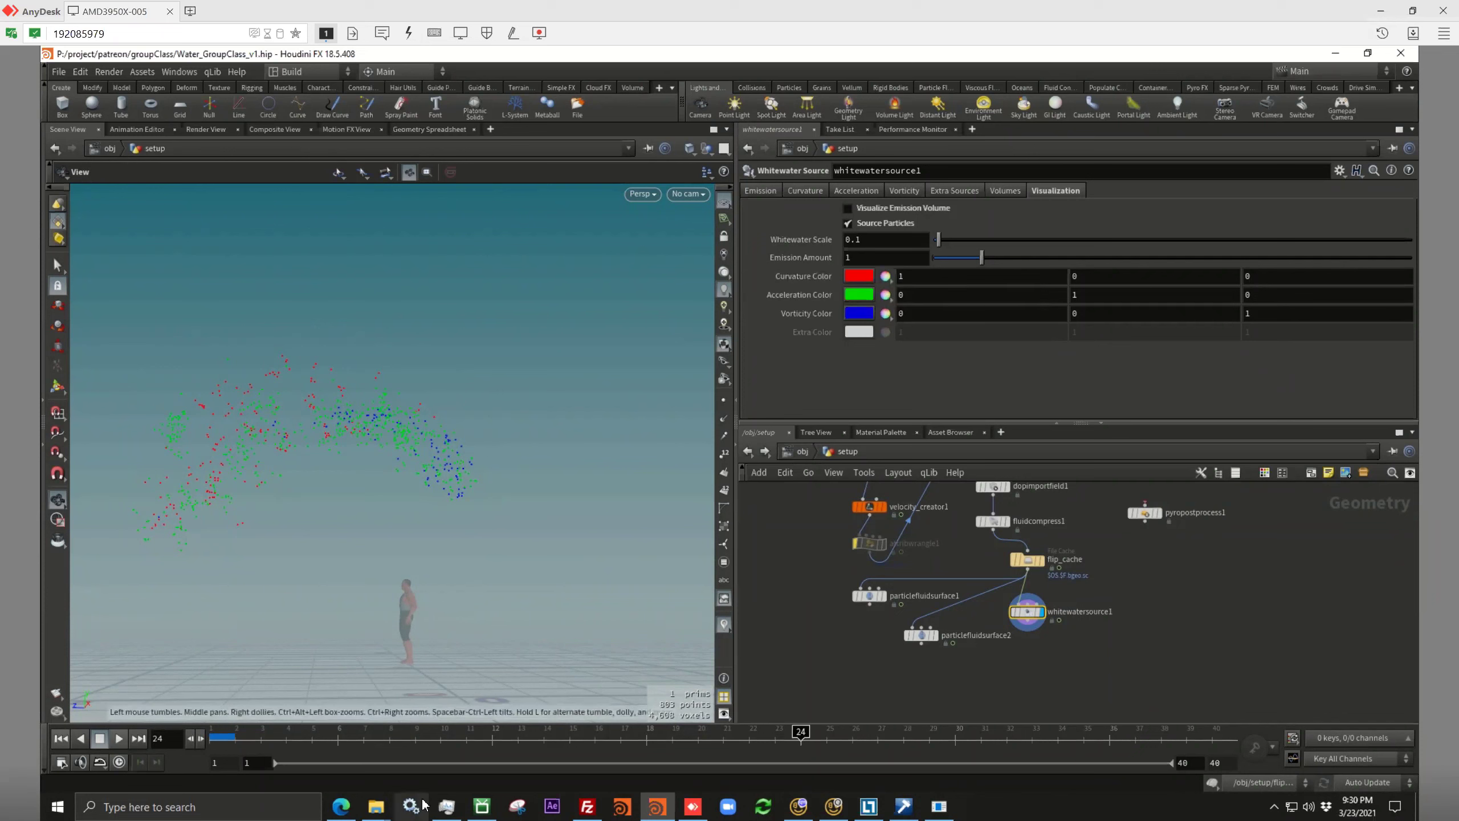
# - Snip the viewport particles and outline the spray and emitter nozzle in red
pyautogui.click(517, 806)
pyautogui.click(652, 219)
pyautogui.moveTo(77, 264); pyautogui.dragTo(636, 646)
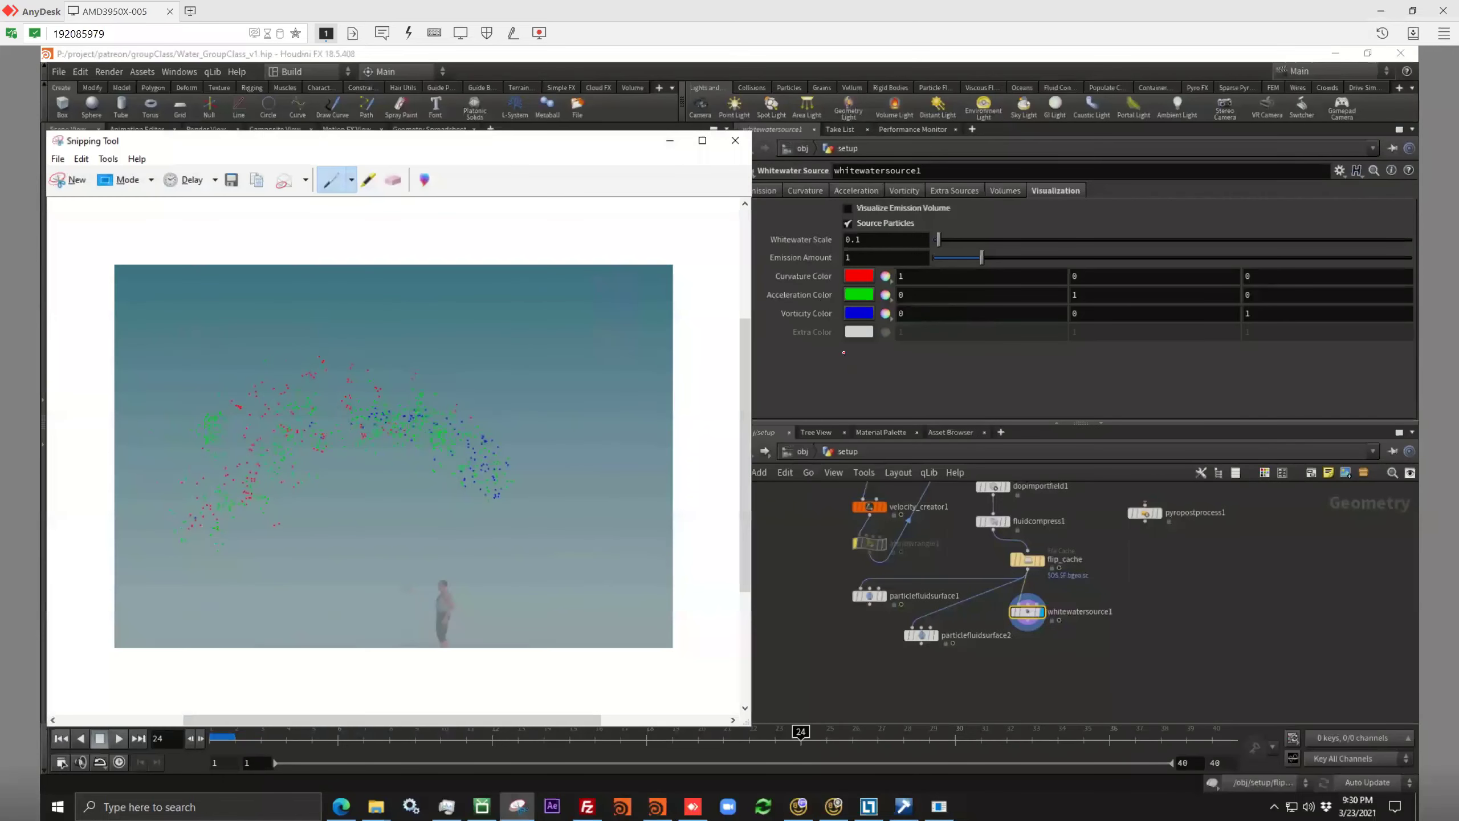
pyautogui.moveTo(475, 436)
pyautogui.mouseDown()
pyautogui.moveTo(305, 371)
pyautogui.moveTo(170, 448)
pyautogui.moveTo(169, 511)
pyautogui.moveTo(187, 483)
pyautogui.moveTo(205, 541)
pyautogui.moveTo(277, 535)
pyautogui.moveTo(282, 489)
pyautogui.moveTo(321, 451)
pyautogui.moveTo(455, 475)
pyautogui.moveTo(496, 511)
pyautogui.moveTo(536, 478)
pyautogui.moveTo(545, 448)
pyautogui.moveTo(636, 487)
pyautogui.mouseUp()
pyautogui.moveTo(532, 506); pyautogui.dragTo(675, 574)
pyautogui.moveTo(554, 450); pyautogui.dragTo(687, 509)
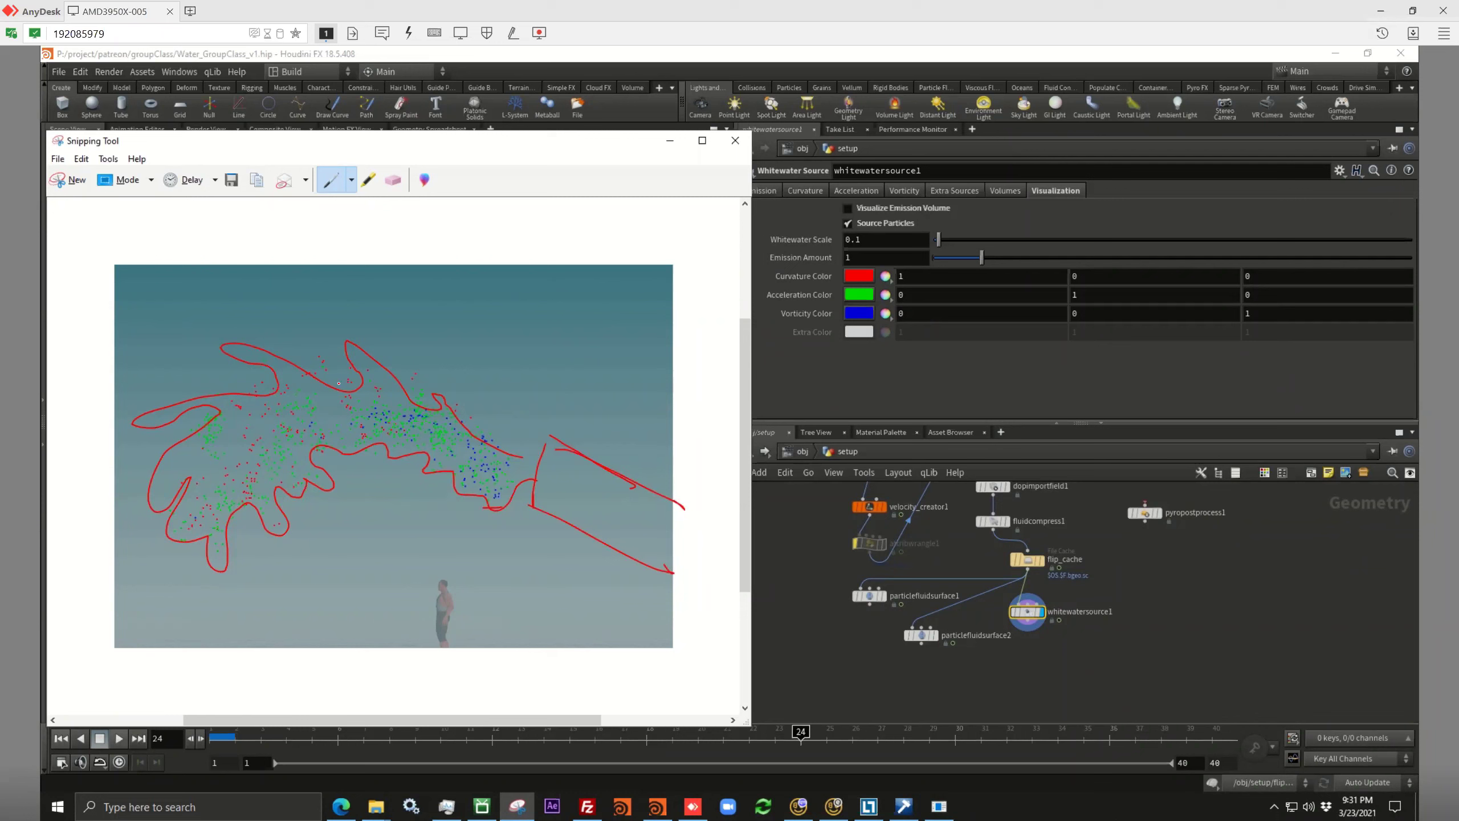
# - Sketch green splash shapes marking extra emission areas, then discard the snip unsaved
pyautogui.click(351, 181)
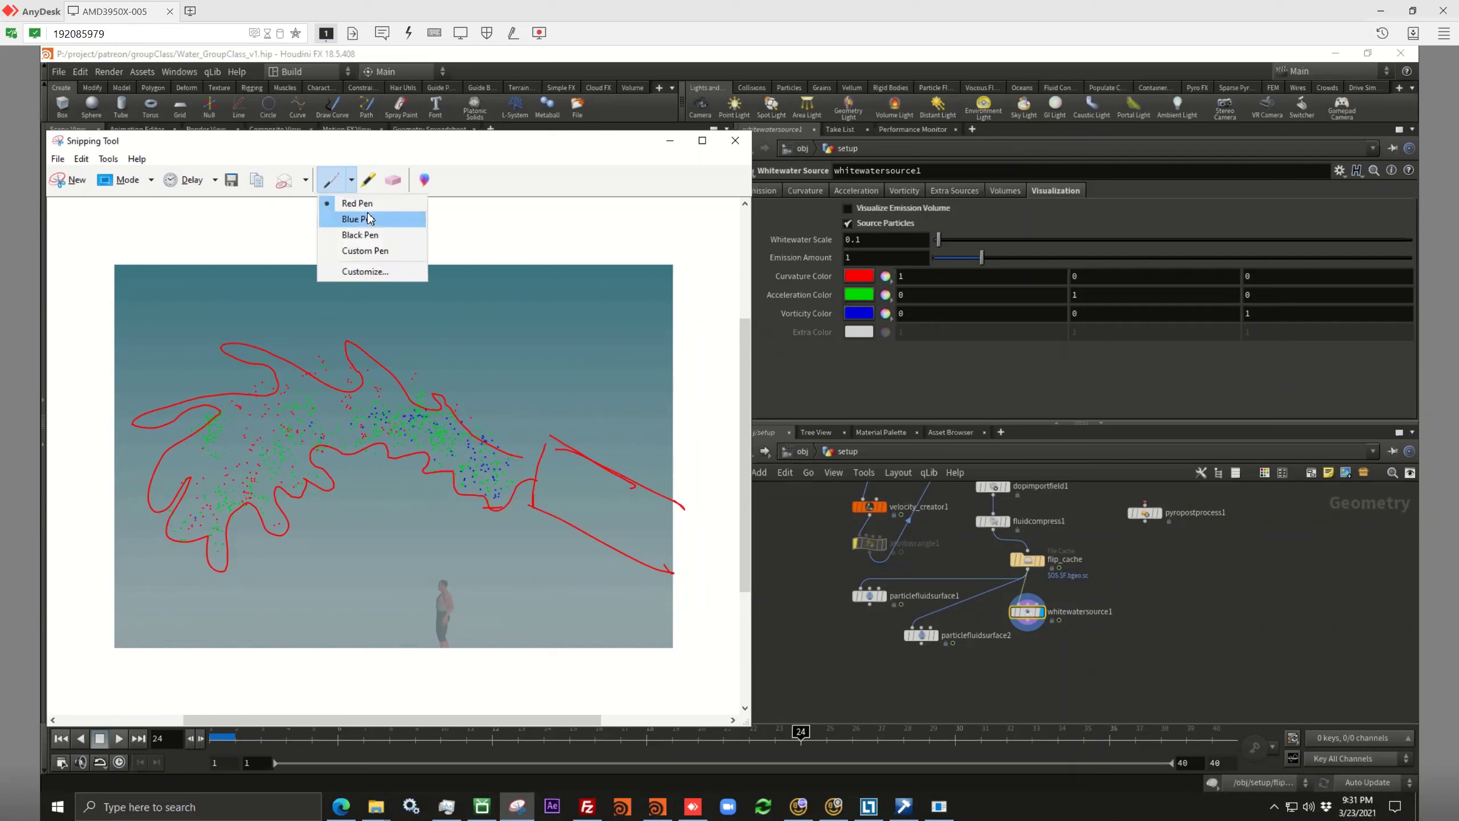
pyautogui.click(379, 251)
pyautogui.moveTo(239, 342)
pyautogui.mouseDown()
pyautogui.moveTo(218, 361)
pyautogui.moveTo(233, 333)
pyautogui.mouseUp()
pyautogui.moveTo(341, 328); pyautogui.dragTo(356, 388)
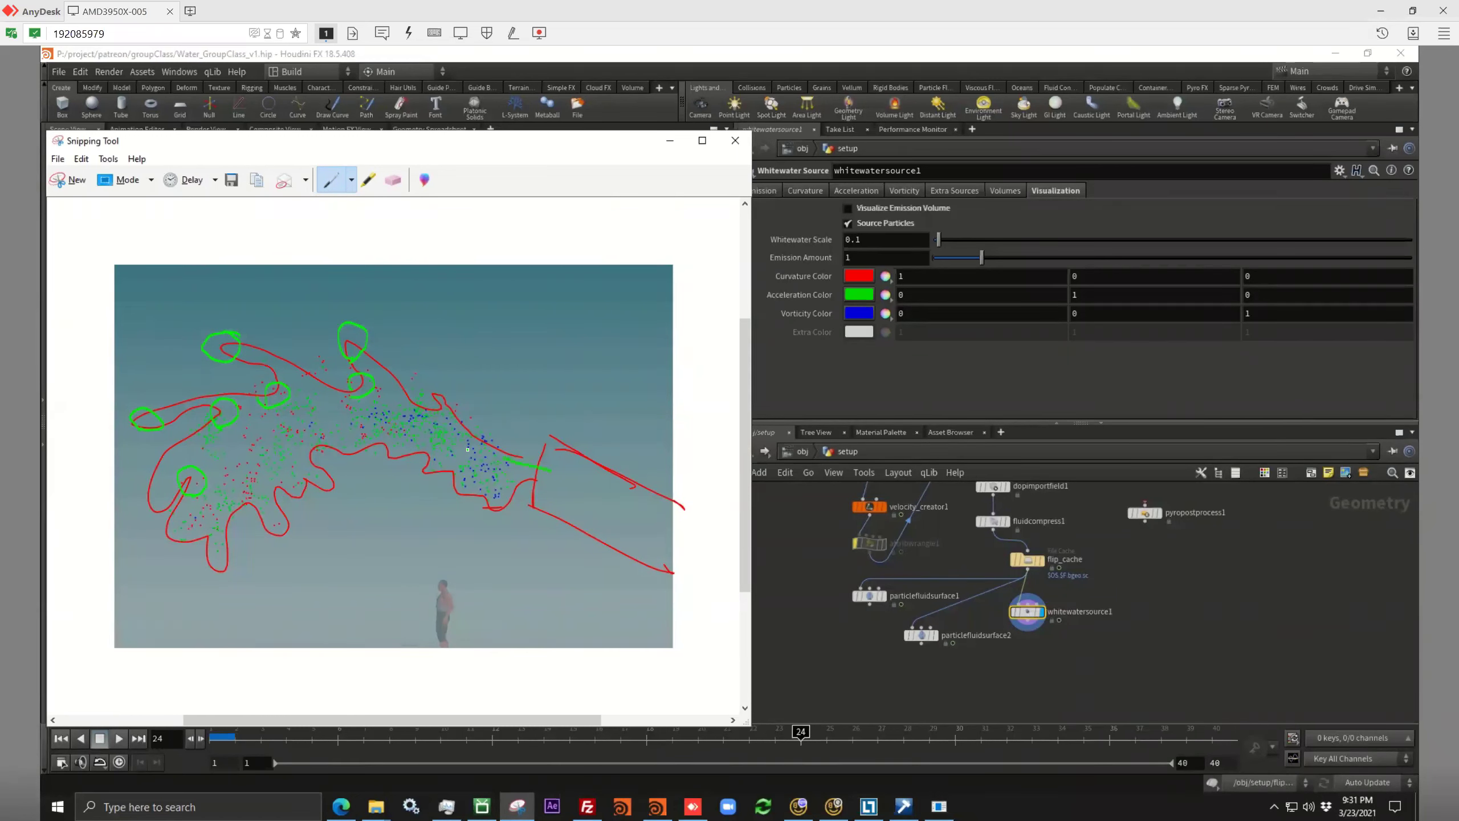
pyautogui.moveTo(357, 421); pyautogui.dragTo(280, 440)
pyautogui.moveTo(182, 400); pyautogui.dragTo(65, 343)
pyautogui.moveTo(122, 414); pyautogui.dragTo(118, 458)
pyautogui.moveTo(111, 386)
pyautogui.mouseDown()
pyautogui.moveTo(62, 384)
pyautogui.moveTo(52, 366)
pyautogui.moveTo(84, 371)
pyautogui.mouseUp()
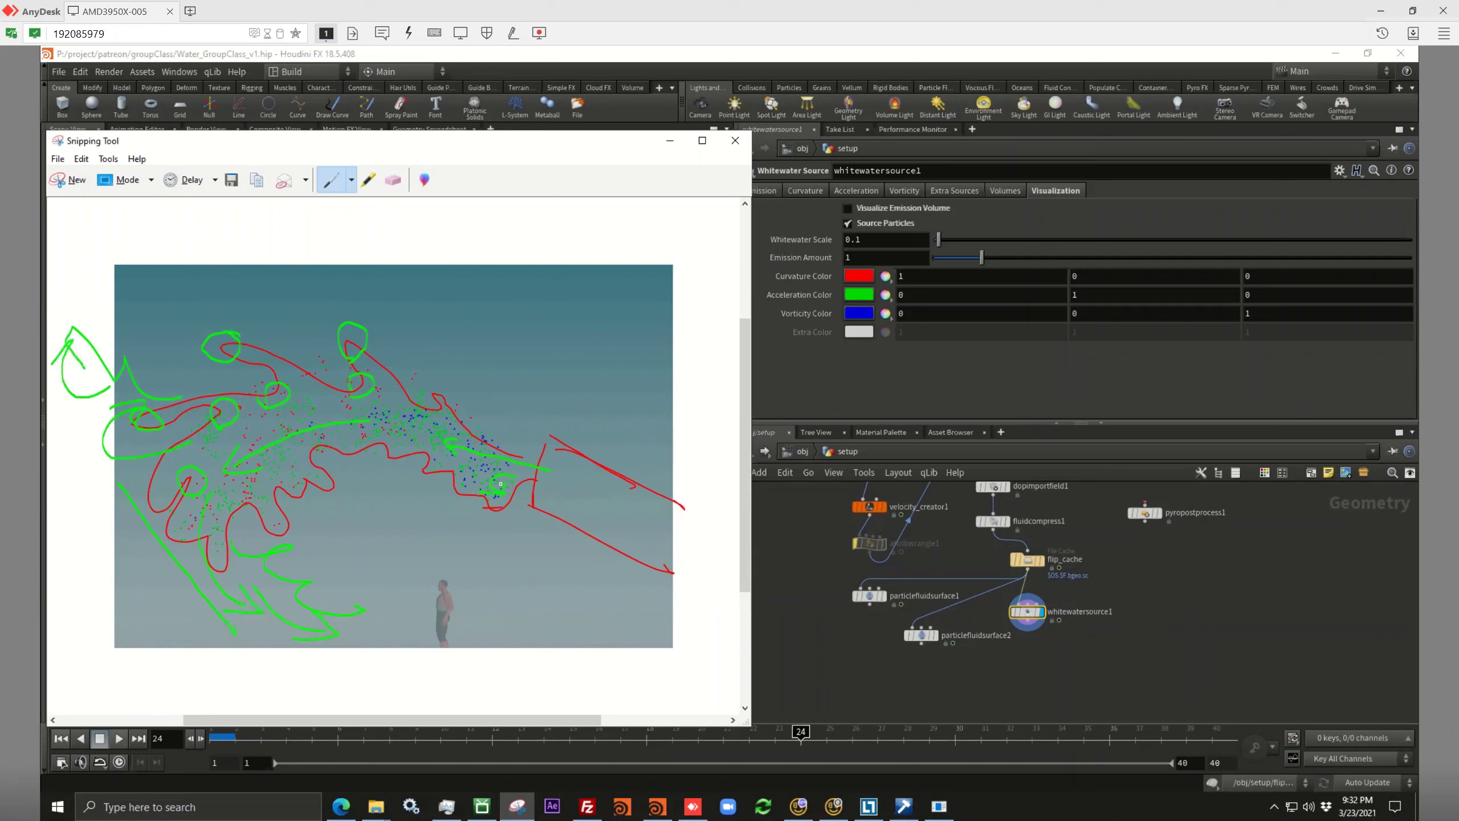
pyautogui.click(735, 141)
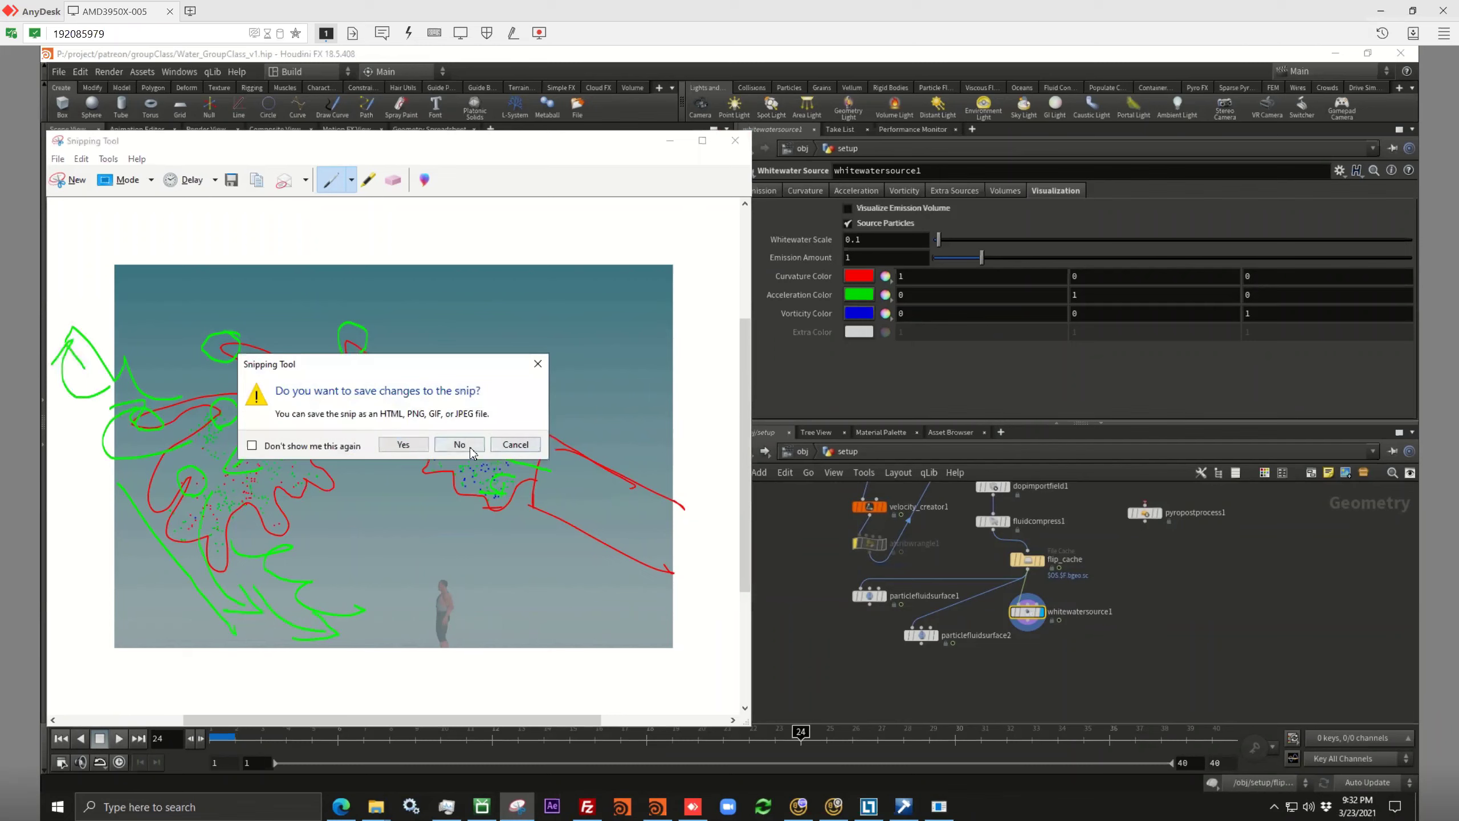
pyautogui.press('Return')
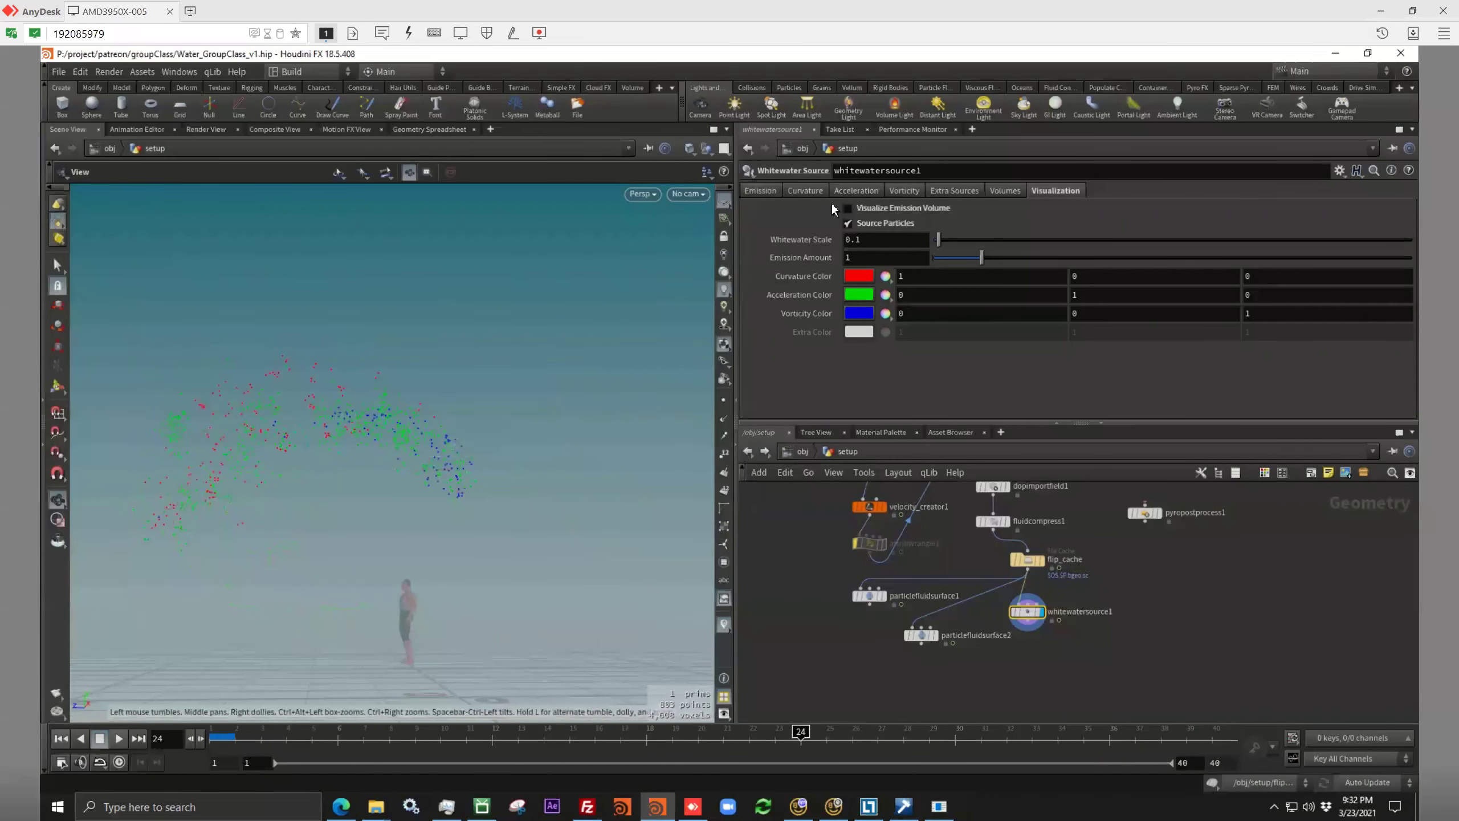
# - Turn off Emit from Curvature on whitewatersource1
pyautogui.click(821, 190)
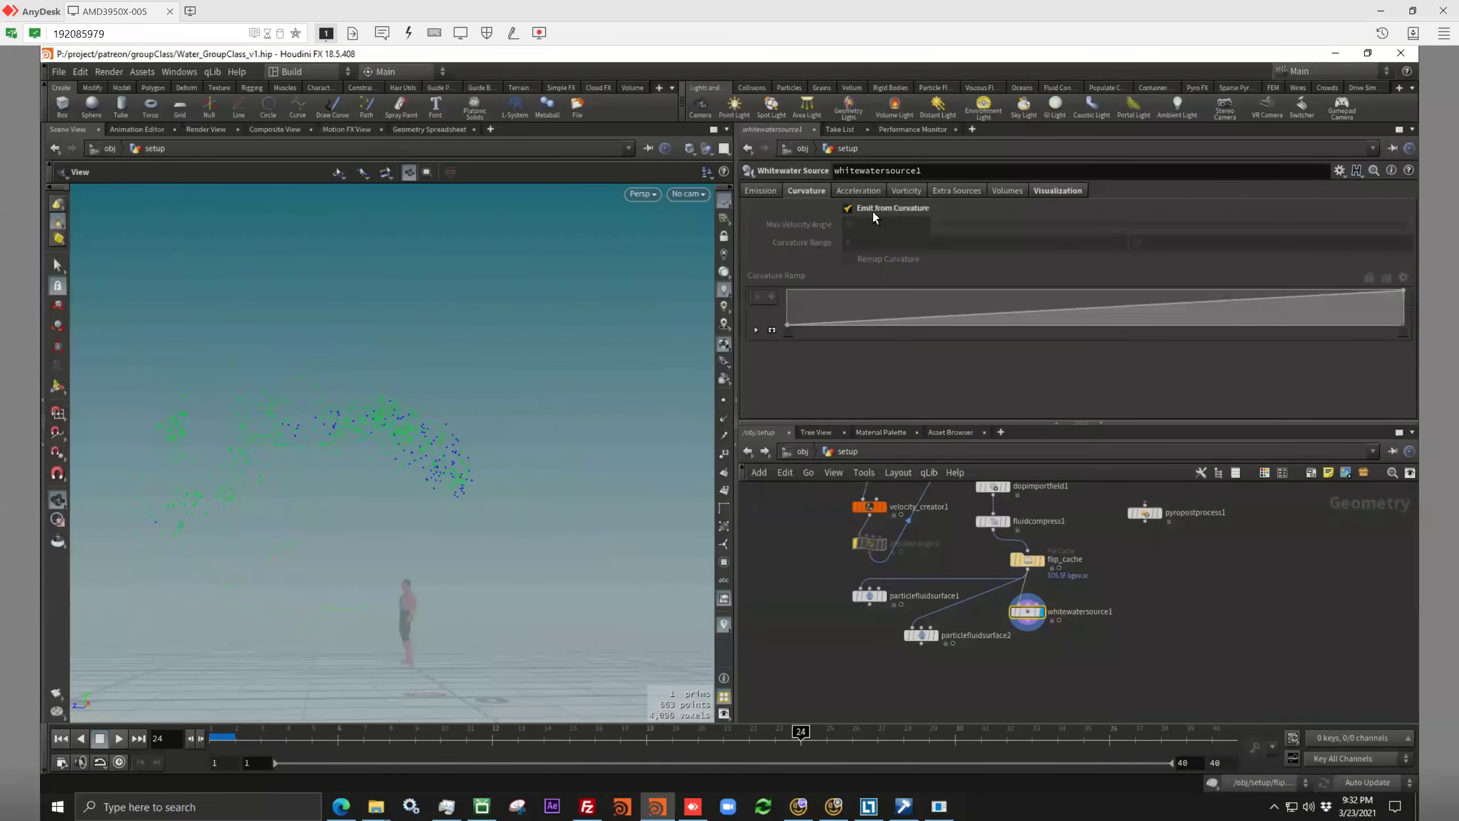
pyautogui.click(871, 211)
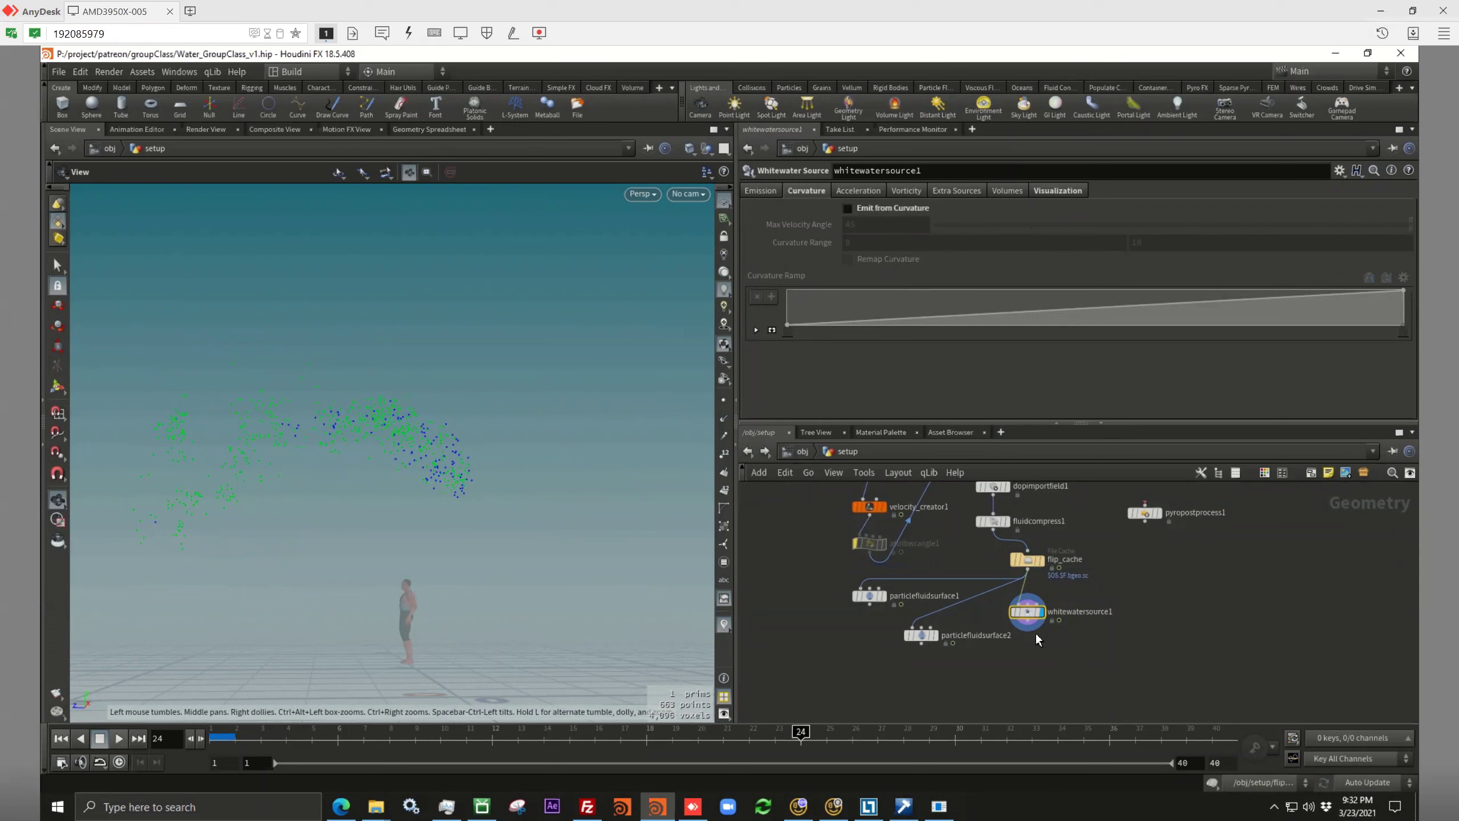
pyautogui.scroll(3, 1035, 631)
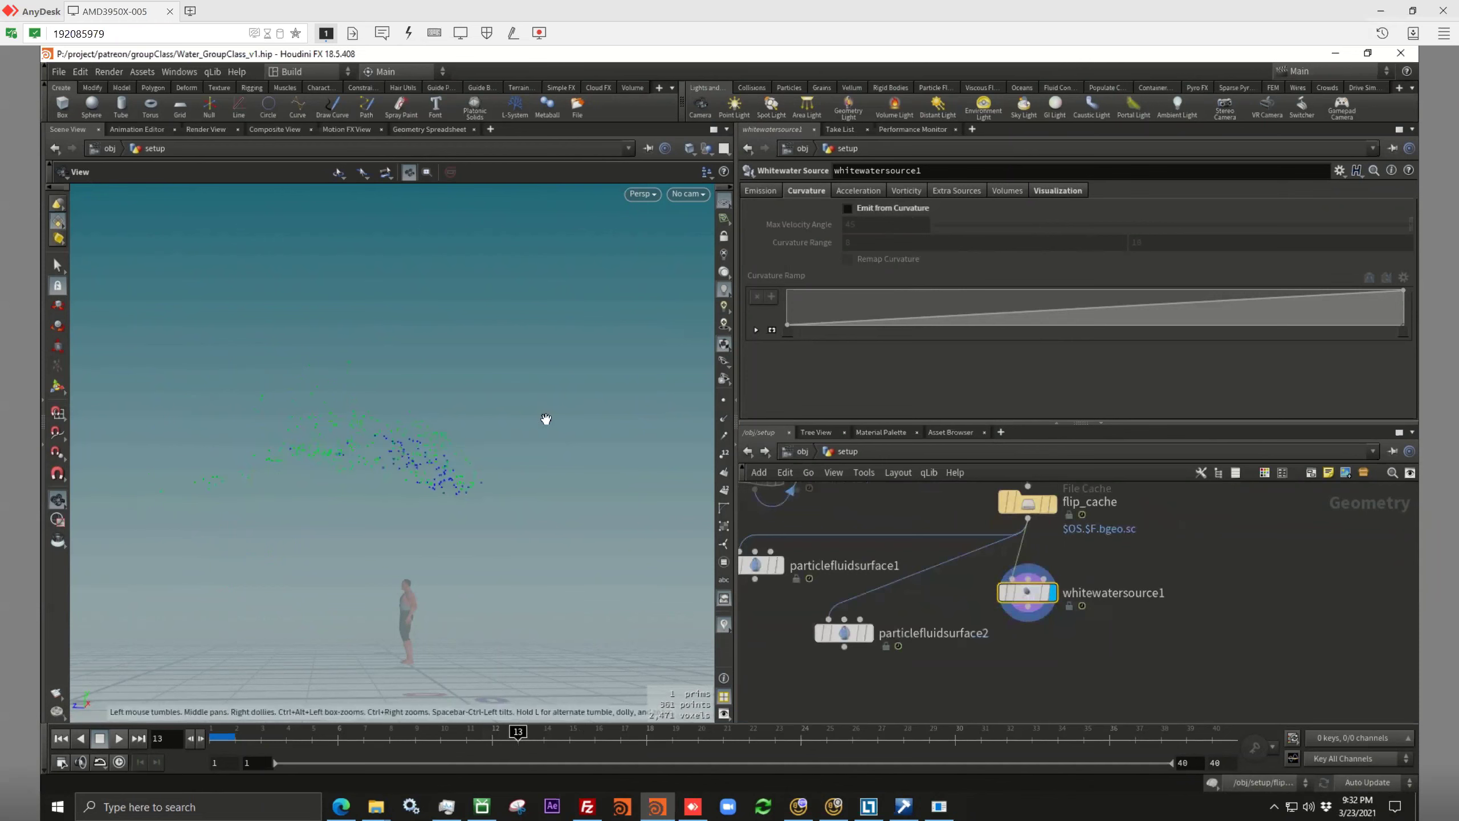
pyautogui.moveTo(1053, 648); pyautogui.dragTo(1045, 584, button='middle')
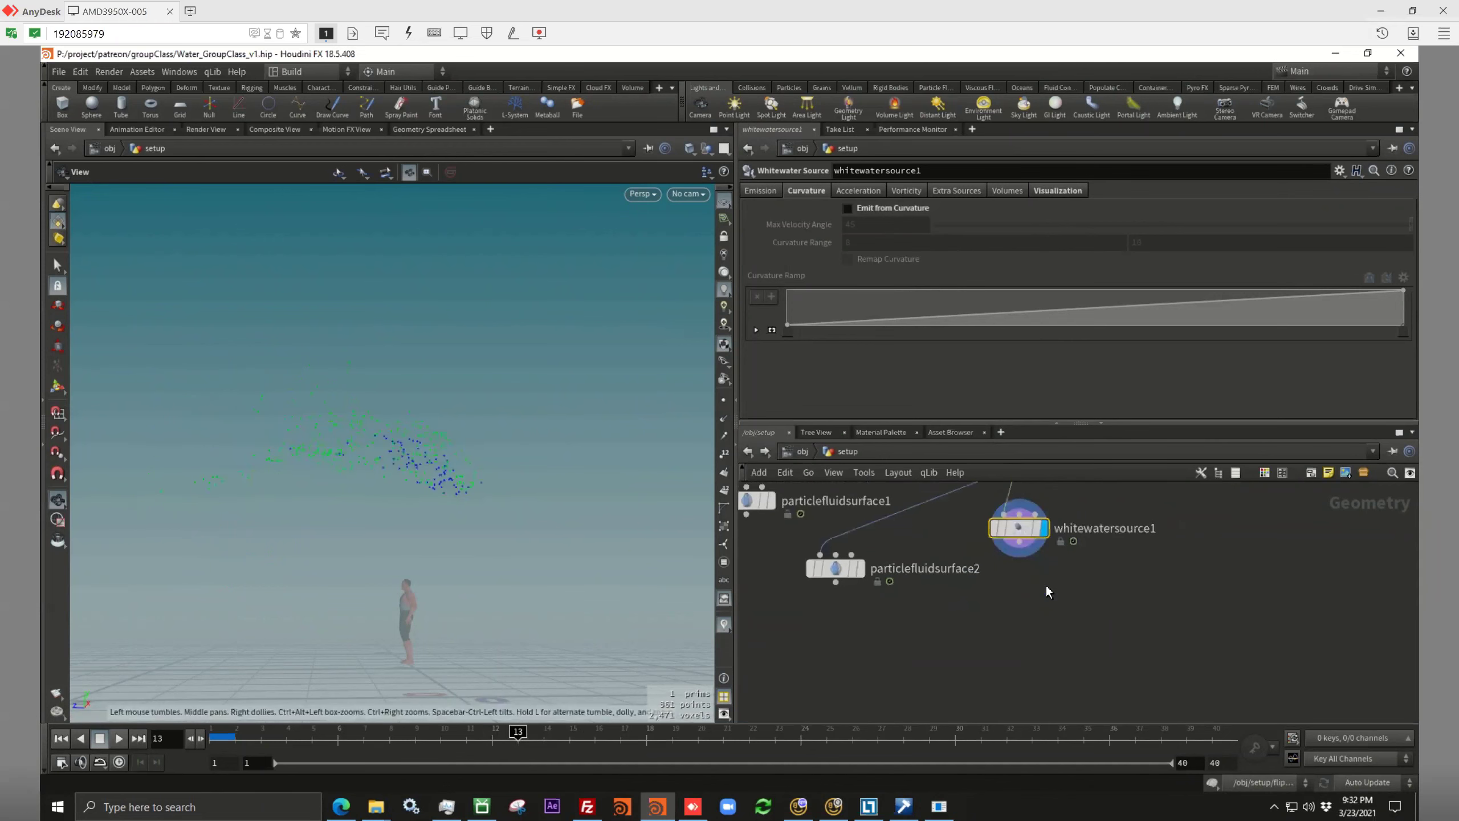
# - Add a File Cache node wired below whitewatersource1
pyautogui.click(1025, 556)
pyautogui.press('Tab')
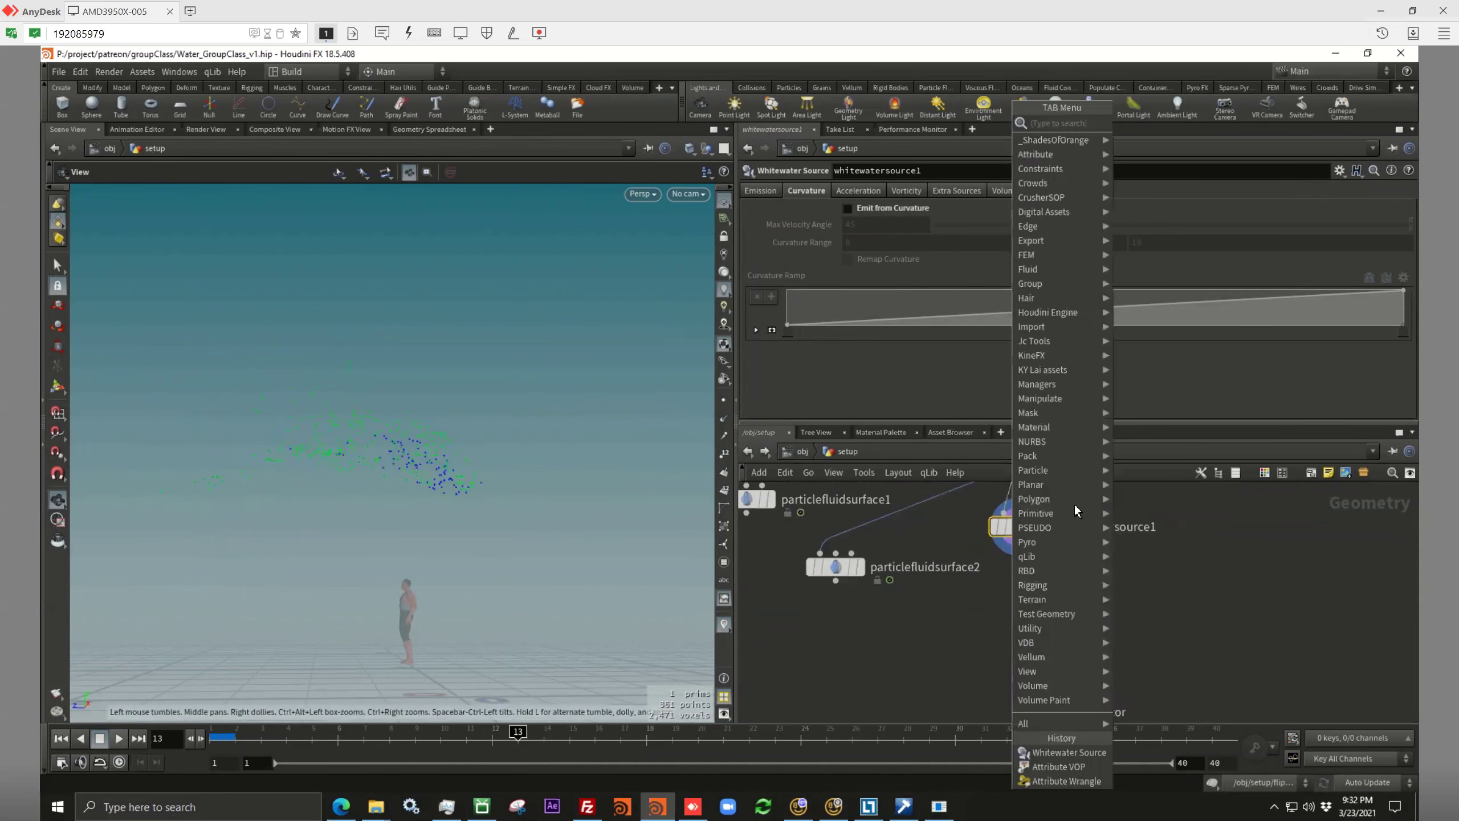
pyautogui.click(1165, 123)
pyautogui.click(1014, 601)
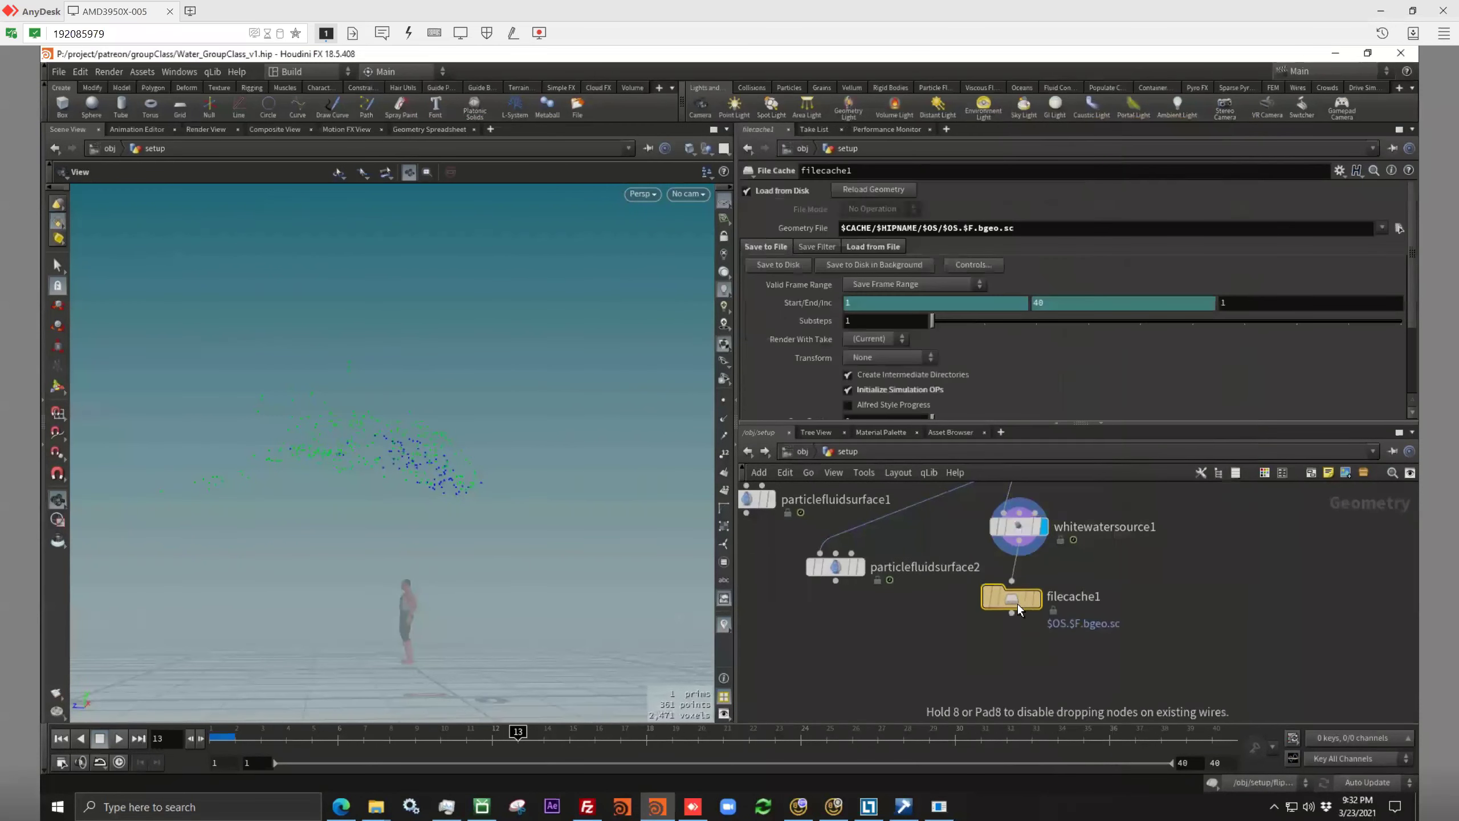
# - Rename filecache1 to ww_source
pyautogui.doubleClick(1078, 596)
pyautogui.write('ww_source')
pyautogui.press('Return')
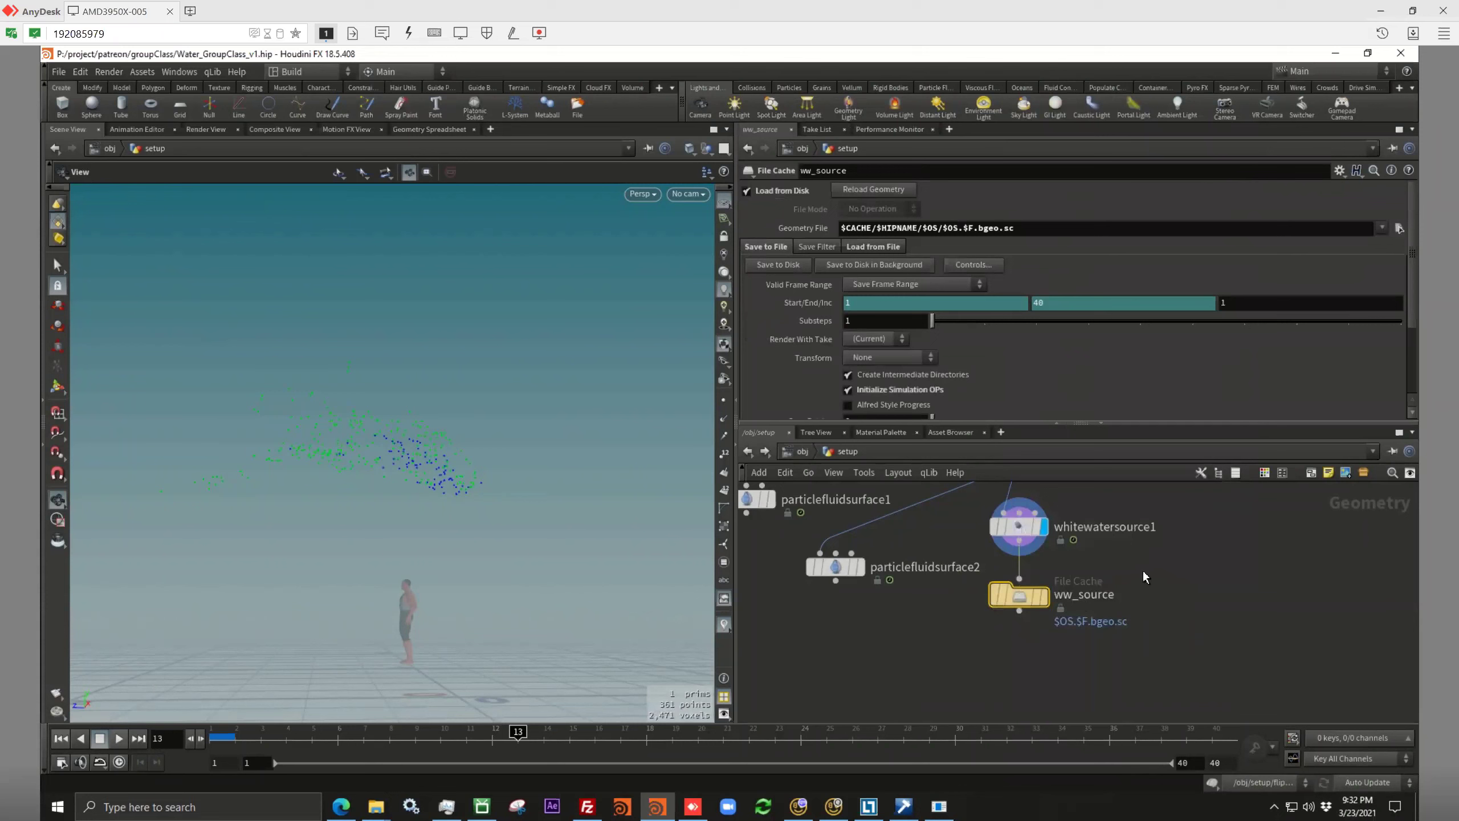
pyautogui.scroll(-2, 1169, 579)
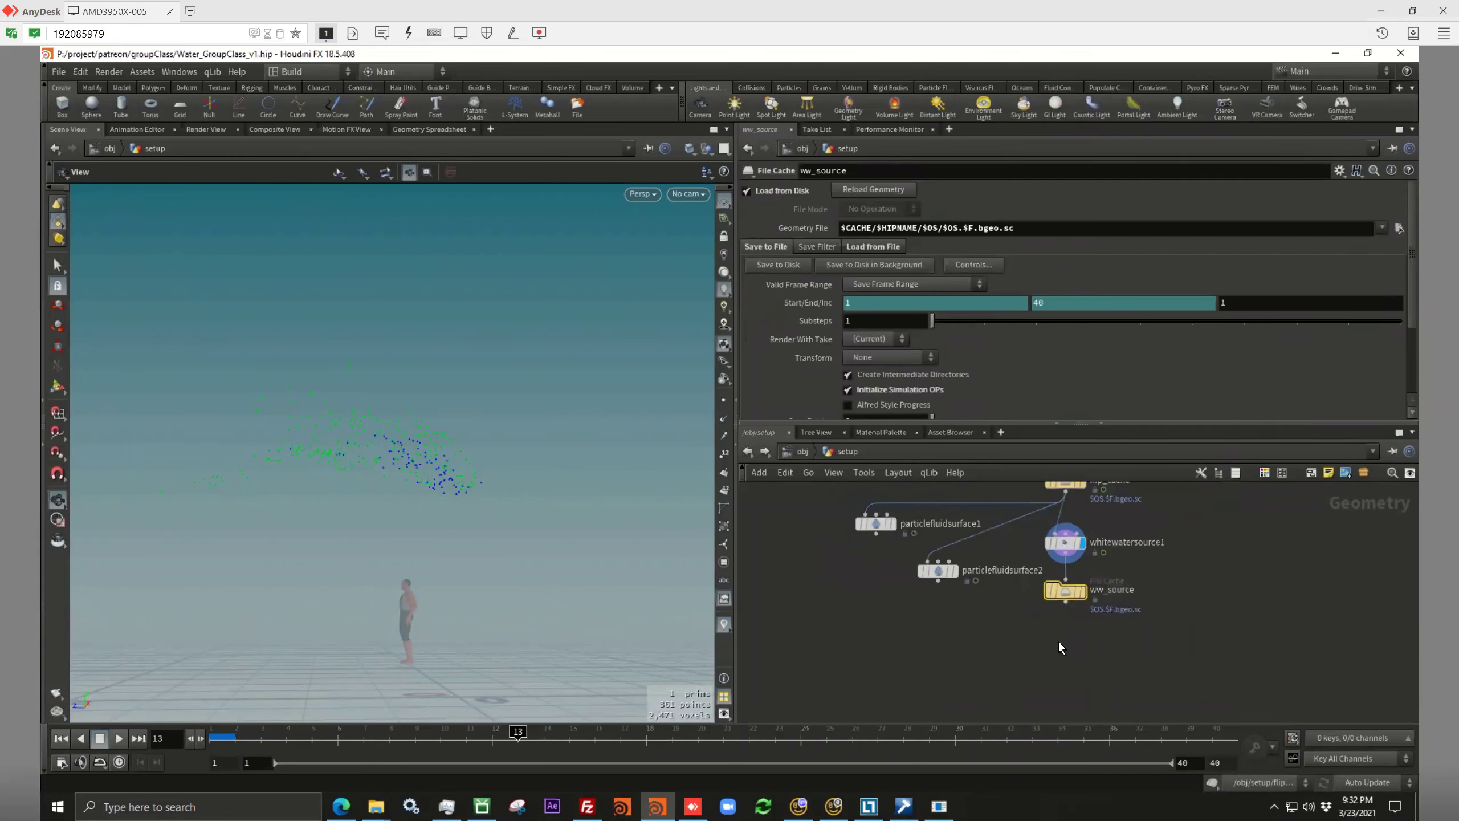
# - Save ww_source's frames 1–40 to disk and display the cached whitewater particles
pyautogui.click(778, 264)
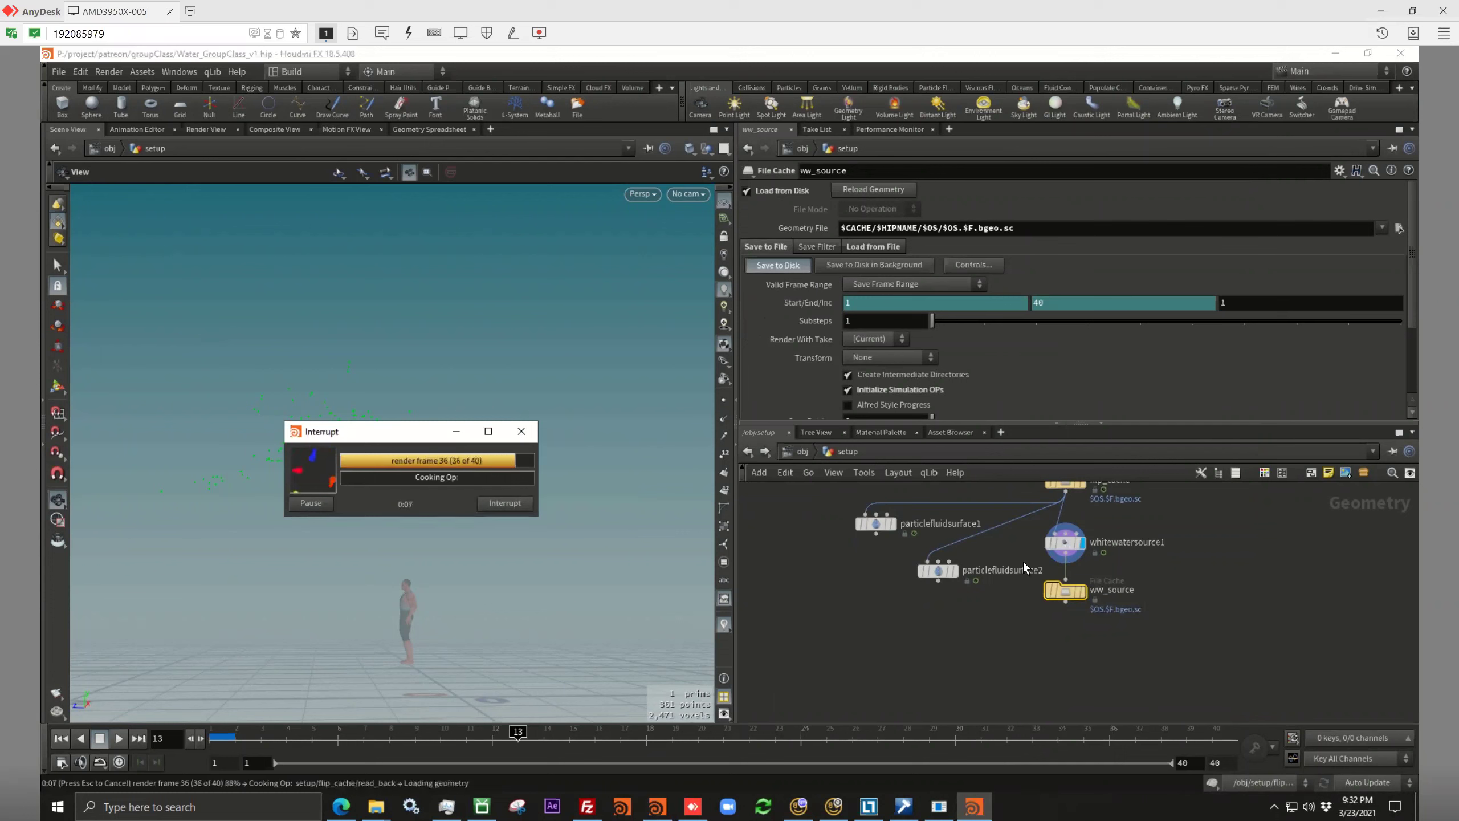
pyautogui.click(1084, 591)
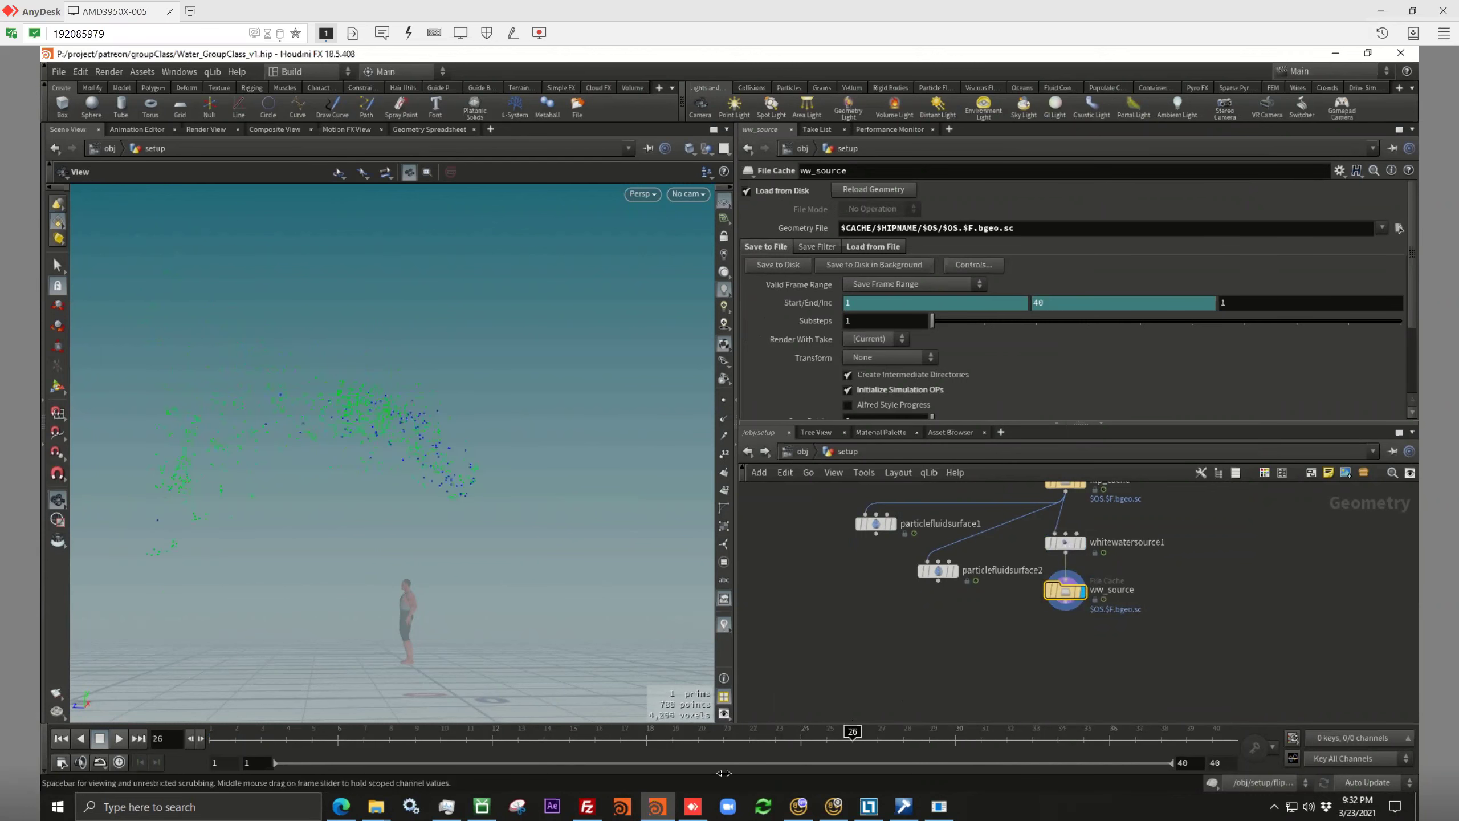
pyautogui.scroll(-3, 1148, 608)
pyautogui.scroll(3, 1068, 549)
# - Inside flip_sim at frame 1, uncheck Closed Boundaries on flipobject1
pyautogui.doubleClick(994, 516)
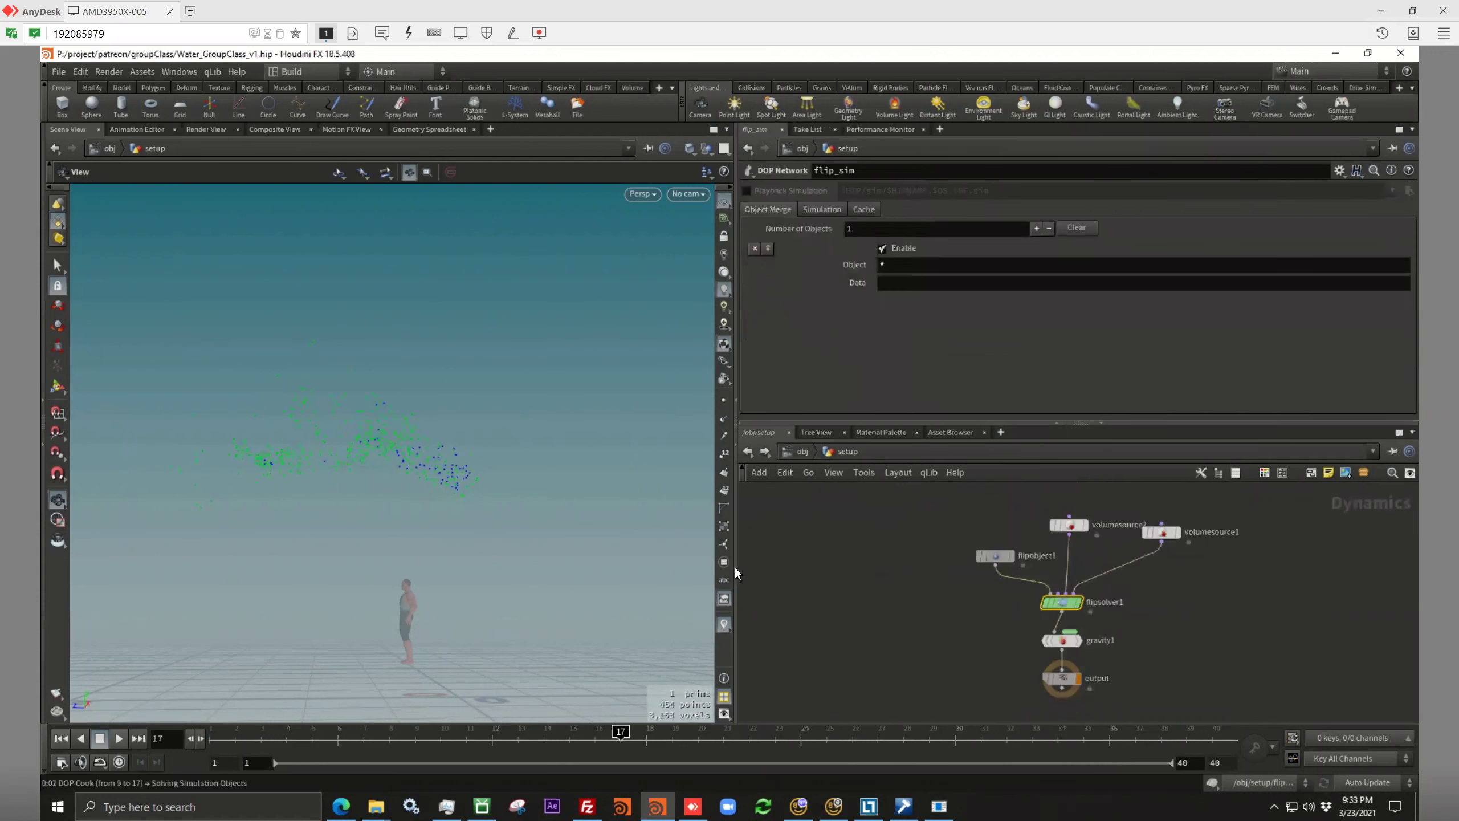
pyautogui.click(54, 740)
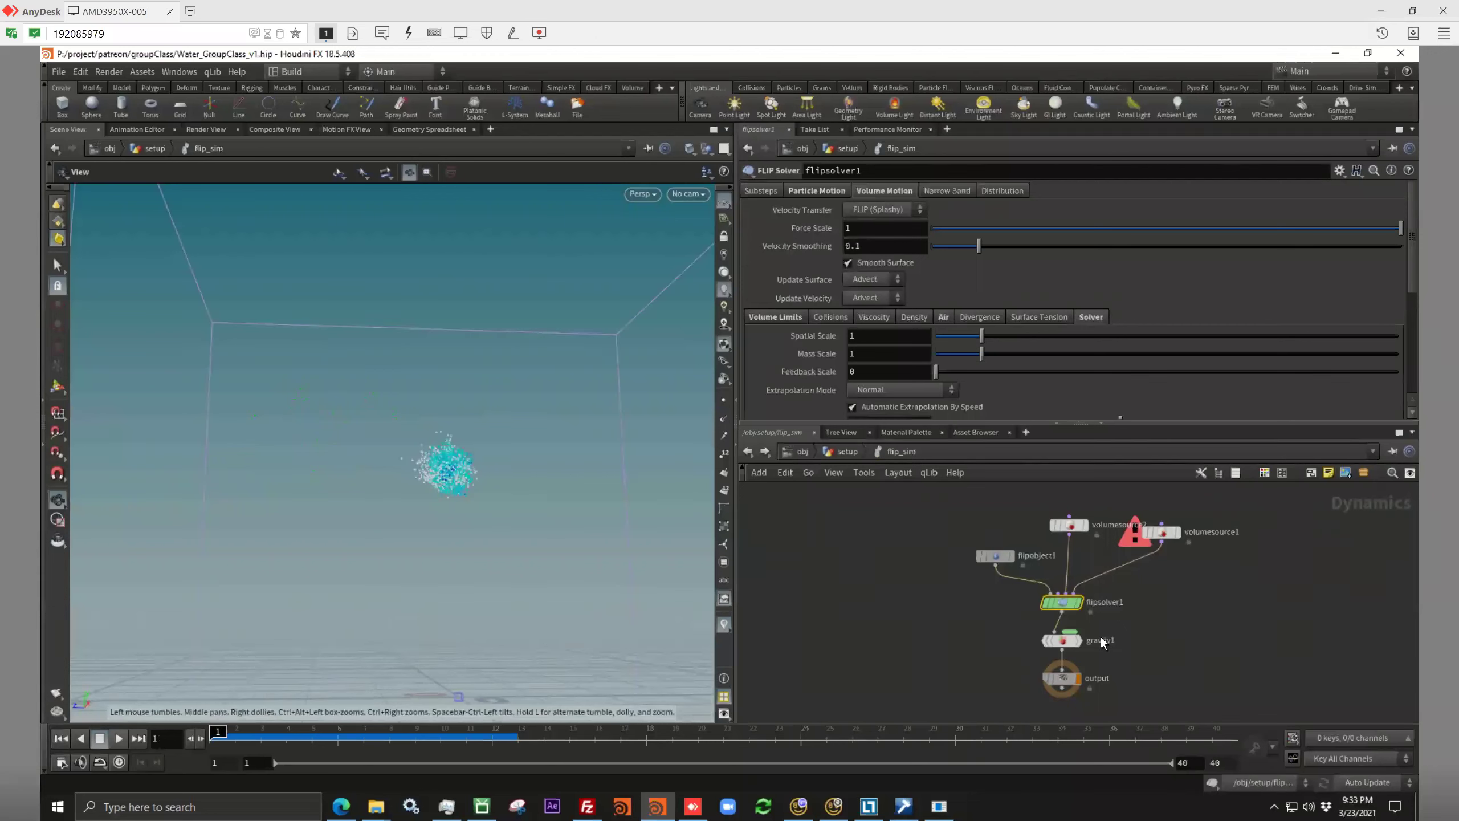
pyautogui.click(995, 555)
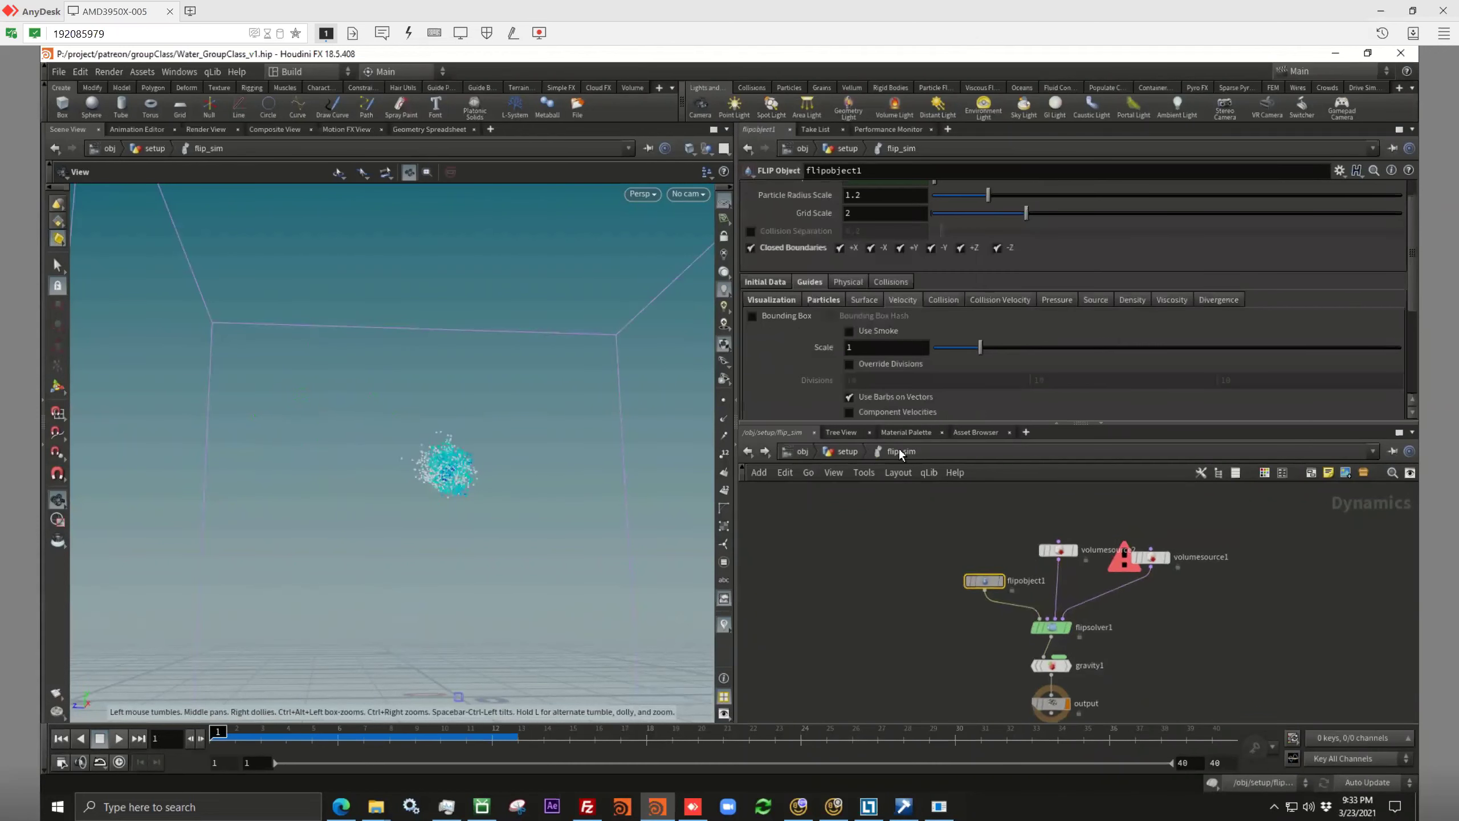
pyautogui.click(761, 253)
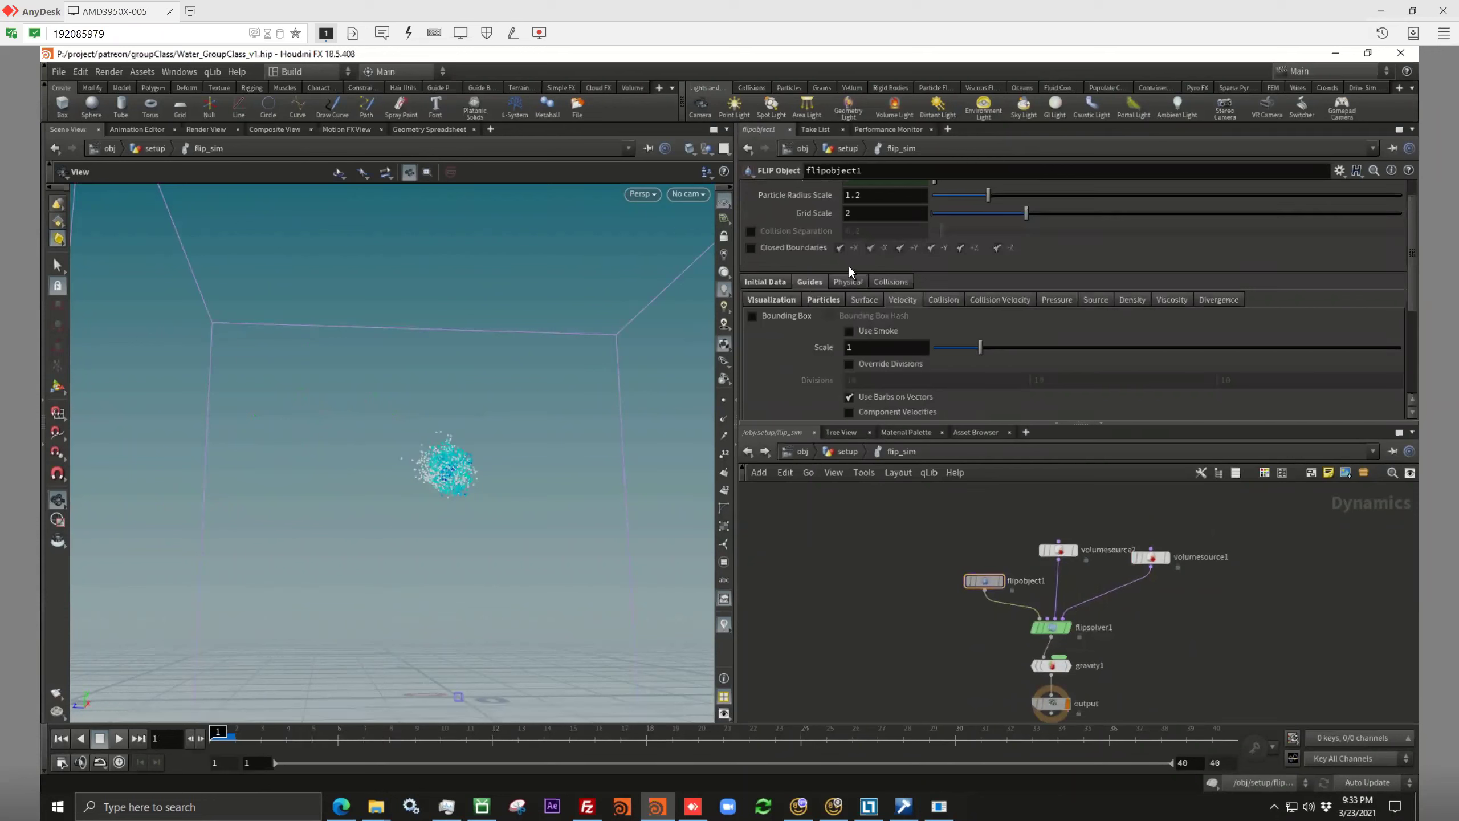
pyautogui.scroll(1, 847, 247)
# - Back in the setup network, move flip_cache to a new position
pyautogui.click(837, 450)
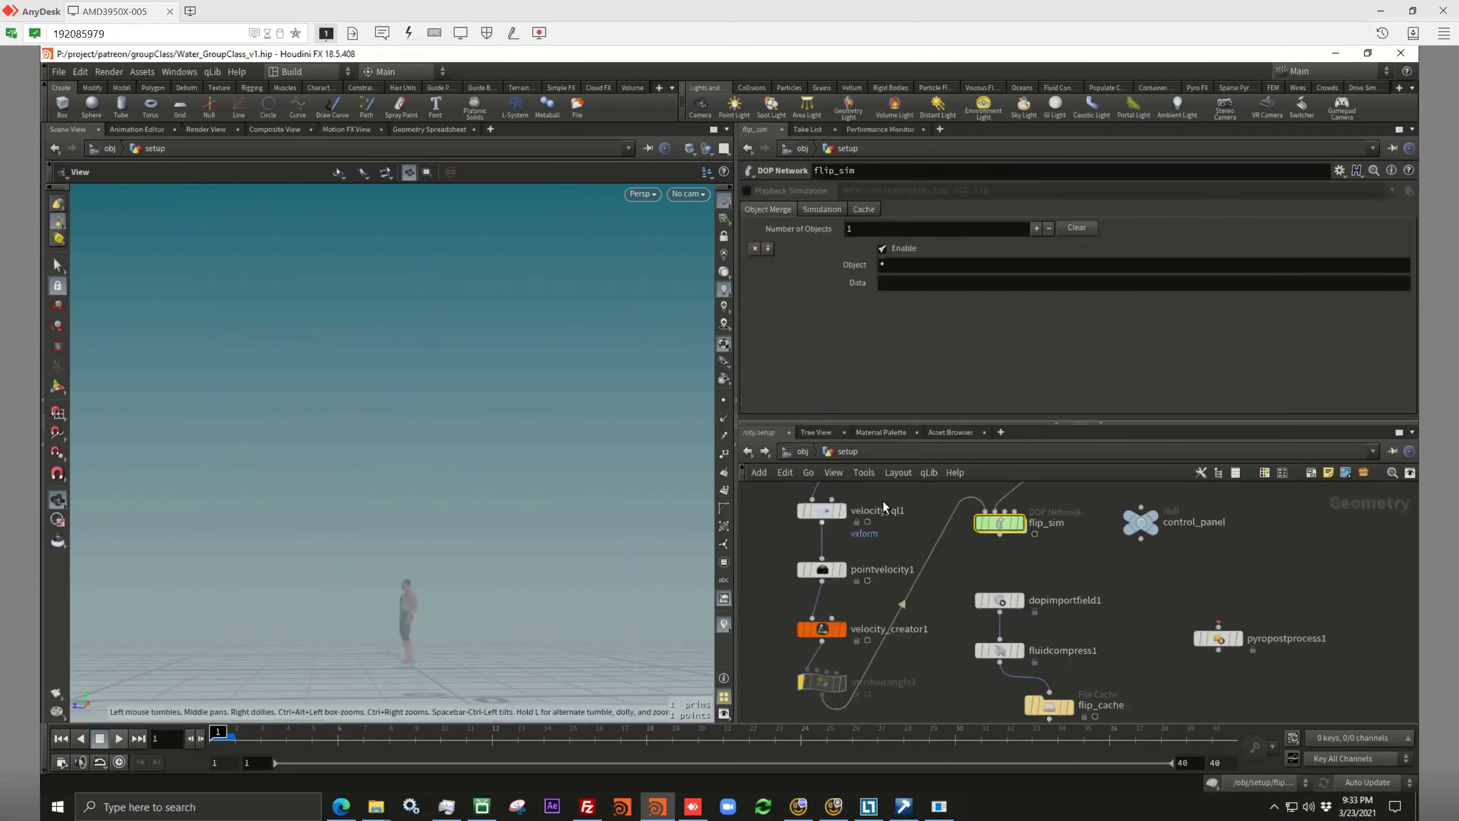
pyautogui.moveTo(1057, 714)
pyautogui.mouseDown(button='middle')
pyautogui.moveTo(1067, 653)
pyautogui.moveTo(1045, 603)
pyautogui.mouseUp(button='middle')
pyautogui.moveTo(1126, 719); pyautogui.dragTo(1096, 620)
pyautogui.click(1081, 689)
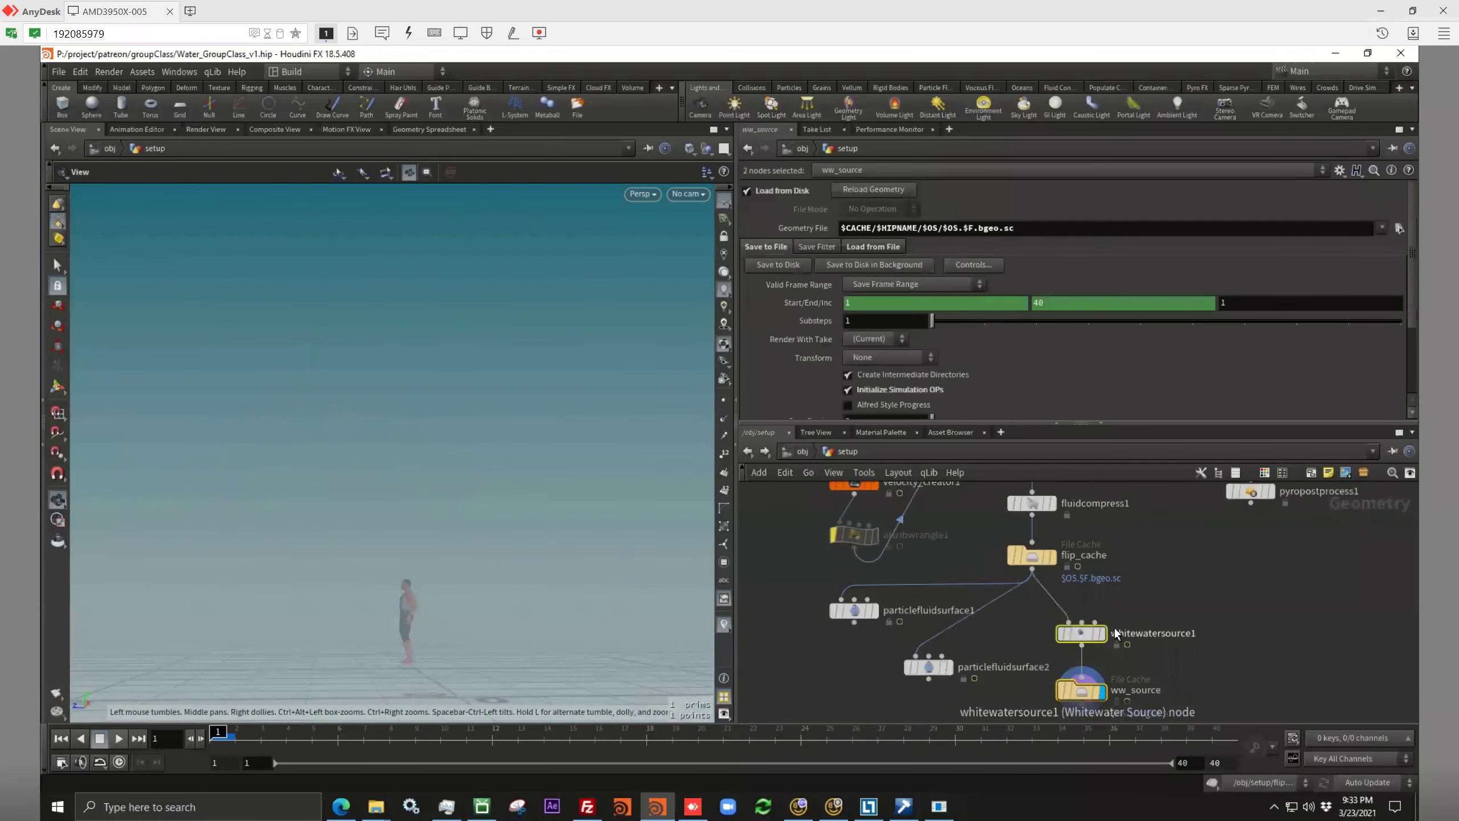
pyautogui.moveTo(1185, 660)
pyautogui.mouseDown(button='middle')
pyautogui.moveTo(1074, 623)
pyautogui.moveTo(1118, 628)
pyautogui.mouseUp(button='middle')
pyautogui.moveTo(891, 532)
pyautogui.mouseDown()
pyautogui.moveTo(1028, 541)
pyautogui.moveTo(983, 544)
pyautogui.mouseUp()
pyautogui.moveTo(1050, 656); pyautogui.dragTo(1034, 610, button='middle')
# - Create a DOP Network node below ww_source
pyautogui.press('Tab')
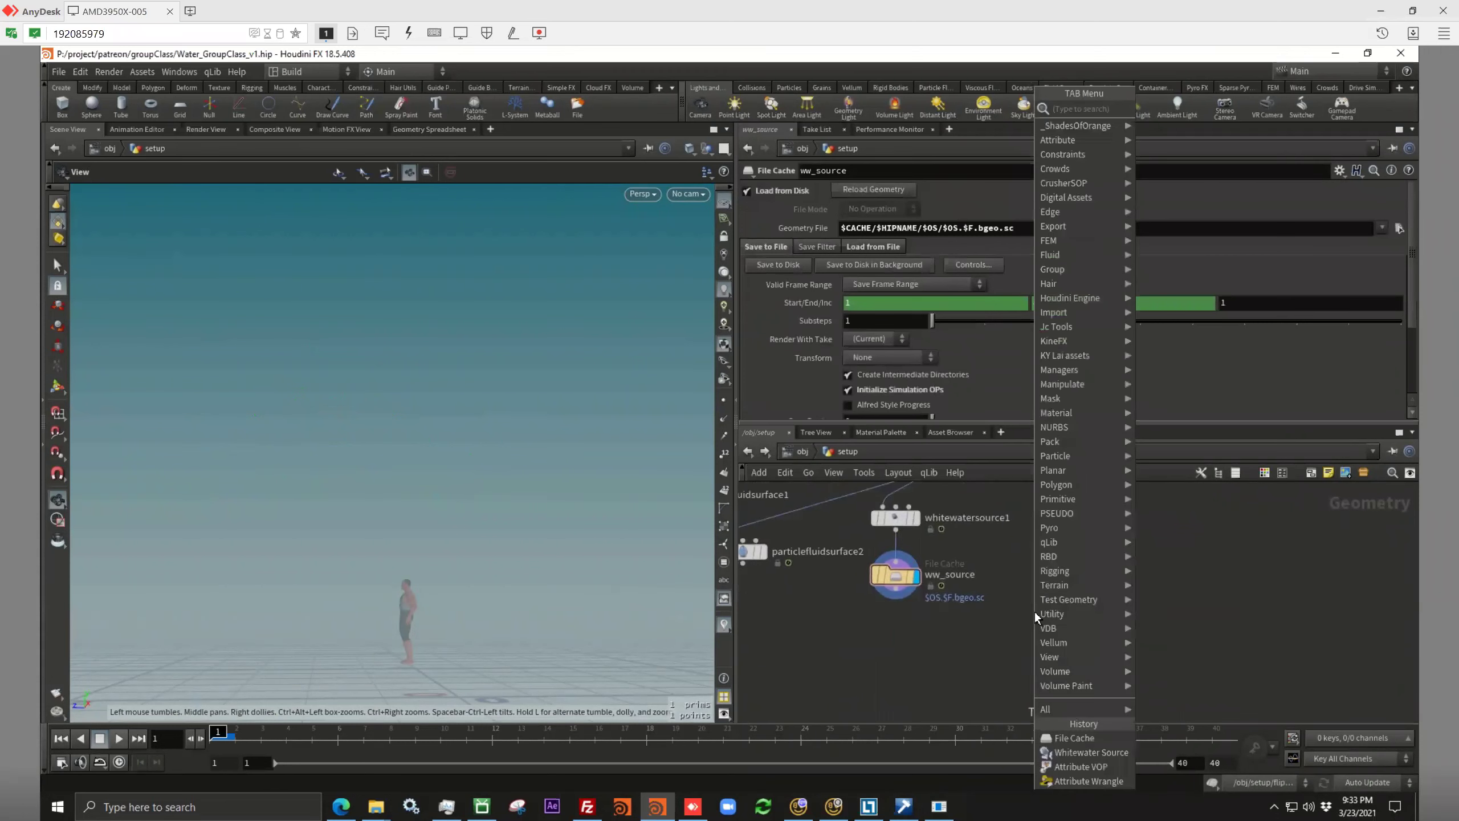
pyautogui.write('dop')
pyautogui.press('Down')
pyautogui.press('Down')
pyautogui.press('Down')
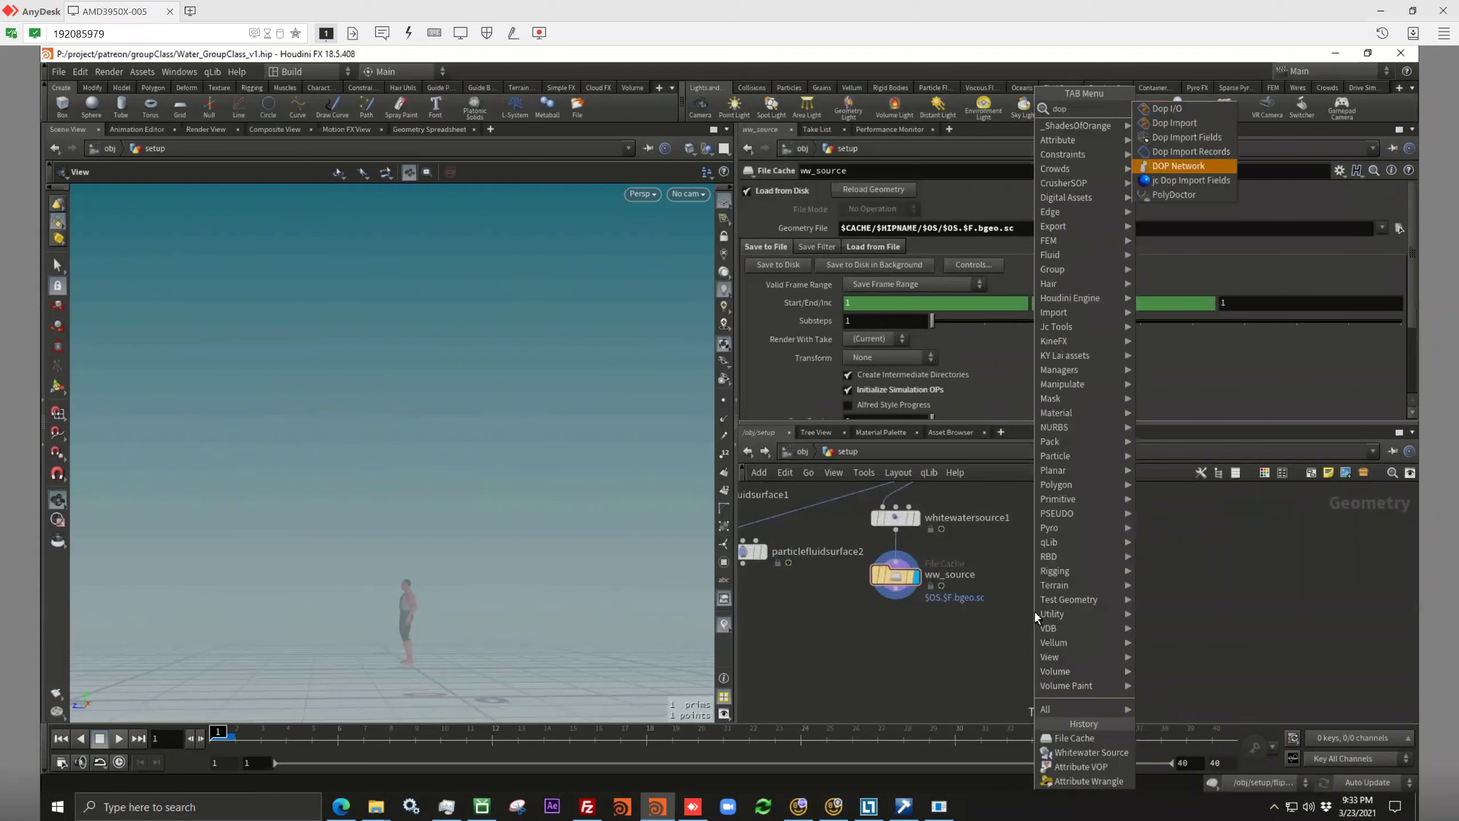
pyautogui.press('Return')
pyautogui.click(1010, 670)
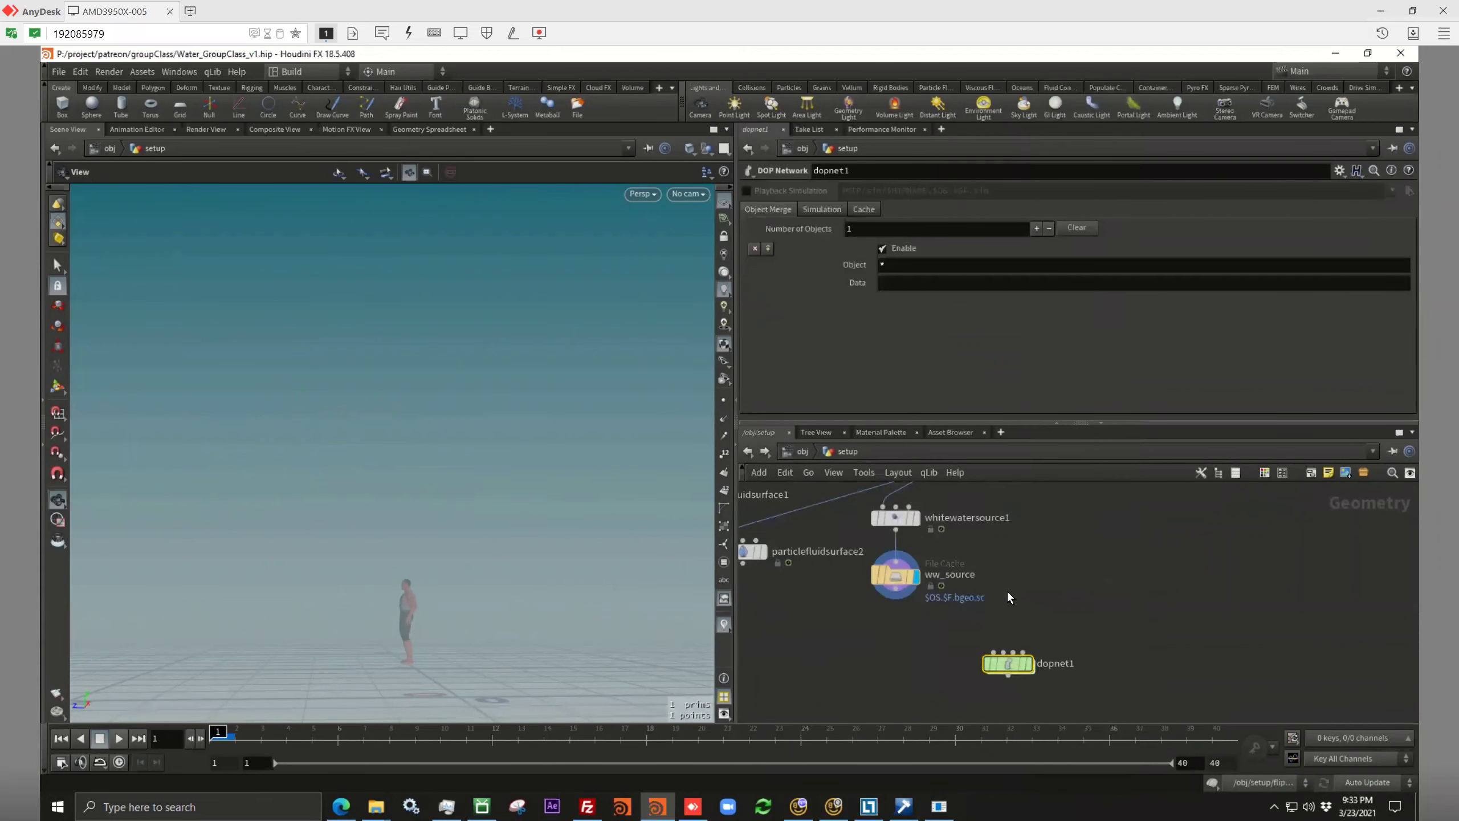
pyautogui.scroll(2, 1000, 583)
pyautogui.scroll(-3, 999, 622)
pyautogui.moveTo(997, 680); pyautogui.dragTo(982, 672)
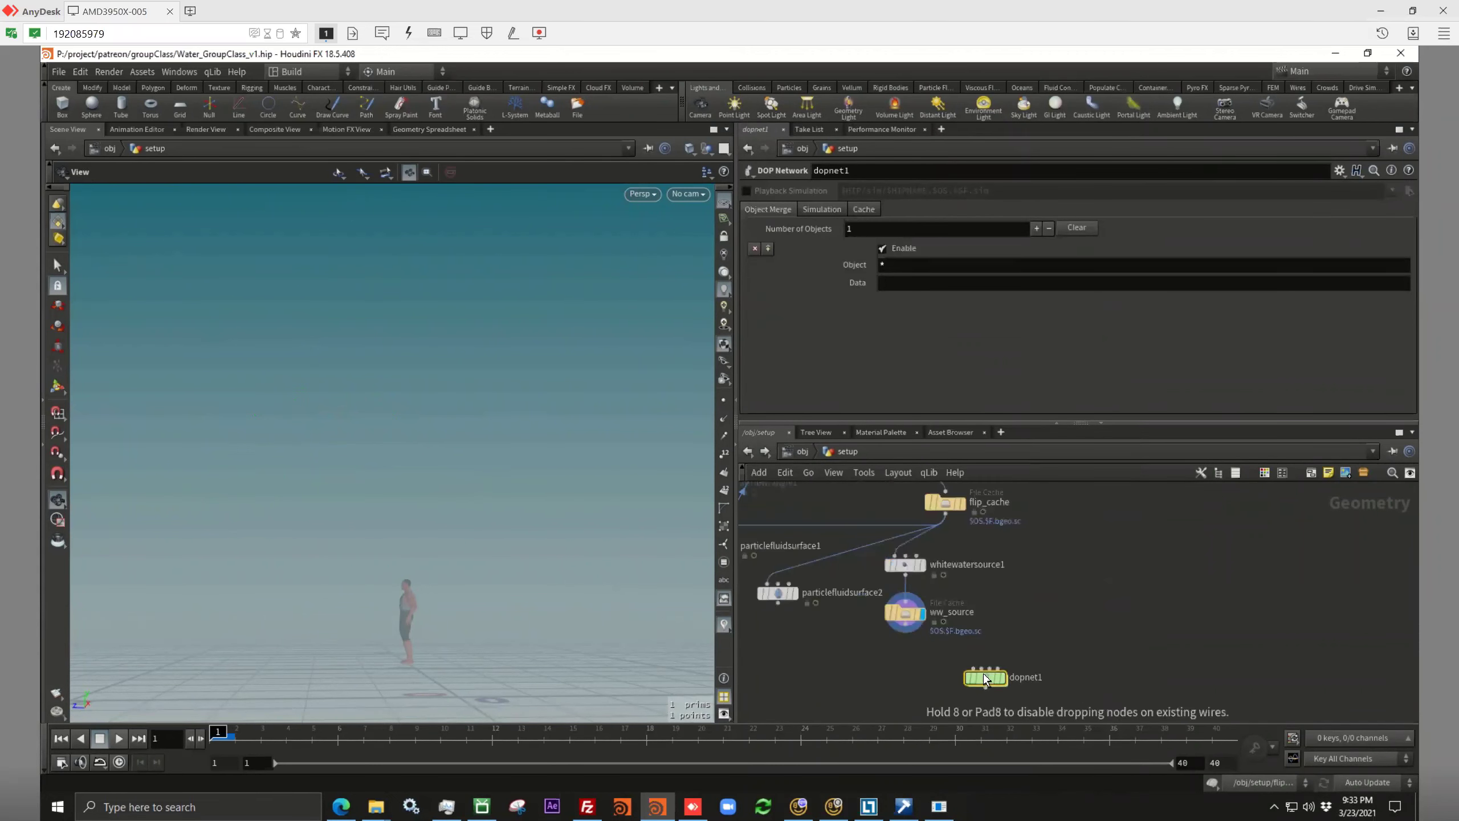
# - Wire ww_source into dopnet1's first input and flip_cache into its second
pyautogui.click(905, 632)
pyautogui.click(962, 663)
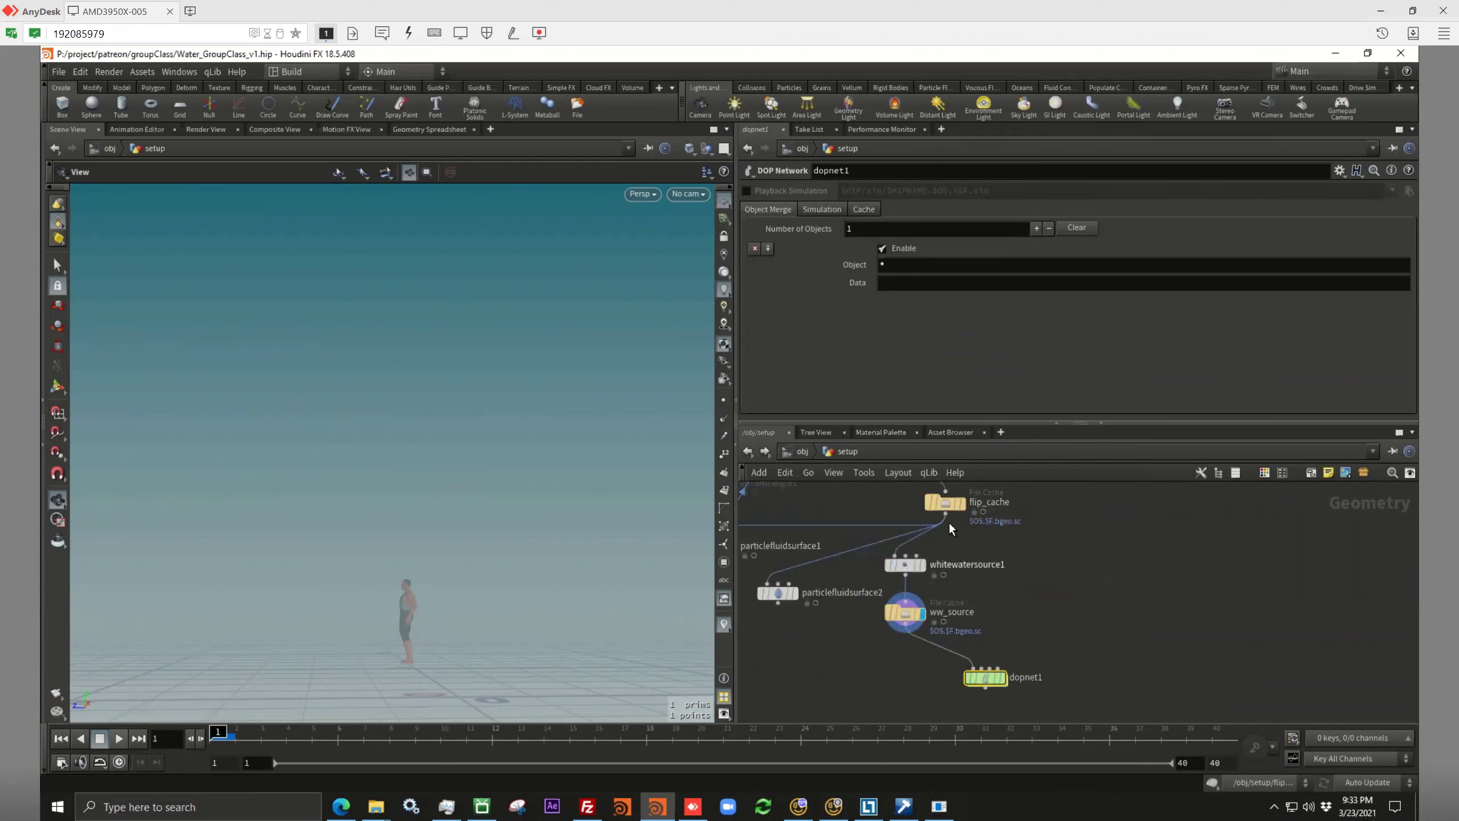
pyautogui.click(944, 522)
pyautogui.click(979, 669)
pyautogui.moveTo(1024, 678); pyautogui.dragTo(1015, 625, button='middle')
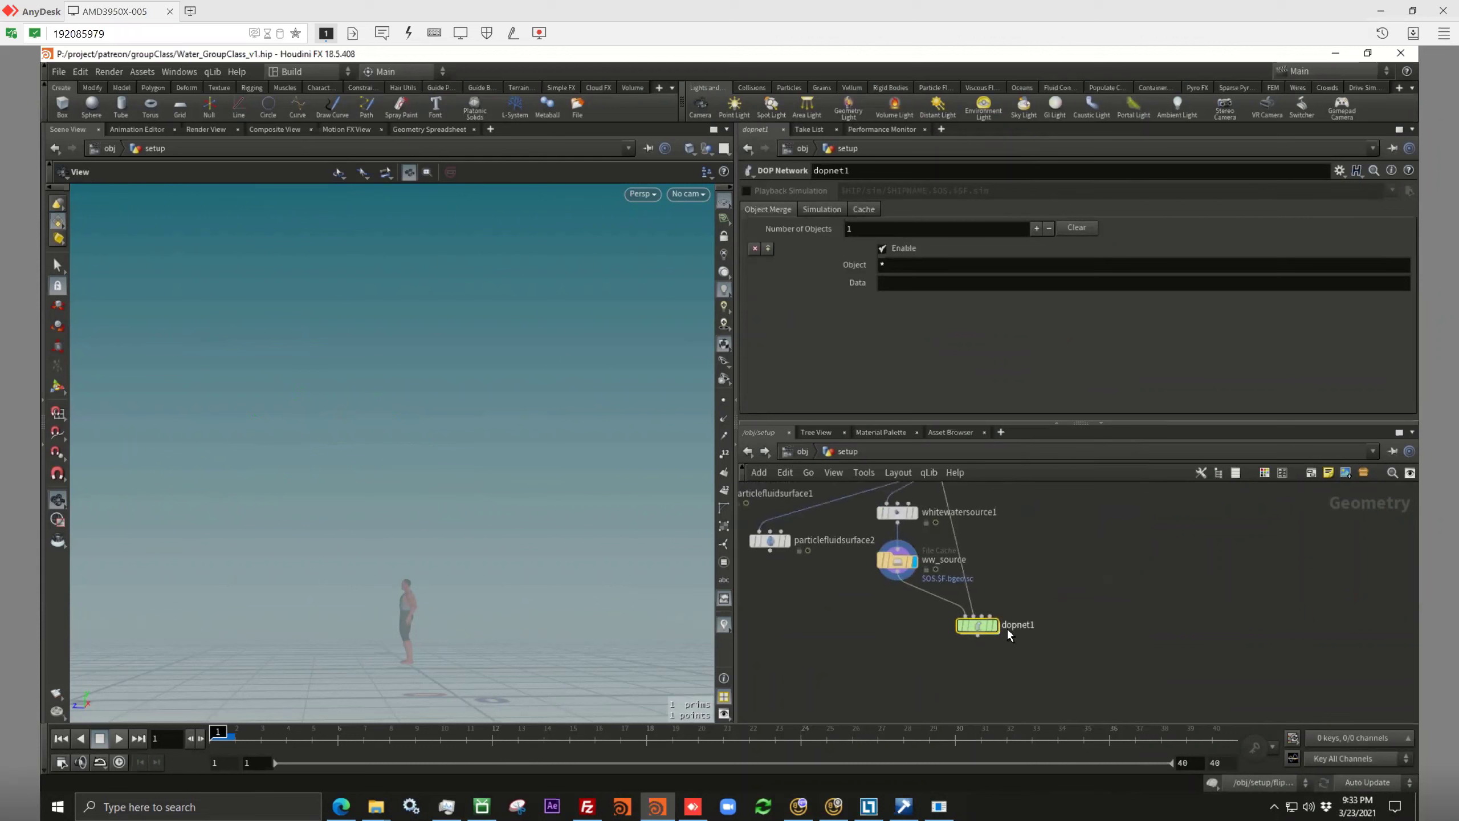
# - Rename dopnet1 to ww_sim and go inside it
pyautogui.doubleClick(1016, 625)
pyautogui.write('m')
pyautogui.press('Return')
pyautogui.press('i')
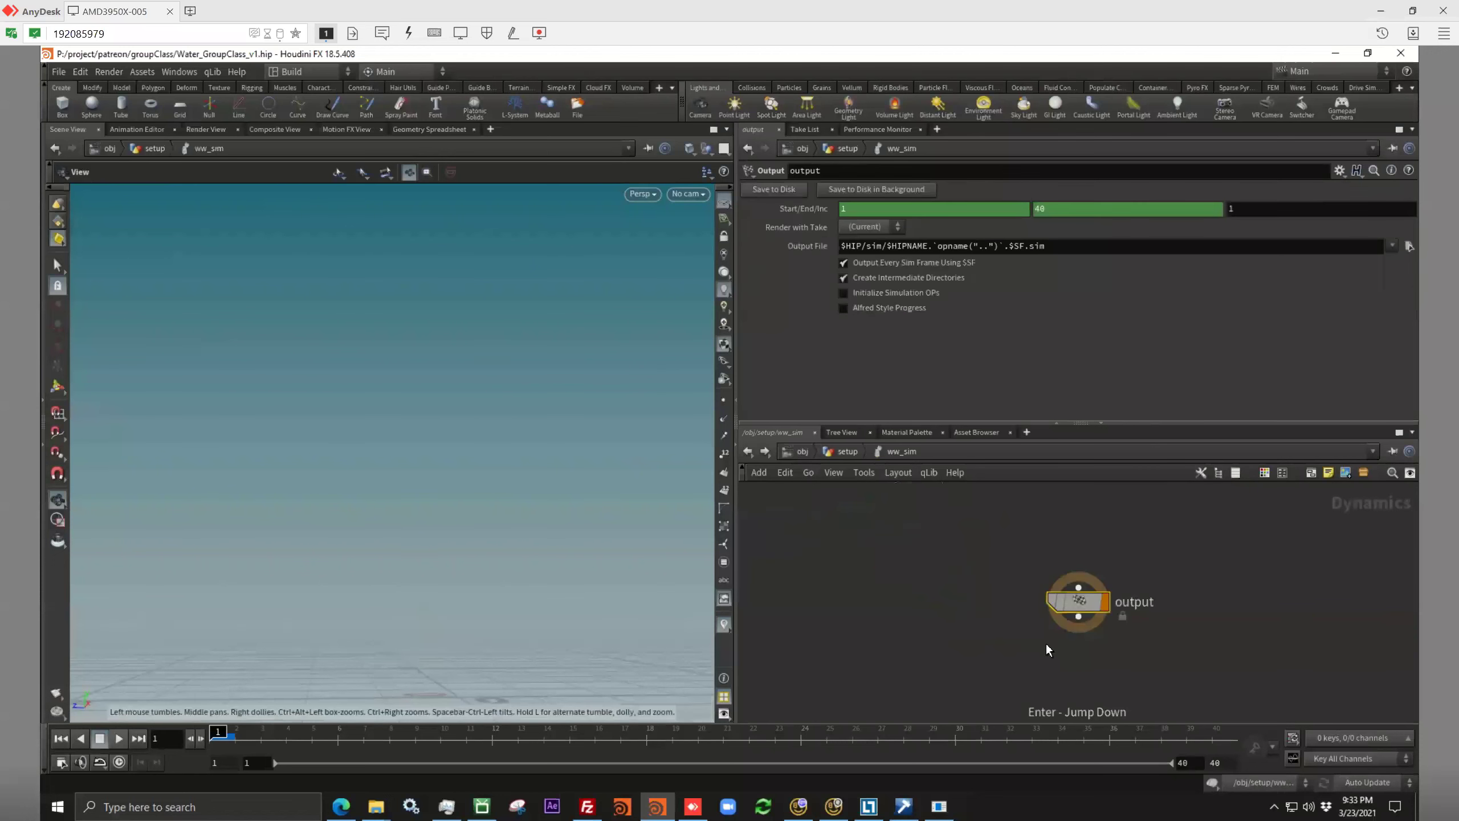
# - Add a Whitewater Solver node inside ww_sim
pyautogui.press('Tab')
pyautogui.write('wh')
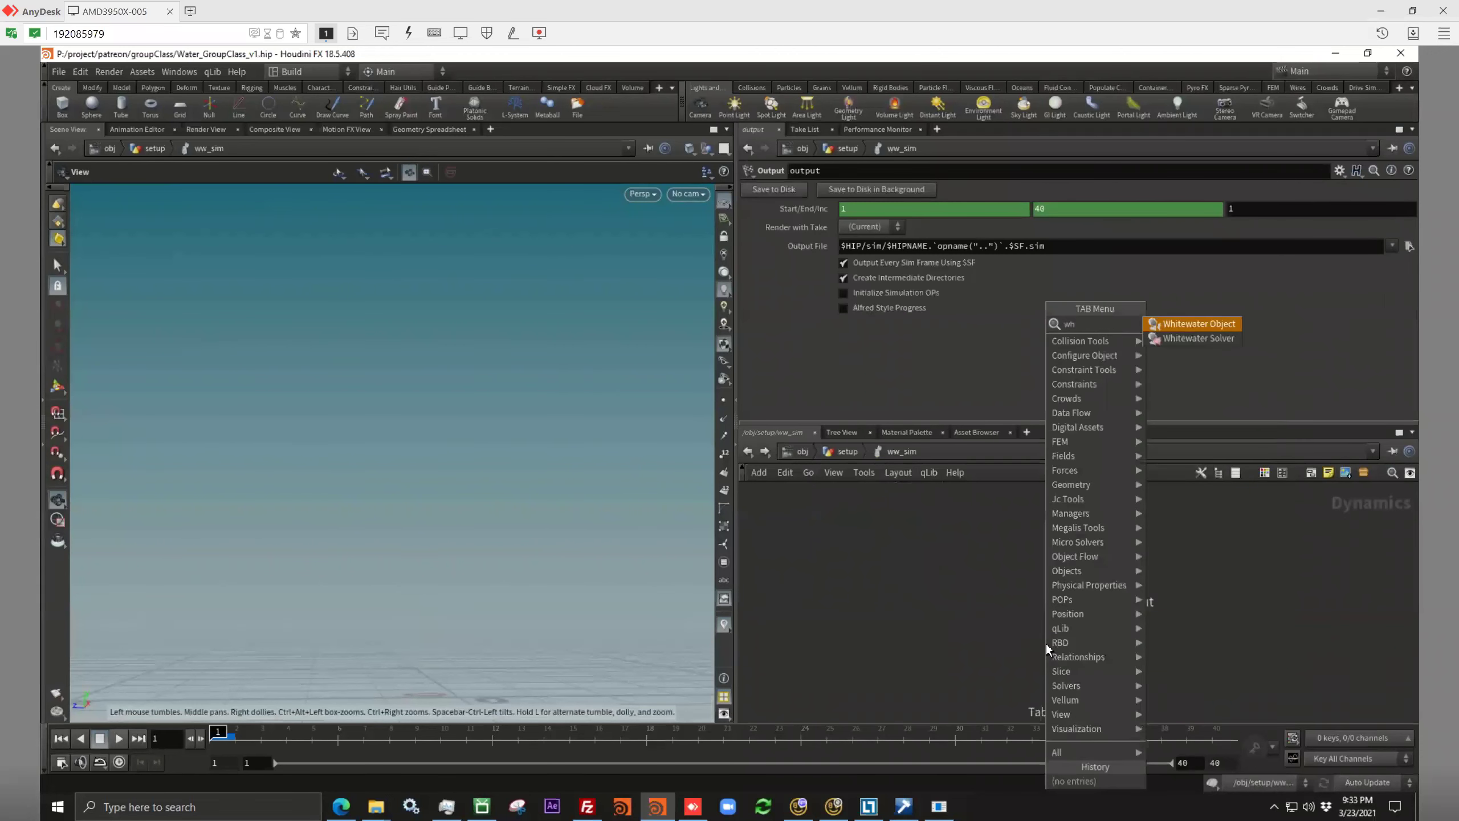
pyautogui.press('Down')
pyautogui.press('Return')
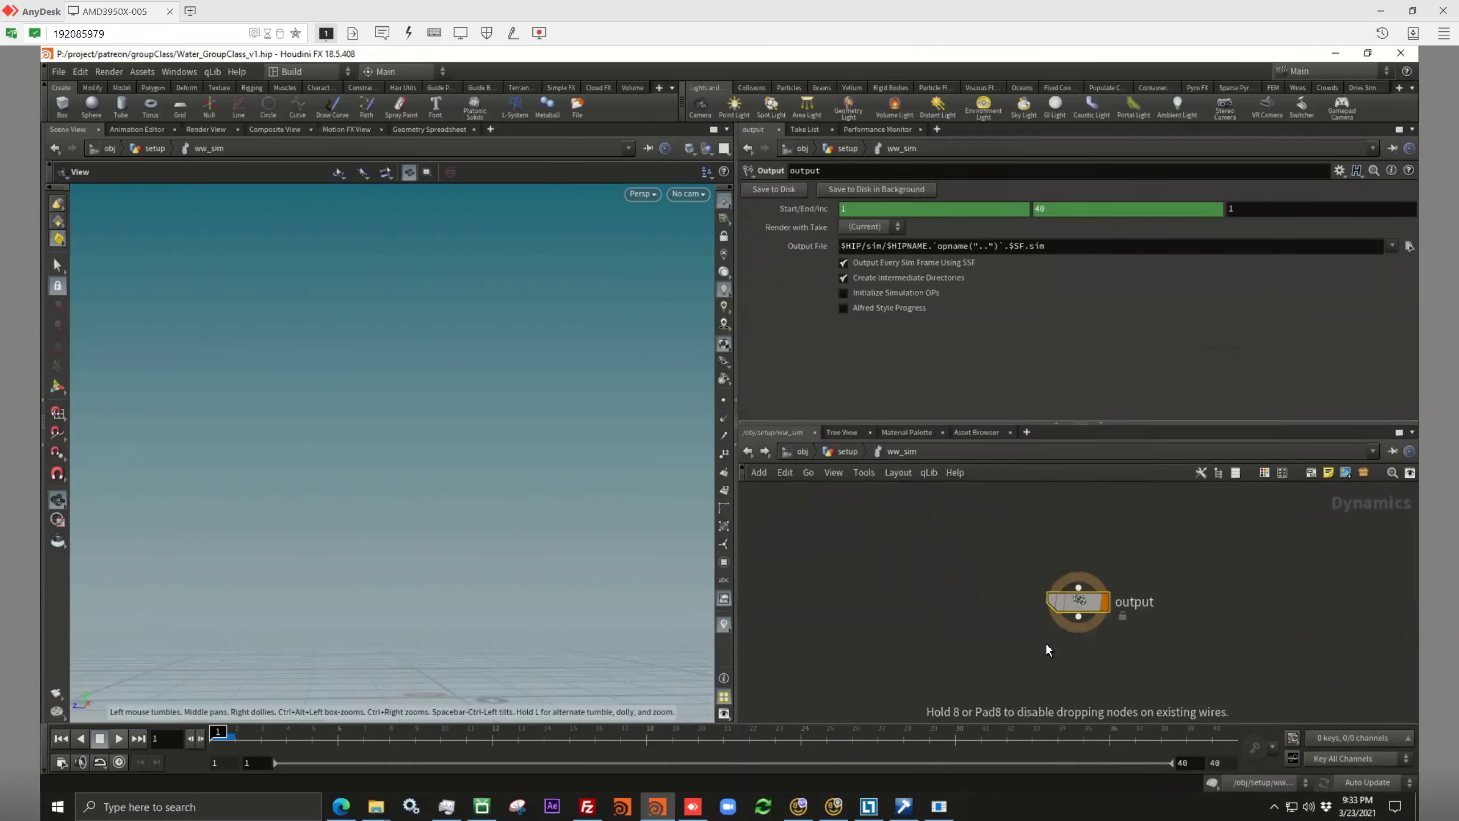
pyautogui.click(1084, 535)
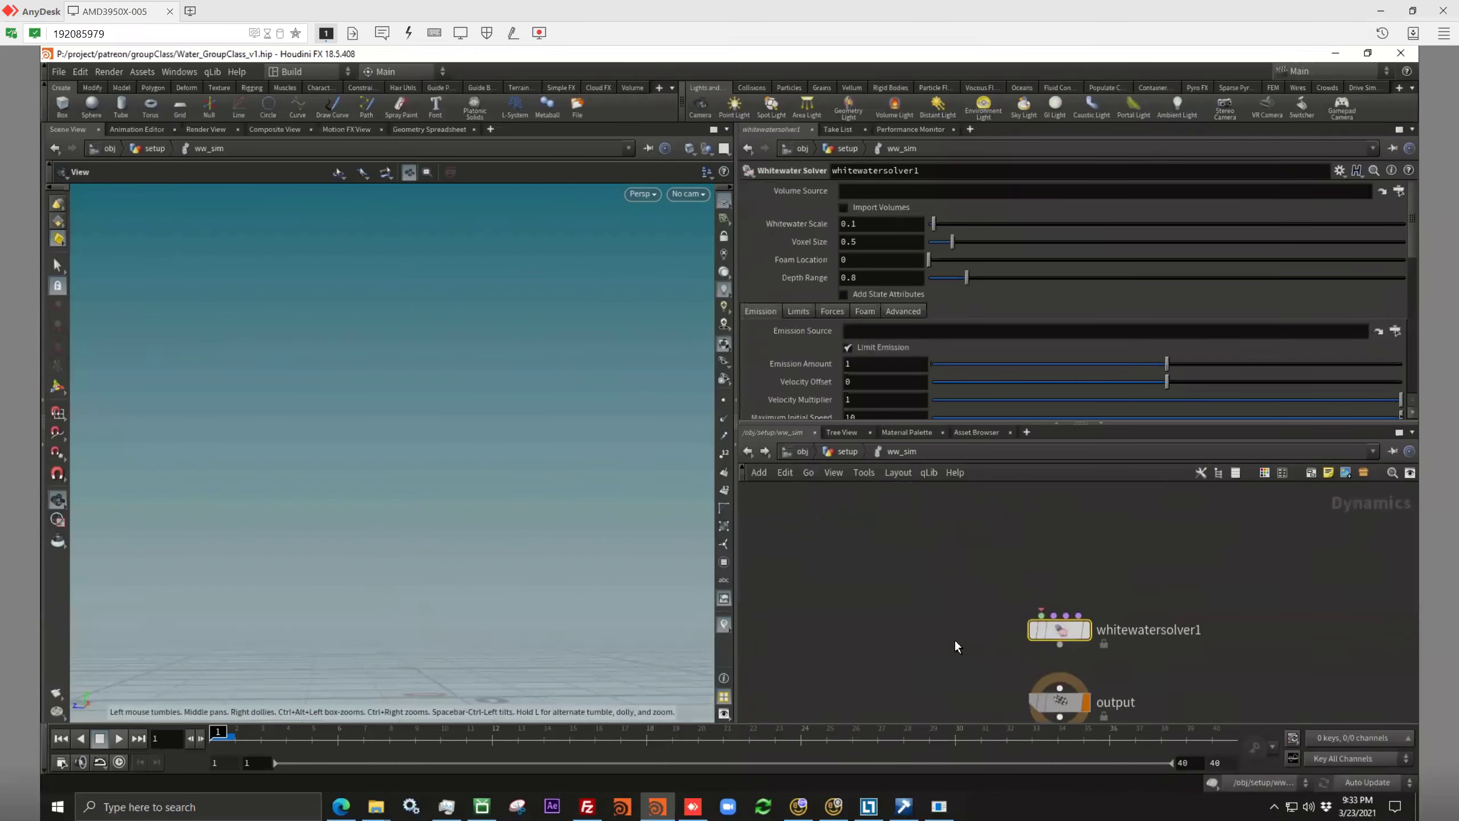
# - Add whitewaterobject1 above the solver and wire it into the solver's first input
pyautogui.press('Tab')
pyautogui.write('whit')
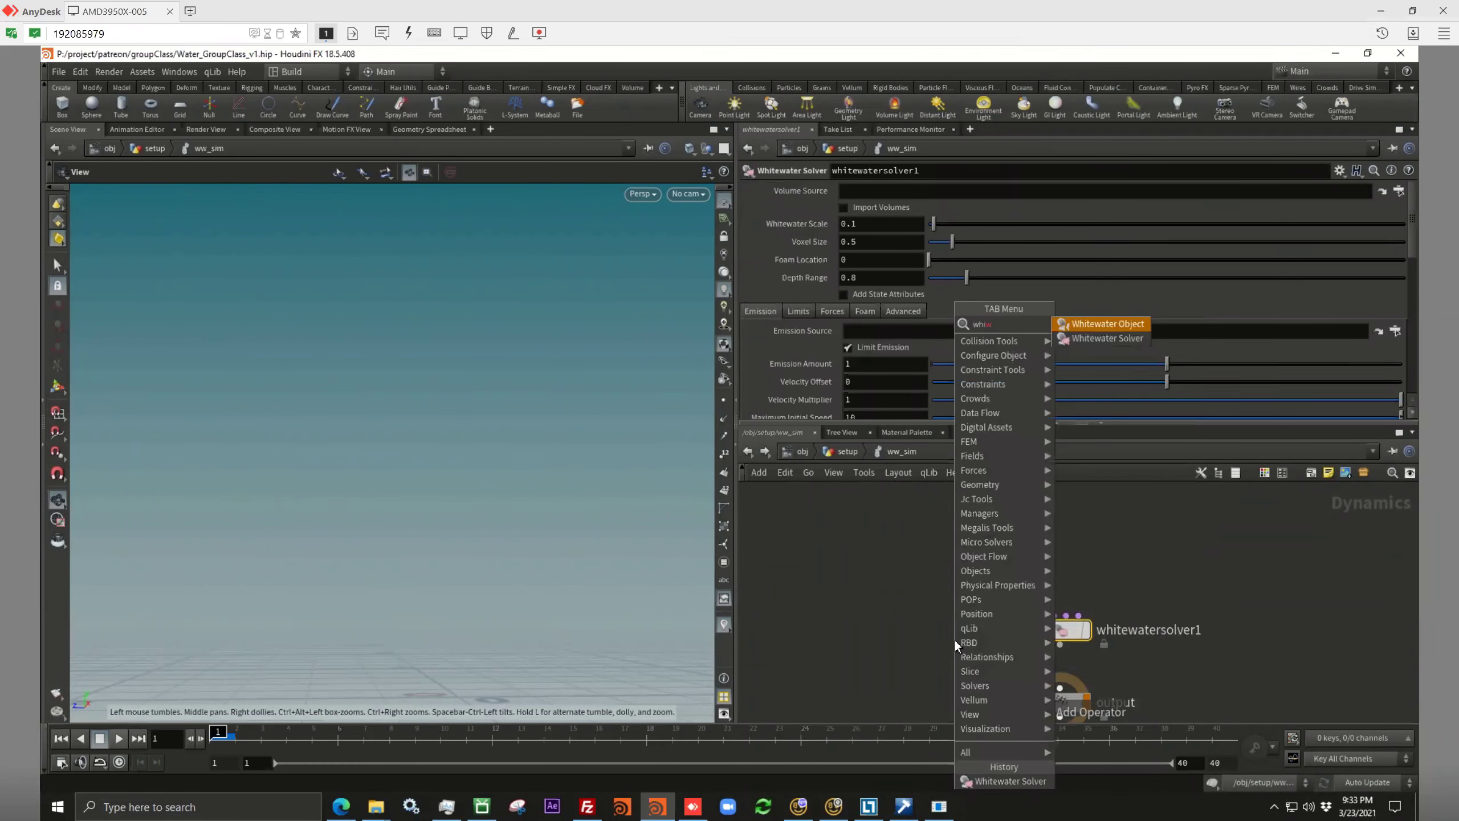
pyautogui.press('Return')
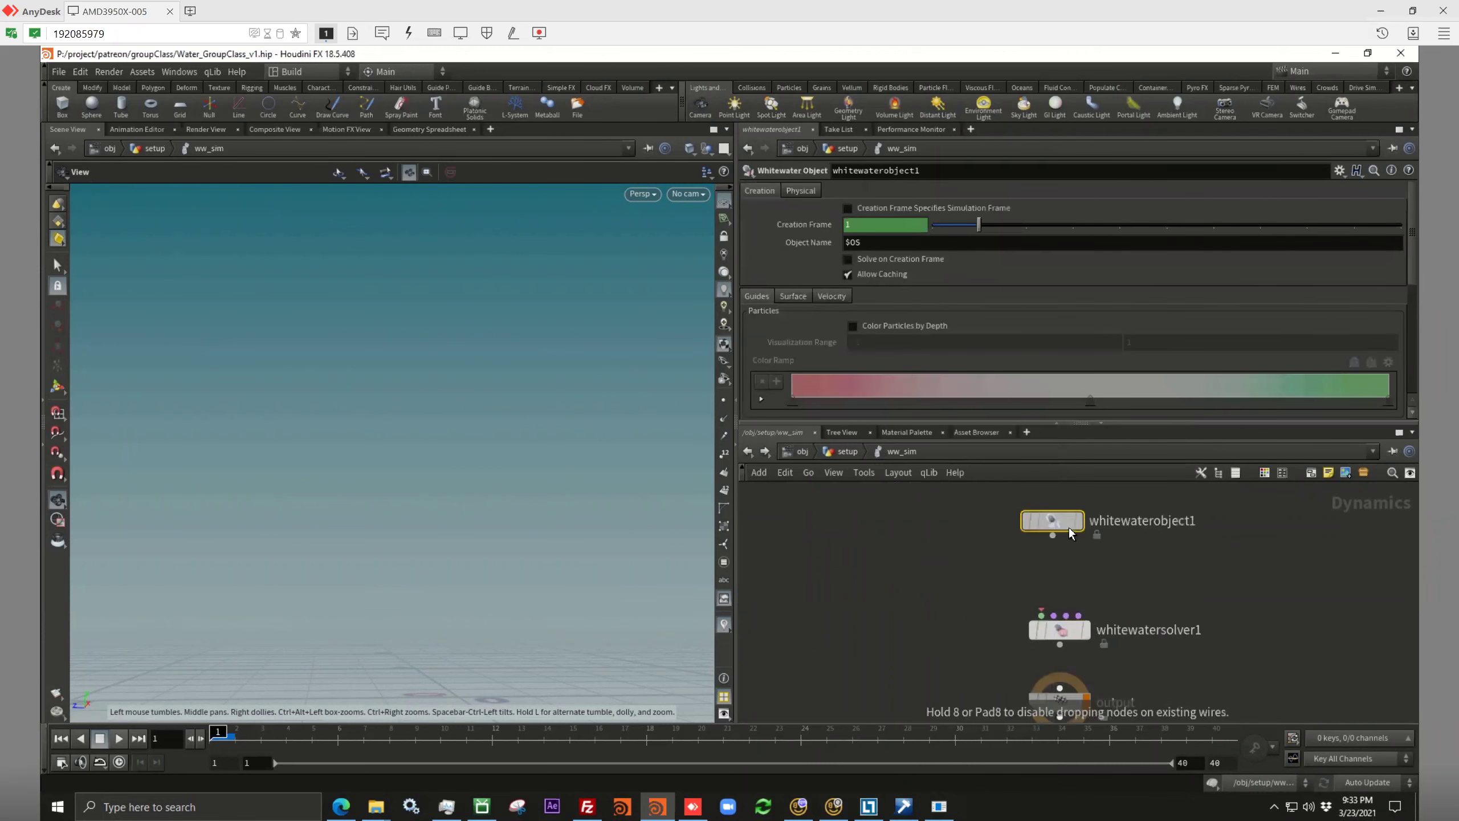
pyautogui.click(1059, 543)
pyautogui.click(1012, 653)
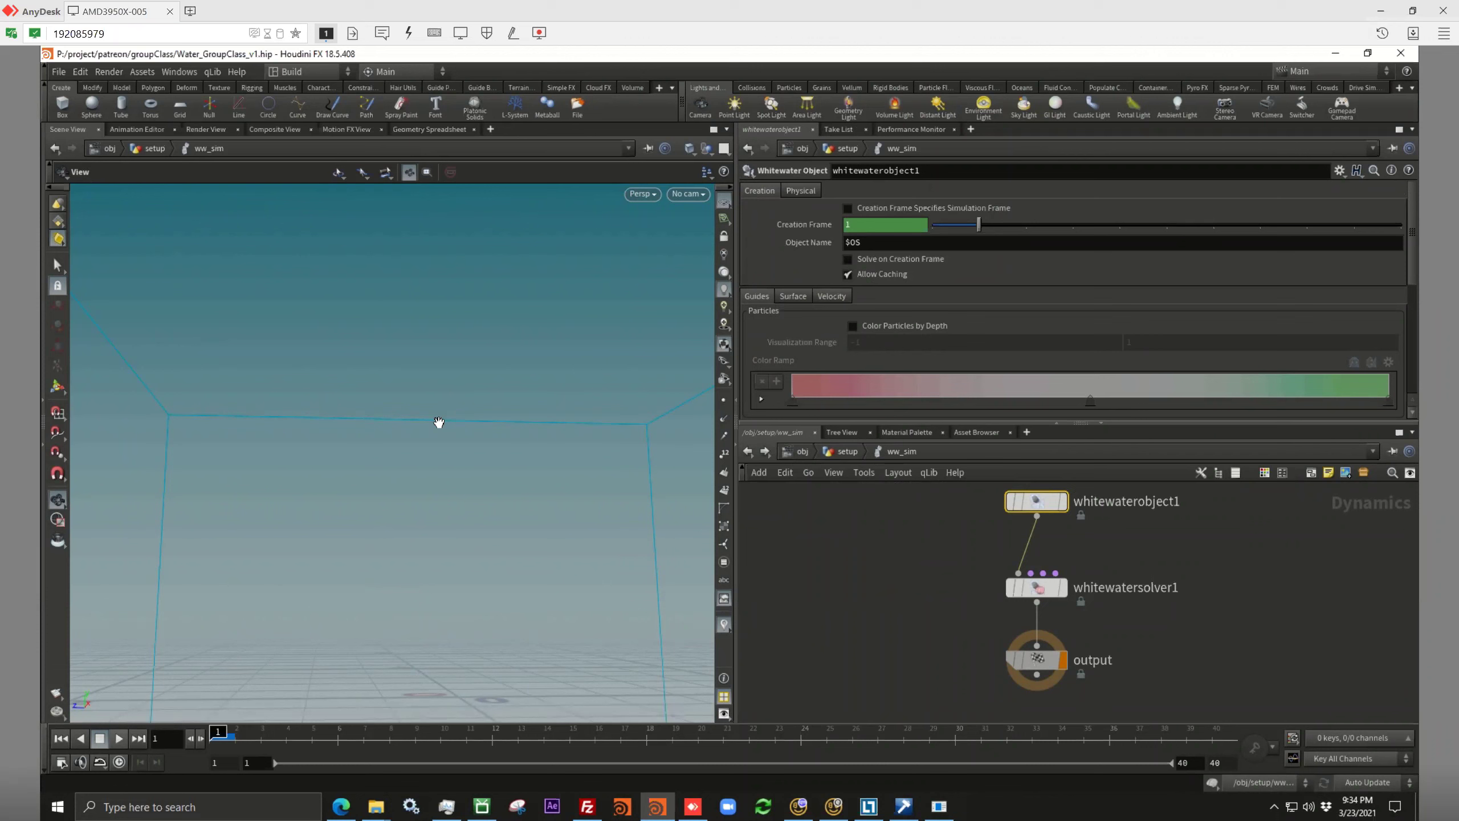
pyautogui.click(1051, 589)
pyautogui.scroll(3, 1077, 593)
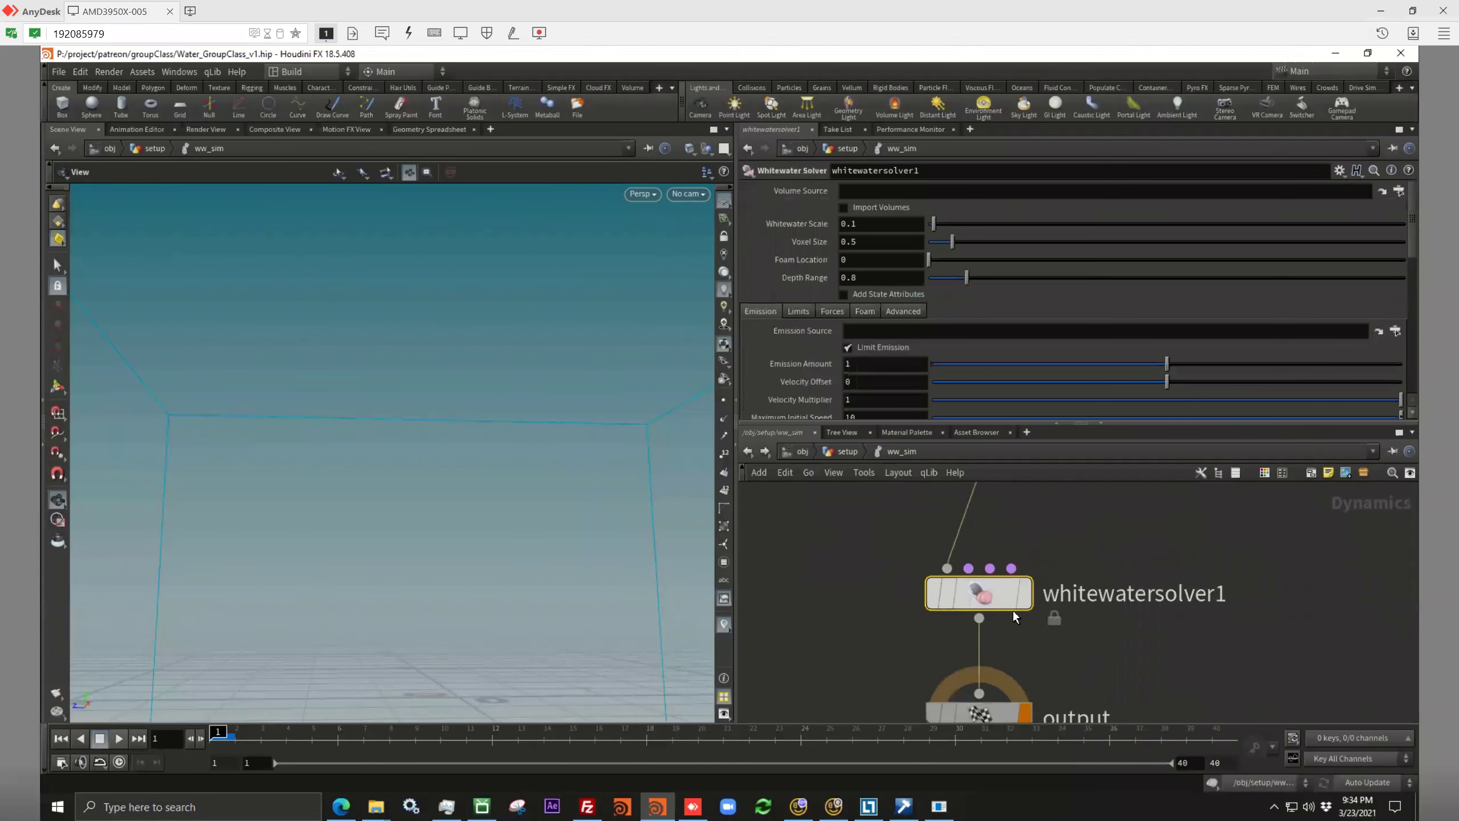
pyautogui.doubleClick(994, 603)
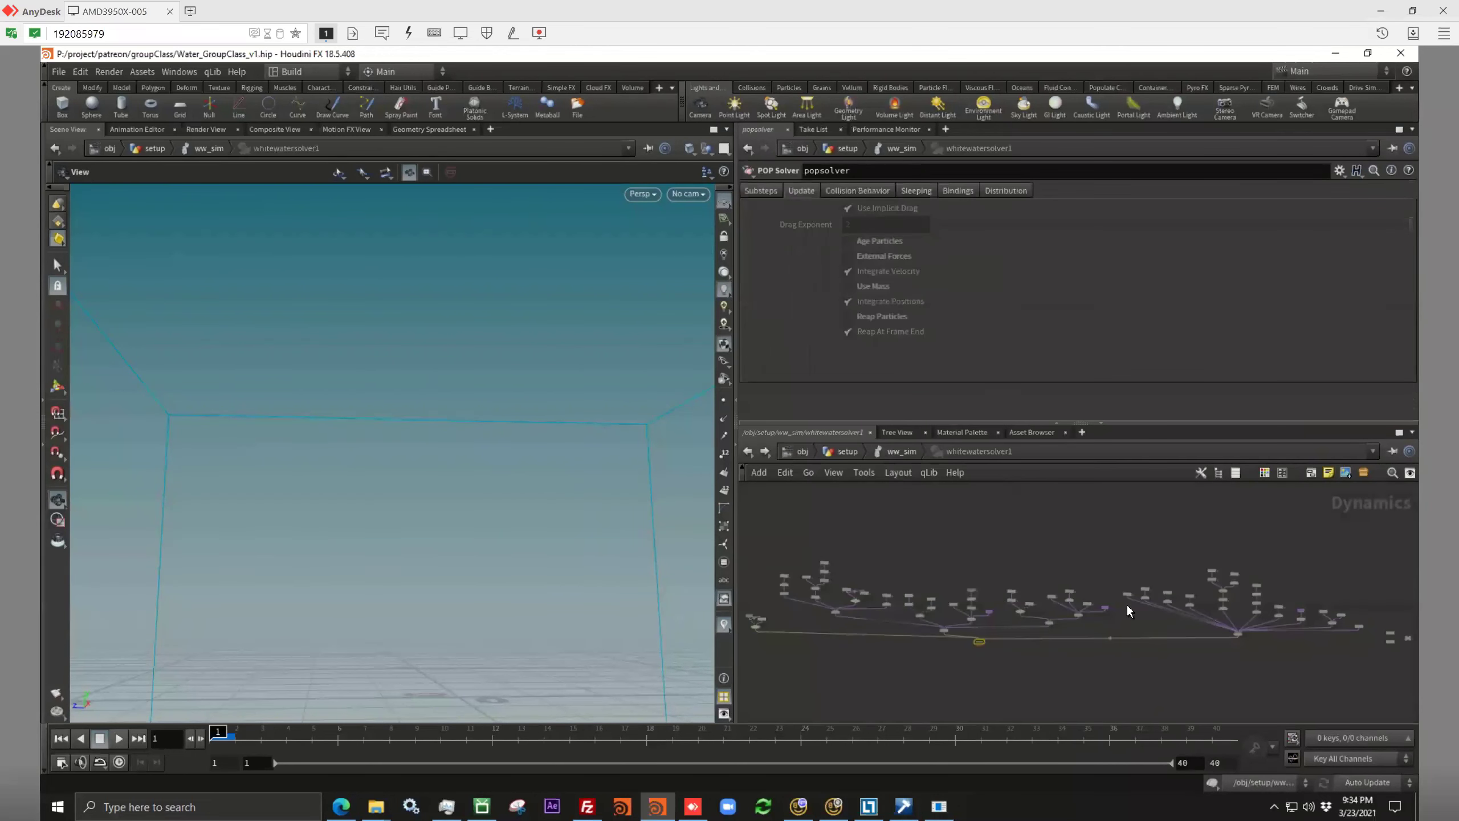
pyautogui.scroll(-3, 1240, 642)
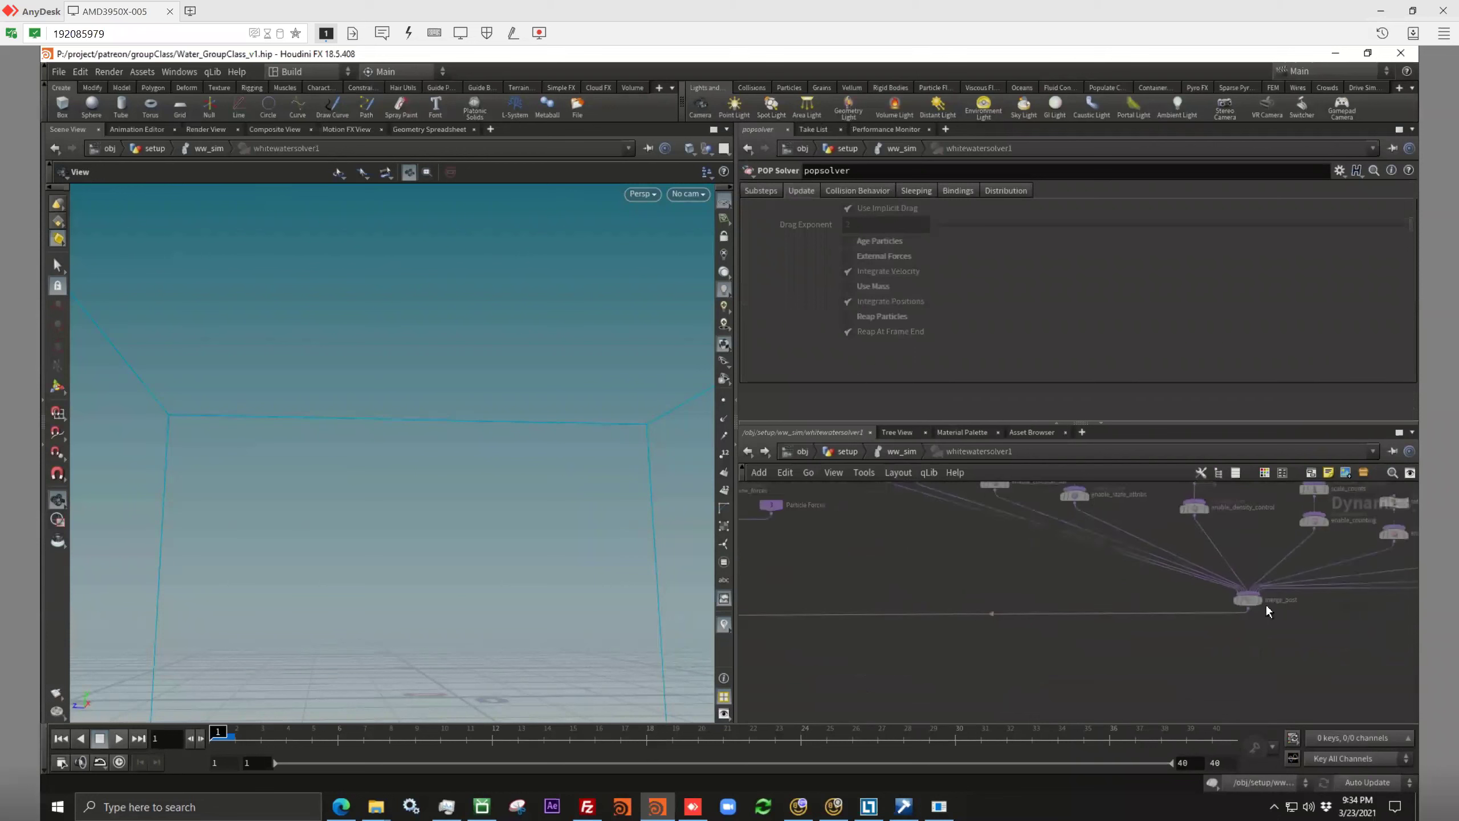
pyautogui.scroll(-2, 1245, 643)
pyautogui.scroll(3, 1206, 639)
pyautogui.scroll(2, 1102, 633)
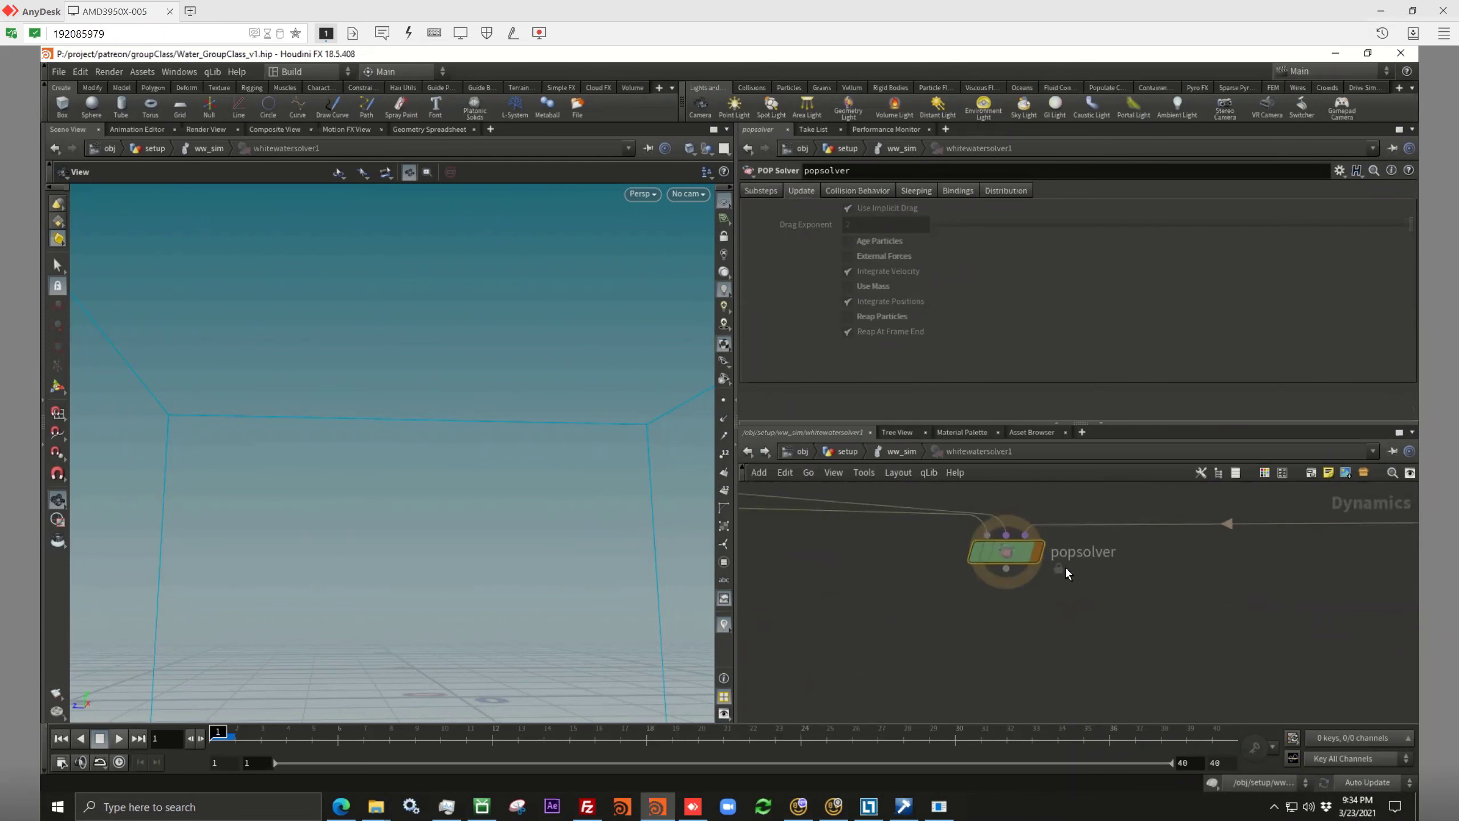
pyautogui.click(898, 451)
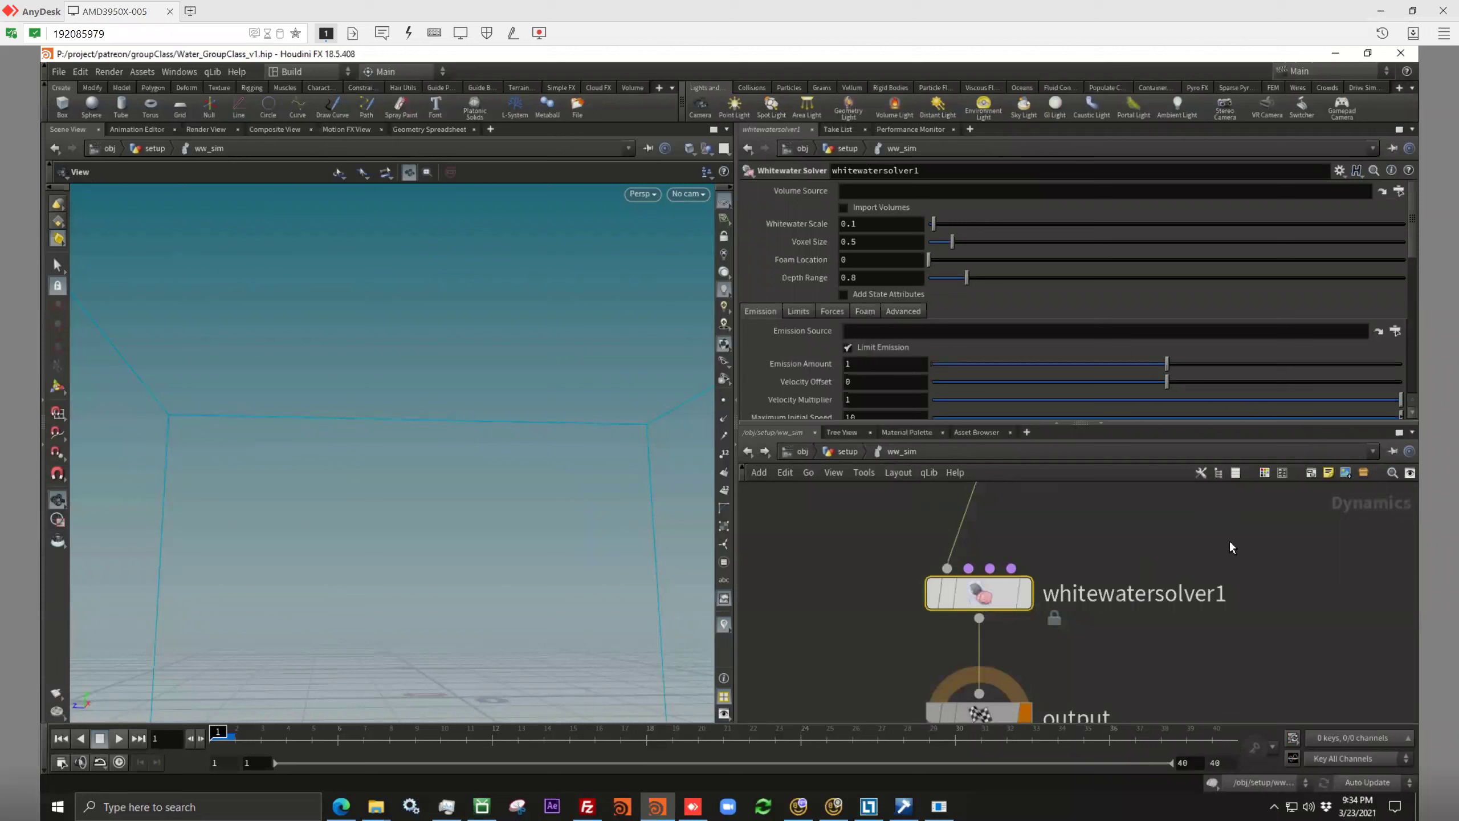
pyautogui.moveTo(1240, 545); pyautogui.dragTo(1241, 599, button='middle')
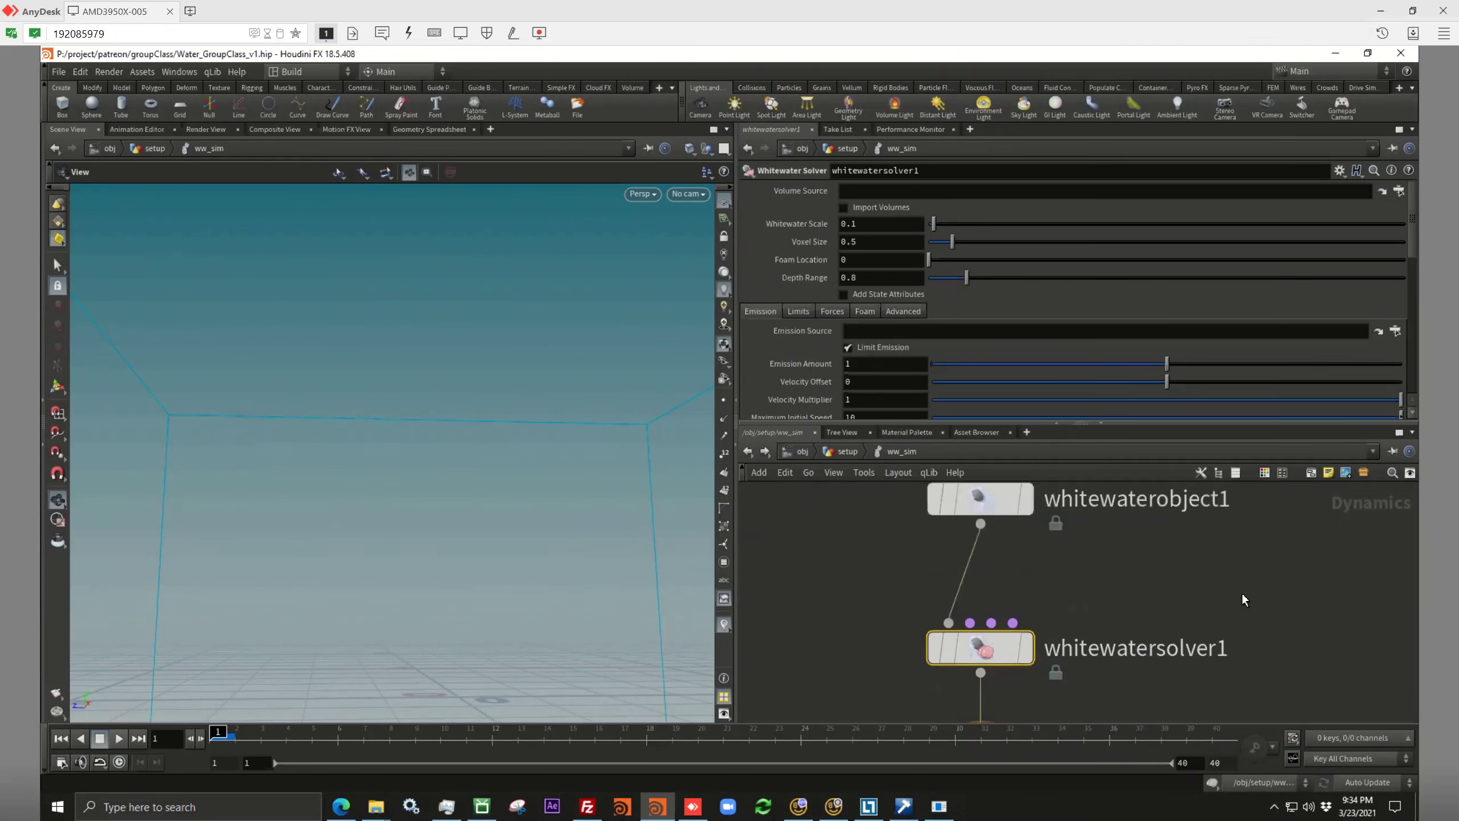
pyautogui.scroll(-2, 1220, 619)
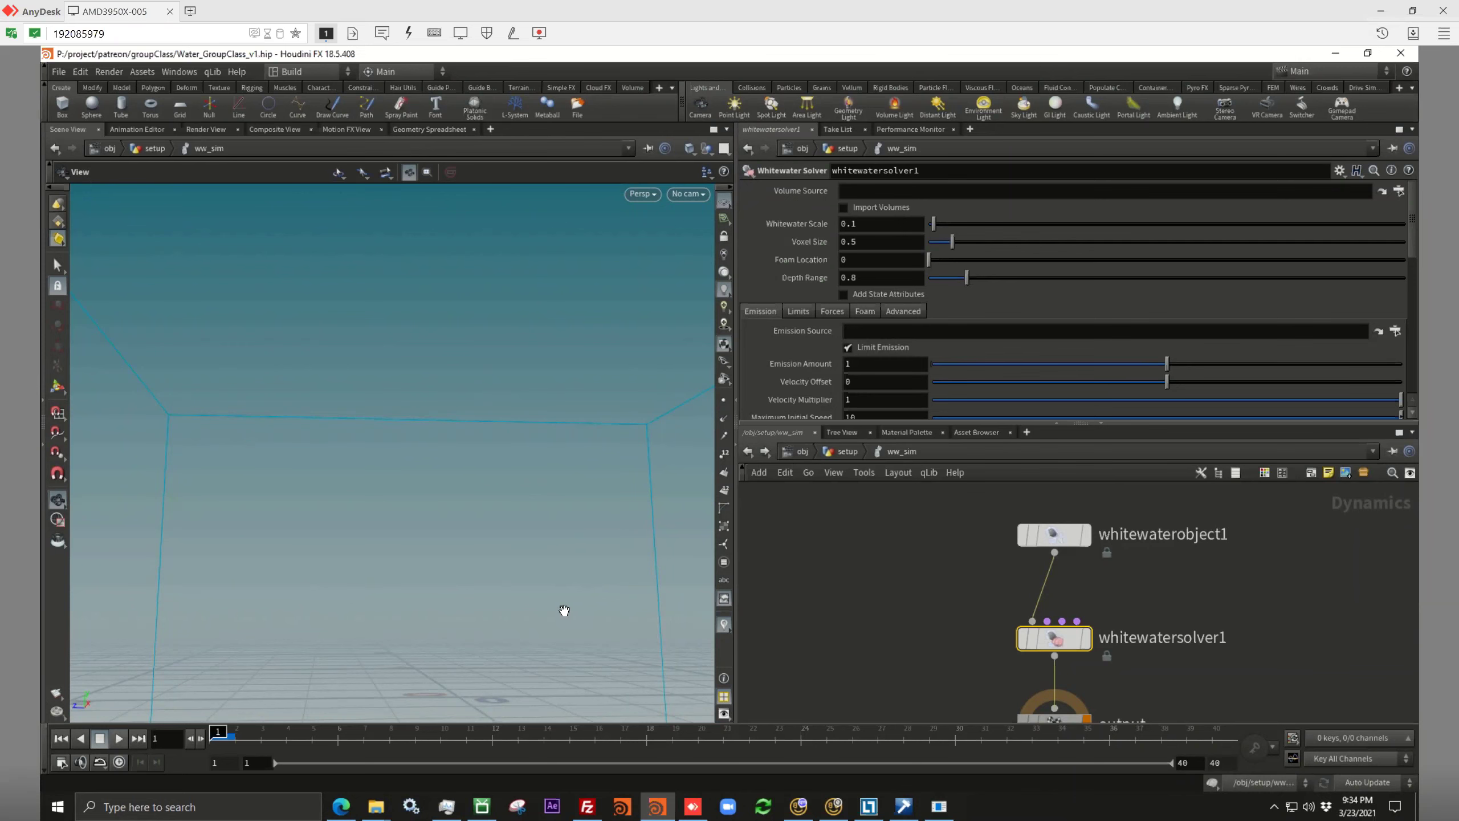
# - Snip the Houdini viewport and outline the tank area with a green box
pyautogui.click(517, 807)
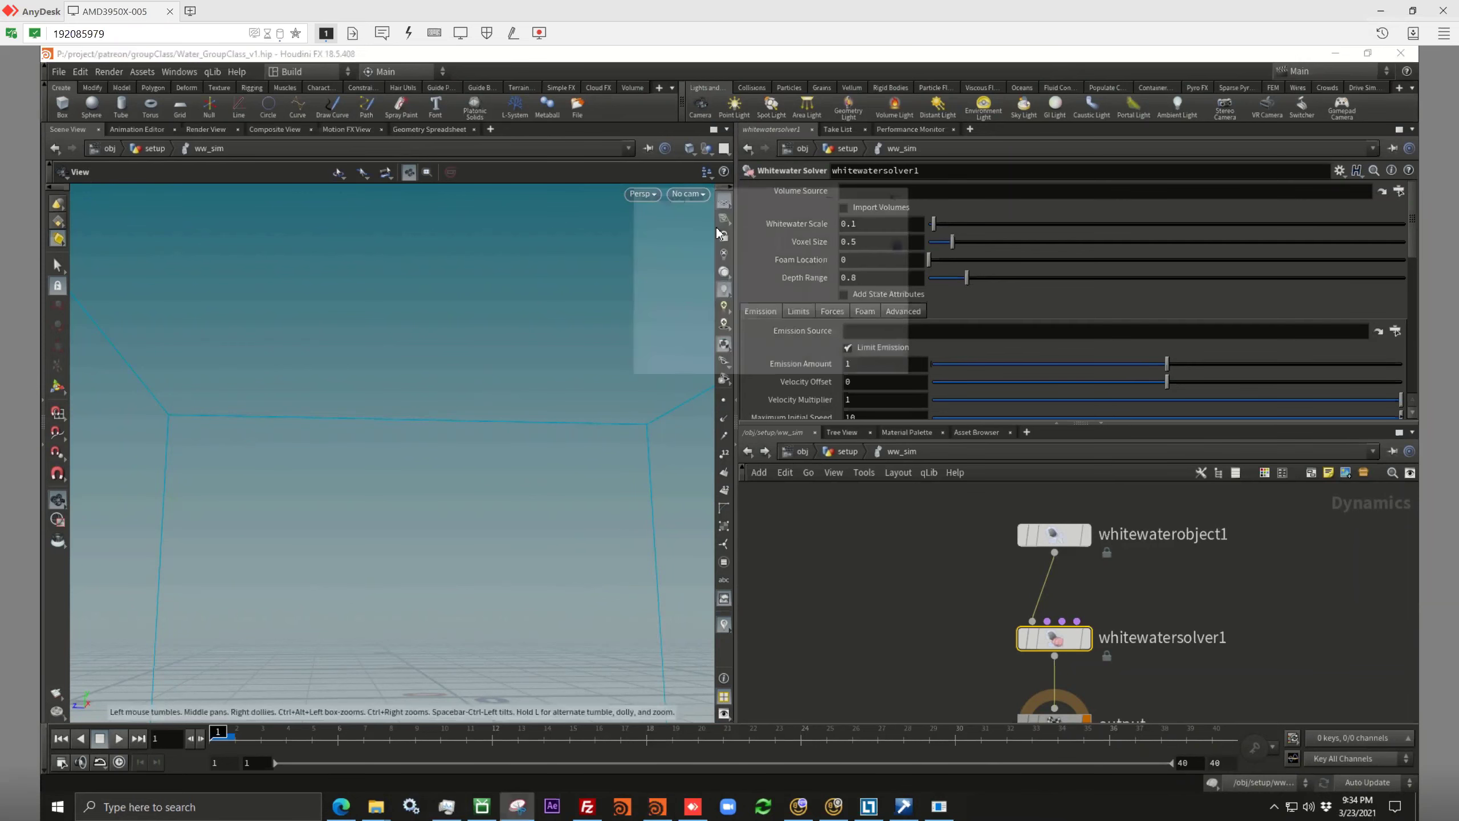
pyautogui.click(646, 217)
pyautogui.moveTo(83, 204); pyautogui.dragTo(728, 713)
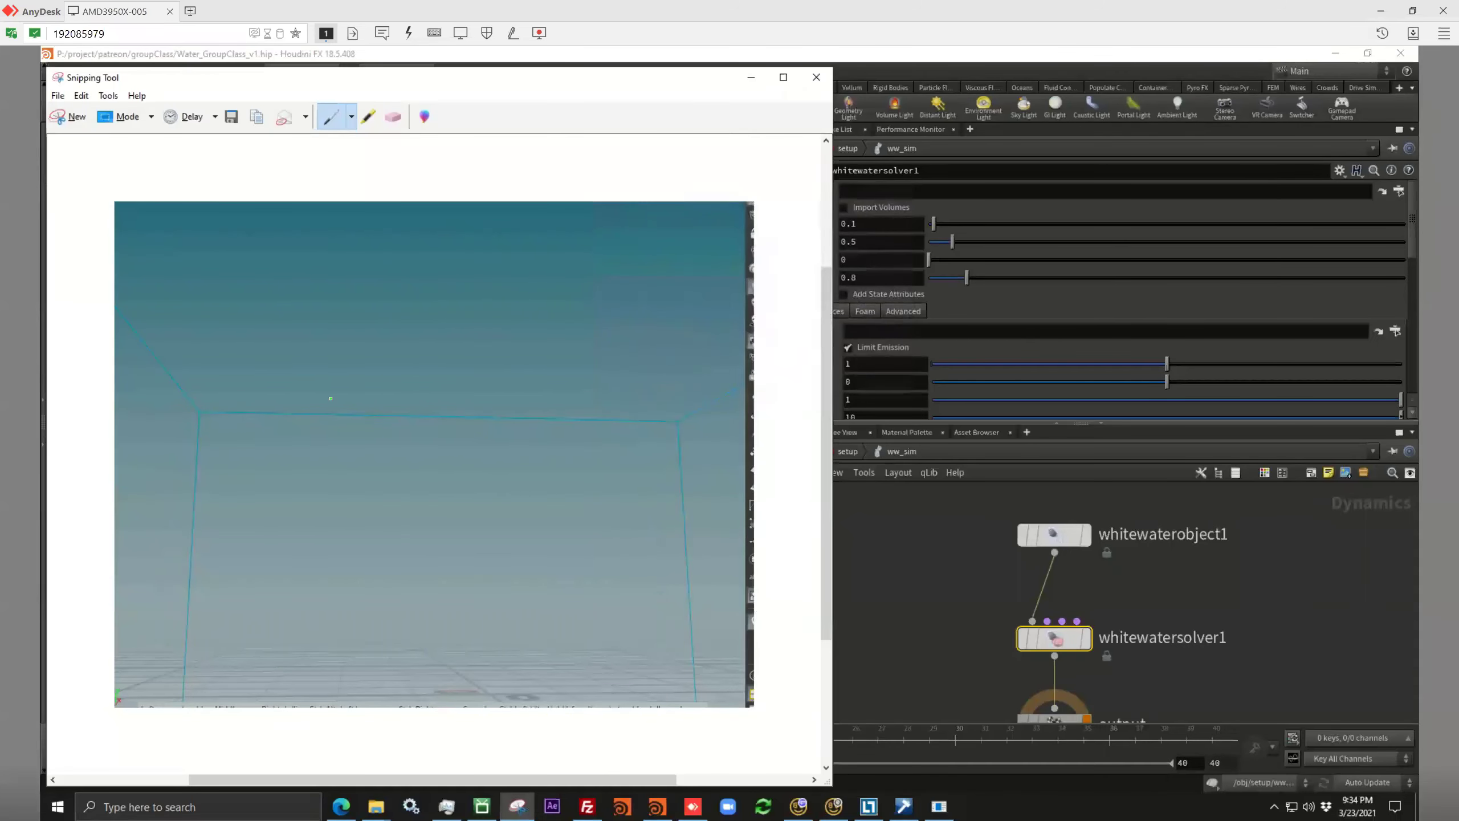
pyautogui.moveTo(286, 362)
pyautogui.mouseDown()
pyautogui.moveTo(353, 377)
pyautogui.moveTo(541, 524)
pyautogui.mouseUp()
# - Draw a blue water-surface line across the snip with the Blue Pen
pyautogui.click(351, 117)
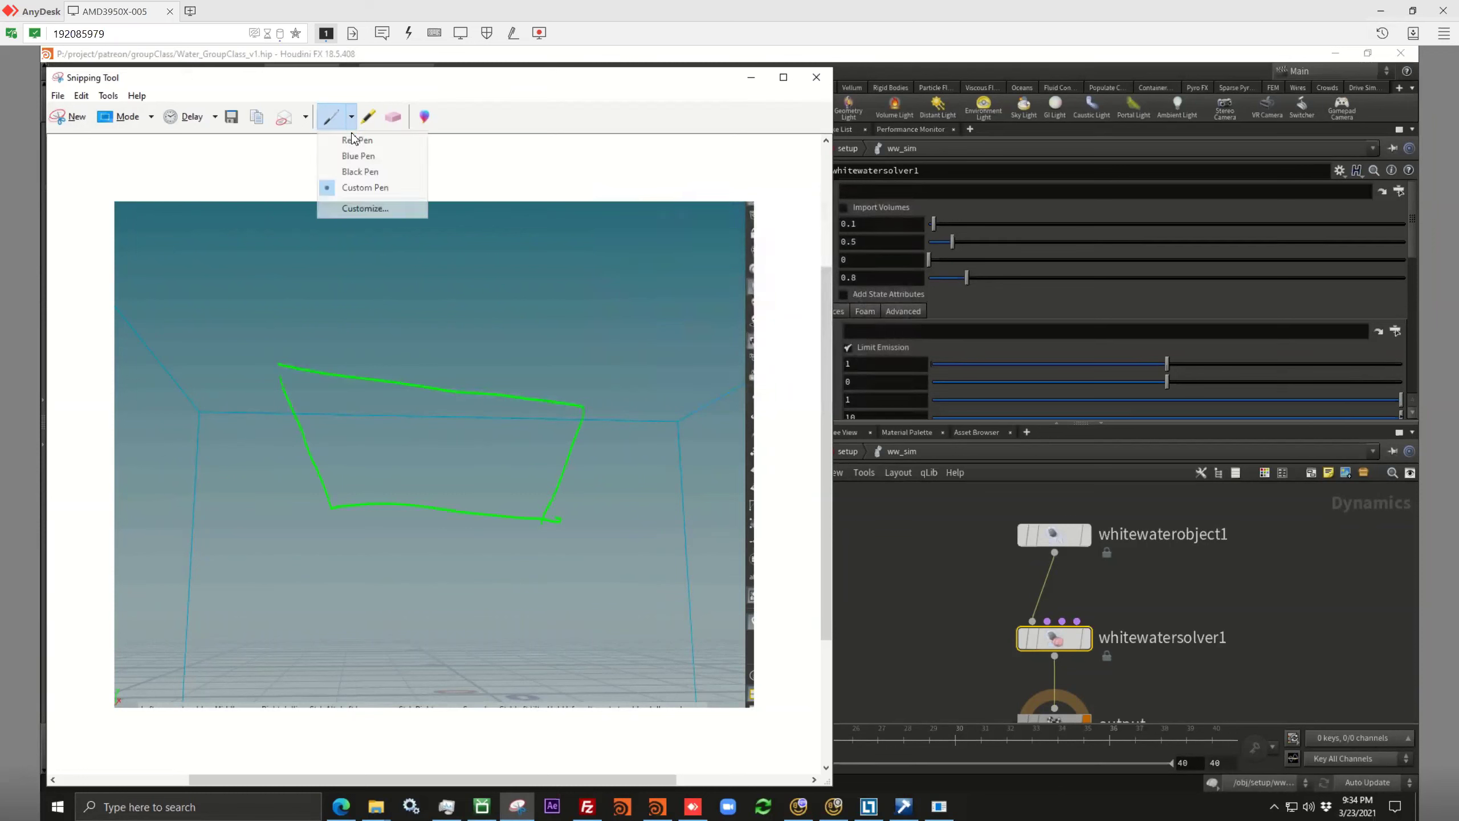
pyautogui.click(381, 156)
pyautogui.moveTo(139, 475)
pyautogui.mouseDown()
pyautogui.moveTo(412, 439)
pyautogui.moveTo(782, 475)
pyautogui.mouseUp()
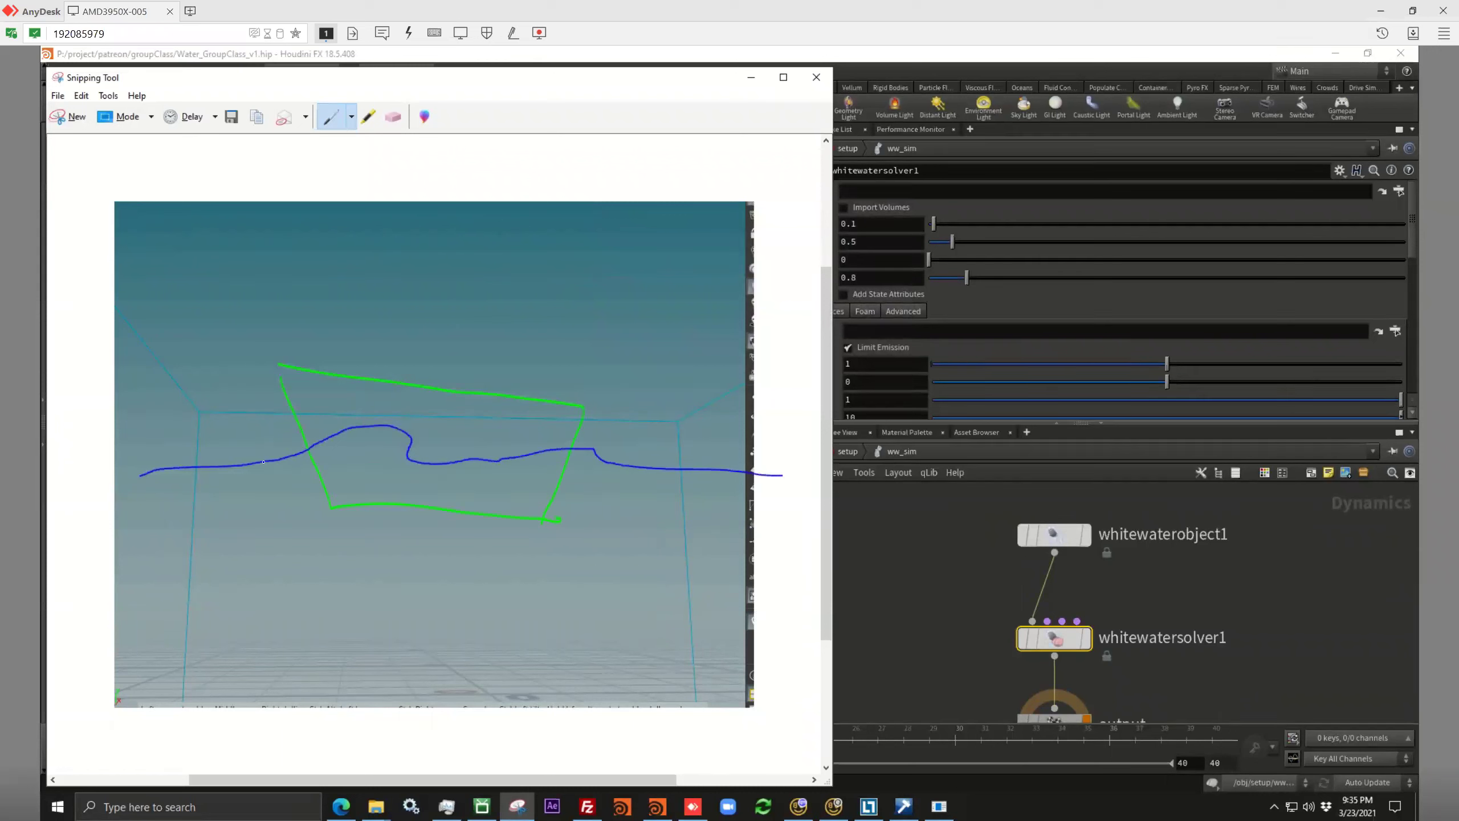
pyautogui.moveTo(248, 464); pyautogui.dragTo(293, 455)
pyautogui.moveTo(448, 466); pyautogui.dragTo(694, 470)
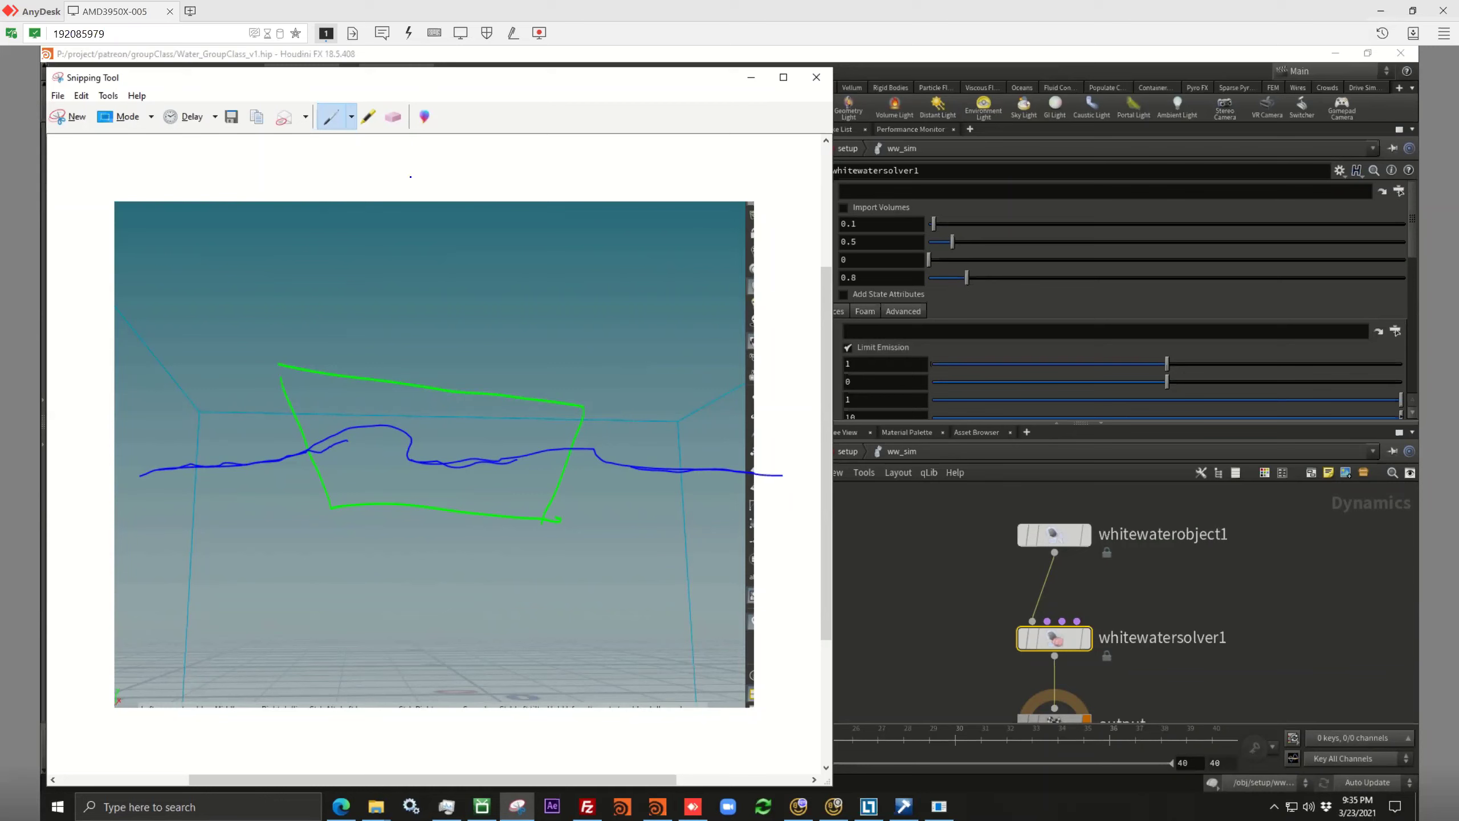
# - With the Red Pen, sketch red splash plumes and foam along the water line
pyautogui.click(351, 117)
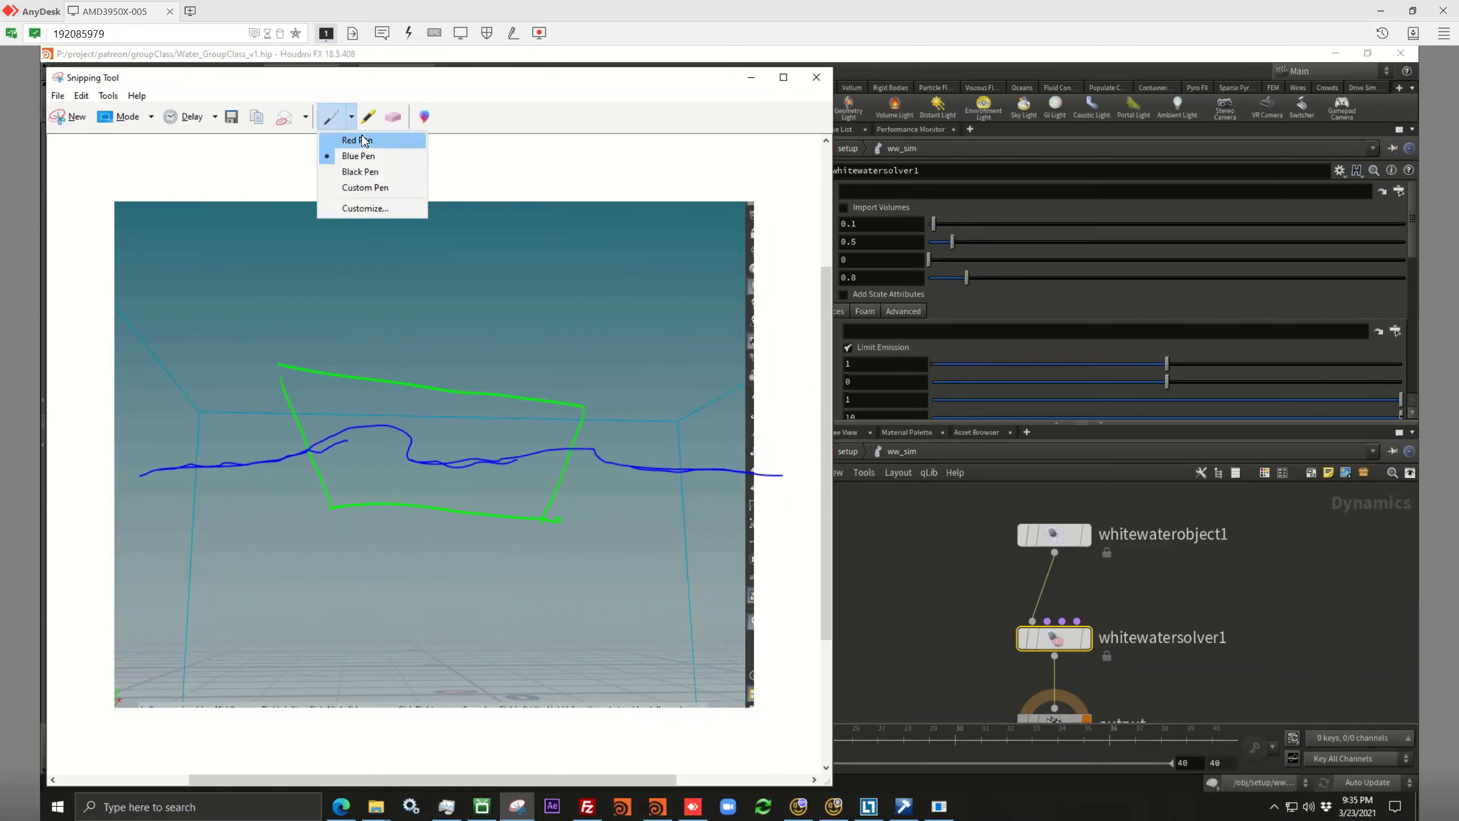
pyautogui.click(363, 140)
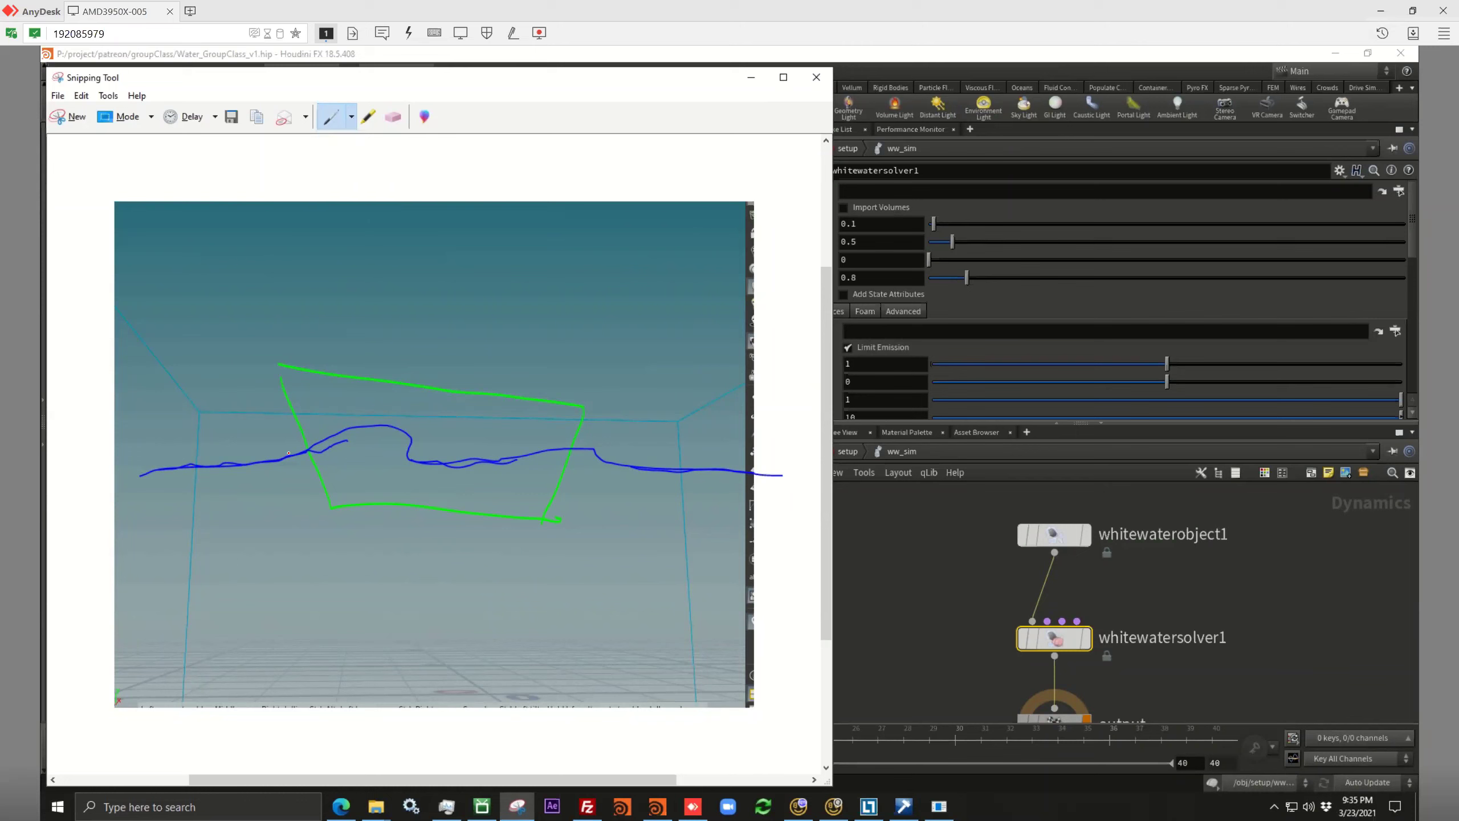
pyautogui.moveTo(310, 410)
pyautogui.mouseDown()
pyautogui.moveTo(443, 404)
pyautogui.moveTo(445, 438)
pyautogui.mouseUp()
pyautogui.moveTo(201, 462); pyautogui.dragTo(269, 458)
pyautogui.moveTo(605, 464)
pyautogui.mouseDown()
pyautogui.moveTo(650, 477)
pyautogui.moveTo(771, 465)
pyautogui.mouseUp()
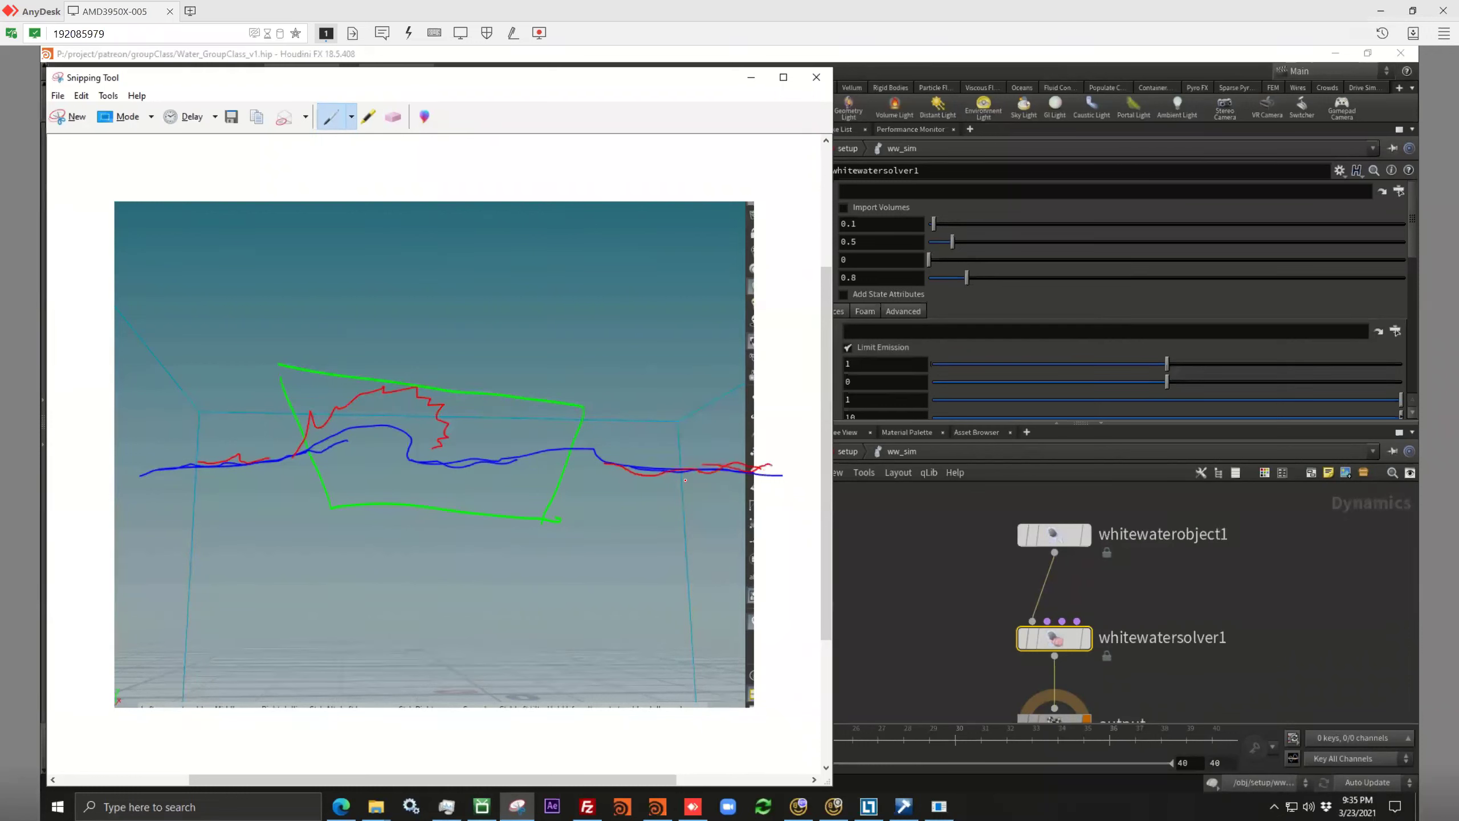
pyautogui.moveTo(172, 460); pyautogui.dragTo(177, 475)
pyautogui.moveTo(279, 426)
pyautogui.mouseDown()
pyautogui.moveTo(285, 381)
pyautogui.moveTo(313, 351)
pyautogui.moveTo(394, 414)
pyautogui.mouseUp()
# - Add more red marks on the right, cross out the right-hand splash, and close the snip
pyautogui.moveTo(323, 379); pyautogui.dragTo(322, 393)
pyautogui.moveTo(695, 495)
pyautogui.mouseDown()
pyautogui.moveTo(674, 501)
pyautogui.moveTo(785, 544)
pyautogui.mouseUp()
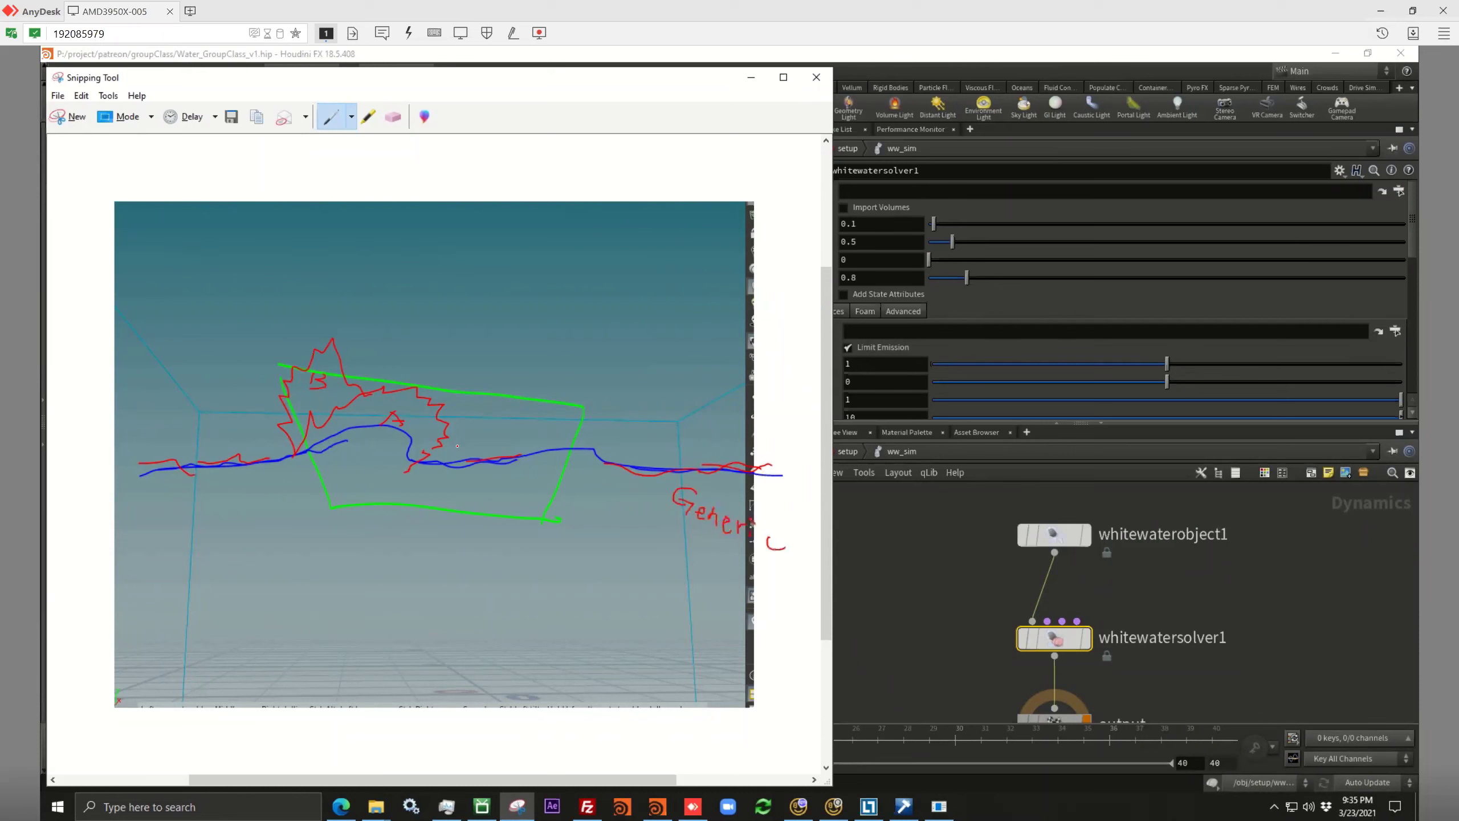
pyautogui.moveTo(554, 449); pyautogui.dragTo(637, 471)
pyautogui.moveTo(575, 449)
pyautogui.mouseDown()
pyautogui.moveTo(628, 375)
pyautogui.moveTo(684, 431)
pyautogui.moveTo(673, 460)
pyautogui.mouseUp()
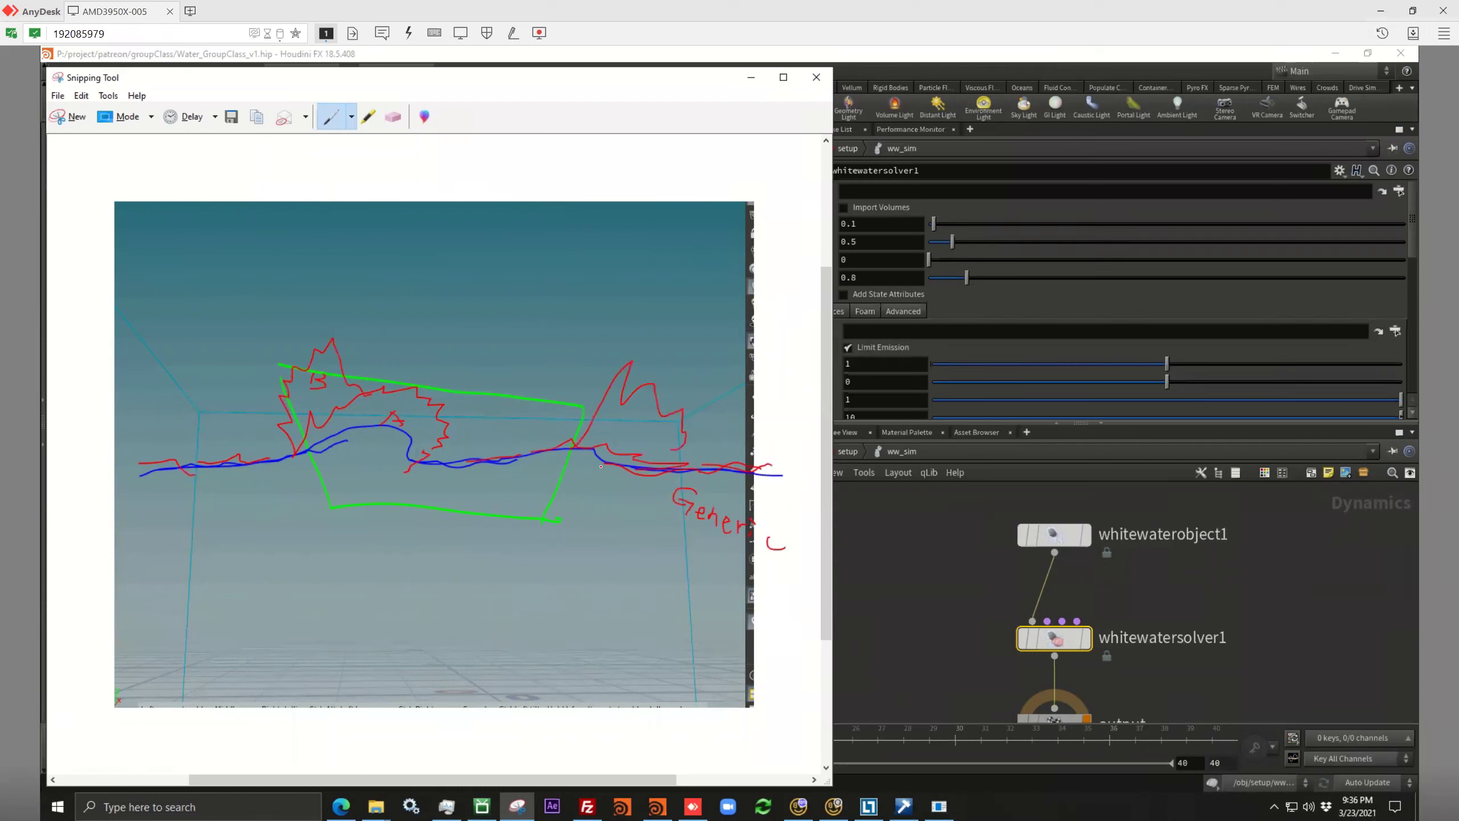
pyautogui.moveTo(558, 347); pyautogui.dragTo(687, 479)
pyautogui.moveTo(643, 363); pyautogui.dragTo(481, 611)
pyautogui.click(816, 77)
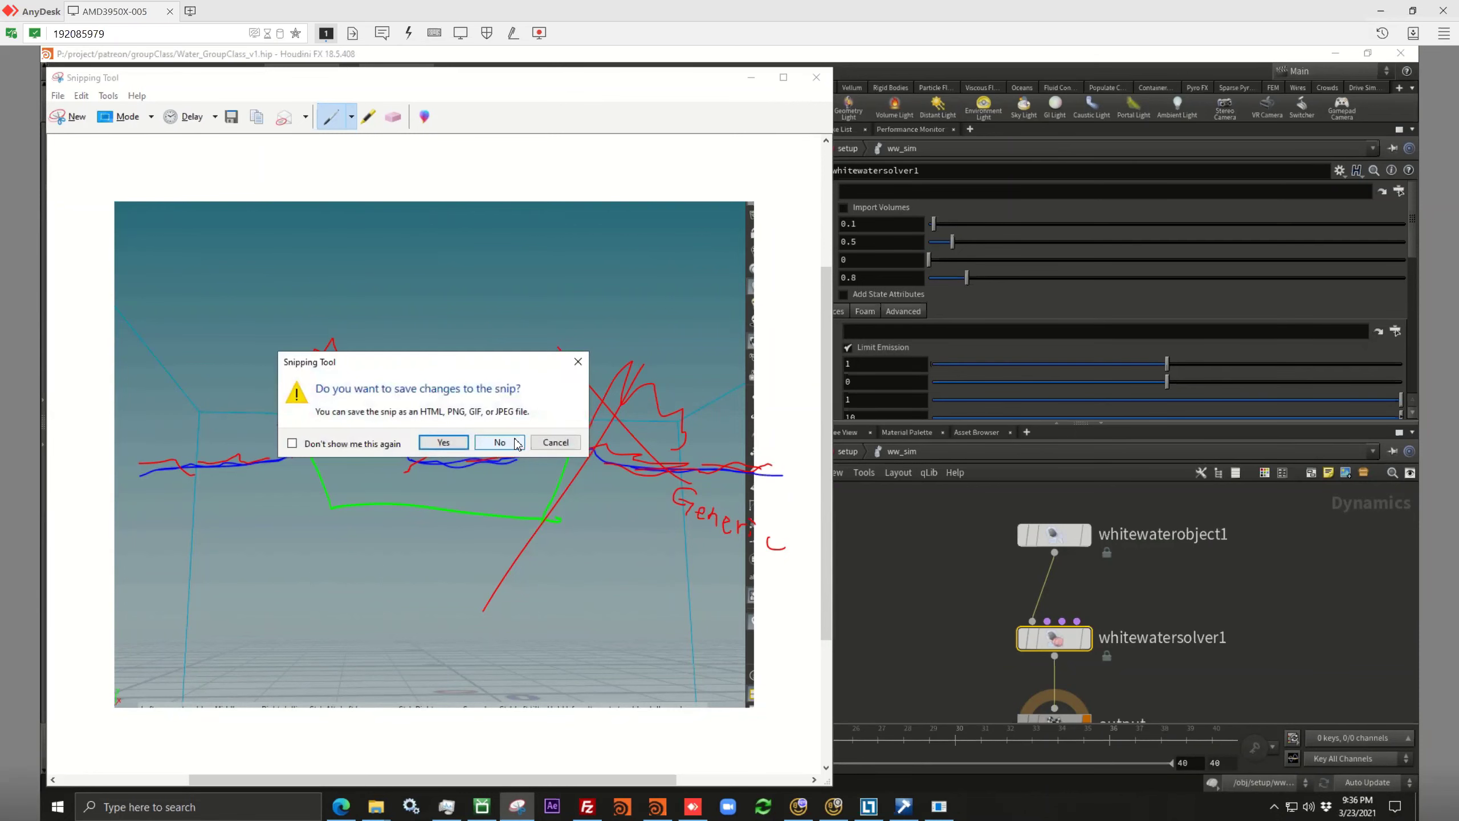
# - Discard the snip unsaved and move whitewaterobject1 to the left of whitewatersolver1
pyautogui.click(516, 443)
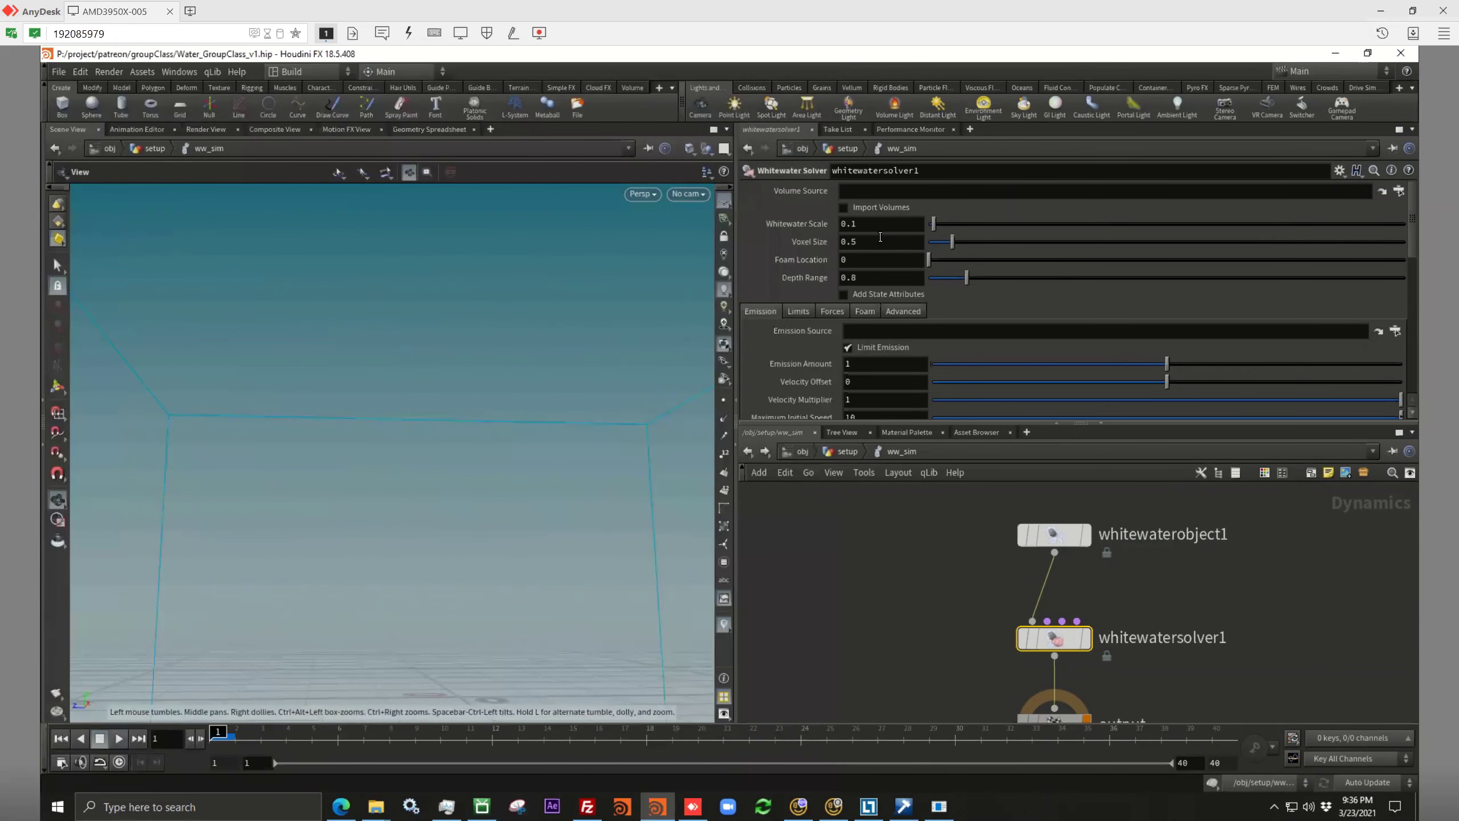
pyautogui.moveTo(1064, 563); pyautogui.dragTo(927, 501)
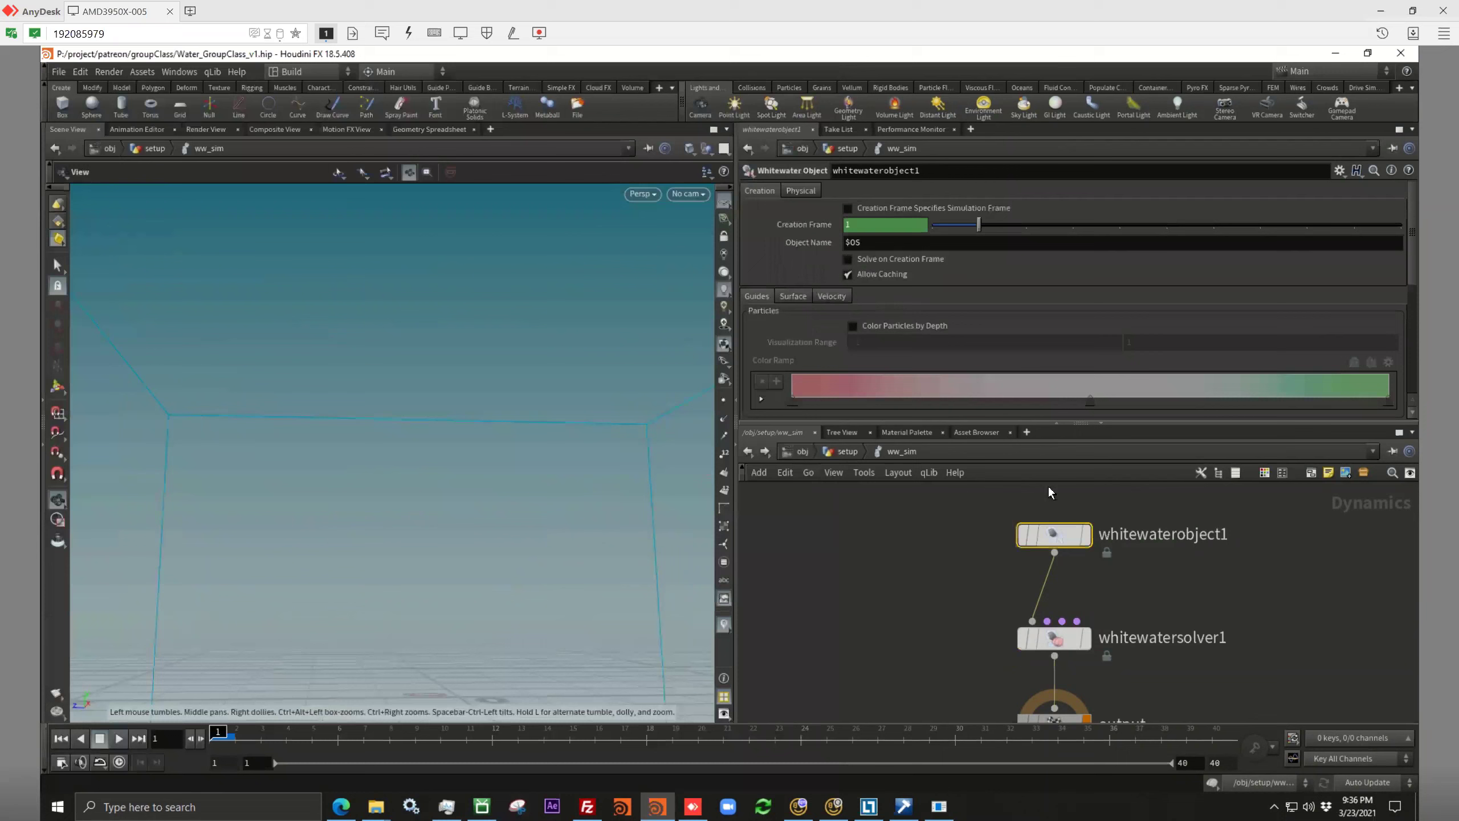
pyautogui.moveTo(1060, 544); pyautogui.dragTo(851, 529)
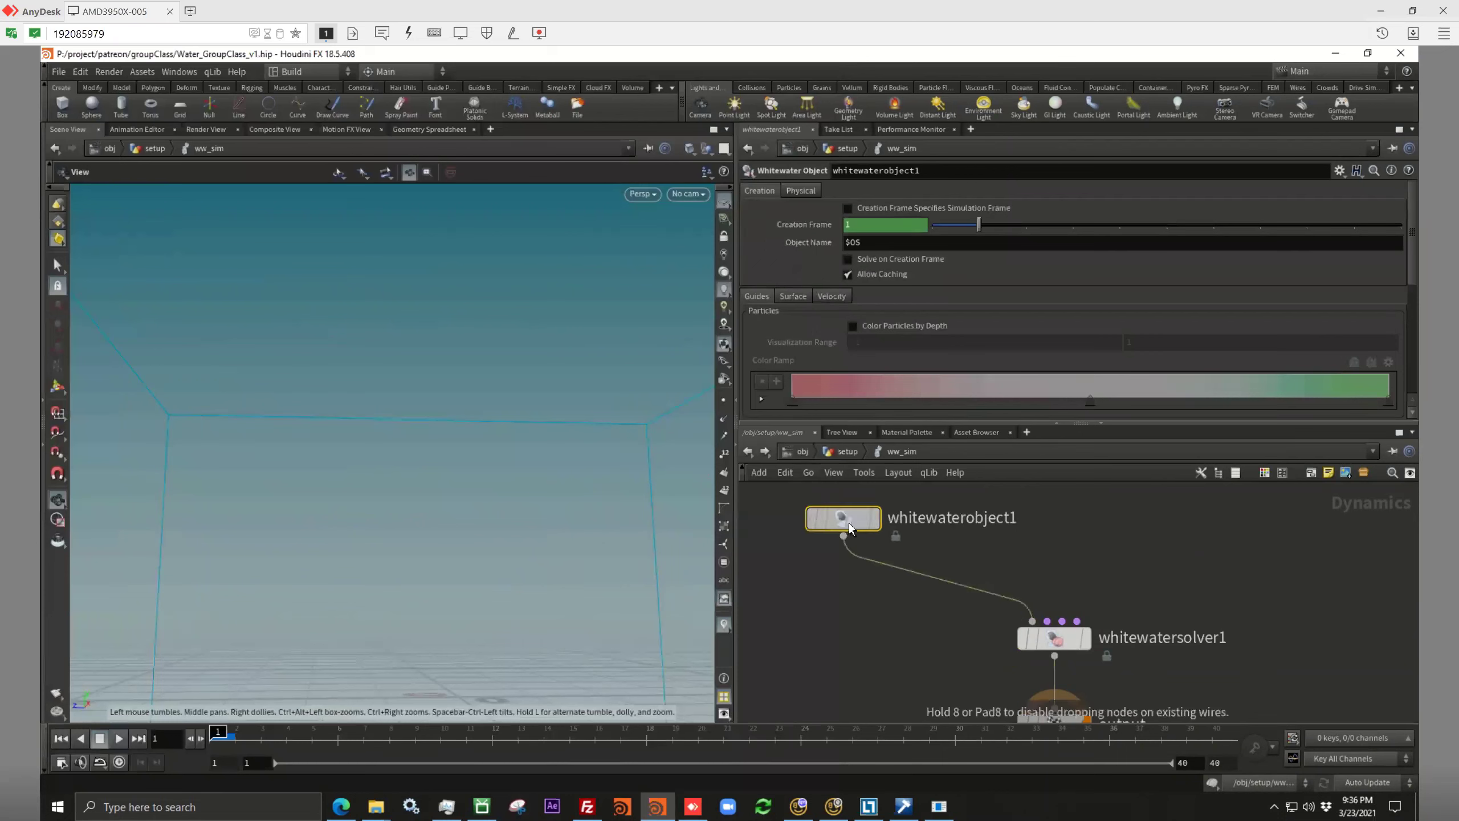
# - Browse for whitewatersolver1's Volume Source node, closing the chooser without picking one
pyautogui.moveTo(1142, 565); pyautogui.dragTo(919, 697)
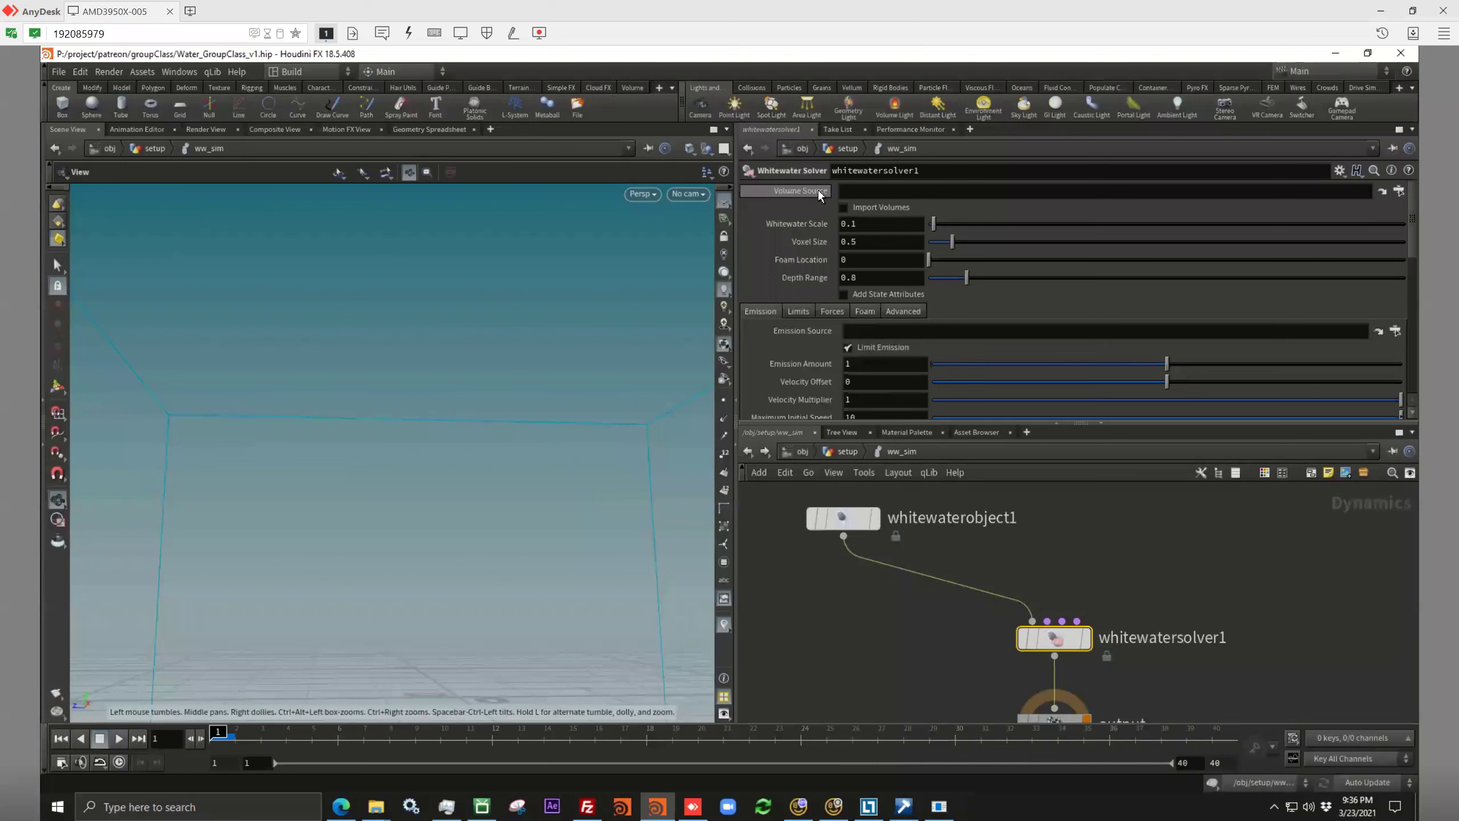
pyautogui.click(855, 189)
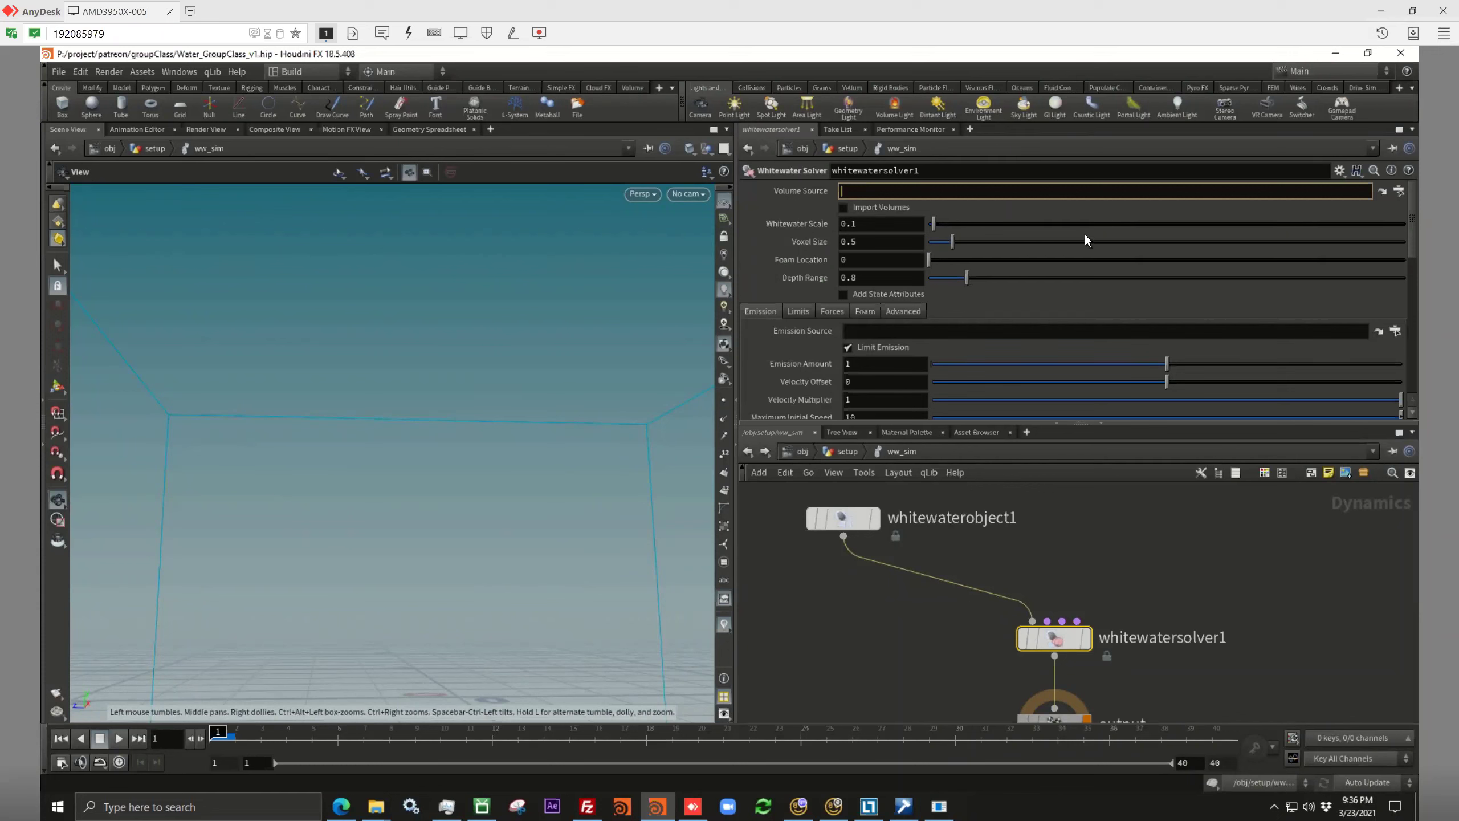
pyautogui.click(1397, 194)
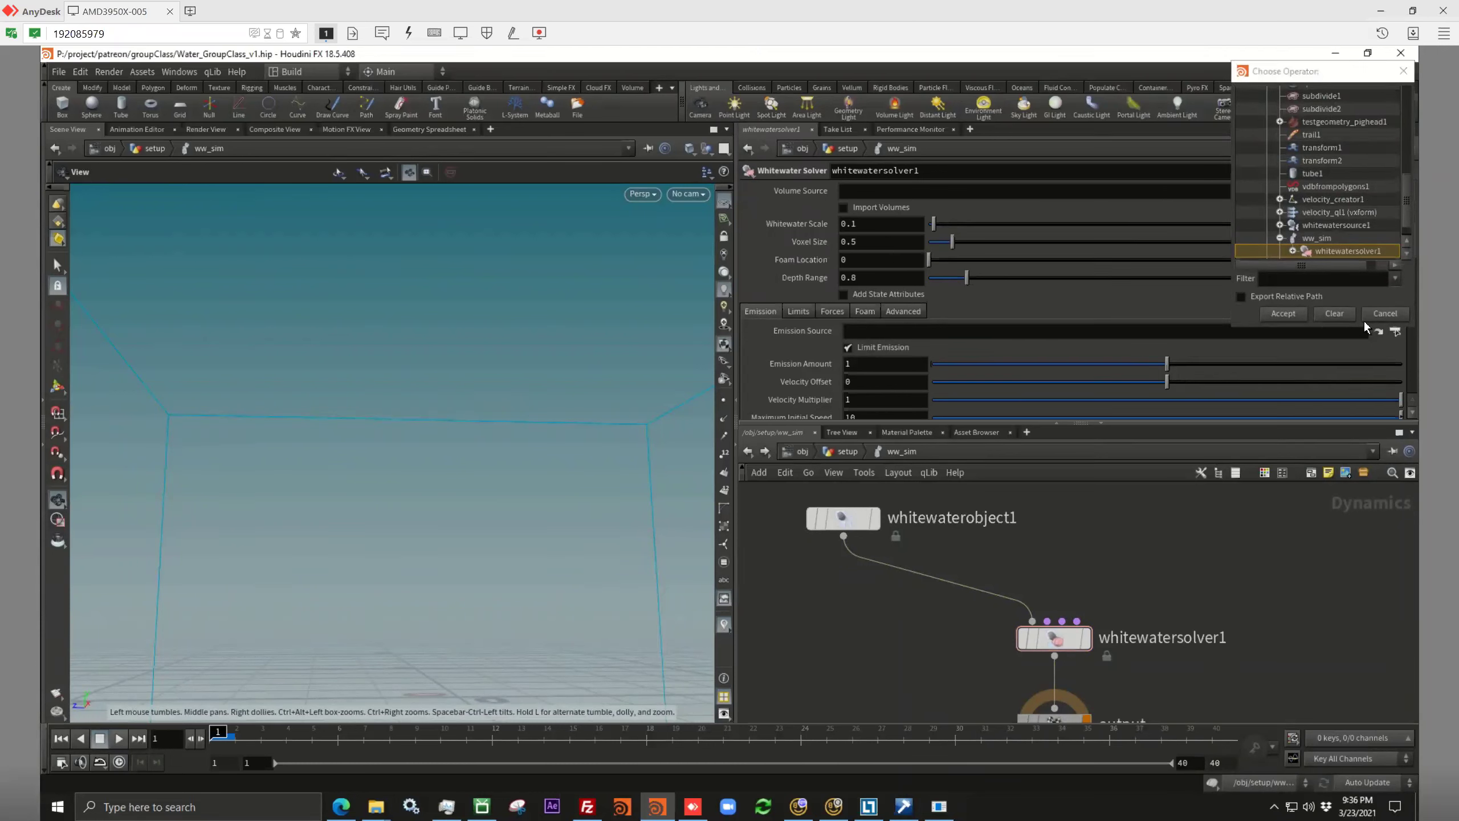
pyautogui.click(1382, 314)
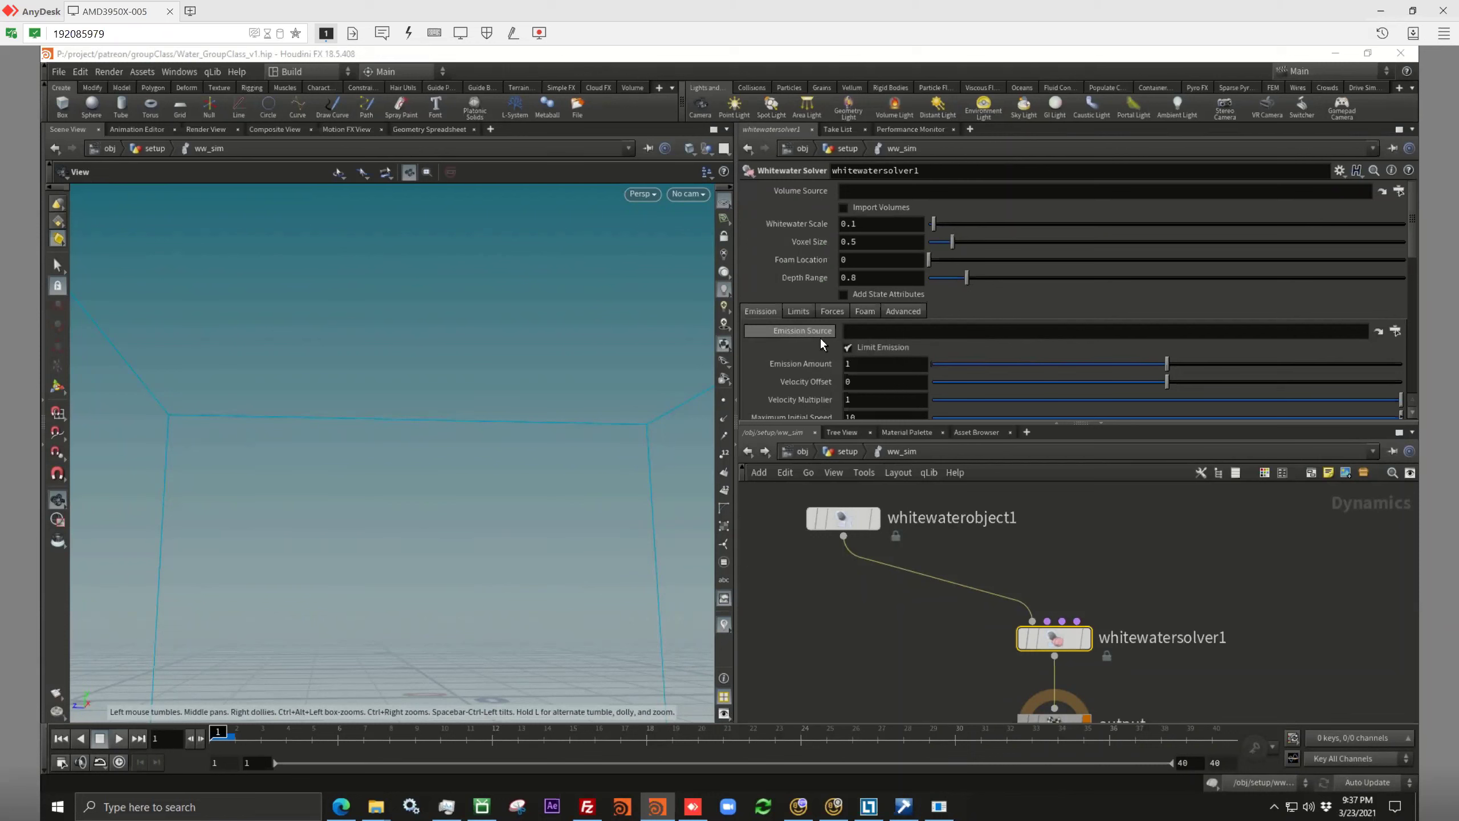
# - Enter `opinputpath(".",0)` as whitewatersolver1's Volume Source and check its evaluated path
pyautogui.click(862, 191)
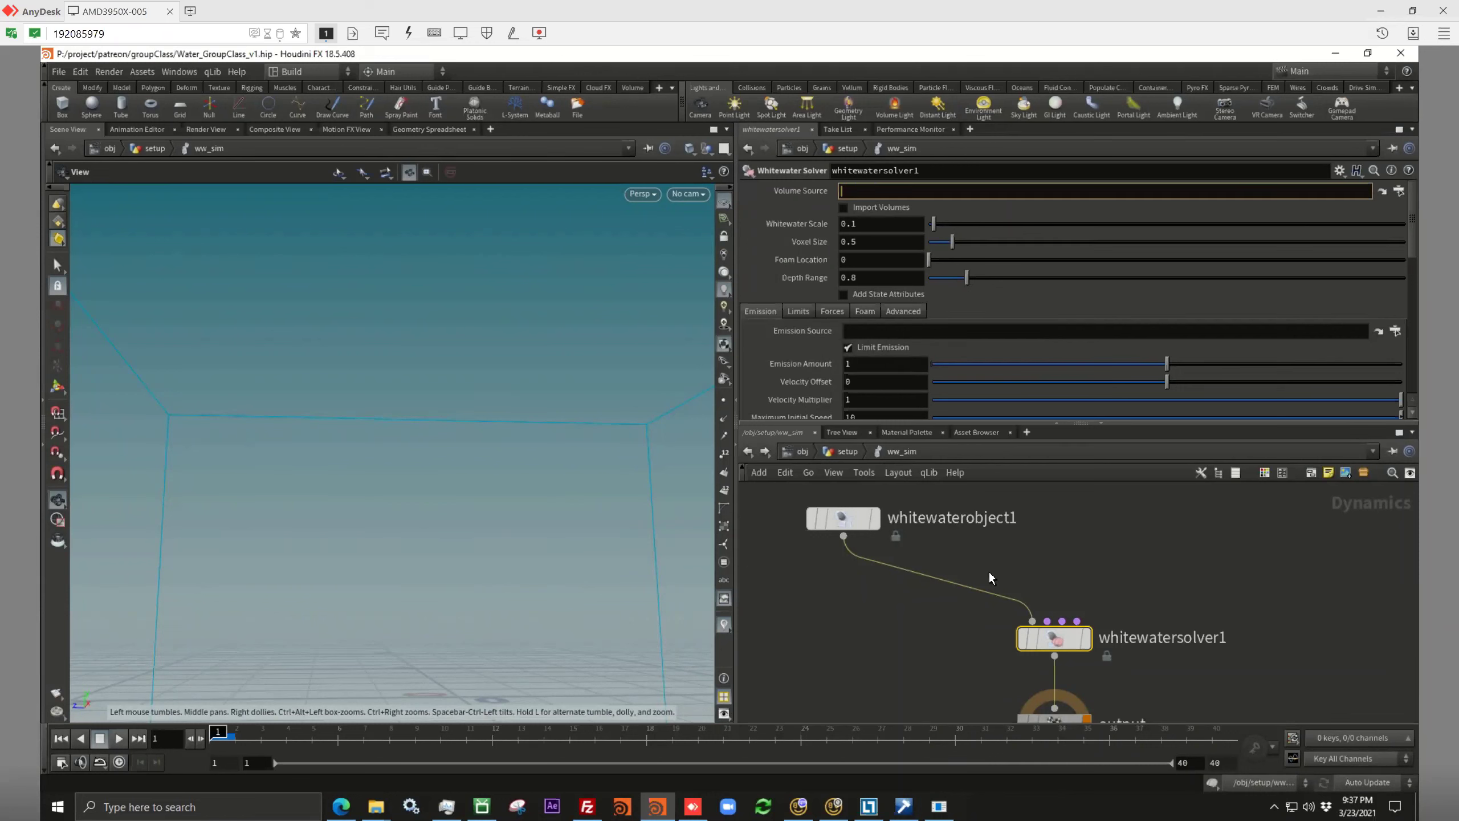
pyautogui.press('Return')
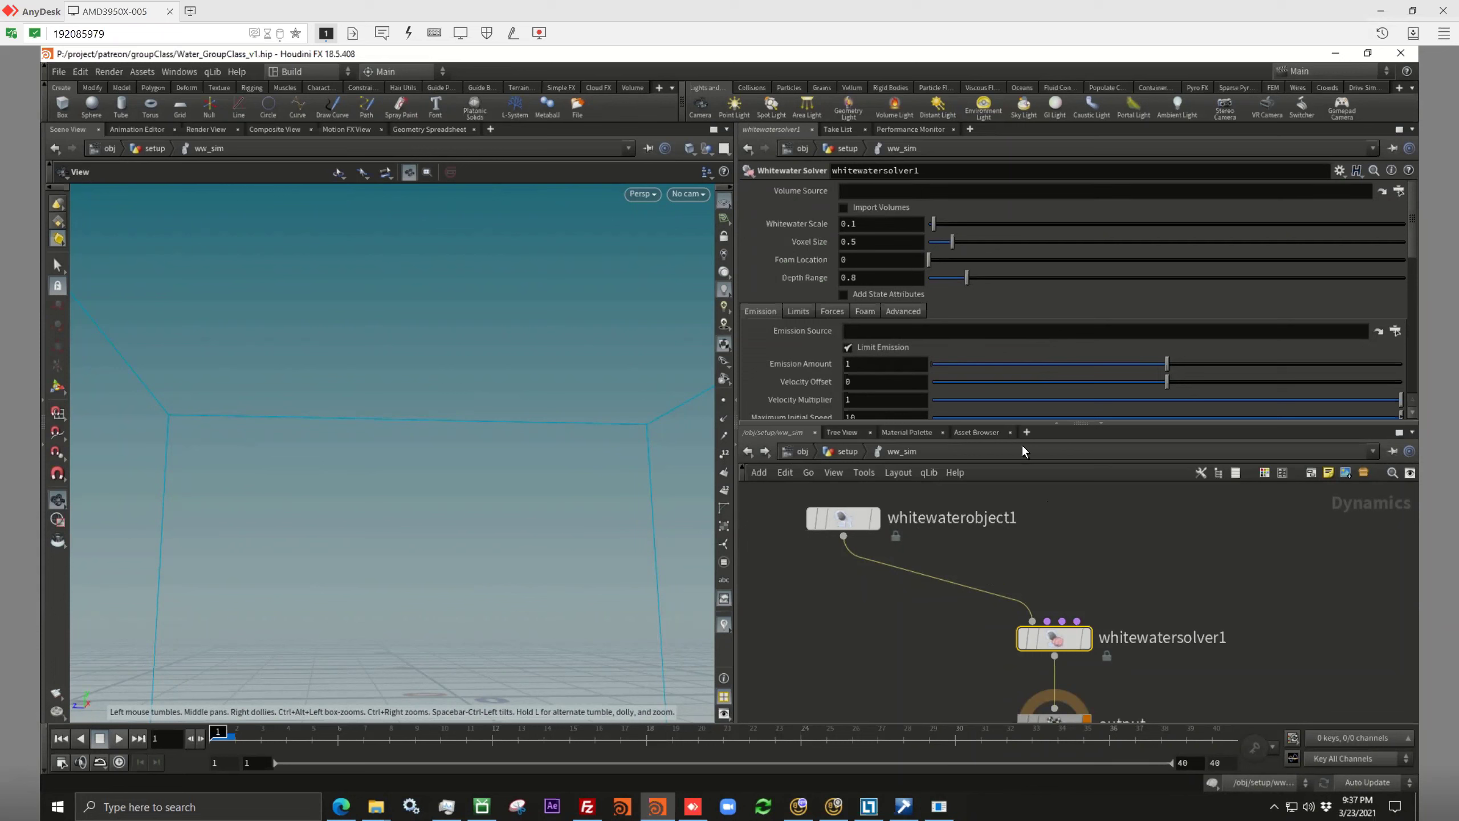
pyautogui.click(869, 192)
pyautogui.write('opinput')
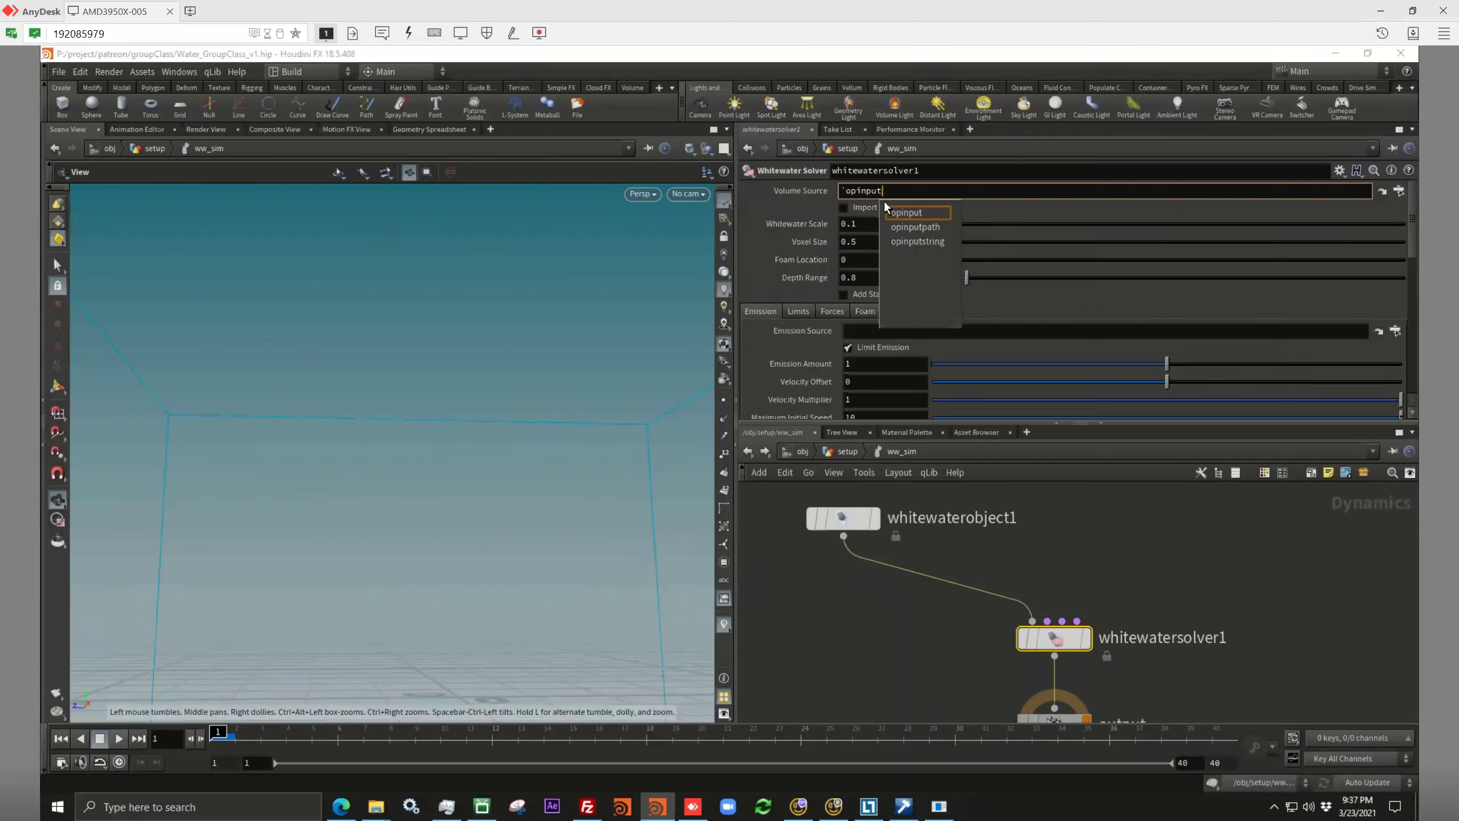
pyautogui.press('Down')
pyautogui.press('Return')
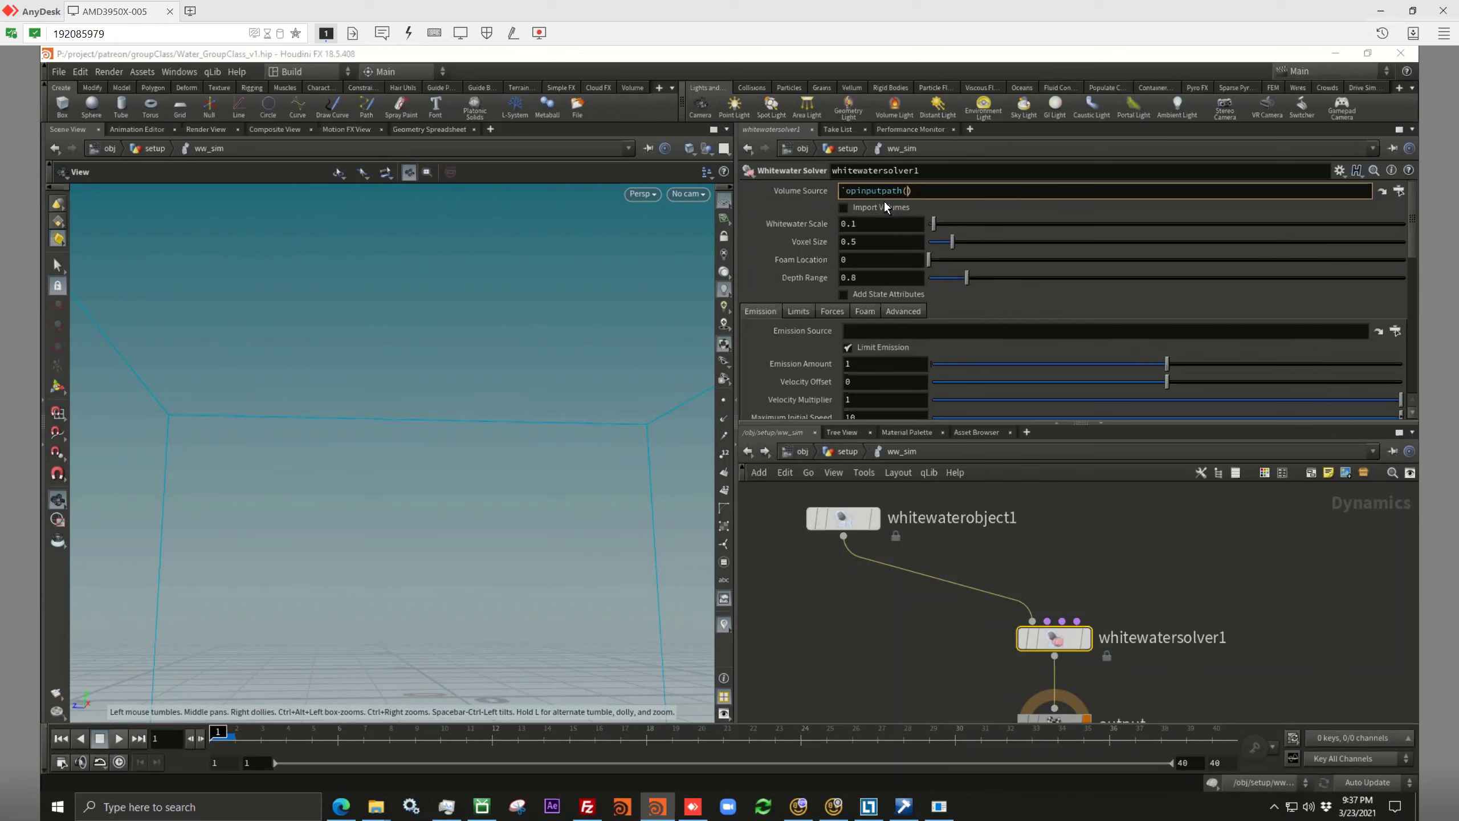
pyautogui.write('".')
pyautogui.write(',')
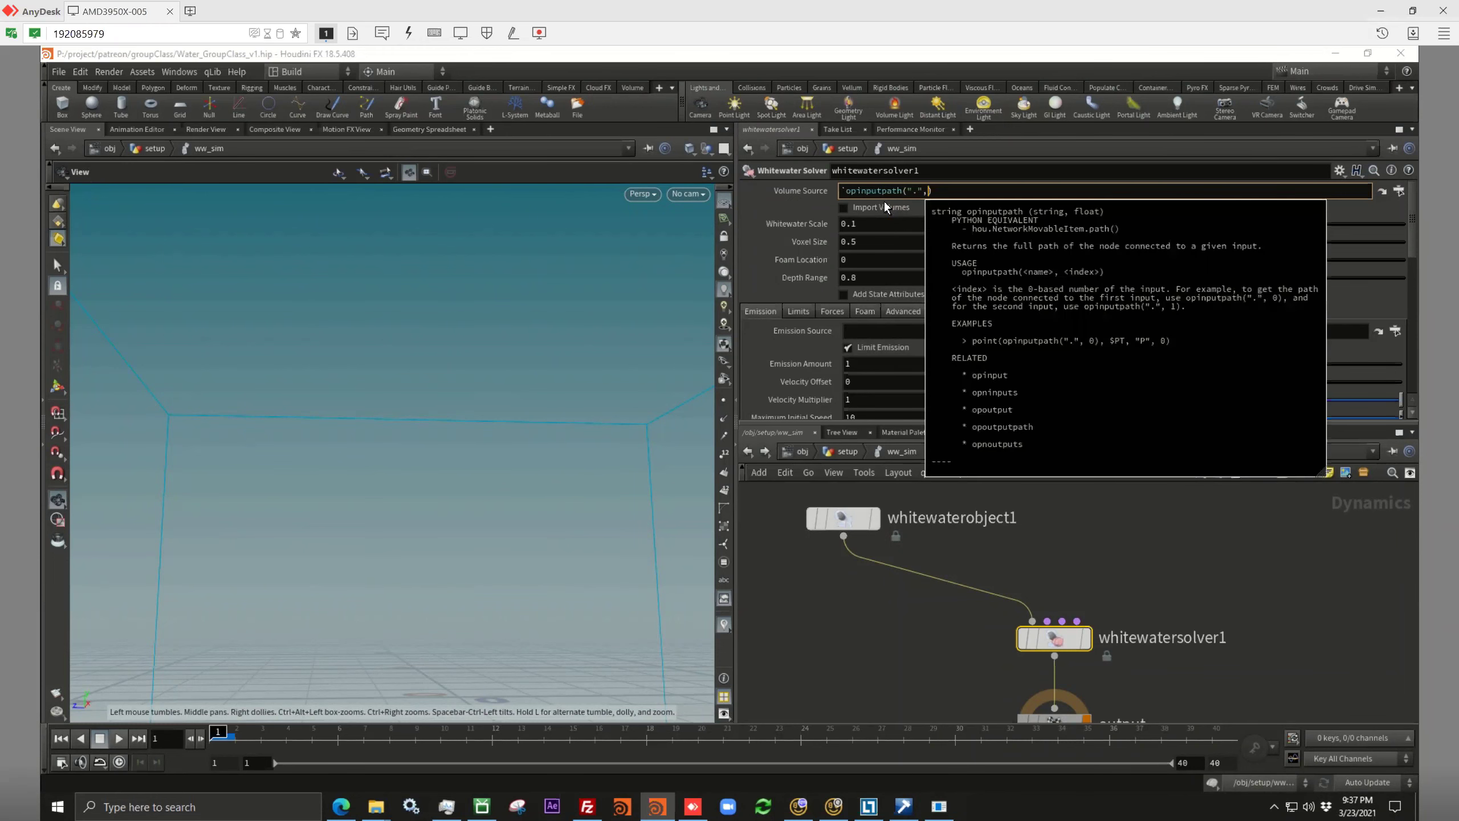
pyautogui.press('BackSpace')
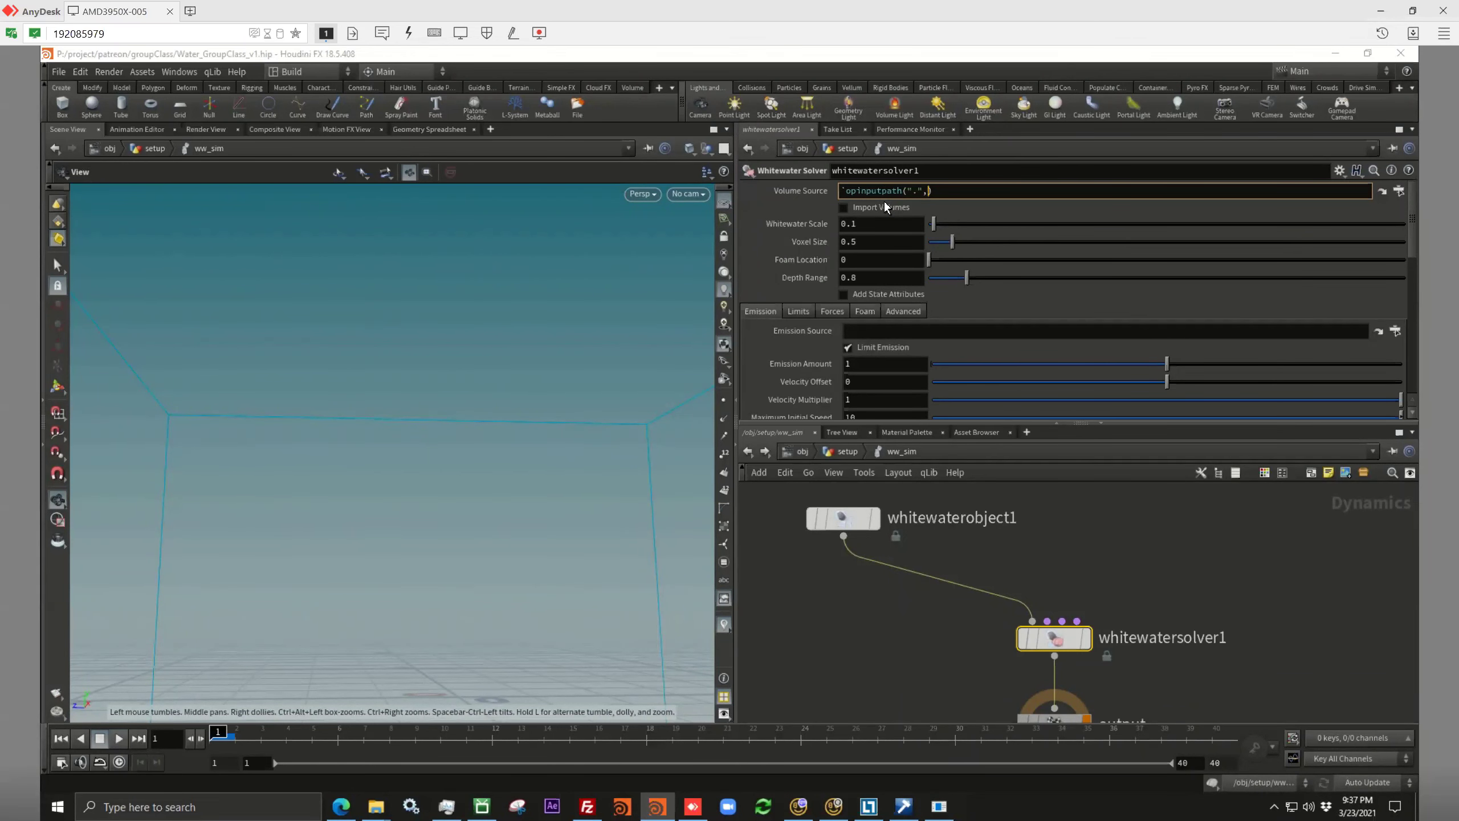
pyautogui.write('0')
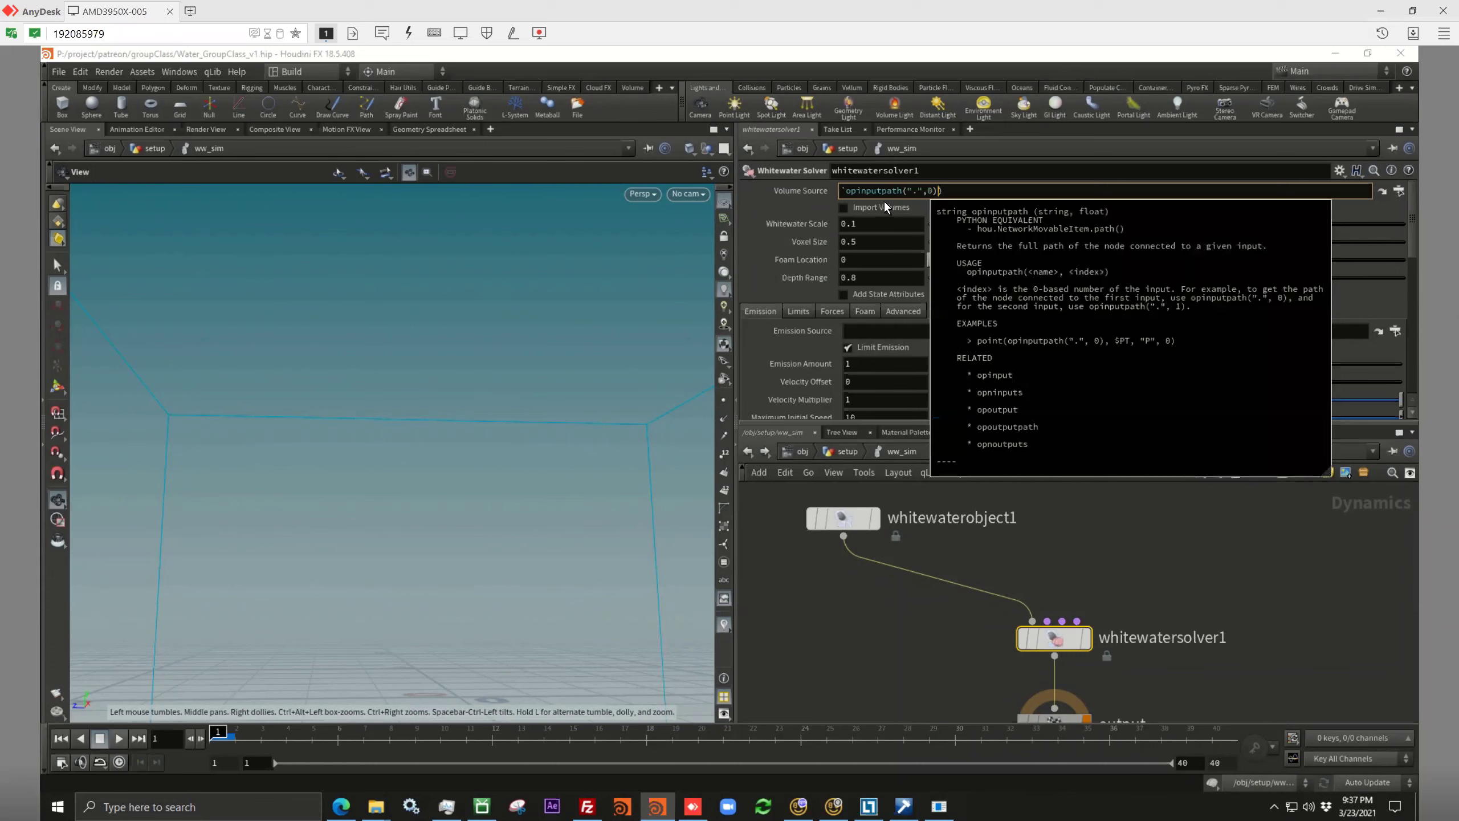
pyautogui.write(')')
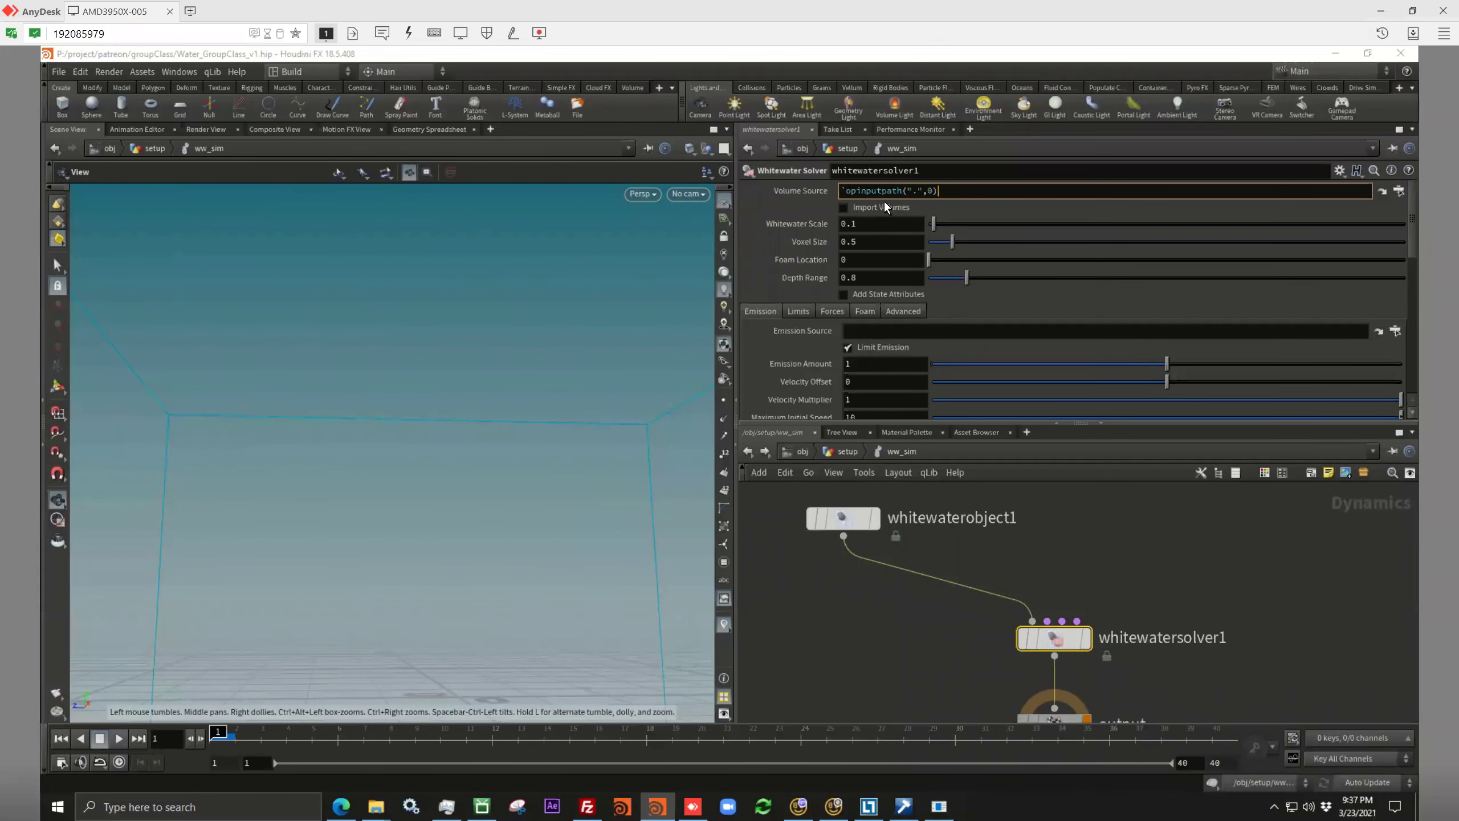
pyautogui.write('`')
pyautogui.press('Return')
pyautogui.click(802, 192)
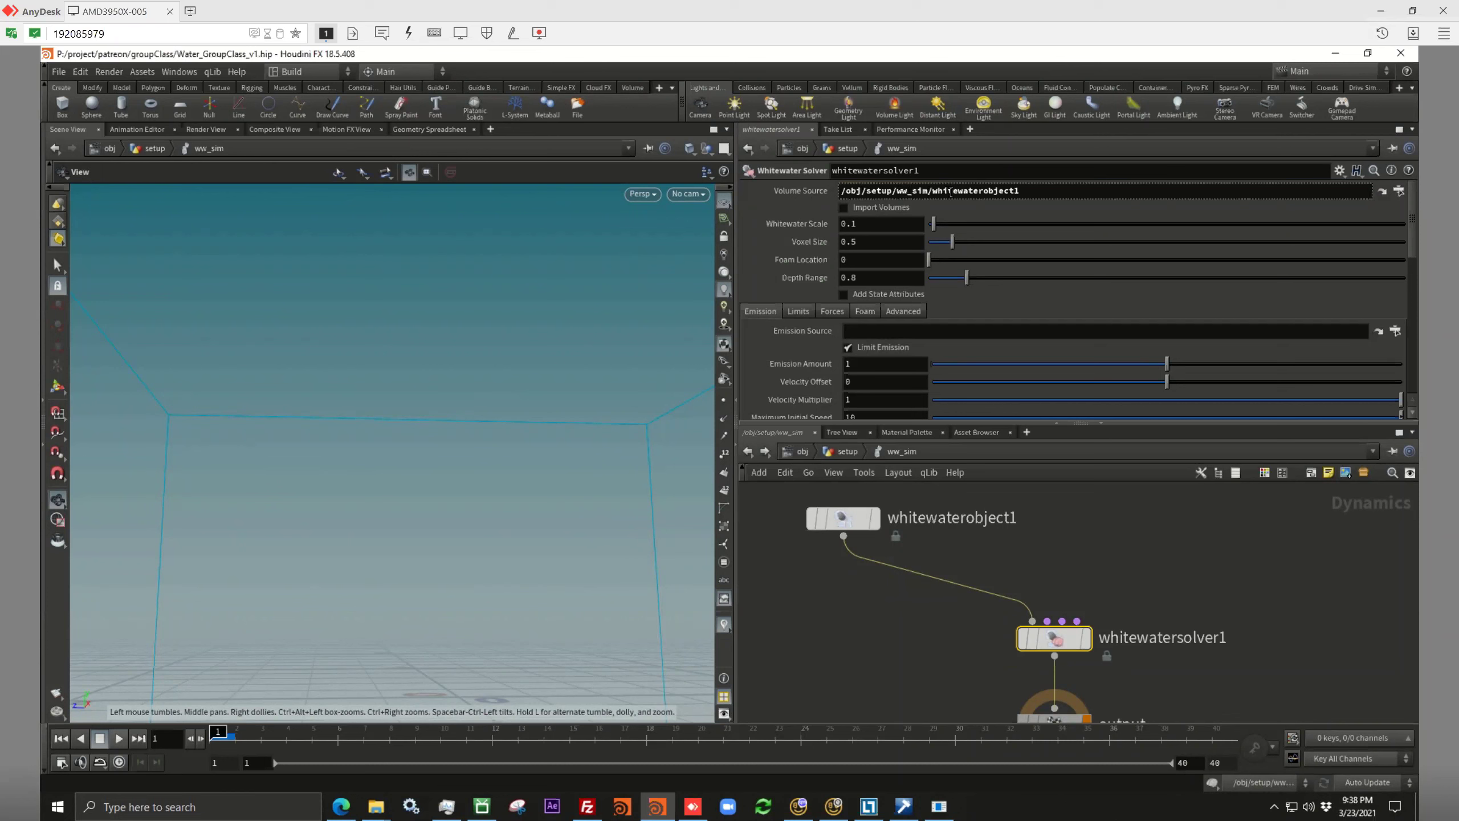
pyautogui.click(1133, 591)
# - Change the Volume Source expression to `opinputpath("../.",0)` and check its evaluated path
pyautogui.click(847, 451)
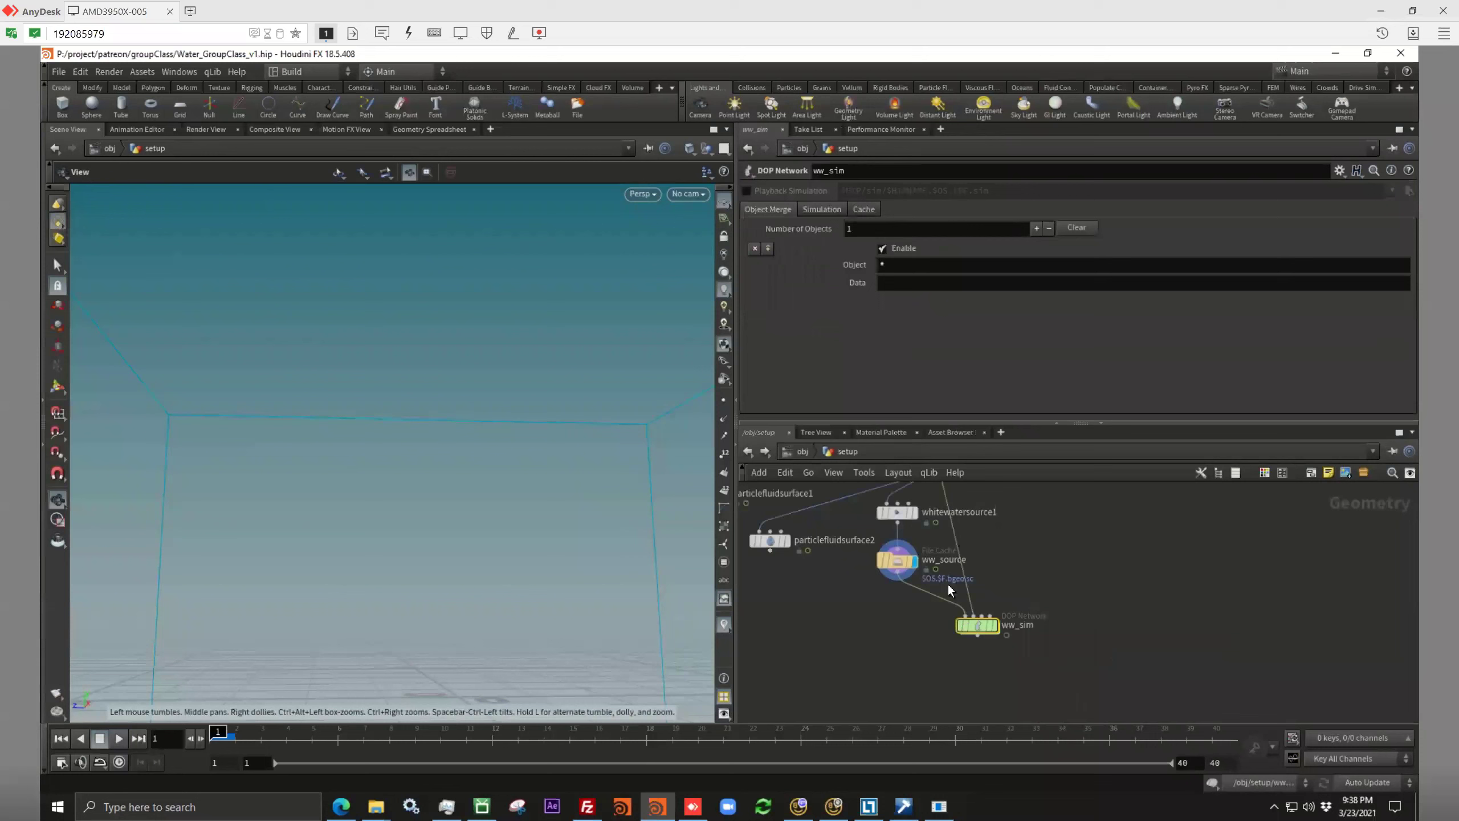
pyautogui.doubleClick(975, 625)
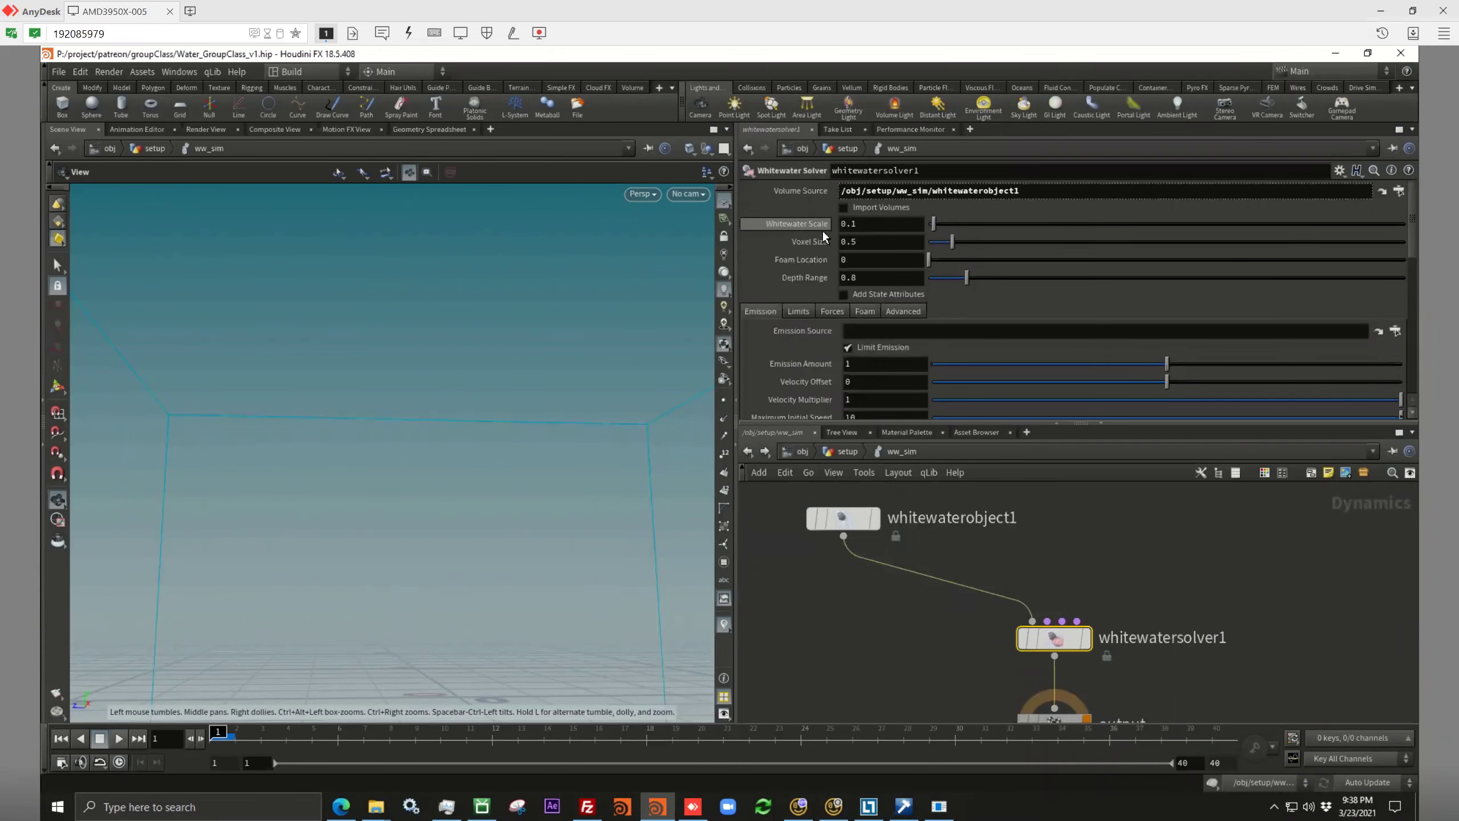
pyautogui.click(818, 192)
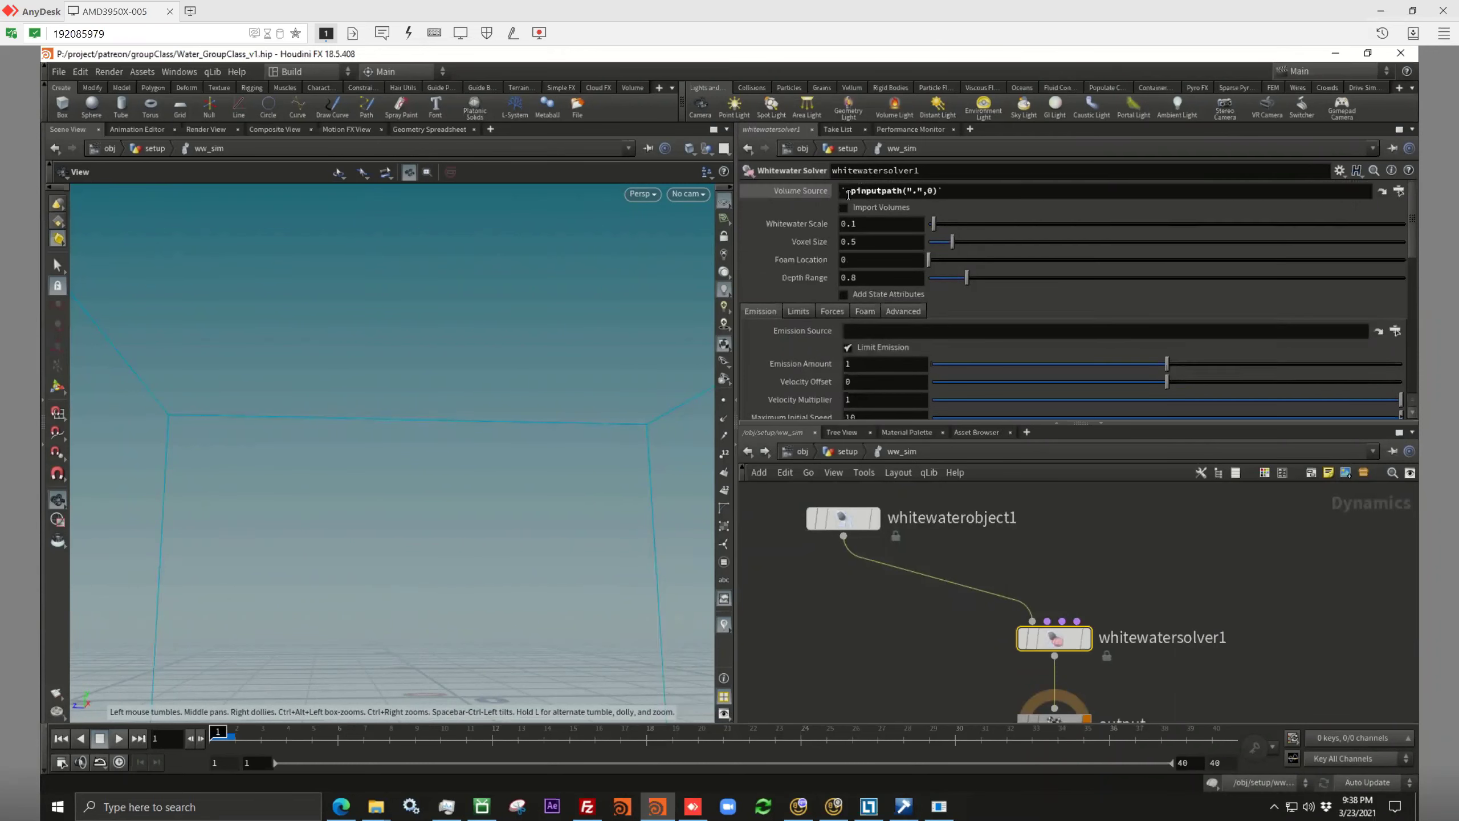
pyautogui.click(917, 191)
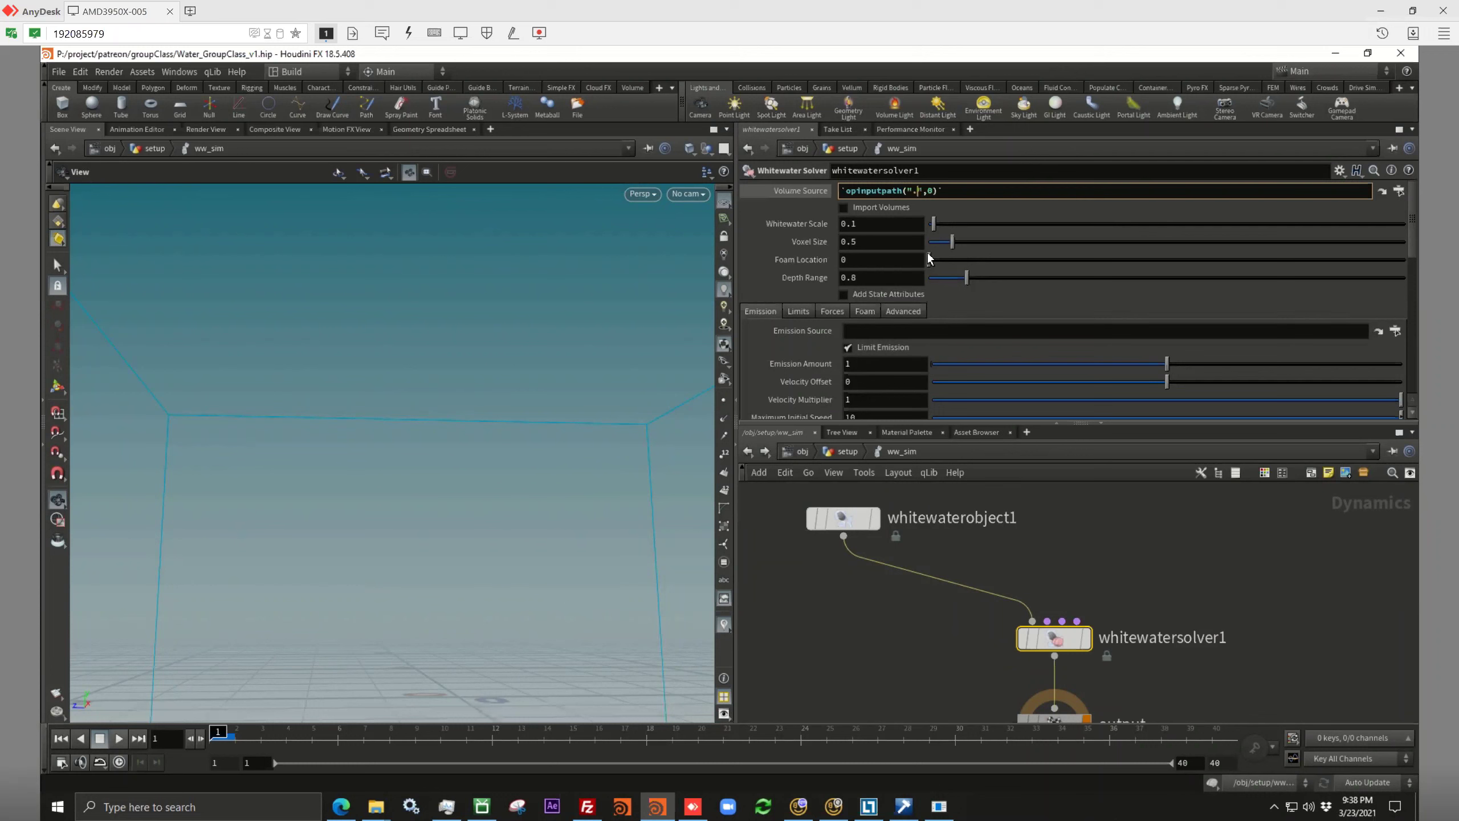
pyautogui.write('.')
pyautogui.write('/')
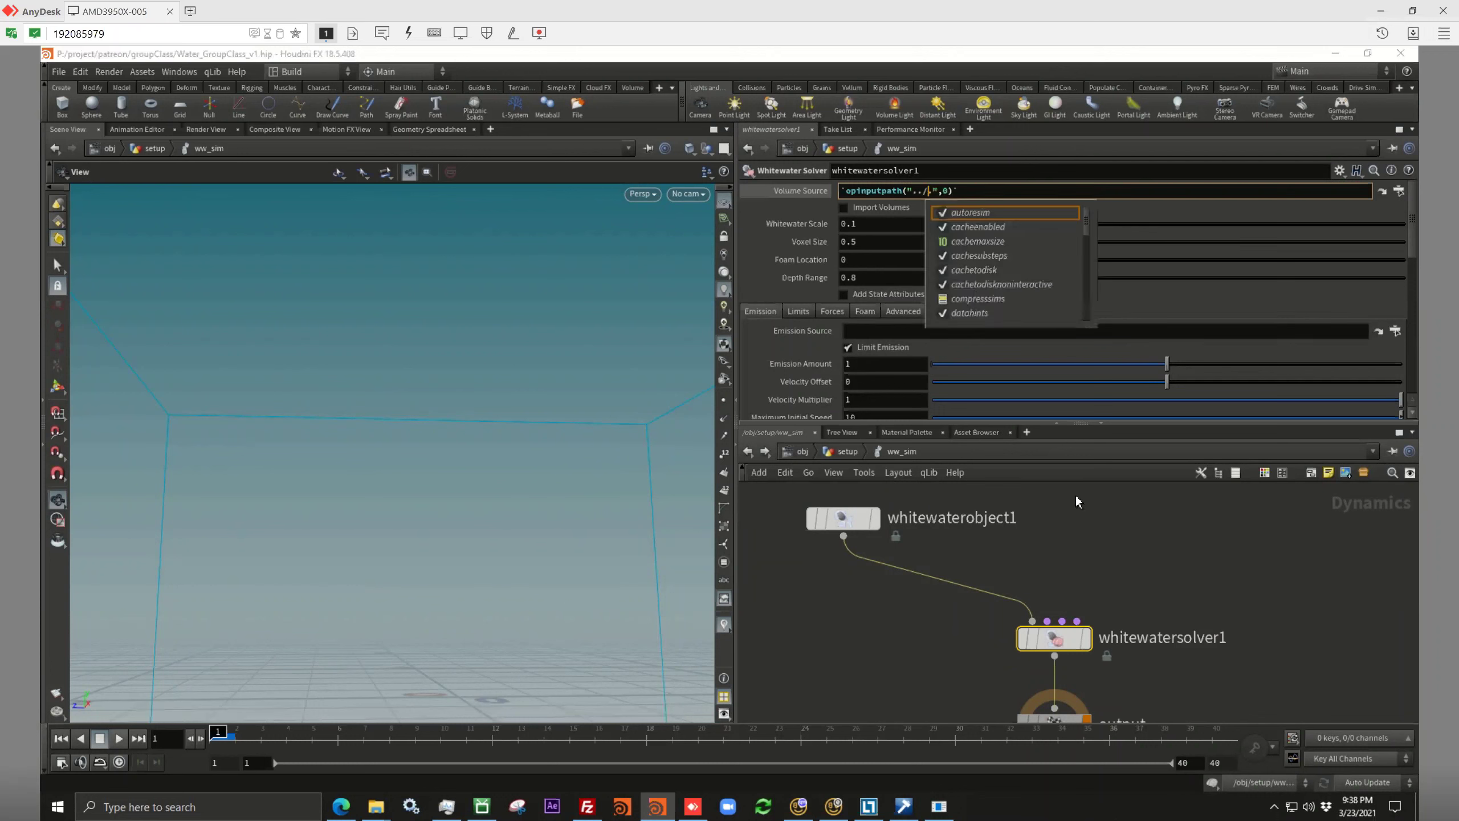
pyautogui.click(1117, 552)
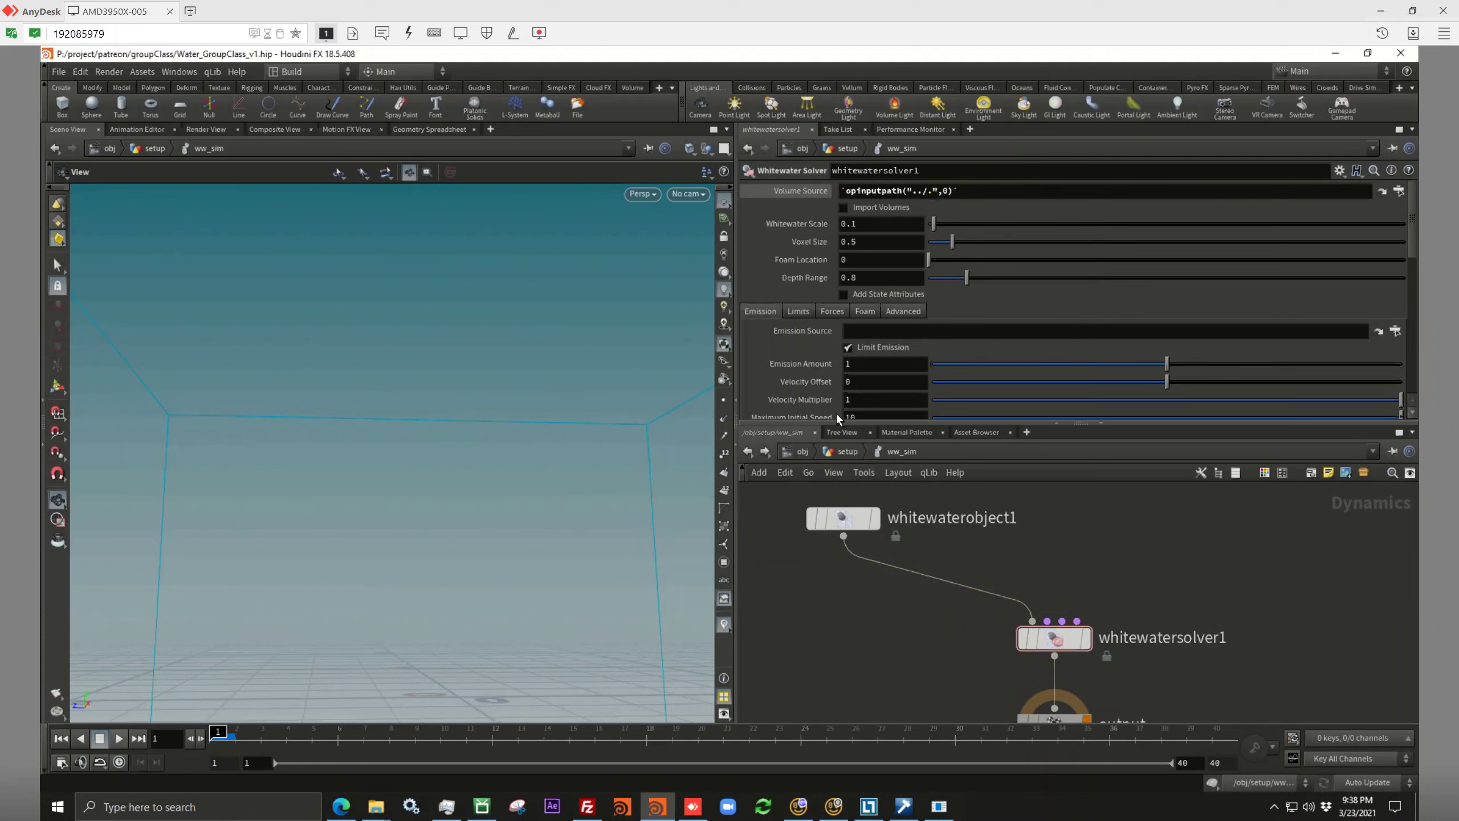
pyautogui.click(807, 192)
# - Inspect the ww_source file cache node in /obj/setup, then return inside ww_sim
pyautogui.click(847, 452)
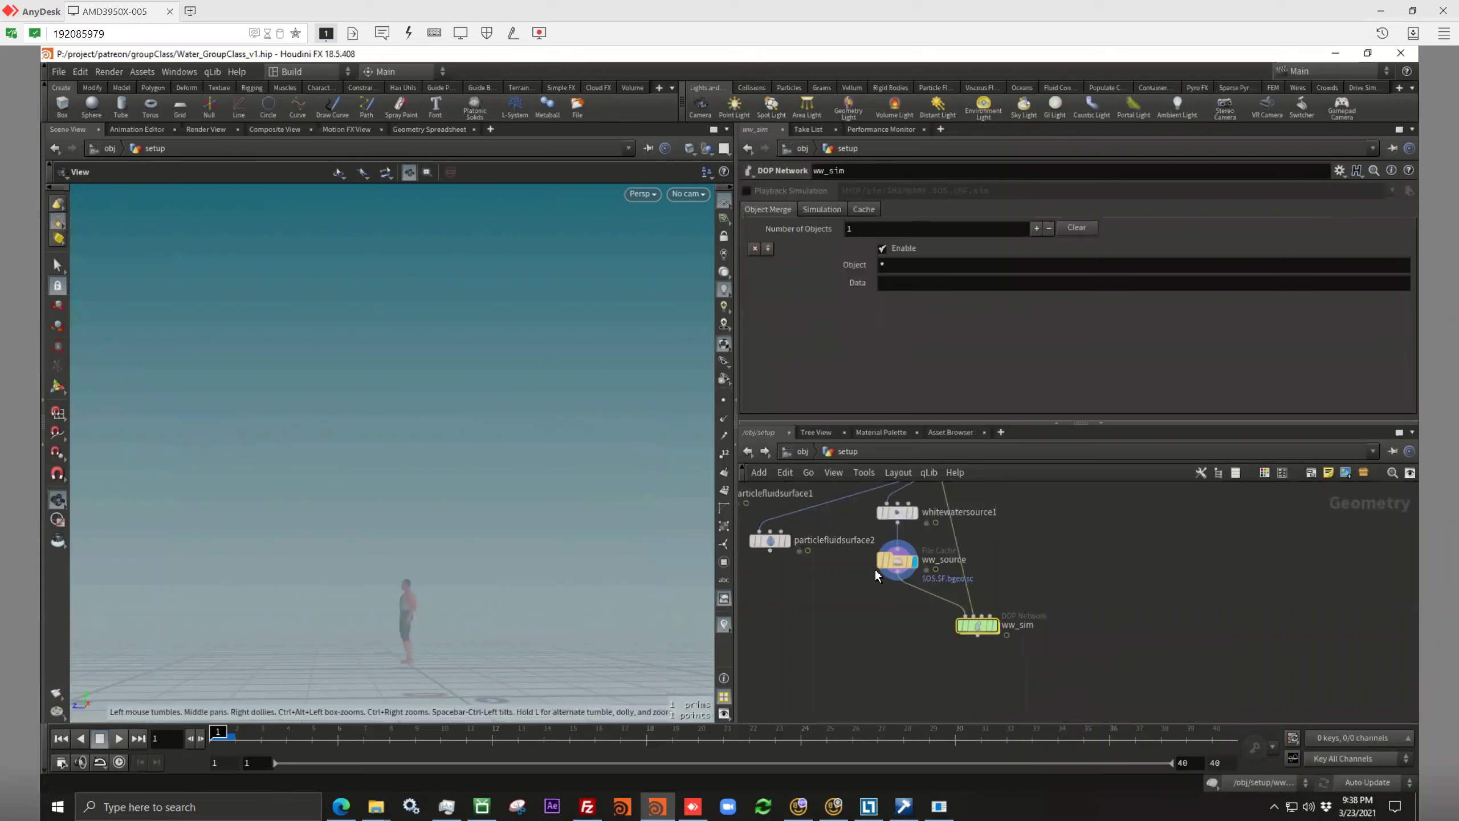
pyautogui.click(899, 562)
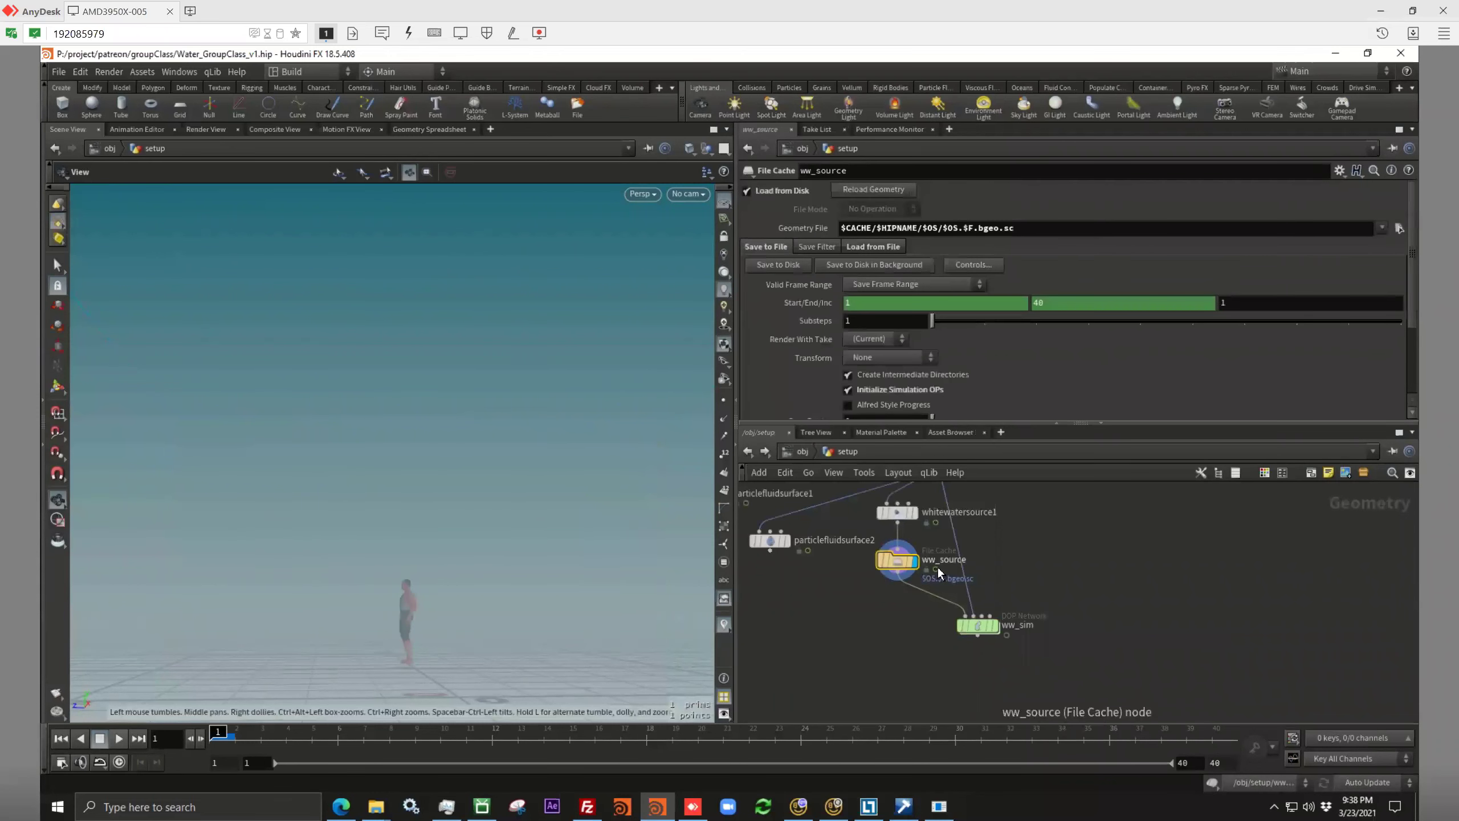
pyautogui.click(978, 626)
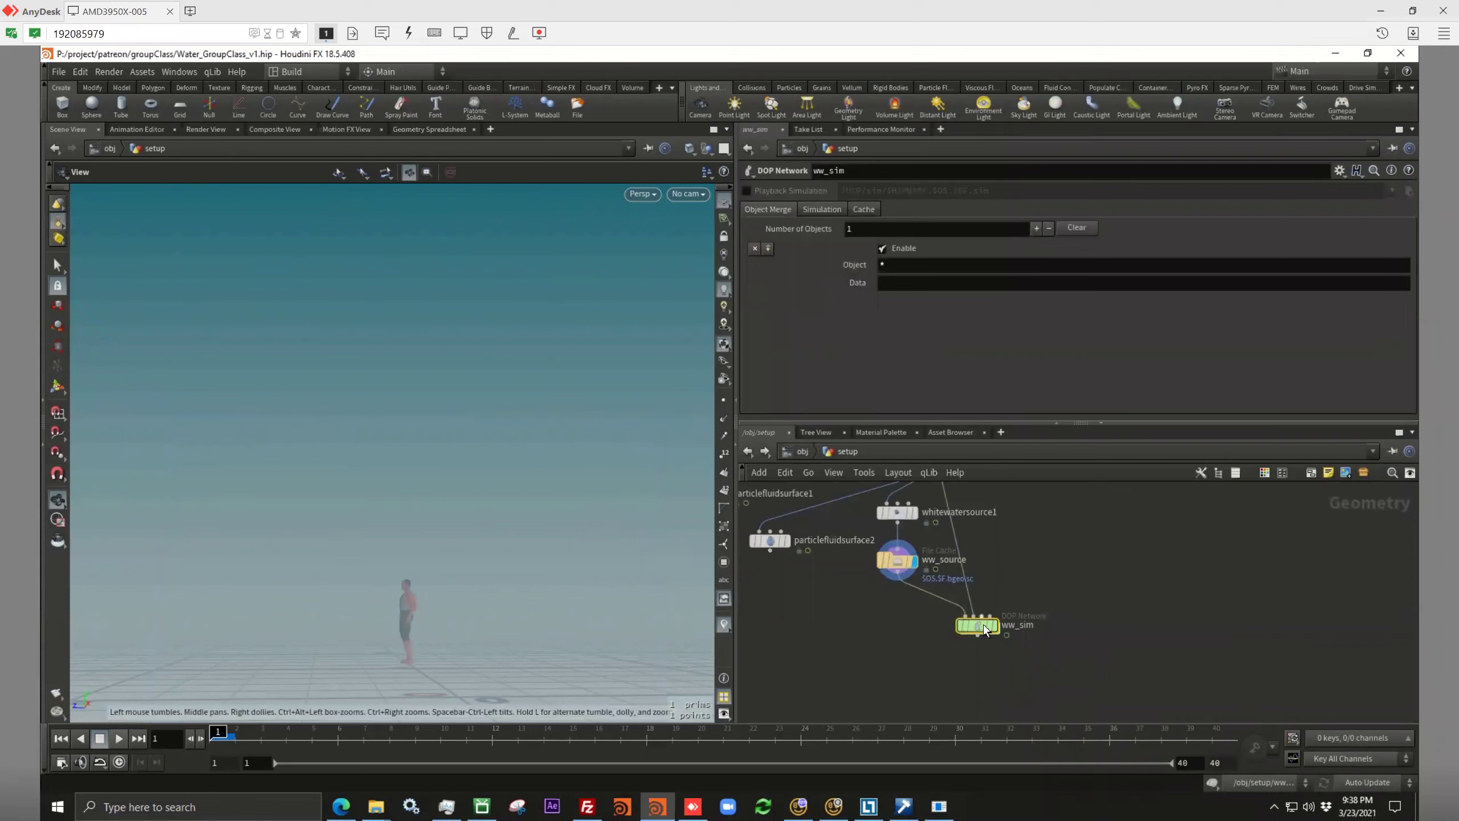
pyautogui.press('Return')
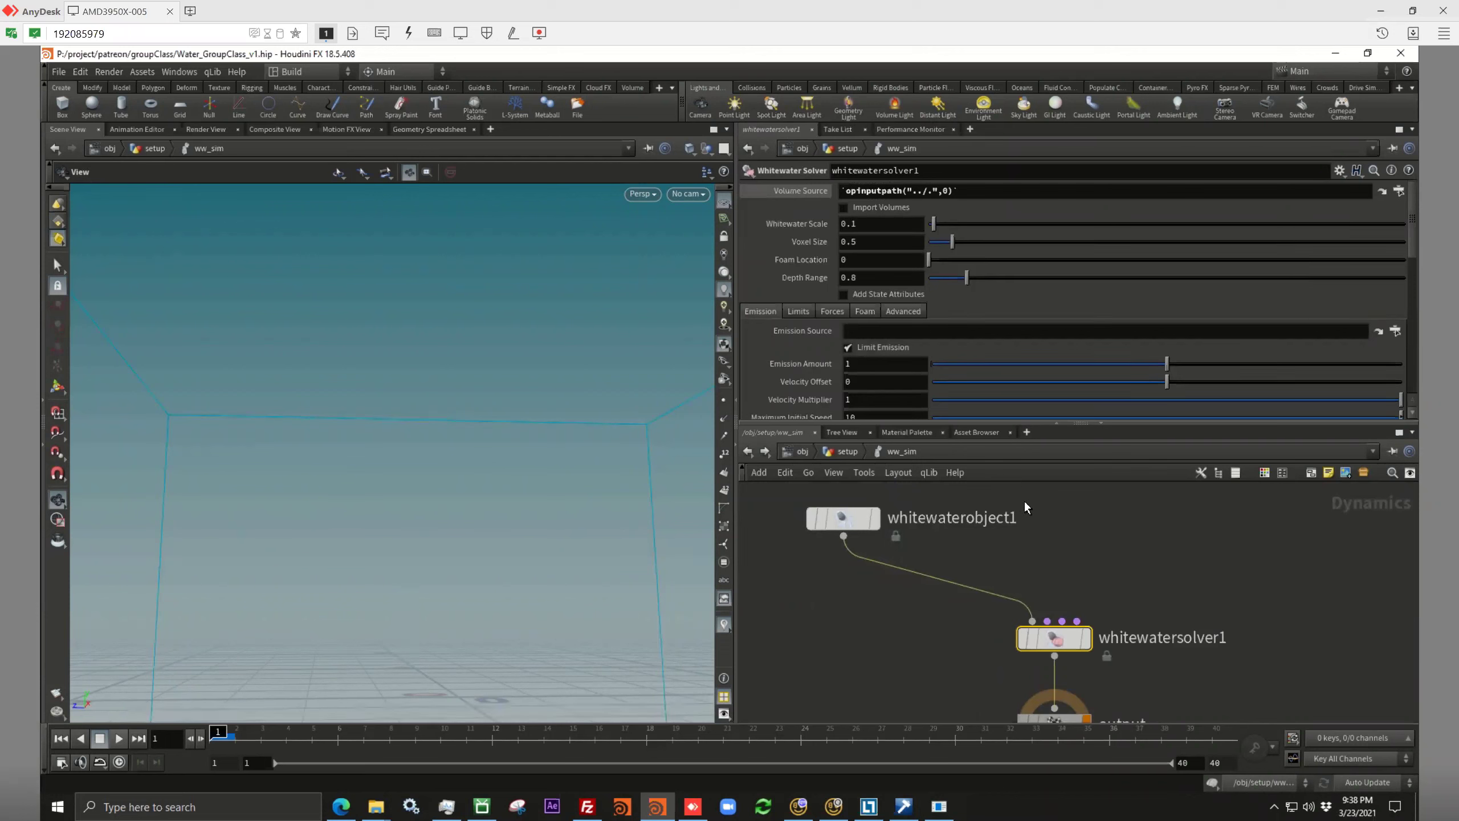
pyautogui.click(283, 807)
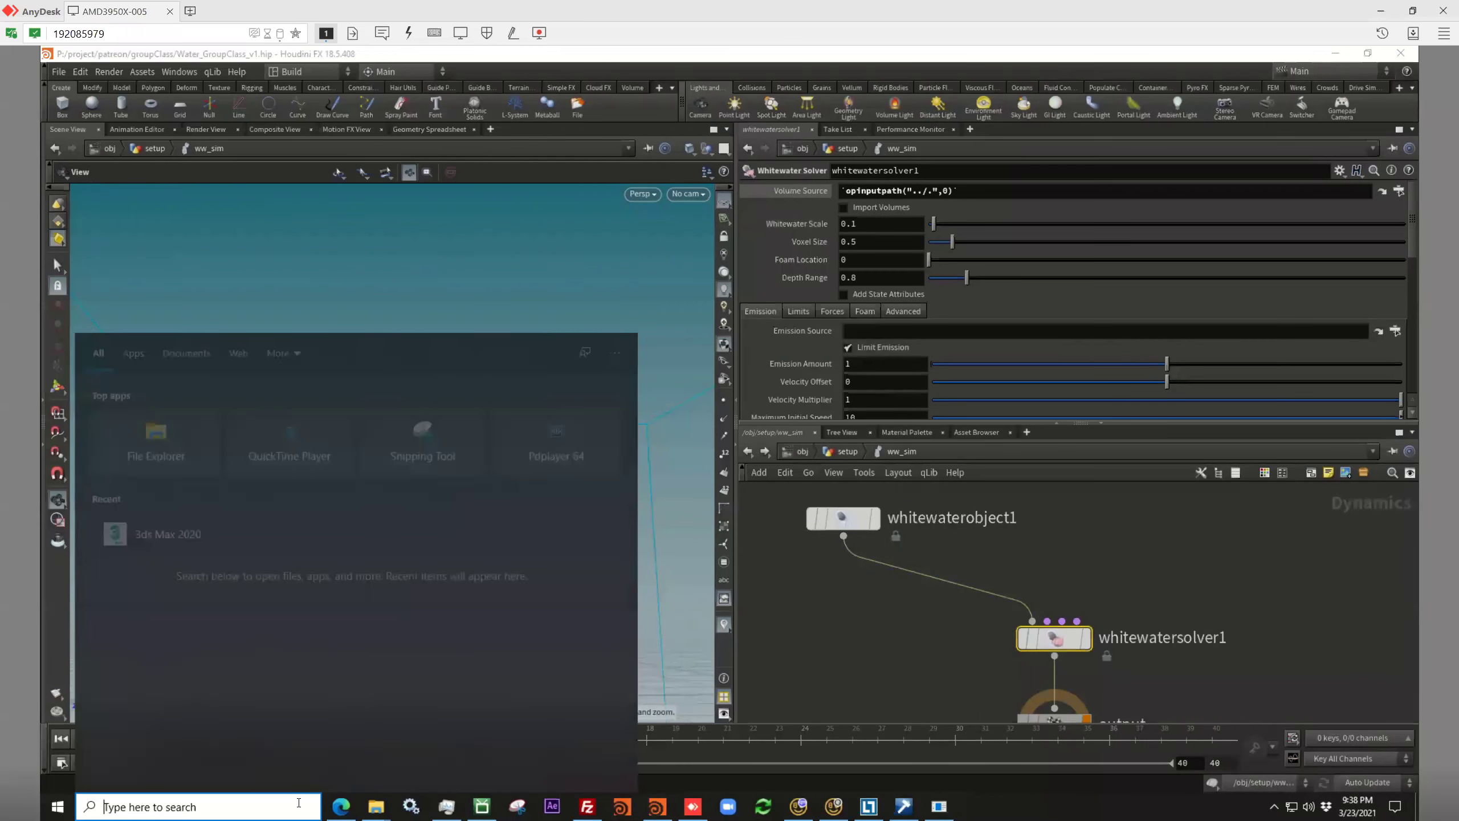
pyautogui.write('cmd')
pyautogui.press('Return')
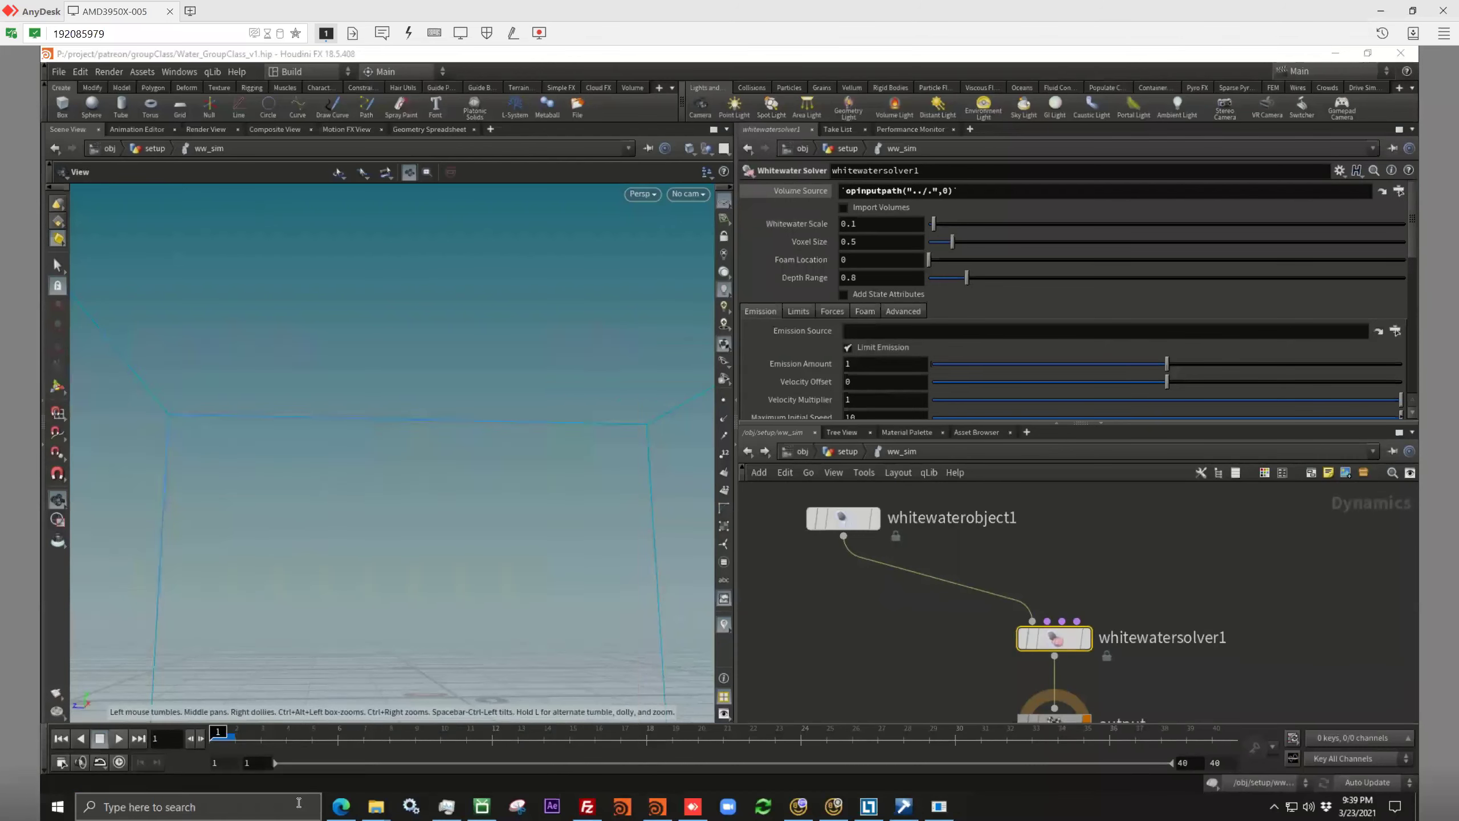
pyautogui.moveTo(565, 66)
pyautogui.mouseDown()
pyautogui.moveTo(566, 86)
pyautogui.moveTo(1065, 280)
pyautogui.mouseUp()
pyautogui.write('cd ..')
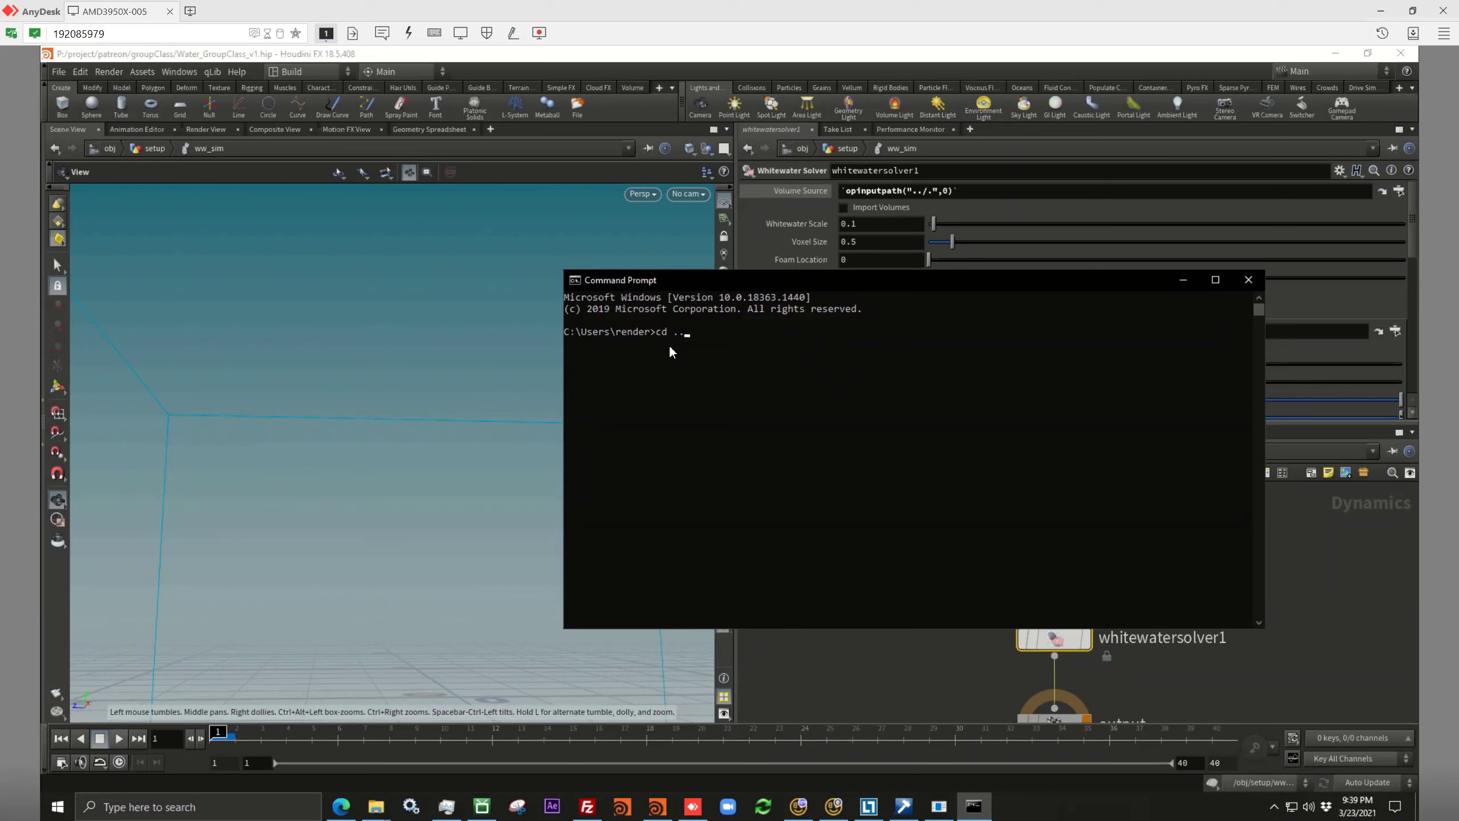
pyautogui.press('Return')
pyautogui.write('der')
pyautogui.press('Return')
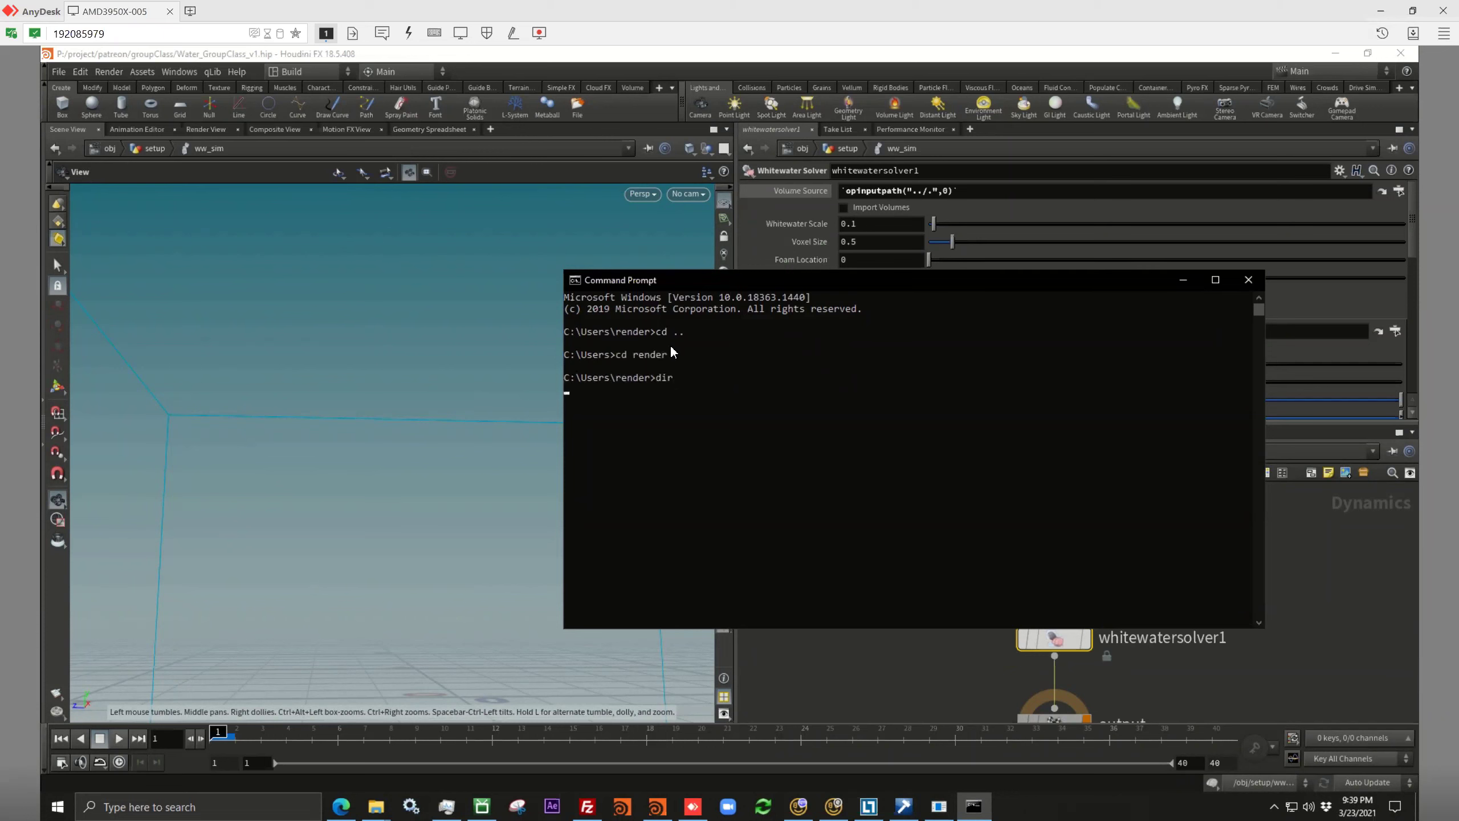
pyautogui.press('Return')
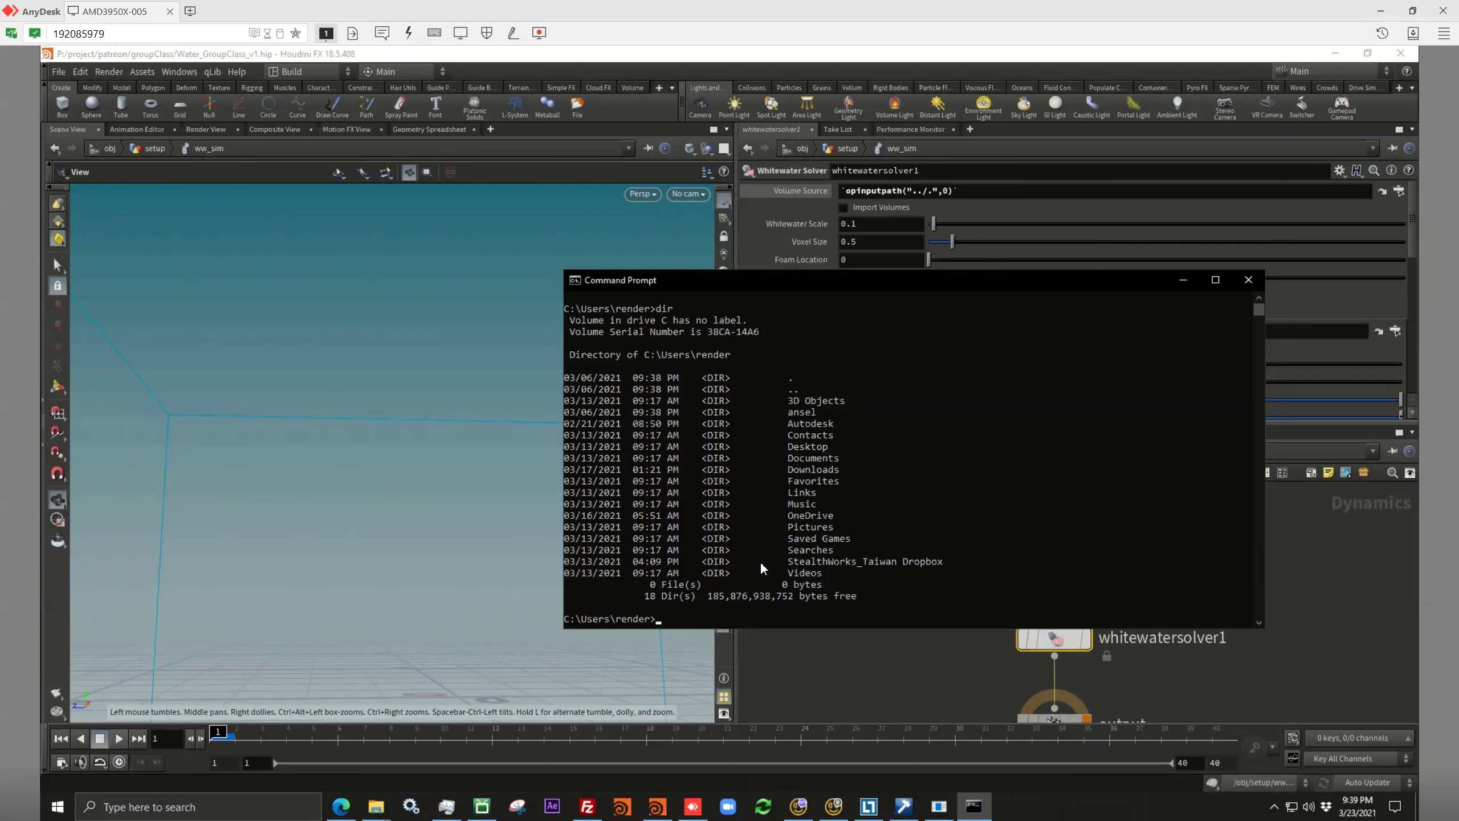
pyautogui.write('cd ..')
pyautogui.write('/.')
pyautogui.press('Return')
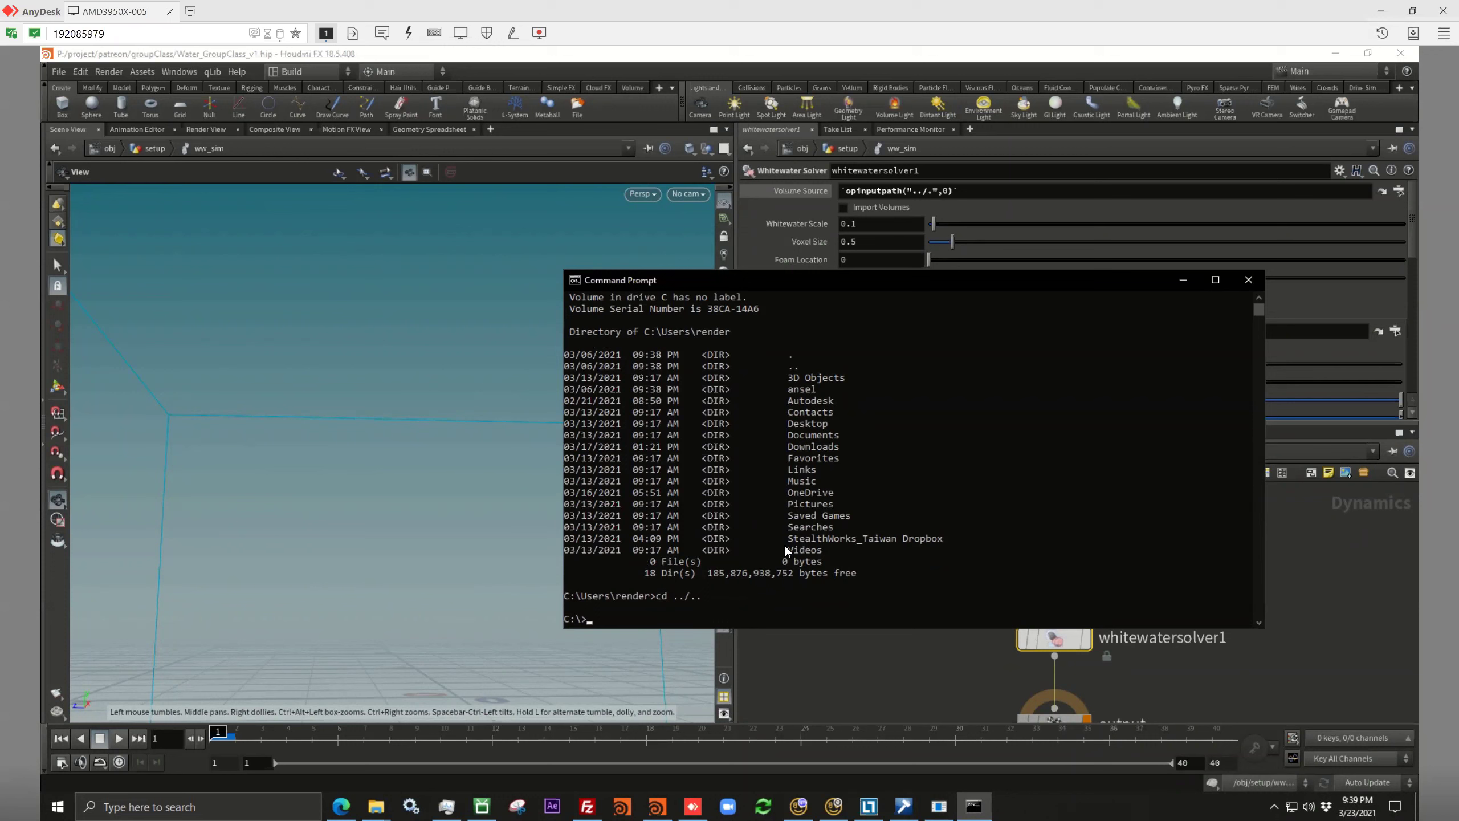
pyautogui.write('cd users/render')
pyautogui.press('Return')
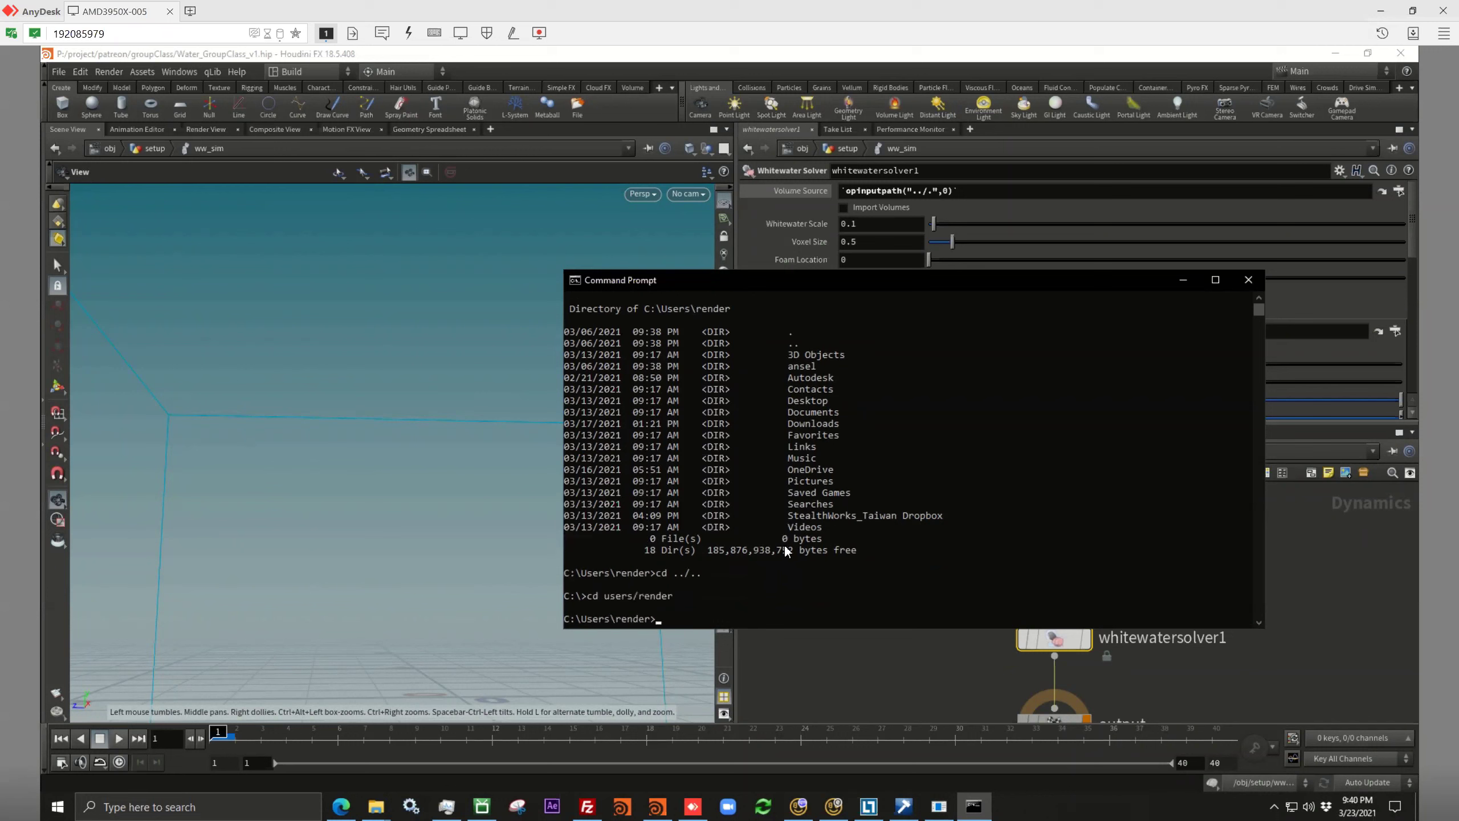
pyautogui.write('cd .')
pyautogui.press('Return')
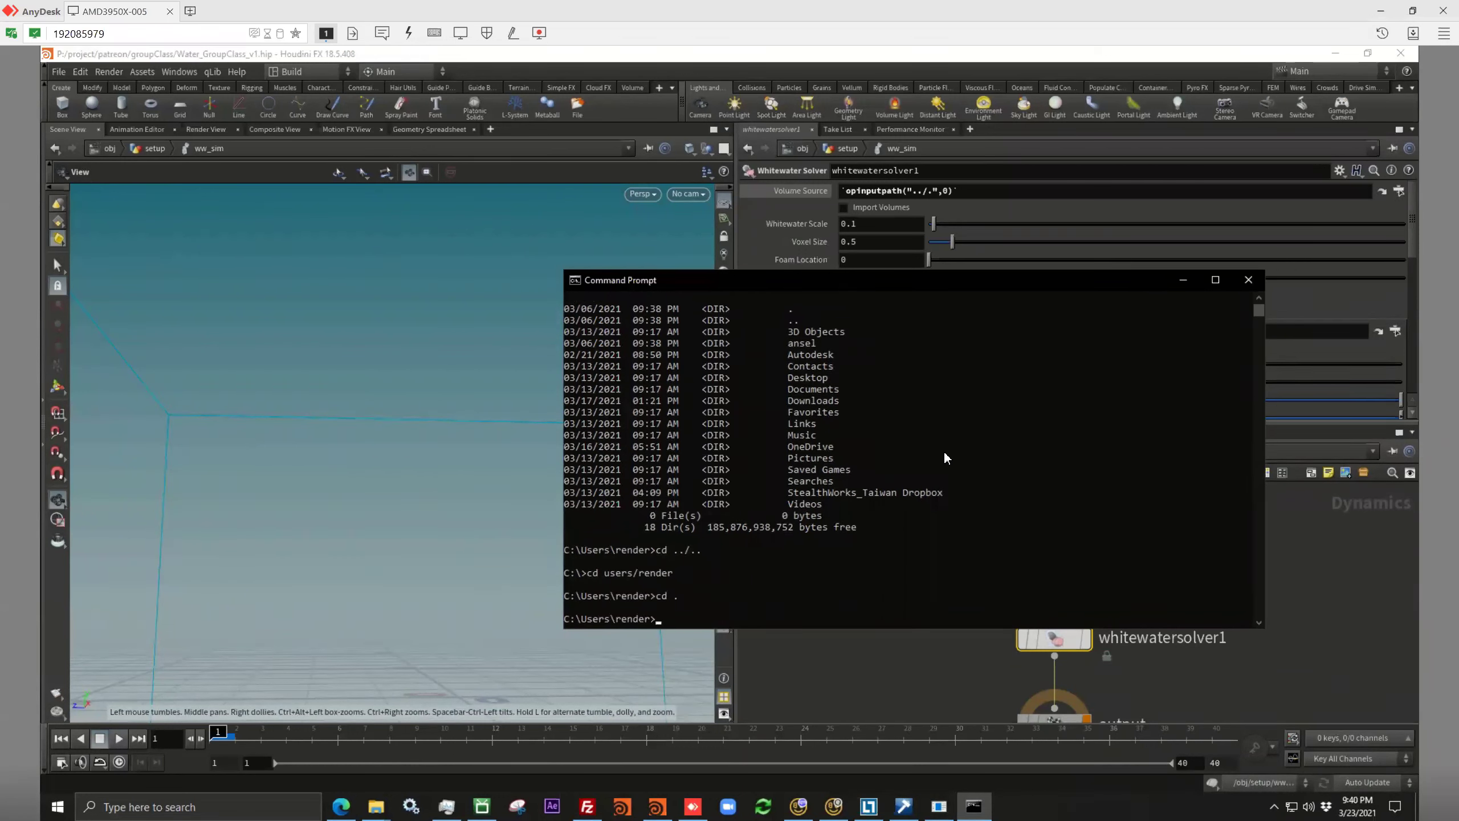
pyautogui.click(1247, 280)
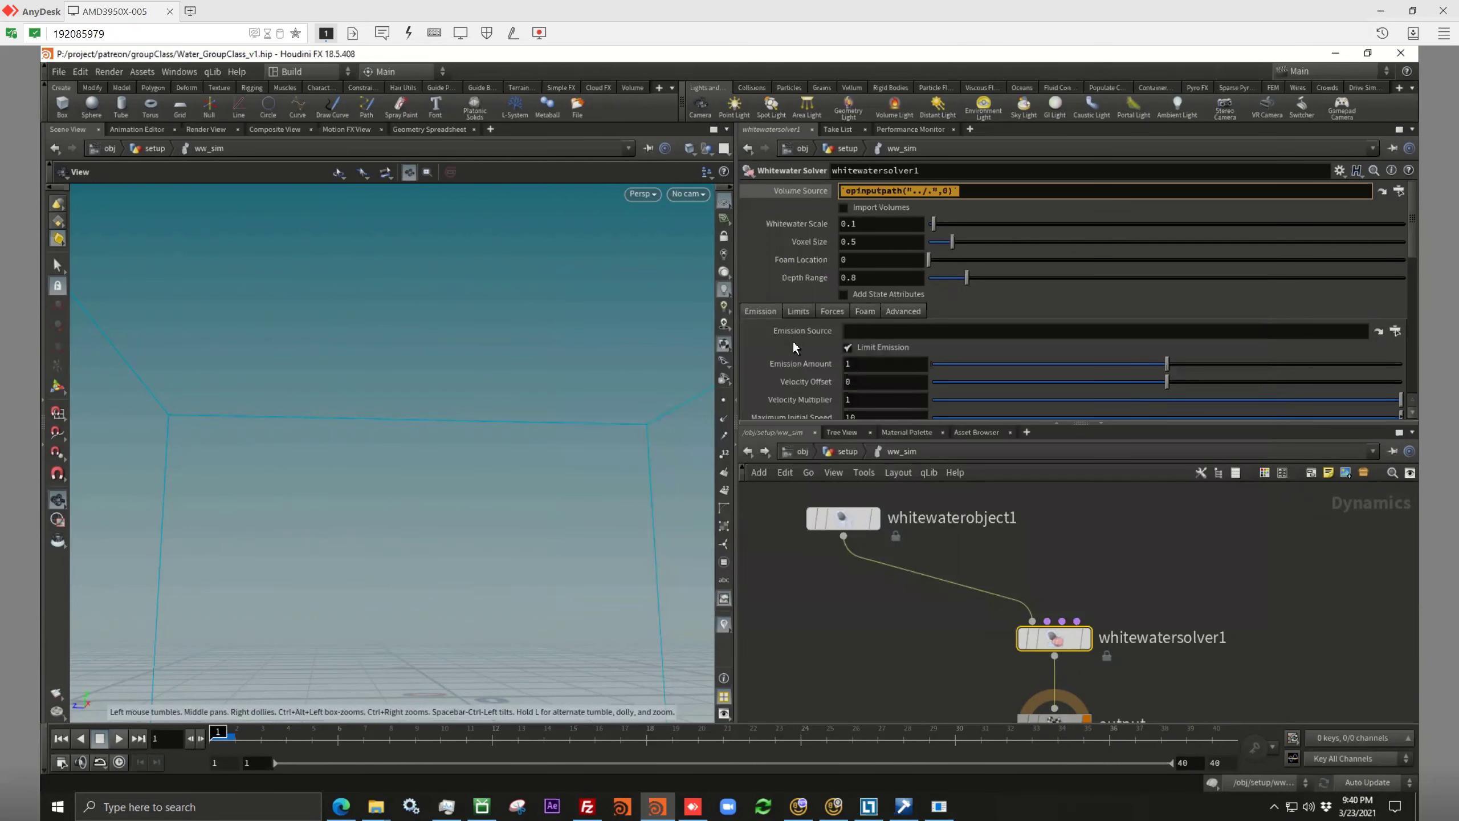
# - Set Emission Source to `opinputpath("../.",1)`, resolving to /obj/setup/flip_cache
pyautogui.moveTo(795, 340); pyautogui.dragTo(867, 331)
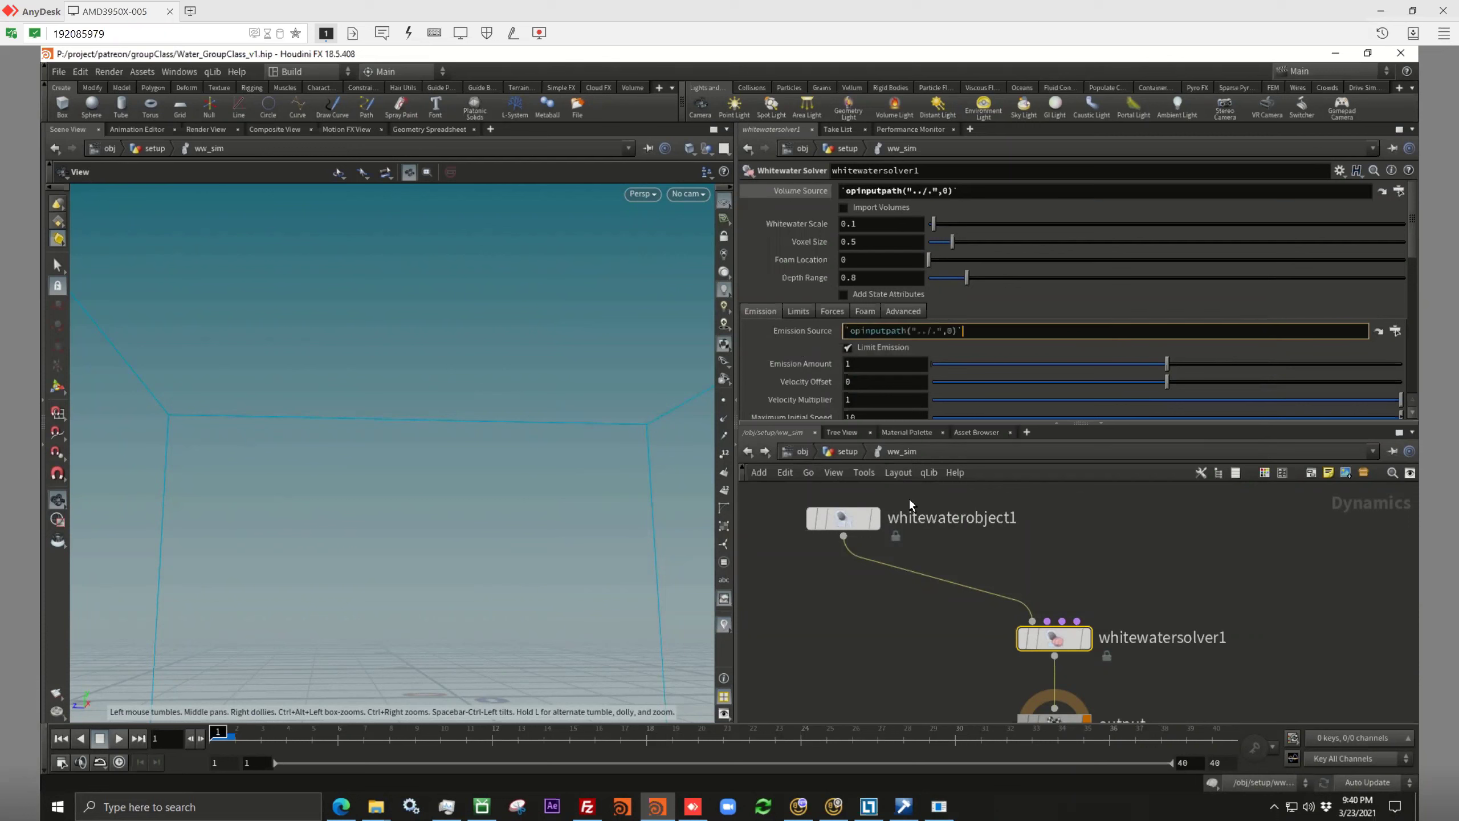
pyautogui.doubleClick(948, 331)
pyautogui.write('1')
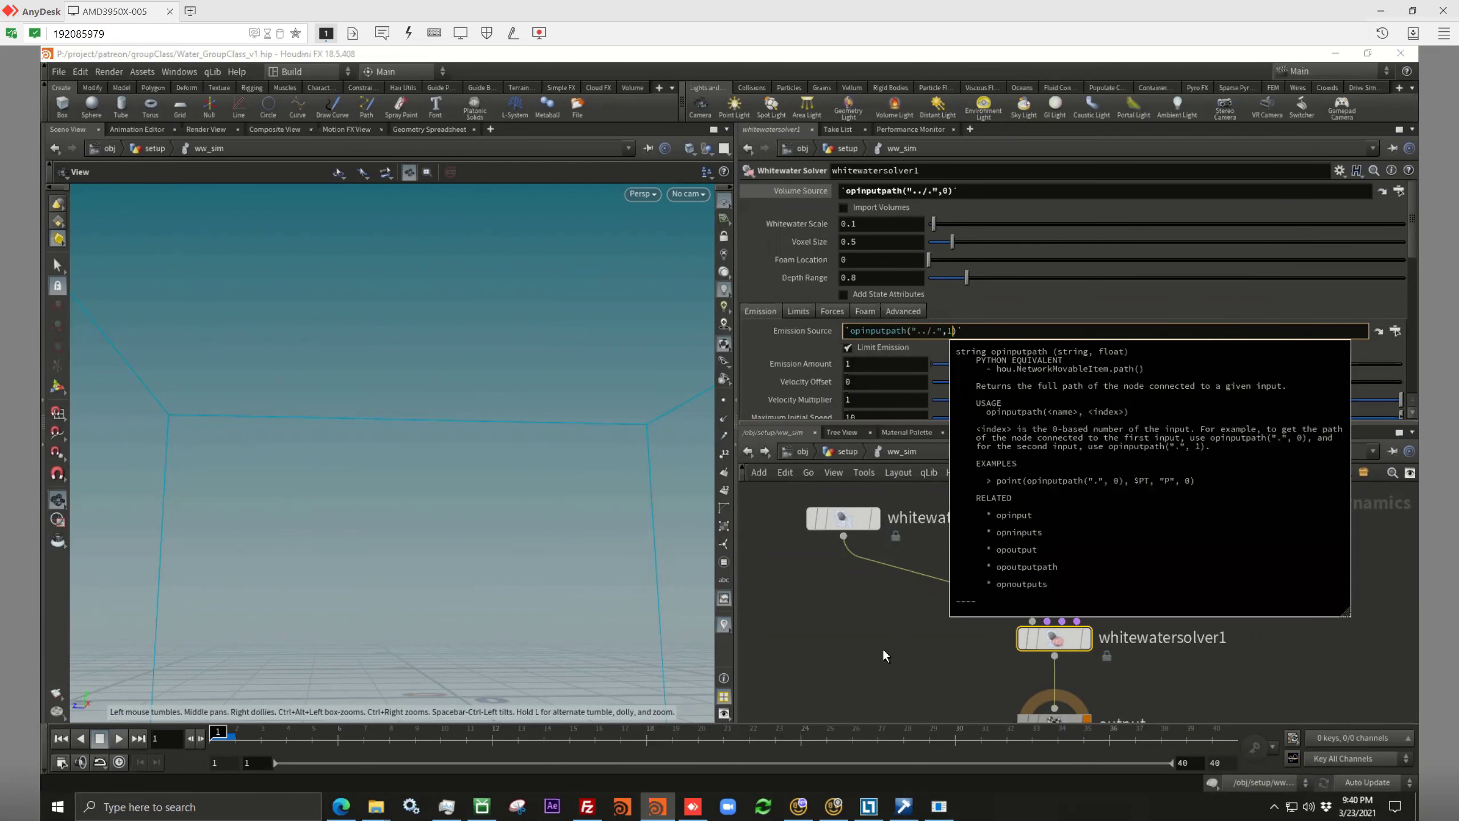
pyautogui.click(883, 647)
pyautogui.click(811, 334)
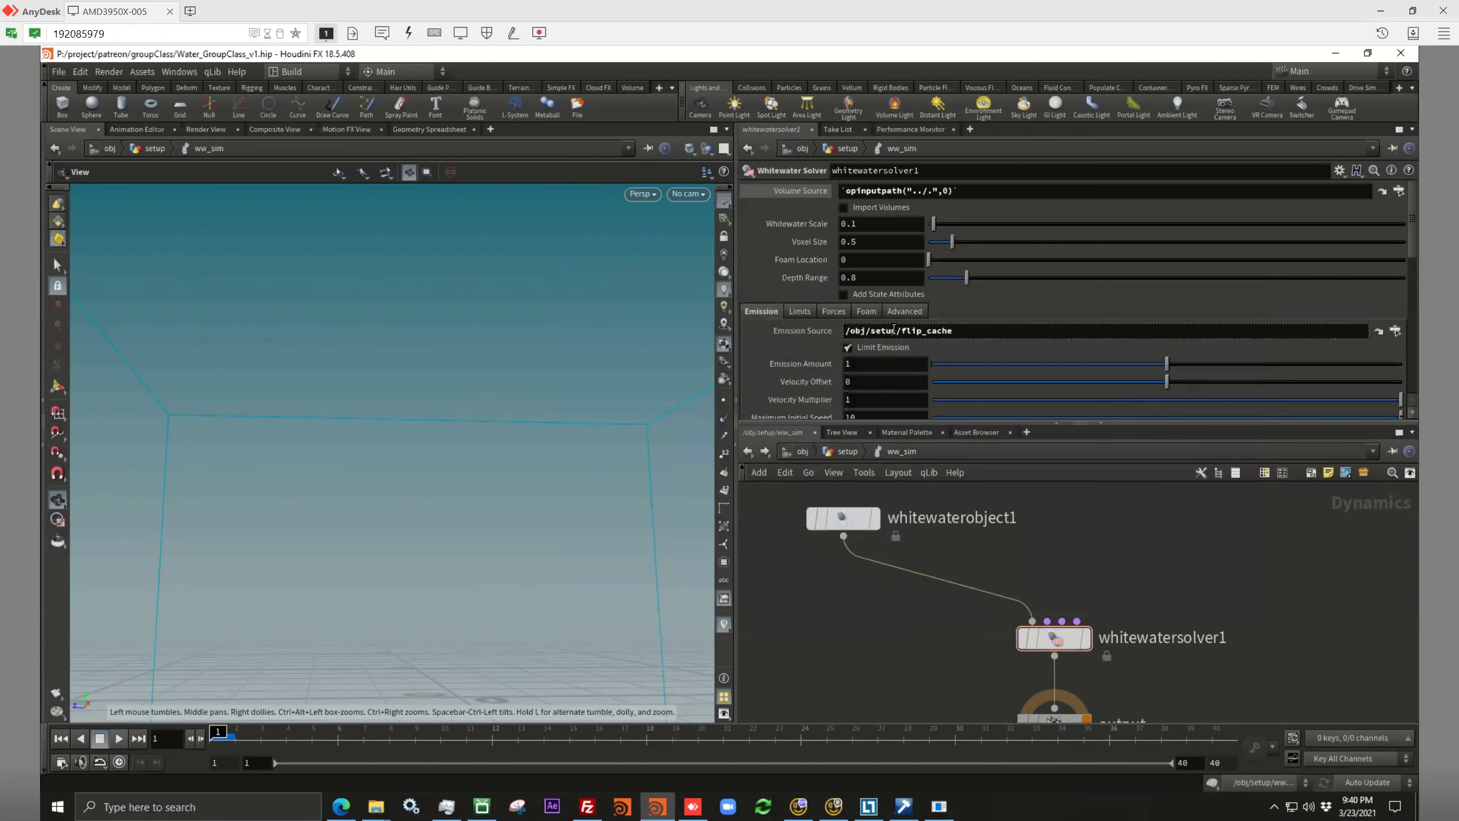
pyautogui.click(860, 452)
# - Swap ww_sim's inputs with Shift+R so Emission Source resolves to ww_source, then re-enter ww_sim
pyautogui.moveTo(990, 532)
pyautogui.mouseDown(button='middle')
pyautogui.moveTo(991, 621)
pyautogui.moveTo(1021, 618)
pyautogui.mouseUp(button='middle')
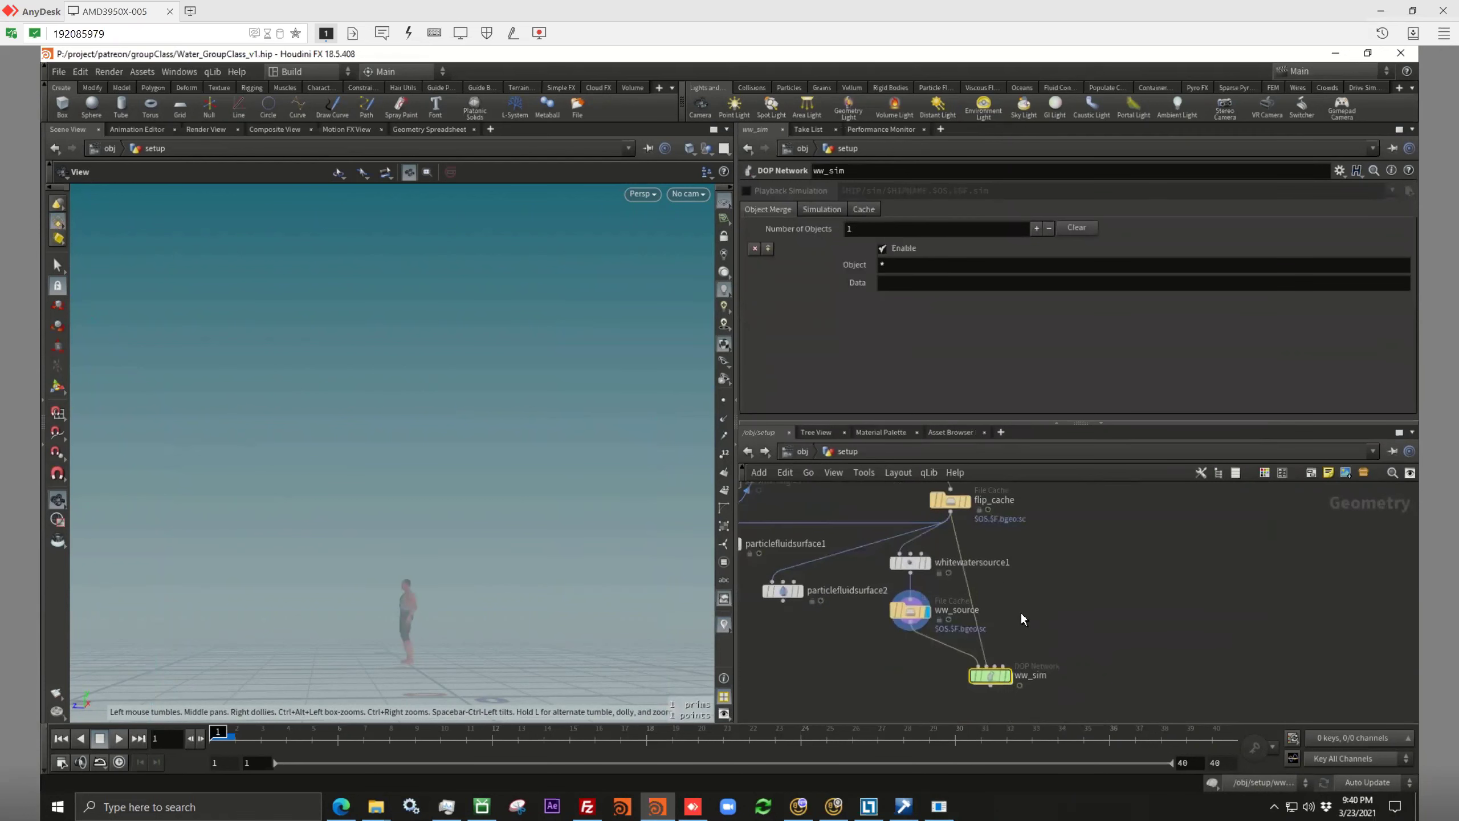
pyautogui.moveTo(975, 707); pyautogui.dragTo(980, 698)
pyautogui.hotkey('shift', 'r')
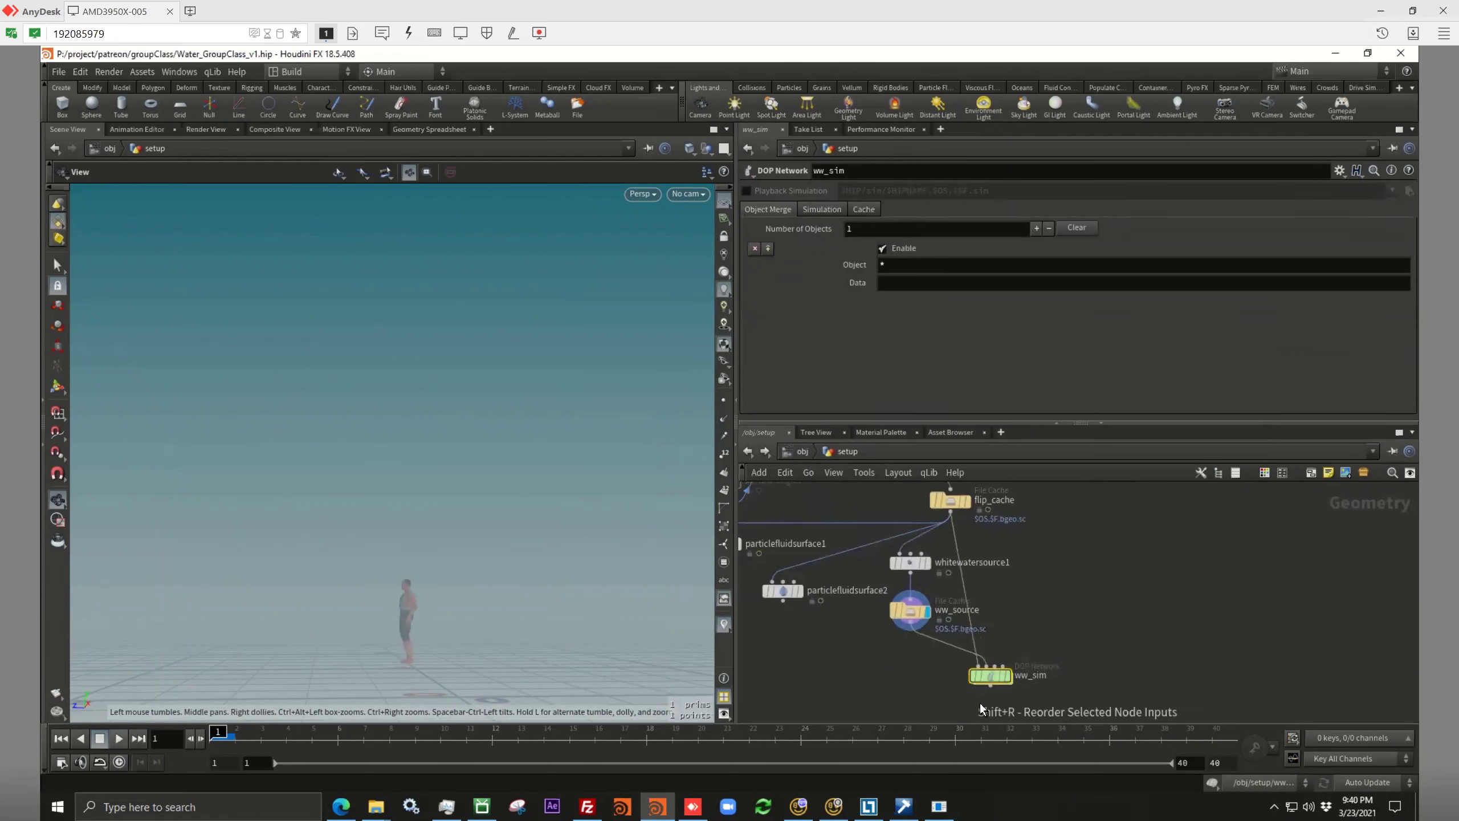
pyautogui.moveTo(893, 655)
pyautogui.mouseDown()
pyautogui.moveTo(921, 574)
pyautogui.moveTo(1035, 556)
pyautogui.mouseUp()
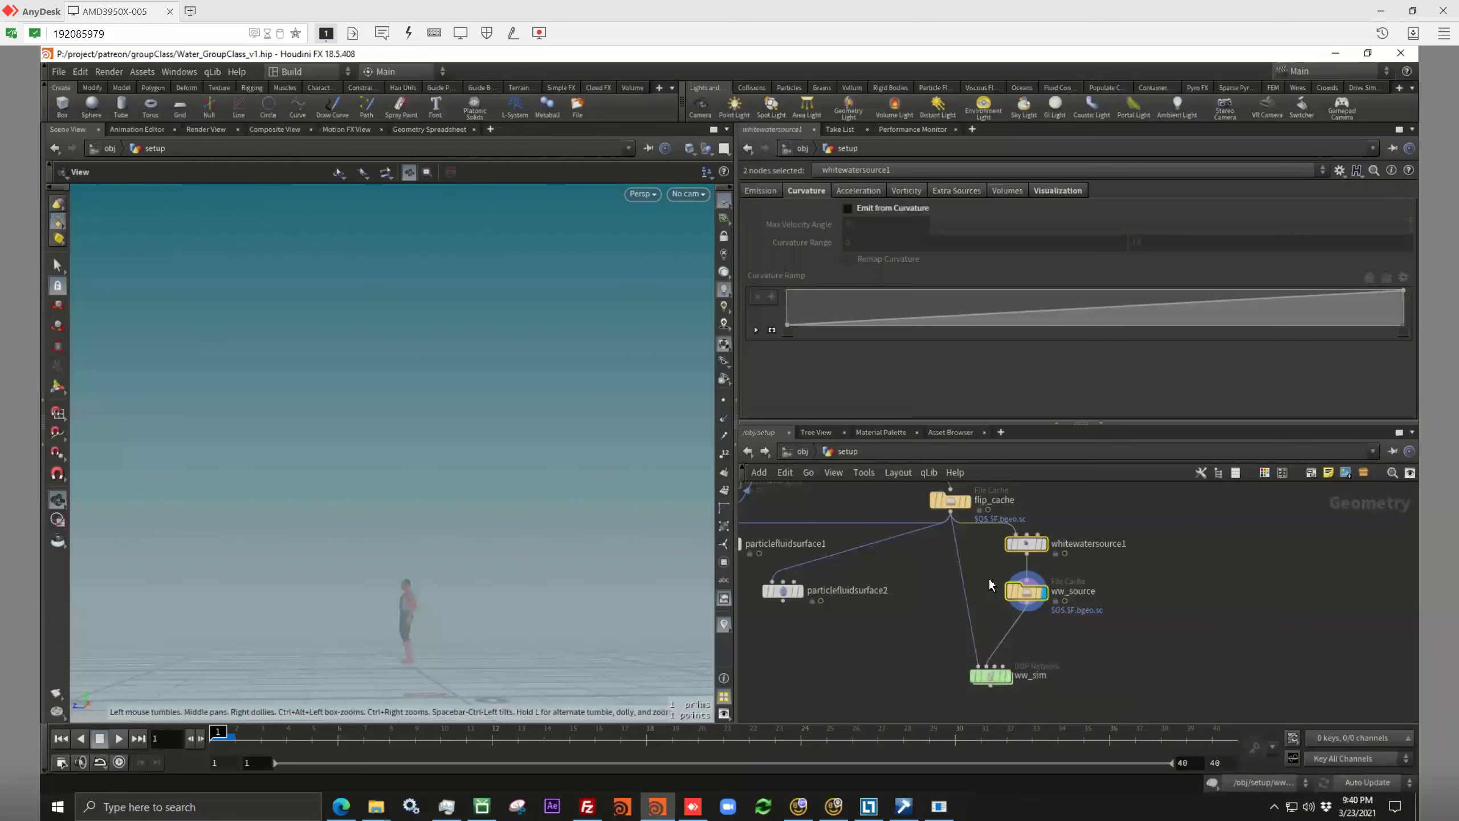
pyautogui.click(989, 675)
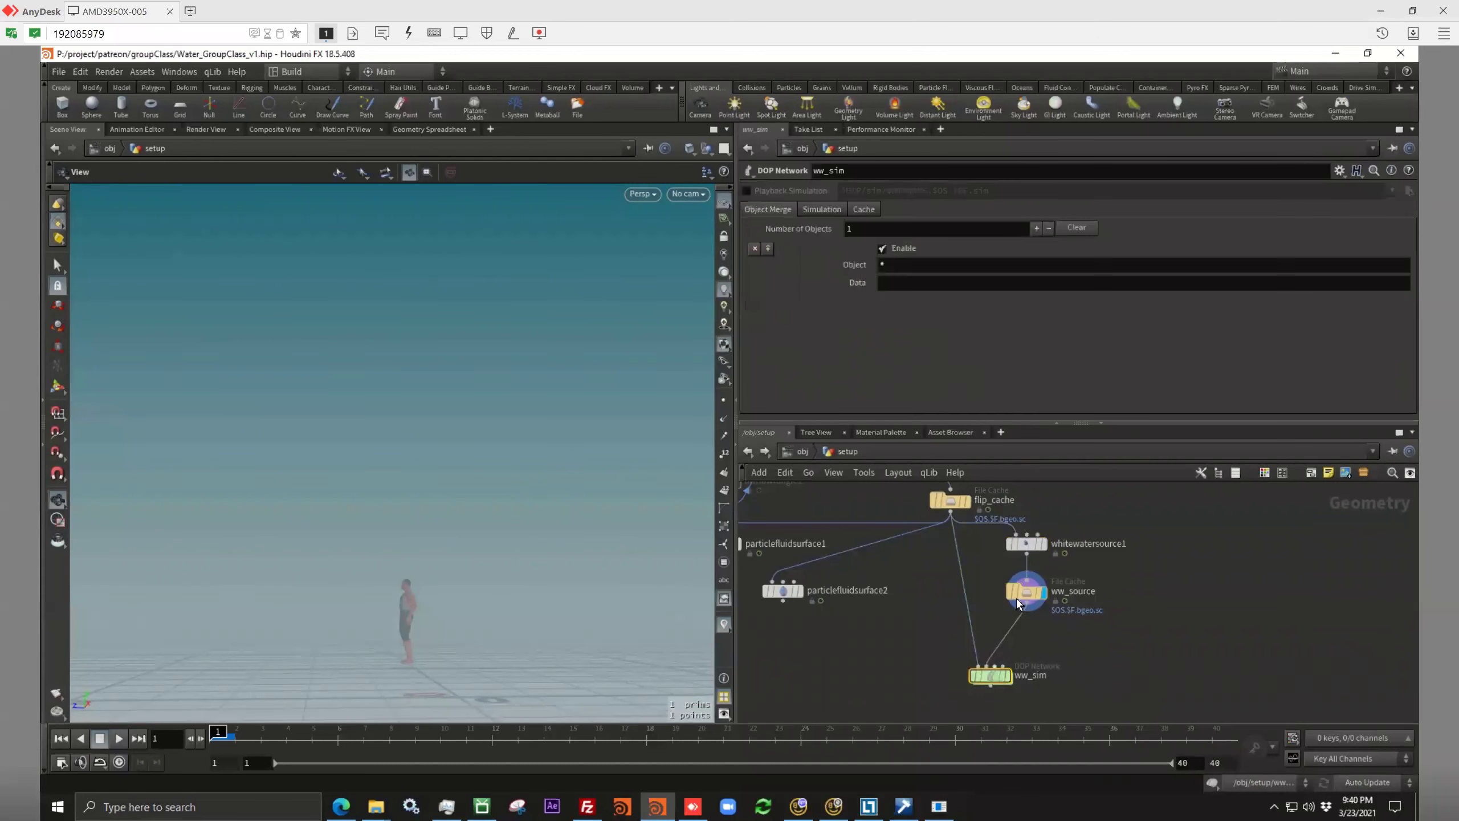
pyautogui.press('i')
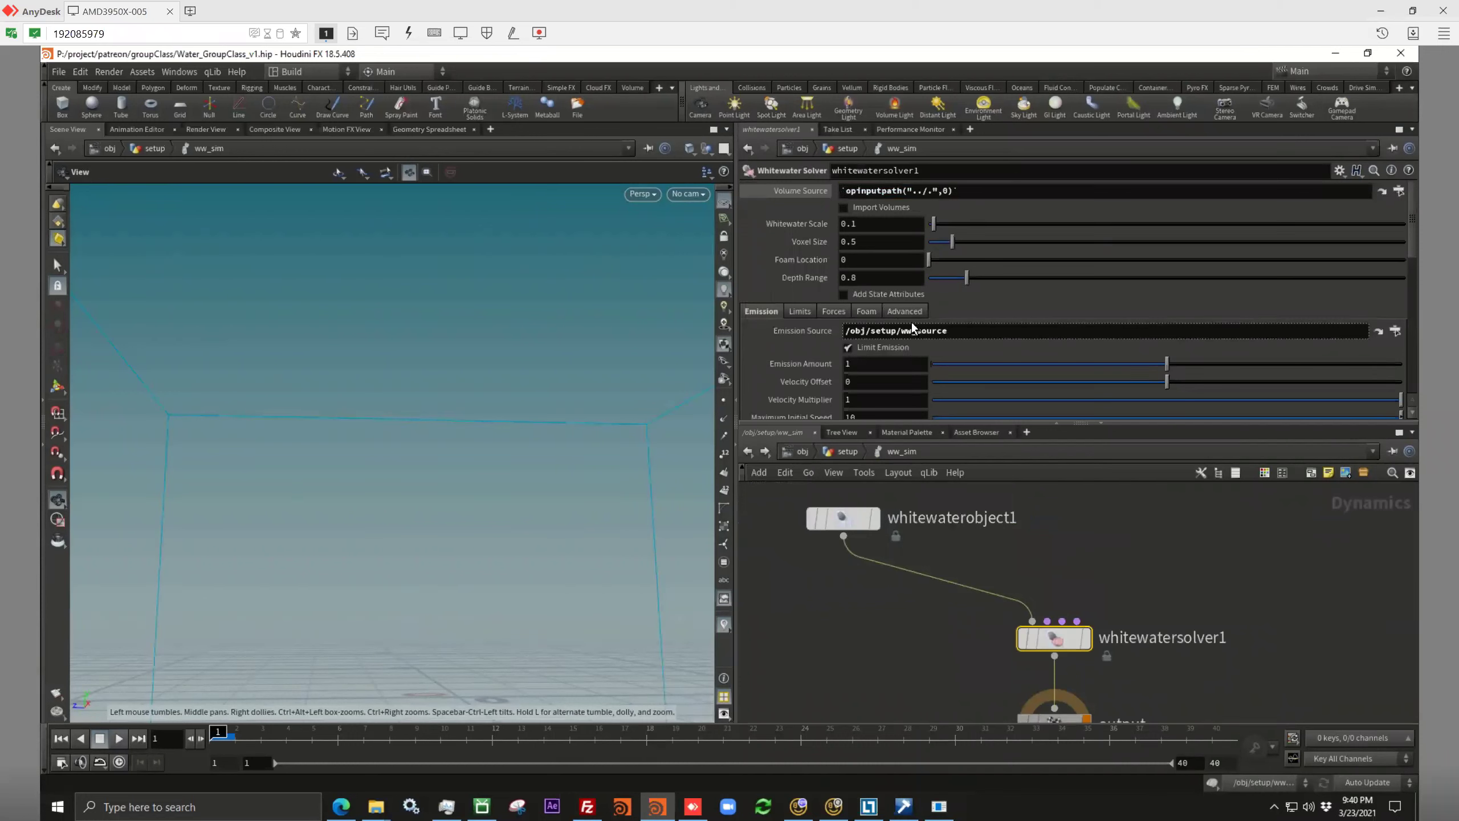
# - Play the whitewater simulation to frame 34 and review the solver's force settings
pyautogui.keyDown('ctrl'); pyautogui.middleClick(810, 333); pyautogui.keyUp('ctrl')
pyautogui.scroll(-3, 864, 612)
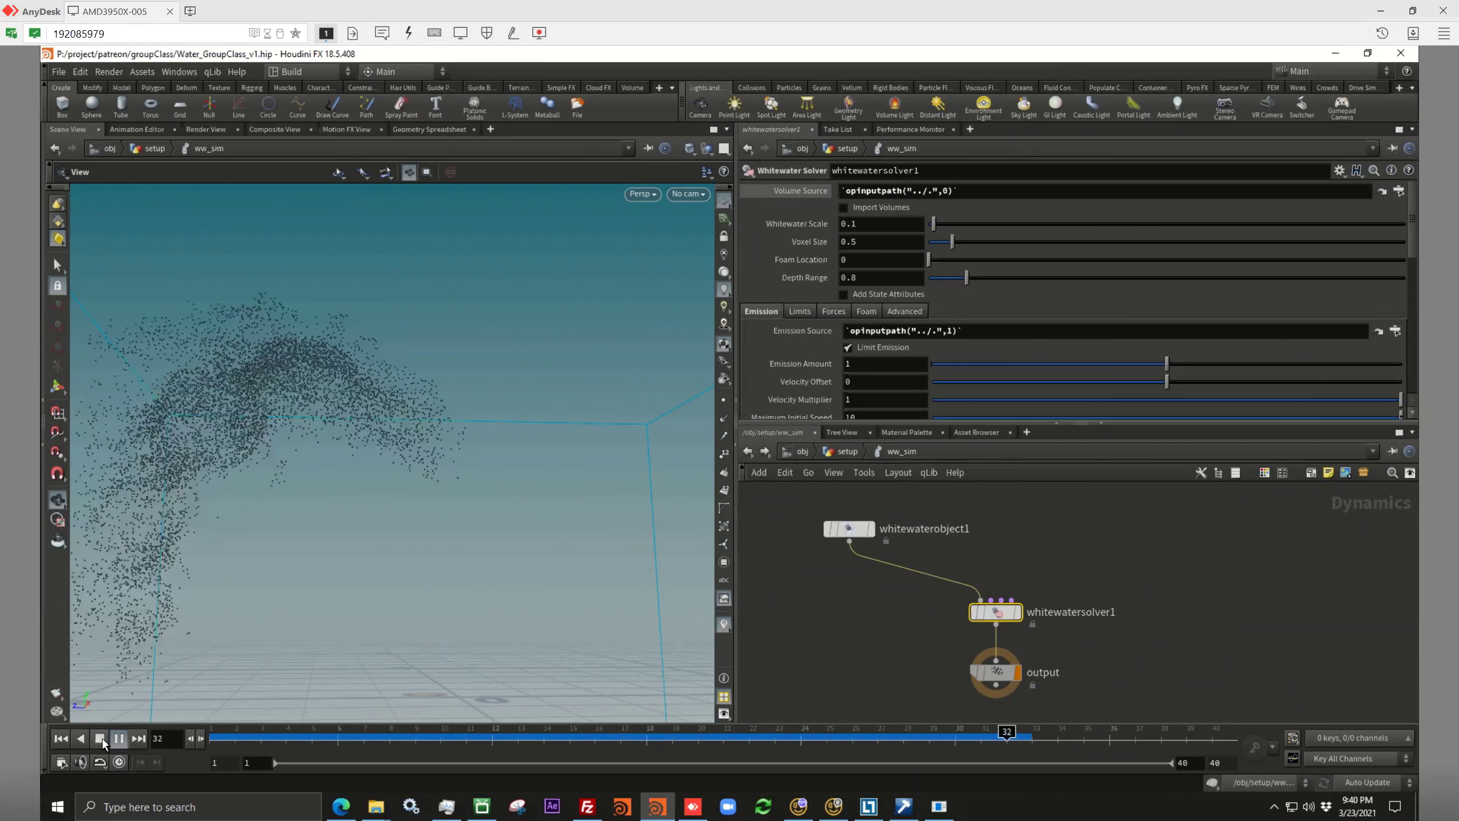
pyautogui.click(100, 739)
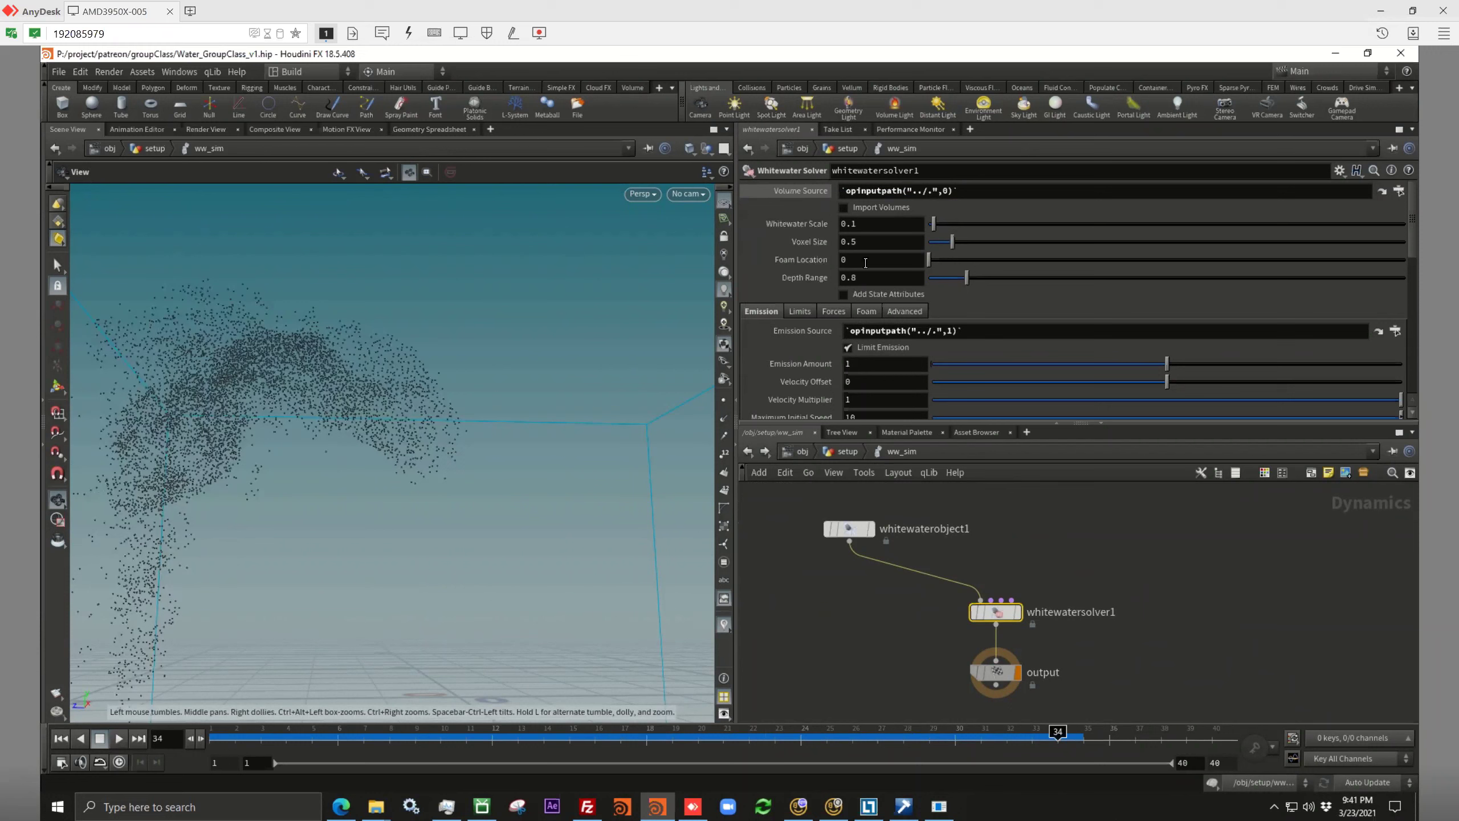
pyautogui.click(901, 318)
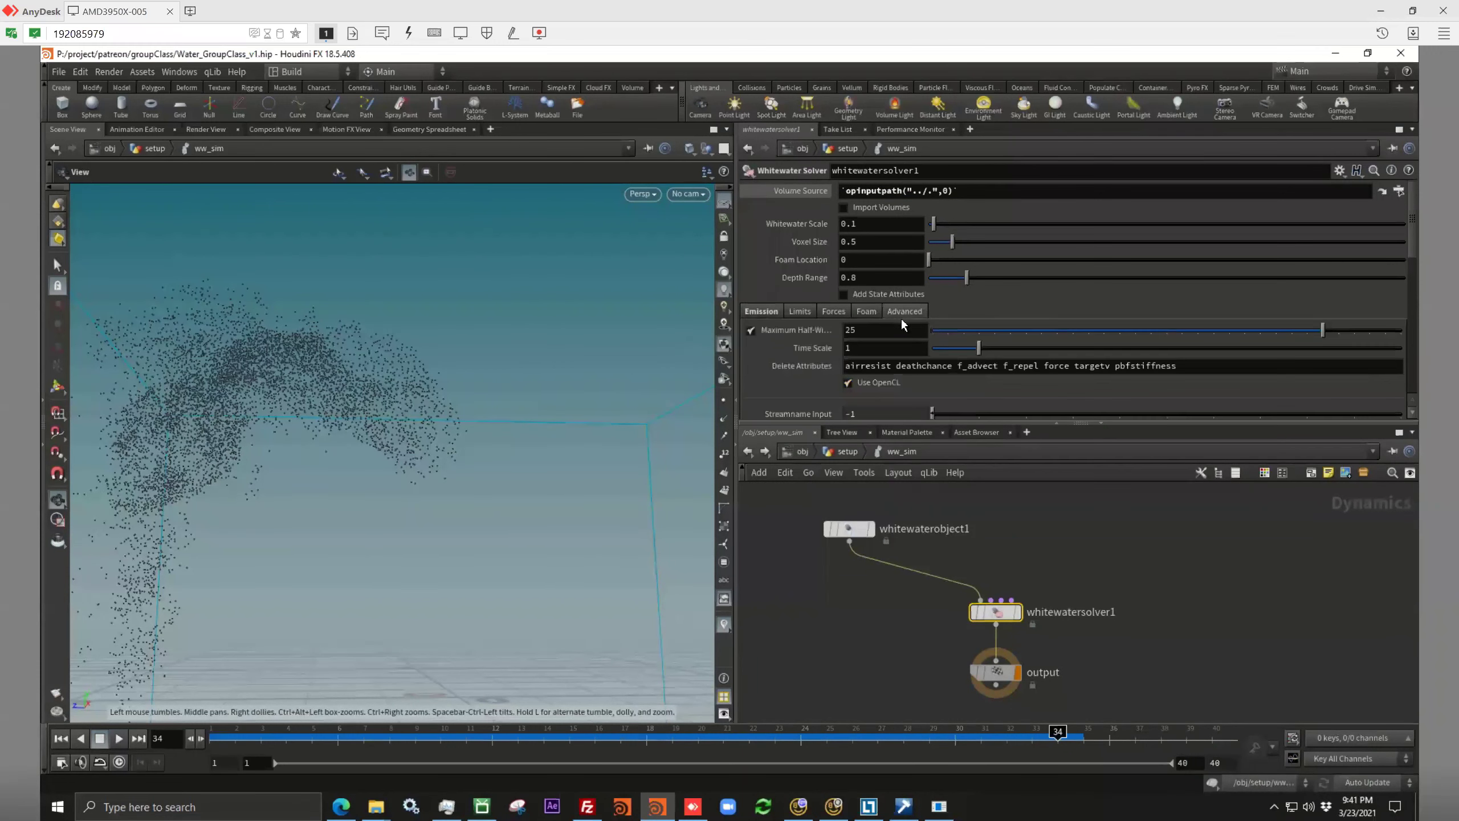
pyautogui.click(838, 312)
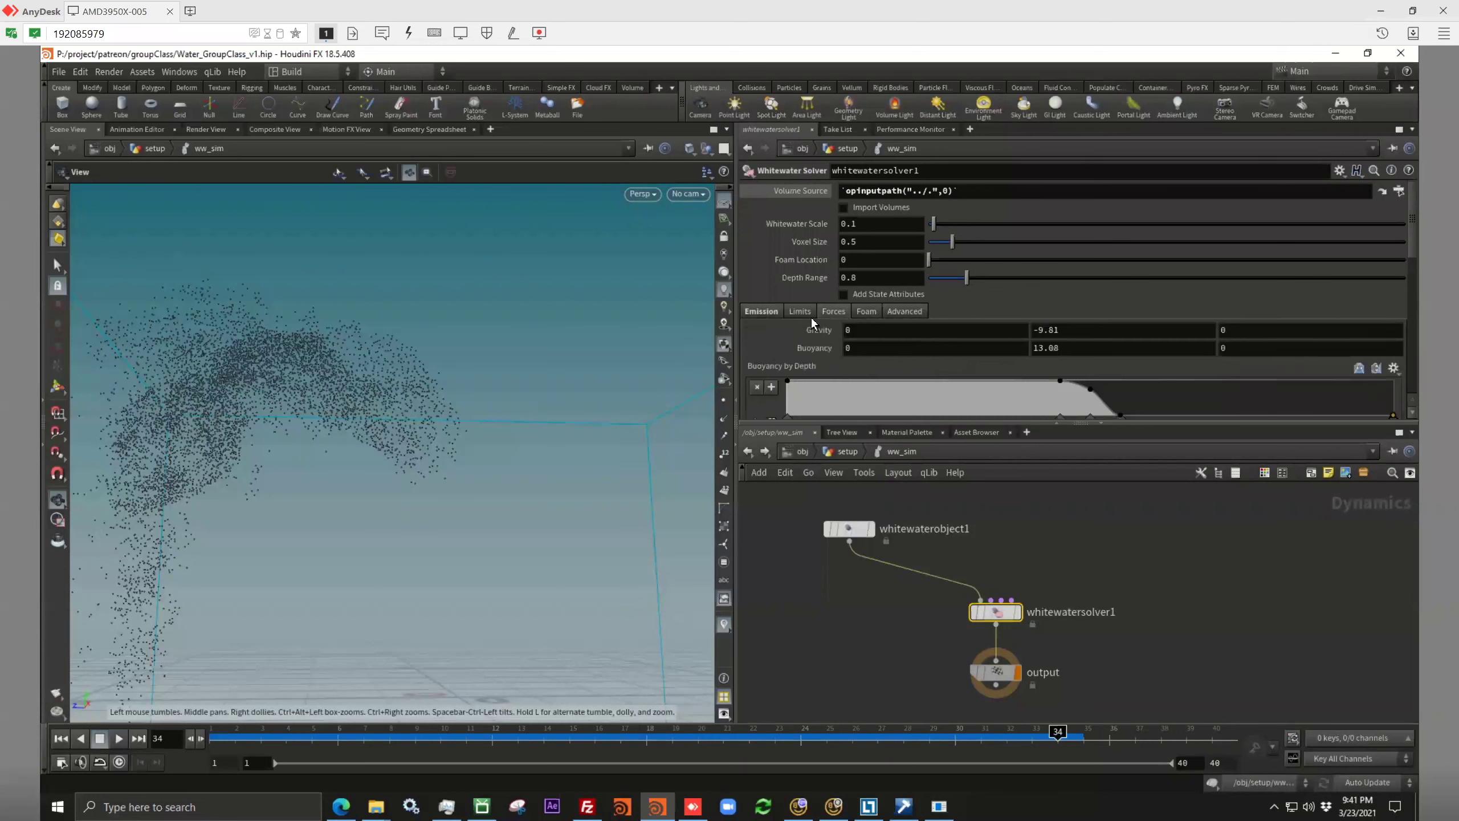
pyautogui.click(764, 315)
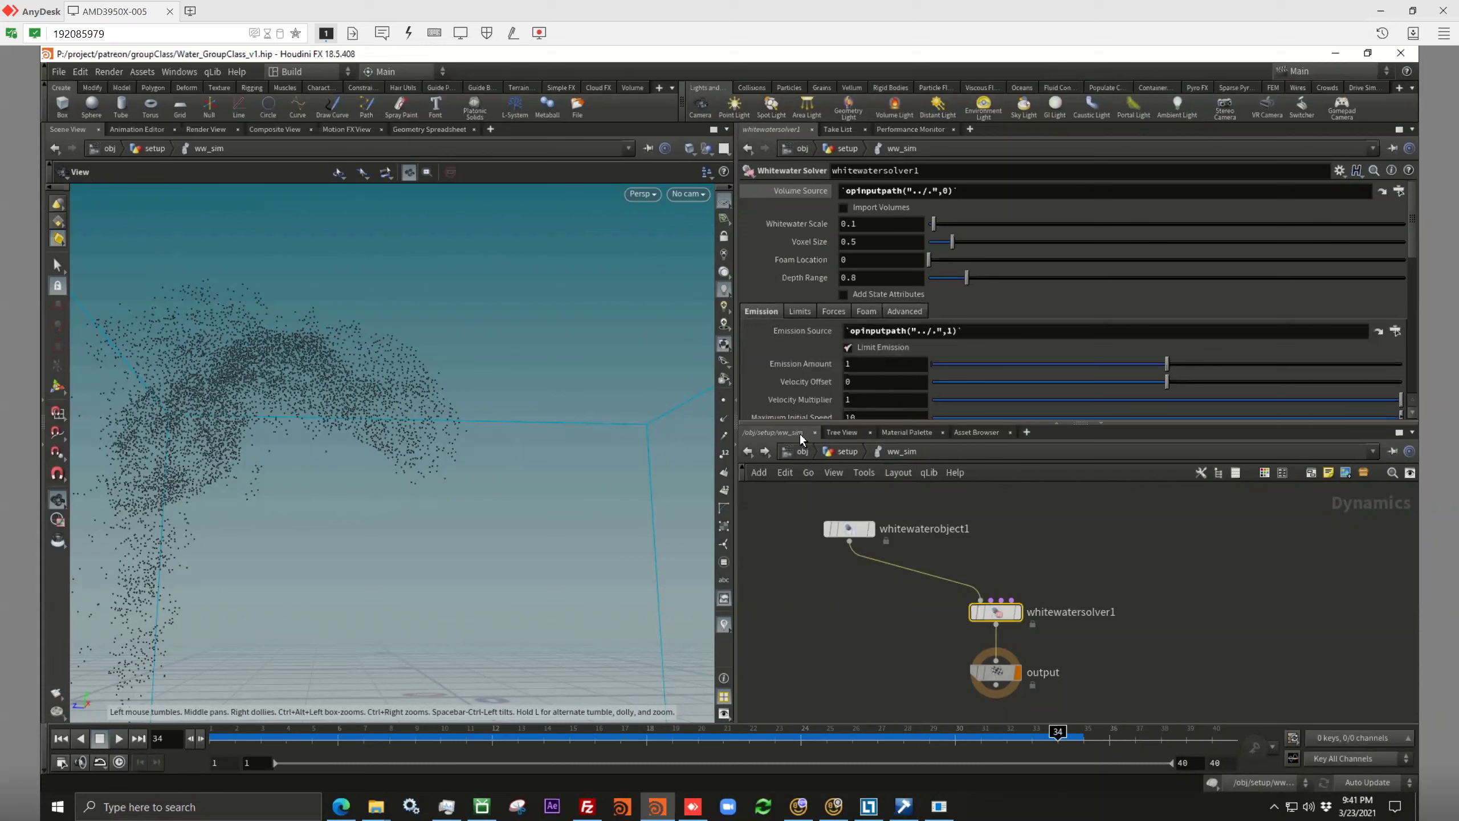
pyautogui.moveTo(332, 487)
pyautogui.mouseDown()
pyautogui.moveTo(202, 511)
pyautogui.moveTo(290, 506)
pyautogui.mouseUp()
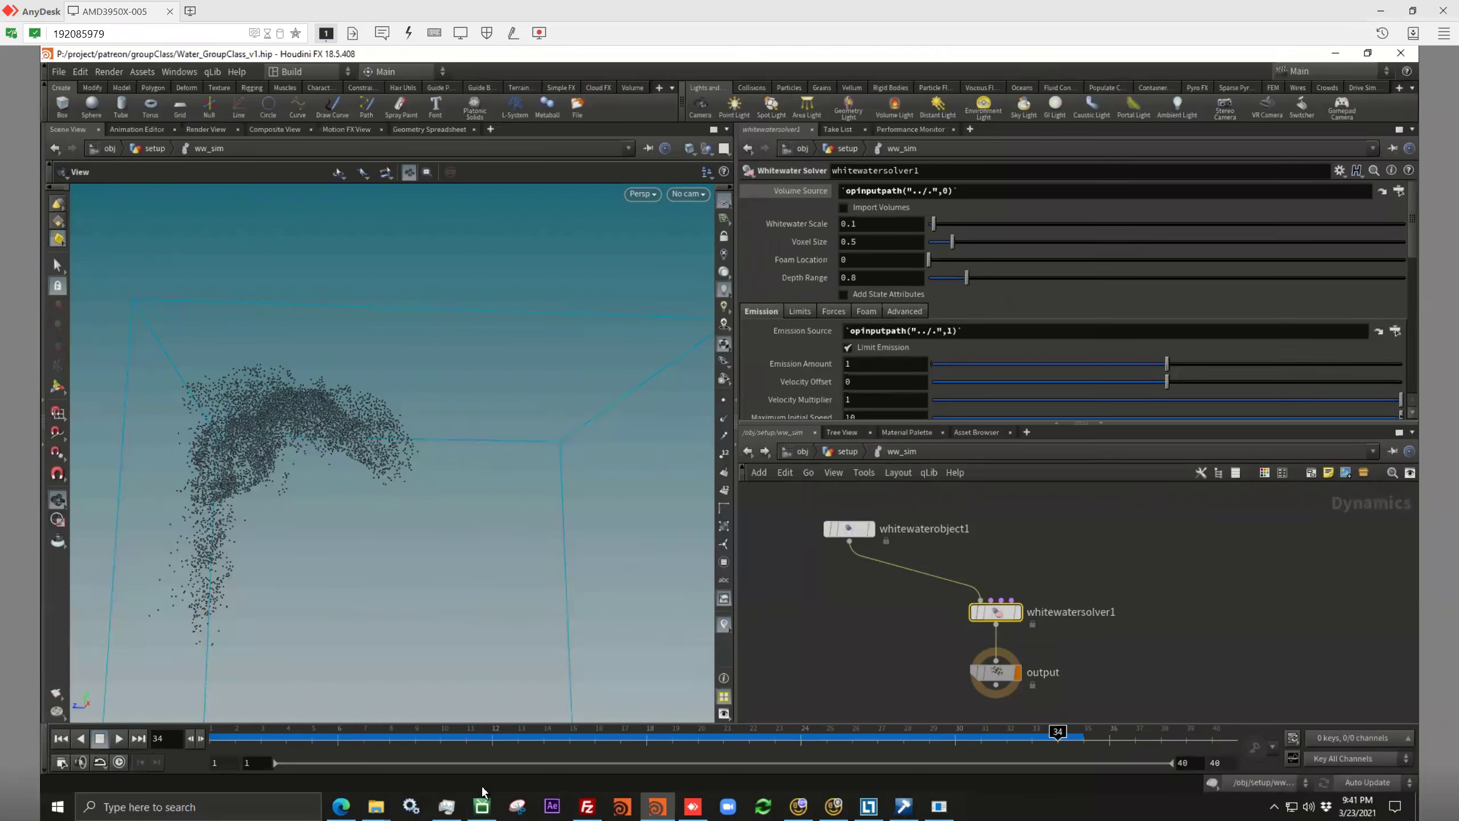
# - Snip the viewport's frame-34 particle cloud and draw a red mark on it
pyautogui.click(515, 805)
pyautogui.click(651, 218)
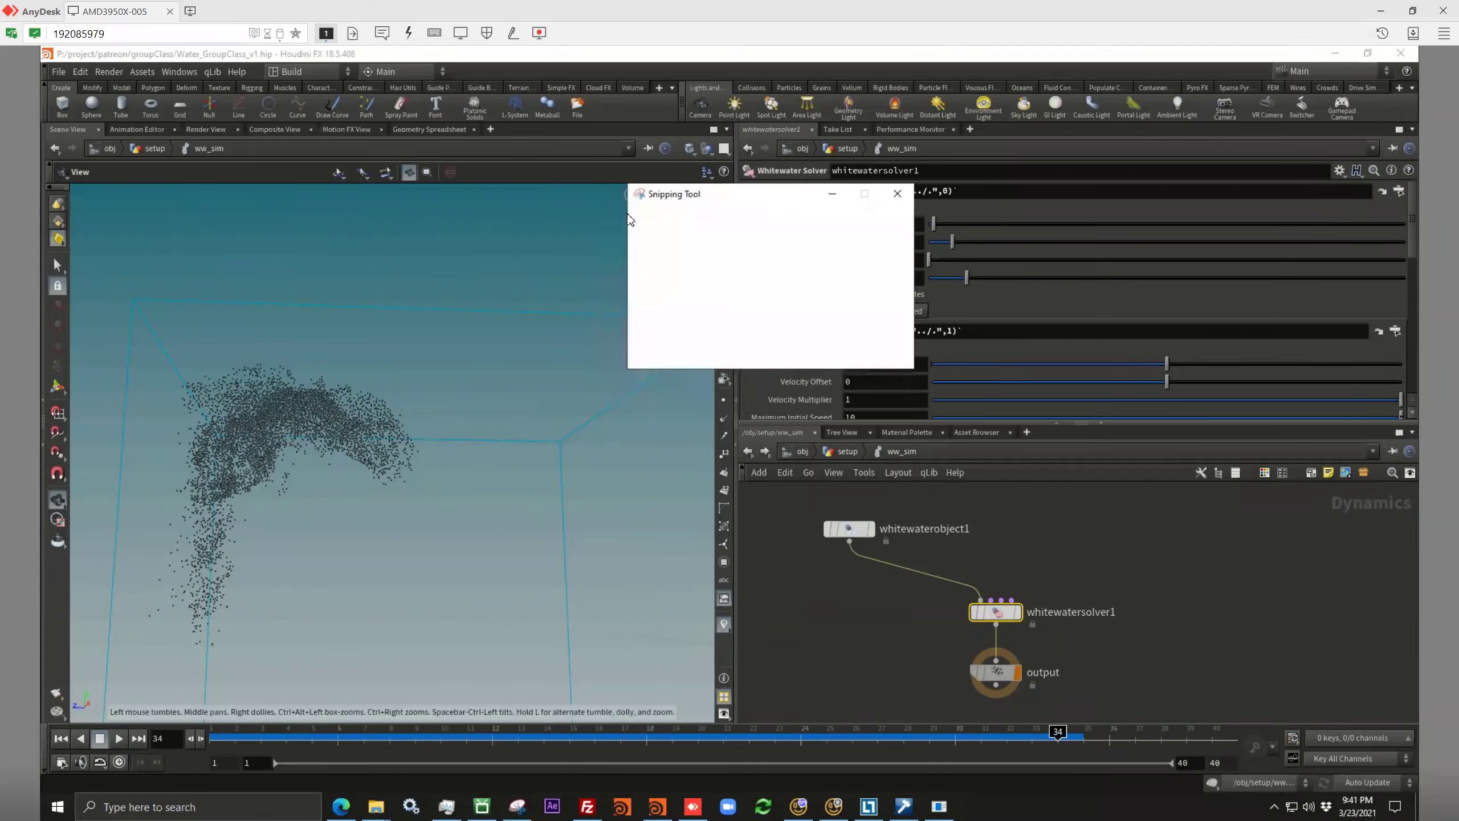
pyautogui.moveTo(115, 251); pyautogui.dragTo(716, 706)
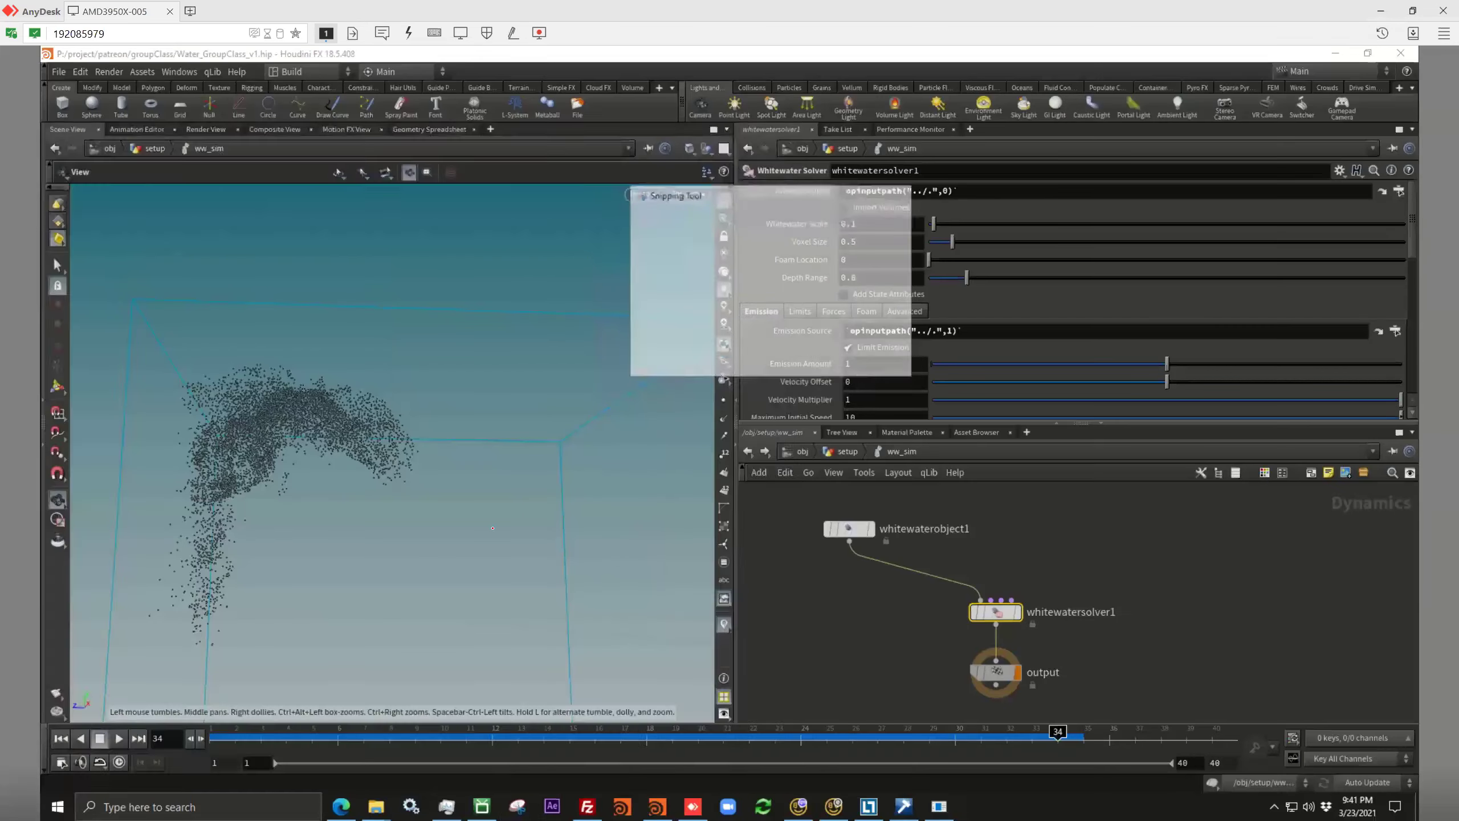
pyautogui.moveTo(554, 449)
pyautogui.mouseDown()
pyautogui.moveTo(264, 679)
pyautogui.moveTo(638, 596)
pyautogui.moveTo(554, 449)
pyautogui.mouseUp()
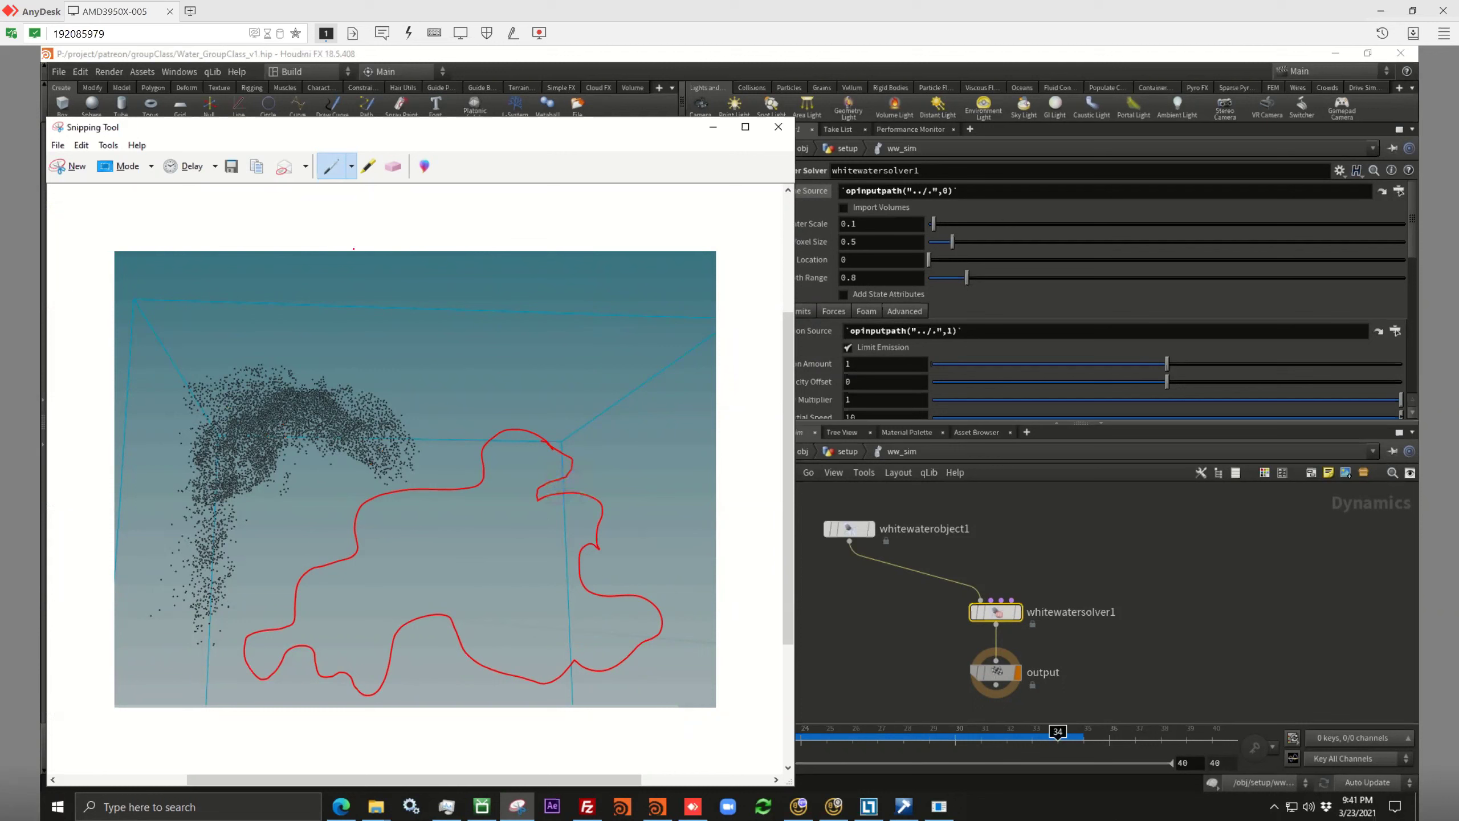
# - Erase the stray stroke and outline the particle cloud in red with the Pen
pyautogui.click(394, 166)
pyautogui.click(517, 430)
pyautogui.click(371, 168)
pyautogui.click(334, 167)
pyautogui.moveTo(398, 424); pyautogui.dragTo(334, 407)
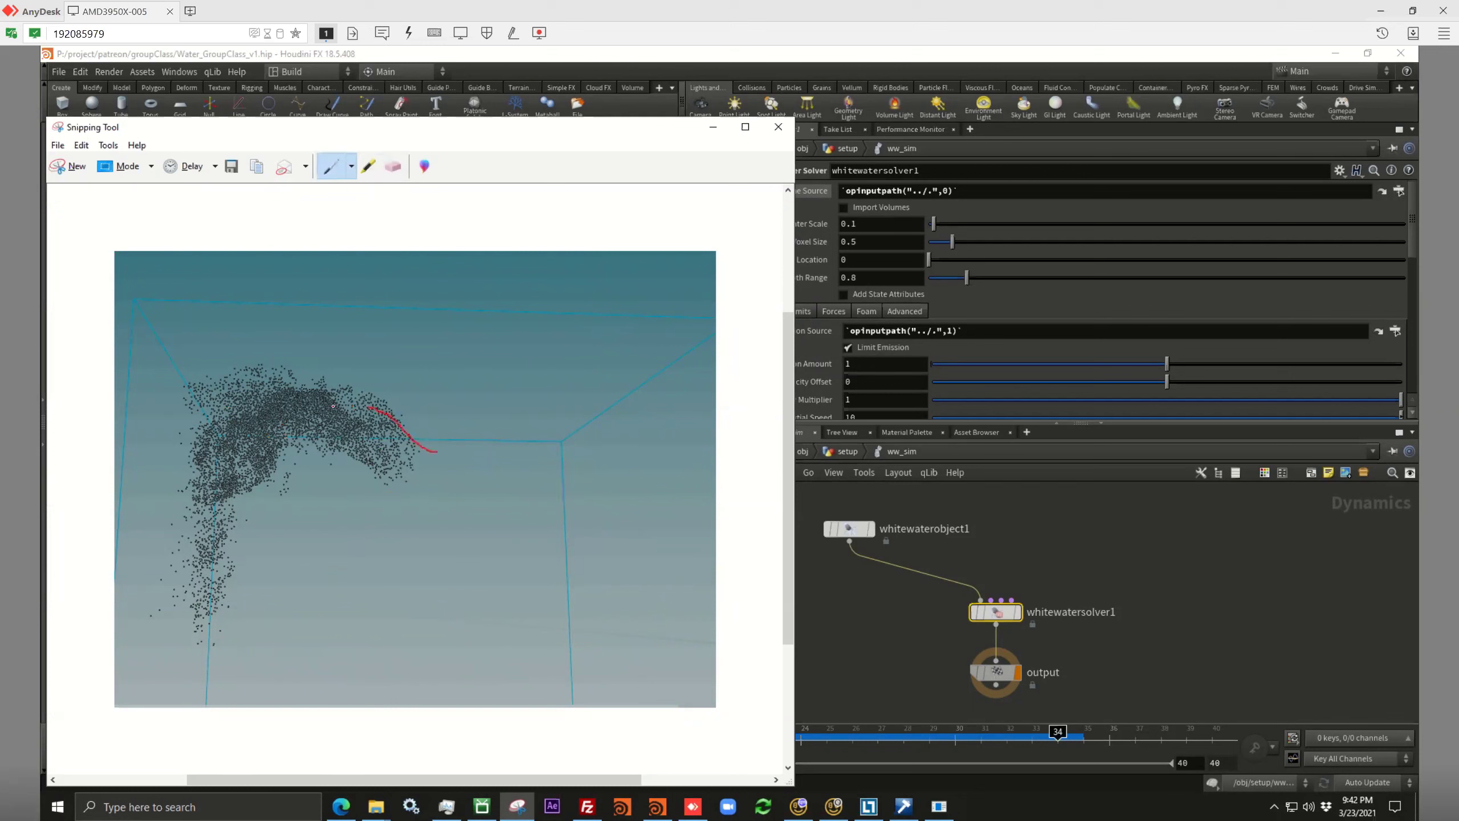
pyautogui.moveTo(200, 452)
pyautogui.mouseDown()
pyautogui.moveTo(185, 497)
pyautogui.moveTo(201, 529)
pyautogui.moveTo(246, 454)
pyautogui.mouseUp()
pyautogui.moveTo(366, 457); pyautogui.dragTo(420, 479)
# - Write the labels Spray, Foam and Bubble beside the cloud in red
pyautogui.moveTo(503, 300)
pyautogui.mouseDown()
pyautogui.moveTo(477, 339)
pyautogui.moveTo(505, 362)
pyautogui.moveTo(508, 340)
pyautogui.moveTo(566, 332)
pyautogui.mouseUp()
pyautogui.moveTo(505, 404); pyautogui.dragTo(538, 396)
pyautogui.moveTo(513, 402)
pyautogui.mouseDown()
pyautogui.moveTo(509, 422)
pyautogui.moveTo(647, 414)
pyautogui.mouseUp()
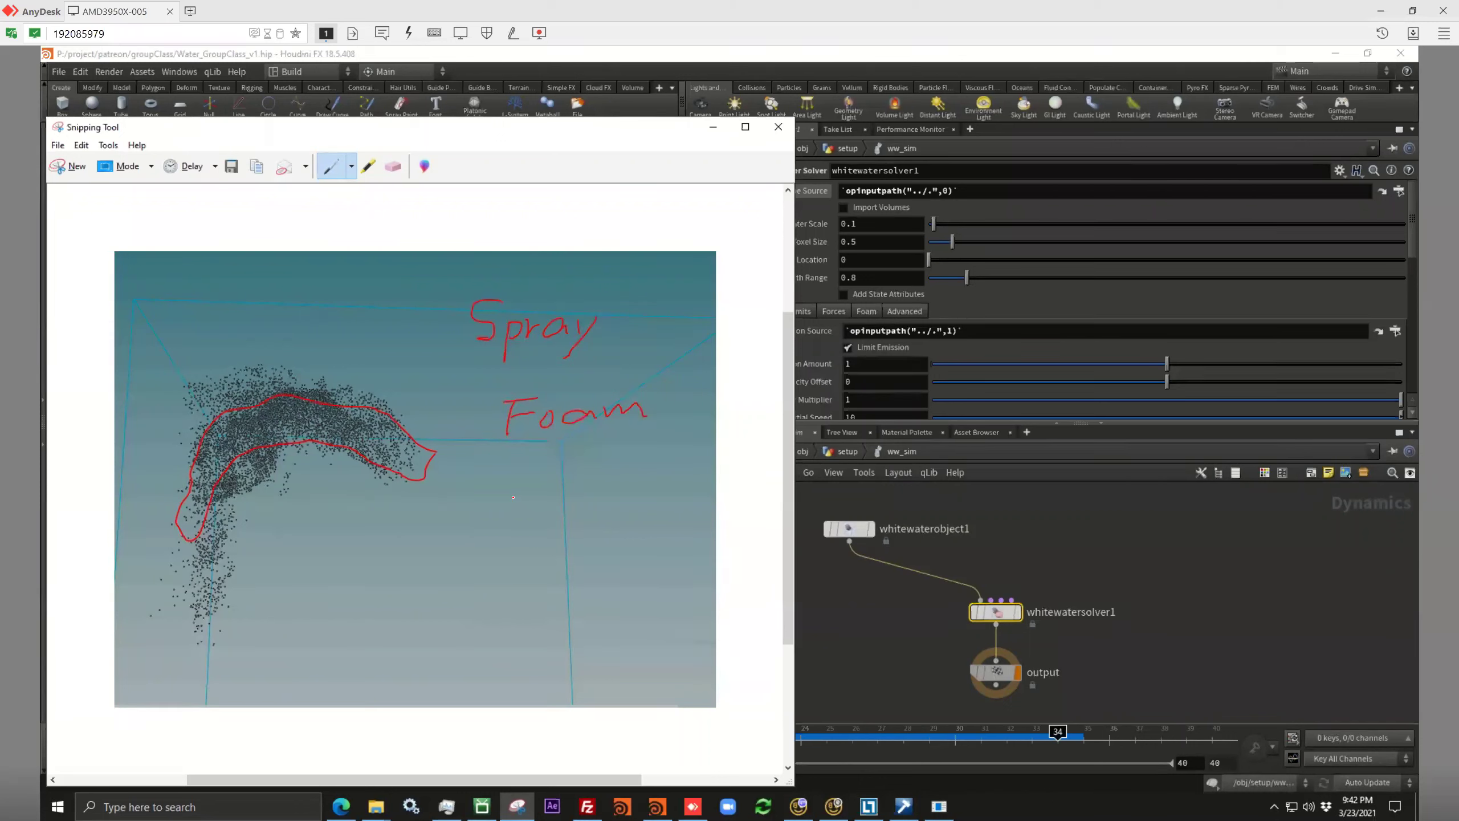
pyautogui.moveTo(509, 525); pyautogui.dragTo(656, 525)
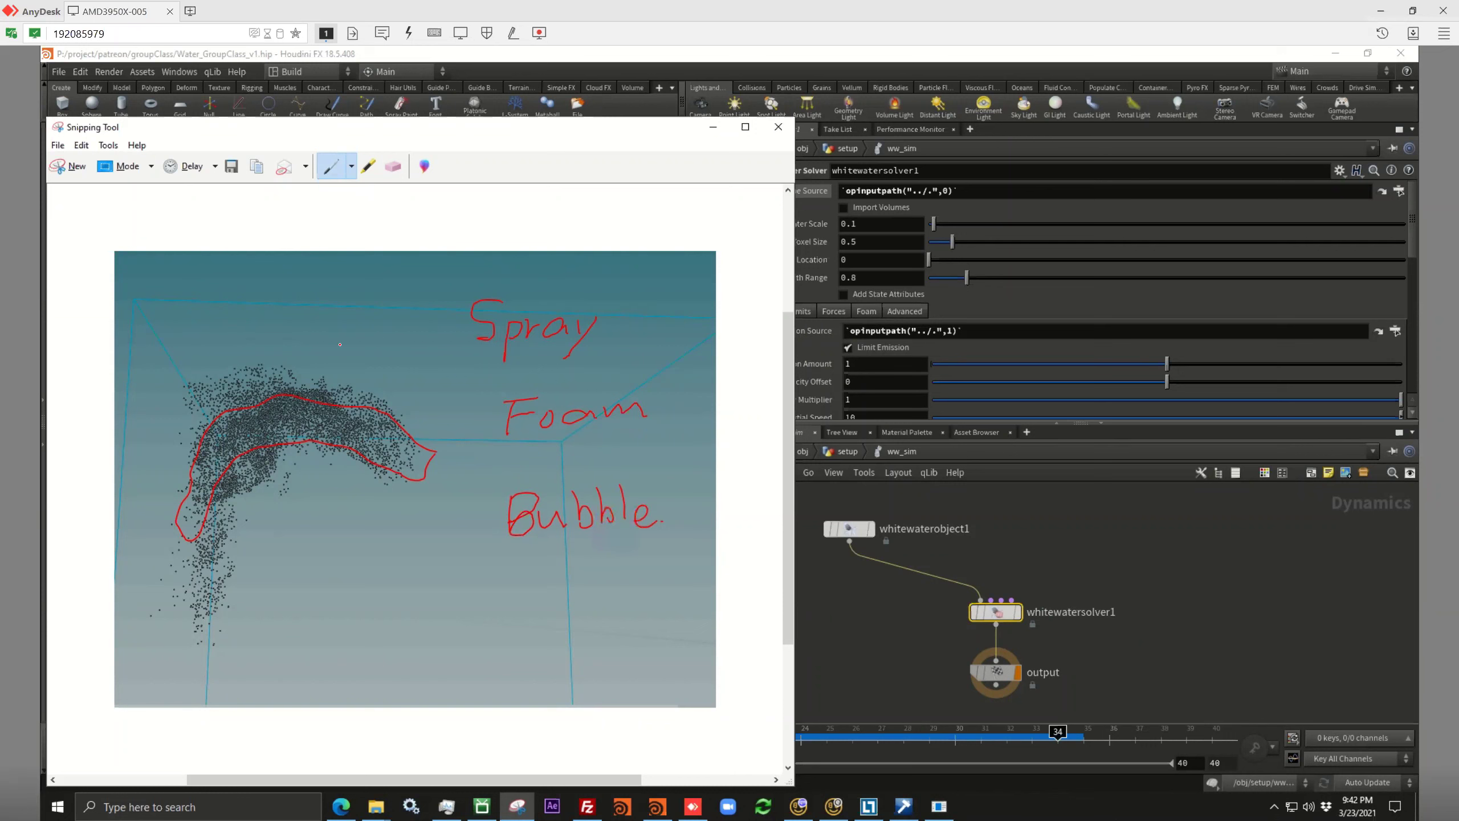
# - Circle the spray region with a custom green pen and close the snip
pyautogui.click(351, 166)
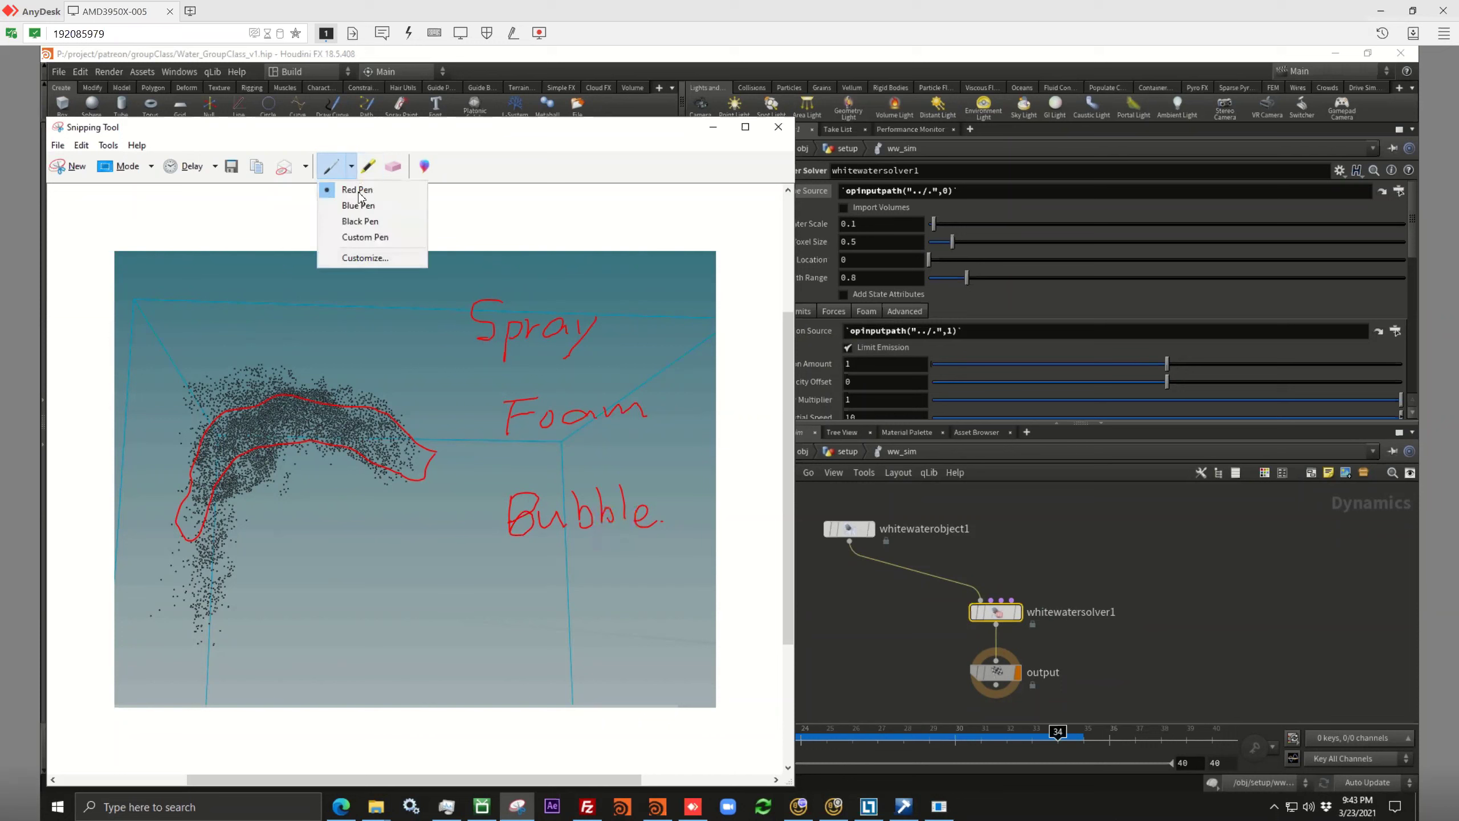
pyautogui.click(366, 237)
pyautogui.moveTo(472, 332)
pyautogui.mouseDown()
pyautogui.moveTo(323, 403)
pyautogui.moveTo(276, 394)
pyautogui.moveTo(210, 415)
pyautogui.moveTo(184, 373)
pyautogui.moveTo(212, 349)
pyautogui.moveTo(386, 379)
pyautogui.mouseUp()
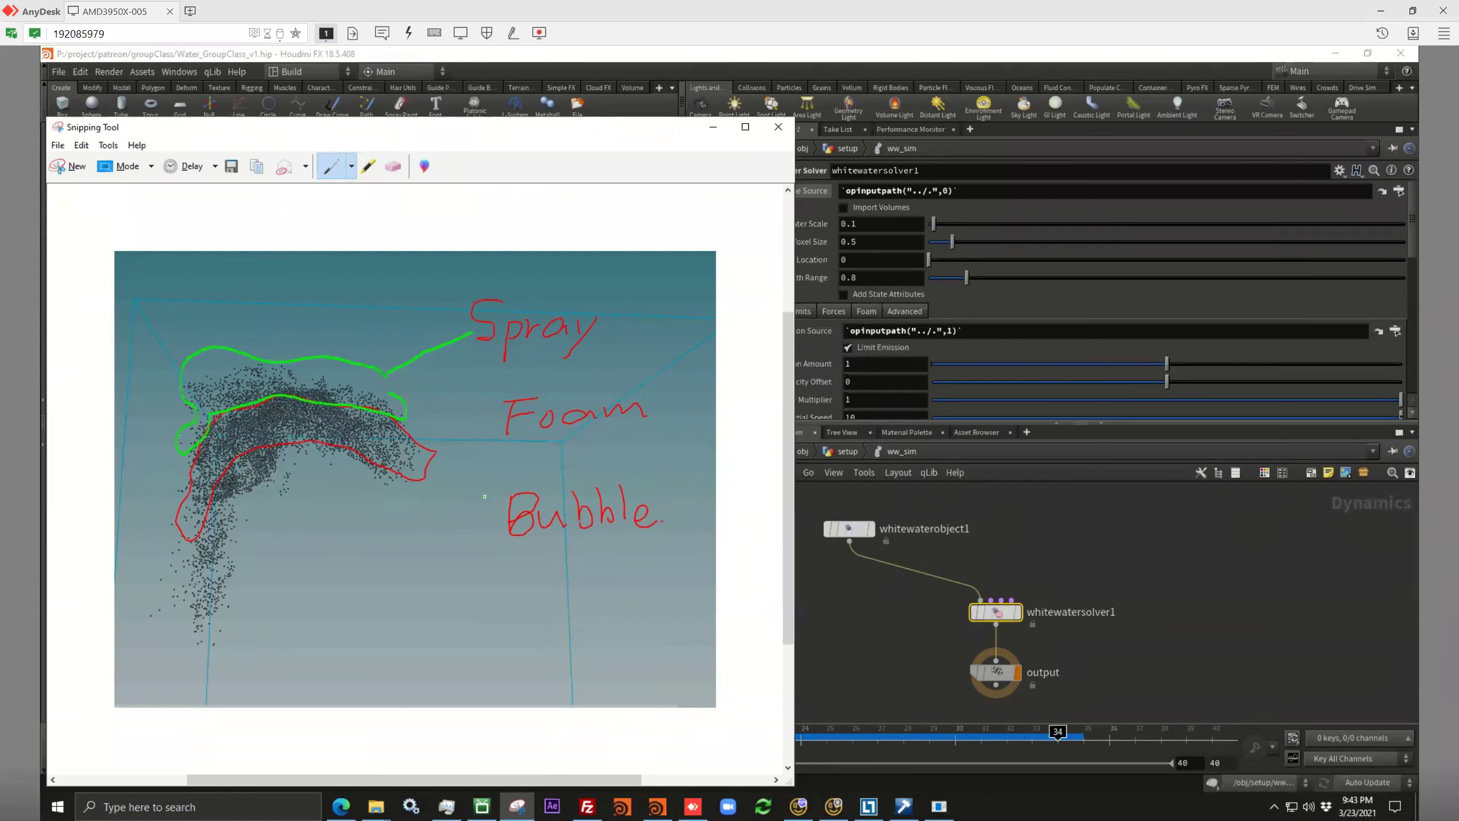
pyautogui.click(778, 127)
pyautogui.scroll(-5, 1034, 287)
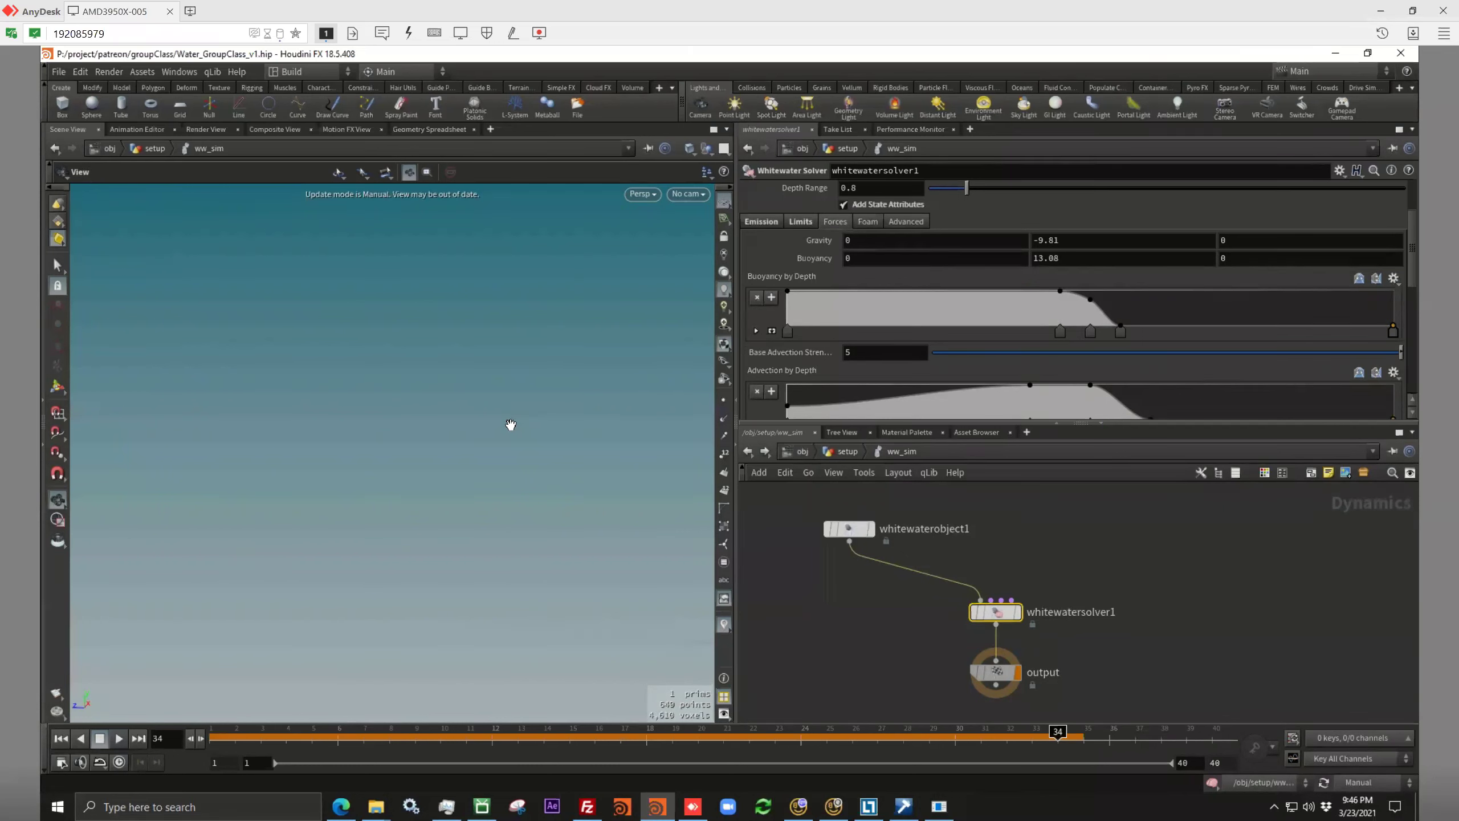
# - Snip the empty viewport and draw a green freehand splash outline on it
pyautogui.click(517, 807)
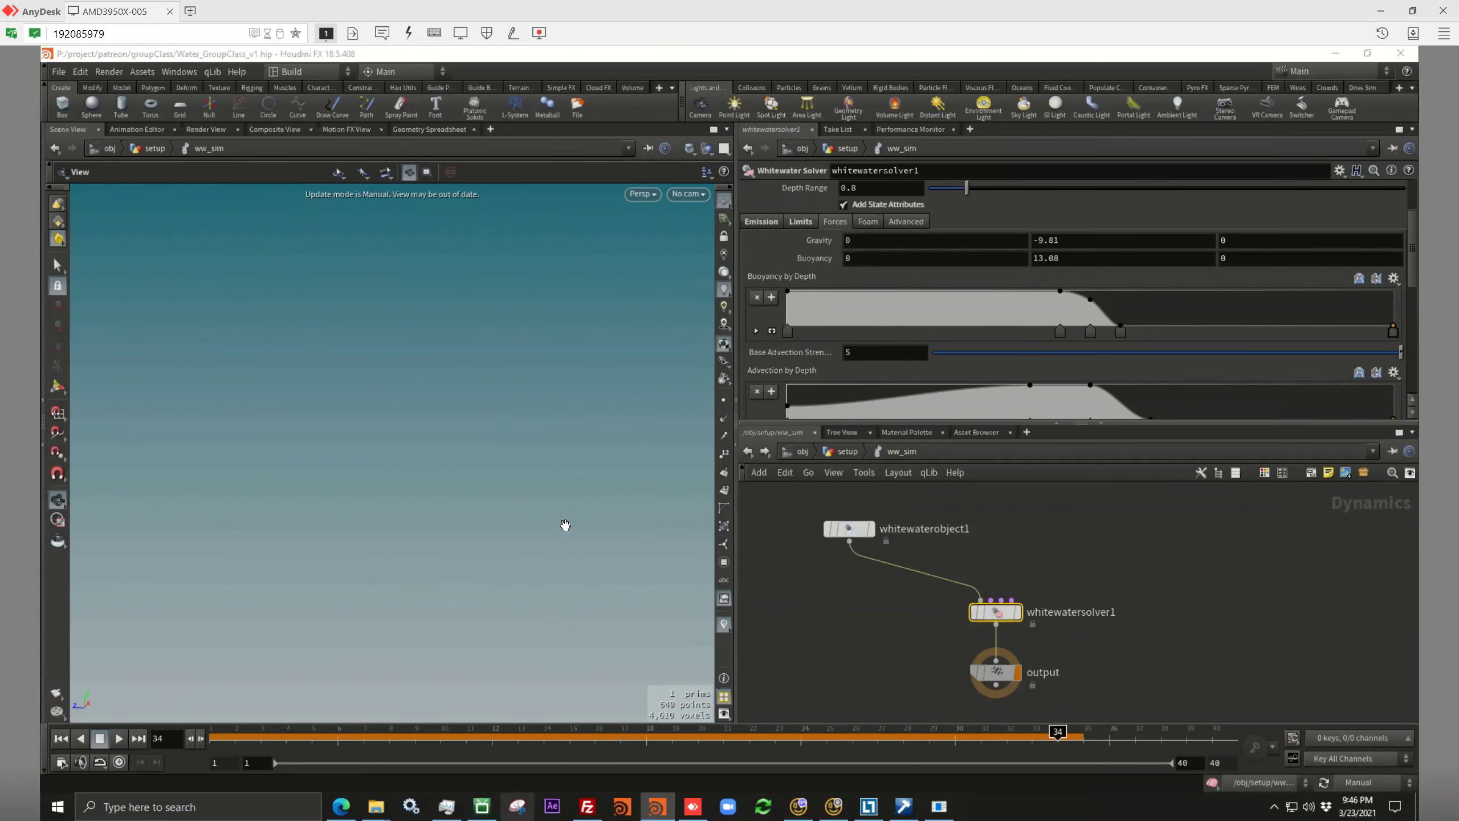
pyautogui.click(652, 218)
pyautogui.moveTo(122, 232); pyautogui.dragTo(655, 663)
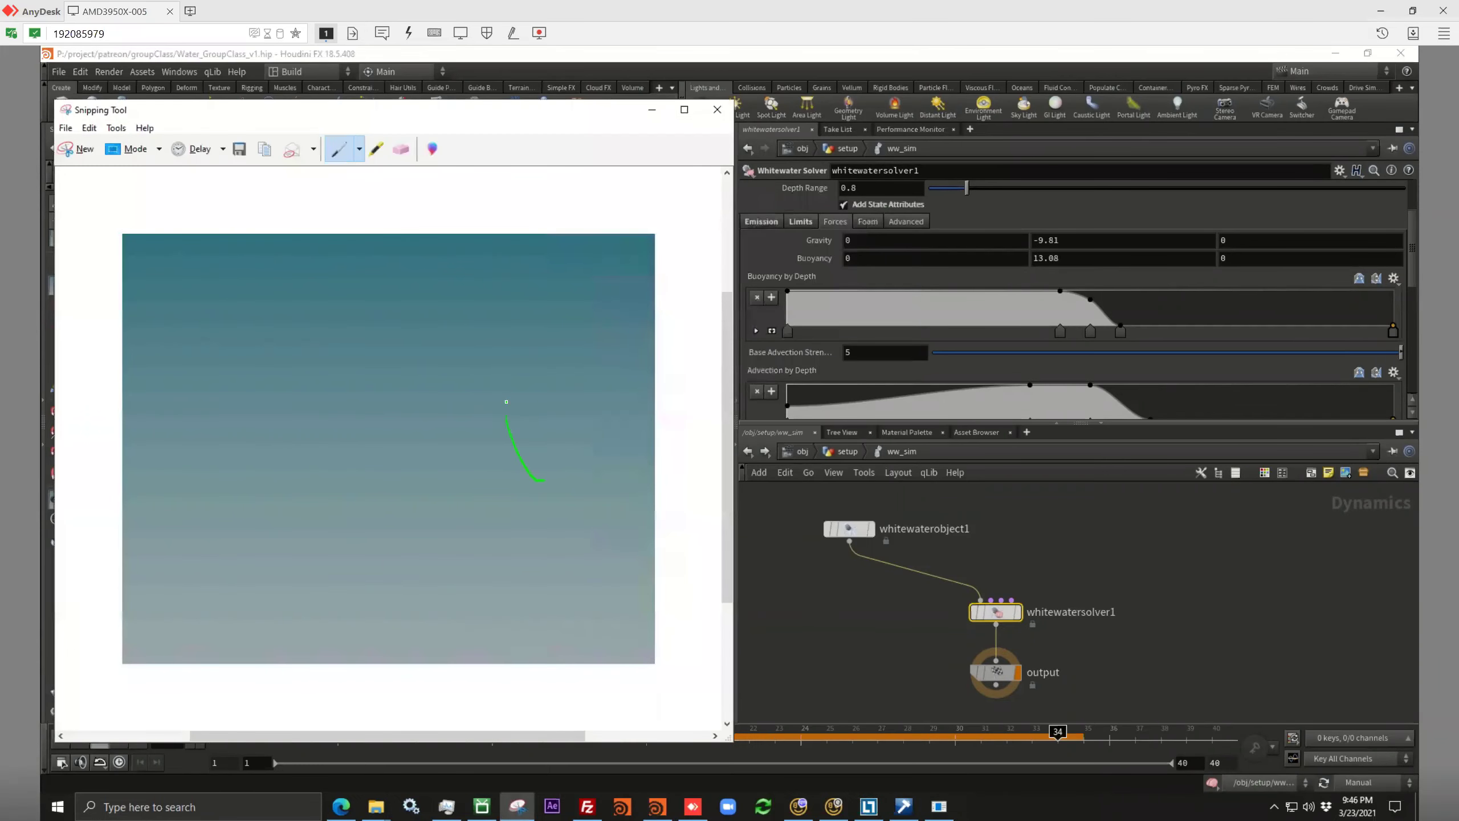
pyautogui.moveTo(446, 337)
pyautogui.mouseDown()
pyautogui.moveTo(213, 450)
pyautogui.moveTo(292, 461)
pyautogui.mouseUp()
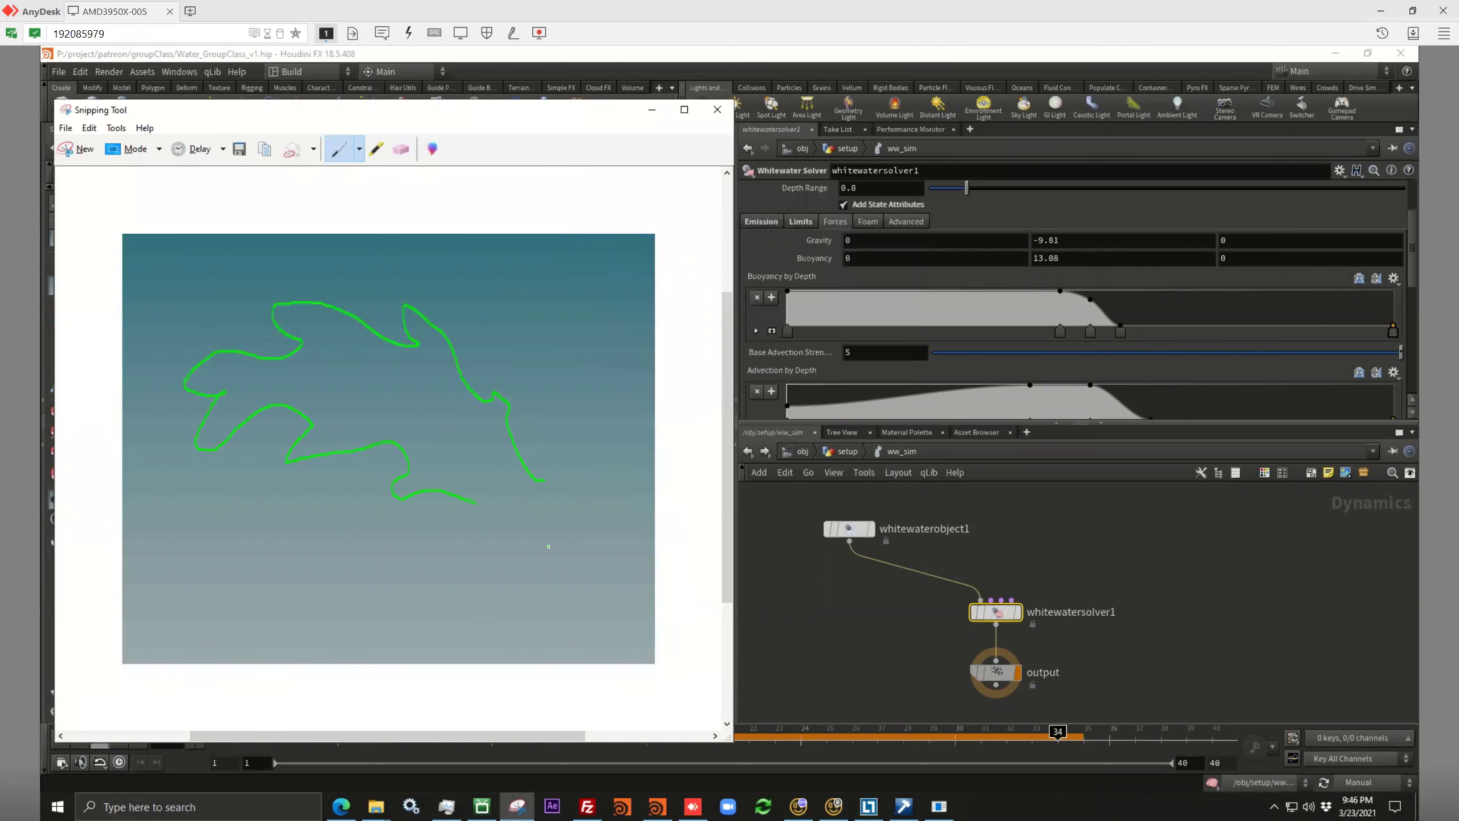
# - Draw blue flow arrows pointing left inside and below the outline
pyautogui.click(359, 149)
pyautogui.click(368, 190)
pyautogui.moveTo(518, 480)
pyautogui.mouseDown()
pyautogui.moveTo(461, 431)
pyautogui.moveTo(482, 407)
pyautogui.moveTo(376, 361)
pyautogui.moveTo(387, 351)
pyautogui.mouseUp()
pyautogui.moveTo(394, 402); pyautogui.dragTo(246, 379)
pyautogui.moveTo(246, 379); pyautogui.dragTo(286, 387)
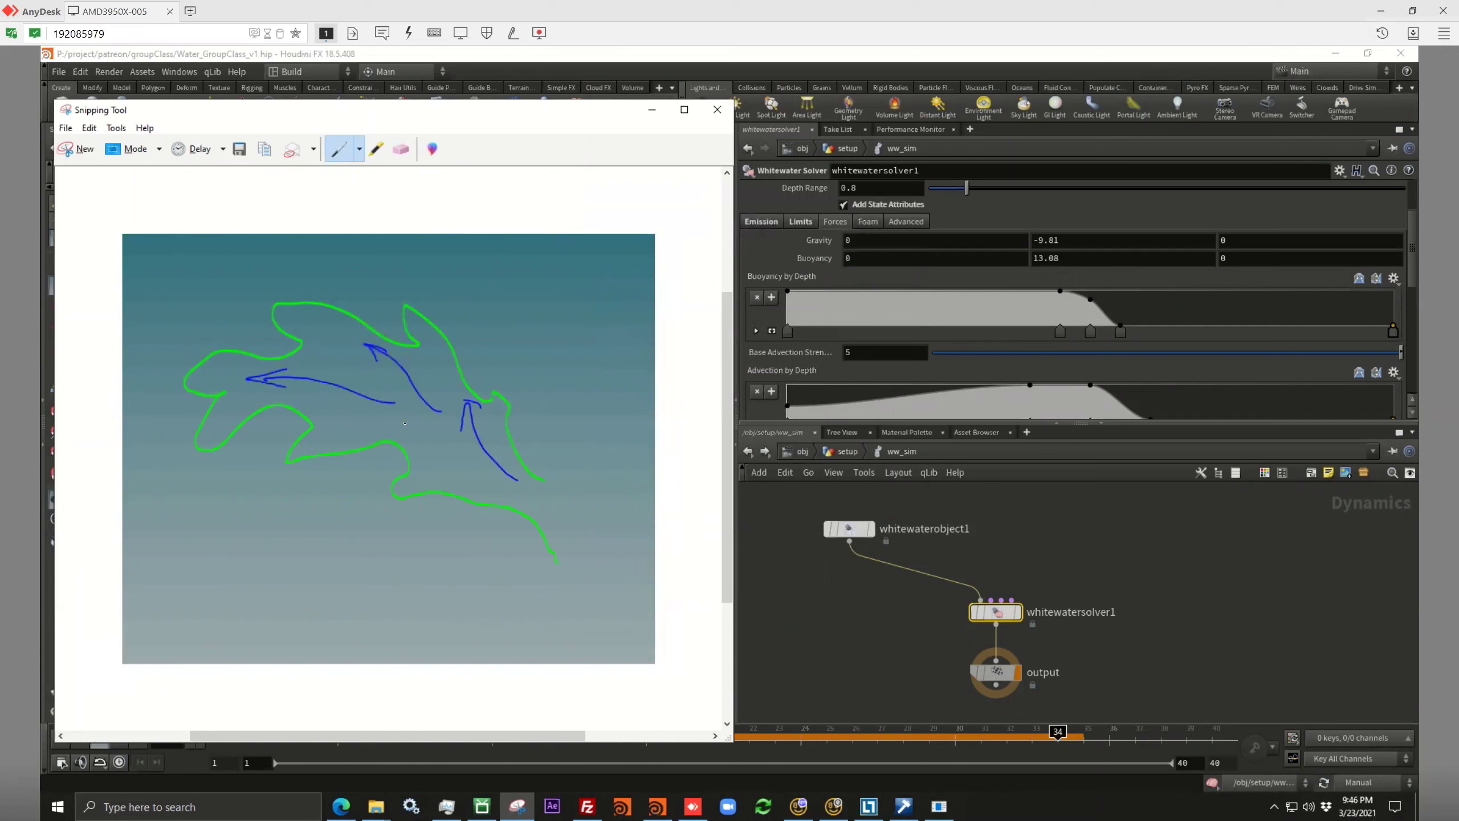
pyautogui.moveTo(446, 434); pyautogui.dragTo(348, 440)
pyautogui.moveTo(491, 483)
pyautogui.mouseDown()
pyautogui.moveTo(416, 486)
pyautogui.moveTo(444, 492)
pyautogui.mouseUp()
# - Sketch red curling spray strokes around the outline, then close the snip
pyautogui.click(359, 149)
pyautogui.moveTo(386, 486)
pyautogui.mouseDown()
pyautogui.moveTo(359, 509)
pyautogui.moveTo(356, 546)
pyautogui.moveTo(382, 564)
pyautogui.moveTo(392, 530)
pyautogui.moveTo(412, 549)
pyautogui.moveTo(487, 543)
pyautogui.mouseUp()
pyautogui.moveTo(420, 508); pyautogui.dragTo(485, 565)
pyautogui.moveTo(378, 446)
pyautogui.mouseDown()
pyautogui.moveTo(330, 466)
pyautogui.moveTo(332, 483)
pyautogui.mouseUp()
pyautogui.moveTo(323, 455)
pyautogui.mouseDown()
pyautogui.moveTo(326, 482)
pyautogui.moveTo(252, 477)
pyautogui.moveTo(269, 478)
pyautogui.mouseUp()
pyautogui.moveTo(303, 432)
pyautogui.mouseDown()
pyautogui.moveTo(273, 492)
pyautogui.moveTo(328, 520)
pyautogui.mouseUp()
pyautogui.moveTo(247, 403)
pyautogui.mouseDown()
pyautogui.moveTo(196, 519)
pyautogui.moveTo(214, 449)
pyautogui.moveTo(175, 428)
pyautogui.mouseUp()
pyautogui.moveTo(209, 420); pyautogui.dragTo(191, 431)
pyautogui.moveTo(308, 315)
pyautogui.mouseDown()
pyautogui.moveTo(243, 325)
pyautogui.moveTo(294, 339)
pyautogui.mouseUp()
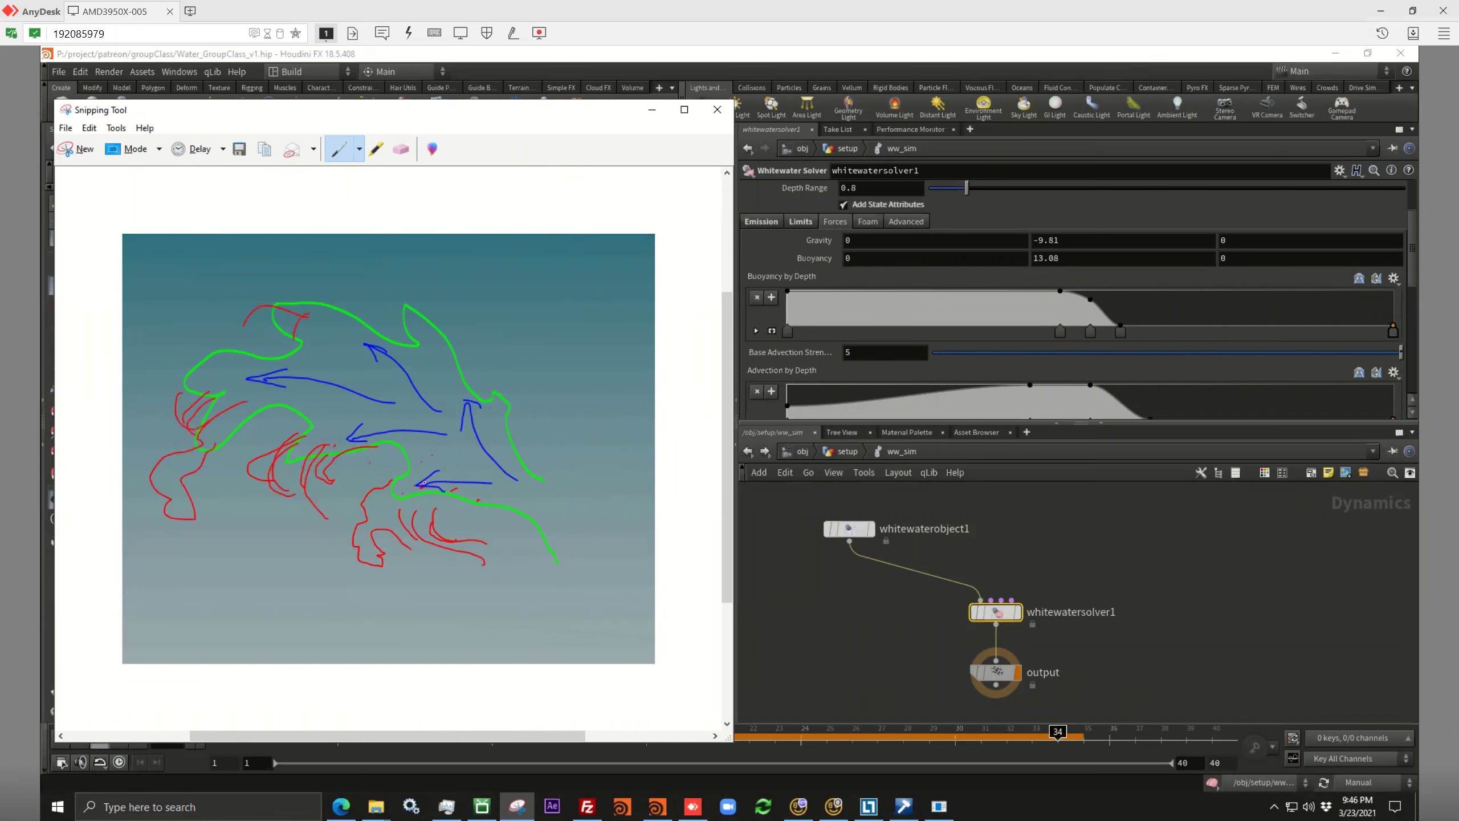
pyautogui.click(717, 110)
pyautogui.click(469, 437)
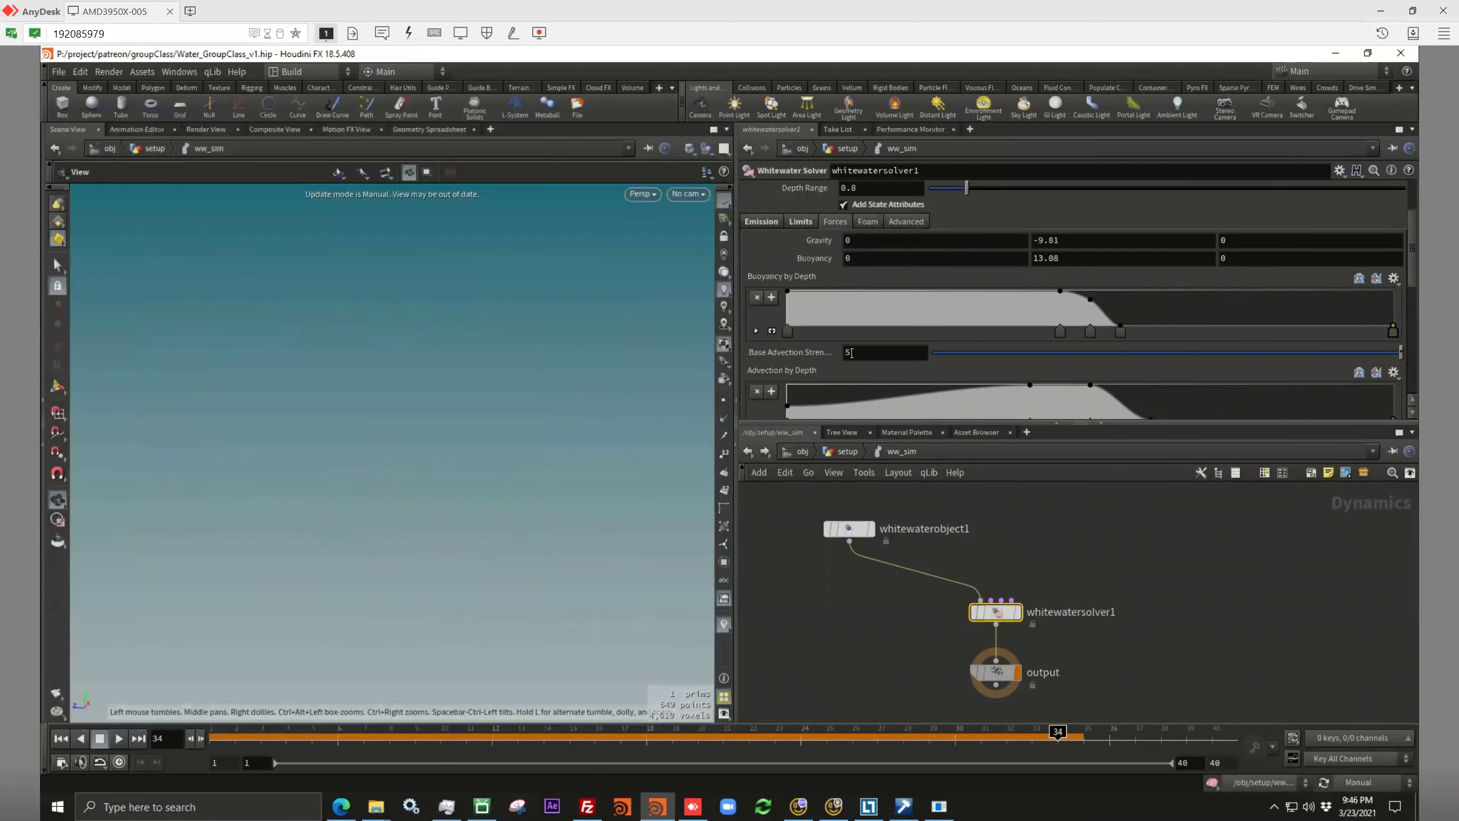
pyautogui.write('0')
pyautogui.press('Return')
pyautogui.write('25')
pyautogui.press('Return')
pyautogui.scroll(-3, 784, 377)
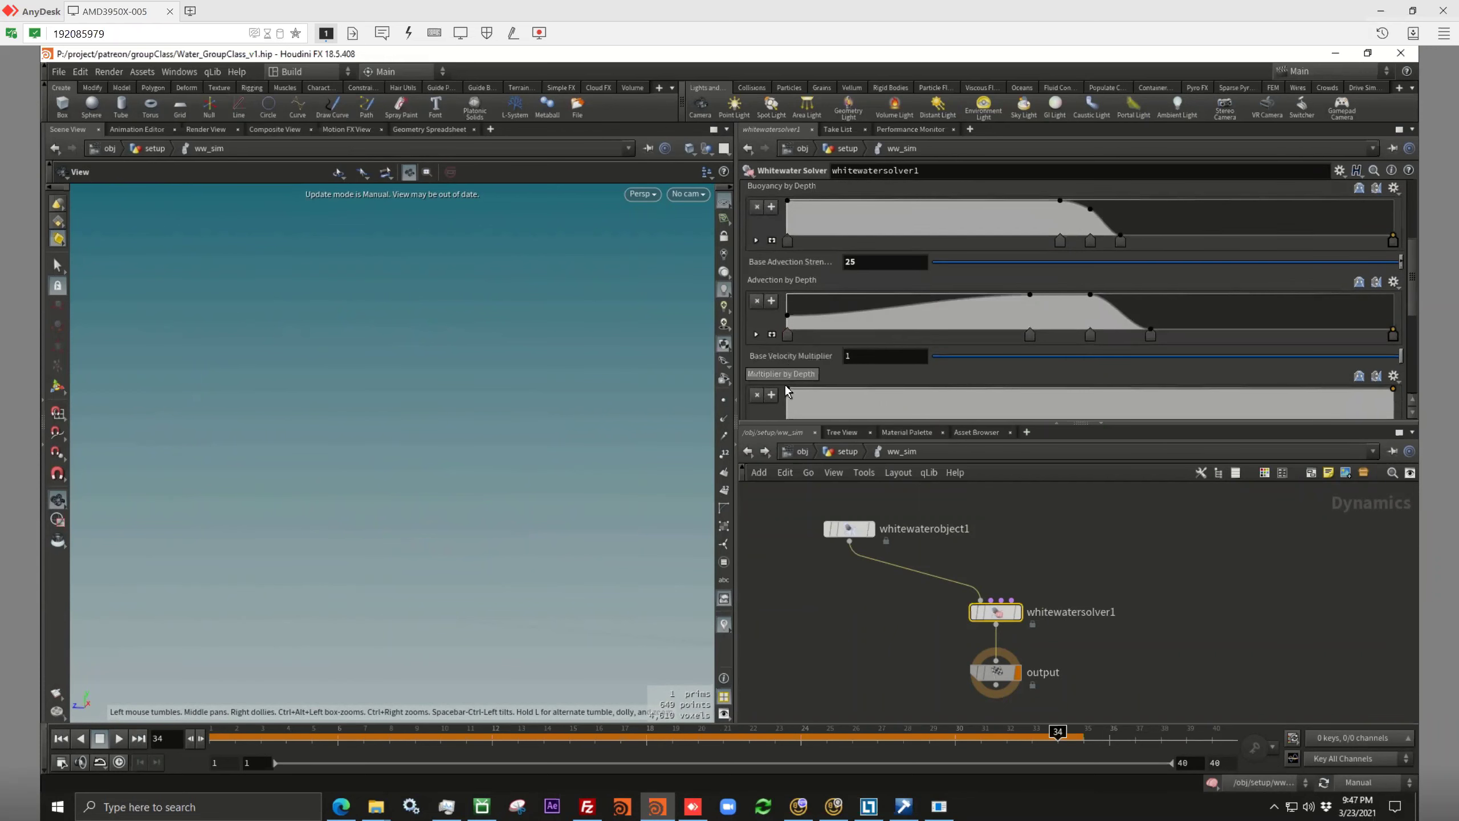
pyautogui.scroll(-2, 774, 395)
pyautogui.scroll(3, 774, 395)
pyautogui.scroll(3, 773, 374)
pyautogui.scroll(2, 771, 335)
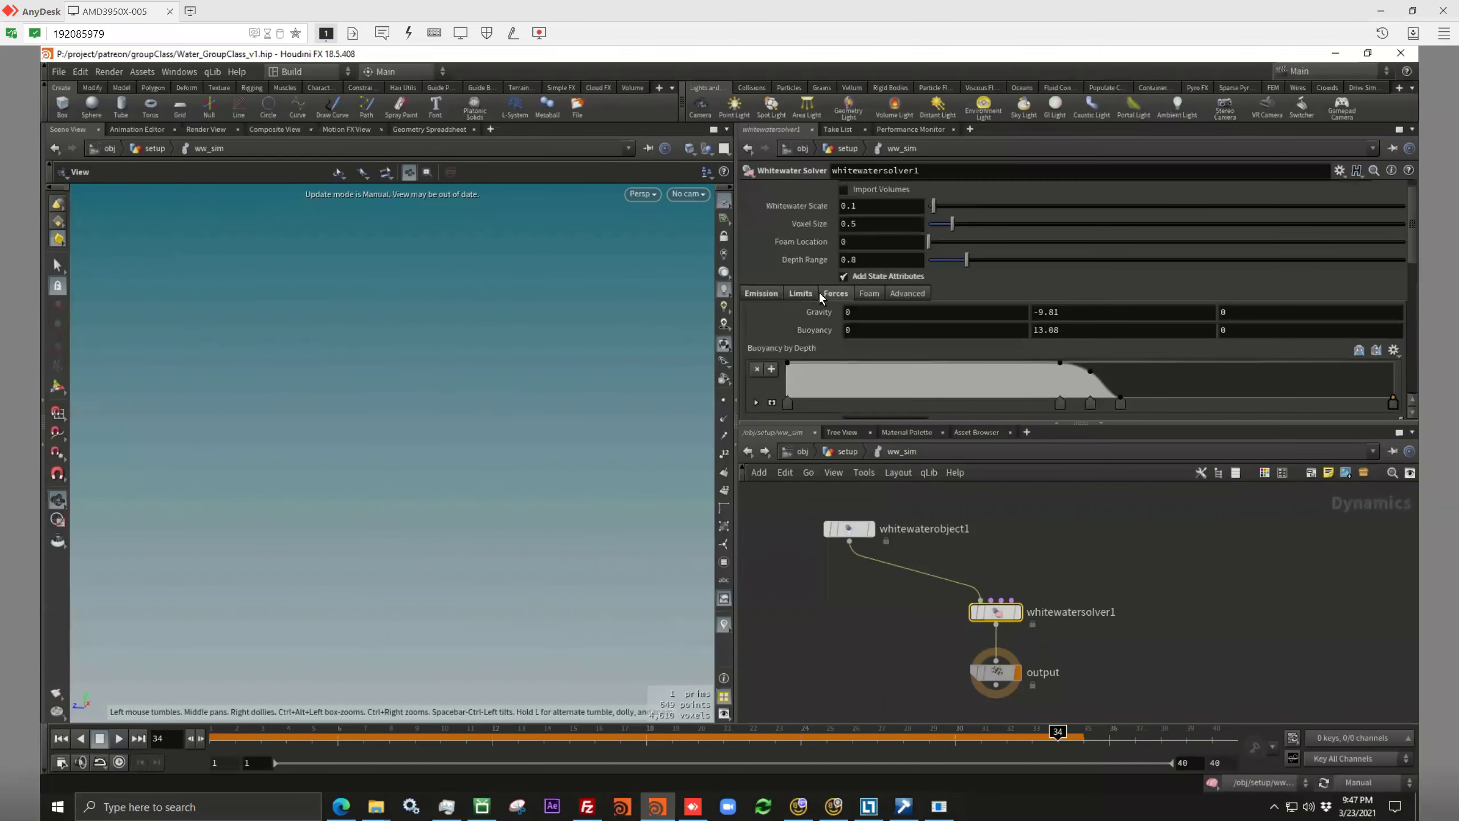
# - In whitewatersolver1's Foam settings, uncheck Enable Density Control under Clumping
pyautogui.click(864, 291)
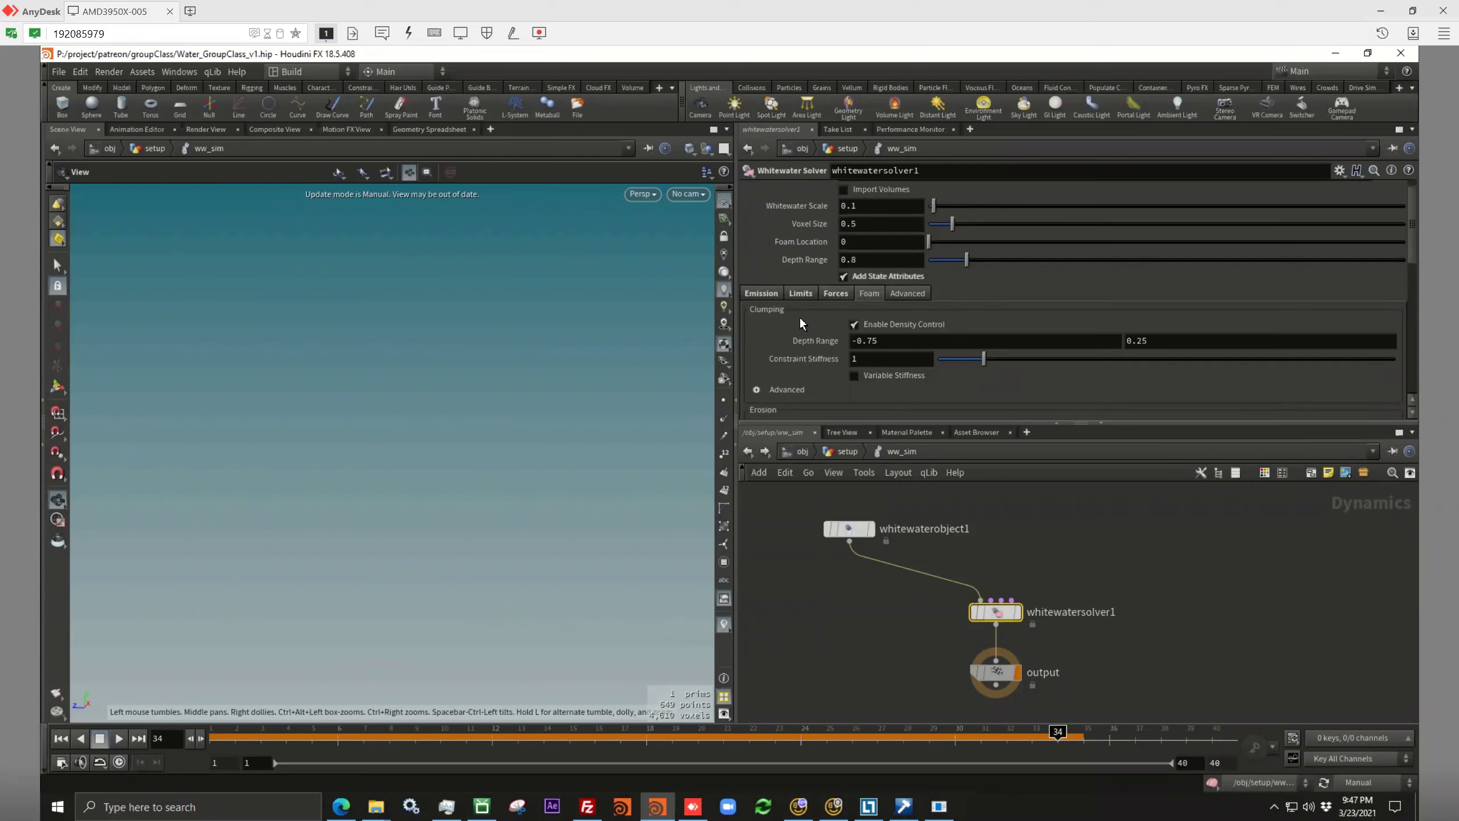
pyautogui.click(872, 325)
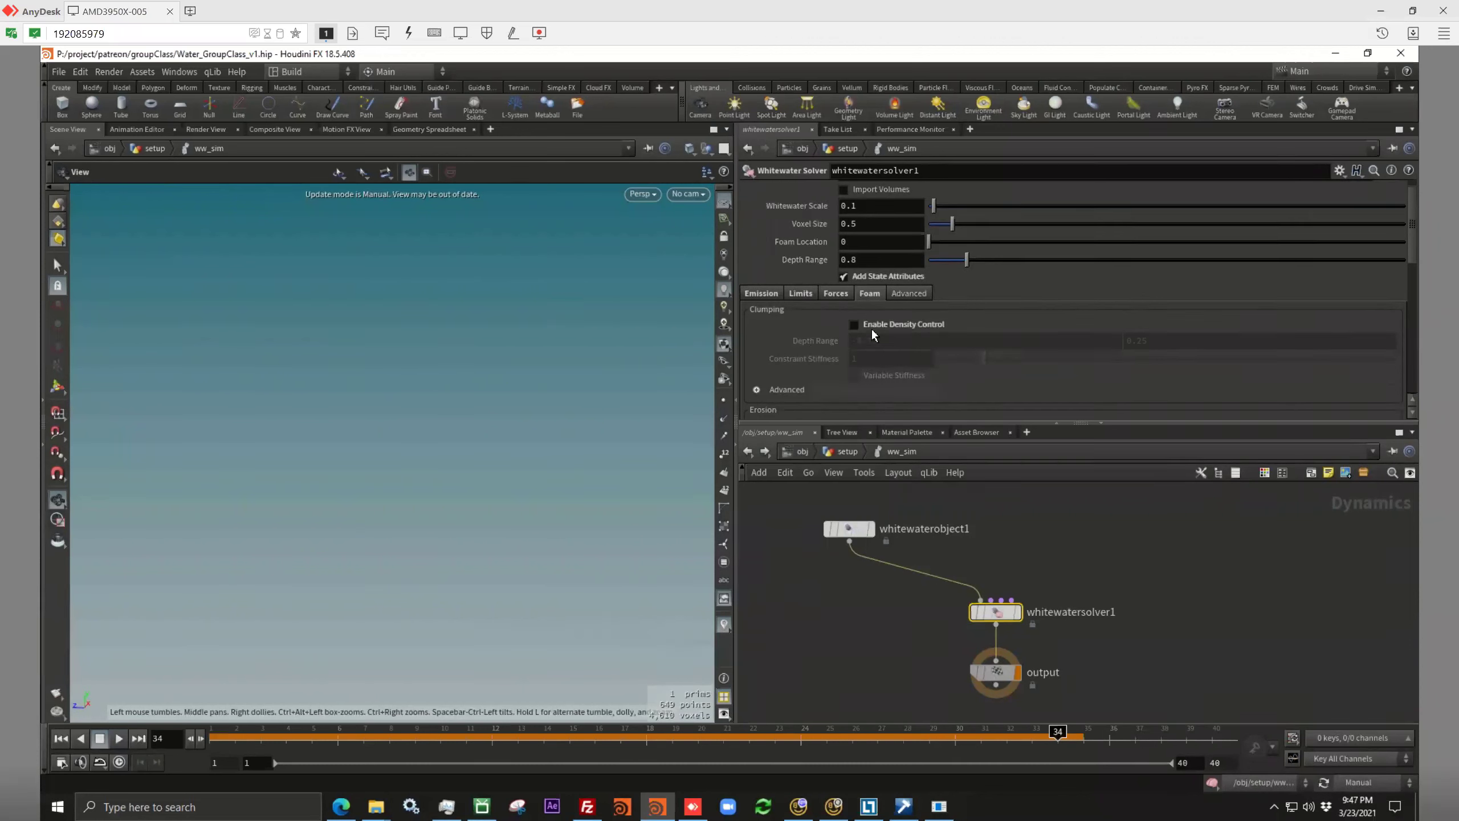
pyautogui.scroll(-3, 836, 341)
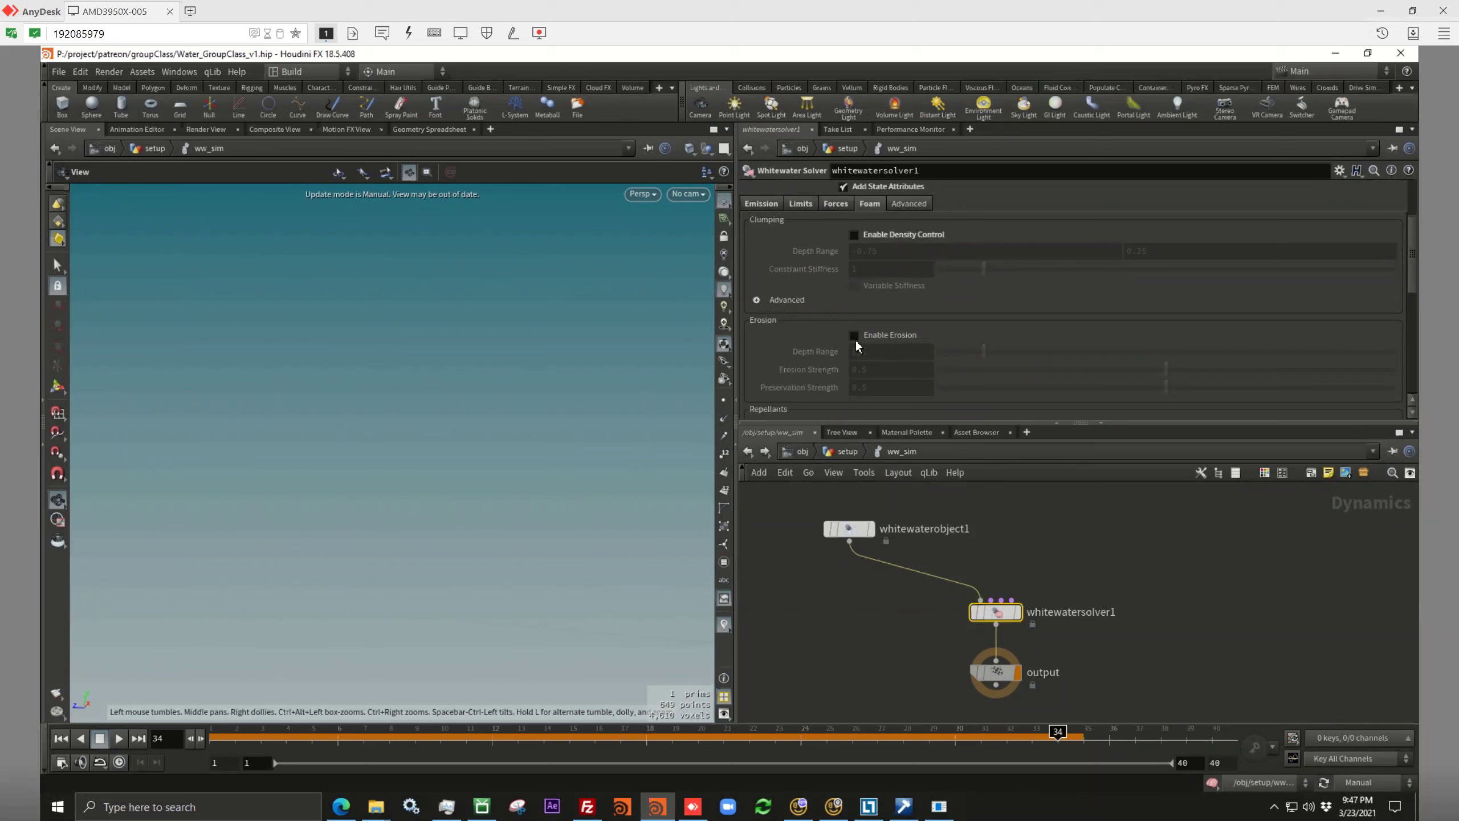
pyautogui.click(906, 335)
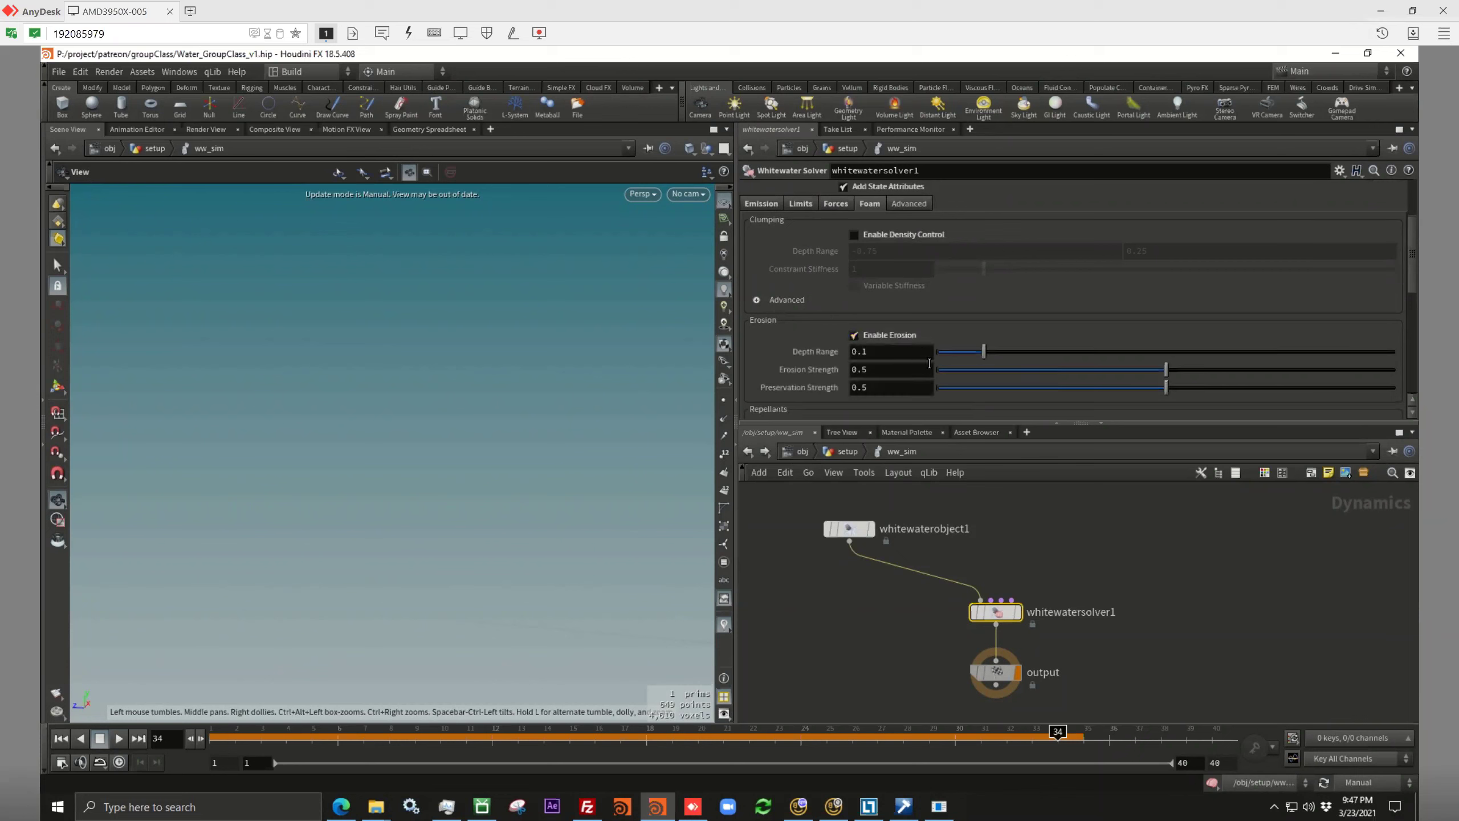
pyautogui.click(905, 338)
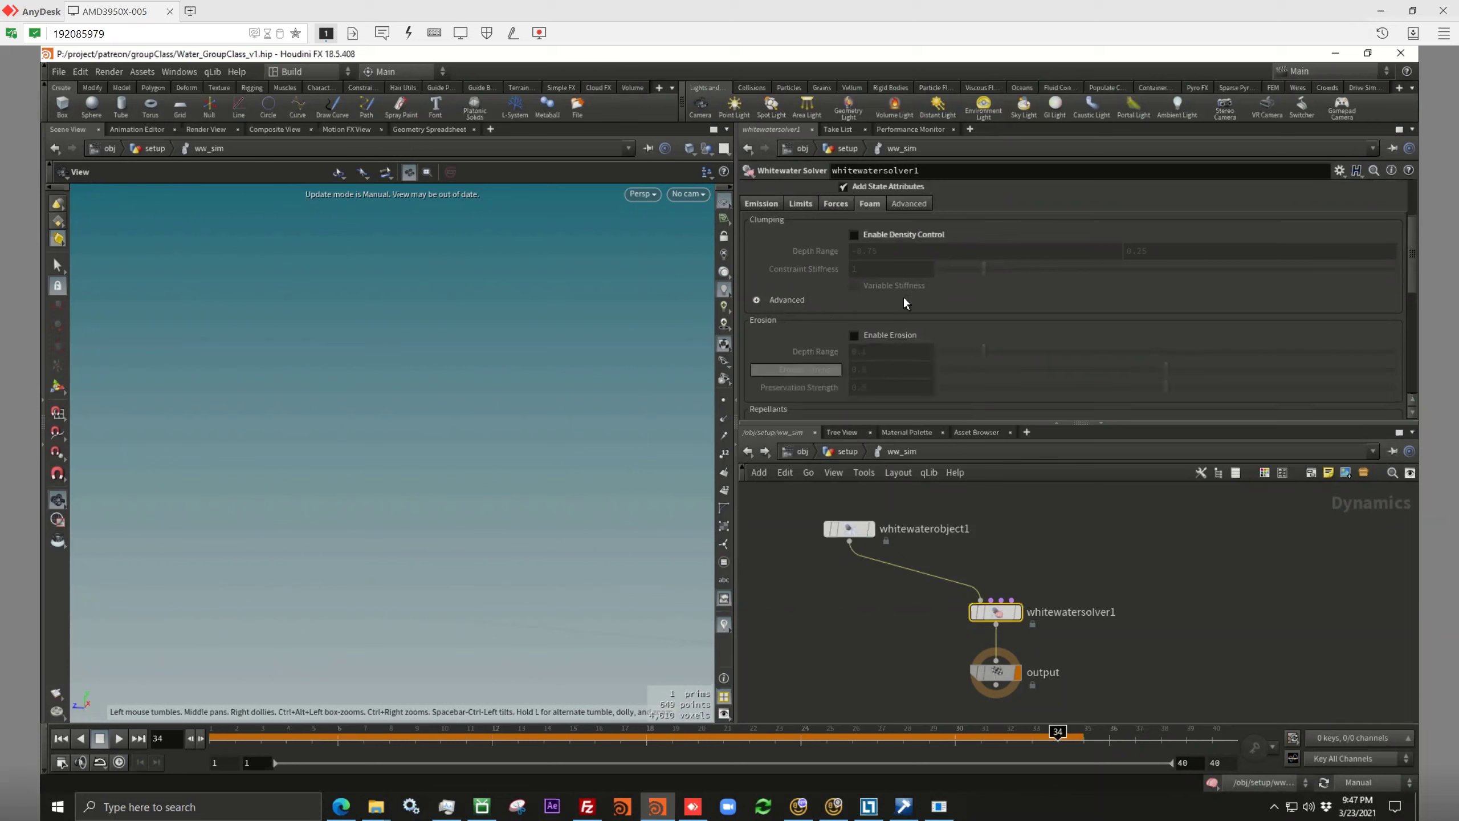
pyautogui.scroll(-2, 896, 345)
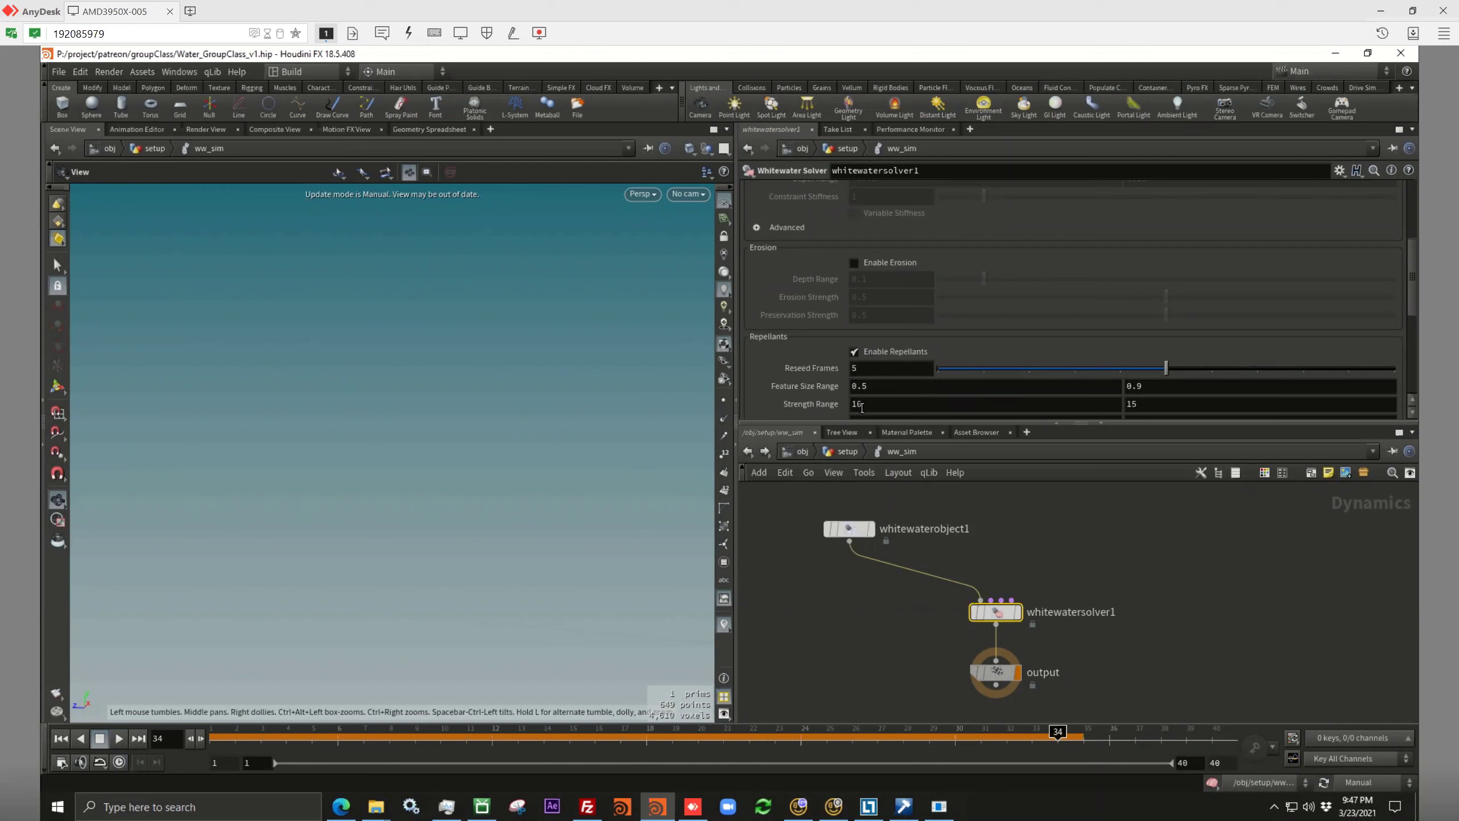
pyautogui.scroll(-2, 811, 324)
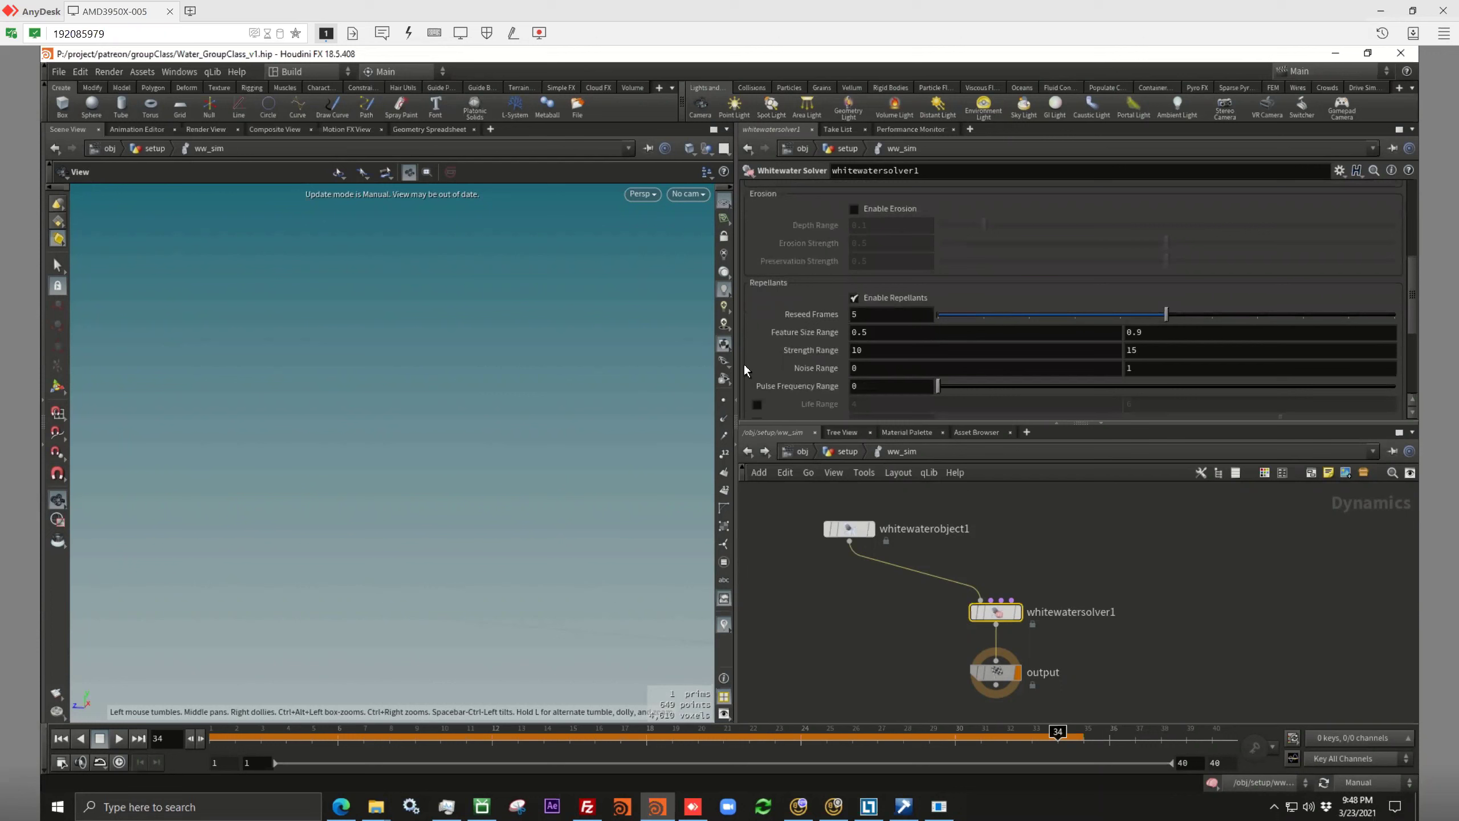
pyautogui.click(515, 805)
# - Snip the Houdini viewport and sketch a red outline over it
pyautogui.click(655, 219)
pyautogui.moveTo(136, 222); pyautogui.dragTo(653, 690)
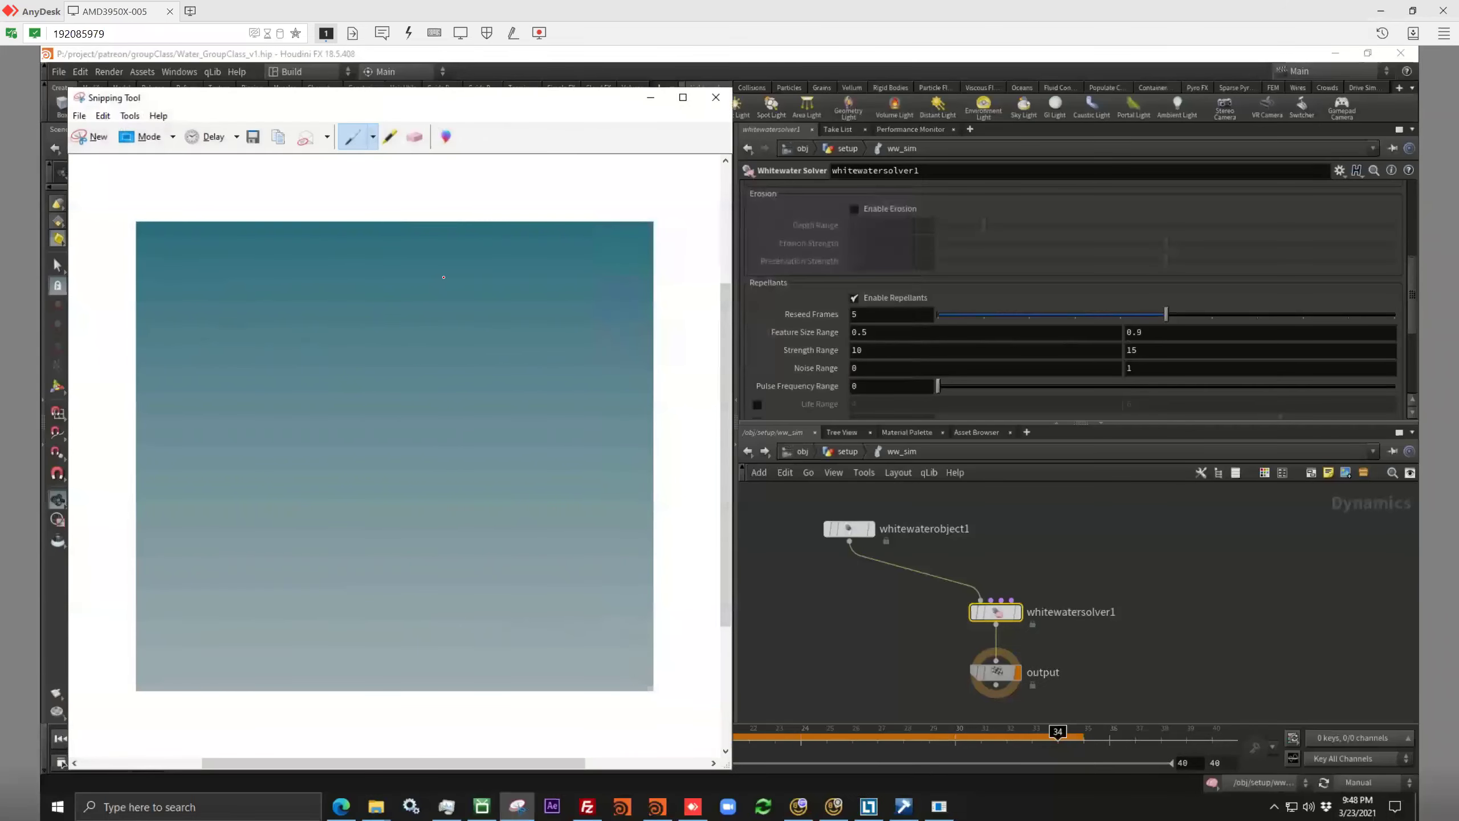
pyautogui.moveTo(432, 188); pyautogui.dragTo(480, 630)
pyautogui.moveTo(569, 587); pyautogui.dragTo(681, 525)
pyautogui.moveTo(431, 205); pyautogui.dragTo(715, 488)
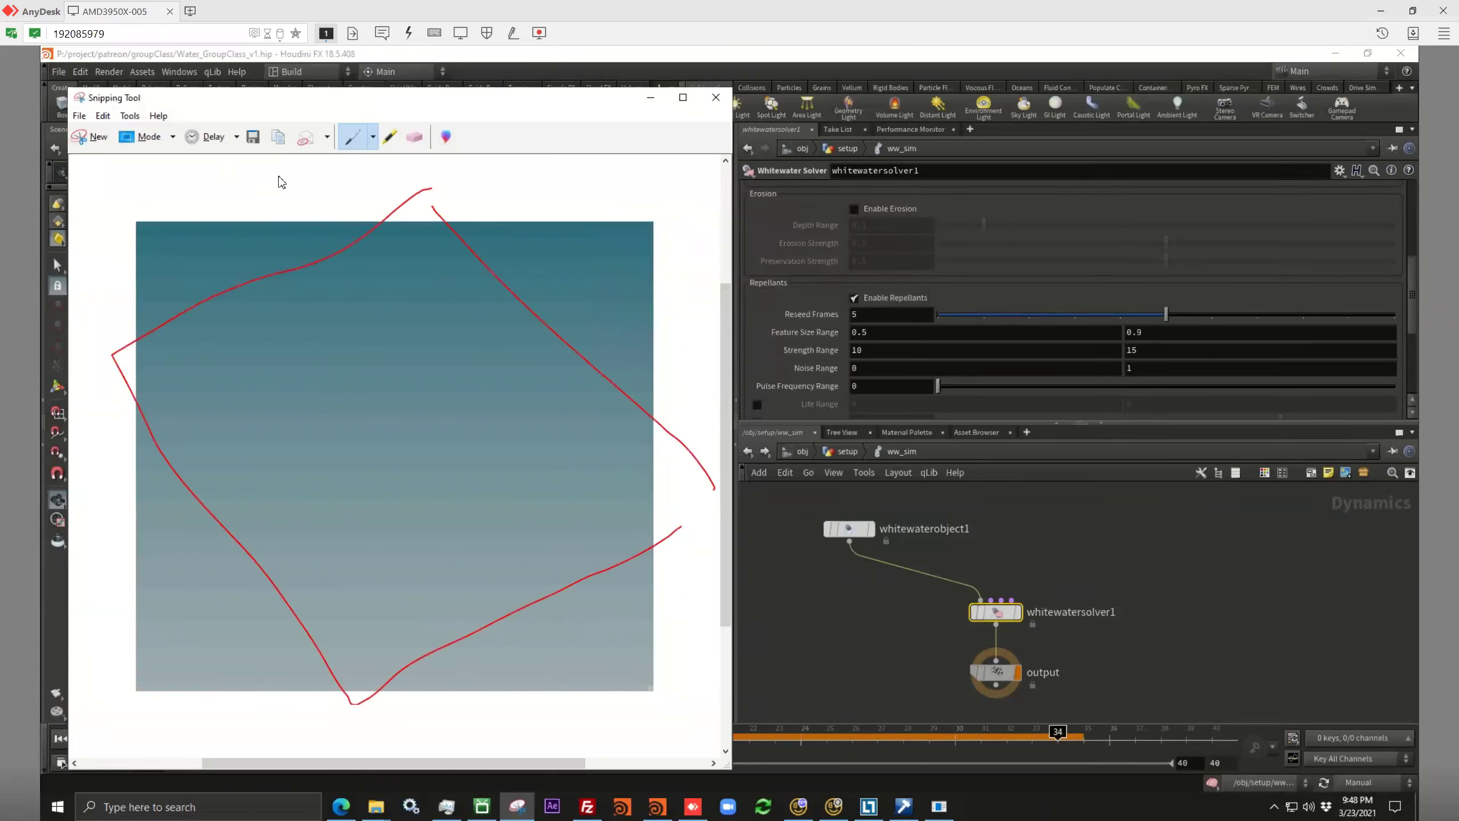
# - Draw a blue shape in the snip's upper left with the Blue pen
pyautogui.click(372, 138)
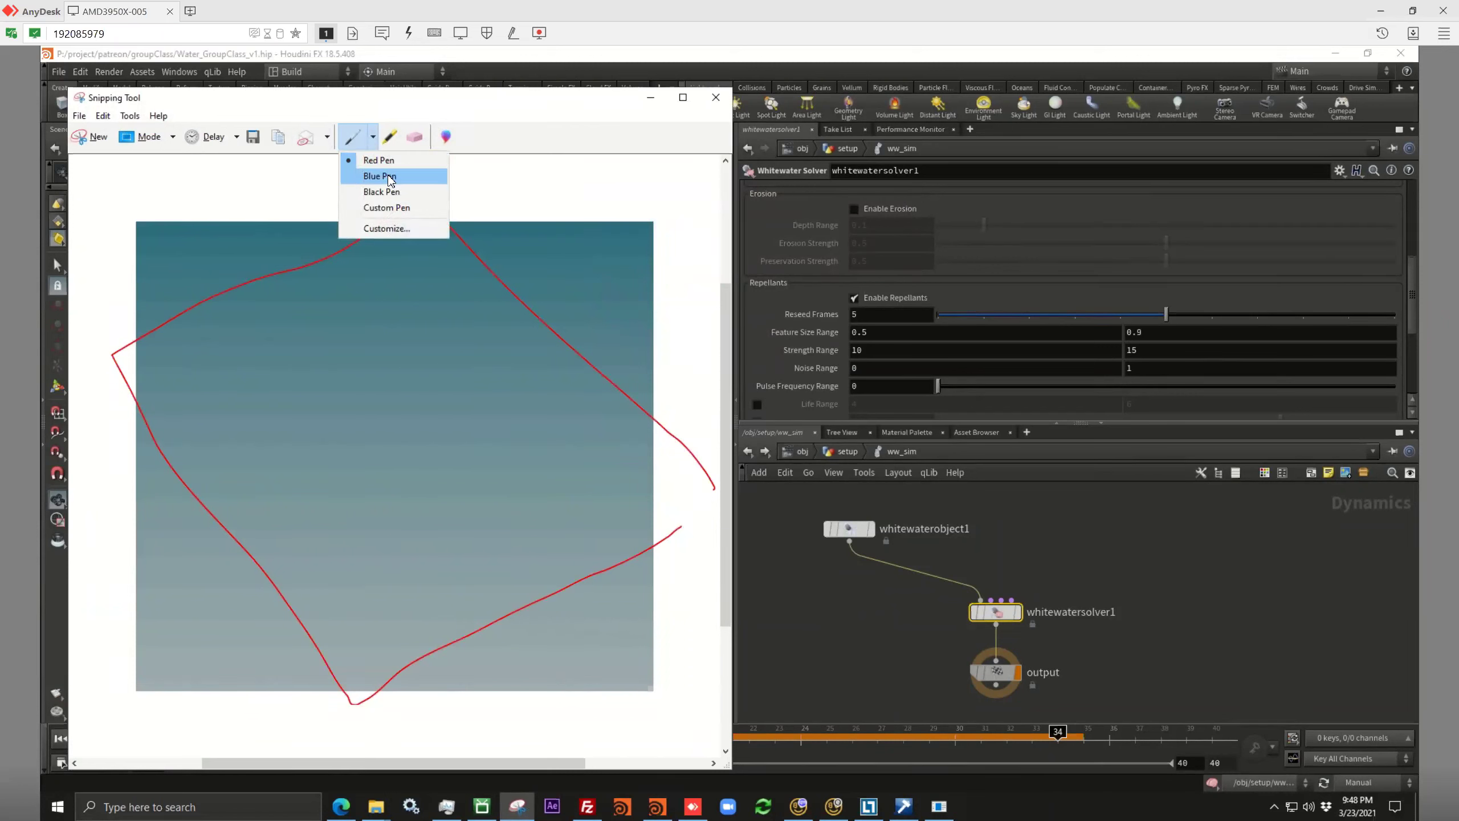
pyautogui.click(386, 177)
pyautogui.moveTo(244, 233); pyautogui.dragTo(321, 431)
pyautogui.moveTo(253, 234); pyautogui.dragTo(324, 431)
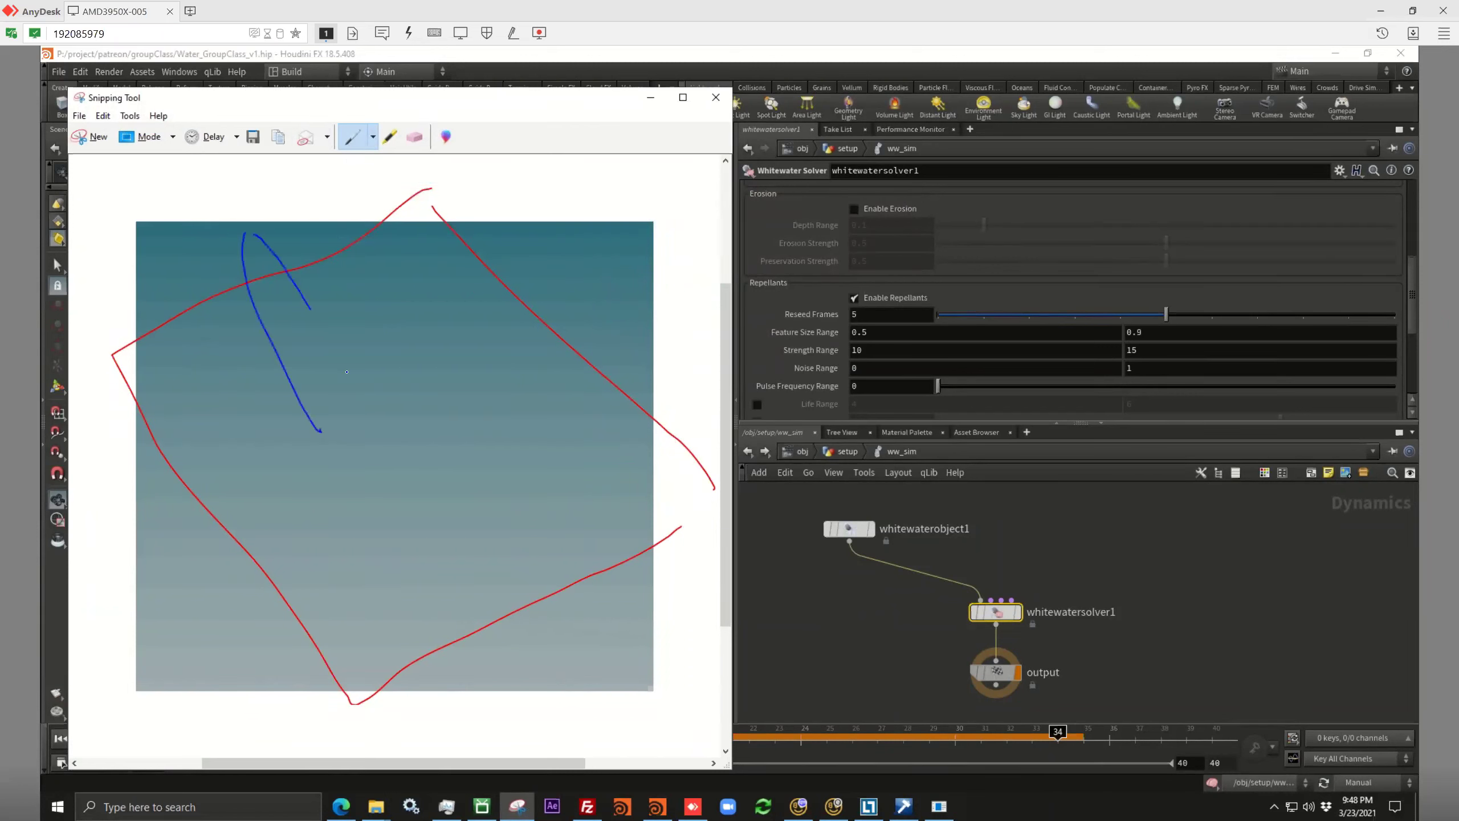
# - Add green foam-like strokes, curves and a bubble loop with the custom green pen
pyautogui.click(372, 138)
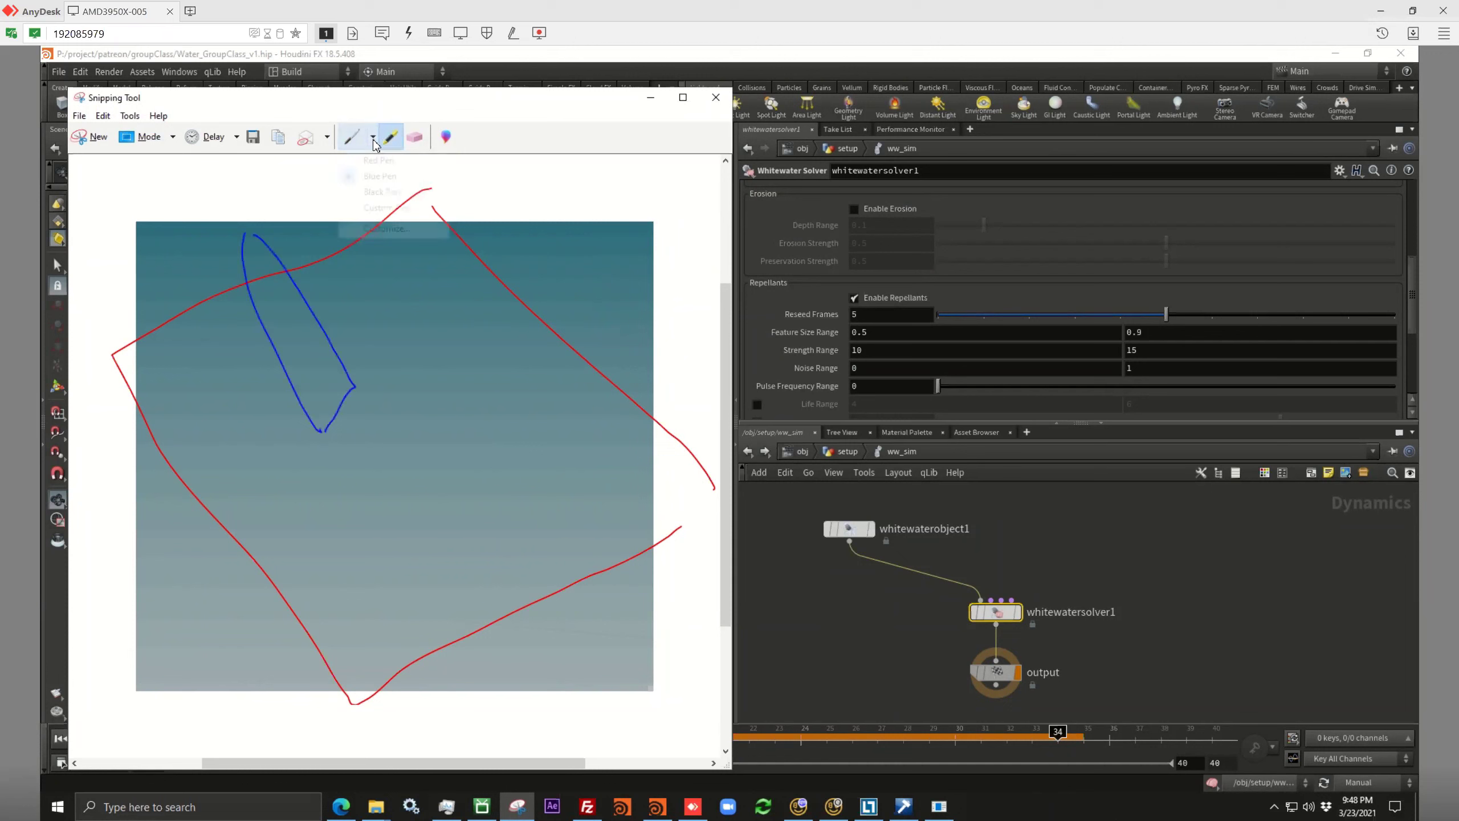
pyautogui.click(389, 208)
pyautogui.moveTo(259, 317); pyautogui.dragTo(265, 385)
pyautogui.moveTo(303, 290); pyautogui.dragTo(546, 490)
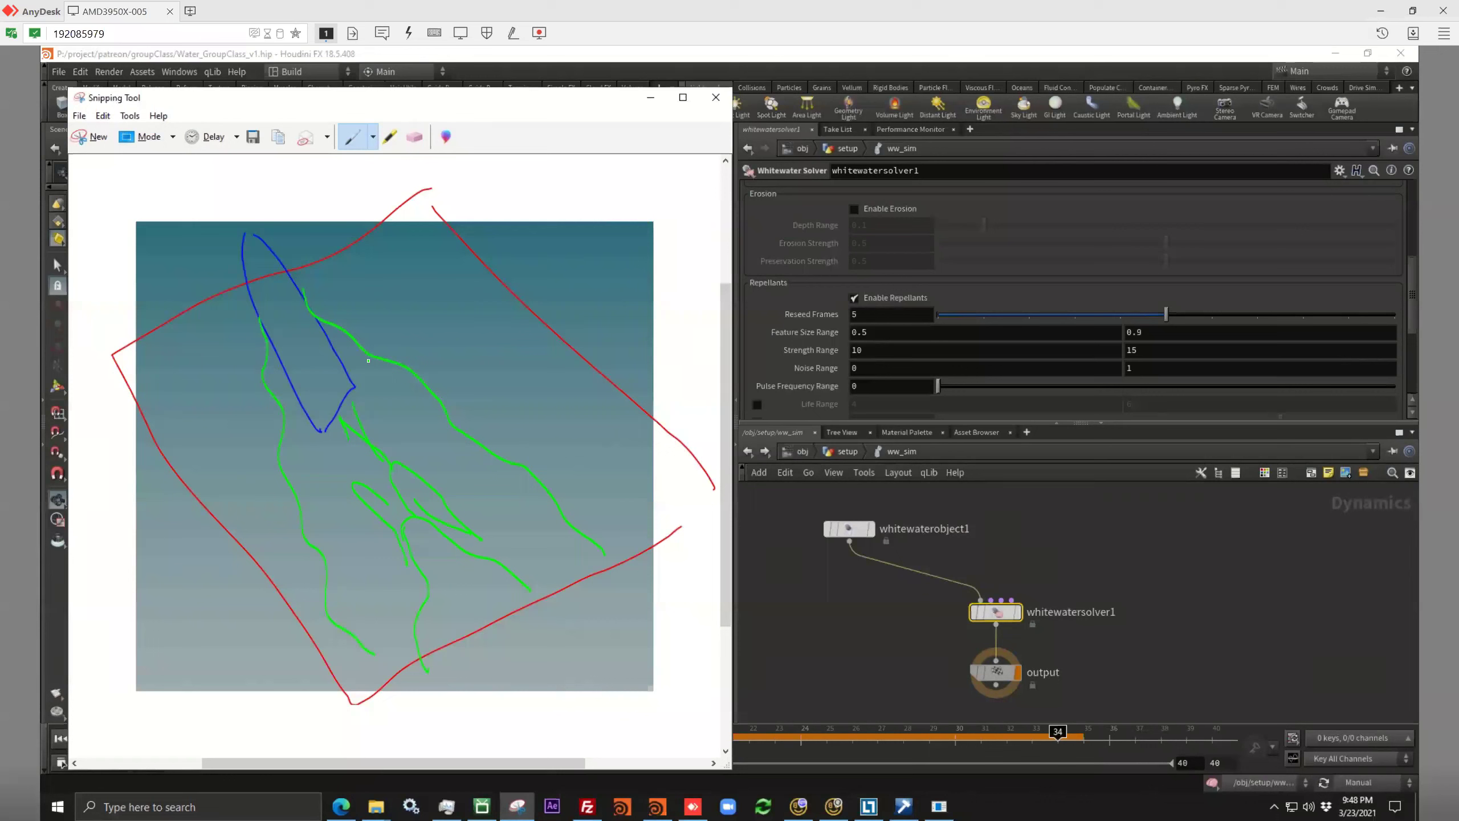
pyautogui.moveTo(379, 374); pyautogui.dragTo(393, 410)
pyautogui.moveTo(472, 505); pyautogui.dragTo(492, 482)
pyautogui.moveTo(1409, 290); pyautogui.dragTo(1414, 330)
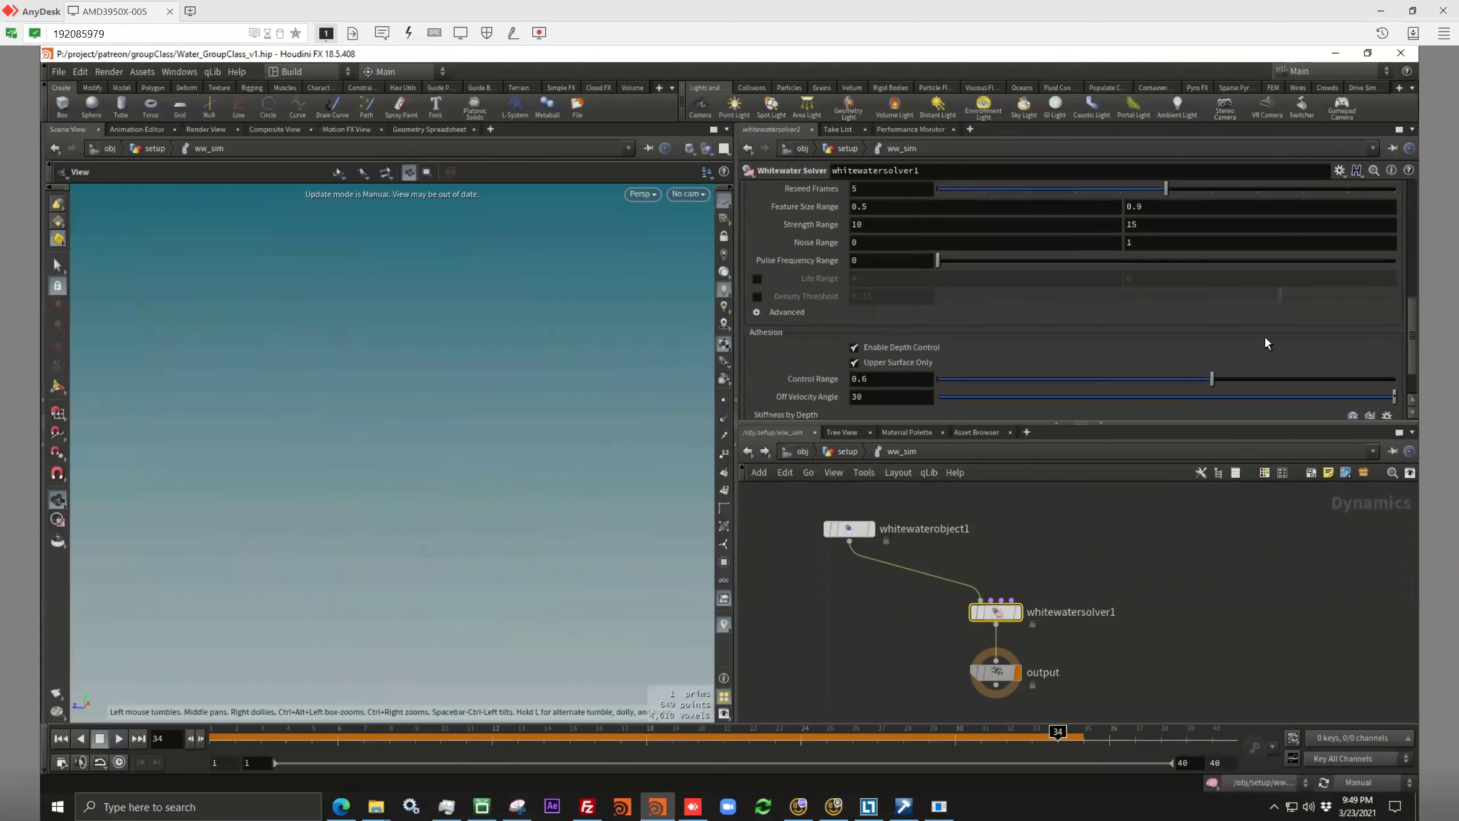
# - Expand the Advanced repellant options and briefly bring the annotated snip forward
pyautogui.click(756, 297)
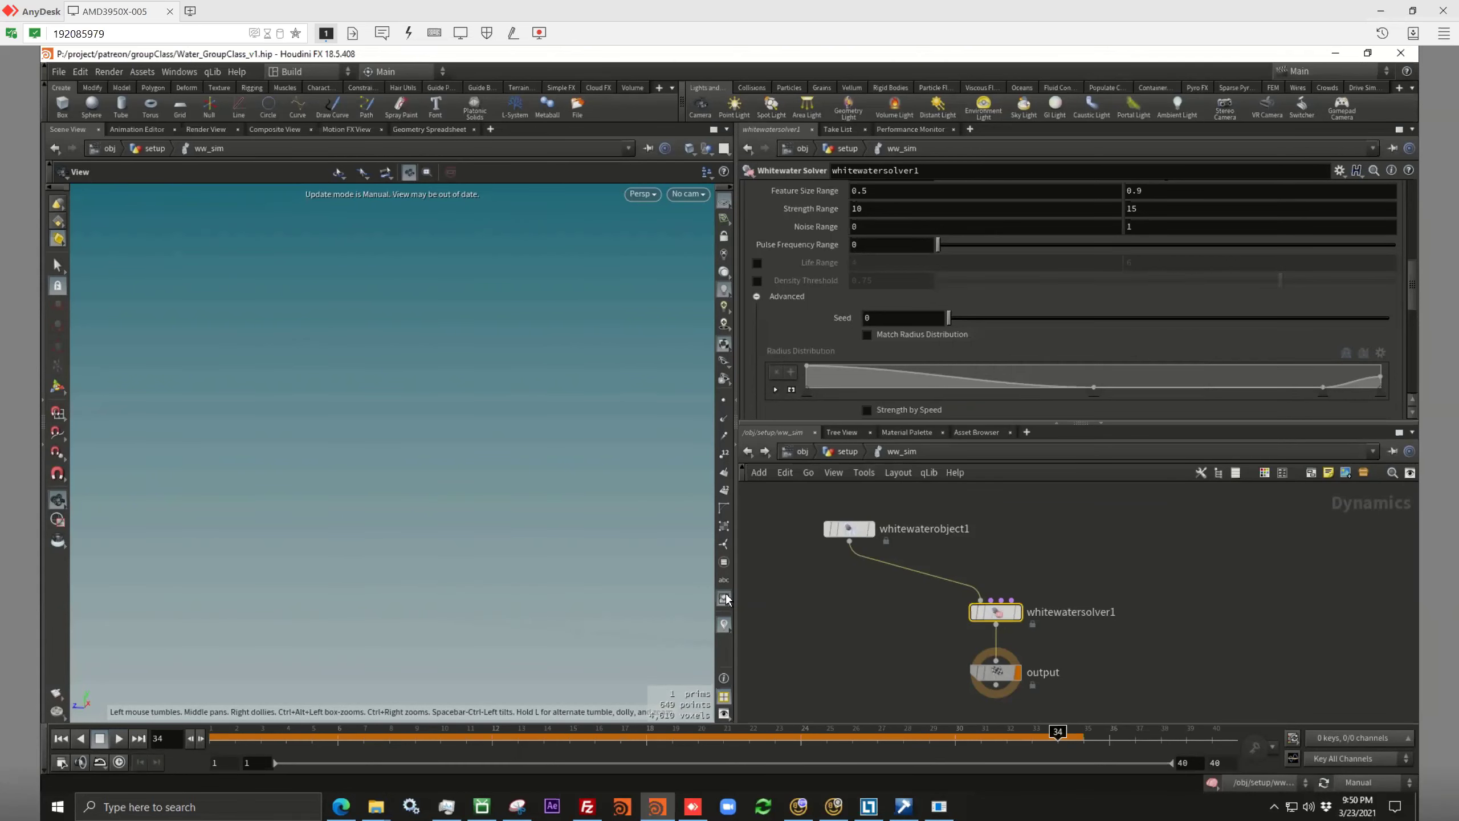
pyautogui.click(517, 806)
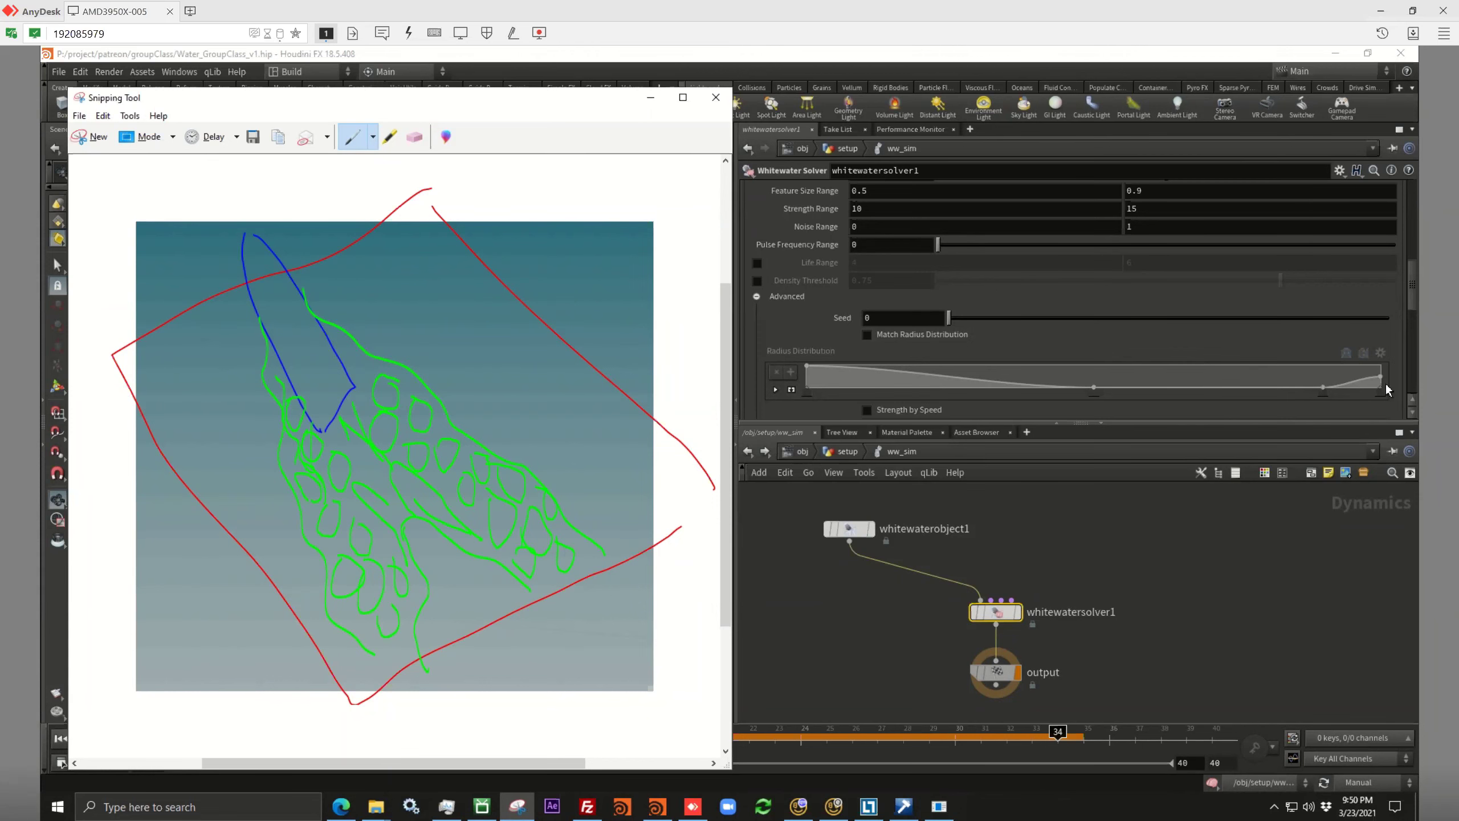
pyautogui.moveTo(1409, 278); pyautogui.dragTo(1377, 232)
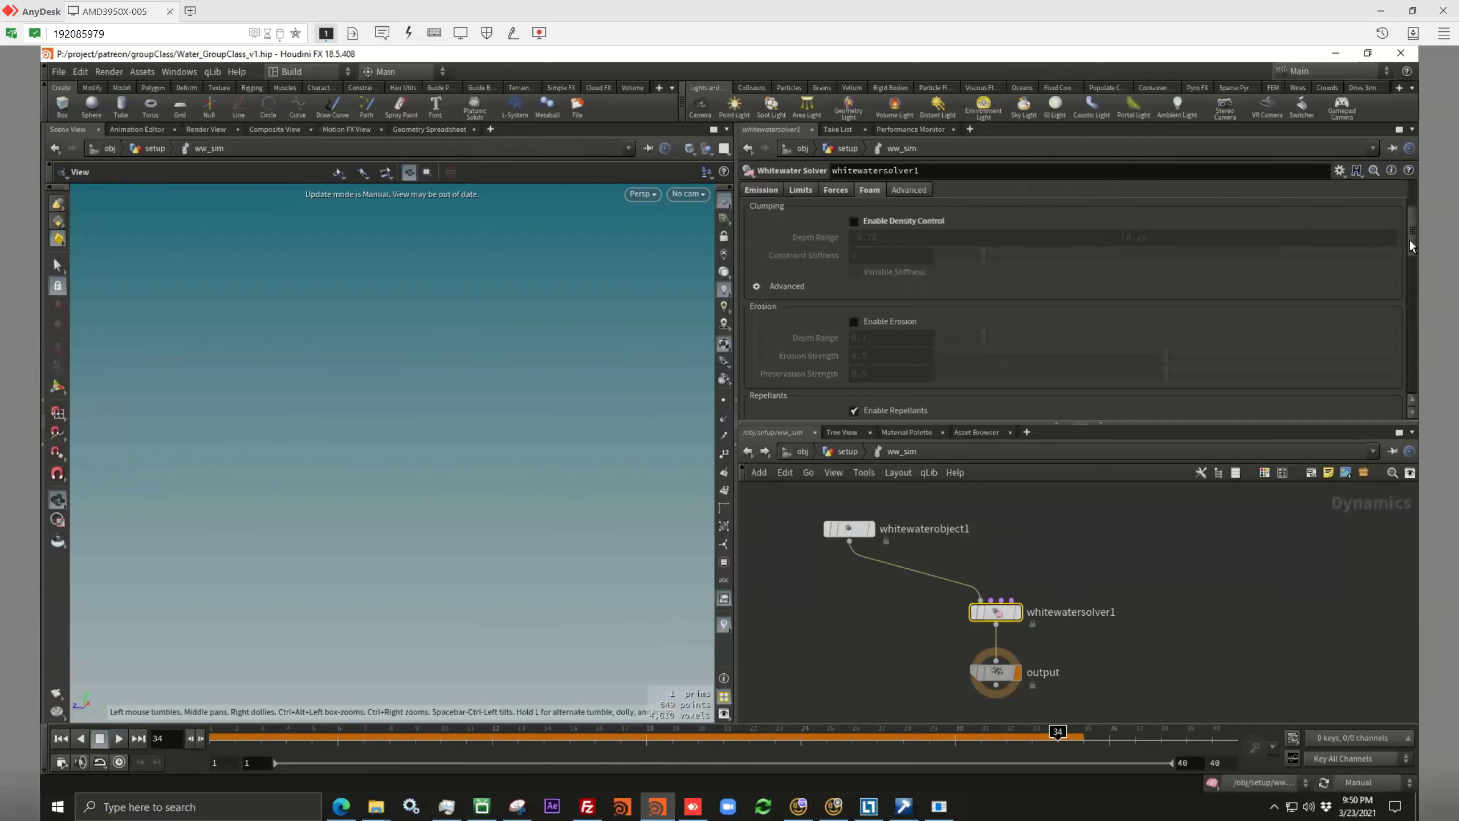
# - Enable Match Radius Distribution and Strength by Speed for the foam repellants
pyautogui.moveTo(1411, 246); pyautogui.dragTo(1408, 313)
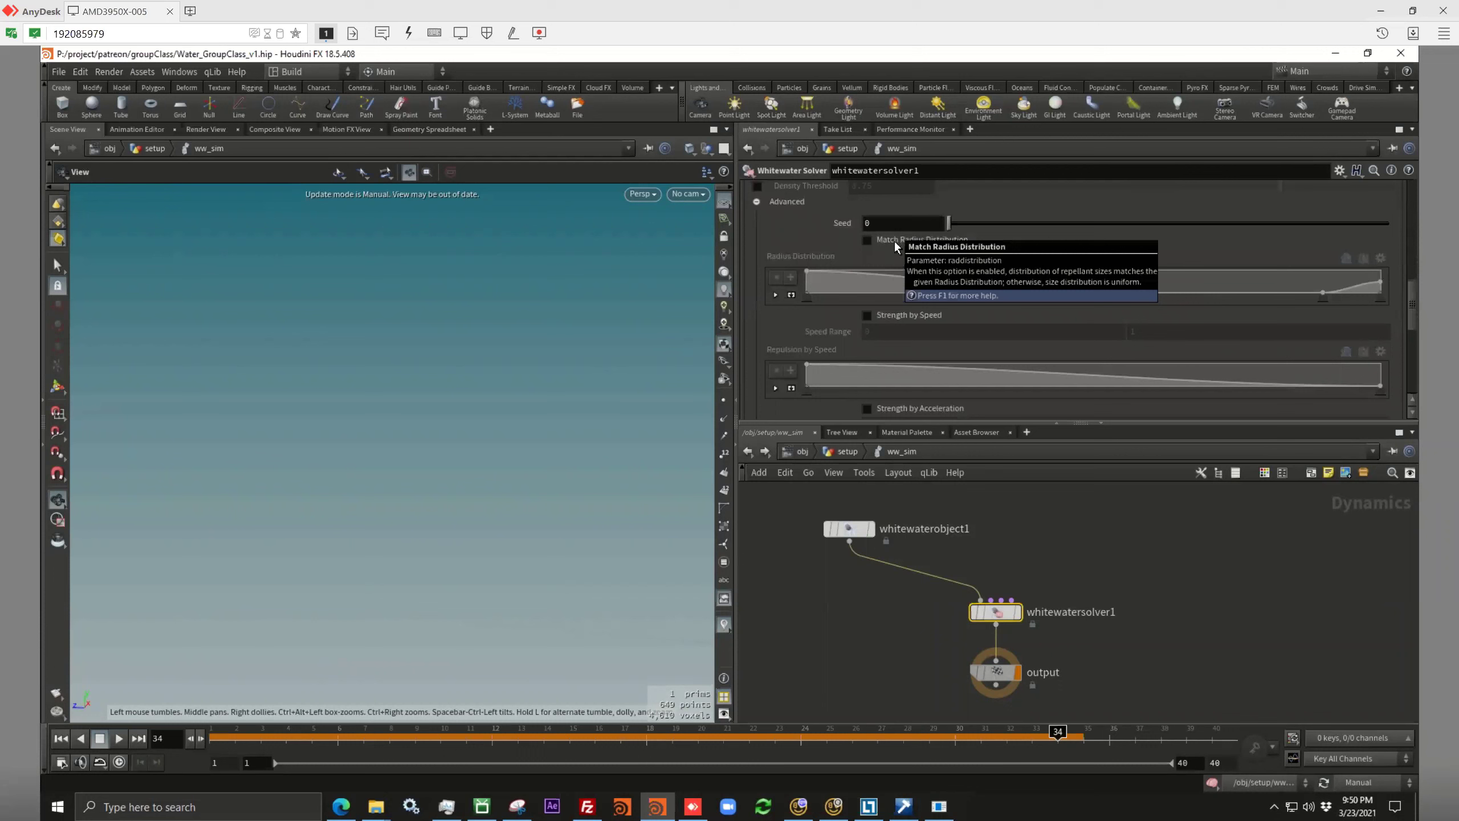
pyautogui.click(894, 241)
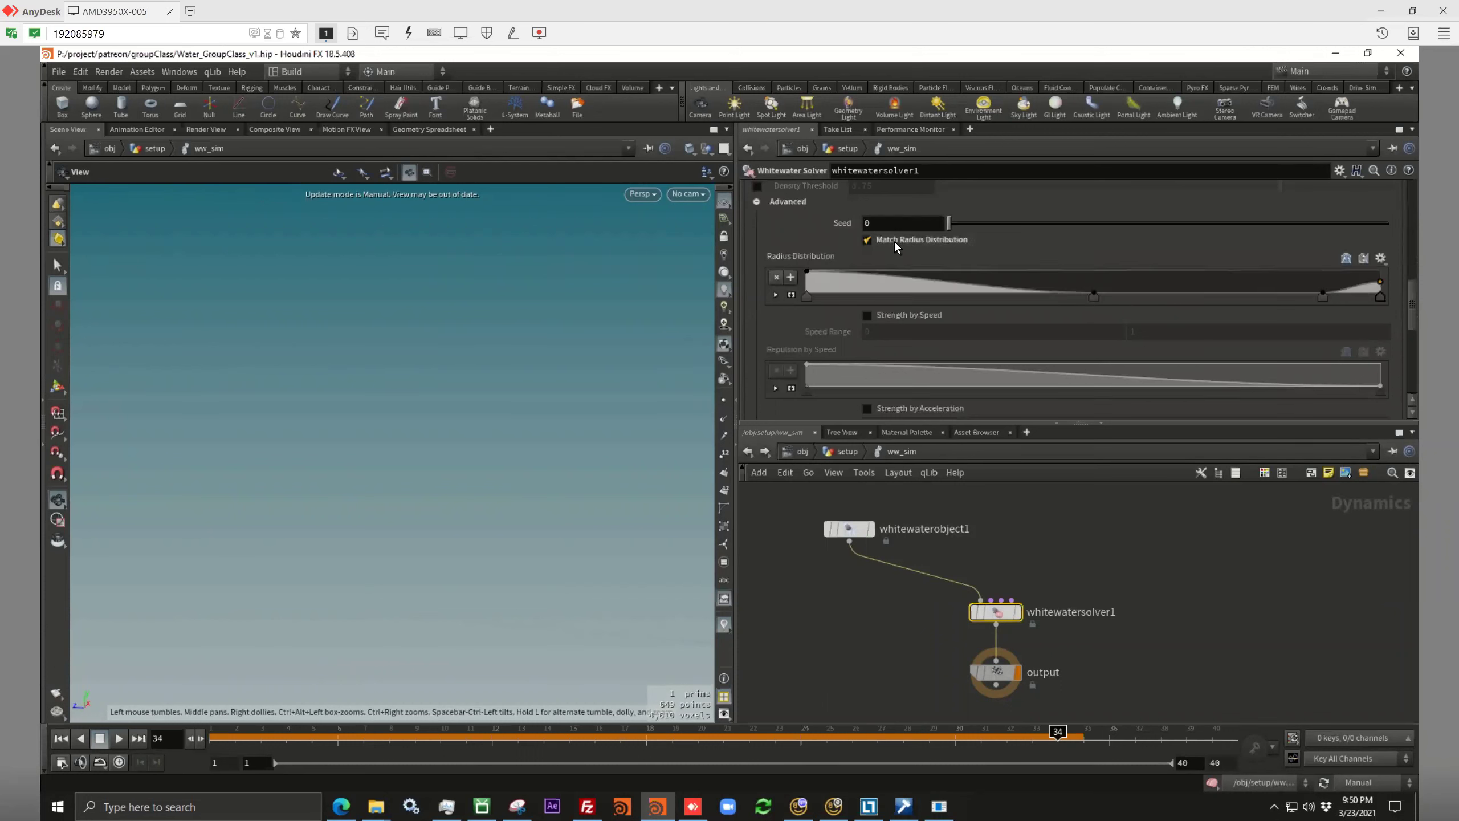
pyautogui.click(916, 315)
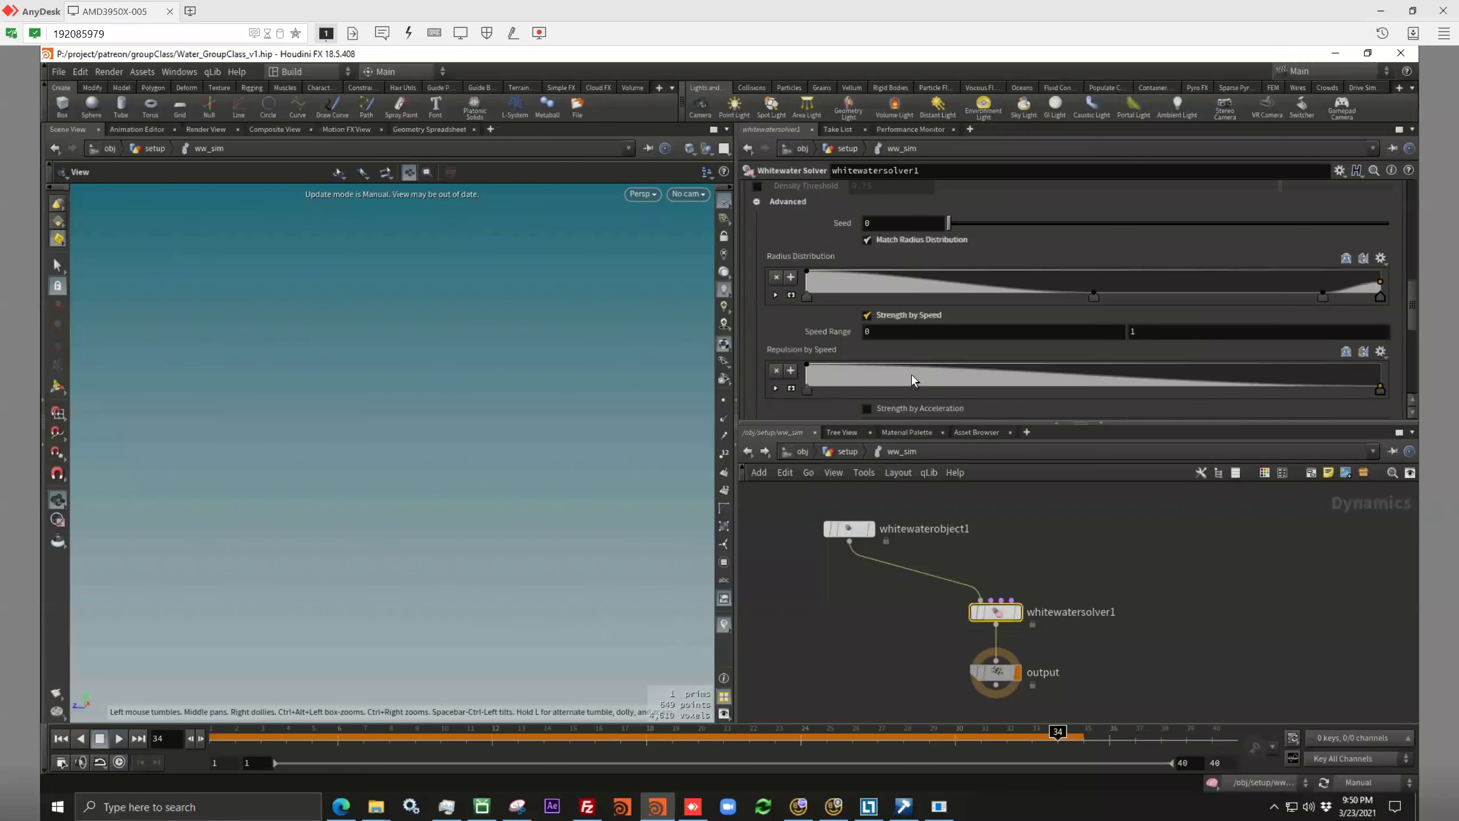
pyautogui.scroll(-2, 1398, 317)
pyautogui.scroll(-3, 1404, 336)
pyautogui.scroll(-3, 1400, 350)
pyautogui.scroll(-3, 1396, 360)
pyautogui.scroll(3, 1397, 379)
pyautogui.scroll(3, 1377, 237)
pyautogui.scroll(3, 1377, 208)
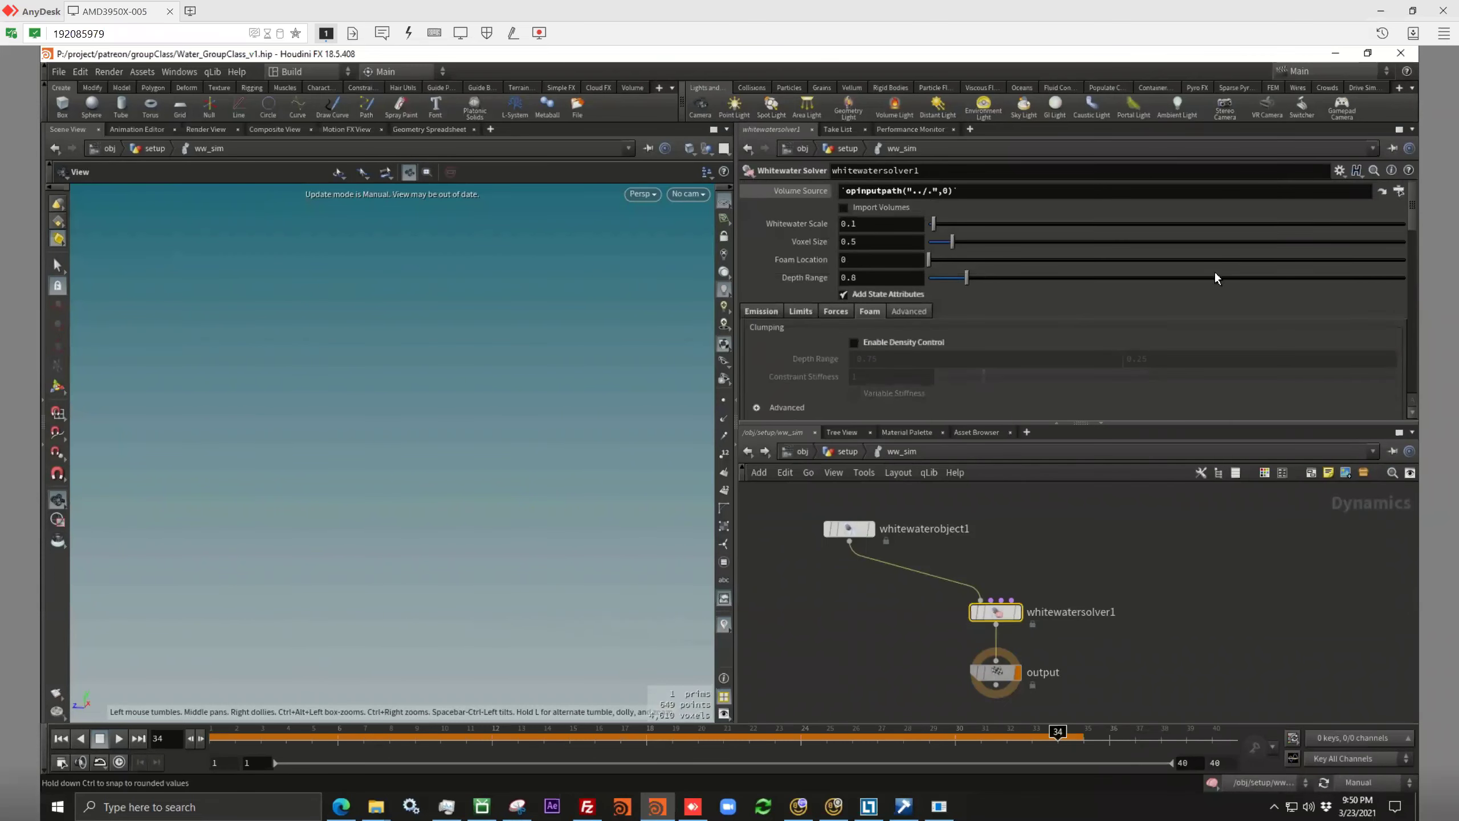
# - Review the solver's Advanced settings, place whitewaterobject1 above the solver, and return to setup
pyautogui.click(908, 311)
pyautogui.scroll(-1, 769, 368)
pyautogui.scroll(1, 767, 367)
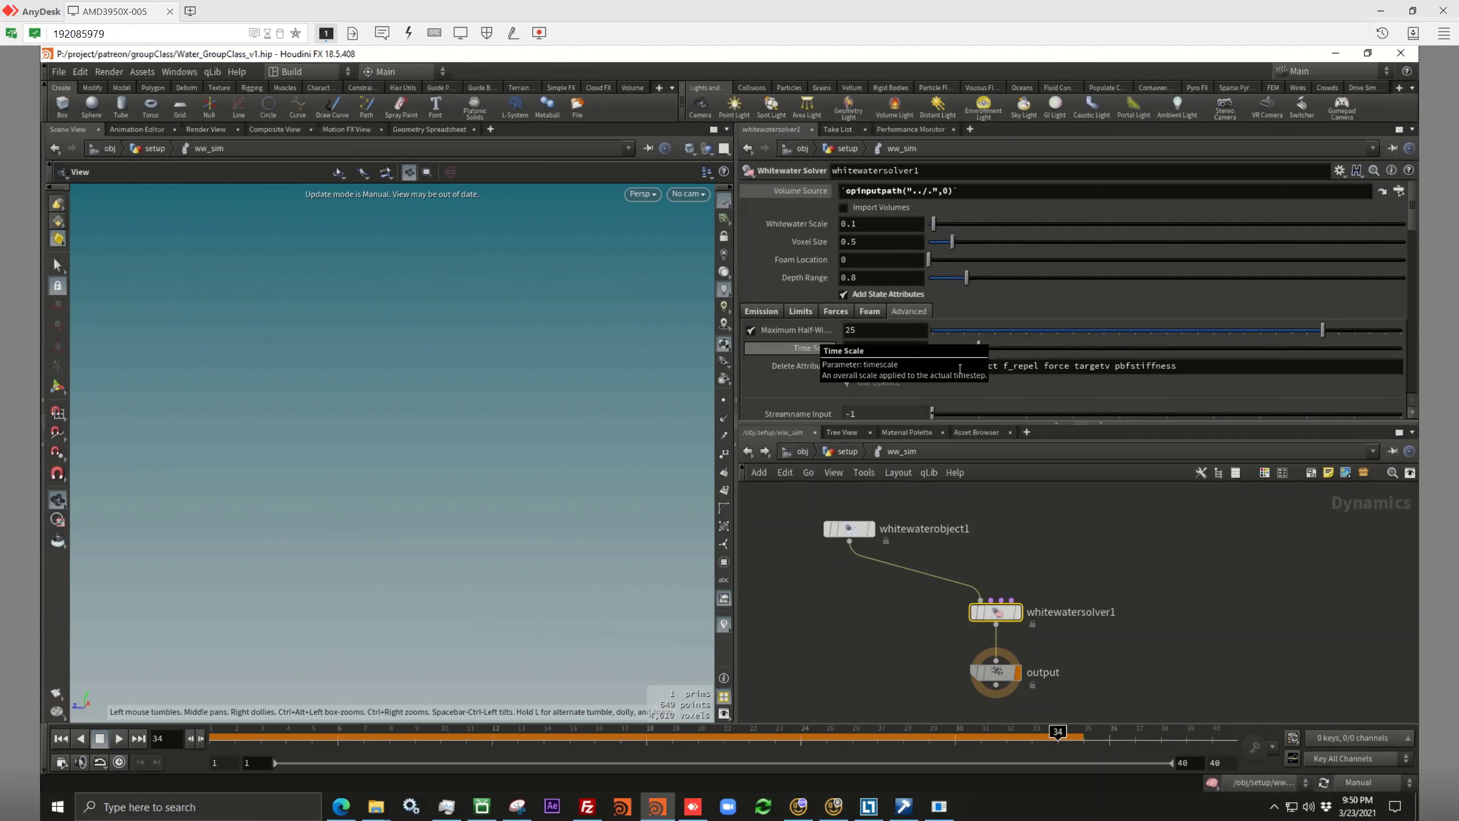
pyautogui.moveTo(858, 529); pyautogui.dragTo(1003, 550)
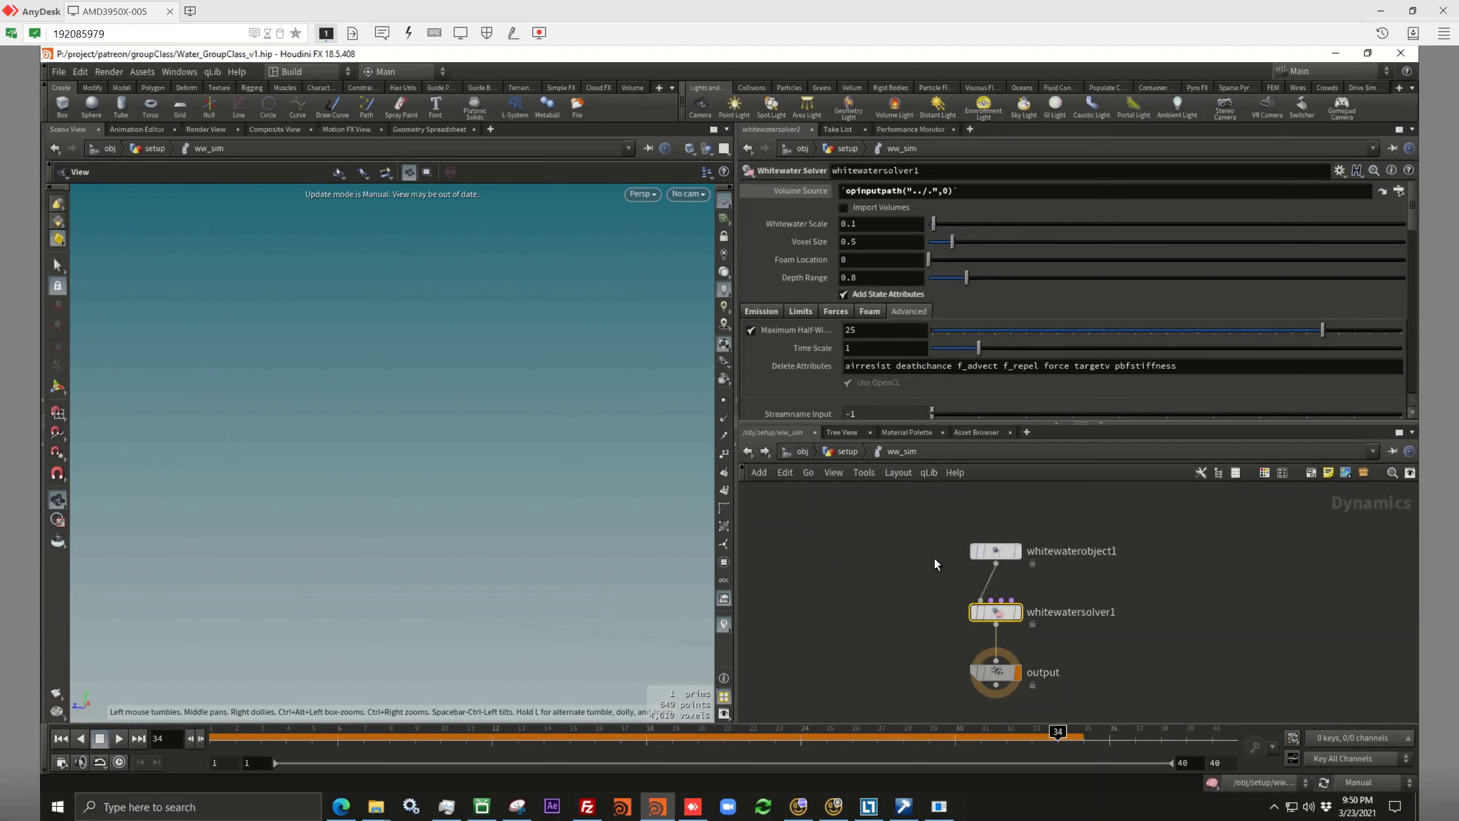
pyautogui.press('u')
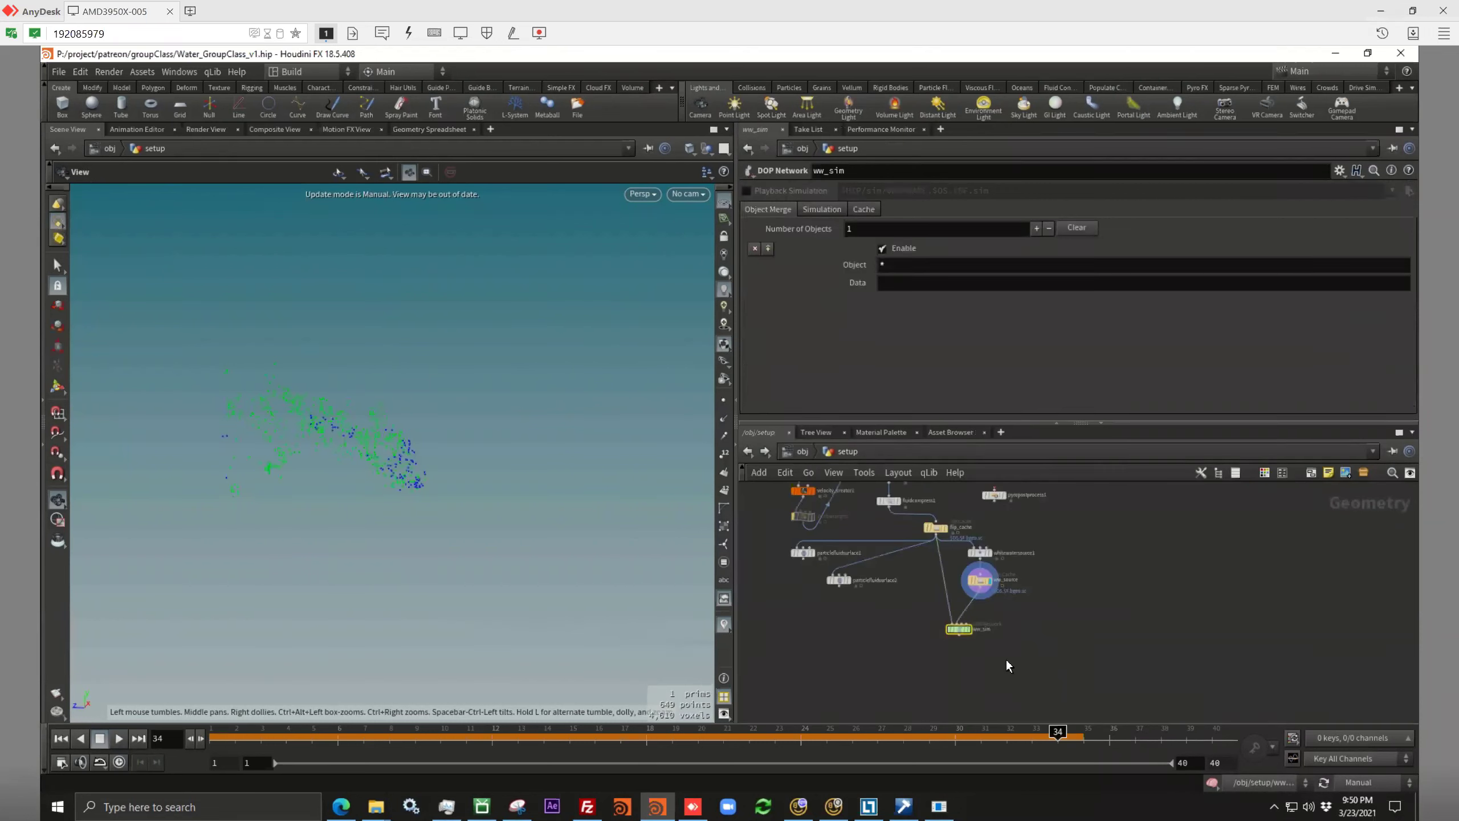
# - Add a Null named ww_simulation below ww_sim
pyautogui.click(958, 636)
pyautogui.click(962, 671)
pyautogui.write('null')
pyautogui.press('Return')
pyautogui.click(963, 671)
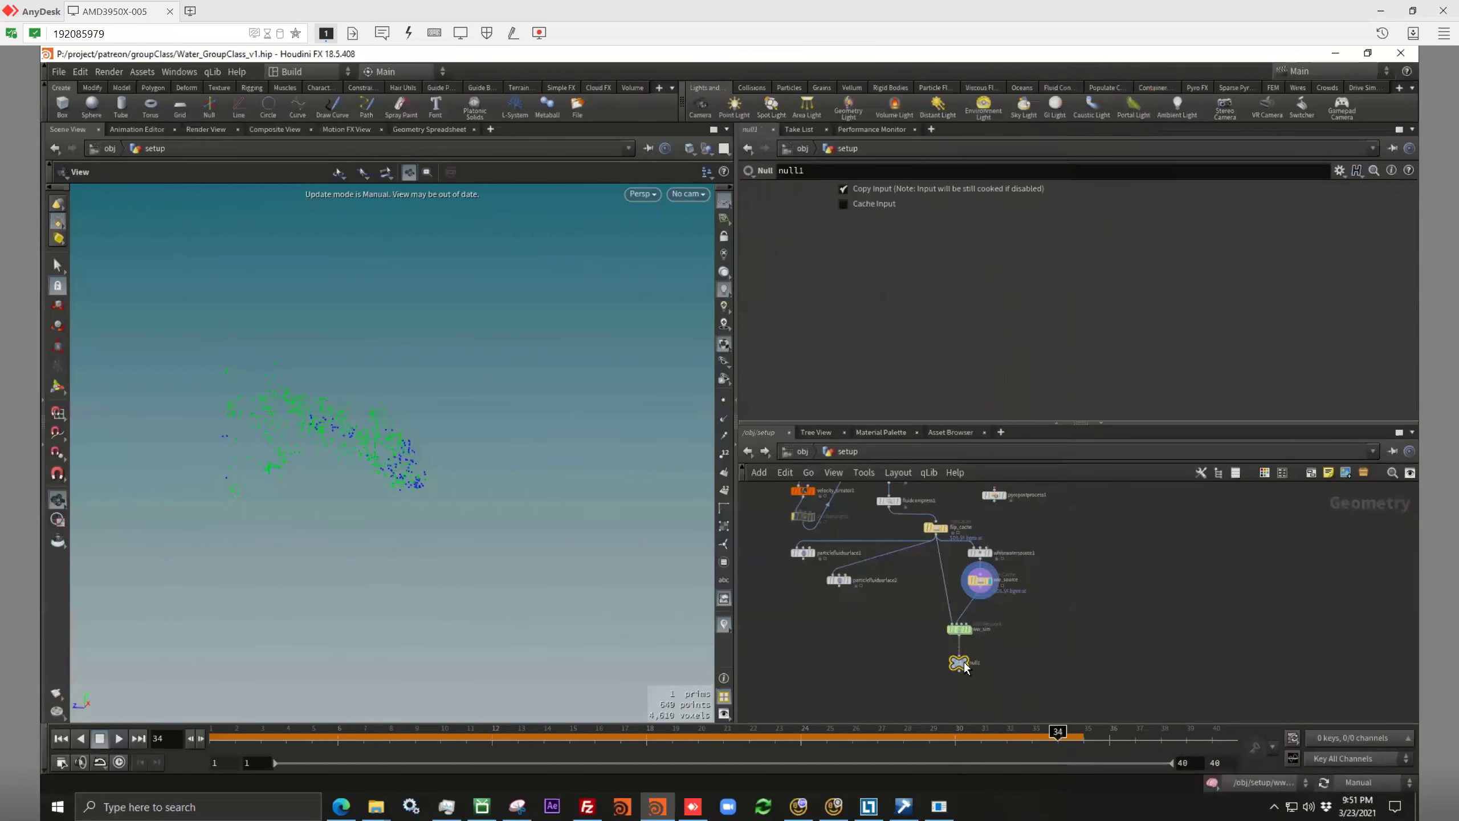
pyautogui.scroll(4, 968, 664)
pyautogui.doubleClick(983, 673)
pyautogui.hotkey('ctrl', 'a')
pyautogui.write('ww_simulation')
pyautogui.press('Return')
pyautogui.hotkey('ctrl', 'c')
# - Add a File Cache named ww_cache below it and save the simulation to disk
pyautogui.moveTo(1025, 675); pyautogui.dragTo(978, 614, button='middle')
pyautogui.press('Tab')
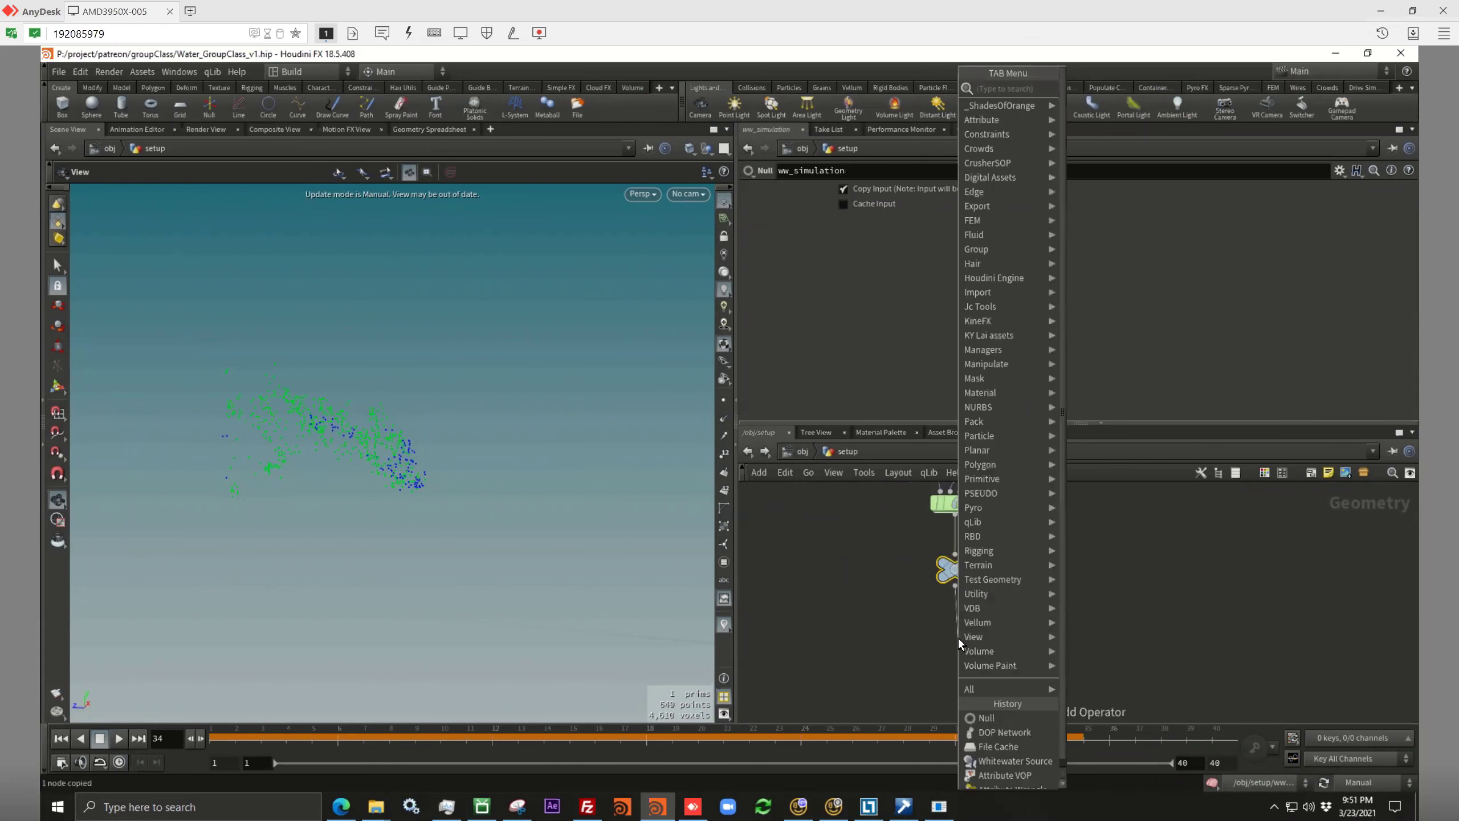
pyautogui.click(1126, 104)
pyautogui.doubleClick(1022, 636)
pyautogui.write('ww_cache')
pyautogui.press('Return')
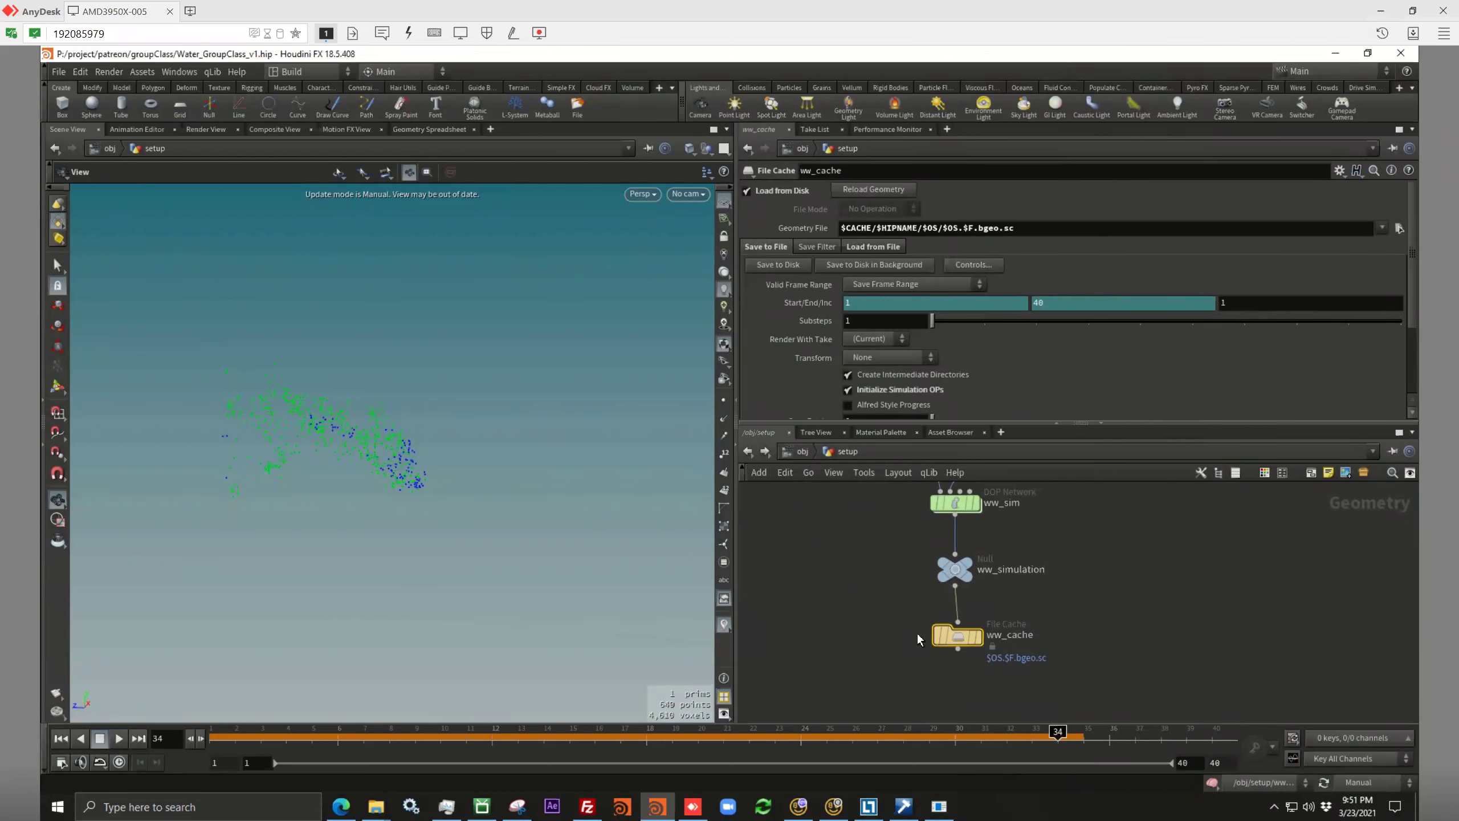
pyautogui.click(784, 264)
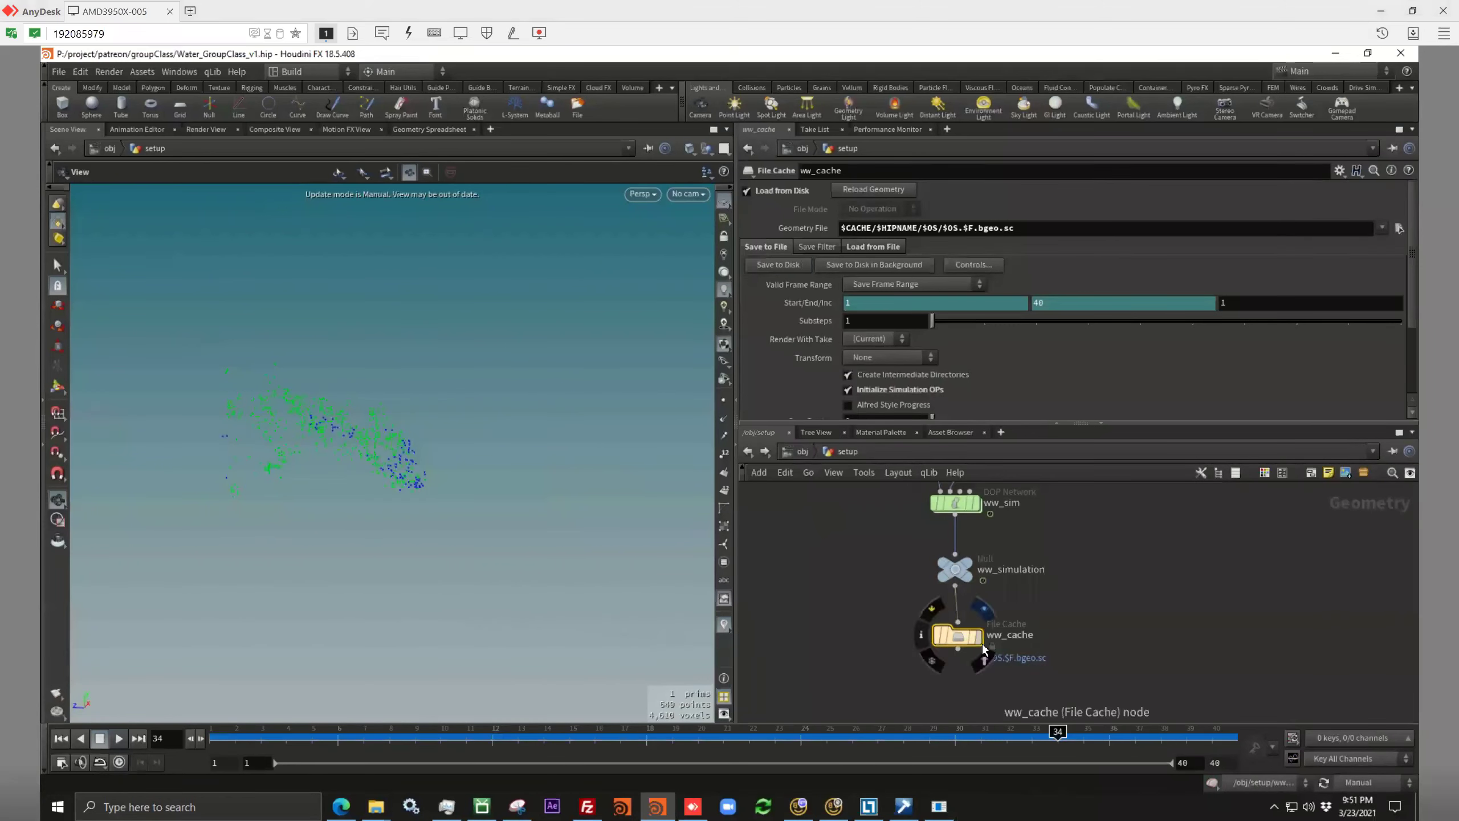
# - Scrub the timeline through the cached frames and return to the first frame
pyautogui.click(364, 738)
pyautogui.moveTo(385, 741)
pyautogui.mouseDown()
pyautogui.moveTo(1155, 745)
pyautogui.moveTo(218, 742)
pyautogui.moveTo(440, 741)
pyautogui.mouseUp()
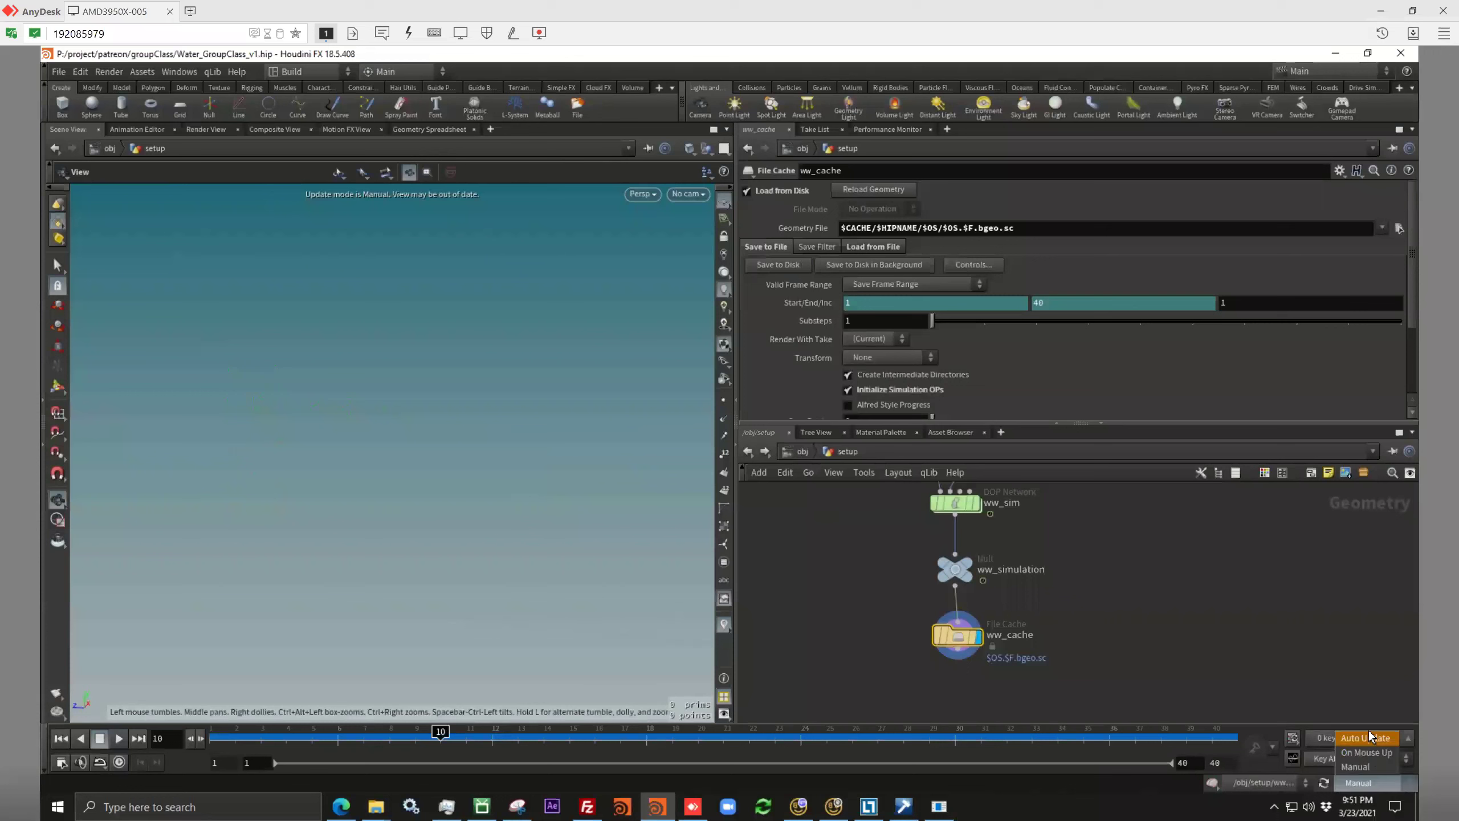
pyautogui.moveTo(440, 738)
pyautogui.mouseDown()
pyautogui.moveTo(416, 738)
pyautogui.moveTo(647, 739)
pyautogui.moveTo(312, 738)
pyautogui.mouseUp()
pyautogui.moveTo(215, 755); pyautogui.dragTo(211, 748)
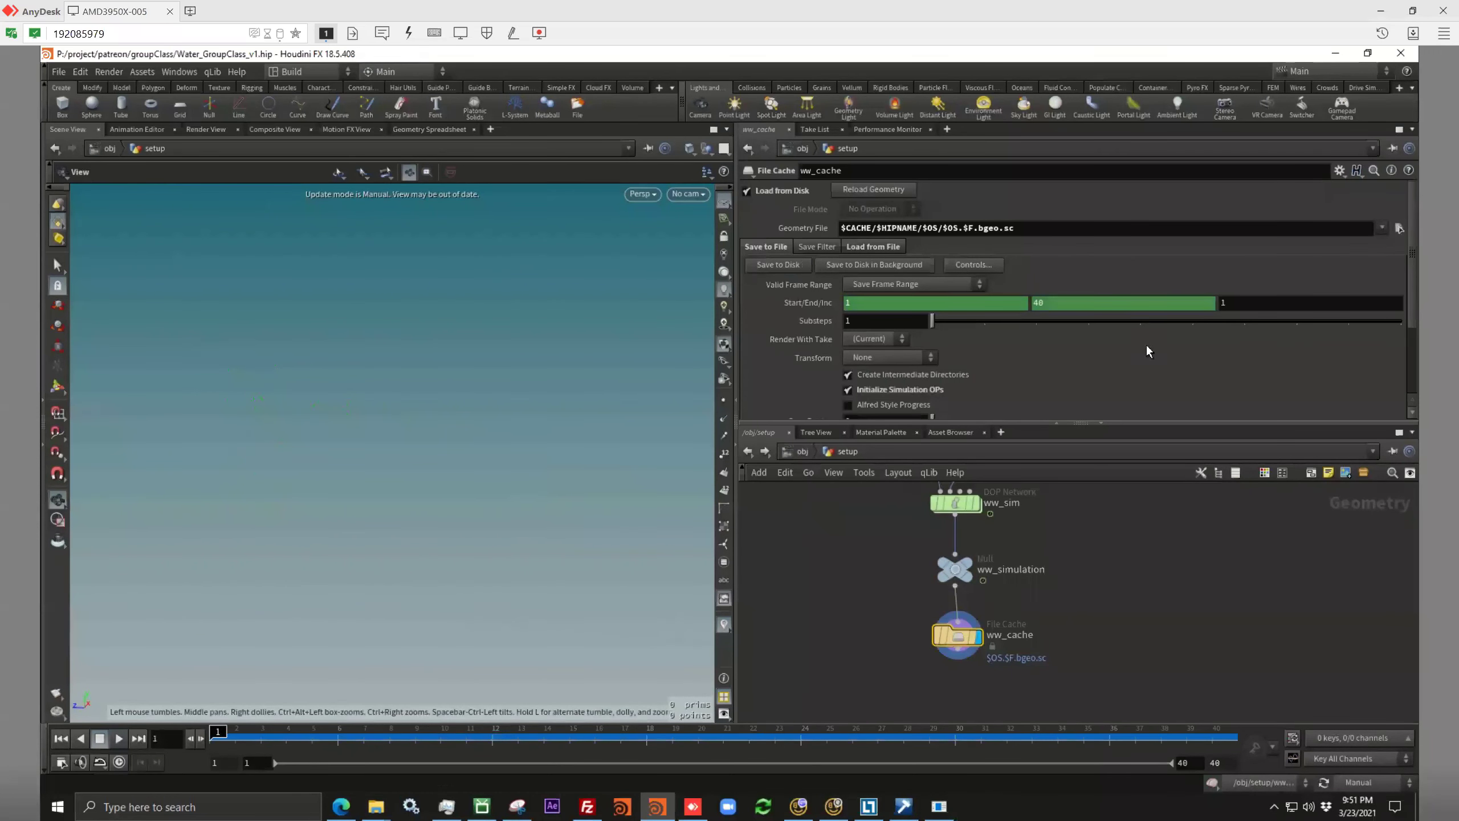
# - Inspect the cache files on disk as individual frames, then cancel the browser
pyautogui.click(1398, 228)
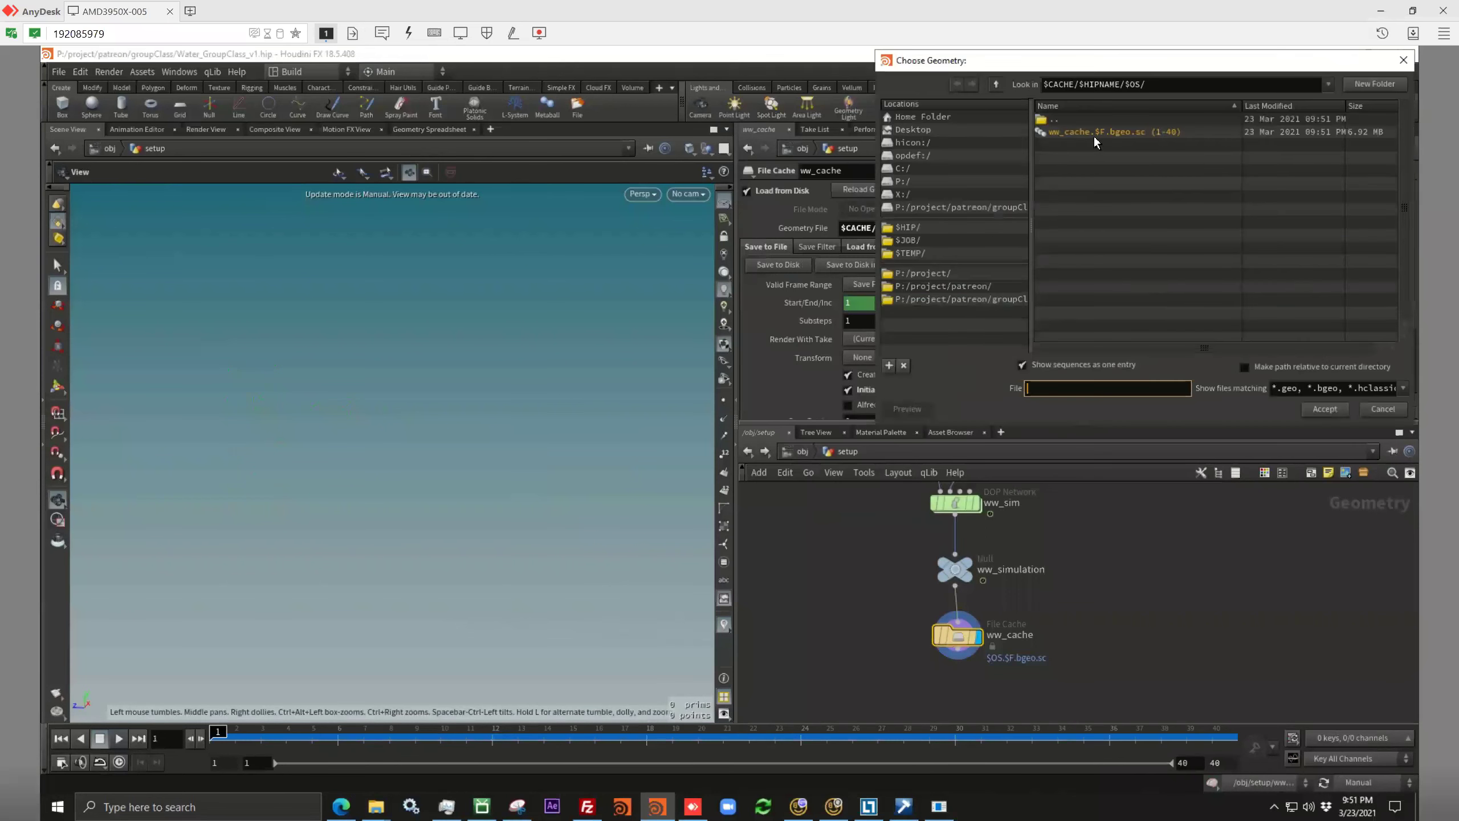
pyautogui.click(1092, 367)
pyautogui.moveTo(1404, 170)
pyautogui.mouseDown()
pyautogui.moveTo(1391, 298)
pyautogui.moveTo(1397, 97)
pyautogui.mouseUp()
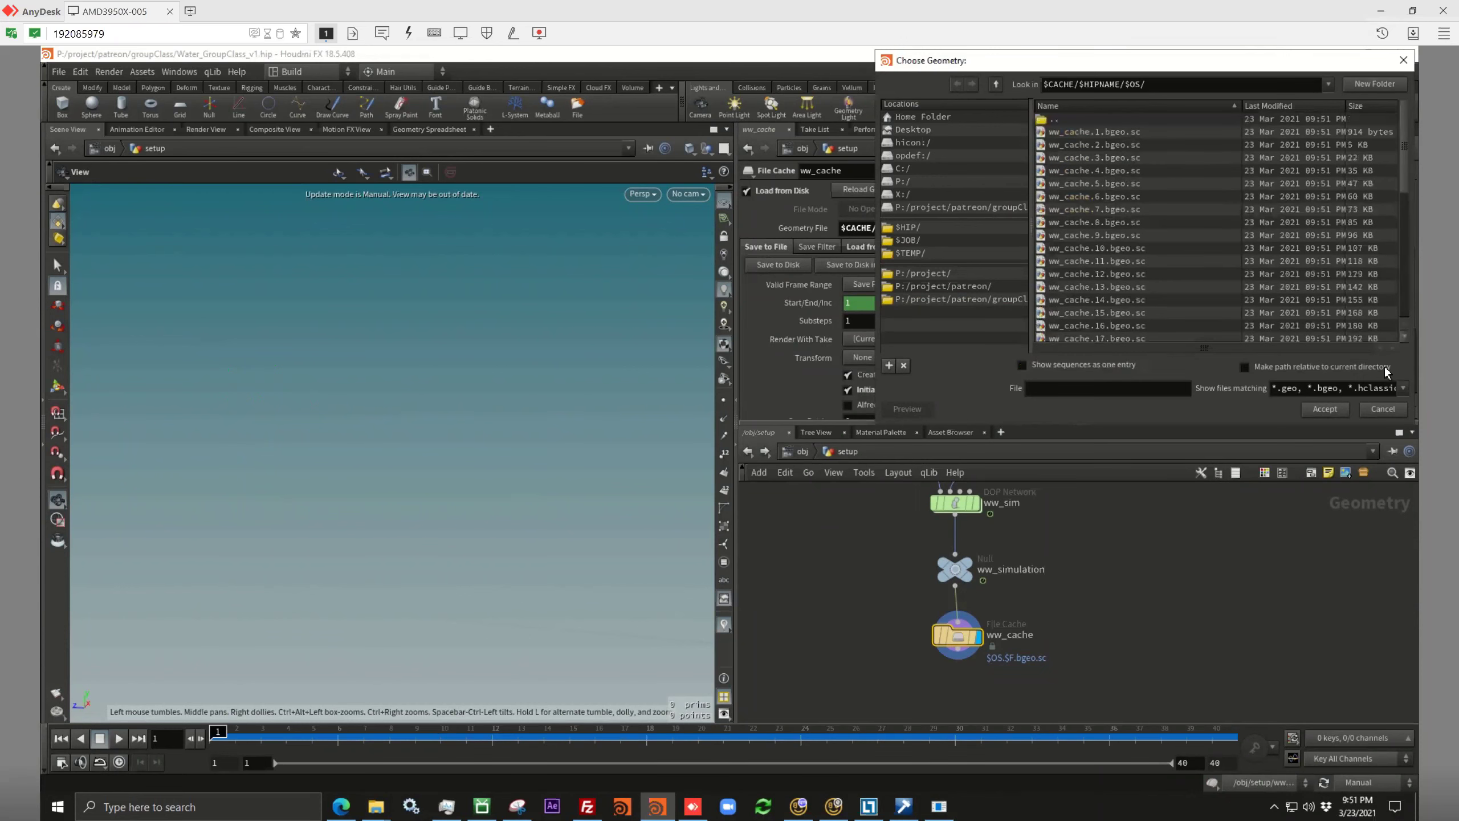
pyautogui.click(1381, 409)
# - Set the update mode to Auto Update and play back the cached particles
pyautogui.click(1367, 781)
pyautogui.click(1366, 742)
pyautogui.press('Up')
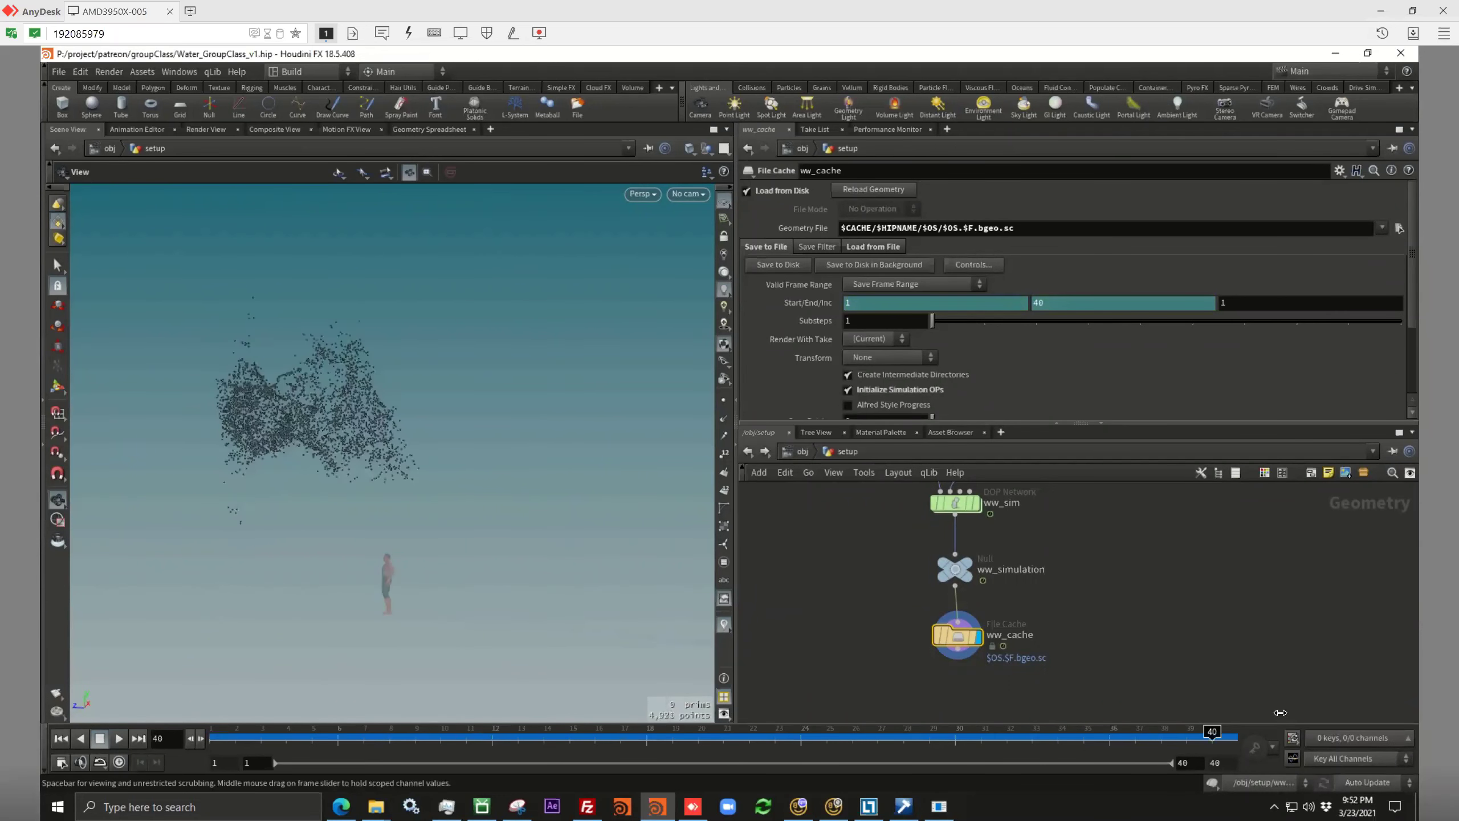
# - Scrub the ww_cache playback to frame 32 and box-select the ww_cache node
pyautogui.moveTo(678, 736); pyautogui.dragTo(1210, 711)
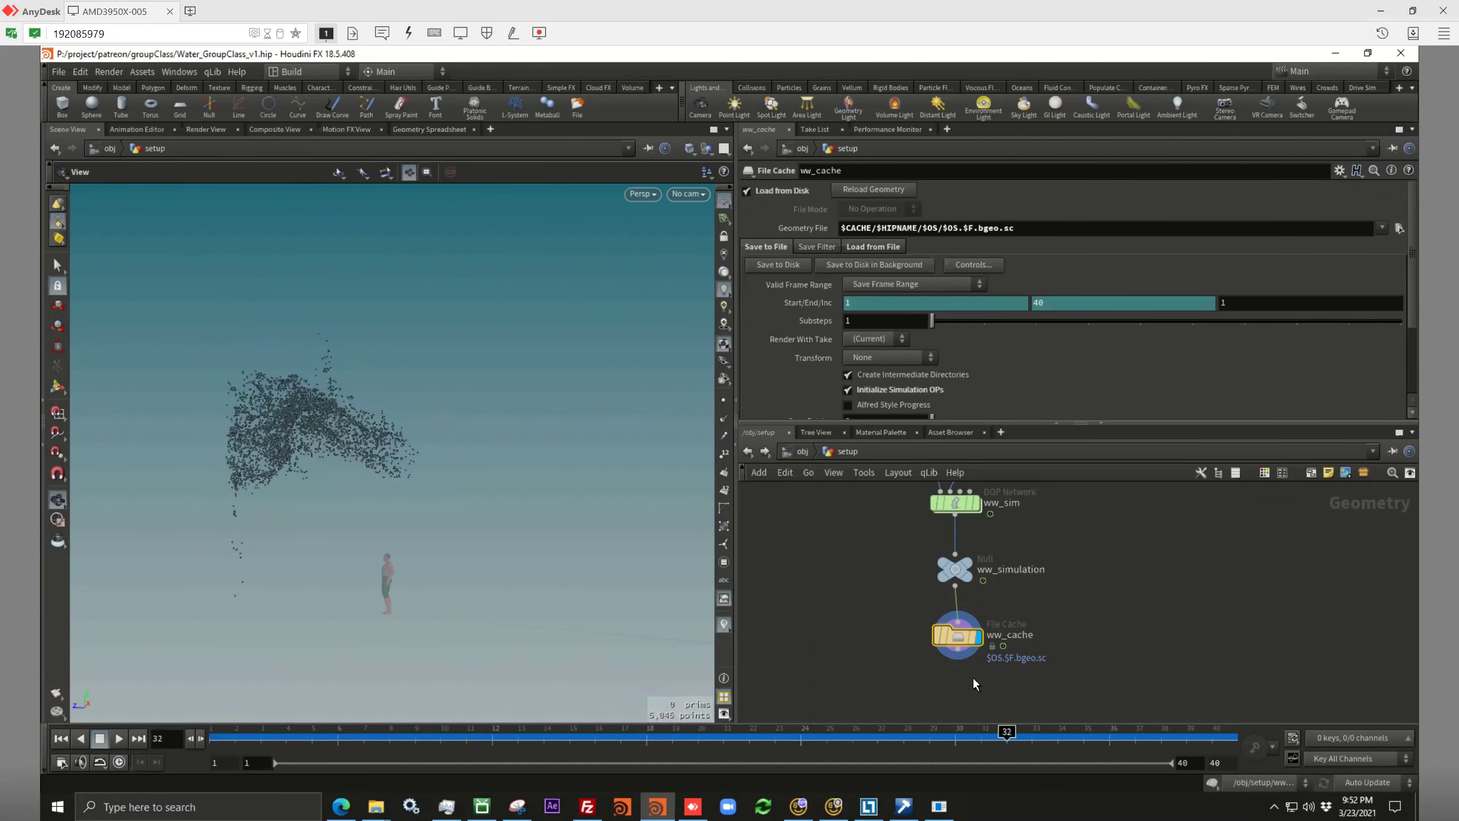
pyautogui.moveTo(885, 622); pyautogui.dragTo(1147, 666)
# - Copy ww_cache, tidy the object-level network, and view the scene through cam1
pyautogui.hotkey('ctrl', 'c')
pyautogui.press('u')
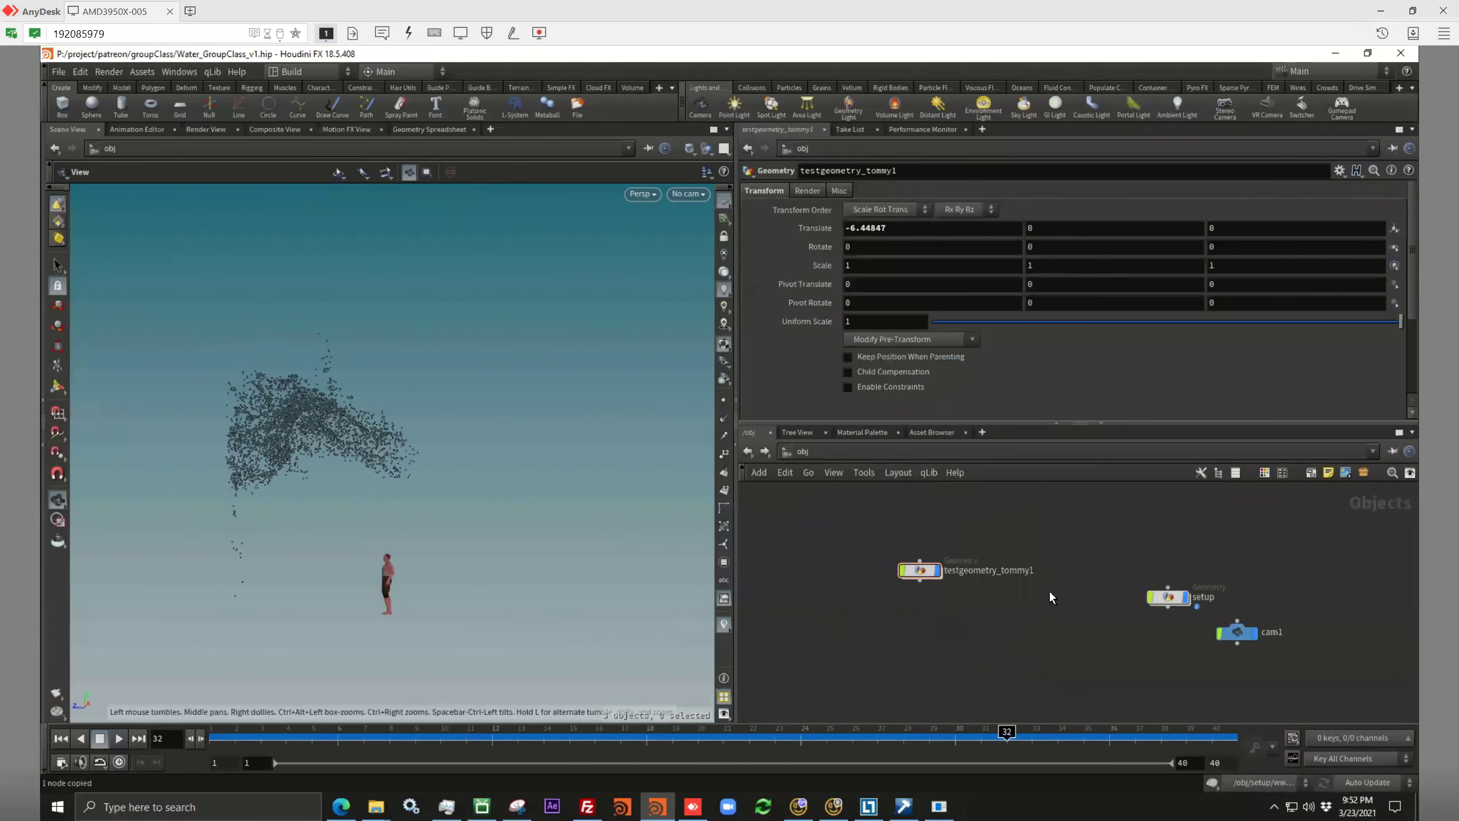
pyautogui.scroll(3, 1038, 613)
pyautogui.moveTo(1213, 600); pyautogui.dragTo(908, 634)
pyautogui.moveTo(1286, 632); pyautogui.dragTo(1053, 632)
pyautogui.click(912, 633)
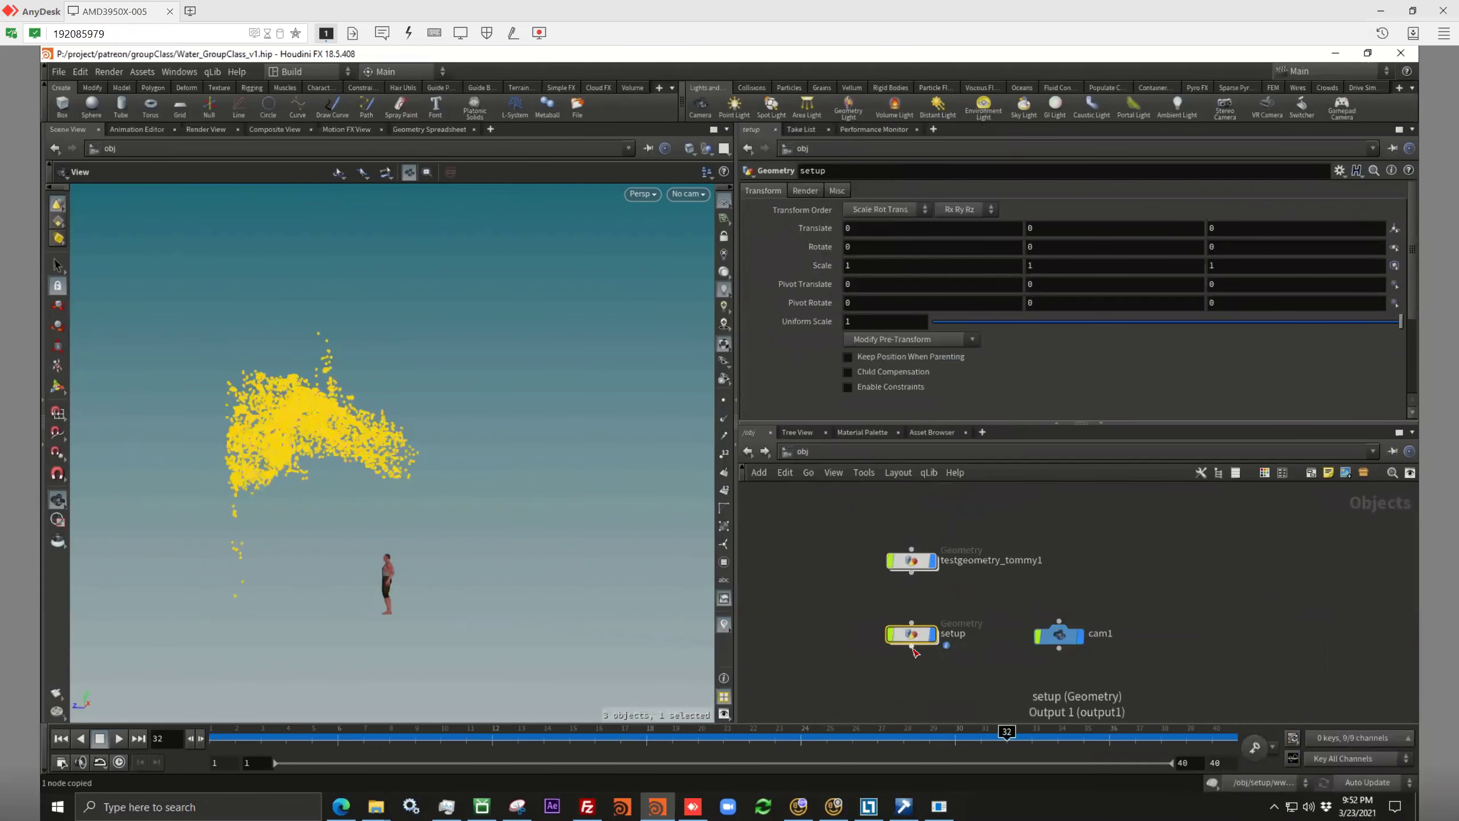
pyautogui.click(804, 192)
pyautogui.click(912, 561)
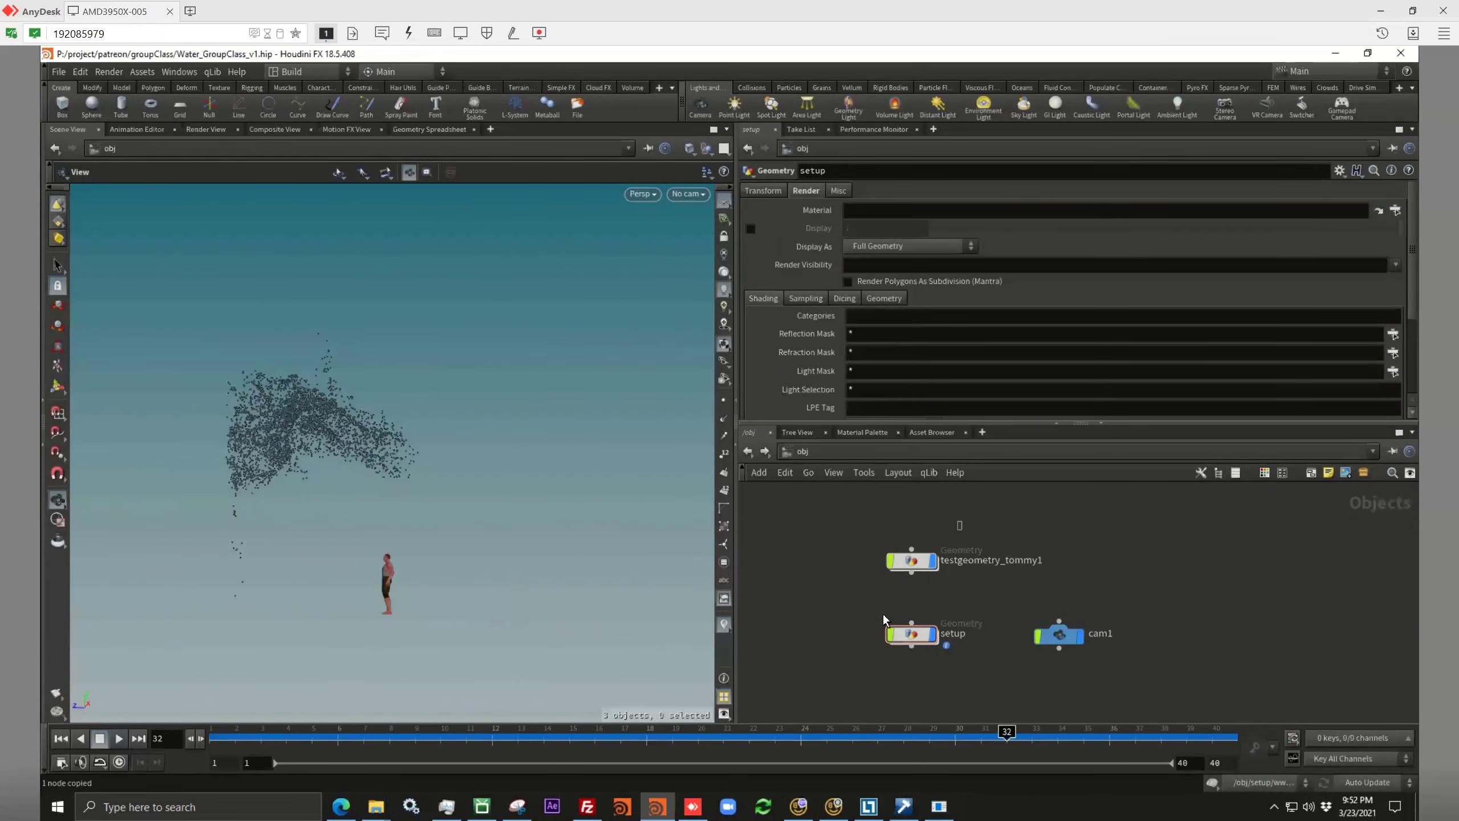
pyautogui.click(688, 194)
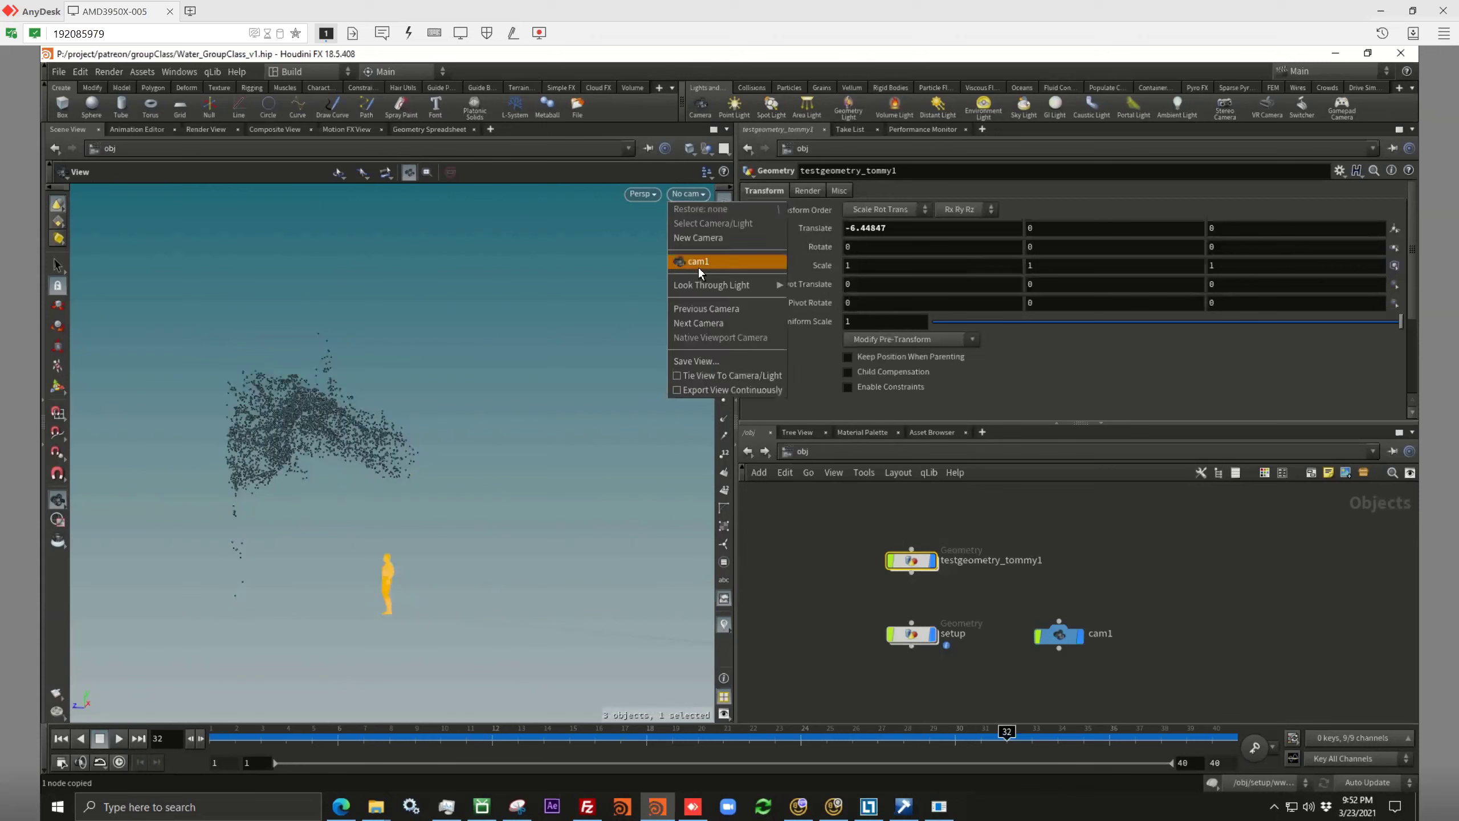
pyautogui.click(700, 265)
pyautogui.click(1092, 580)
pyautogui.moveTo(1092, 580); pyautogui.dragTo(1111, 481, button='middle')
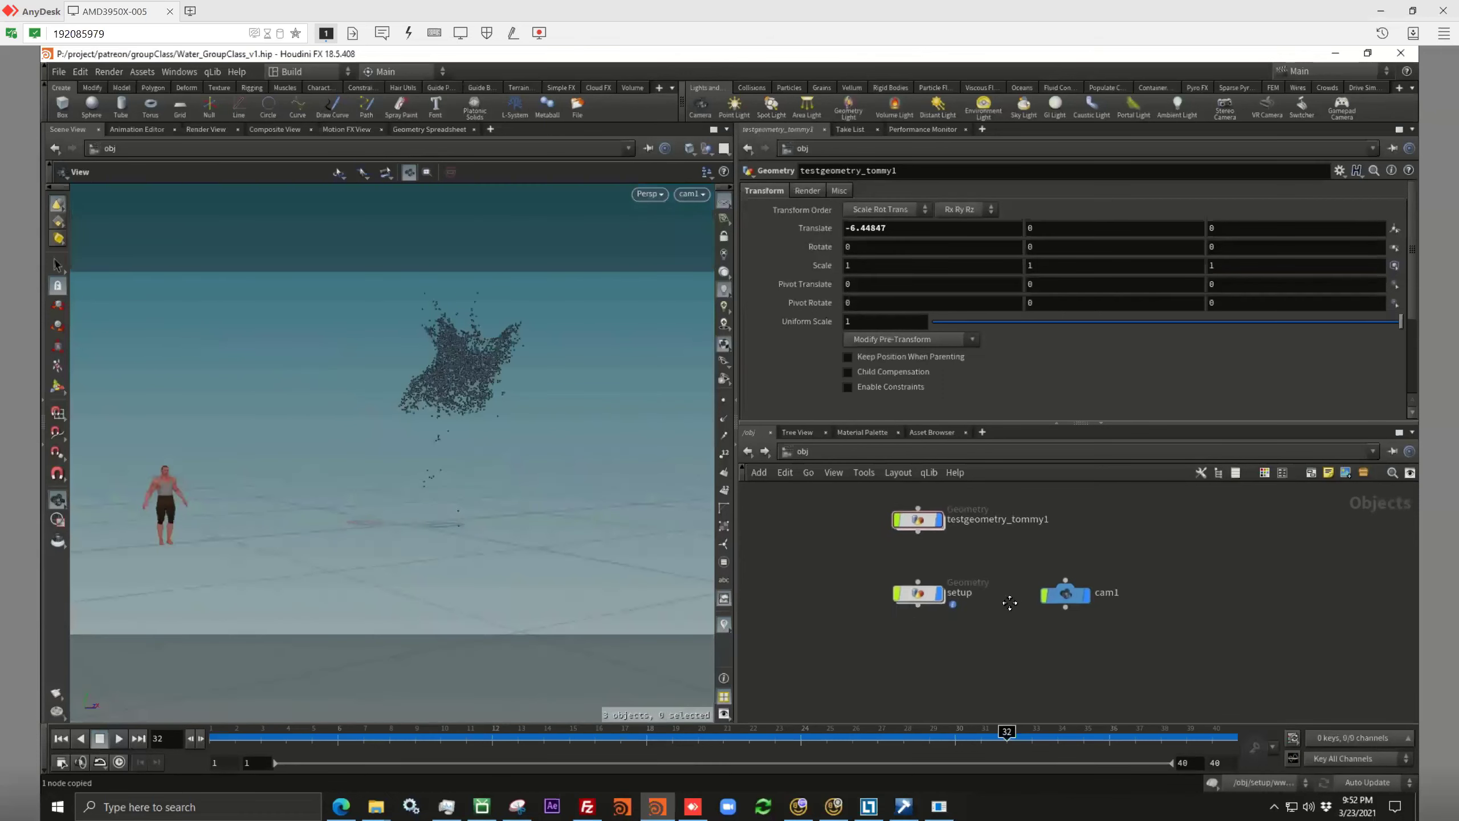
# - Create two Geometry objects named flip_render and ww_render
pyautogui.press('Tab')
pyautogui.click(1010, 618)
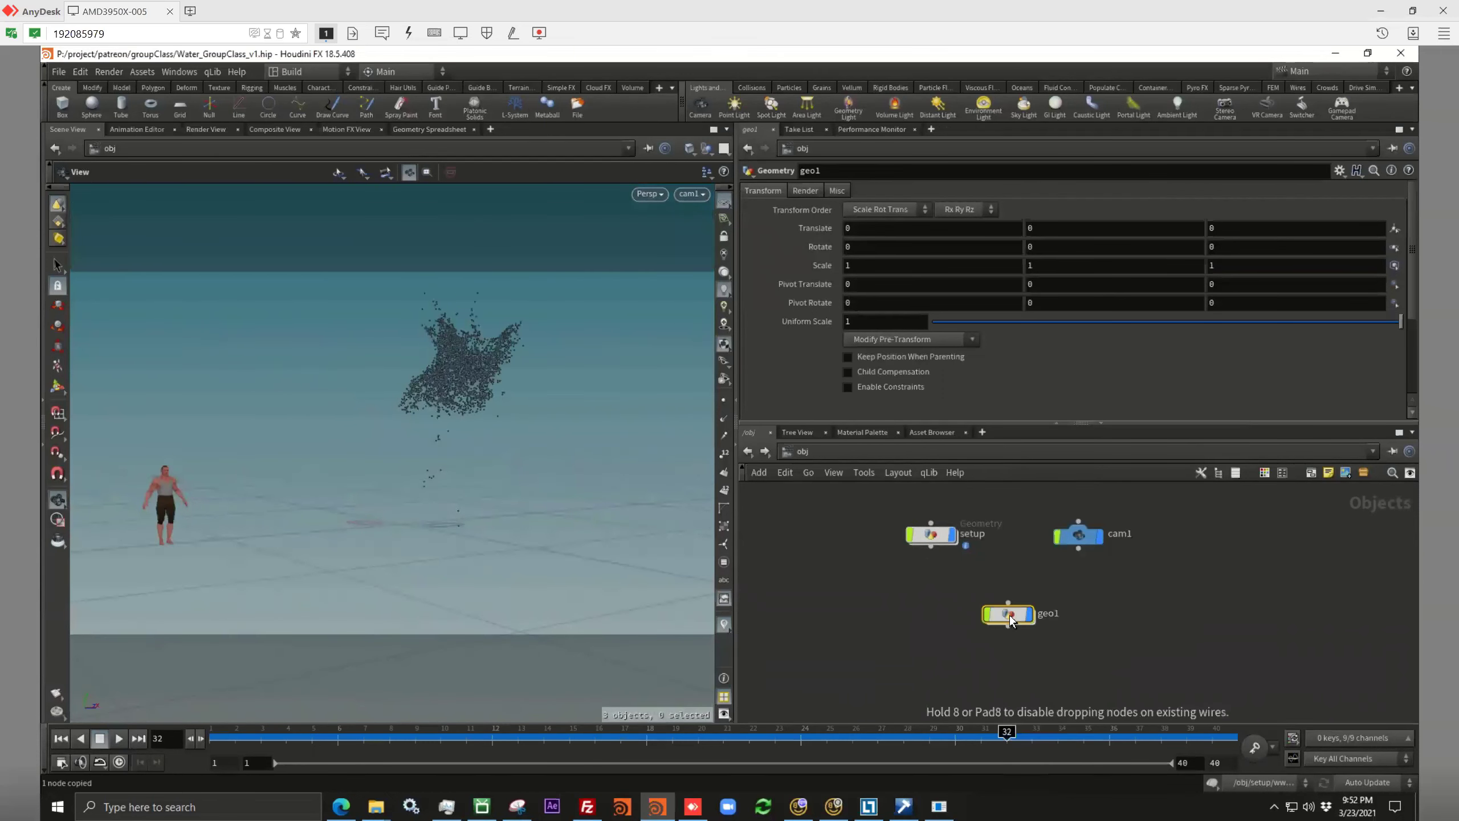
pyautogui.doubleClick(1047, 613)
pyautogui.write('flip_')
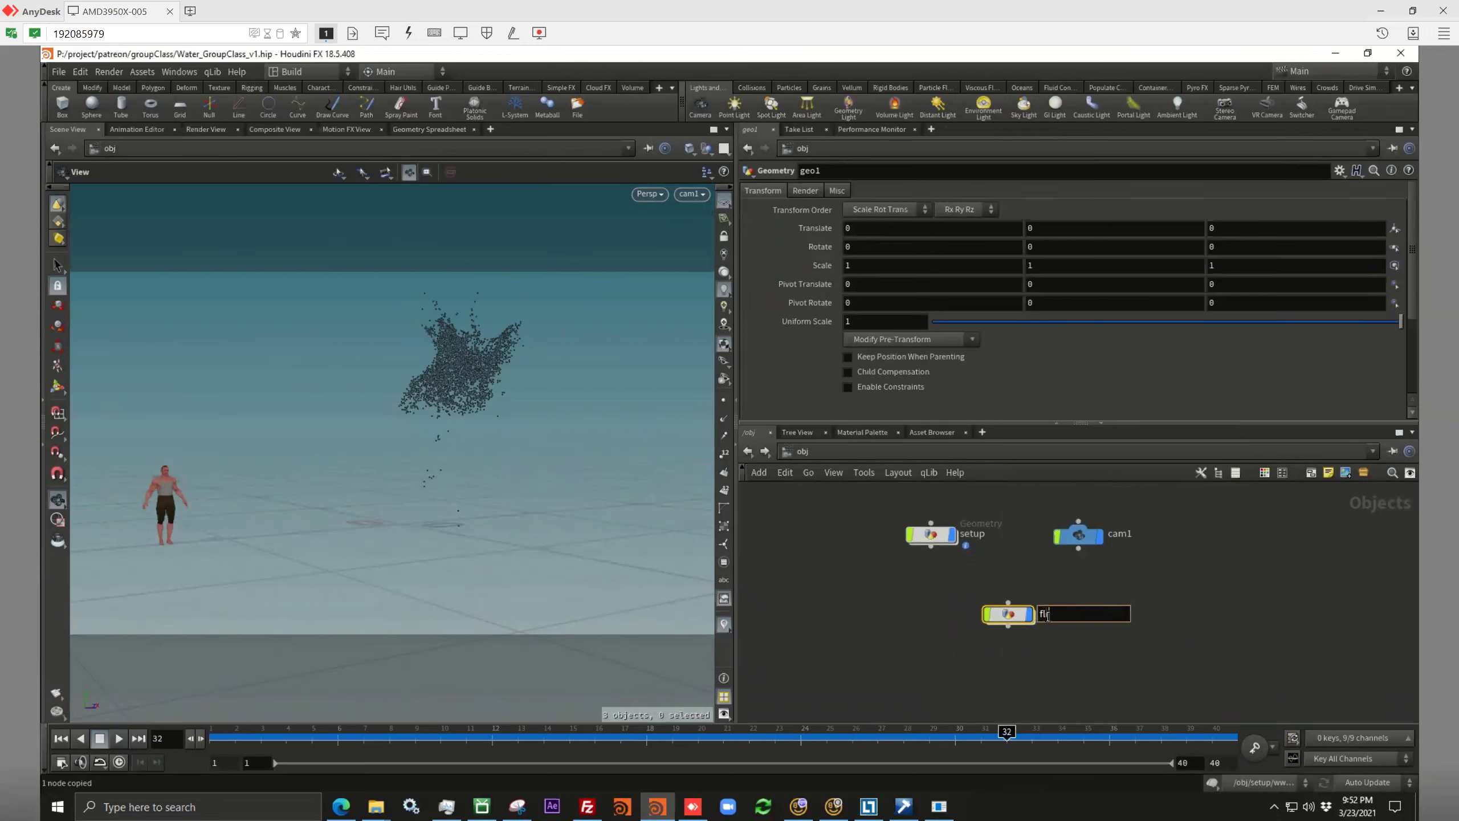
pyautogui.write('rende')
pyautogui.press('Return')
pyautogui.press('Tab')
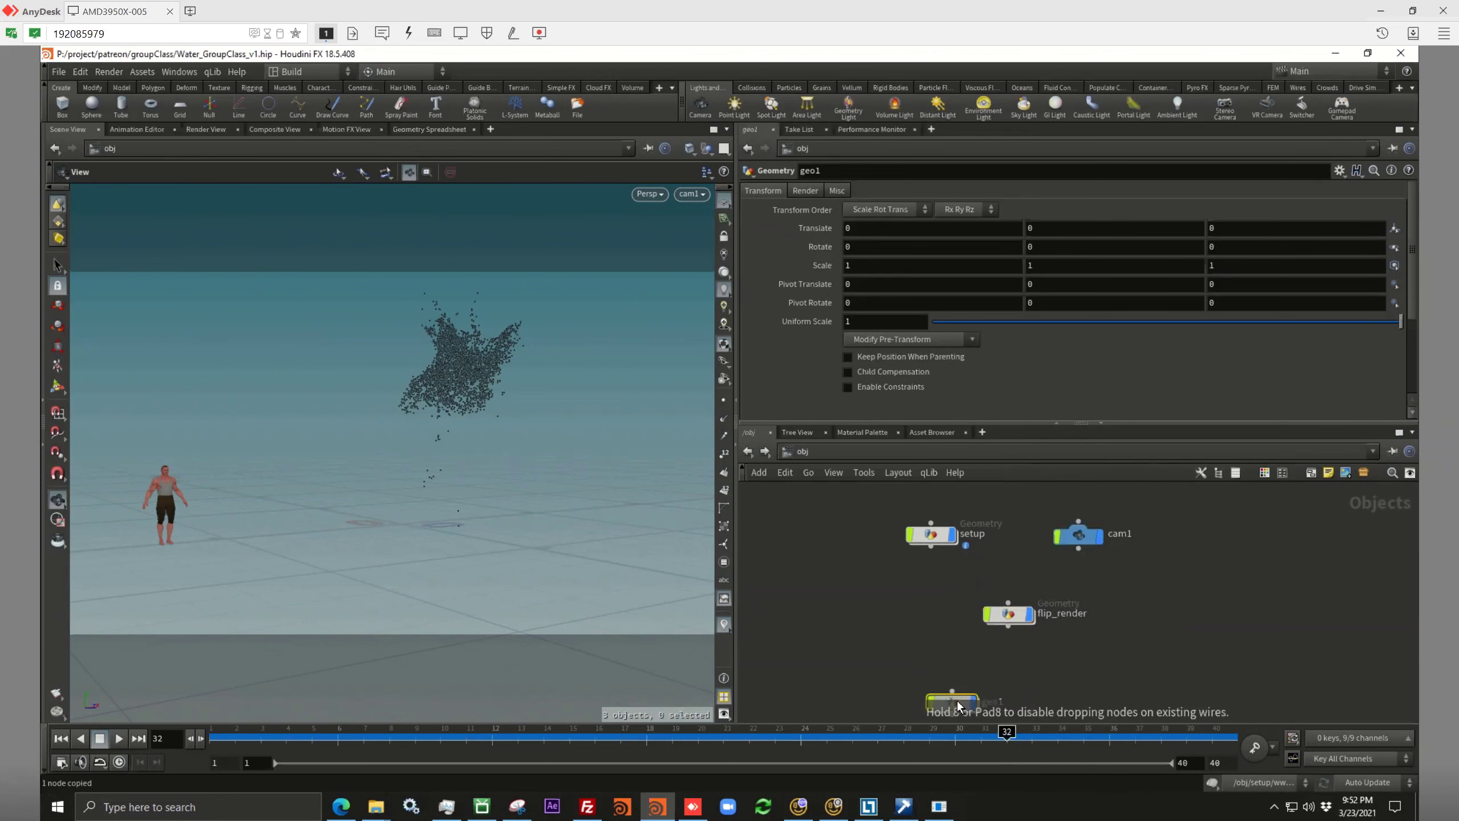
pyautogui.click(1032, 669)
pyautogui.doubleClick(1039, 664)
pyautogui.write('ww_render')
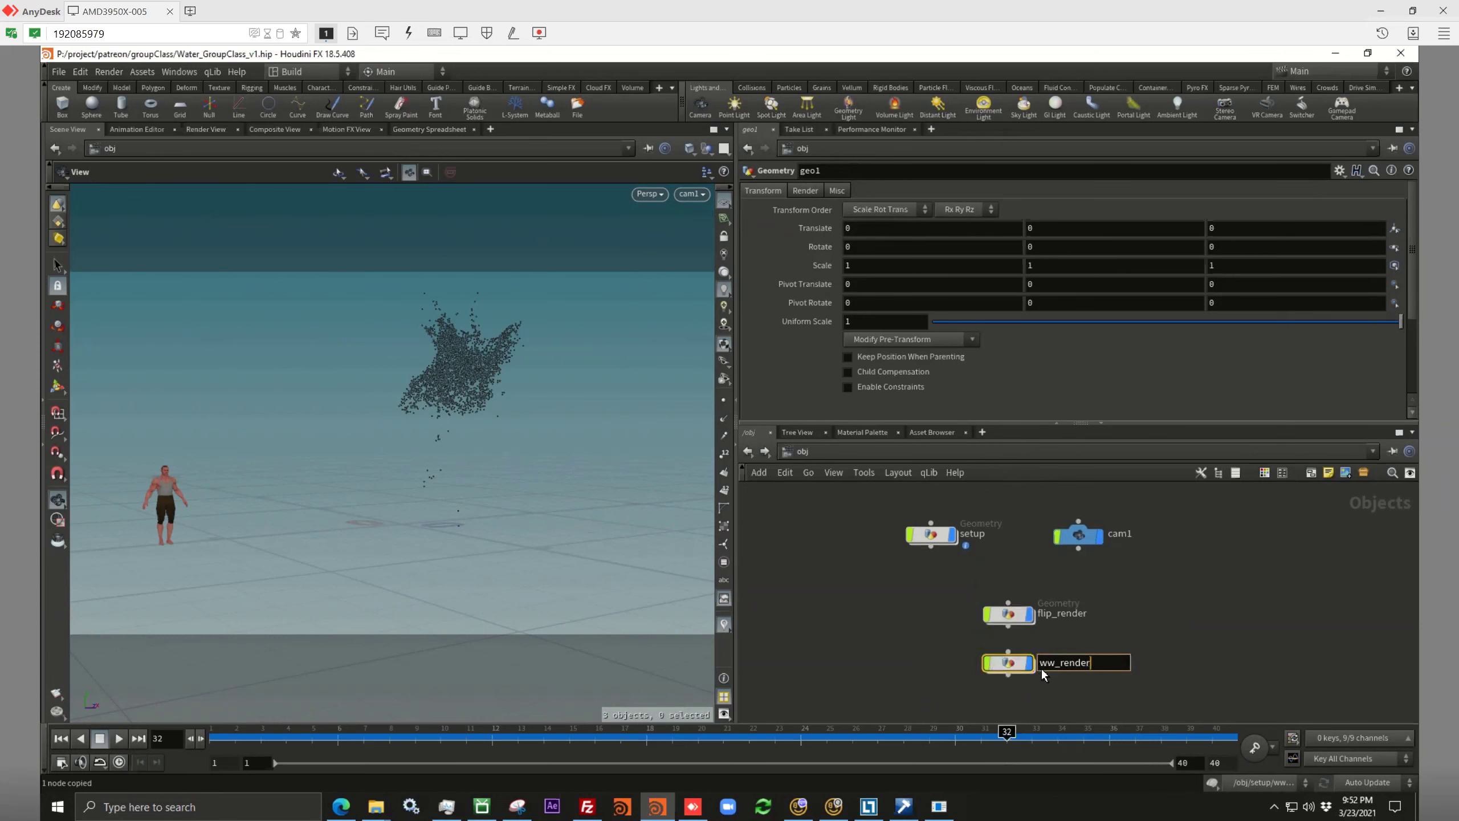
pyautogui.press('Return')
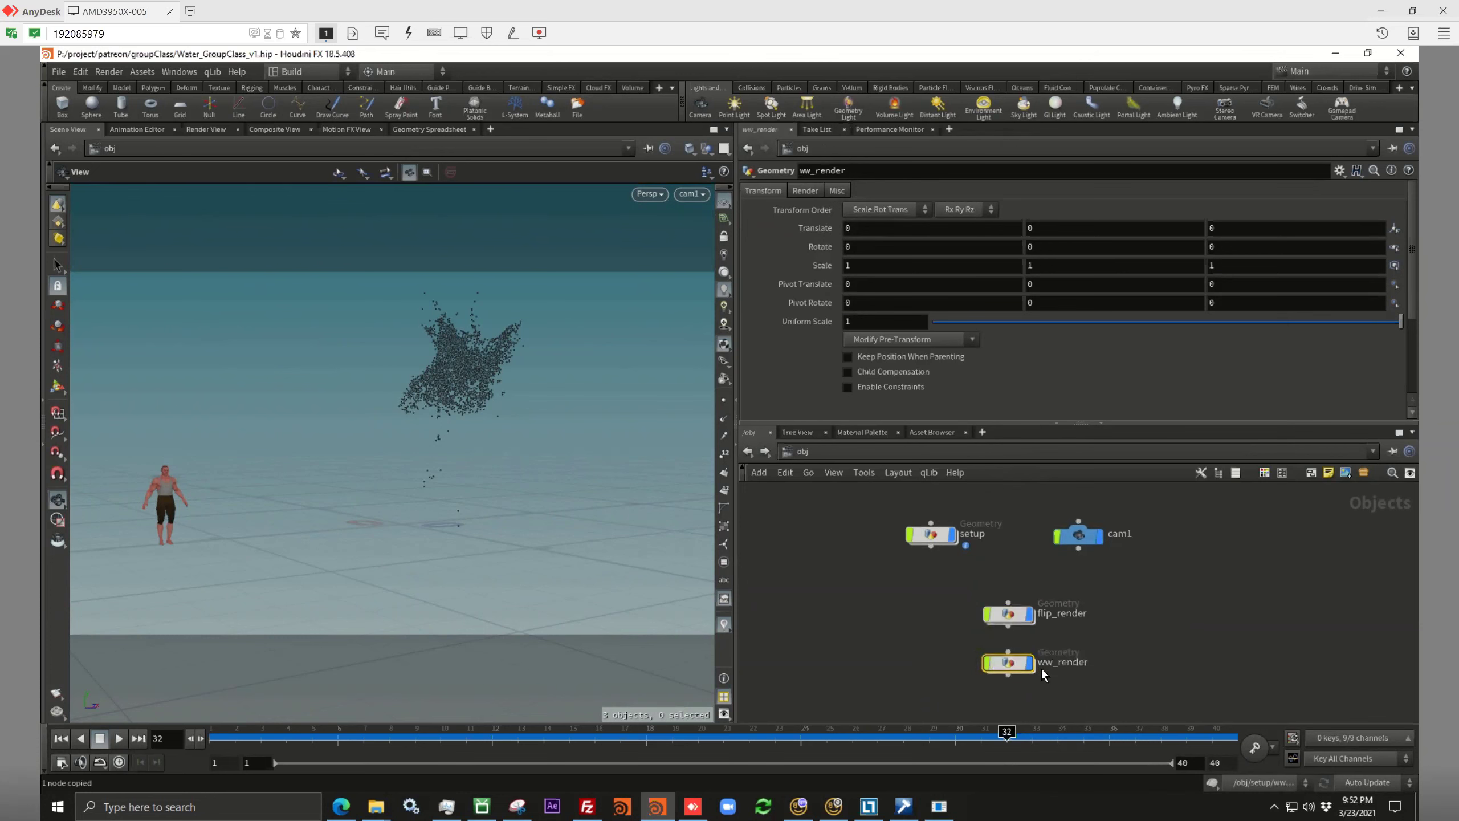
# - Inside flip_render, add an Object Merge with the copied ww_cache path
pyautogui.doubleClick(1001, 618)
pyautogui.press('Tab')
pyautogui.write('obj')
pyautogui.press('Return')
pyautogui.click(1001, 619)
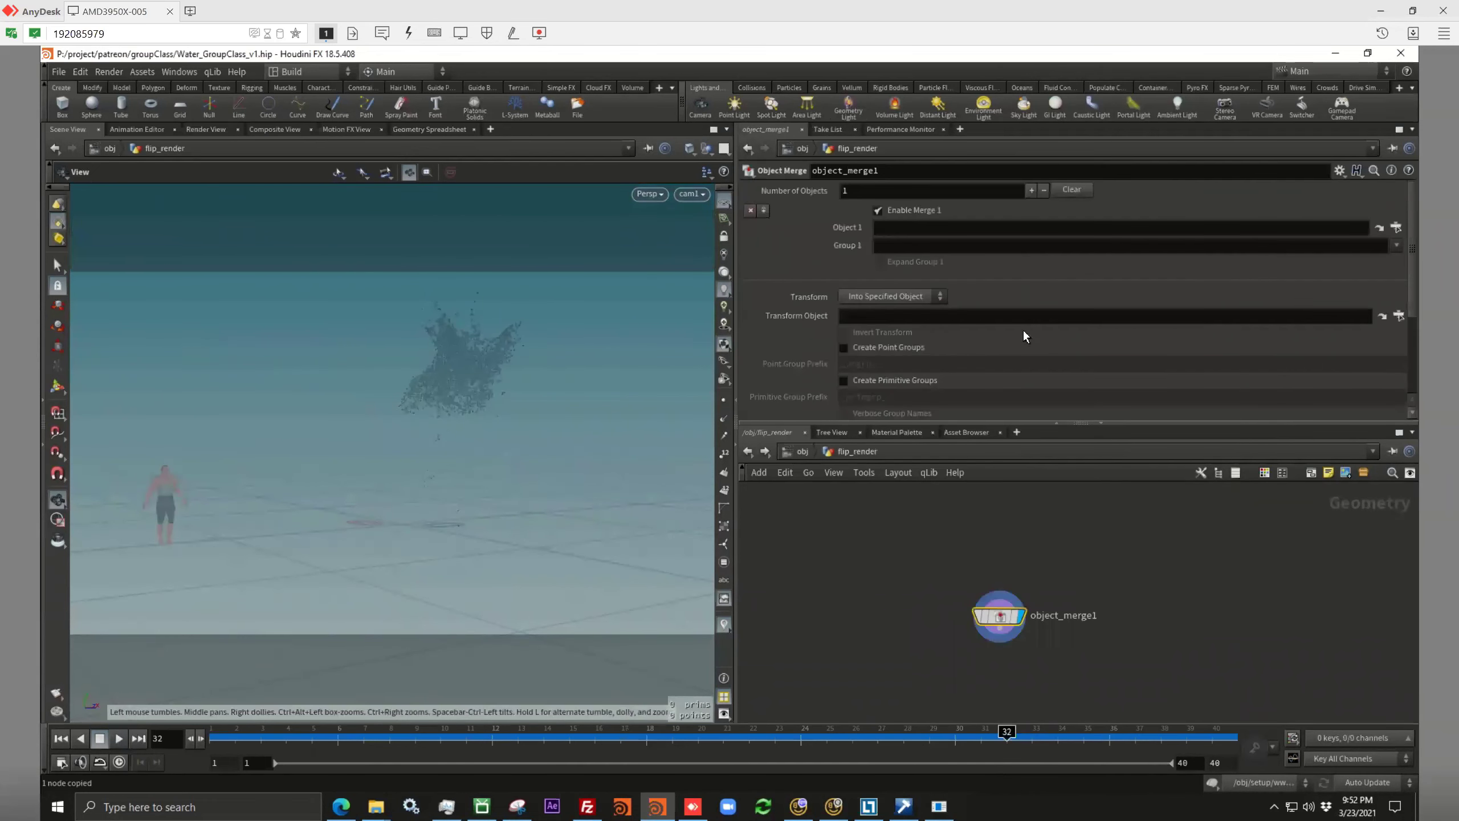
pyautogui.click(1034, 234)
pyautogui.write('/obj/setup/ww_cache')
pyautogui.press('Return')
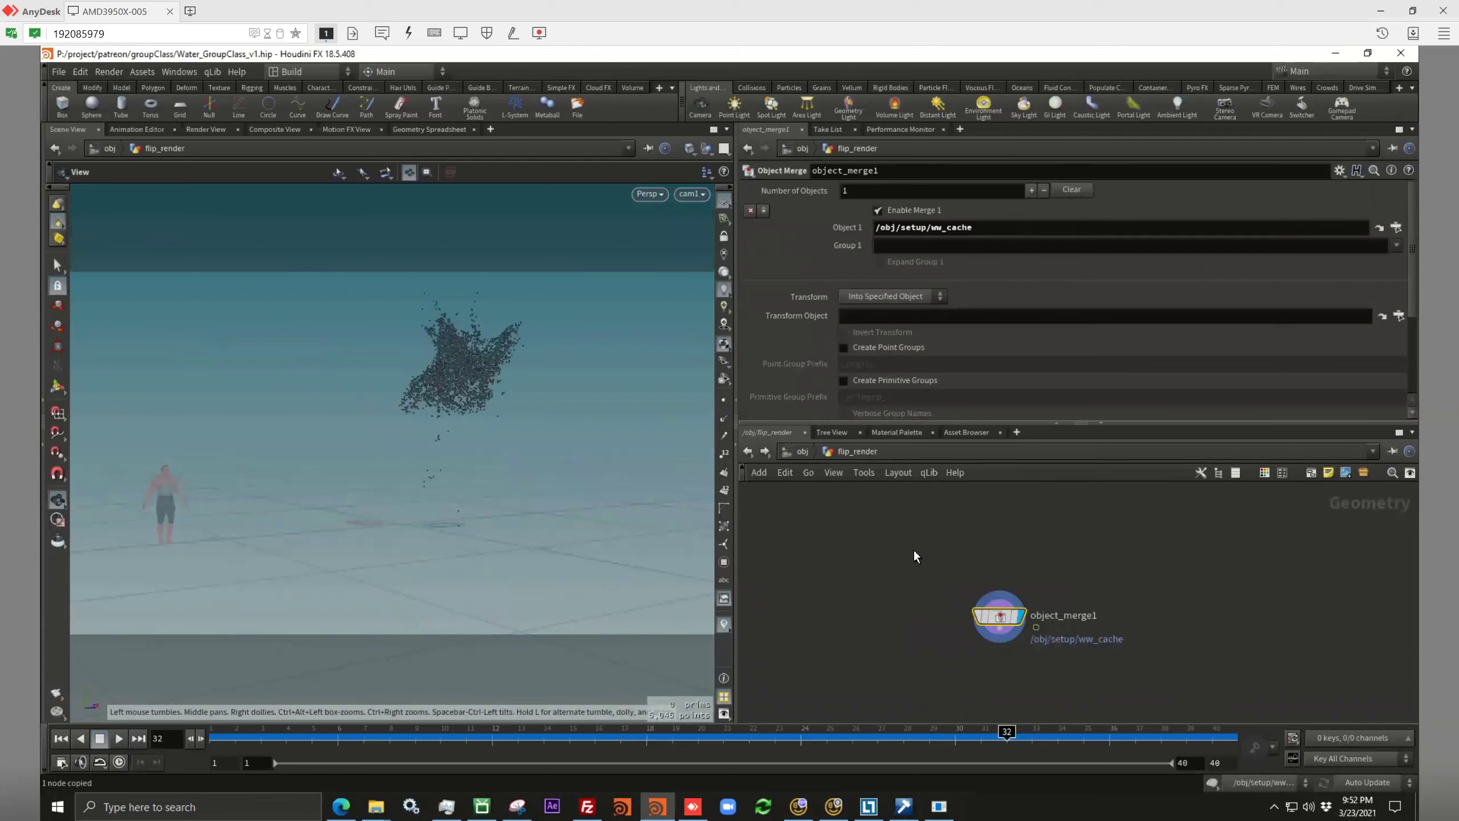
pyautogui.click(798, 453)
# - Add an Object Merge node inside ww_render
pyautogui.doubleClick(1011, 666)
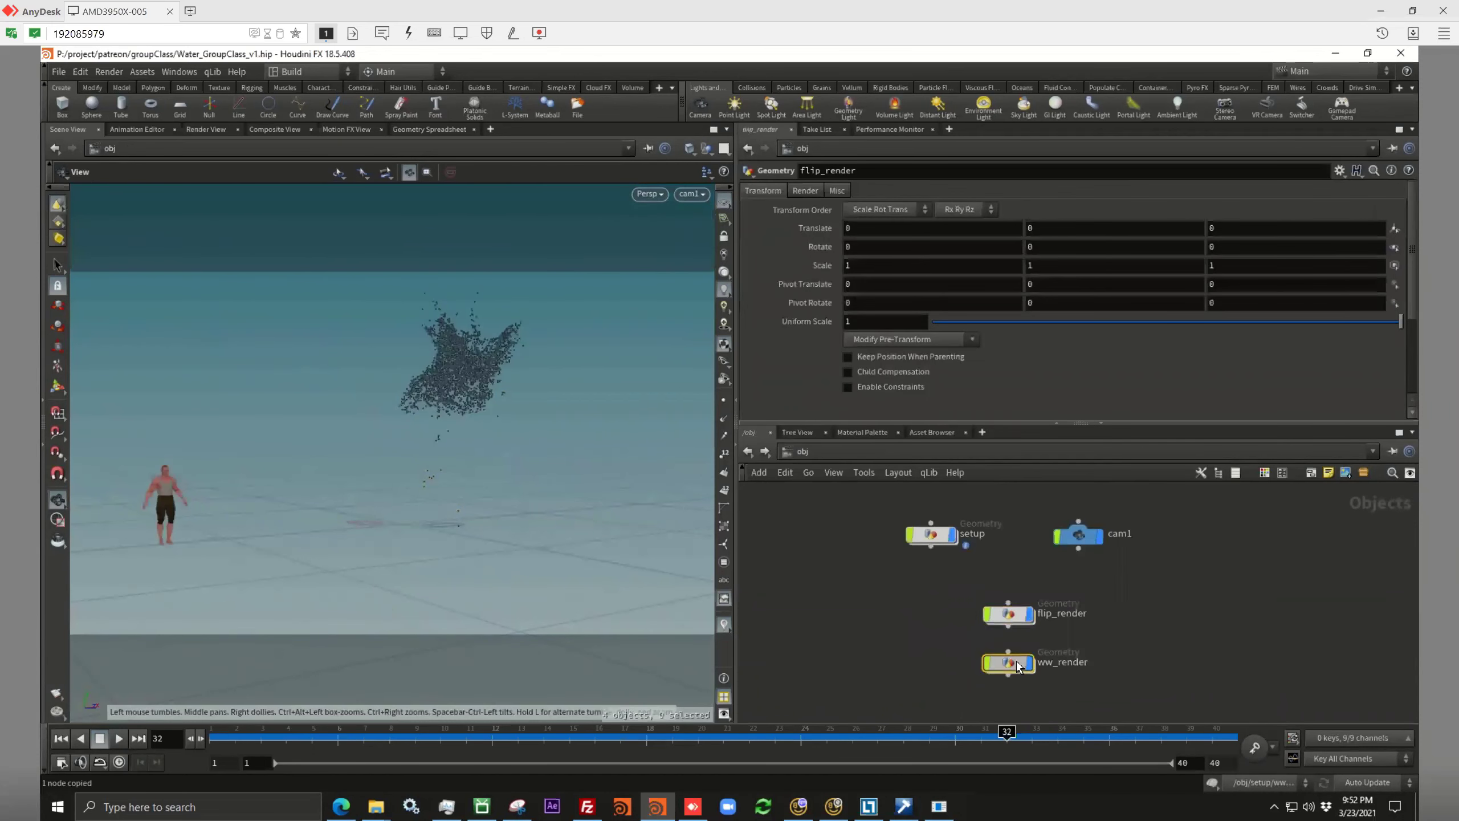
pyautogui.press('Tab')
pyautogui.write('om')
pyautogui.press('Return')
pyautogui.click(1037, 649)
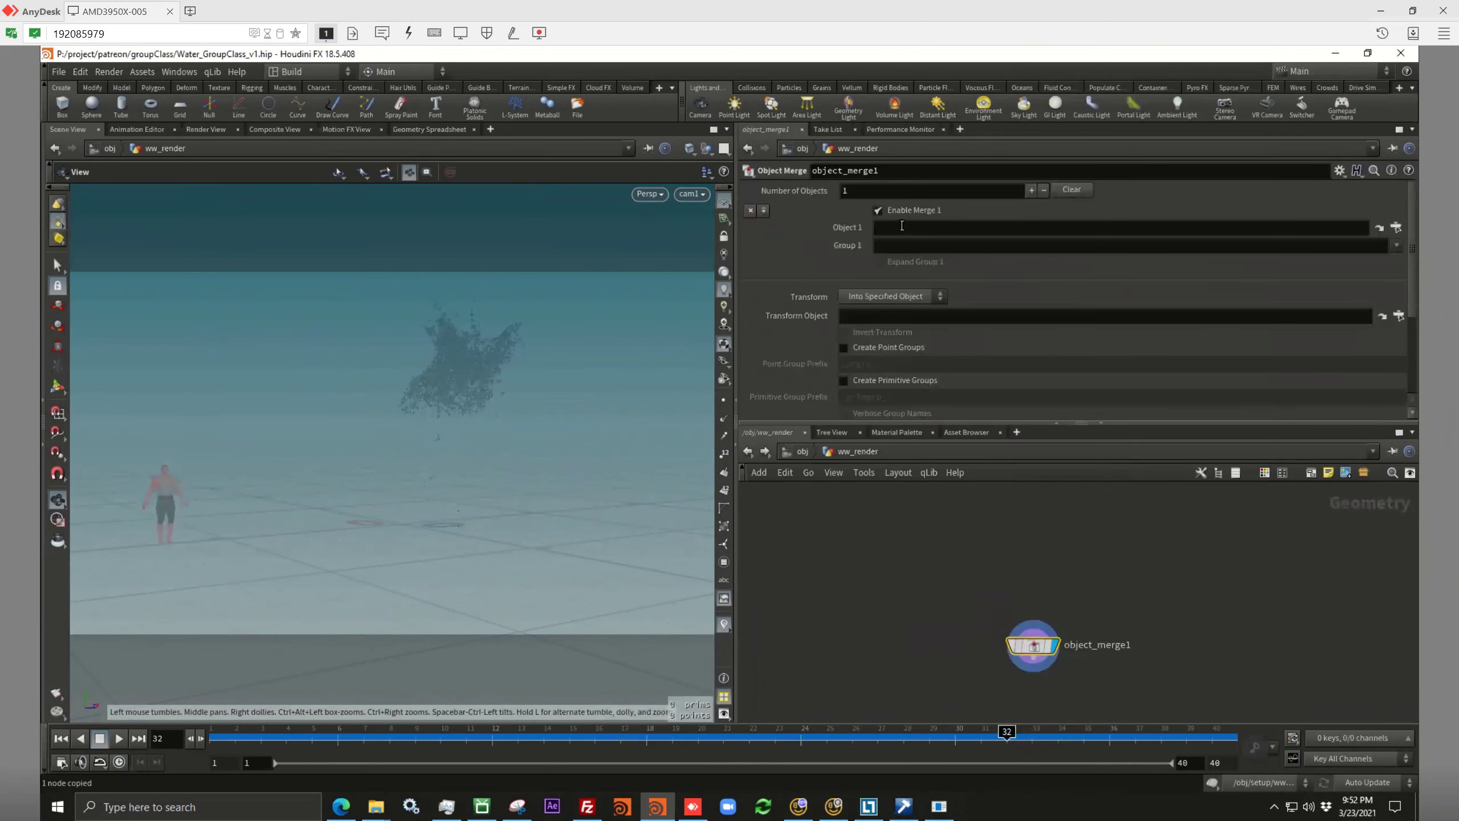
pyautogui.click(800, 453)
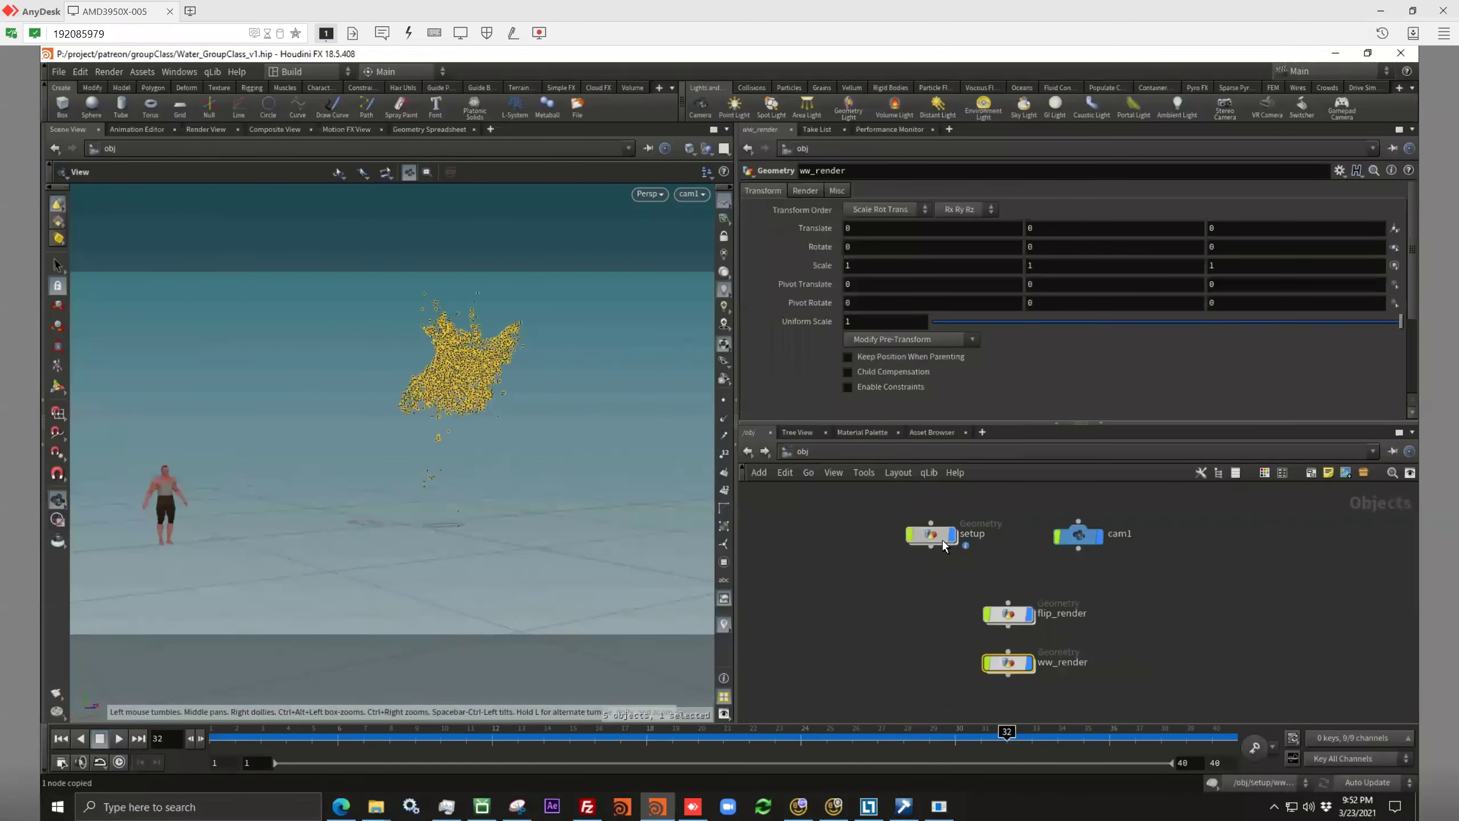
# - Point flip_render's Object Merge at /obj/setup/particlefluidsurface1
pyautogui.doubleClick(943, 545)
pyautogui.moveTo(890, 526); pyautogui.dragTo(988, 614, button='middle')
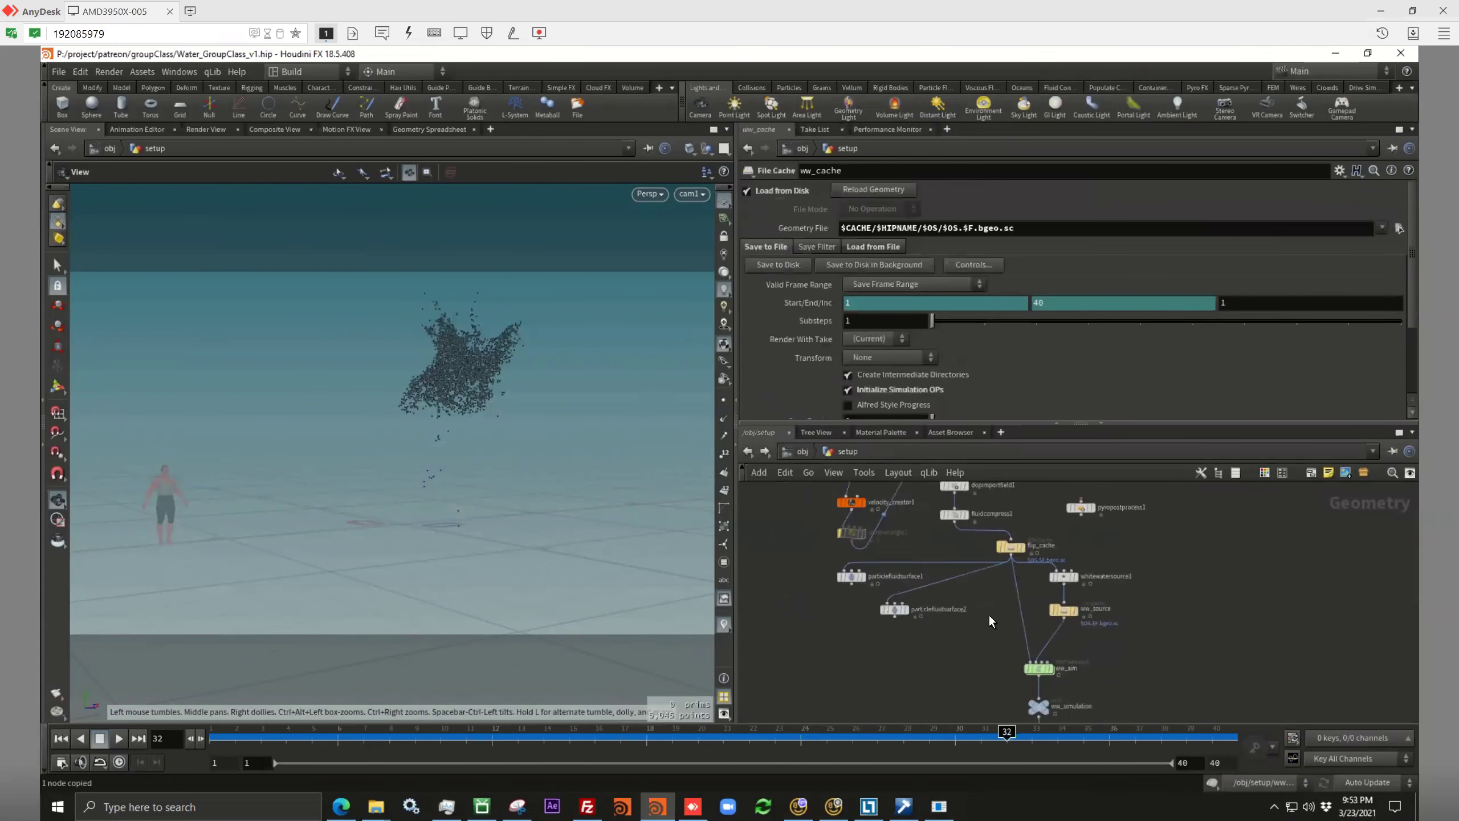
pyautogui.click(860, 575)
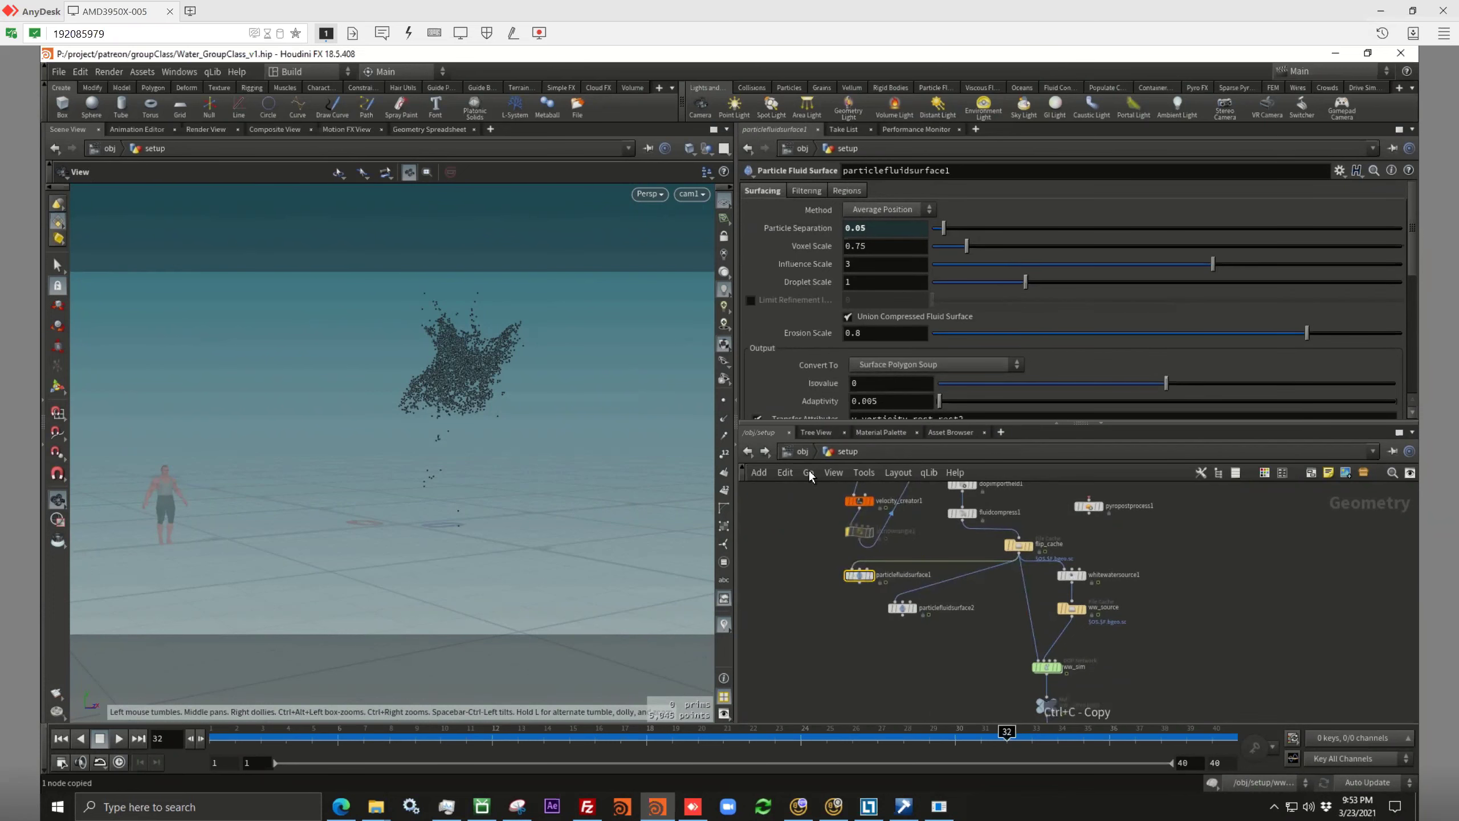
pyautogui.click(803, 451)
pyautogui.moveTo(962, 588); pyautogui.dragTo(1019, 618)
pyautogui.doubleClick(1019, 618)
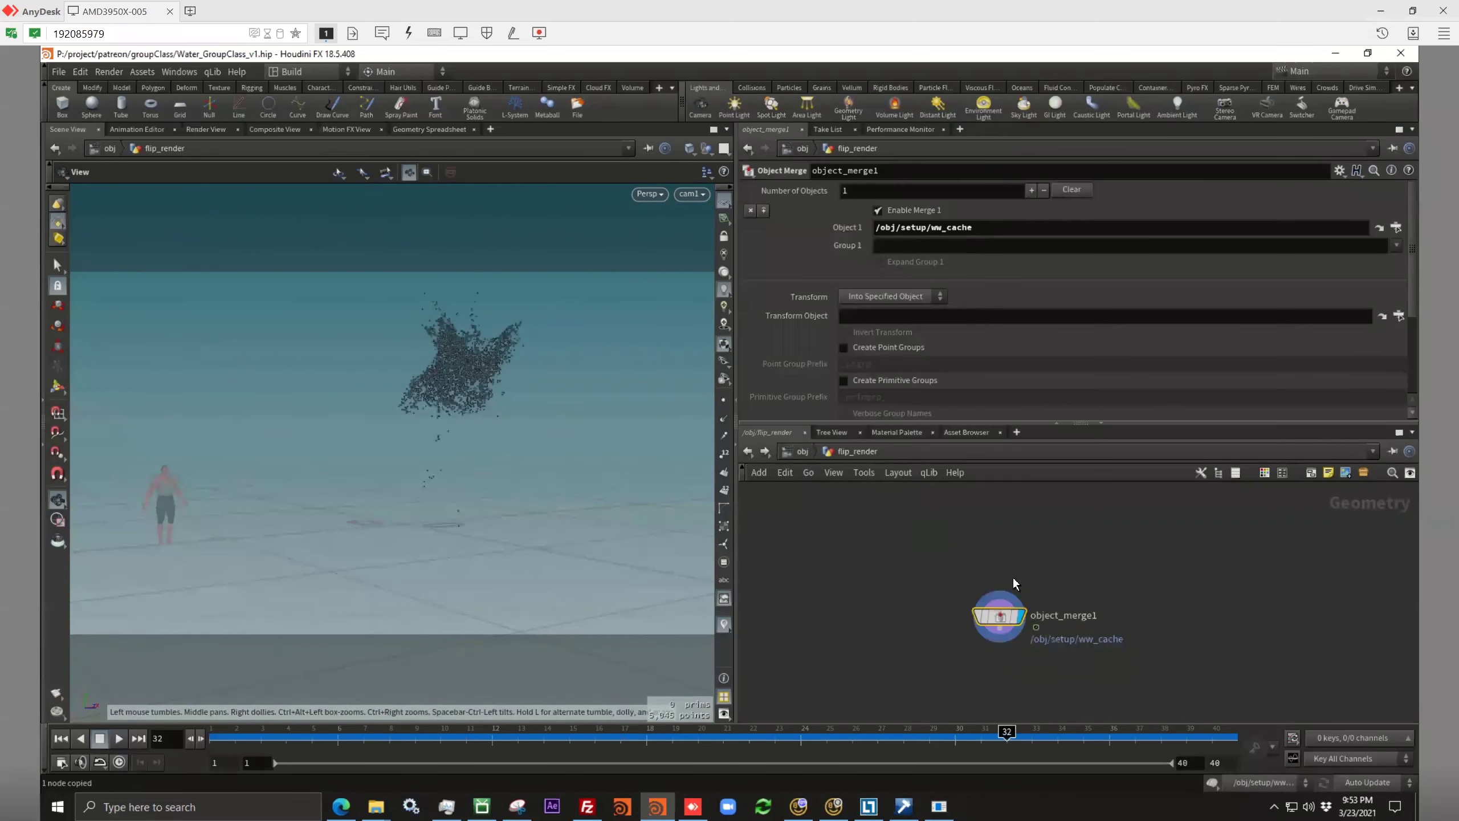
pyautogui.doubleClick(925, 227)
pyautogui.write('/obj/setup/particlefluidsurface1')
pyautogui.press('Return')
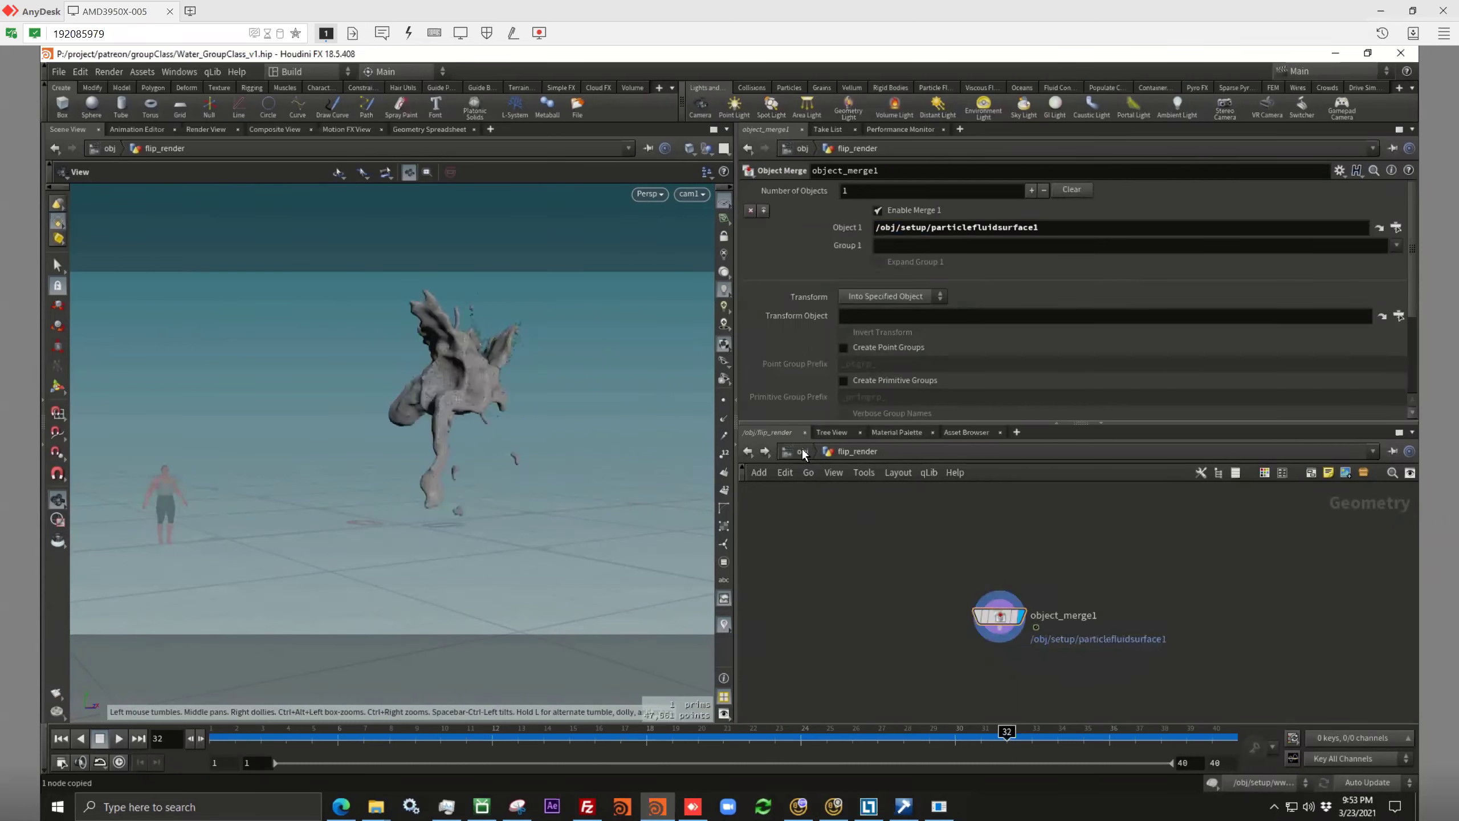
pyautogui.click(803, 454)
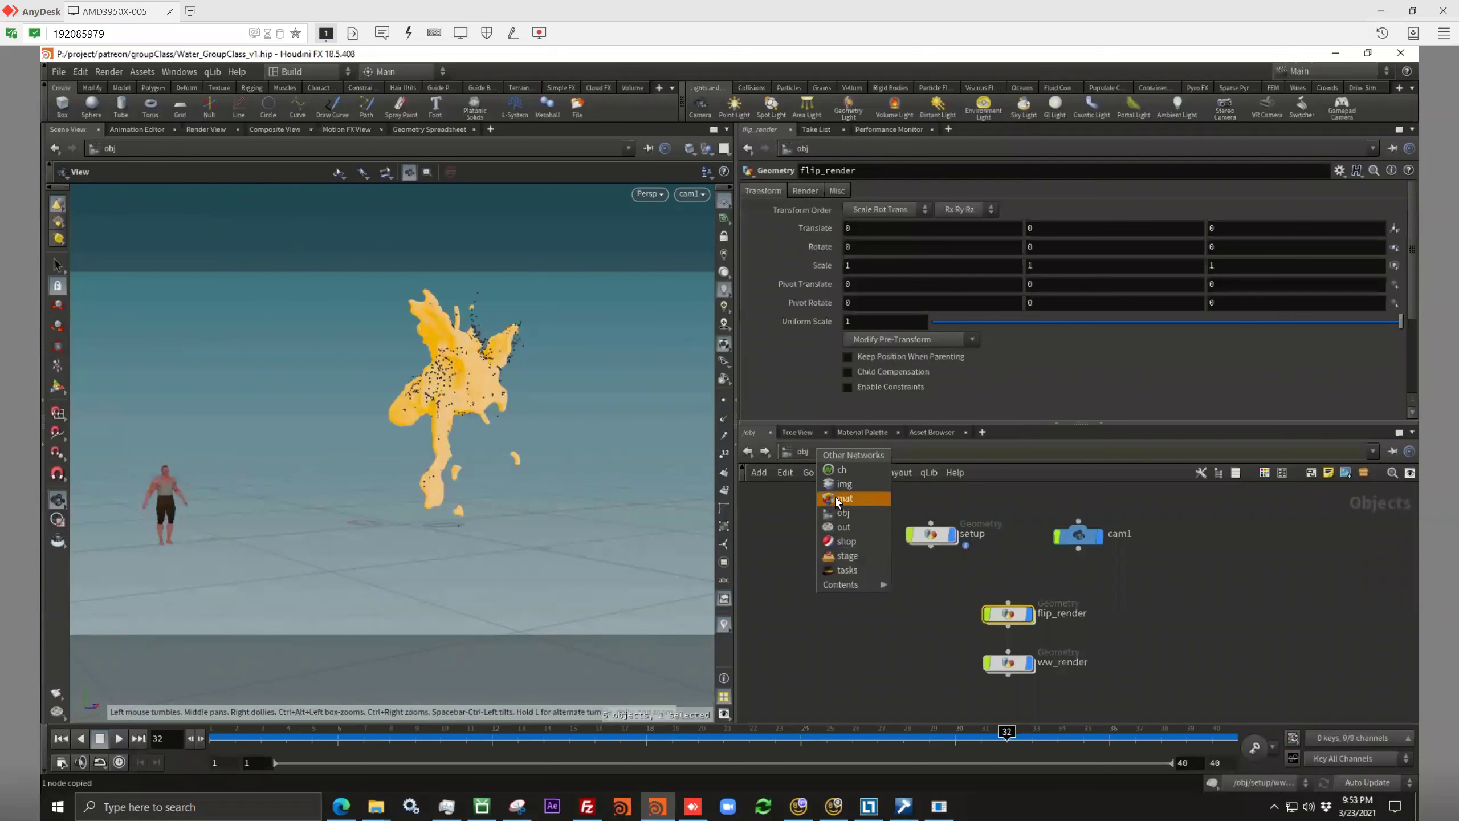
# - Add a Basic Liquid material to /mat from the material palette
pyautogui.click(843, 498)
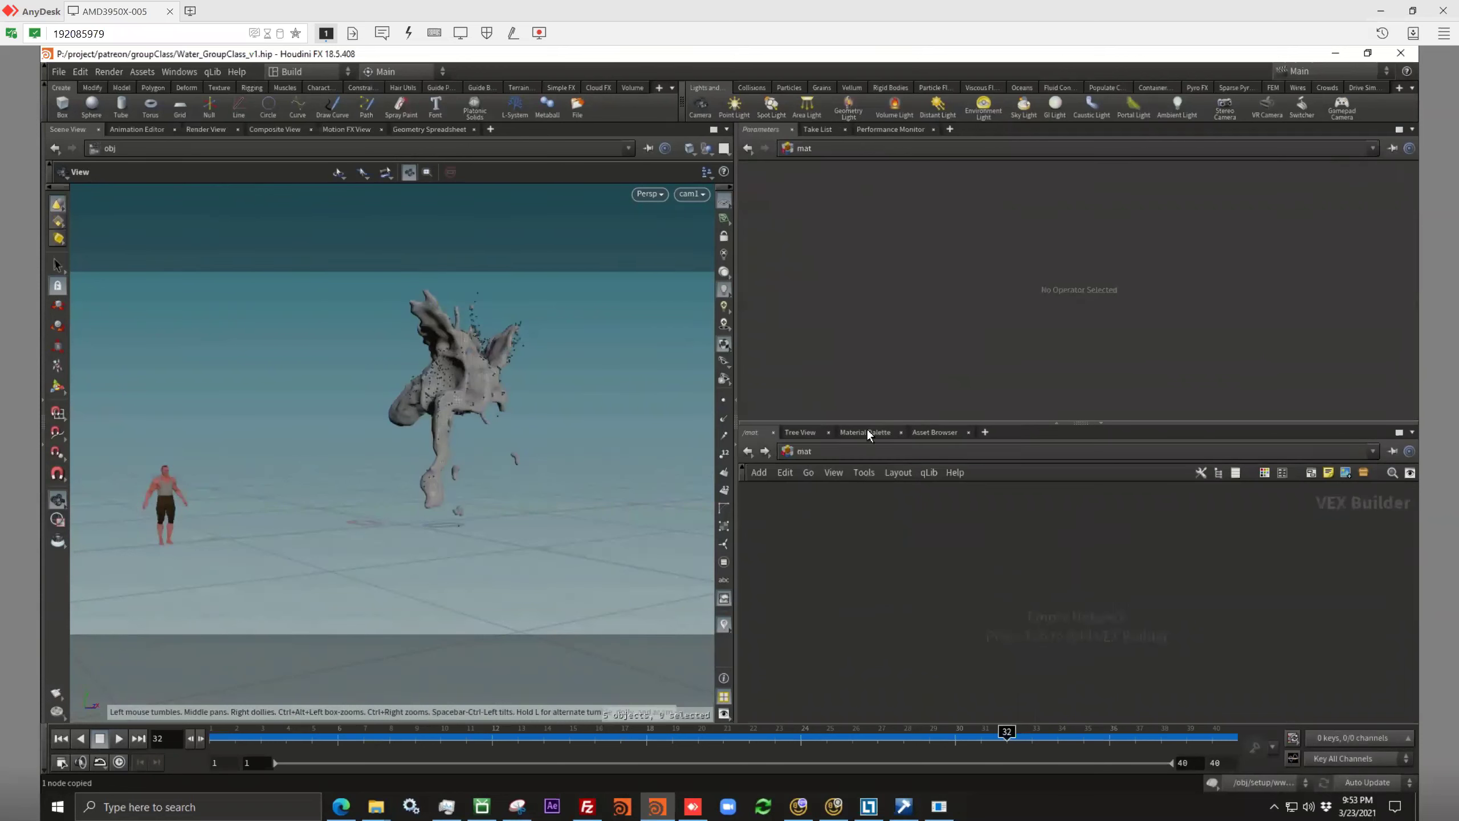
pyautogui.click(866, 432)
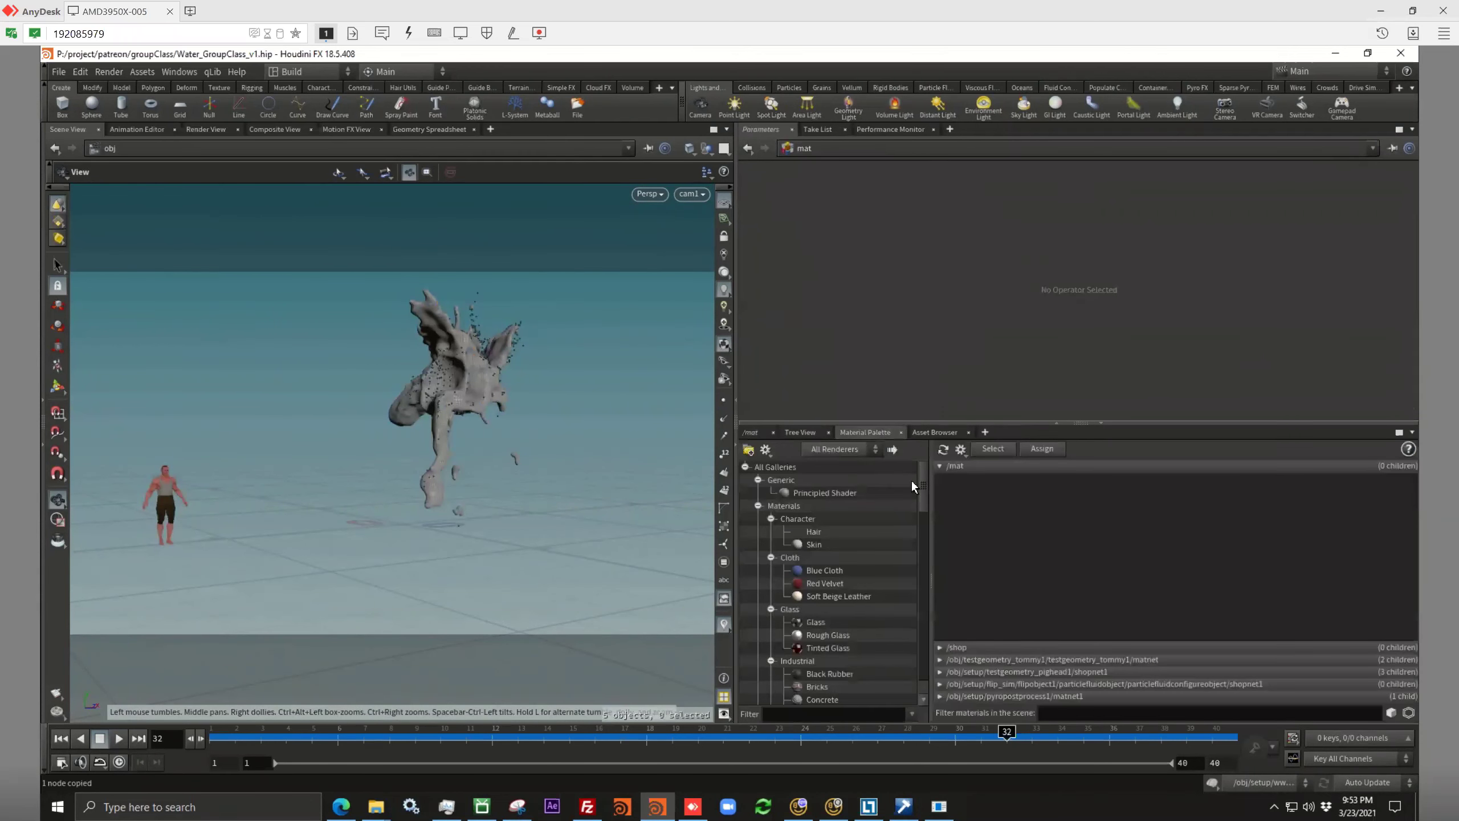
pyautogui.moveTo(923, 499); pyautogui.dragTo(924, 544)
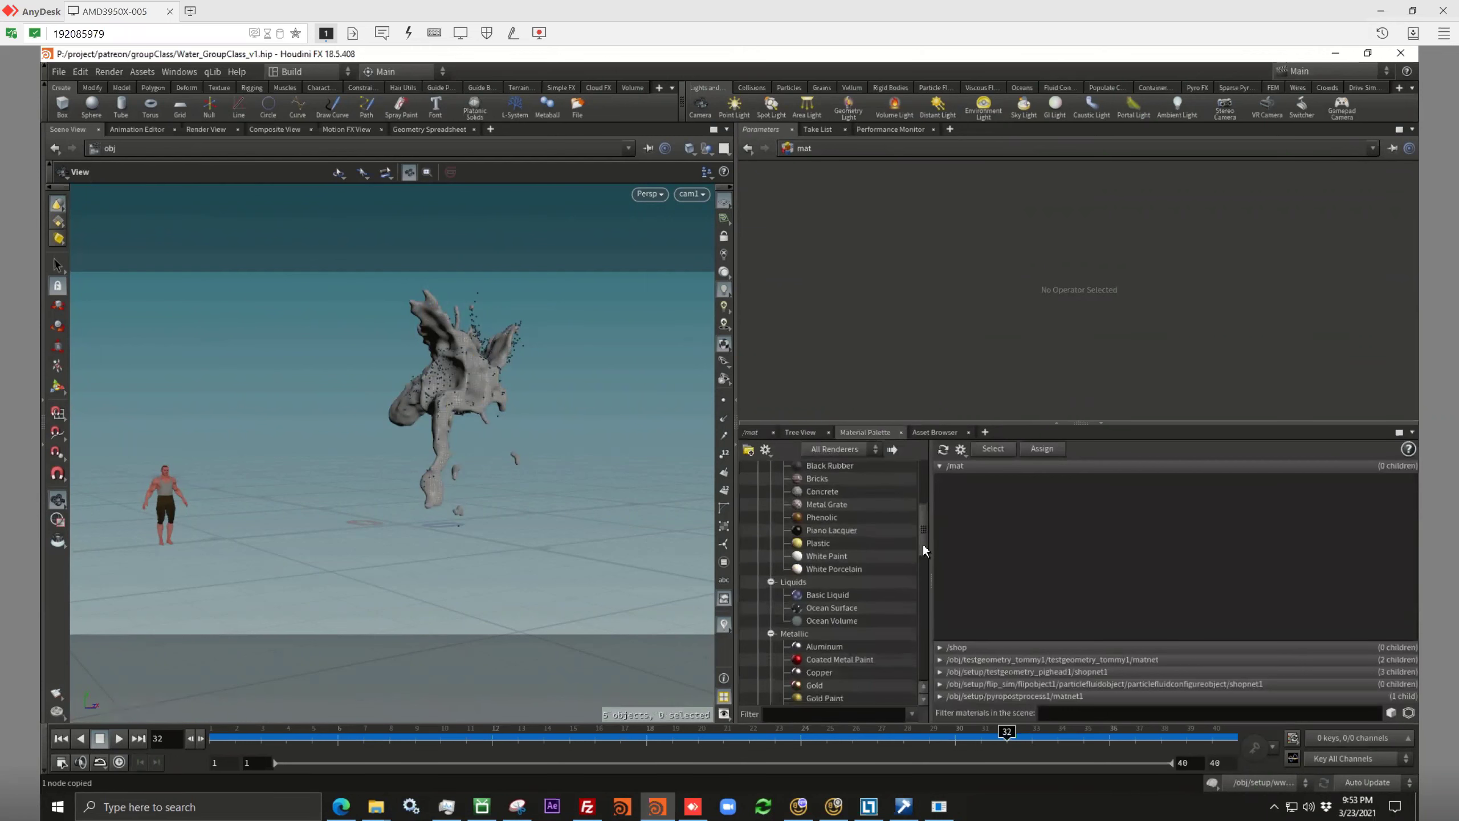
pyautogui.moveTo(830, 564); pyautogui.dragTo(935, 612)
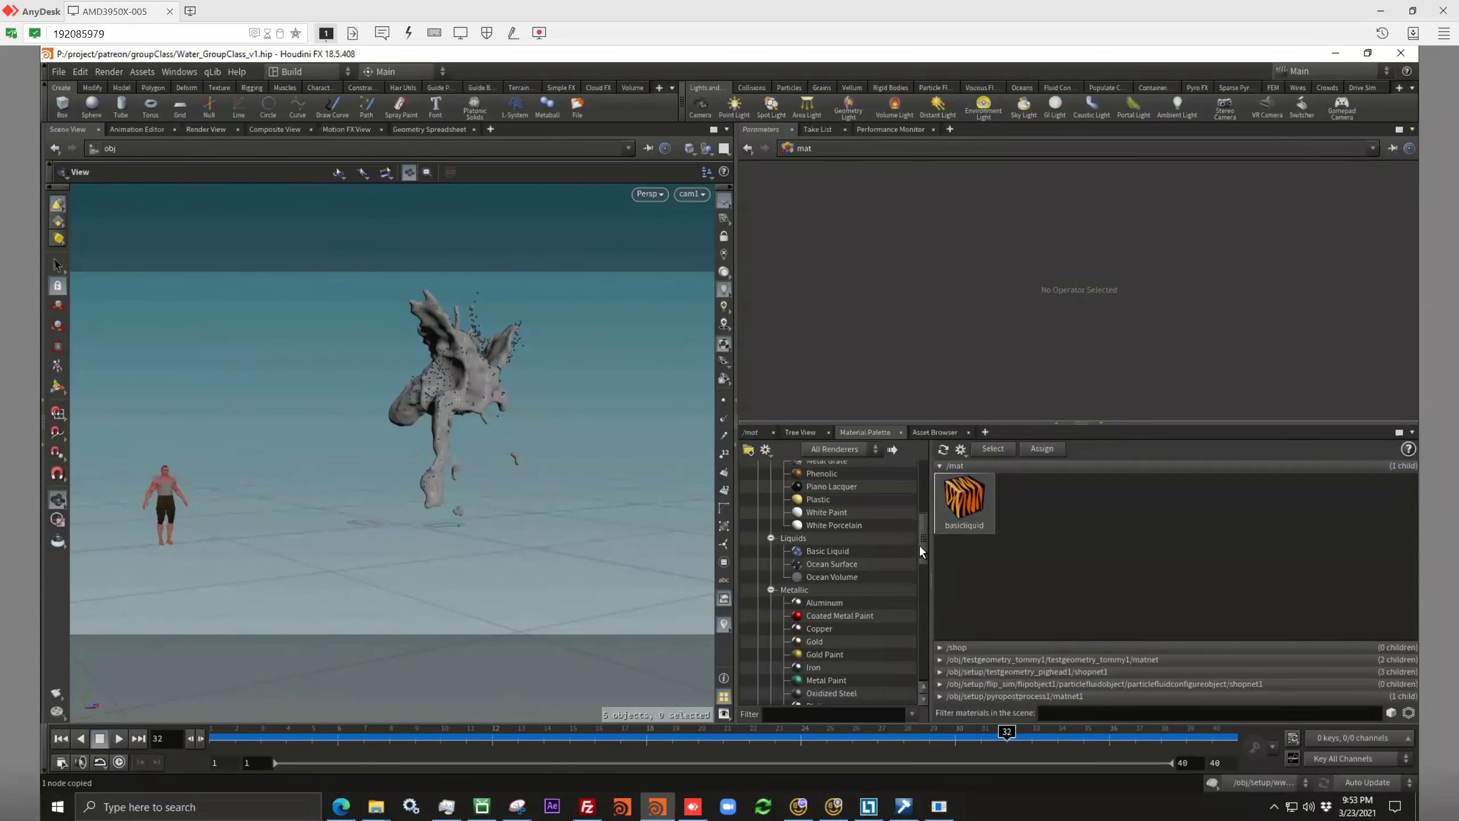
pyautogui.moveTo(924, 547); pyautogui.dragTo(923, 575)
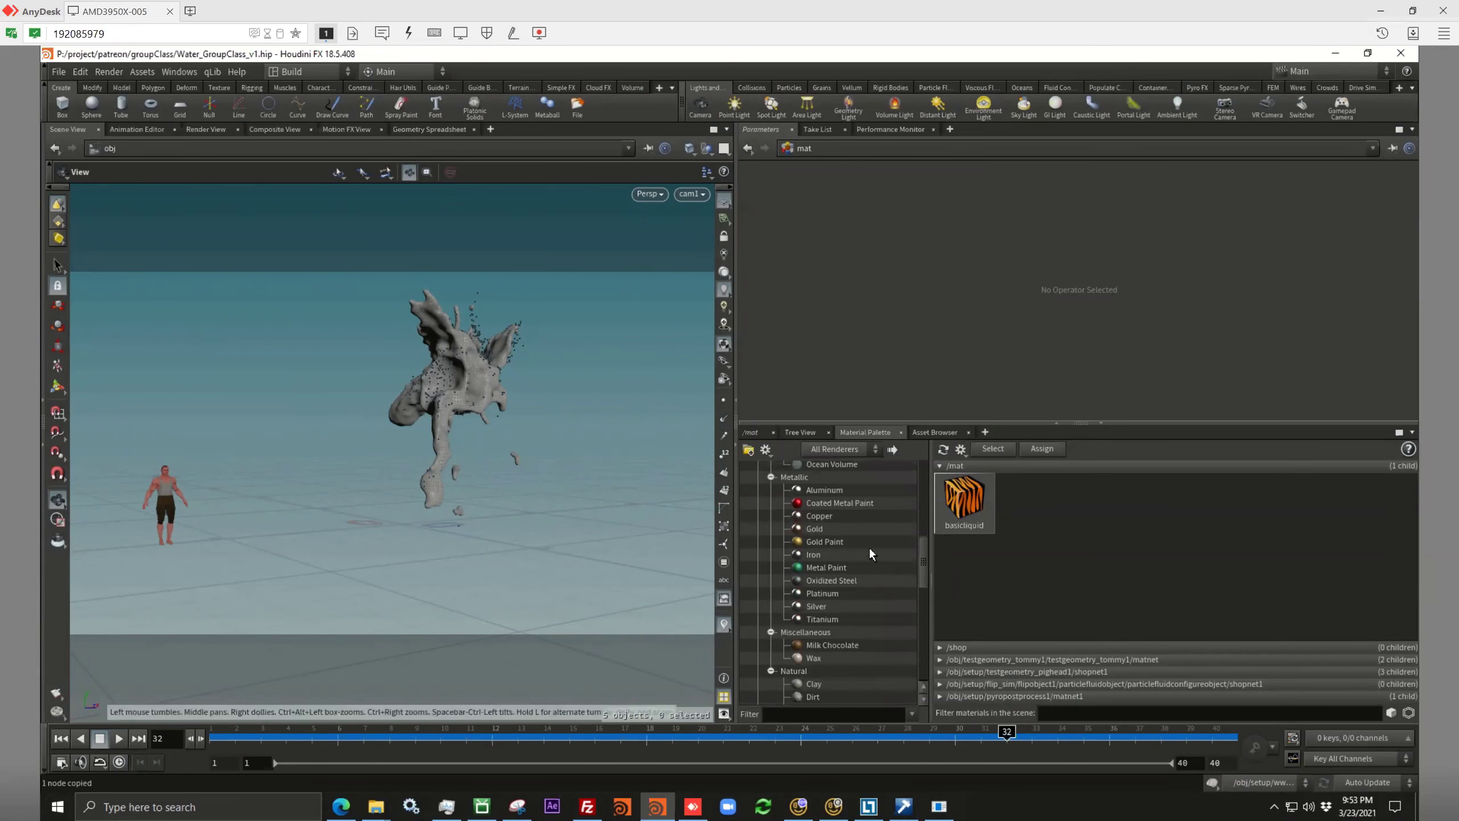
pyautogui.moveTo(925, 583)
pyautogui.mouseDown()
pyautogui.moveTo(928, 602)
pyautogui.moveTo(930, 479)
pyautogui.moveTo(929, 546)
pyautogui.mouseUp()
# - Filter the palette for volume and add Uniform Volume to /mat
pyautogui.scroll(-1, 856, 627)
pyautogui.scroll(-2, 854, 629)
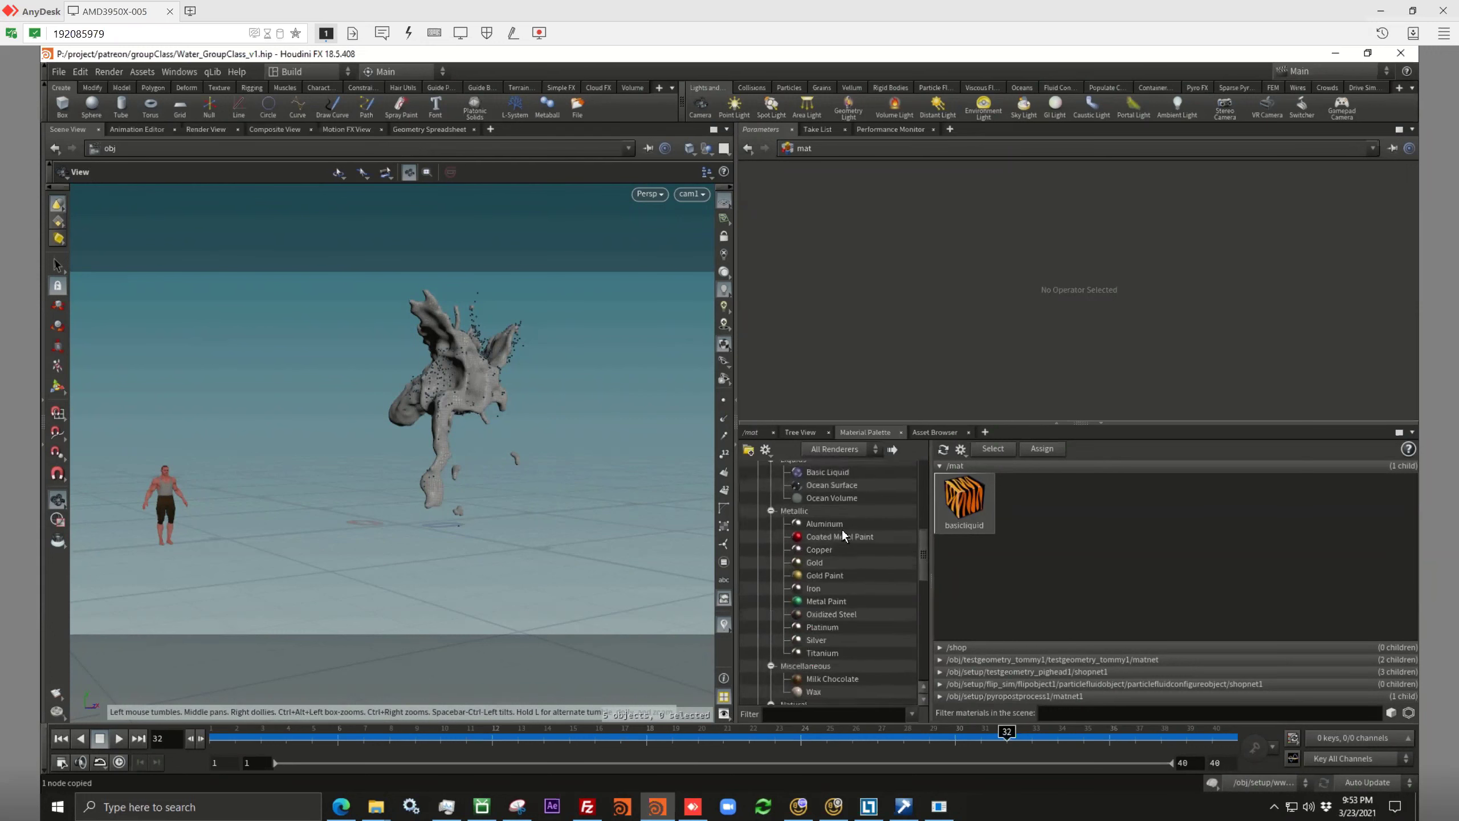
pyautogui.scroll(-3, 833, 610)
pyautogui.scroll(-4, 836, 625)
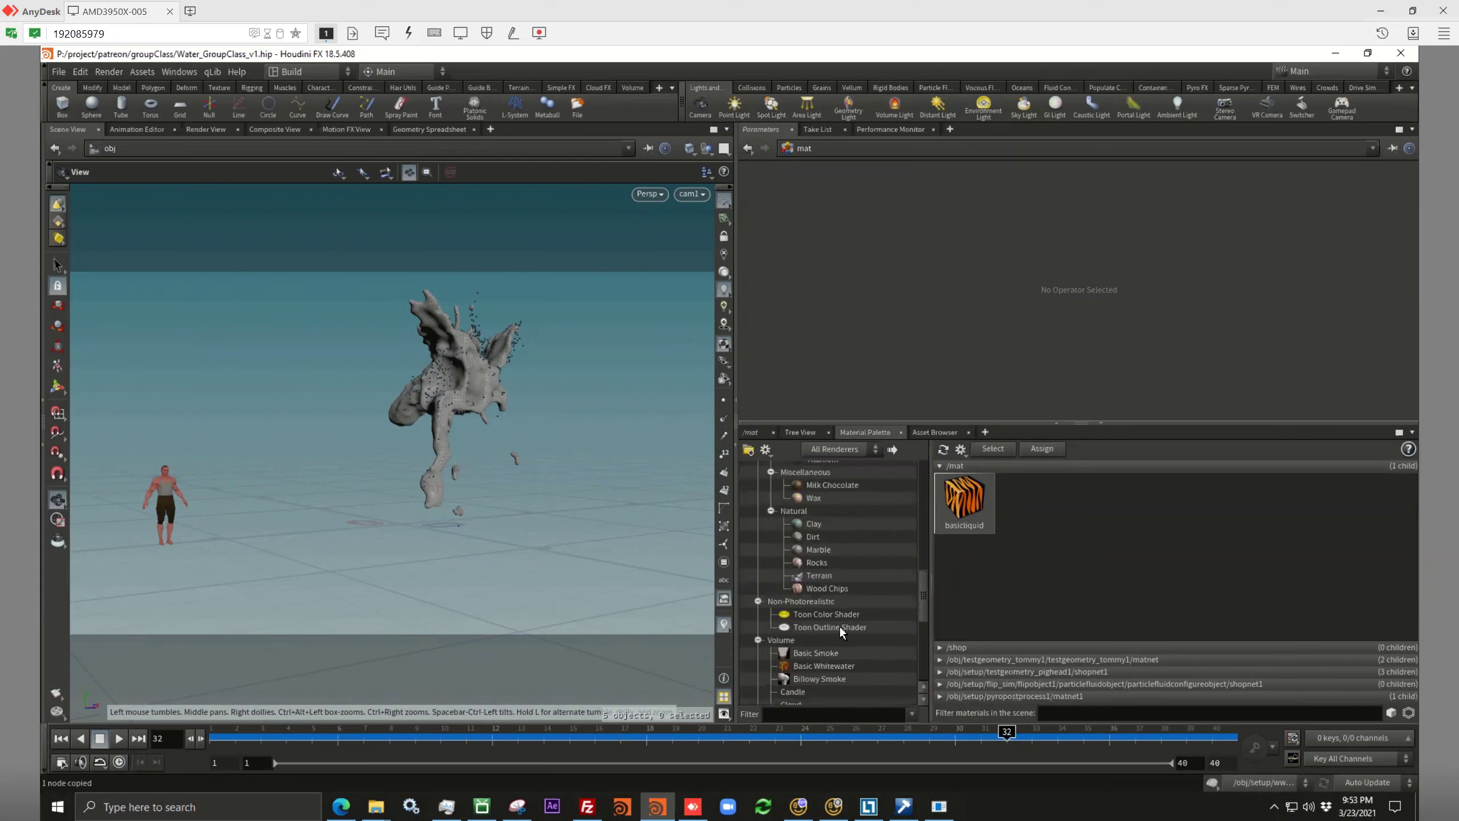
pyautogui.scroll(-2, 828, 683)
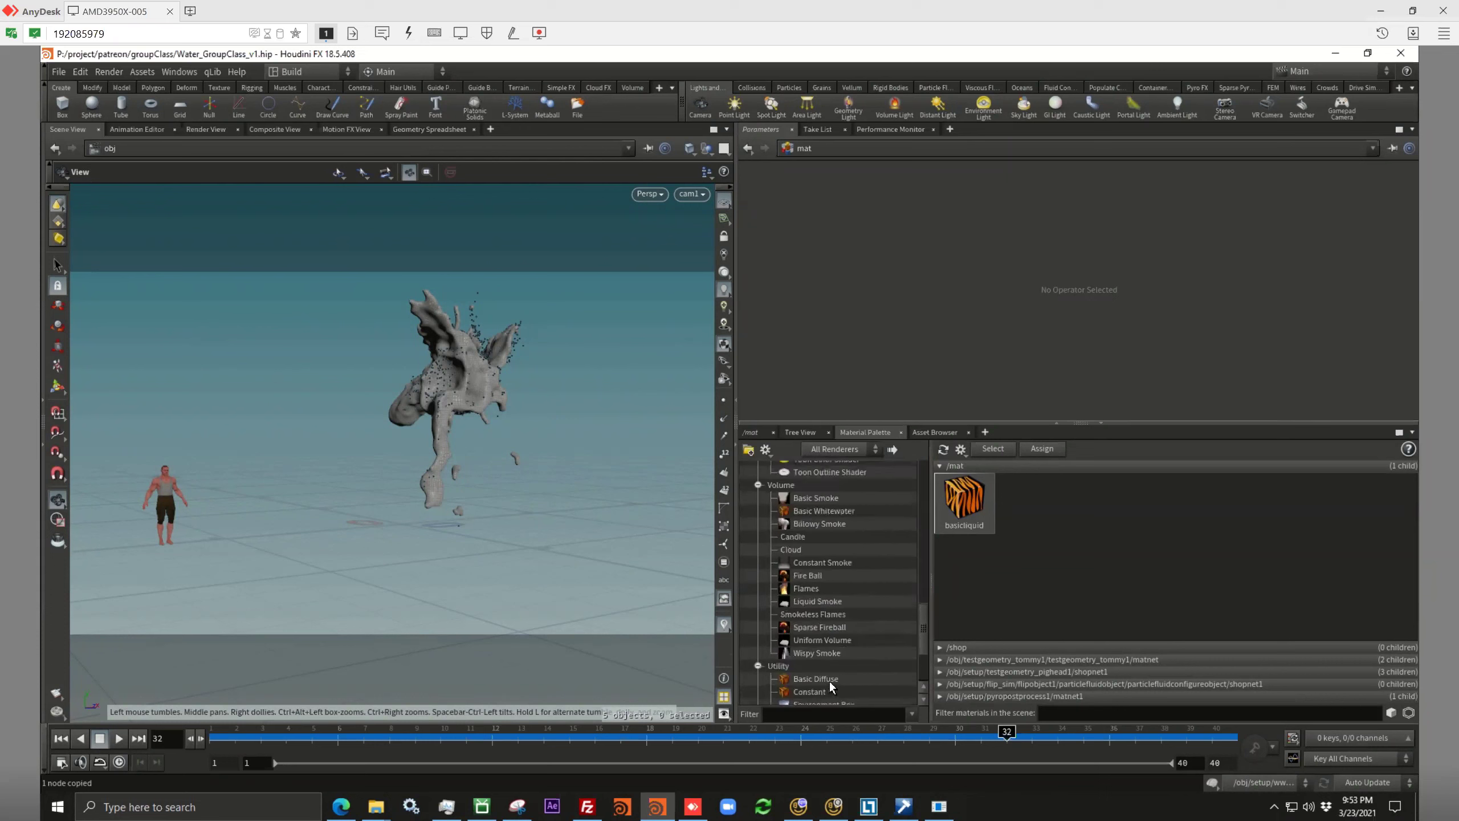
pyautogui.scroll(-3, 830, 656)
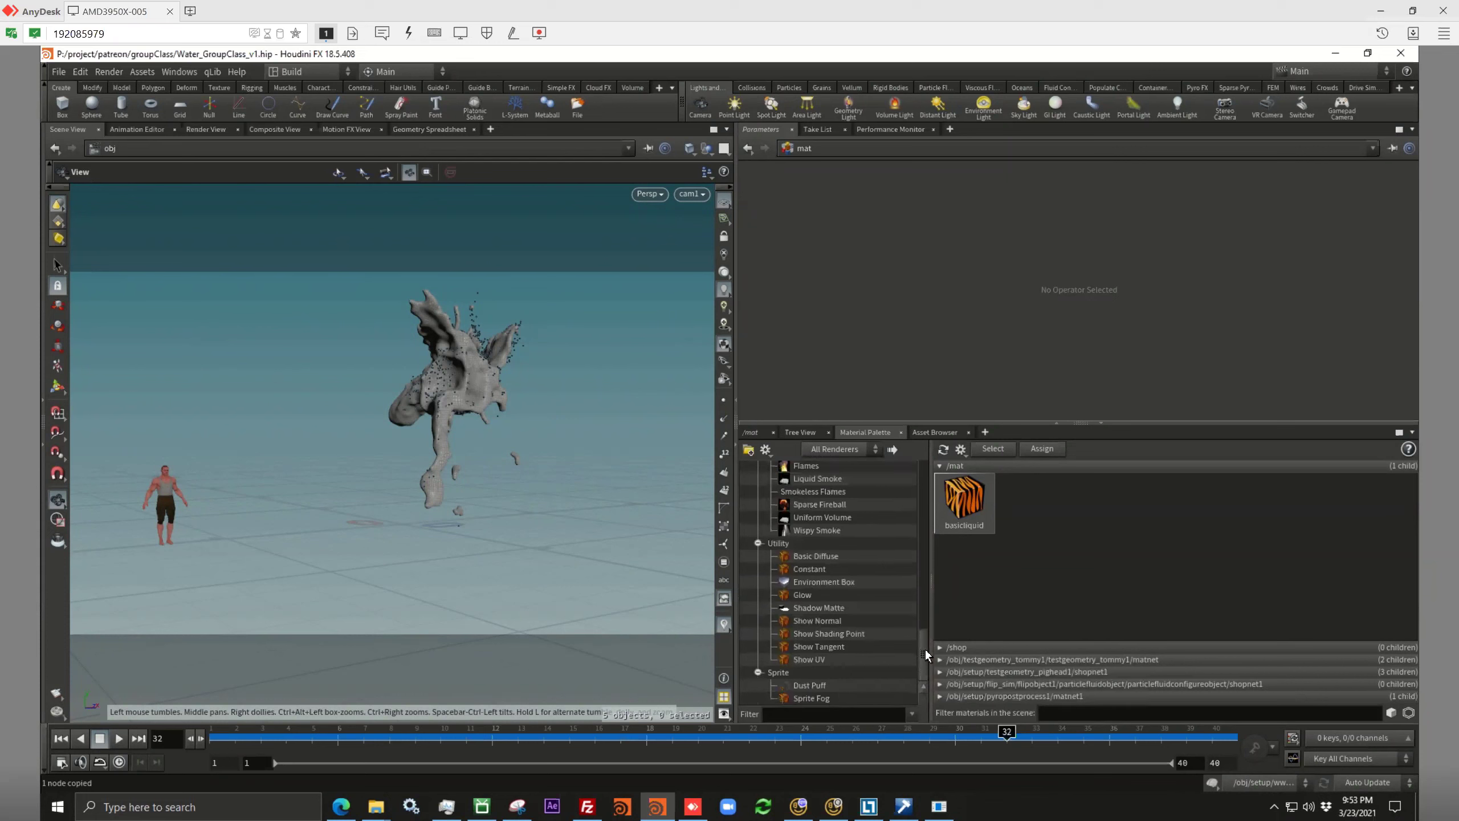
pyautogui.moveTo(923, 647); pyautogui.dragTo(921, 621)
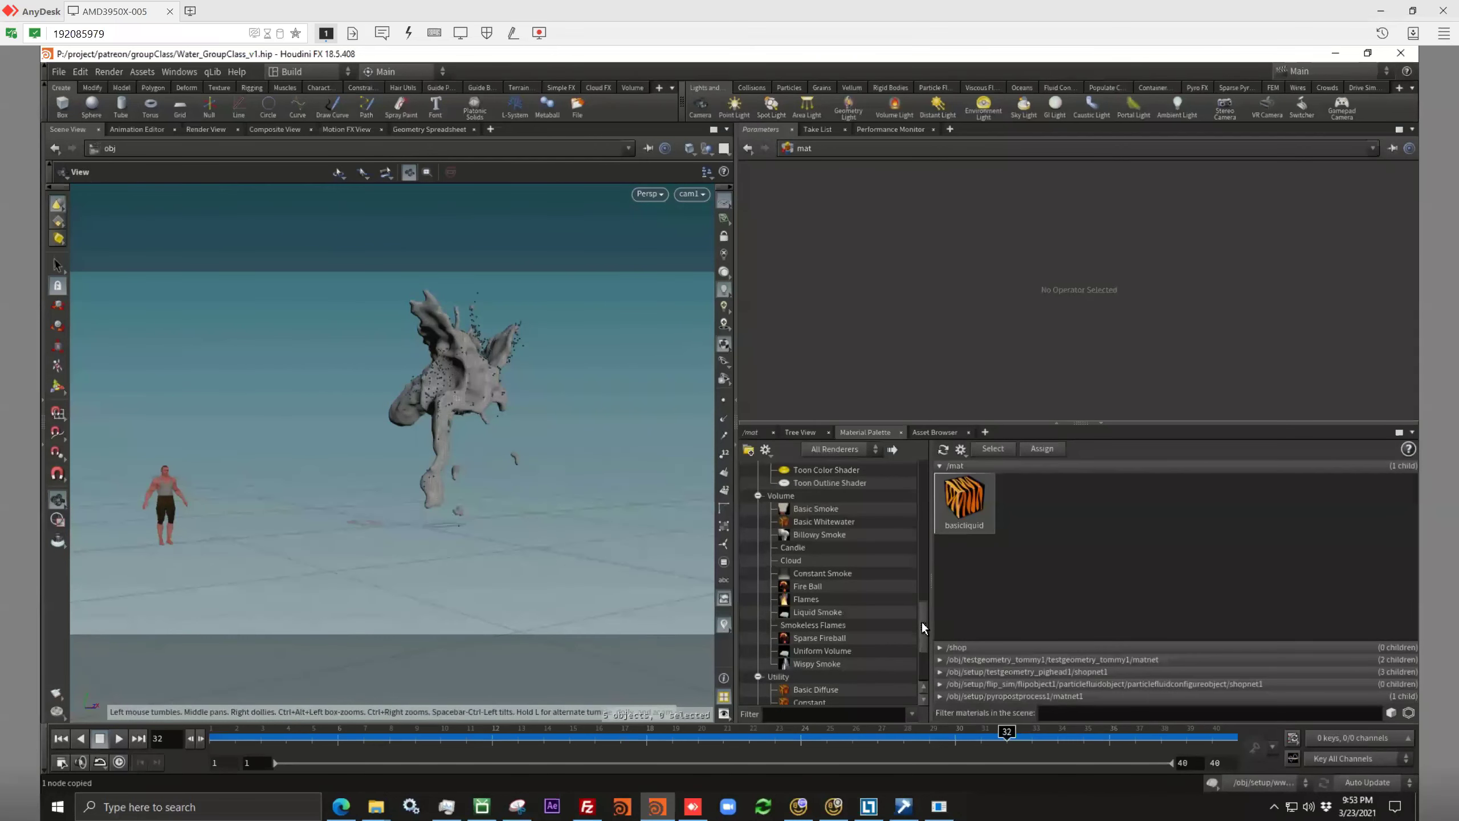
pyautogui.click(852, 713)
pyautogui.write('lume')
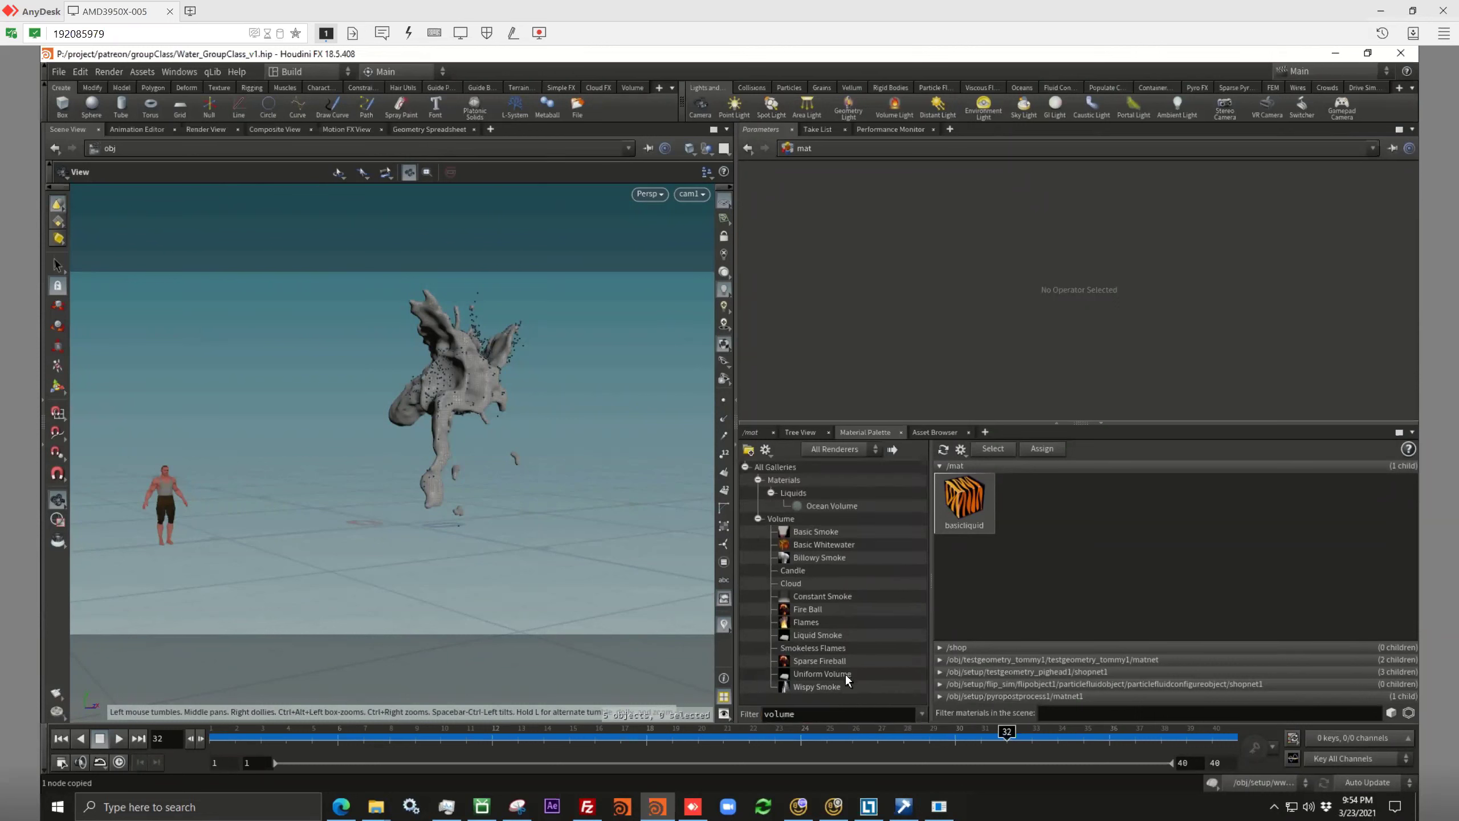
pyautogui.moveTo(827, 676); pyautogui.dragTo(1014, 576)
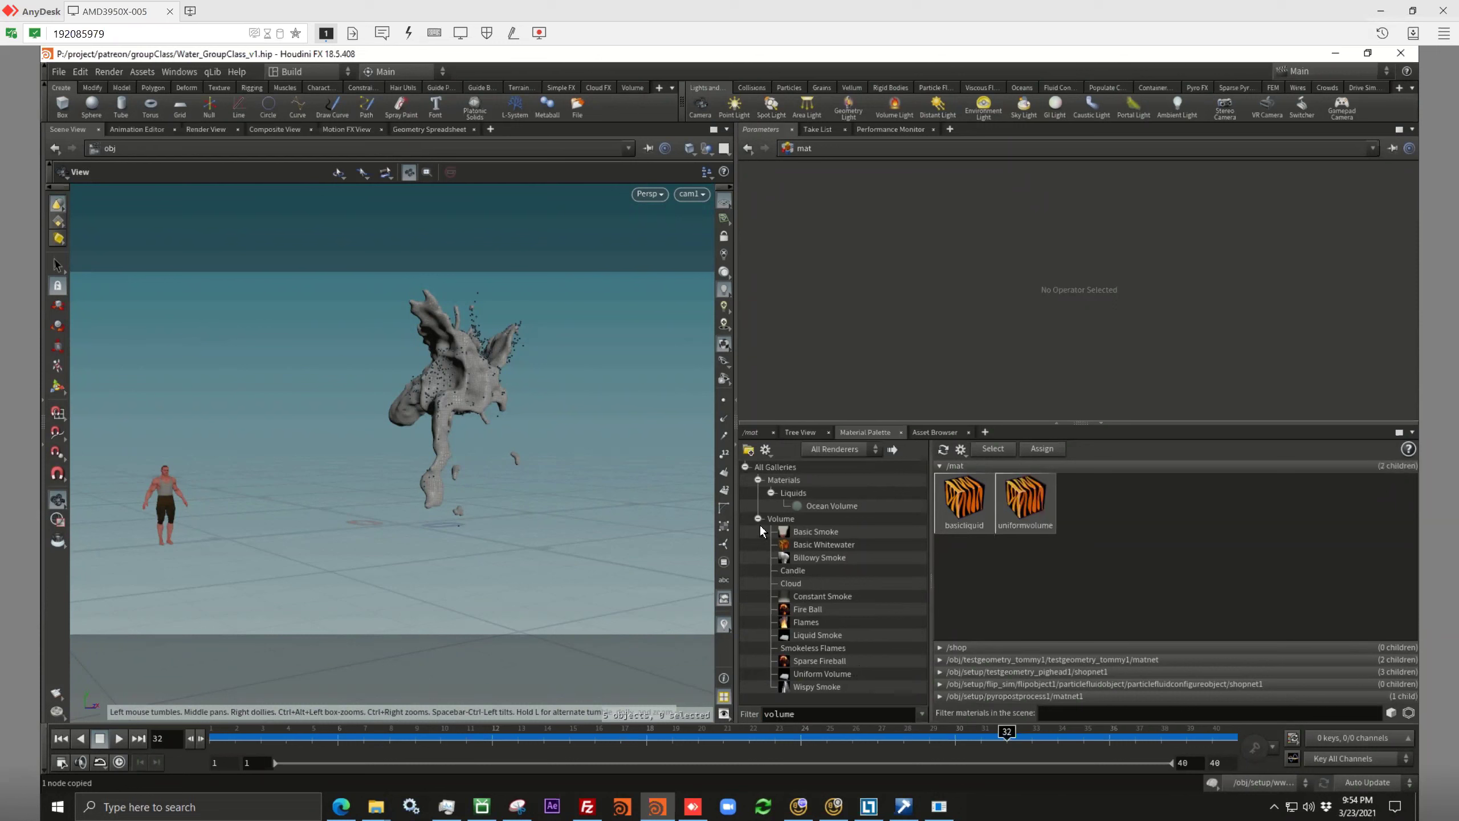
# - In /mat, frame the material nodes and shift them left to make room
pyautogui.click(753, 436)
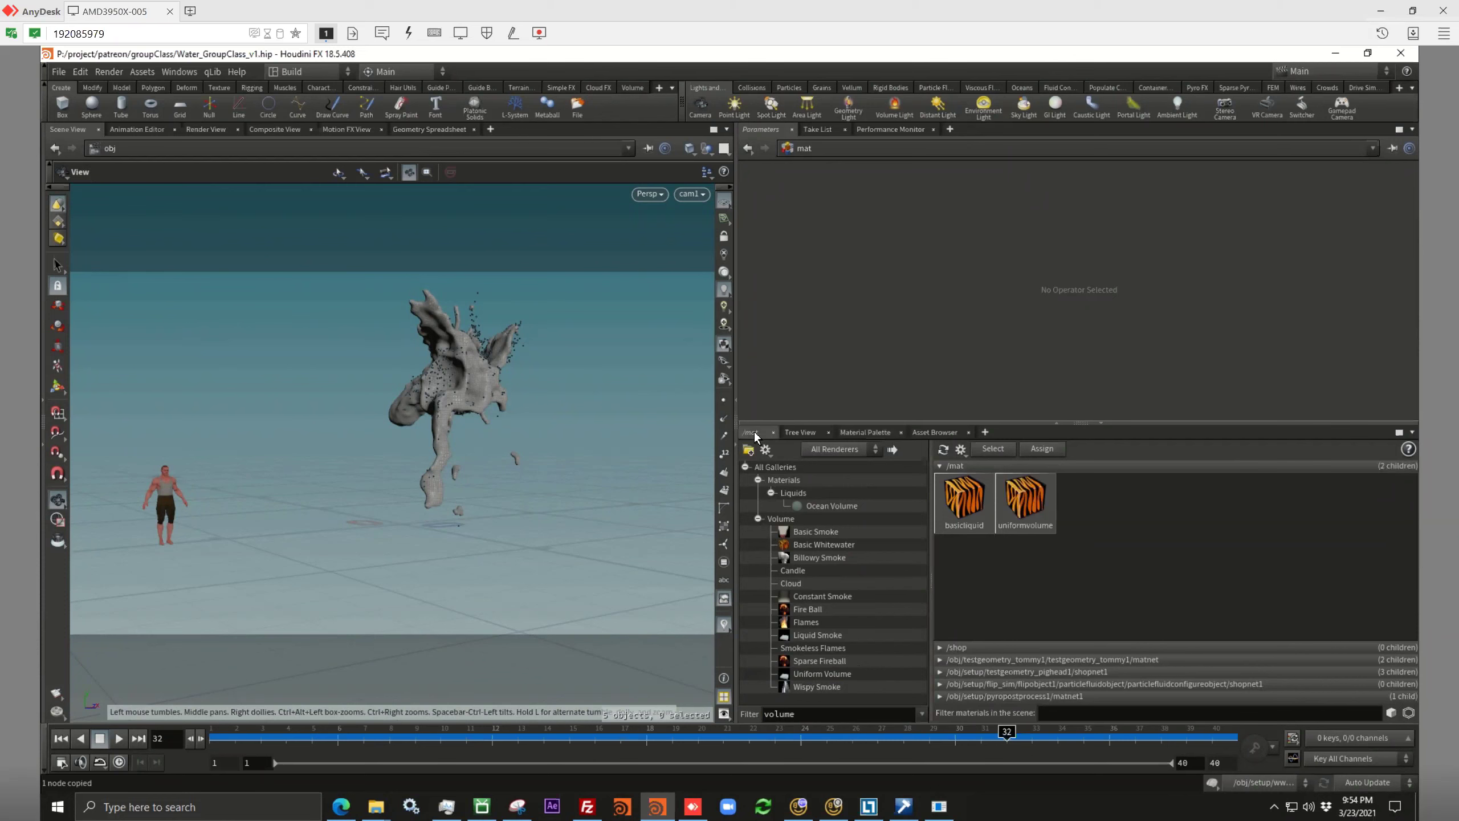
pyautogui.press('h')
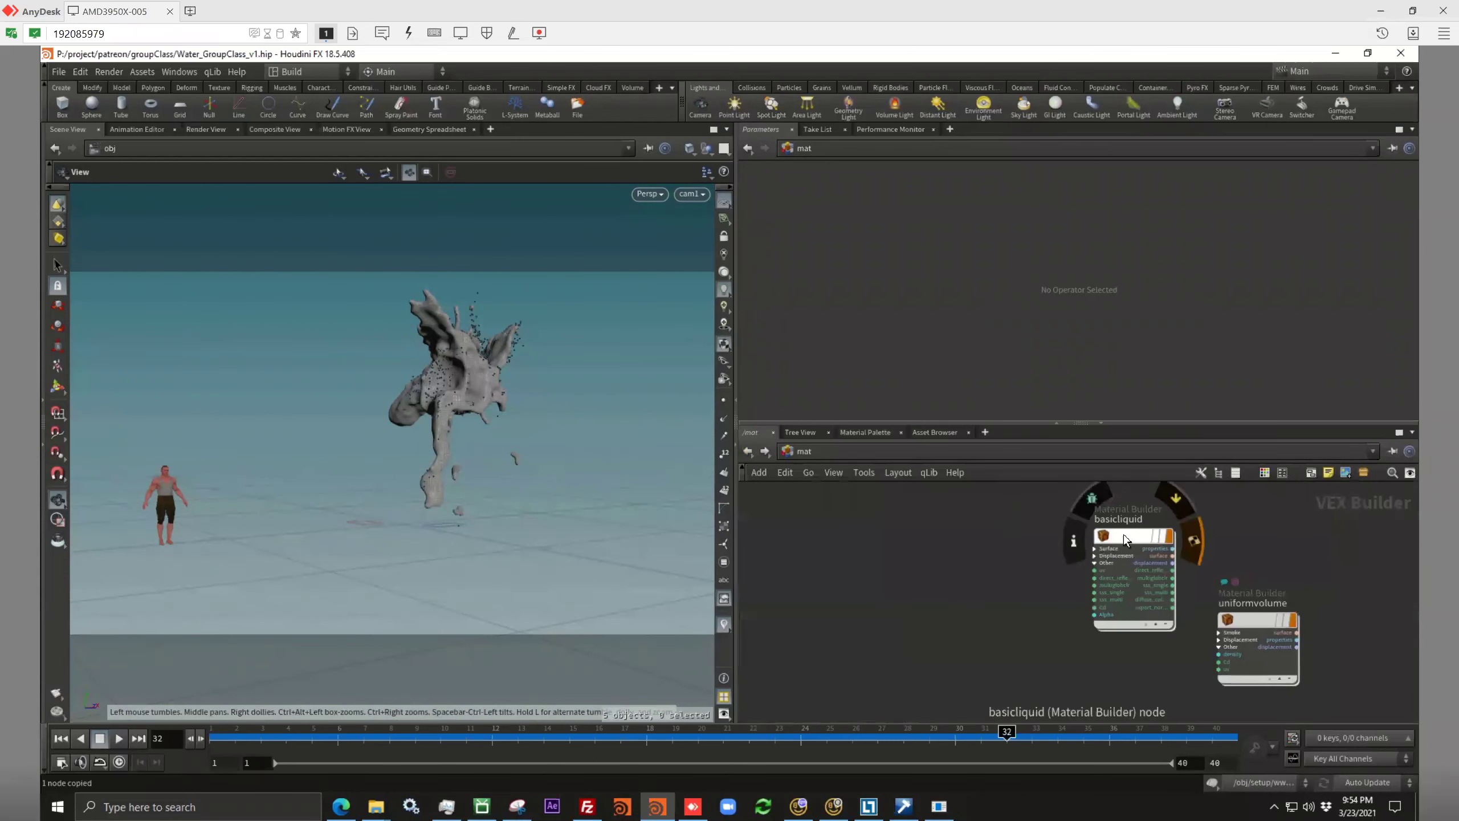
pyautogui.moveTo(1126, 540); pyautogui.dragTo(932, 587)
pyautogui.moveTo(1245, 613); pyautogui.dragTo(1060, 570)
# - Add a Material Builder, materialbuilder1, to /mat and dive inside it
pyautogui.press('Tab')
pyautogui.write('material')
pyautogui.press('Return')
pyautogui.click(1240, 591)
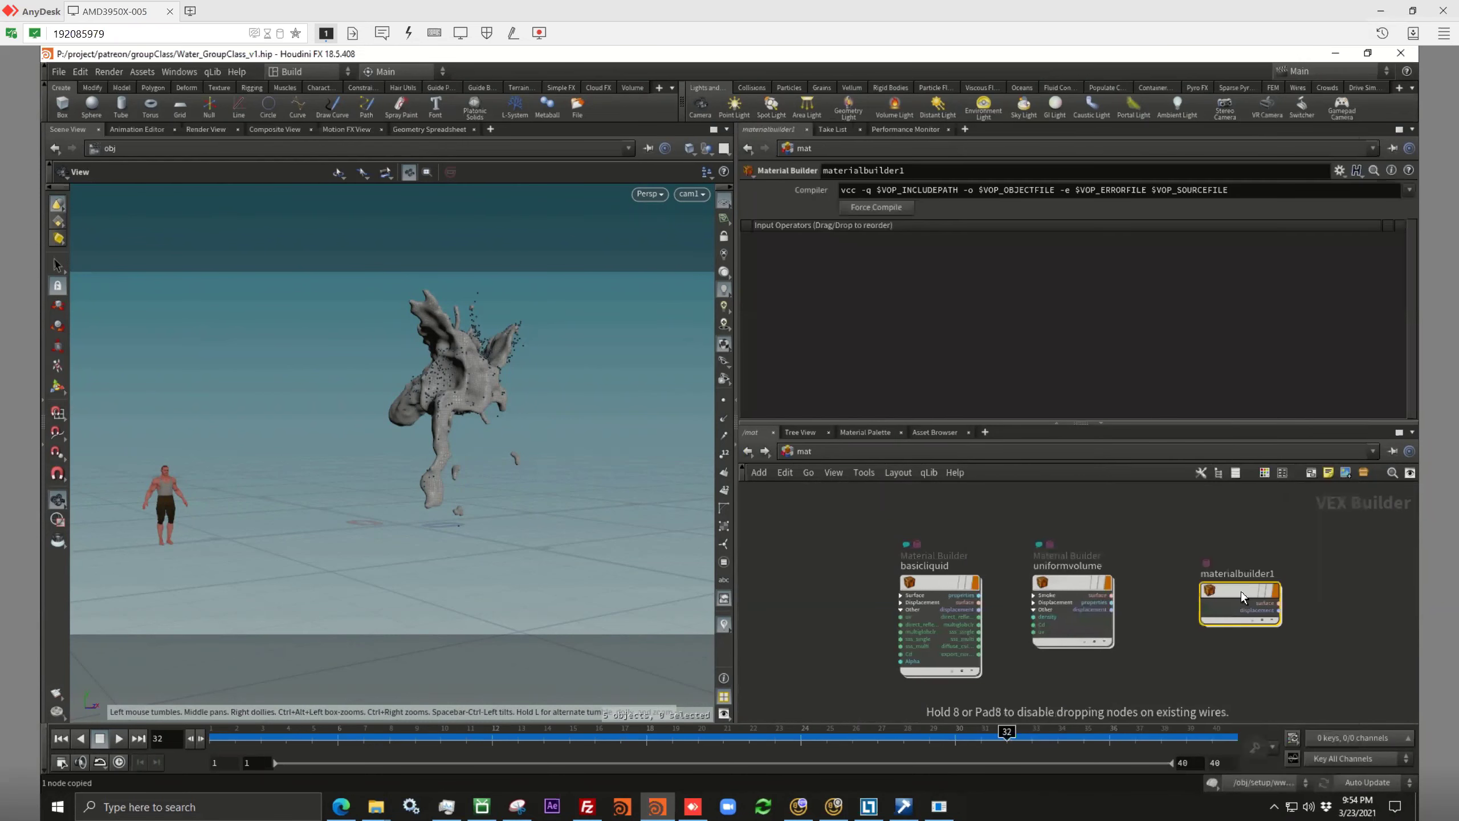
pyautogui.doubleClick(1240, 591)
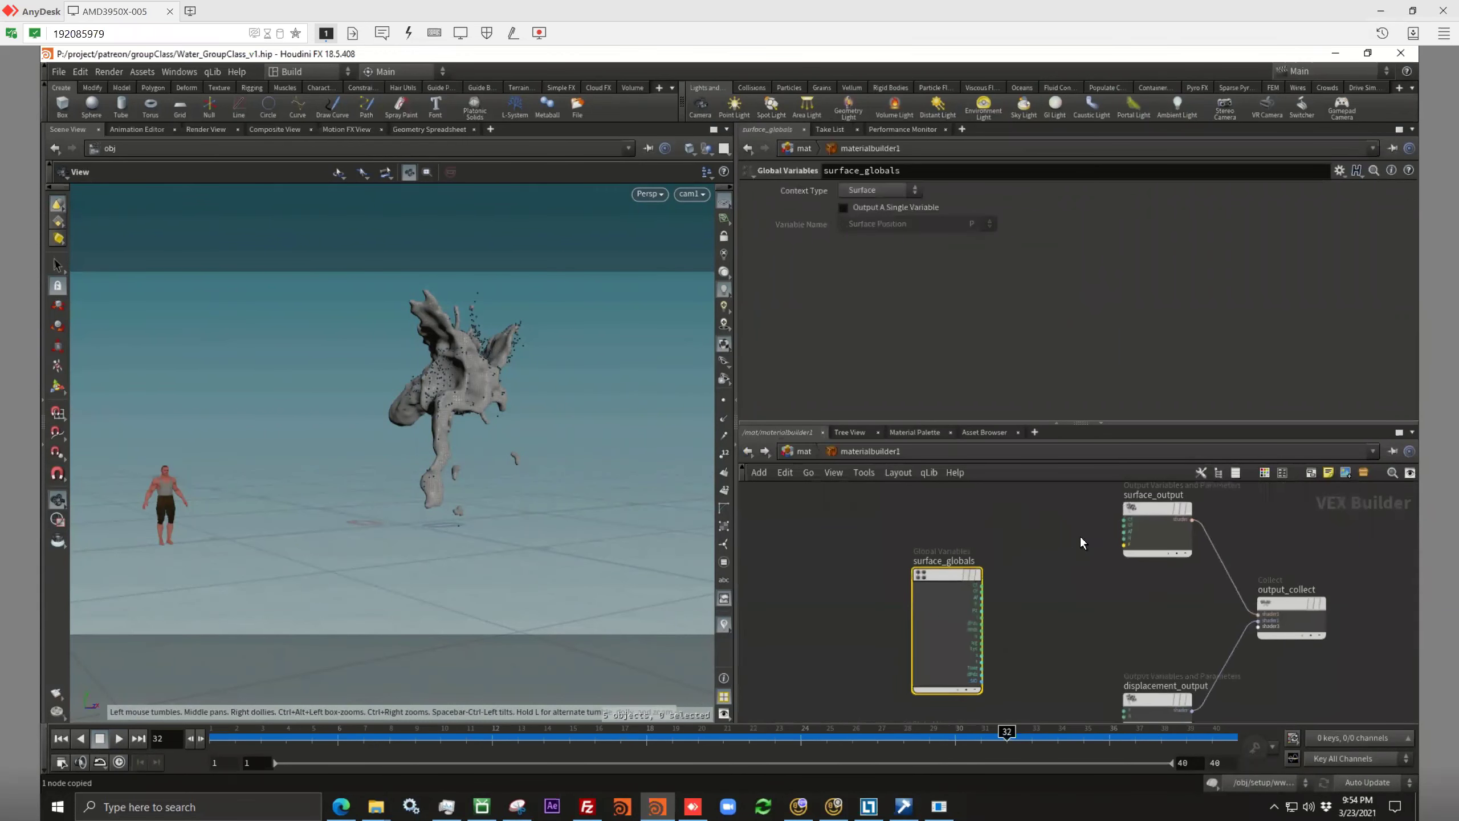
# - Add a Lighting Model node beside surface_globals and set it to Isotropic Volume
pyautogui.press('Tab')
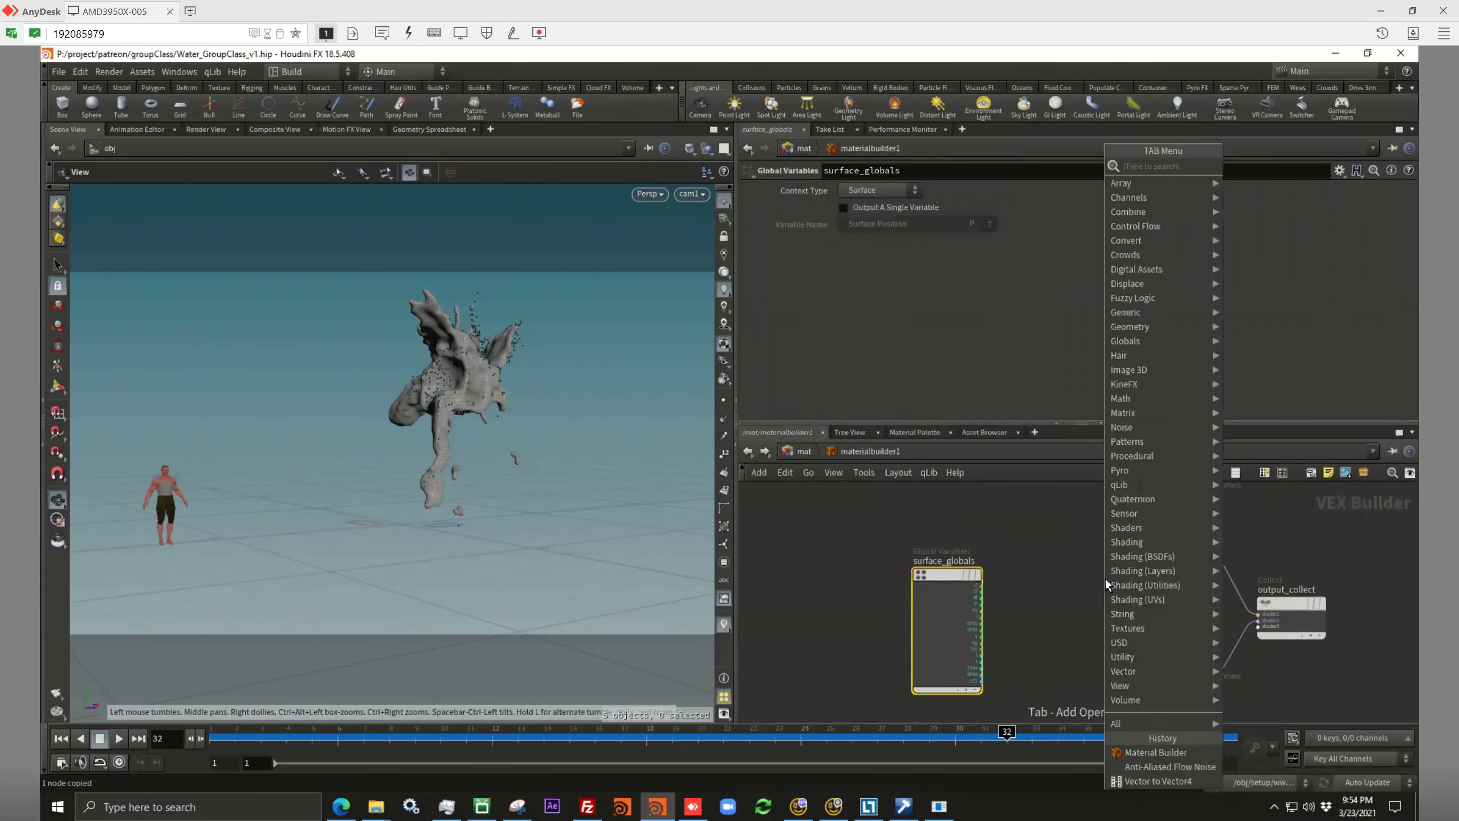
pyautogui.write('light')
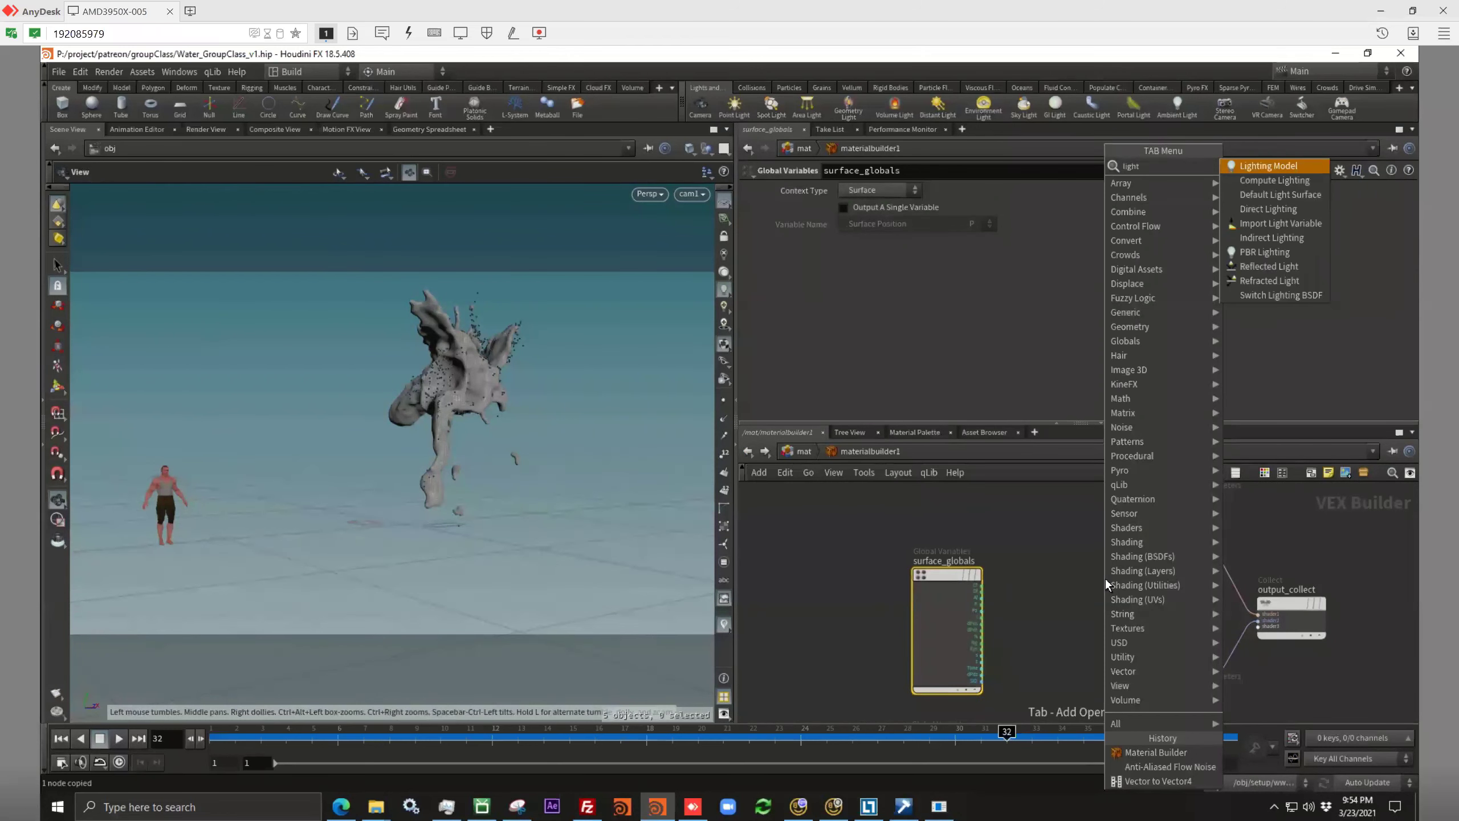
pyautogui.press('Return')
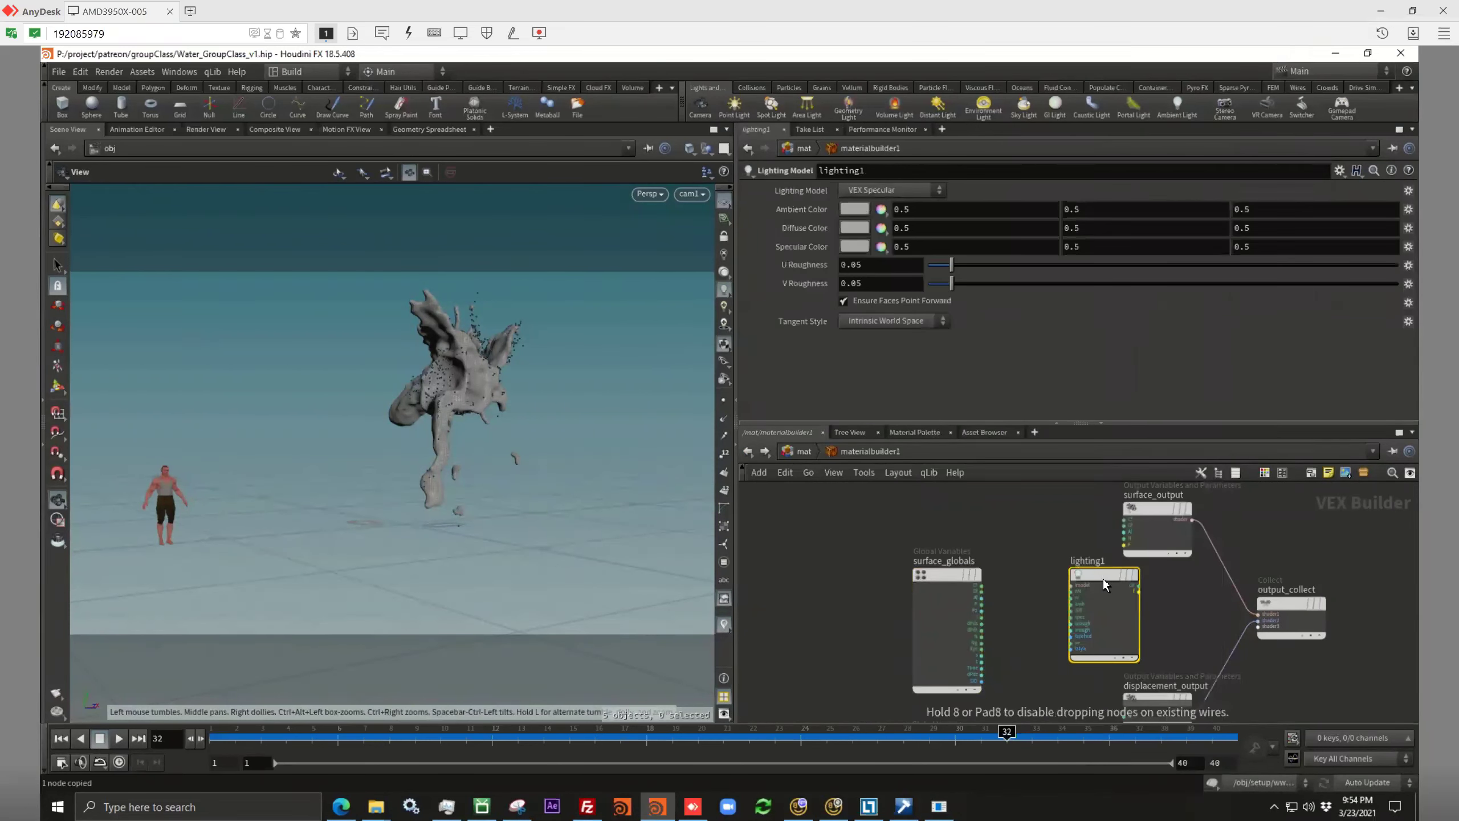
pyautogui.click(1031, 561)
pyautogui.click(901, 194)
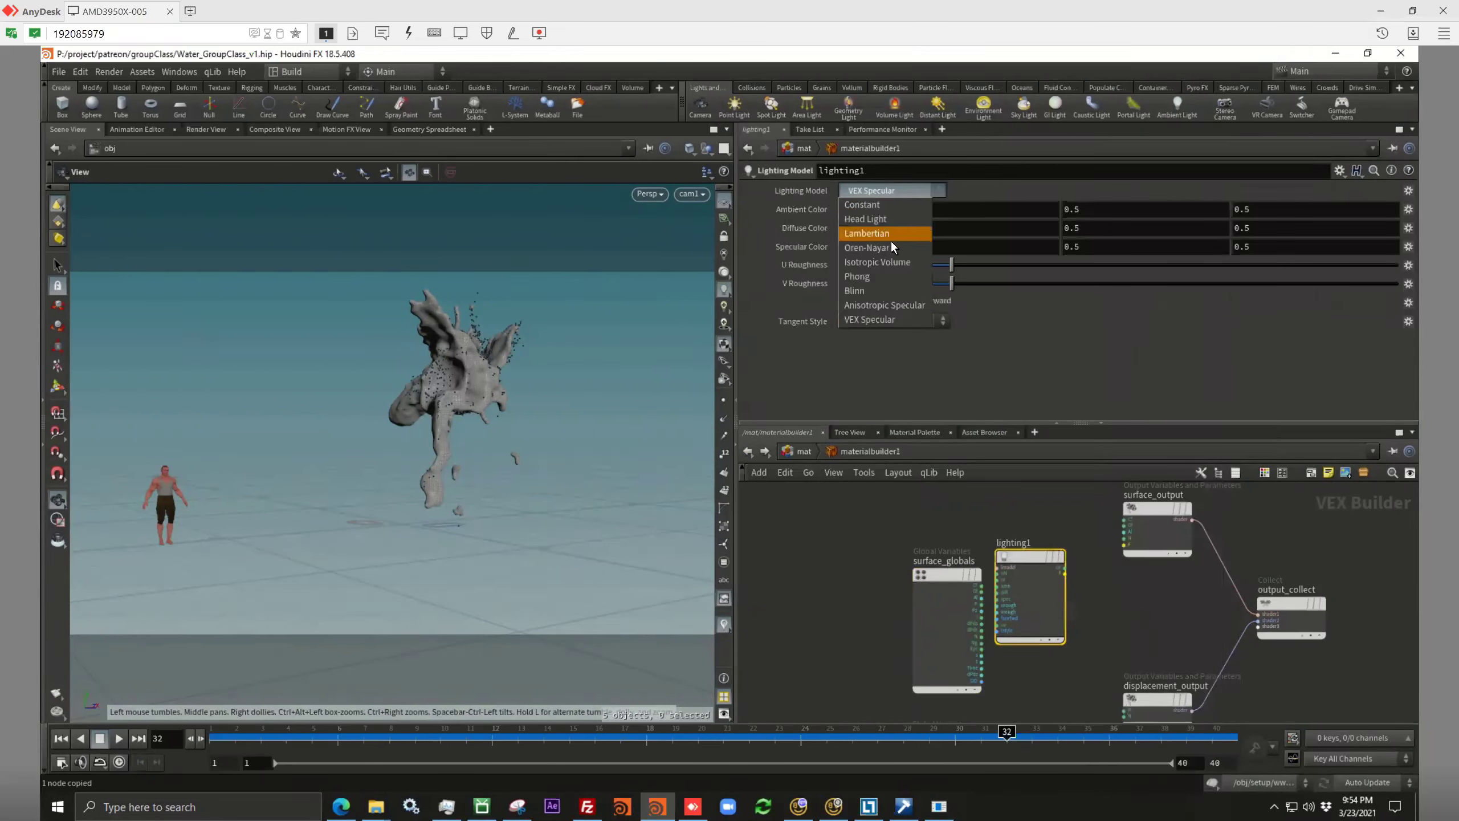
pyautogui.click(881, 263)
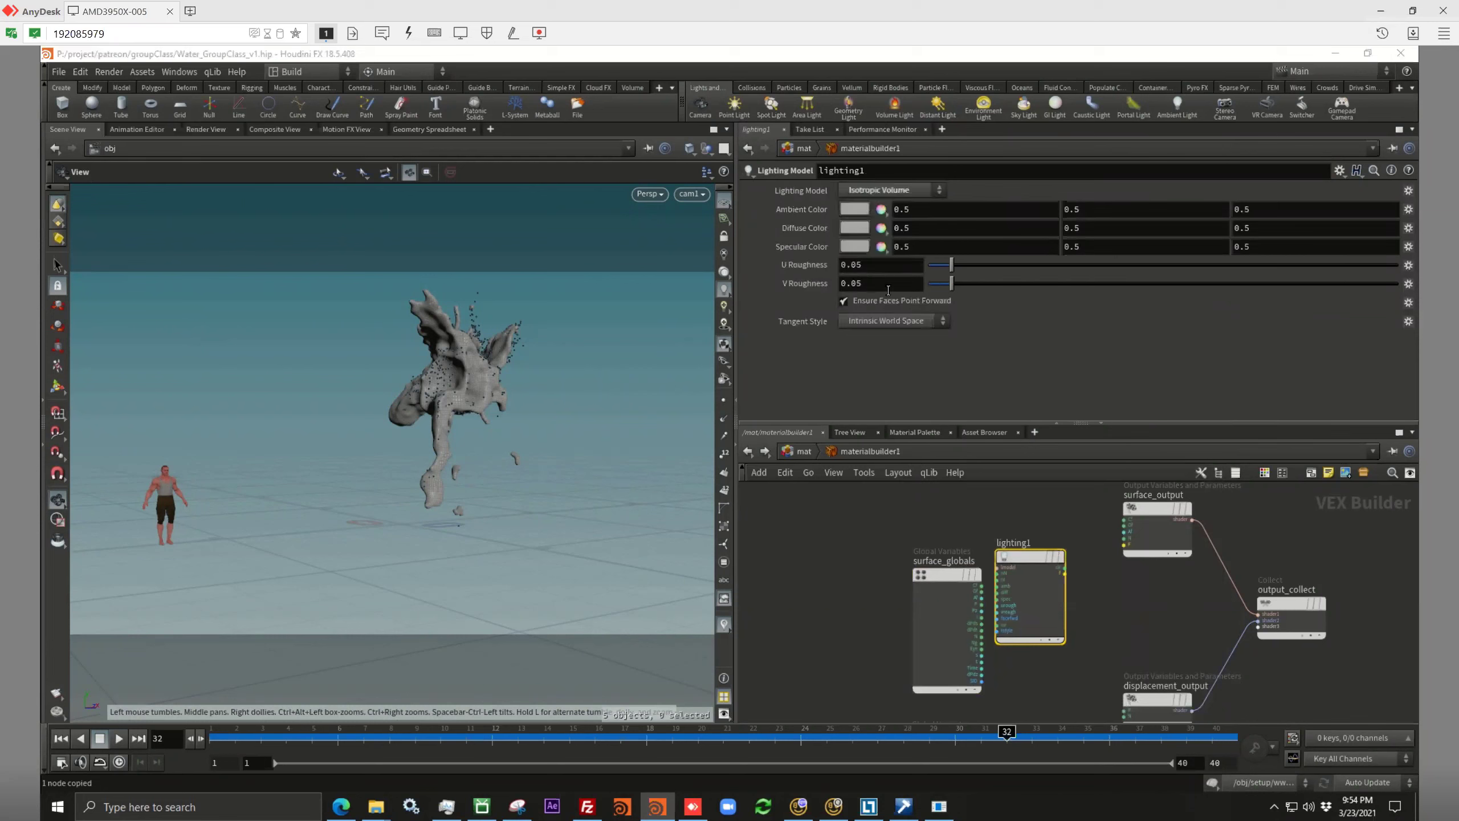
# - Set the lighting model's ambient and specular colours to white
pyautogui.click(855, 209)
pyautogui.click(1062, 191)
pyautogui.click(1057, 55)
pyautogui.click(865, 246)
pyautogui.click(1042, 188)
pyautogui.click(1055, 61)
# - Raise the diffuse colour to 4, 4, 4 and move the lighting1 node higher
pyautogui.click(867, 229)
pyautogui.click(1042, 180)
pyautogui.click(1054, 65)
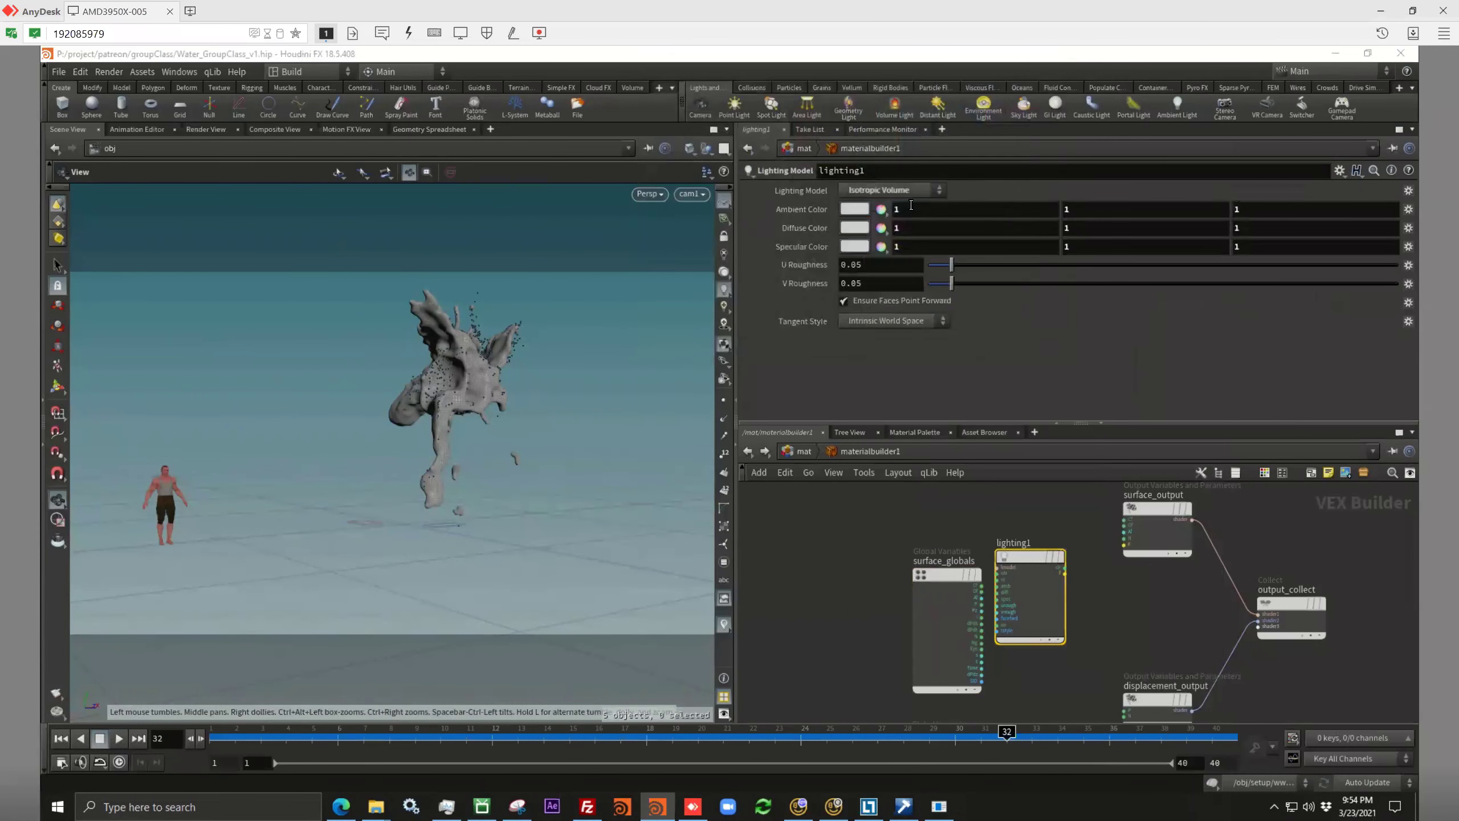
pyautogui.click(856, 230)
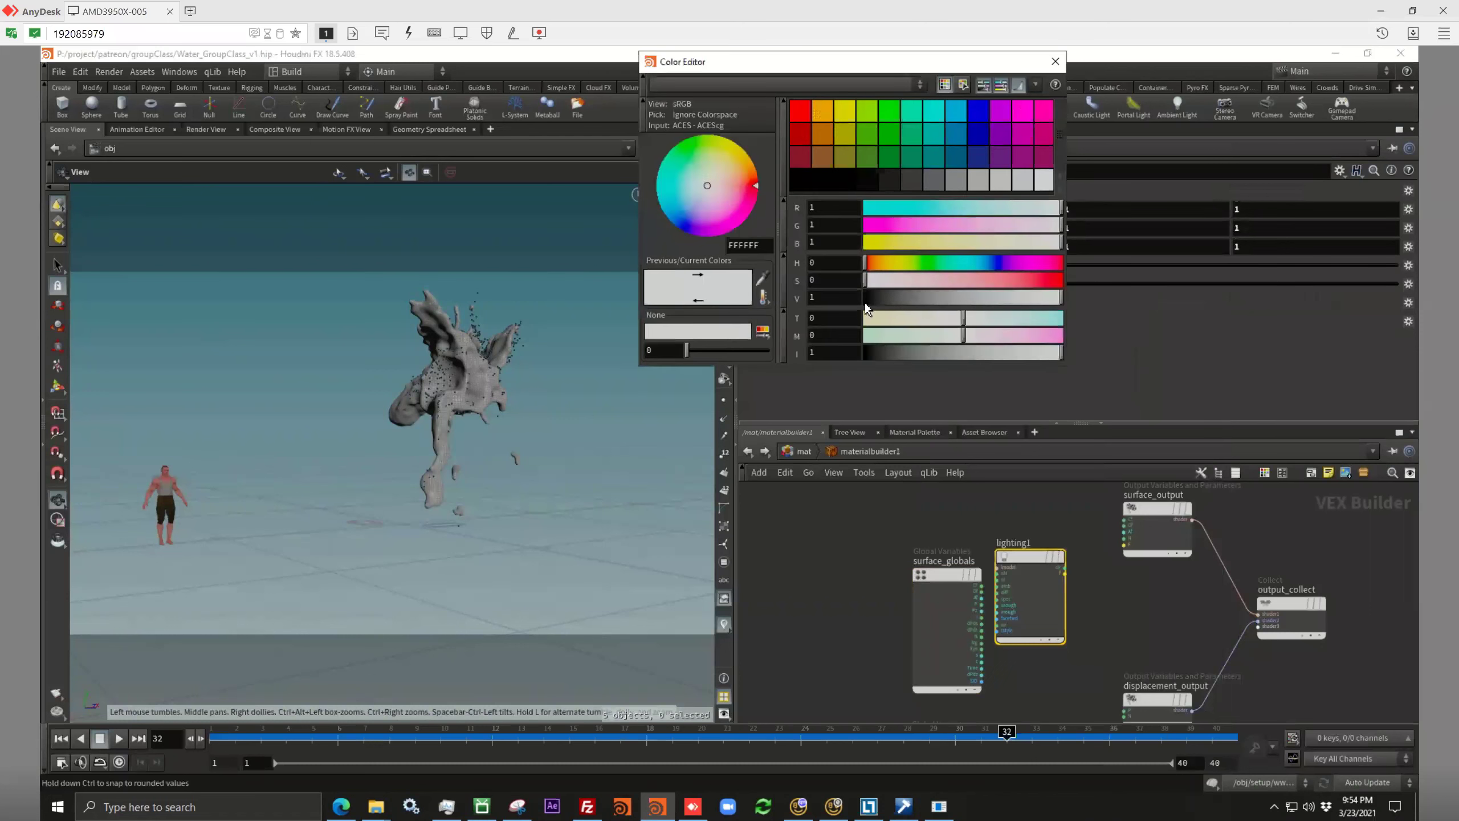
pyautogui.write('4')
pyautogui.press('Return')
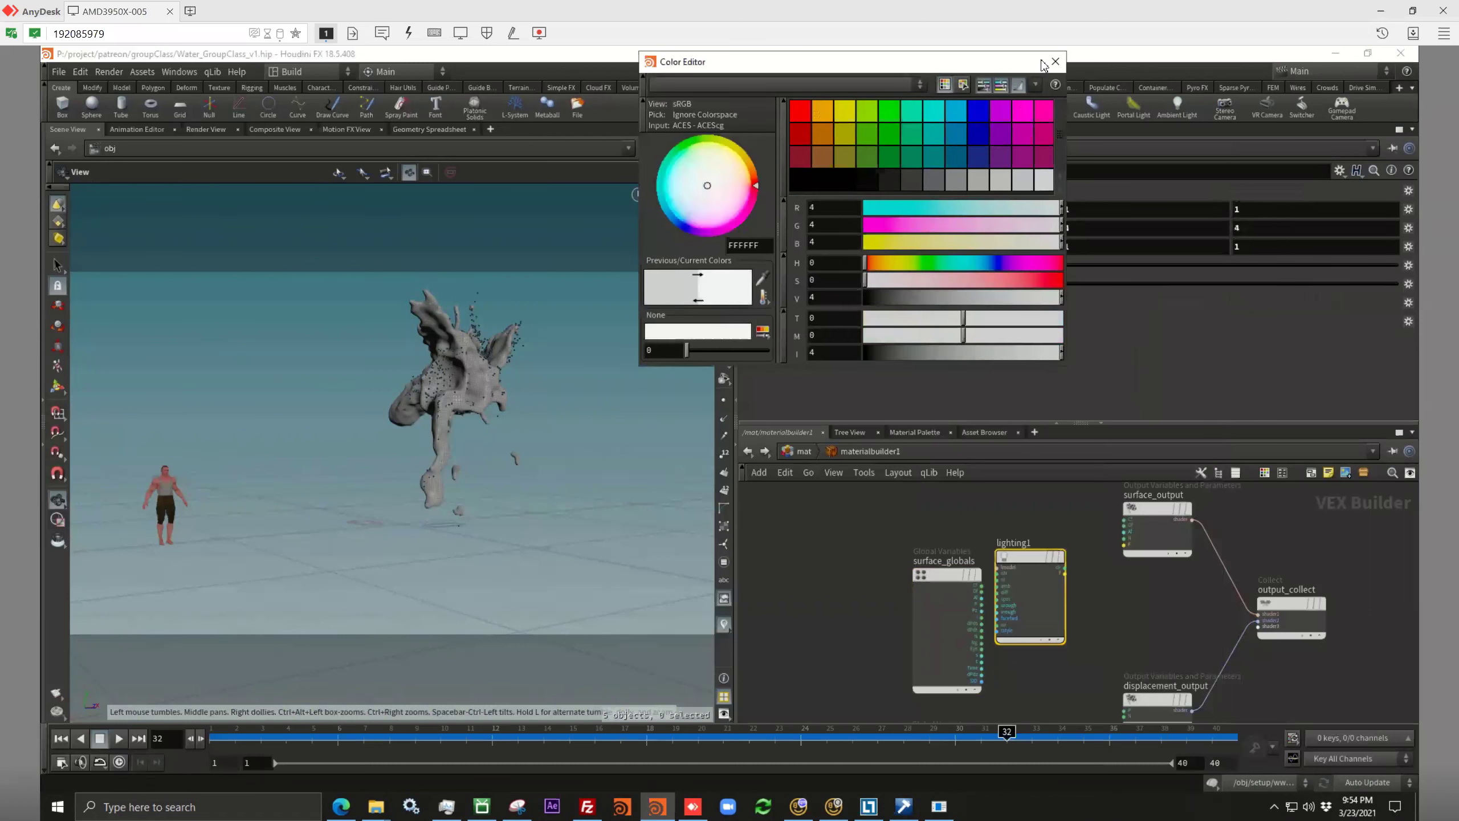
pyautogui.click(1054, 61)
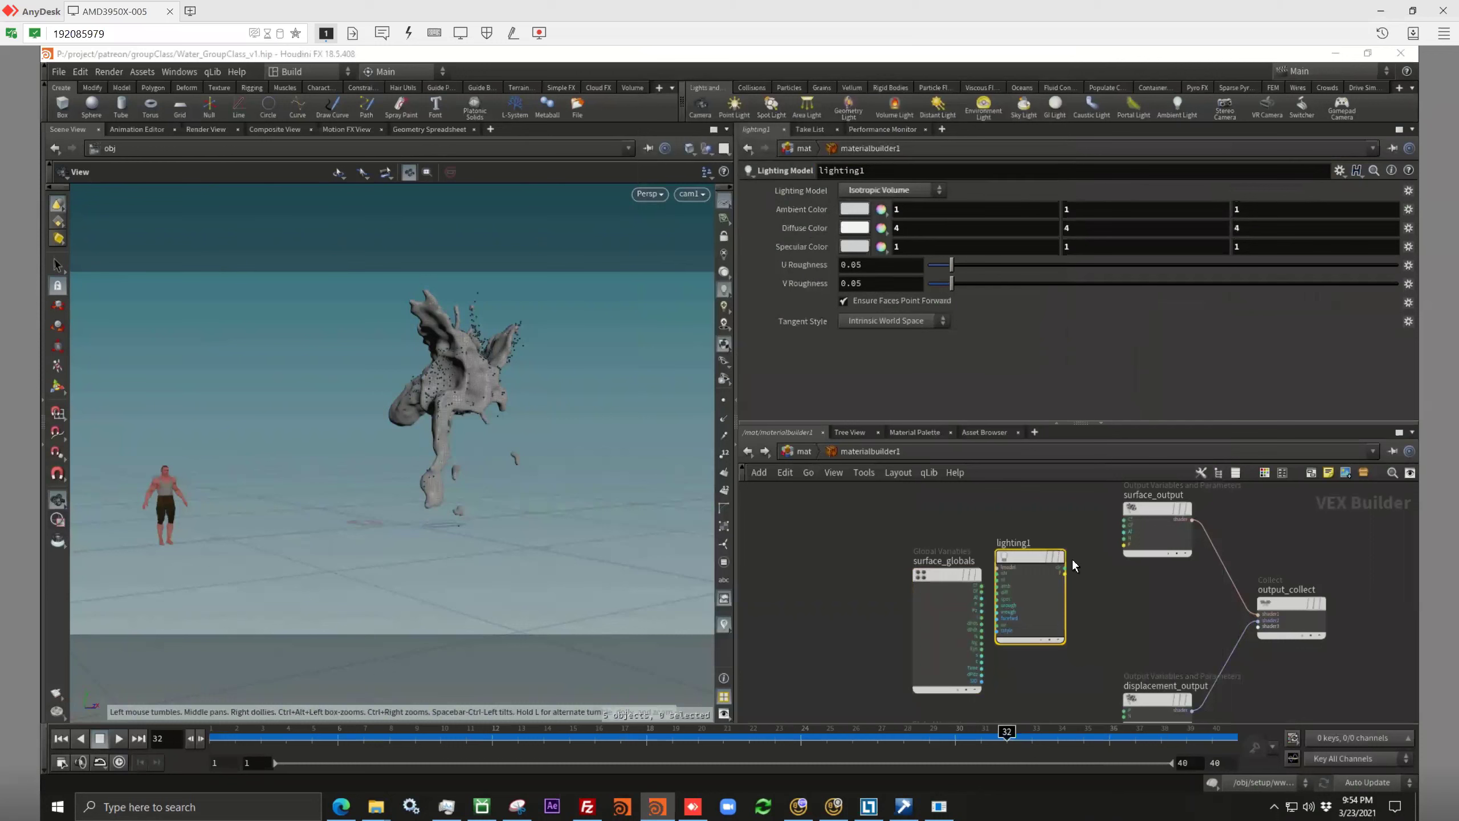
pyautogui.scroll(3, 1079, 561)
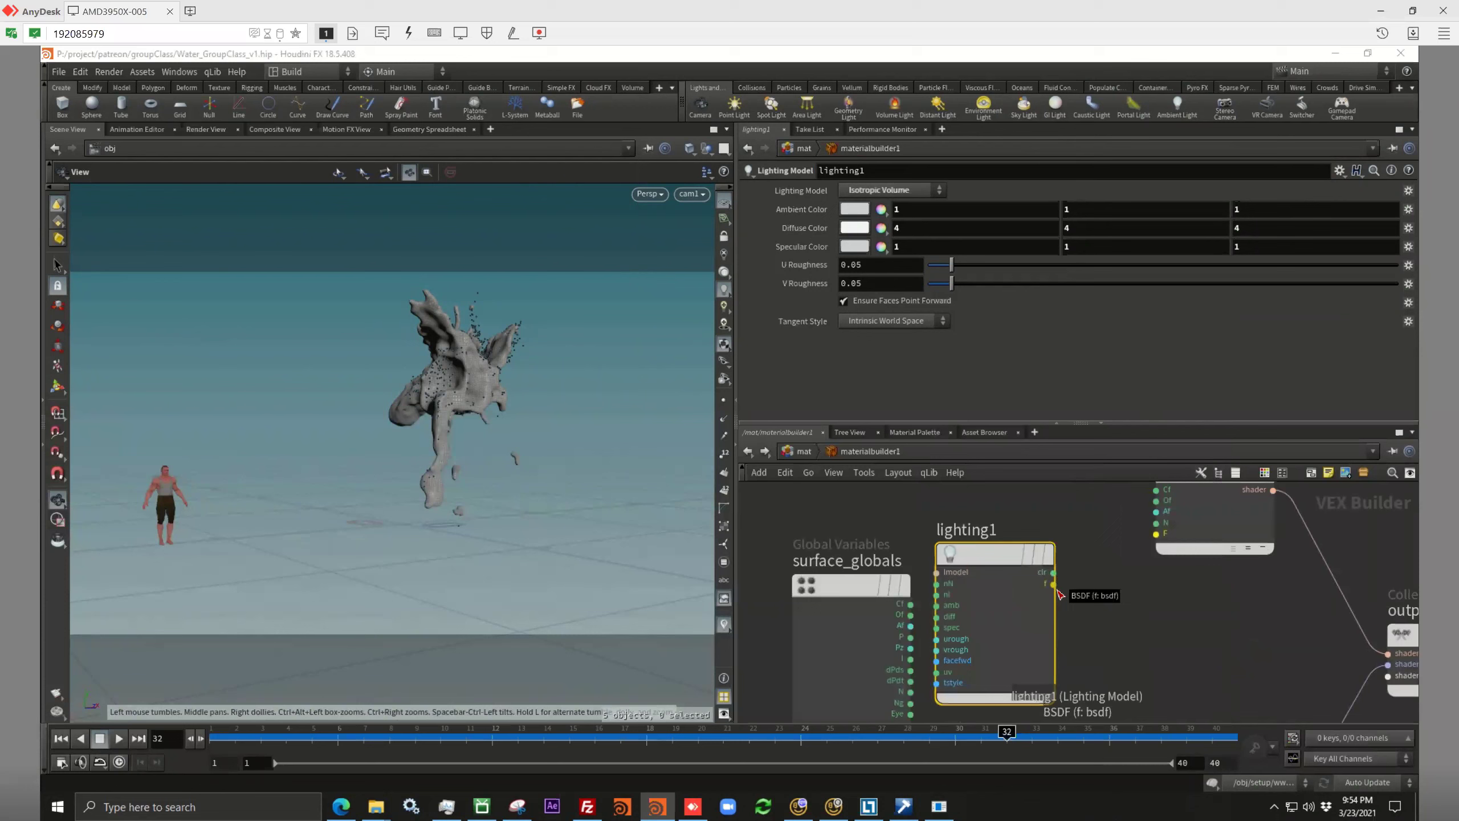
pyautogui.moveTo(1018, 562); pyautogui.dragTo(1018, 508)
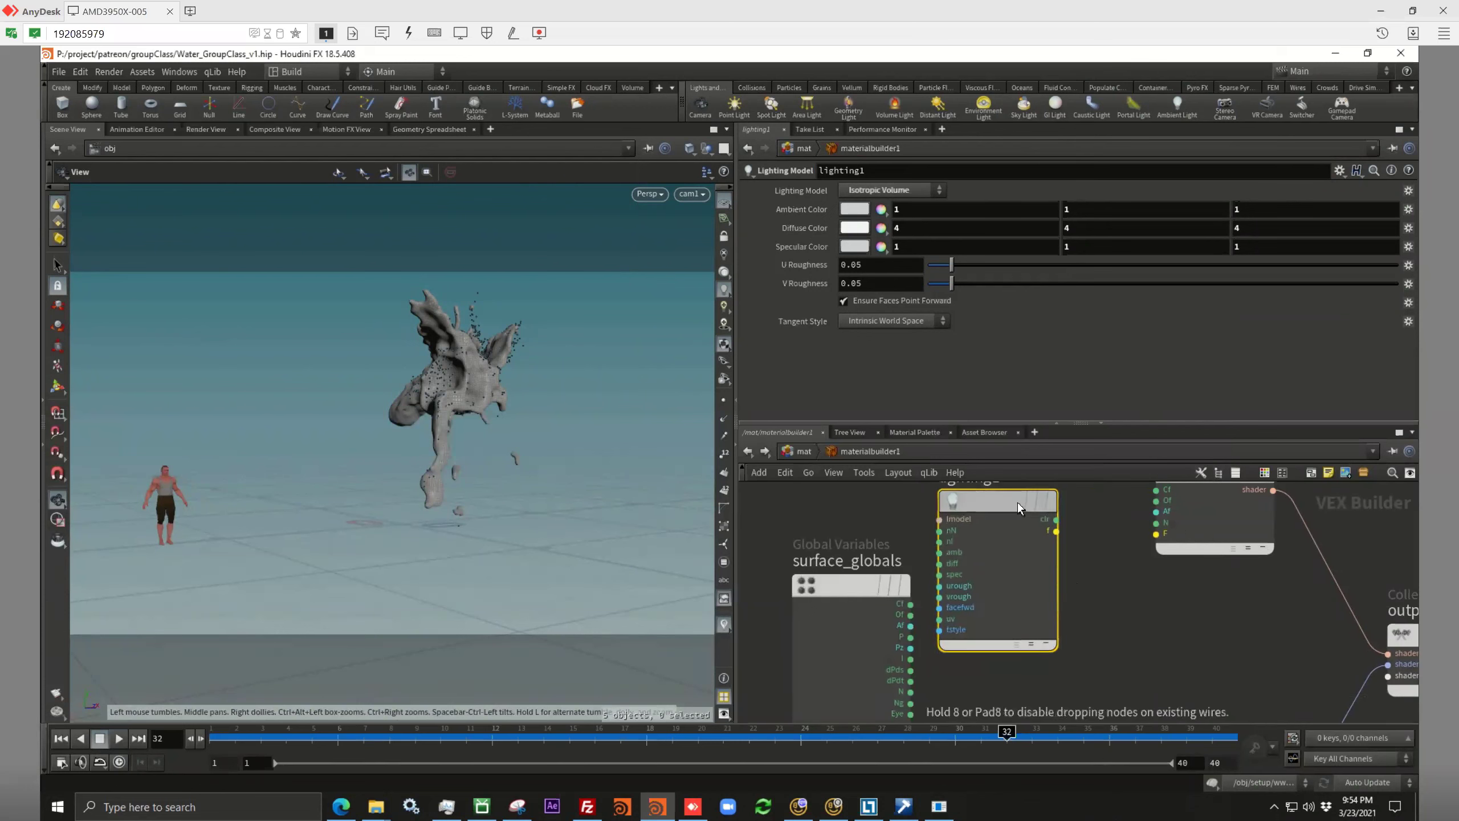
pyautogui.moveTo(1018, 508); pyautogui.dragTo(1011, 543, button='middle')
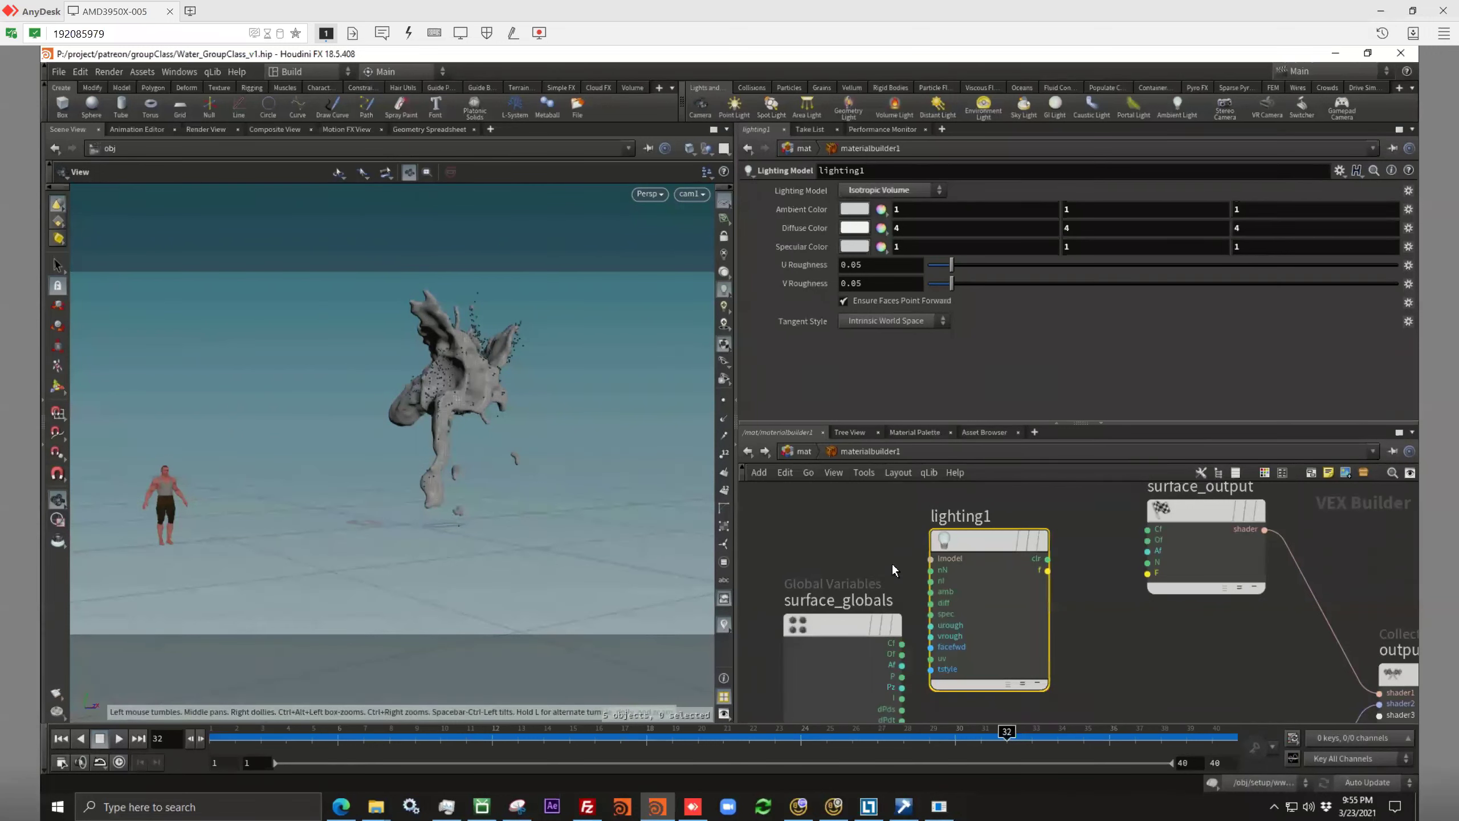
# - Wire lighting1's clr output into surface_output's Cf input and its f output into F
pyautogui.click(1048, 558)
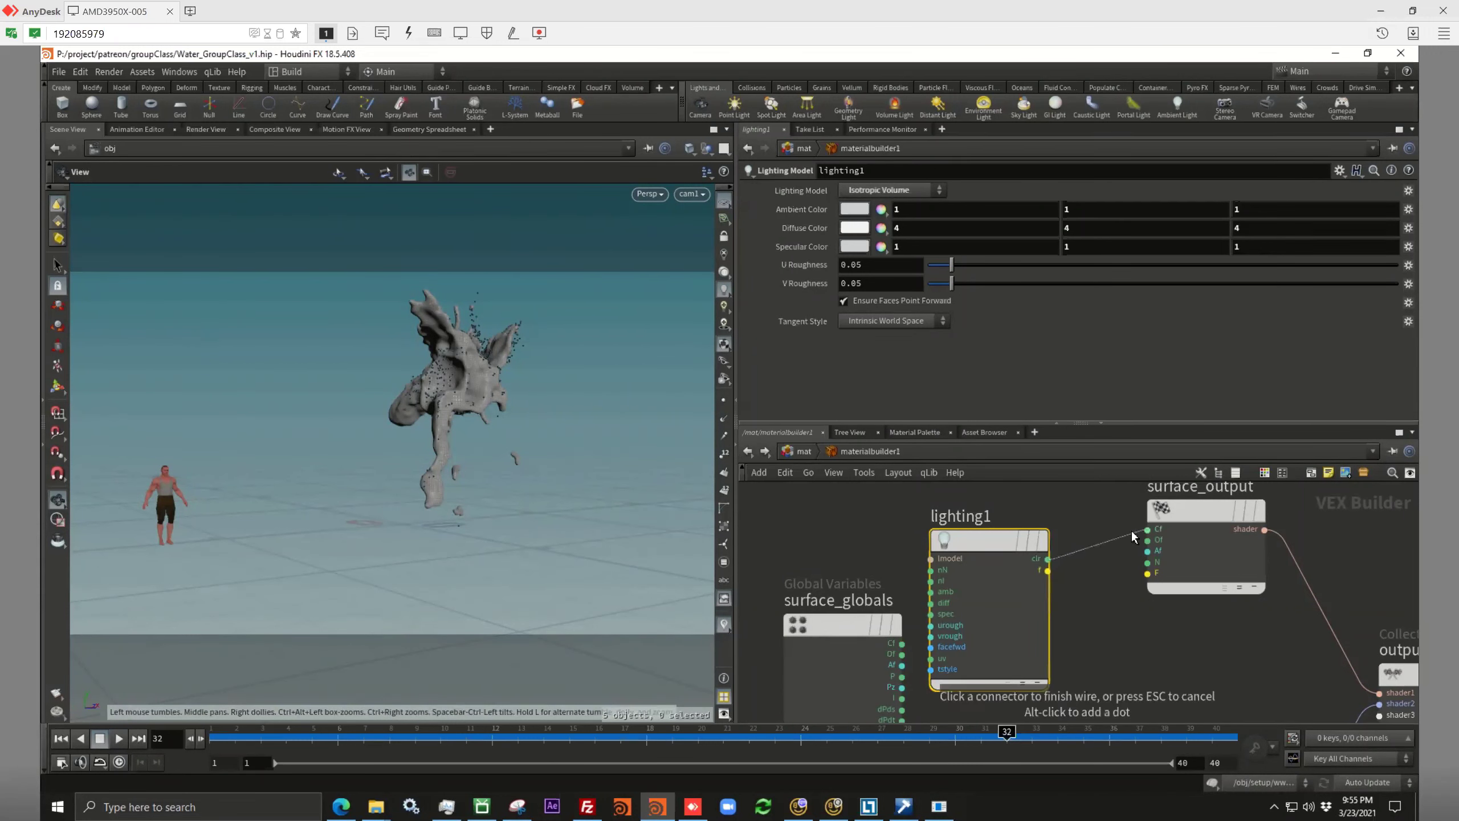
pyautogui.scroll(4, 1068, 563)
pyautogui.press('Escape')
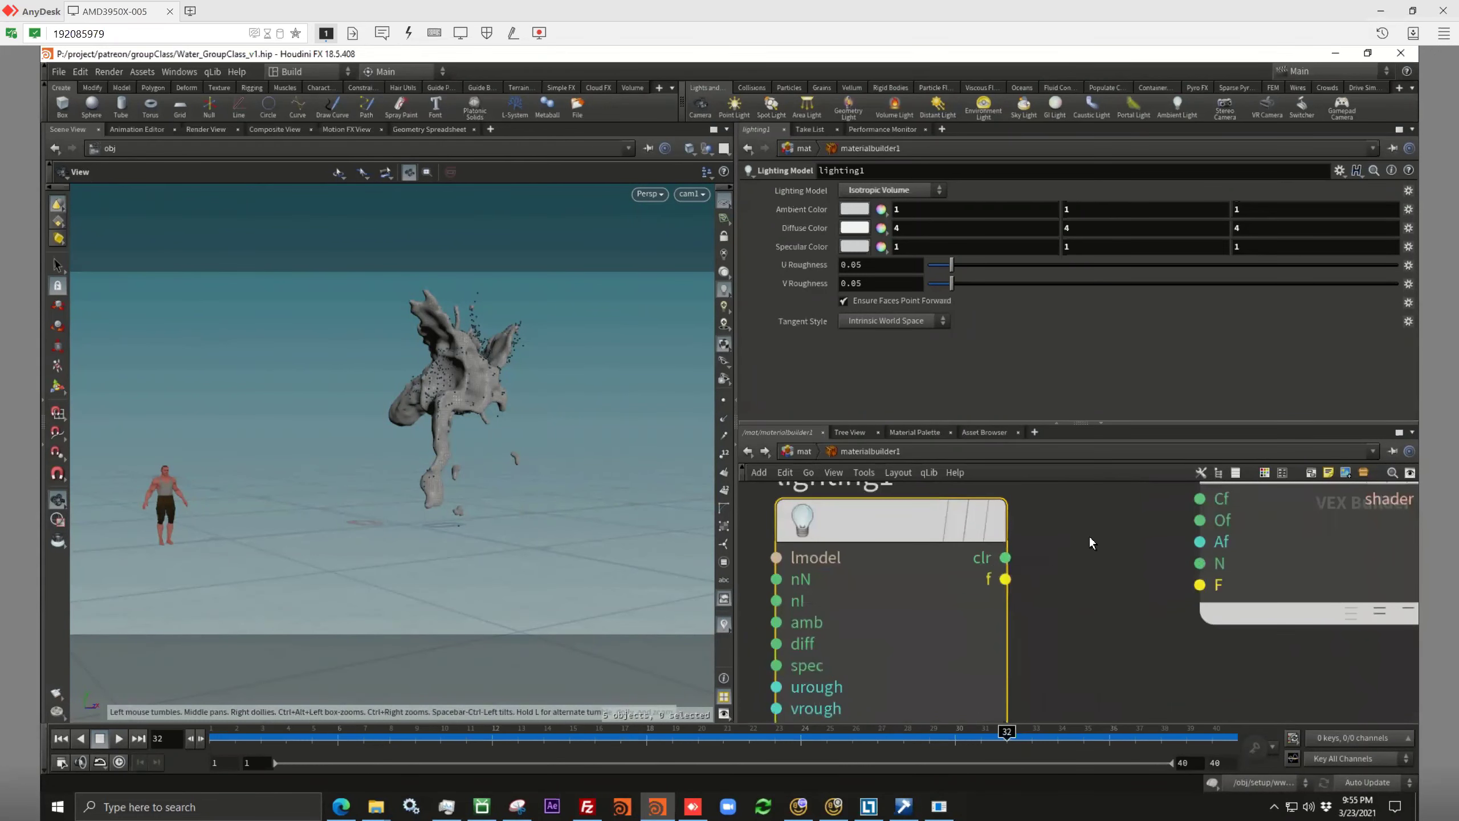
pyautogui.moveTo(1002, 598); pyautogui.dragTo(919, 656, button='middle')
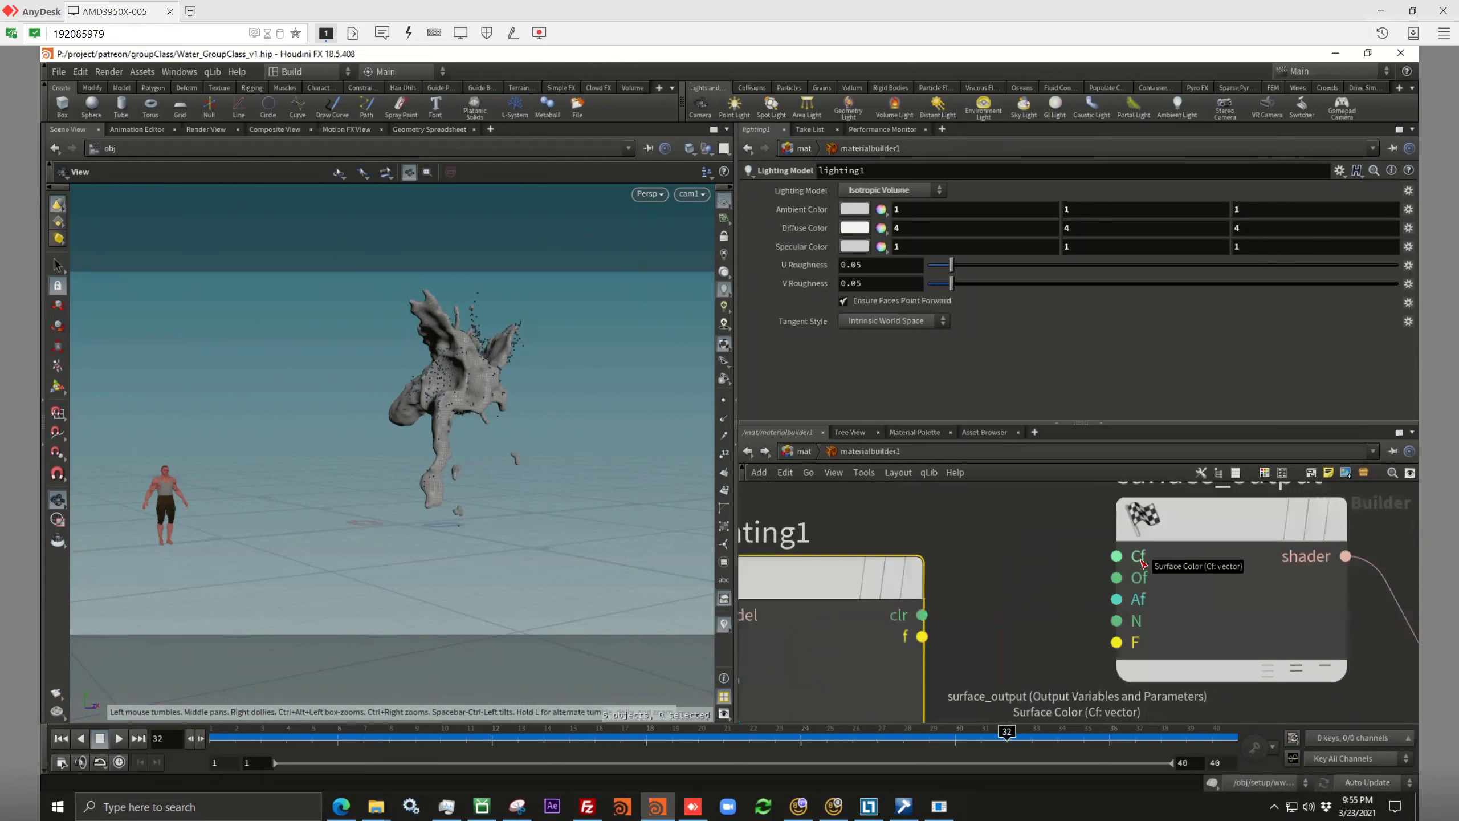
pyautogui.click(922, 615)
pyautogui.click(1116, 556)
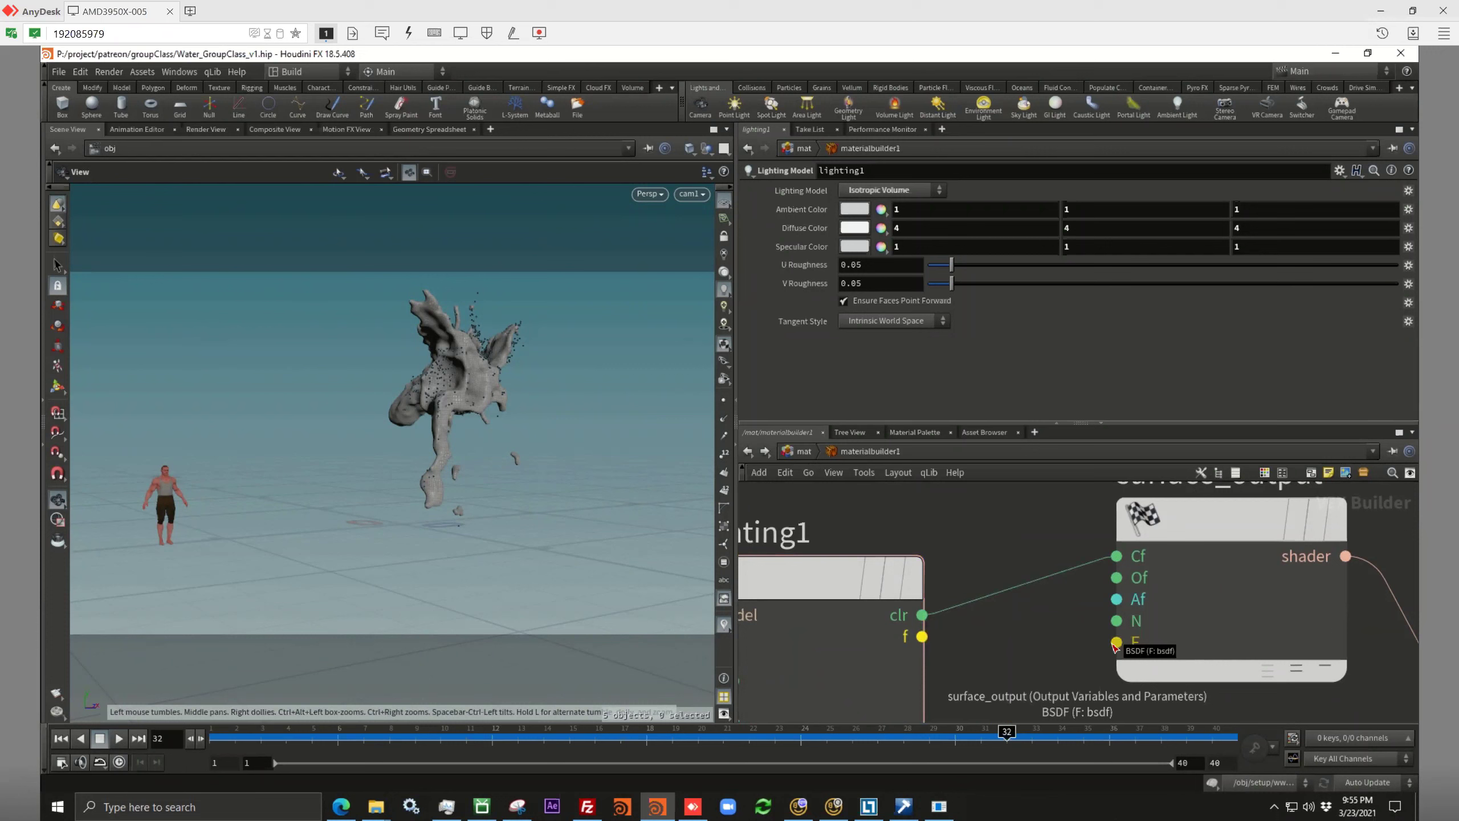
pyautogui.click(1116, 642)
pyautogui.click(922, 636)
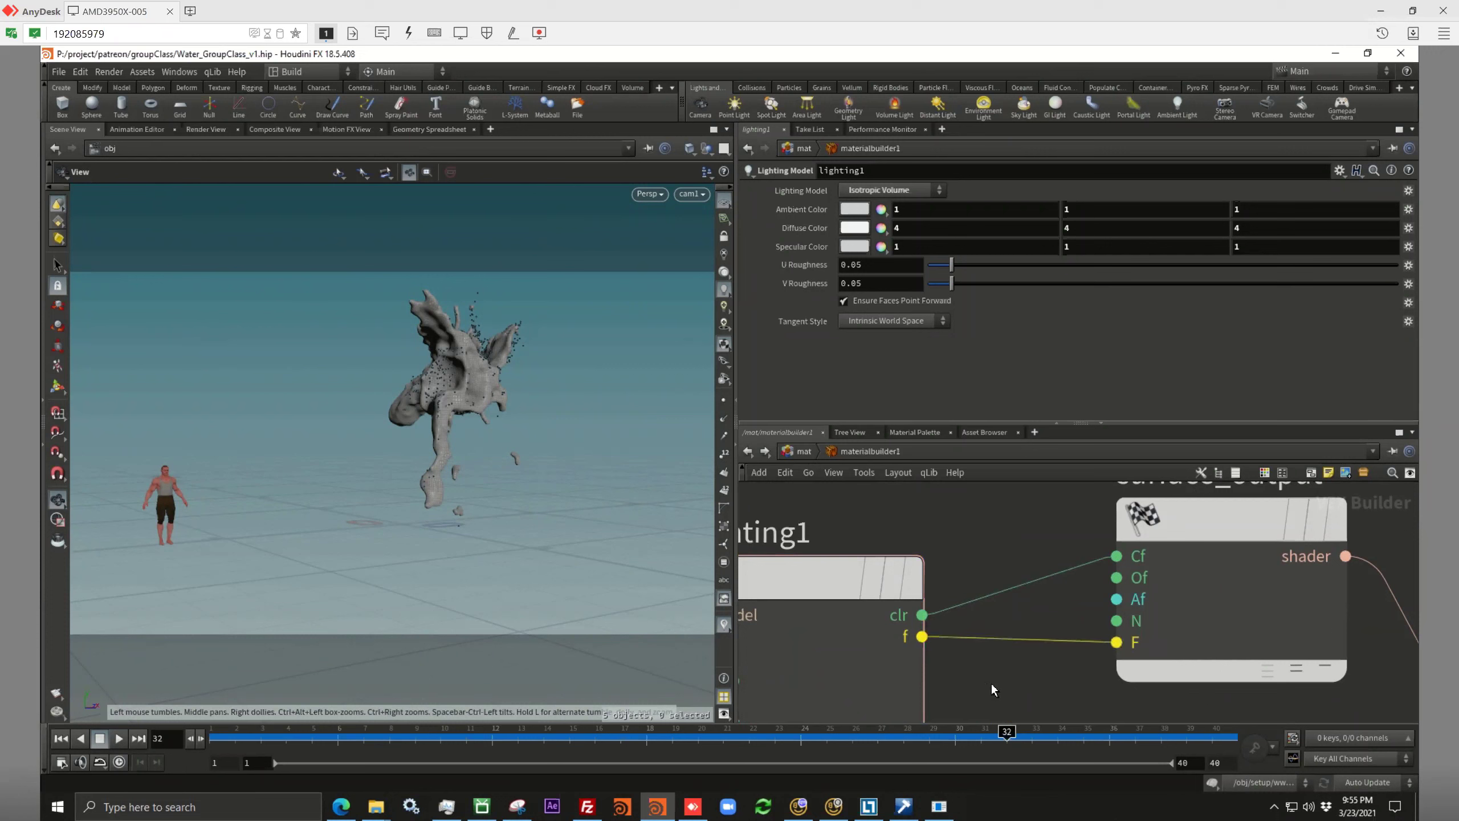
pyautogui.moveTo(991, 682); pyautogui.dragTo(988, 632, button='middle')
pyautogui.scroll(-3, 991, 635)
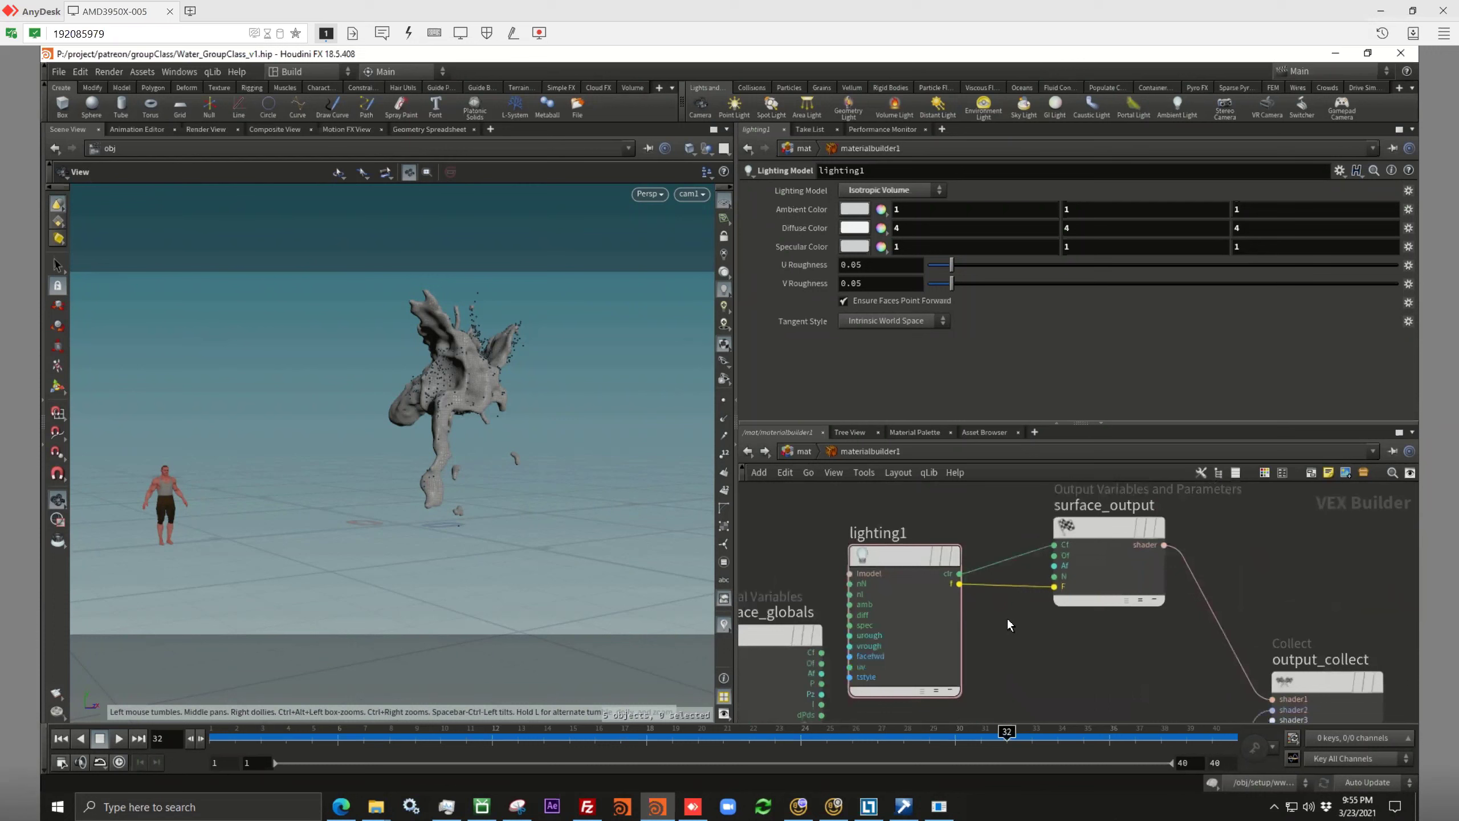
pyautogui.click(908, 324)
# - Rename materialbuilder1 in /mat to ww_mat
pyautogui.click(796, 452)
pyautogui.doubleClick(1251, 574)
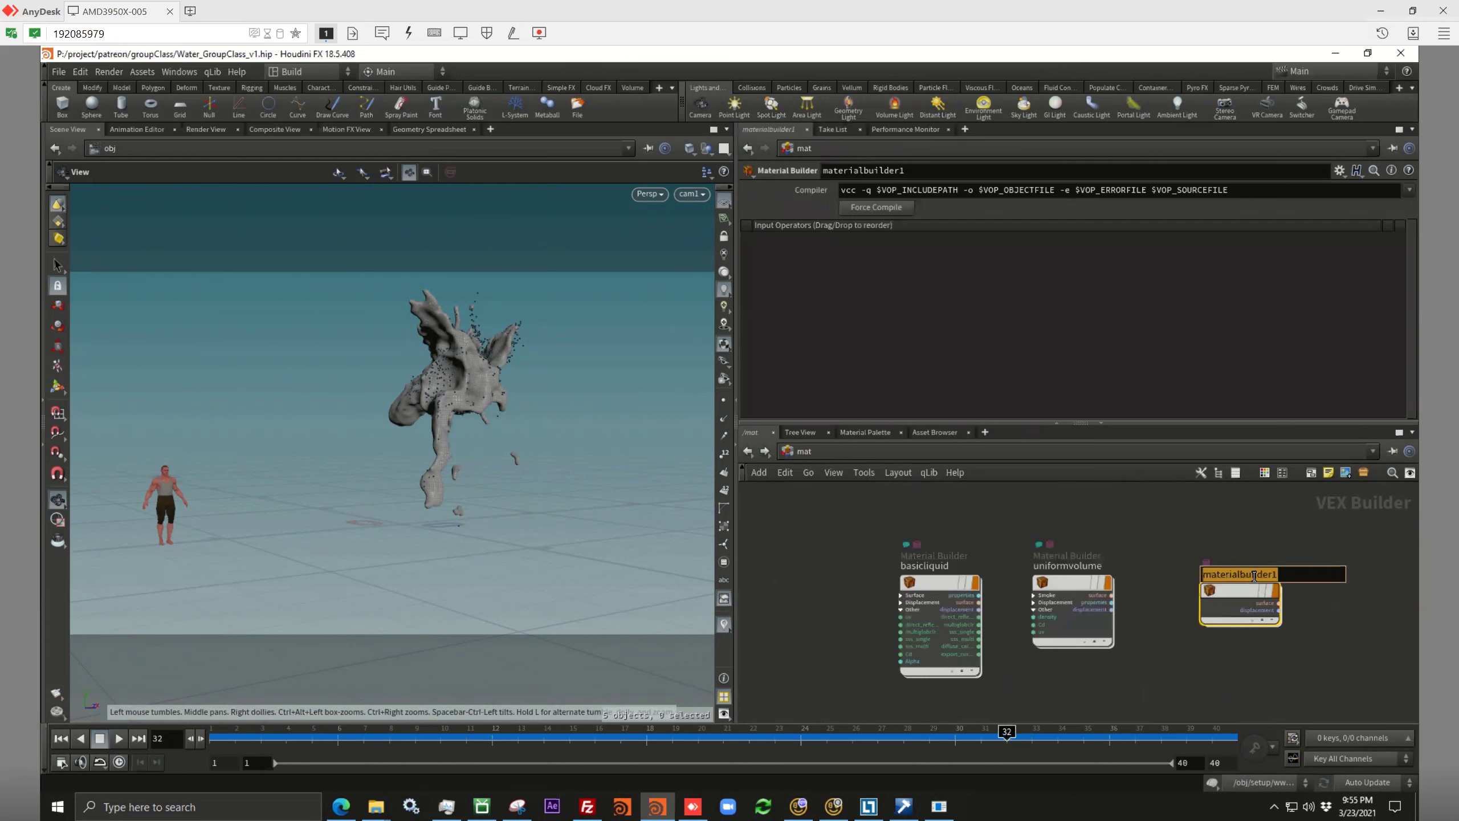
pyautogui.write('ww_mat')
pyautogui.press('Return')
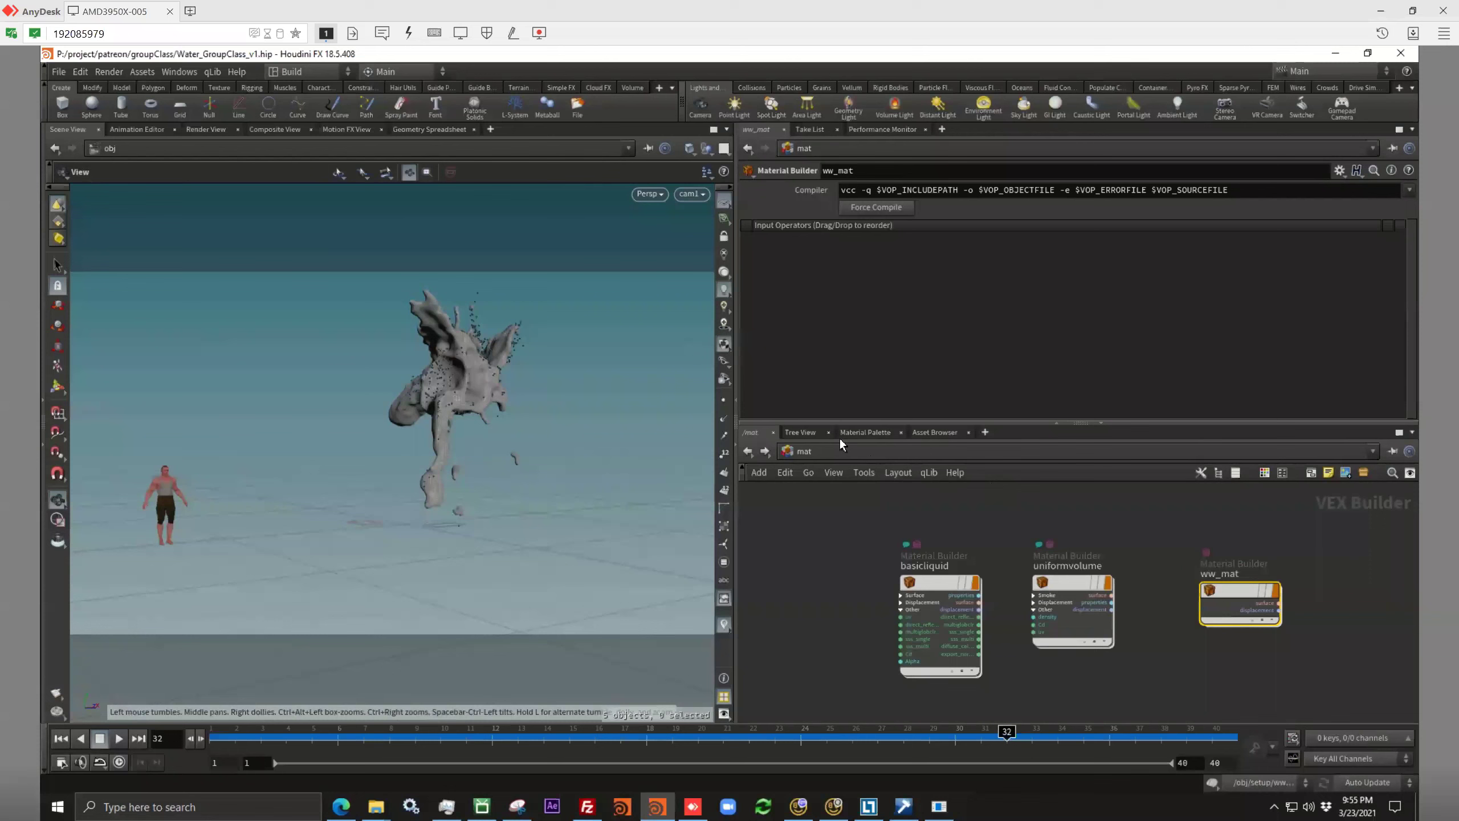
# - In /obj, duplicate flip_render between flip_render and ww_render and name it flip_volume_render
pyautogui.click(836, 451)
pyautogui.click(851, 518)
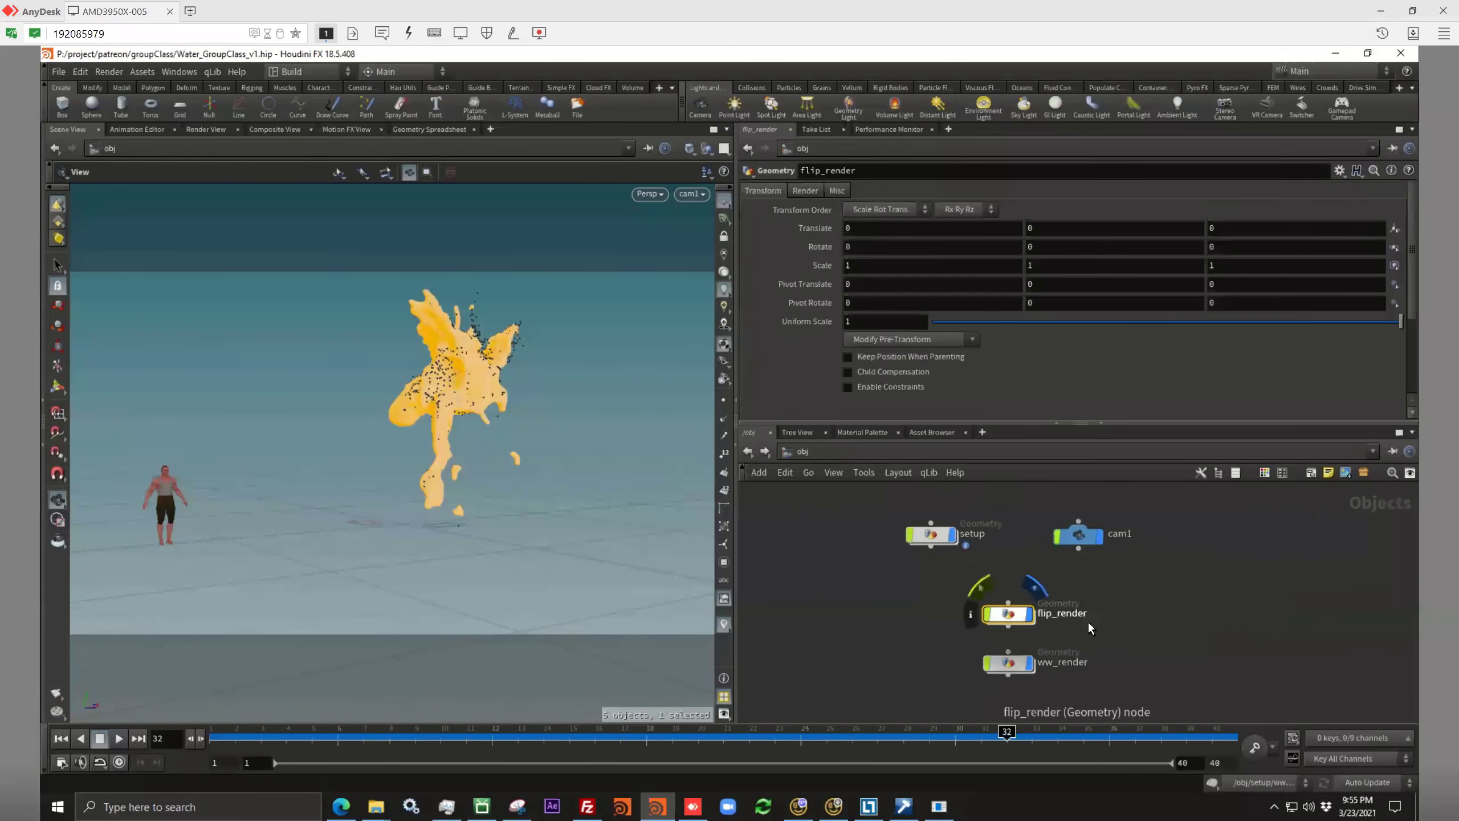
pyautogui.moveTo(1088, 621); pyautogui.dragTo(1065, 568, button='middle')
pyautogui.moveTo(986, 611); pyautogui.dragTo(988, 656)
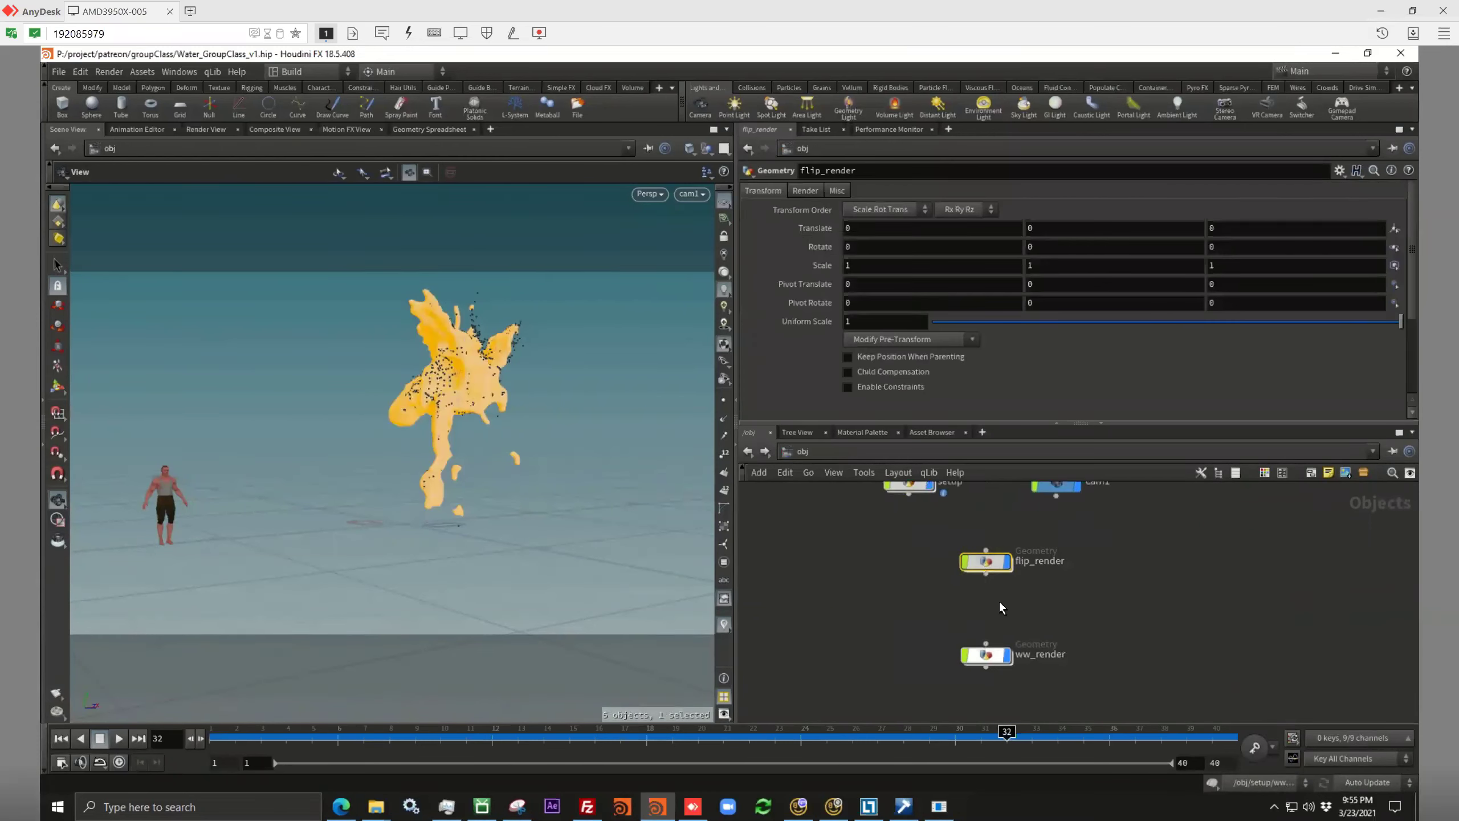
pyautogui.moveTo(986, 560)
pyautogui.keyDown('alt'); pyautogui.mouseDown()
pyautogui.moveTo(986, 606)
pyautogui.moveTo(1028, 609)
pyautogui.mouseUp(); pyautogui.keyUp('alt')
pyautogui.doubleClick(1037, 606)
pyautogui.click(1030, 608)
pyautogui.write('_volume')
pyautogui.press('BackSpace')
pyautogui.press('Return')
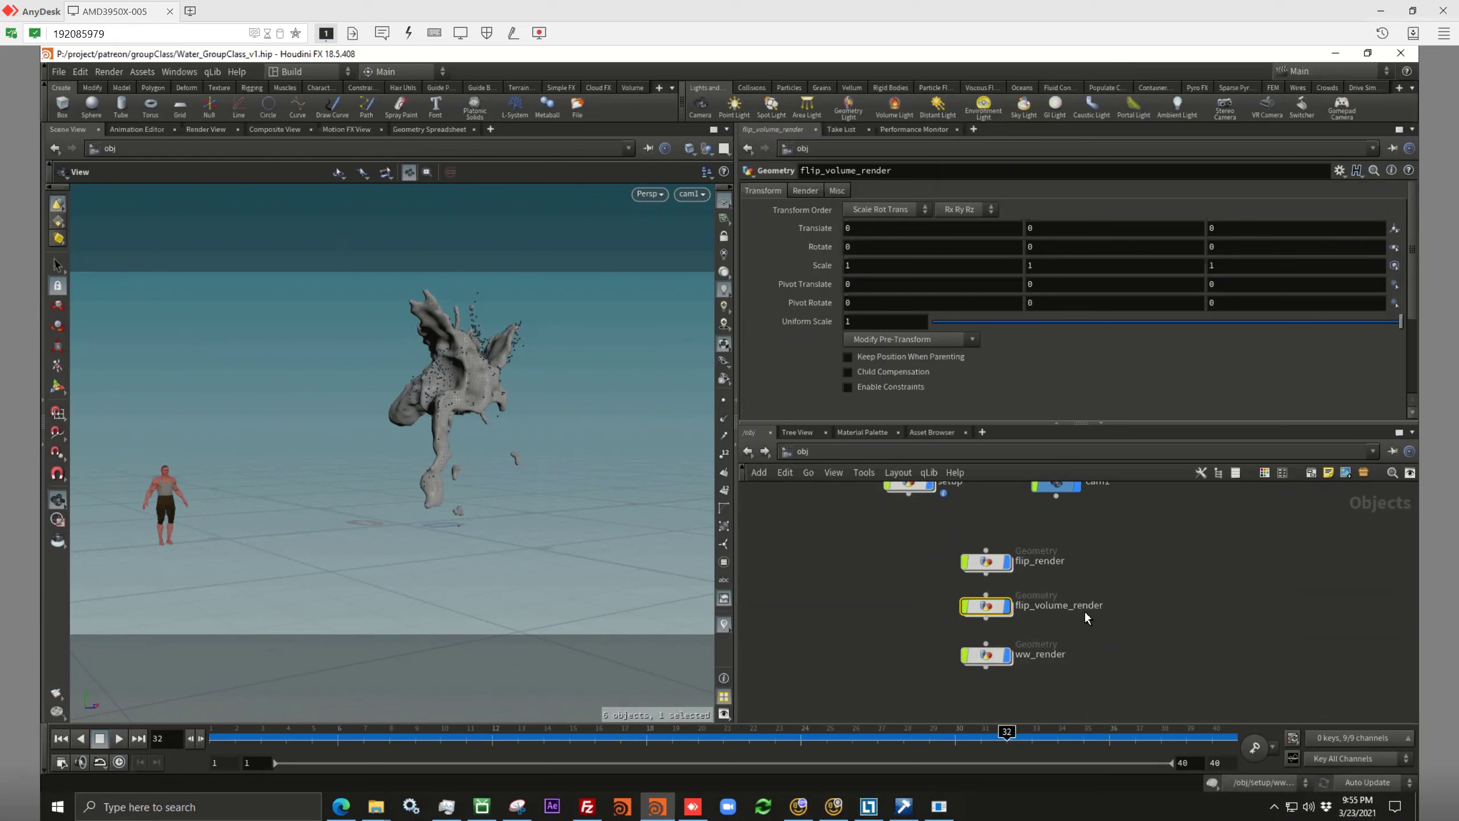
pyautogui.doubleClick(986, 606)
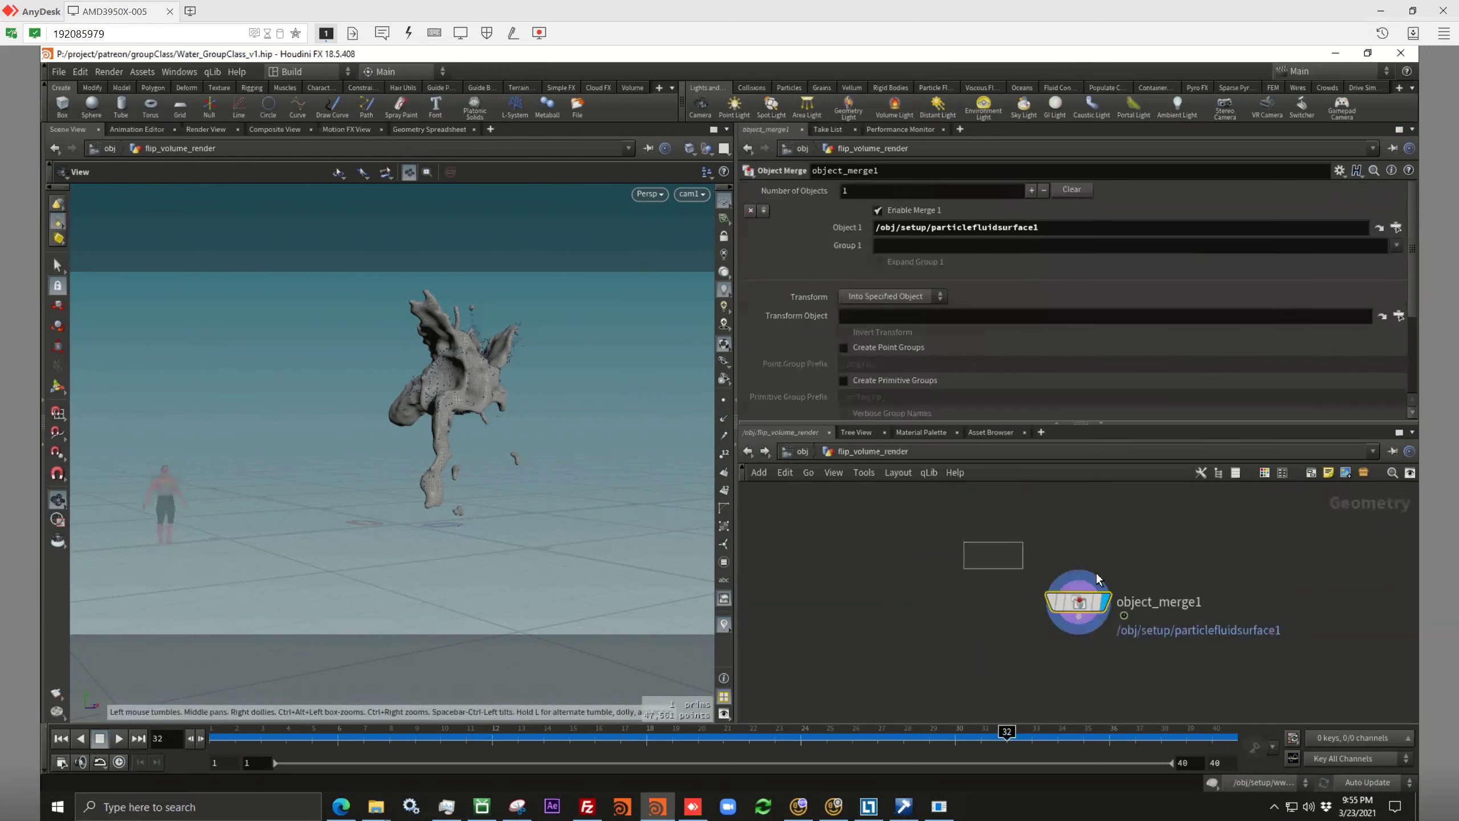
pyautogui.click(804, 453)
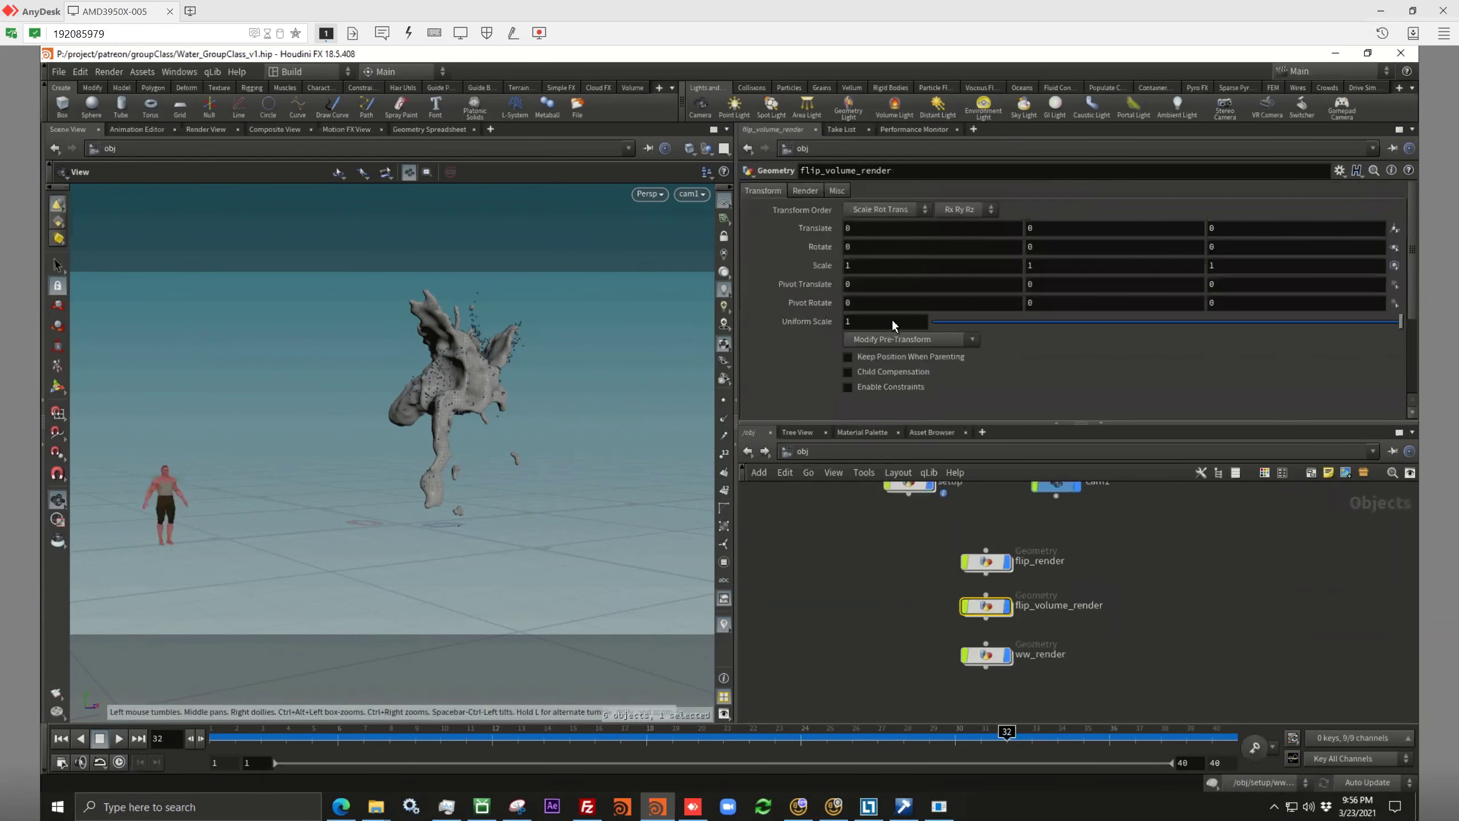
# - Assign /mat/uniformvolume as flip_volume_render's material
pyautogui.click(801, 193)
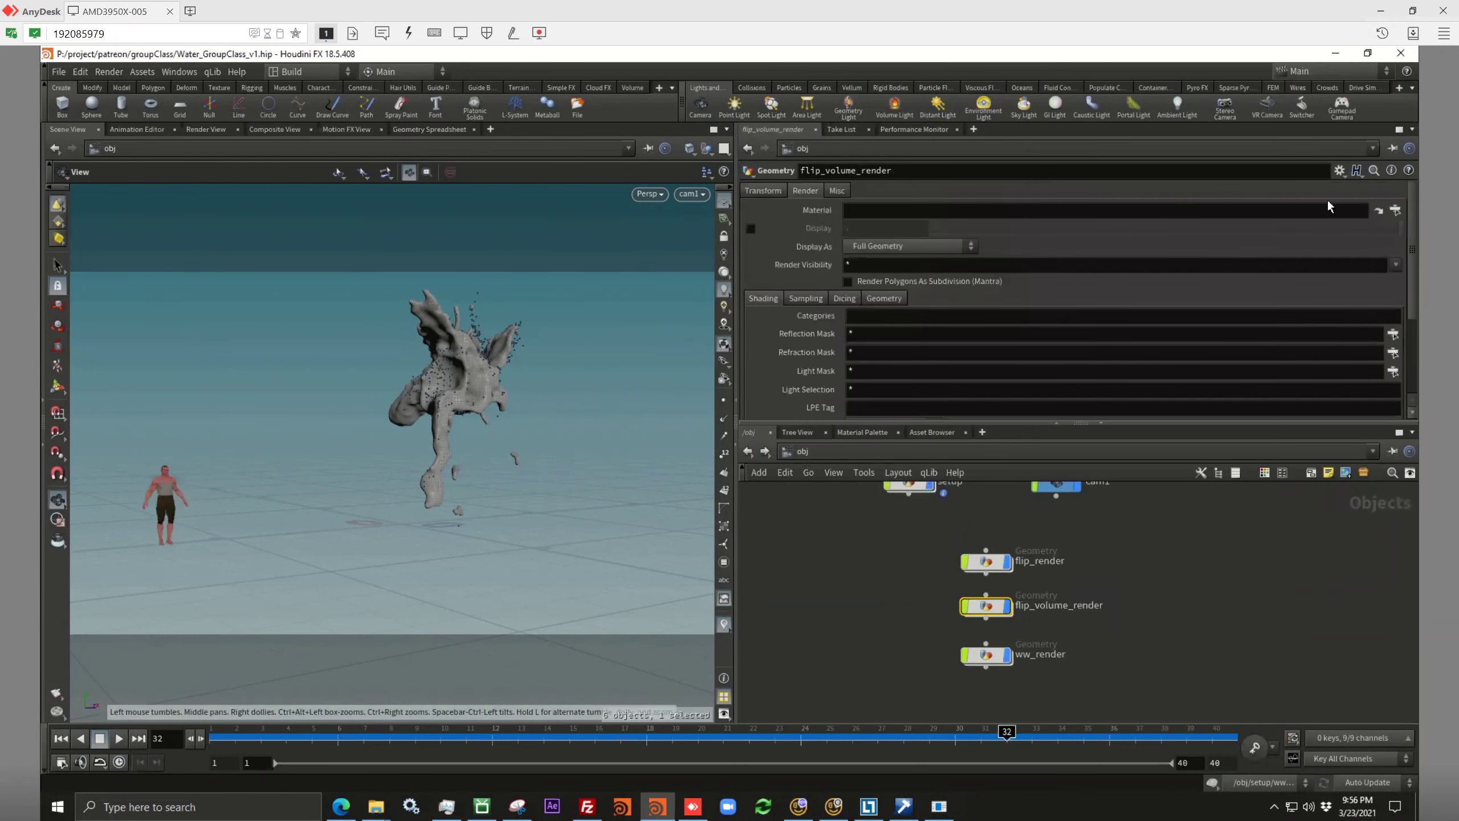
pyautogui.click(1395, 210)
pyautogui.click(1255, 104)
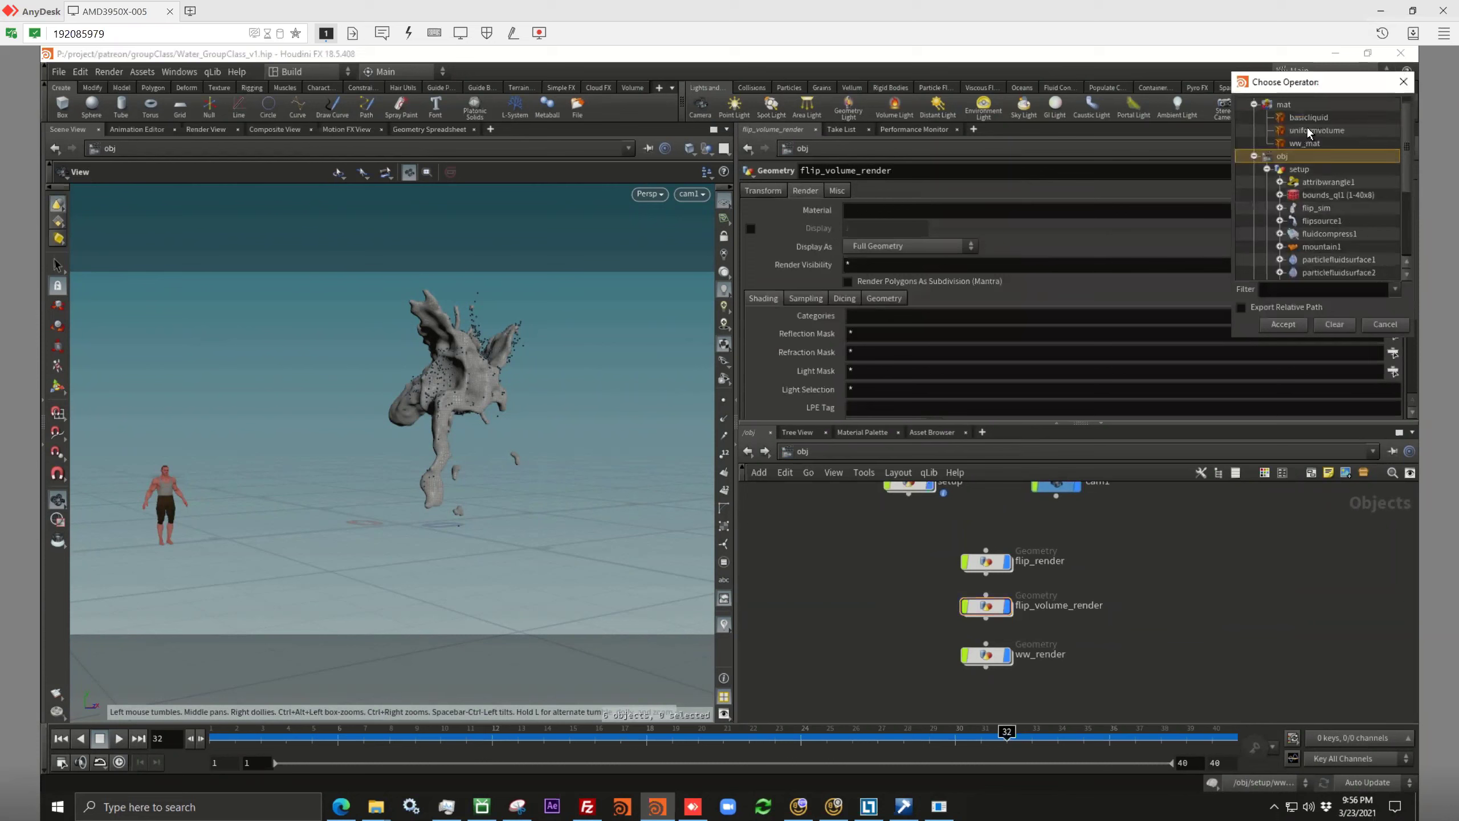
pyautogui.click(1316, 131)
pyautogui.click(1283, 324)
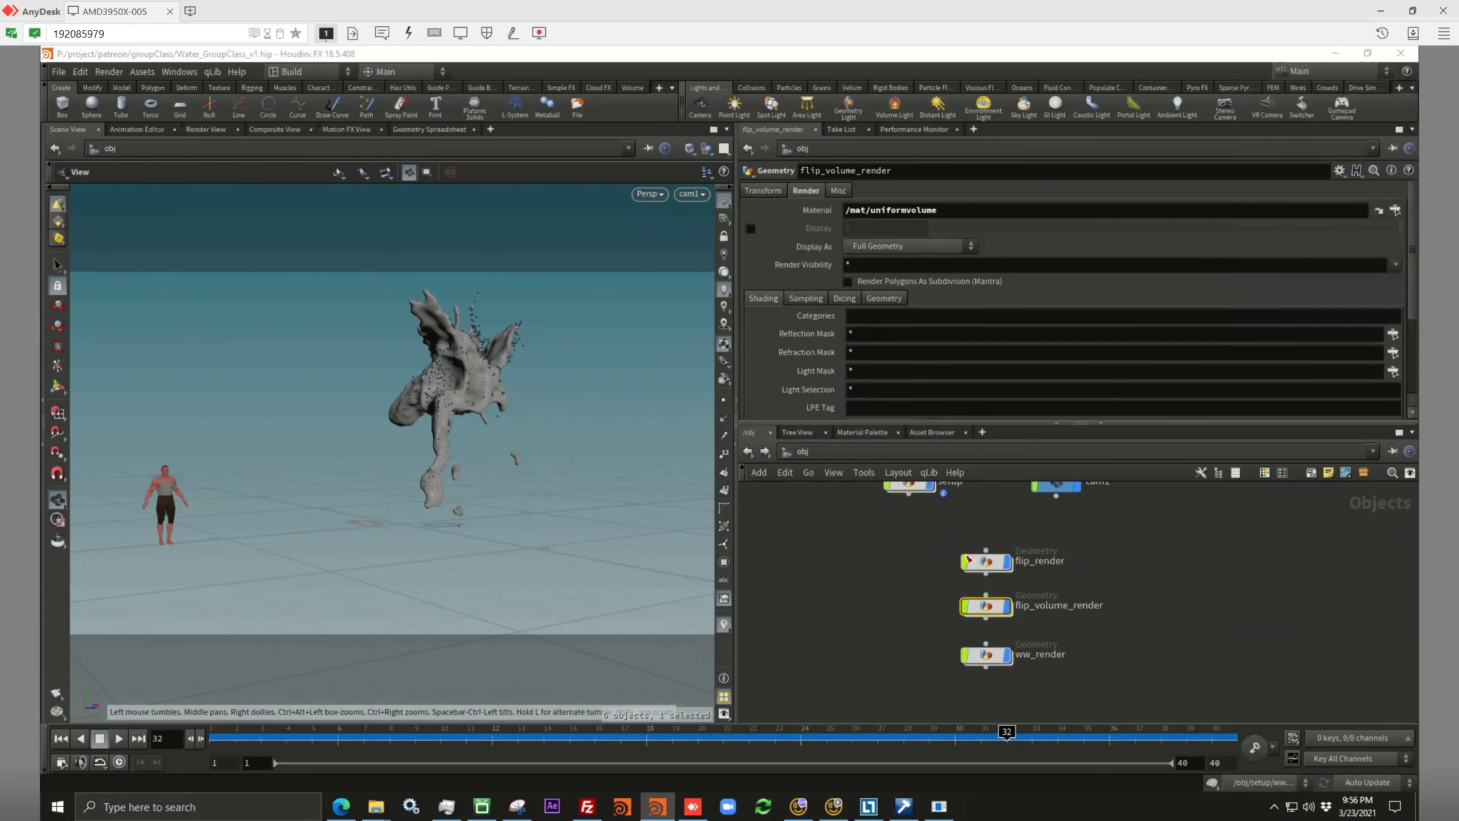
# - Assign /mat/basicliquid as flip_render's material
pyautogui.click(1025, 552)
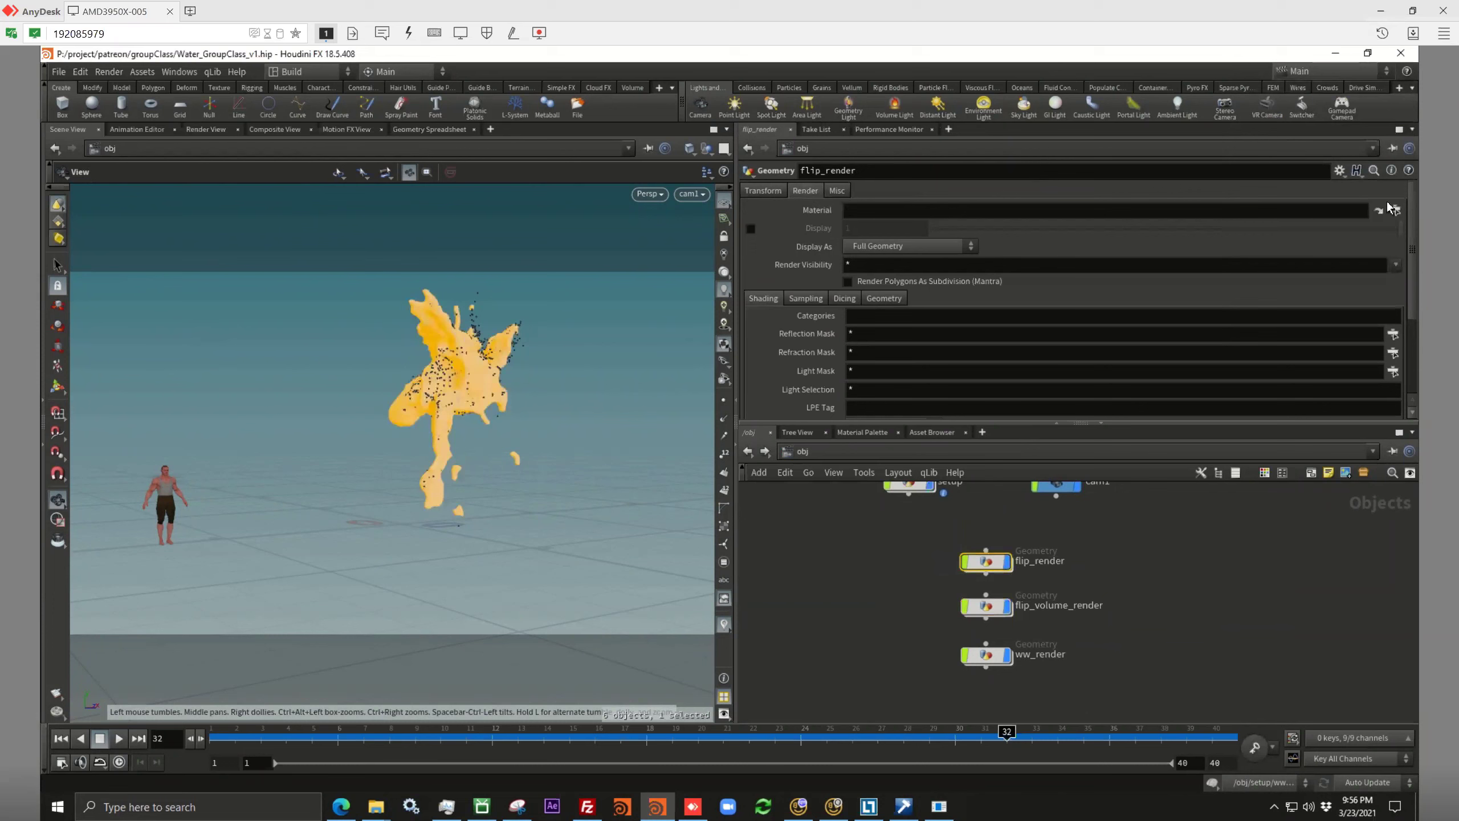
pyautogui.click(1389, 207)
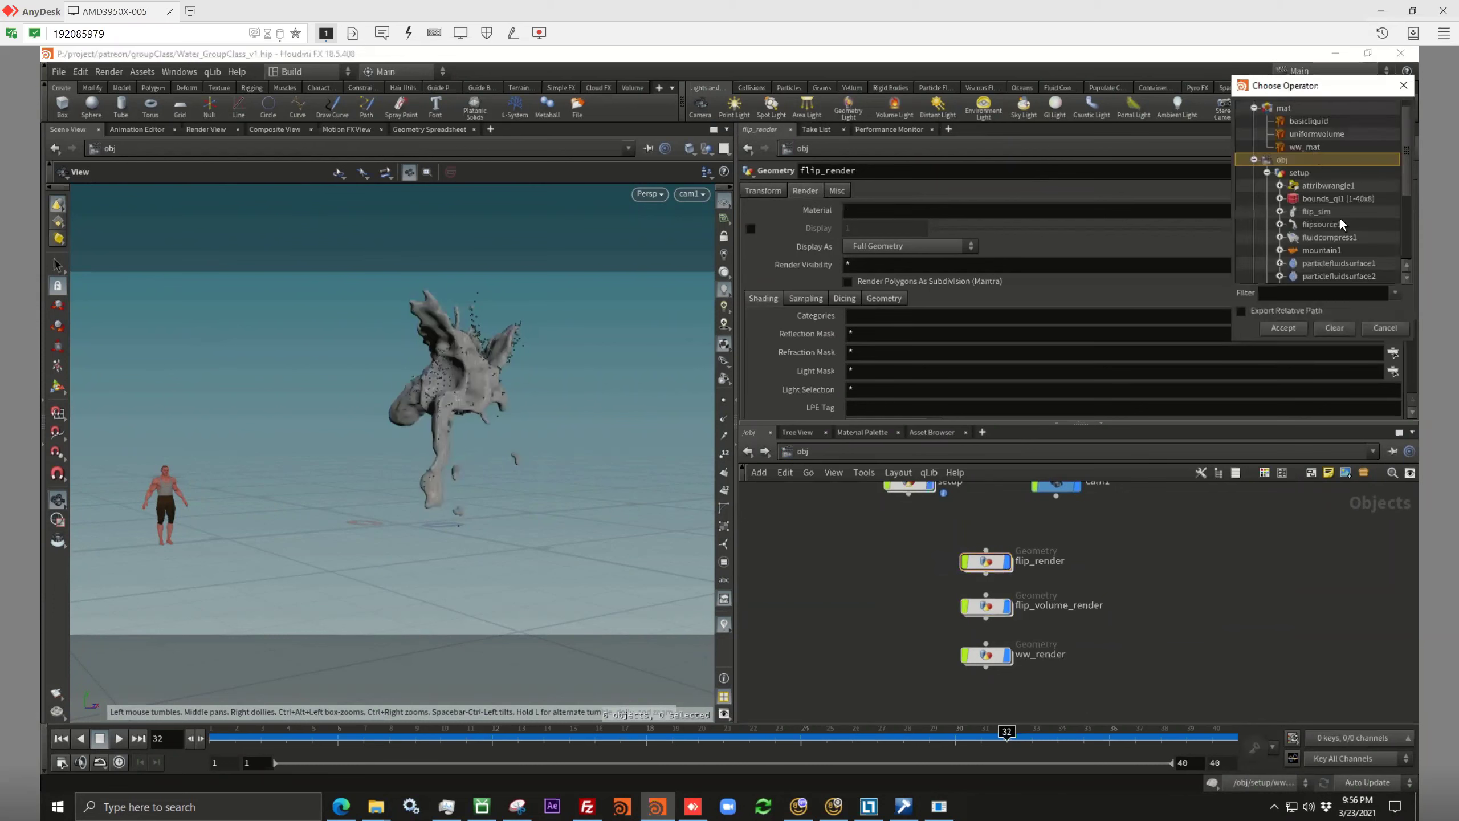
pyautogui.click(1315, 121)
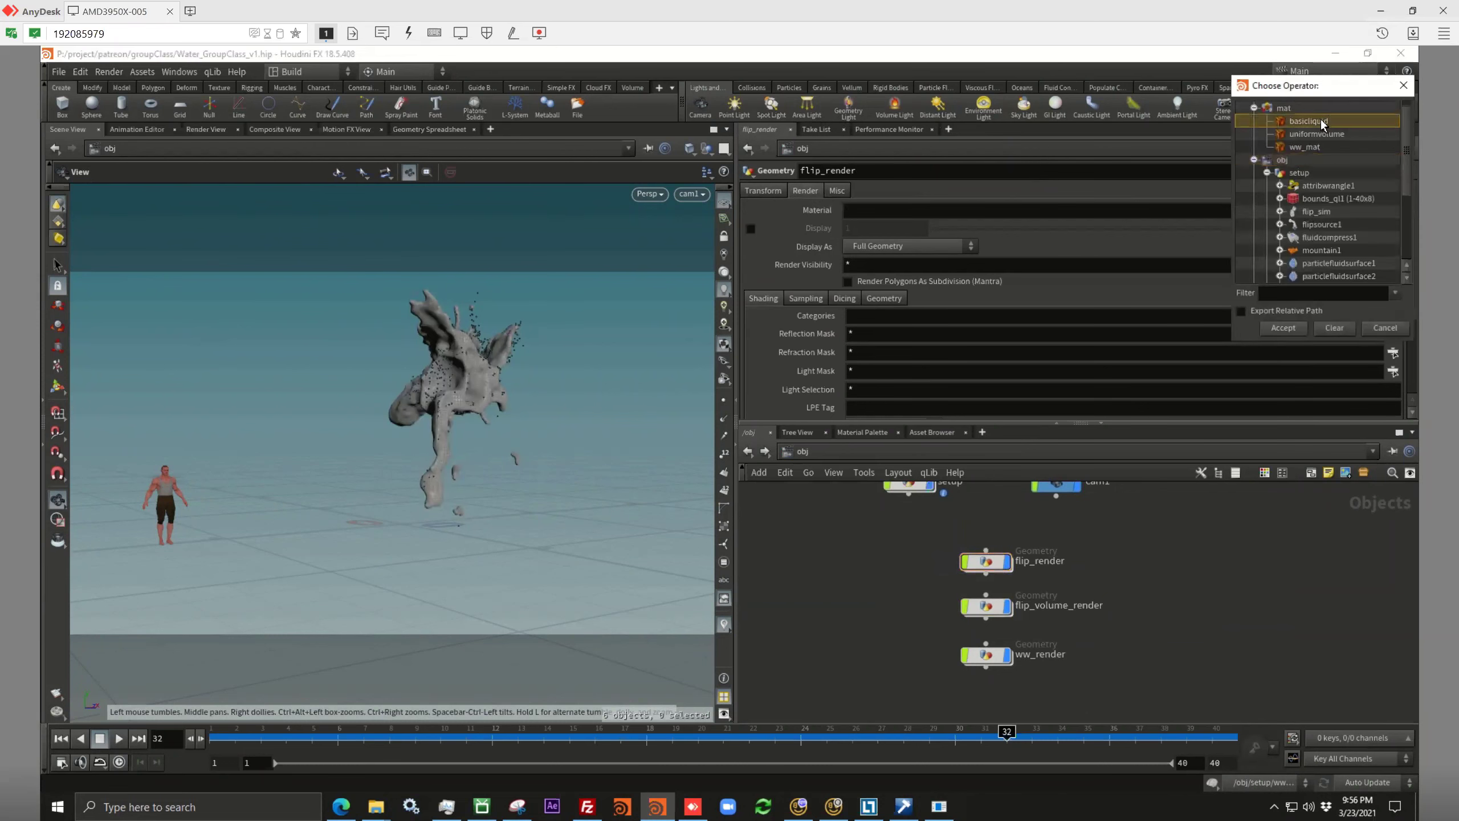
pyautogui.click(1283, 327)
# - Assign /mat/ww_mat as ww_render's material
pyautogui.click(986, 655)
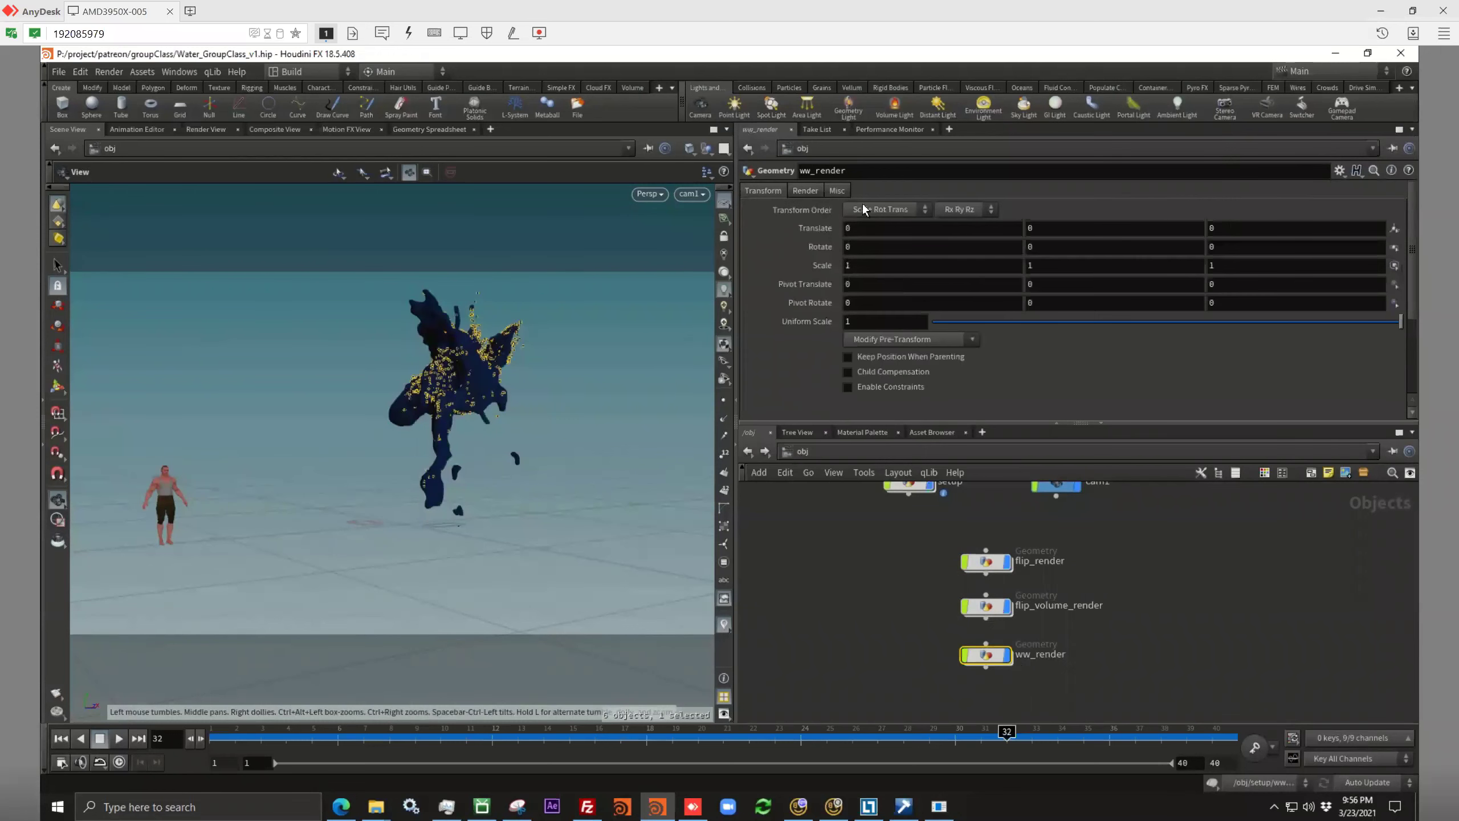
pyautogui.click(1391, 210)
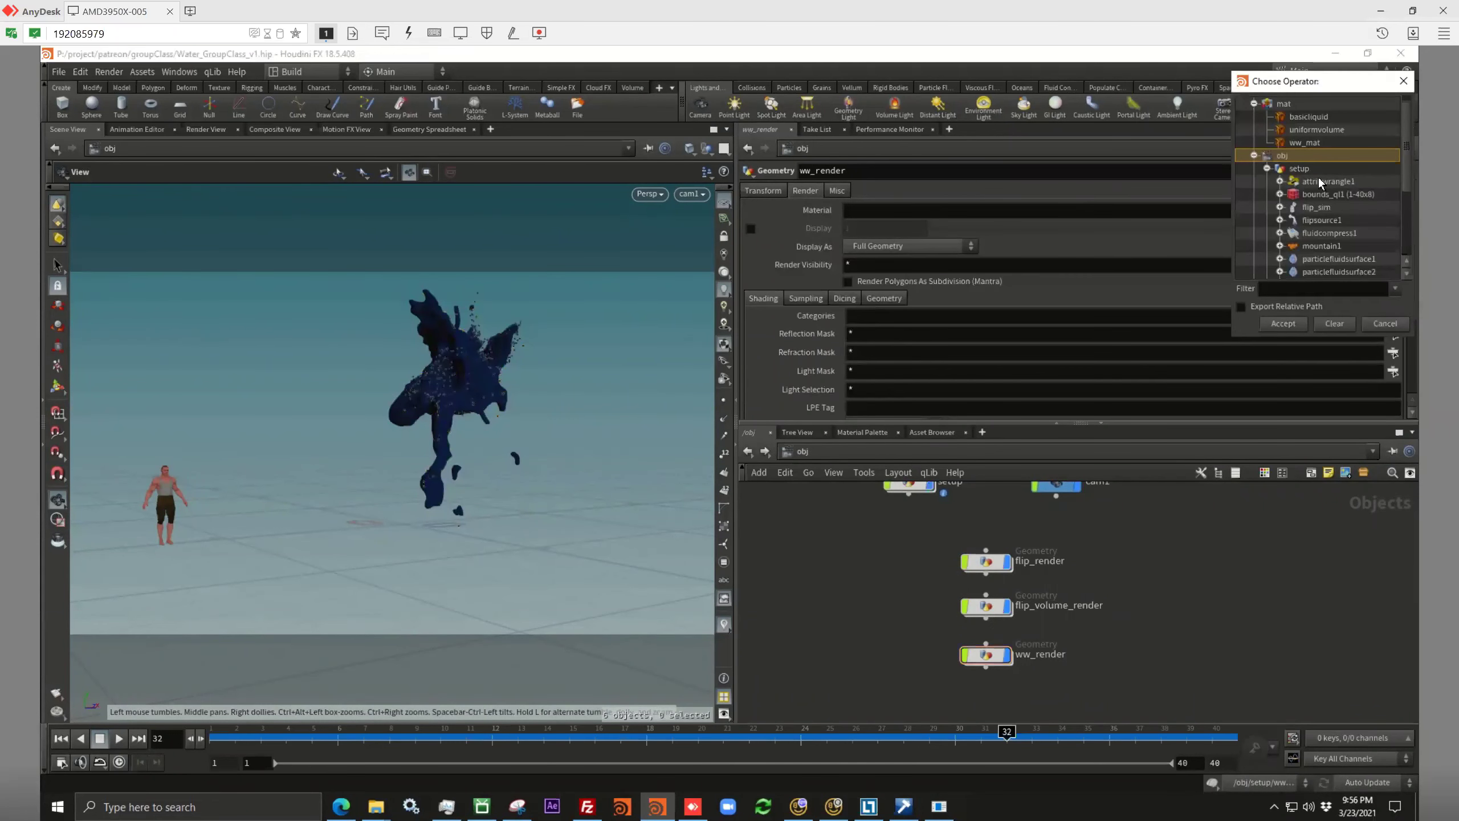
pyautogui.click(1304, 142)
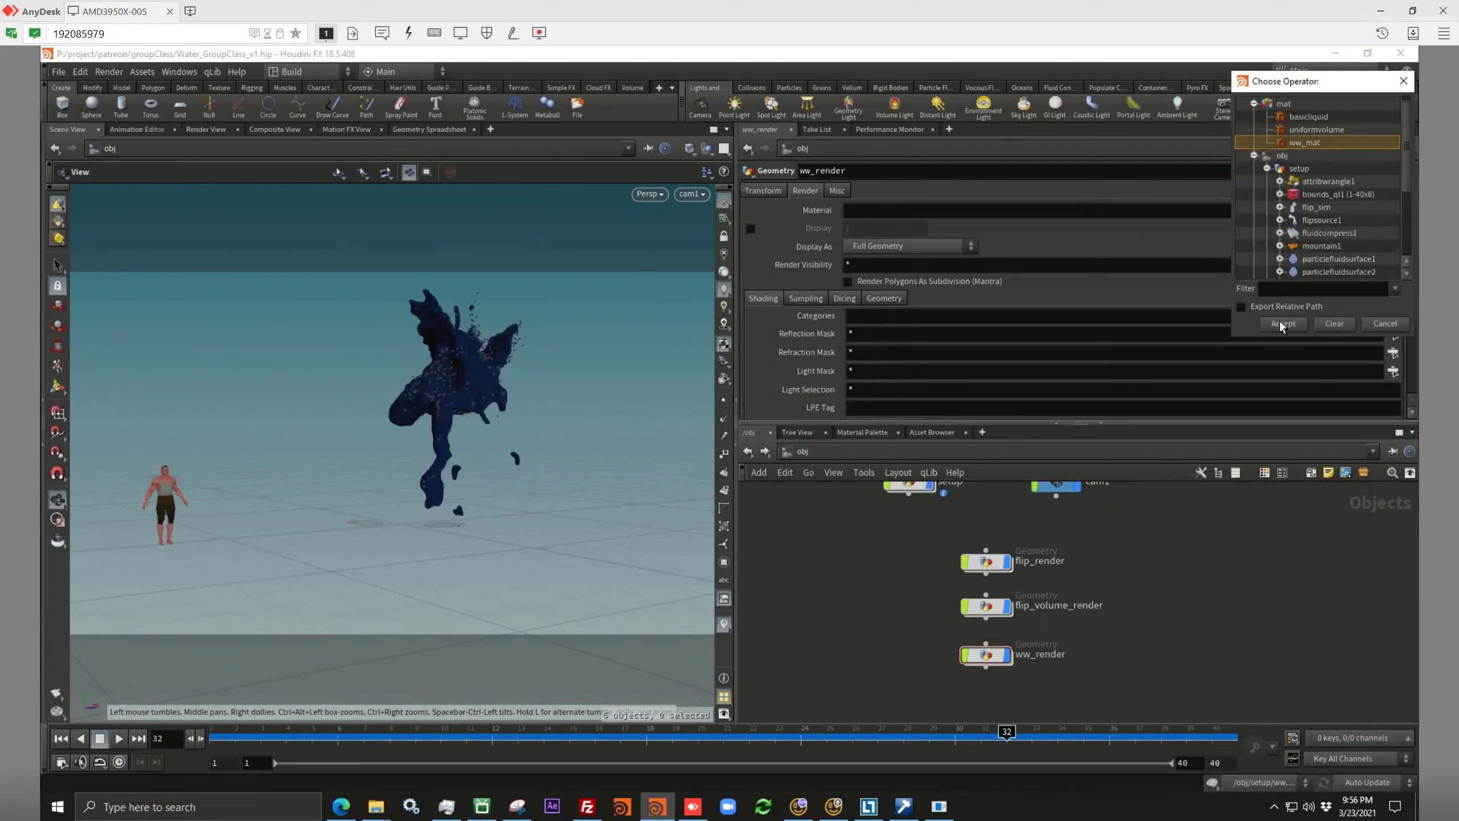
pyautogui.click(1281, 324)
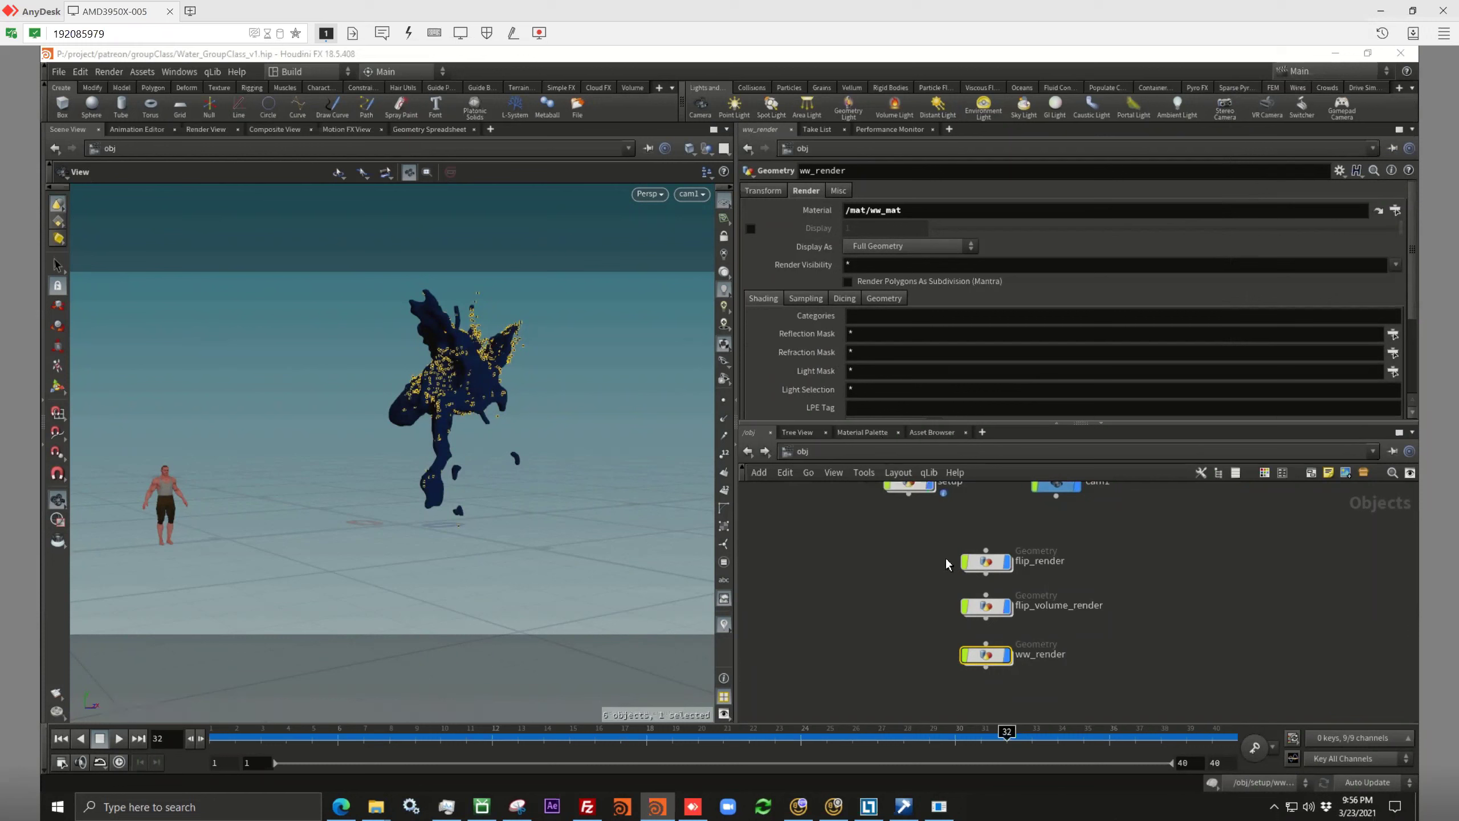
# - Move flip_render and ww_render left and turn on Velocity Blur for both
pyautogui.click(917, 540)
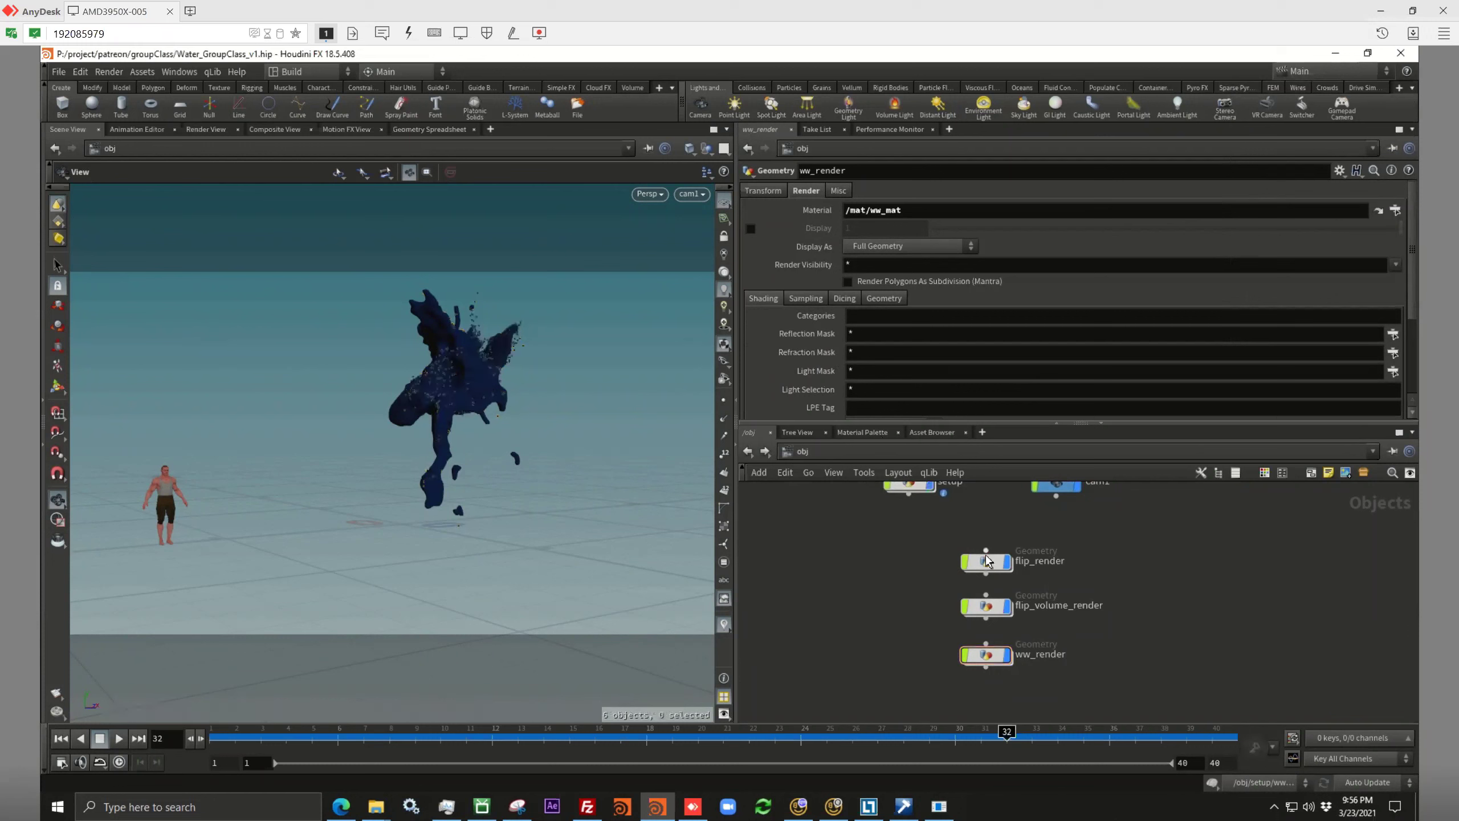
pyautogui.moveTo(925, 565); pyautogui.dragTo(921, 558)
pyautogui.moveTo(986, 655); pyautogui.dragTo(921, 650)
pyautogui.moveTo(852, 548); pyautogui.dragTo(941, 694)
pyautogui.click(883, 298)
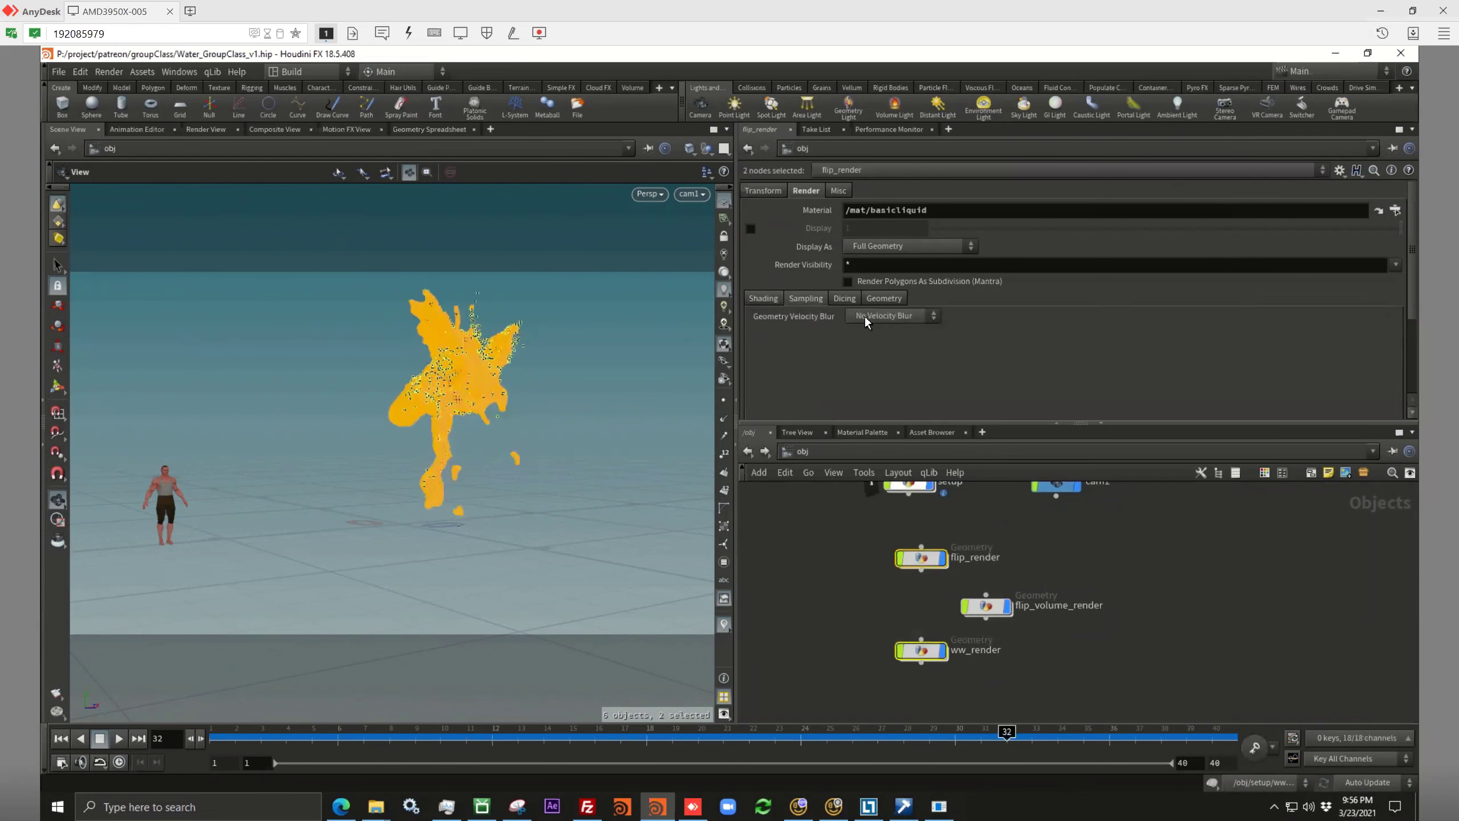
pyautogui.click(882, 345)
pyautogui.click(851, 500)
# - Show ww_render's Geometry render settings, where points render as spheres with scale 1
pyautogui.click(922, 558)
pyautogui.click(921, 650)
pyautogui.moveTo(869, 599); pyautogui.dragTo(948, 675)
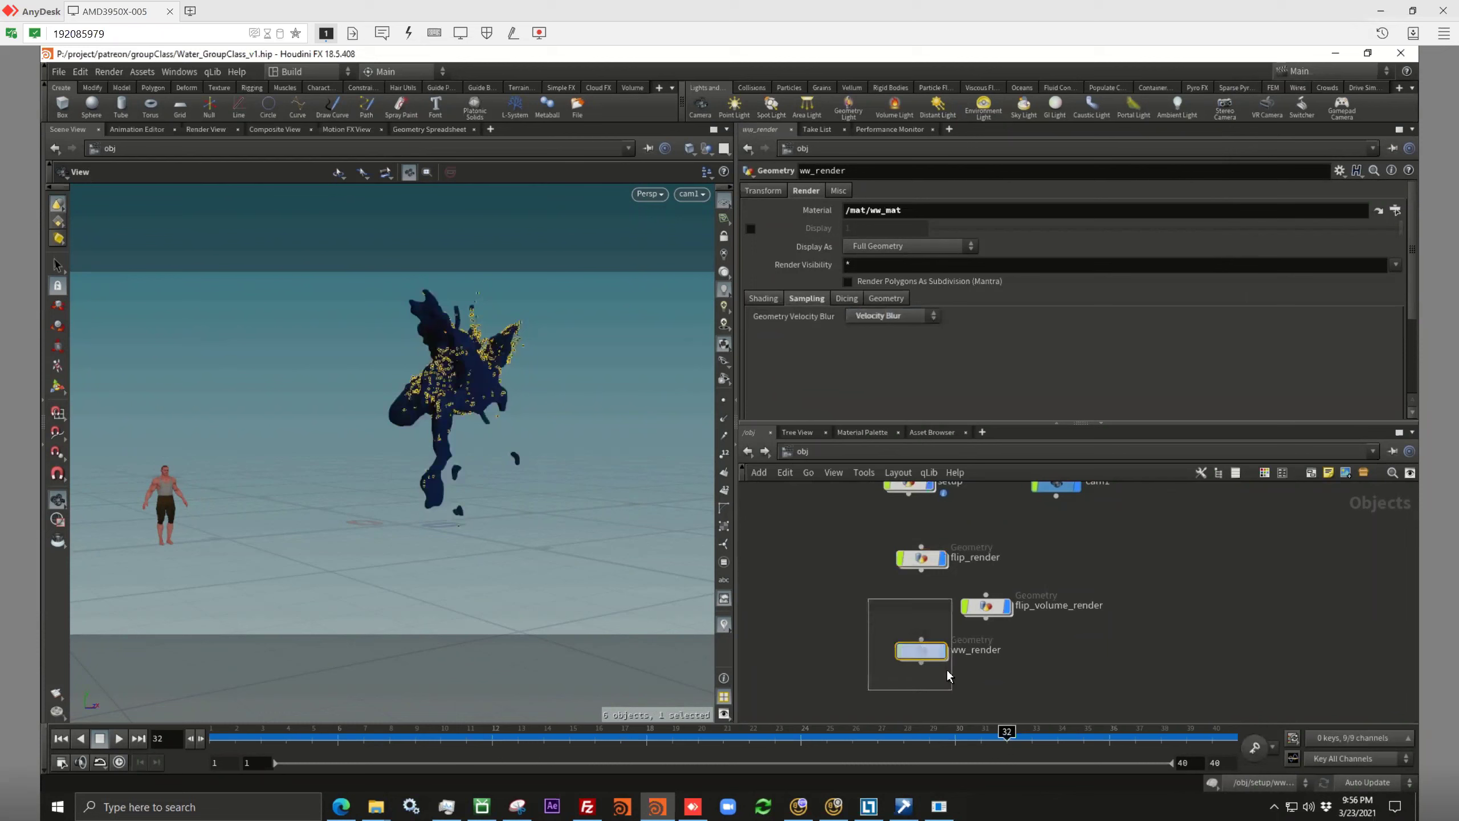
pyautogui.click(847, 299)
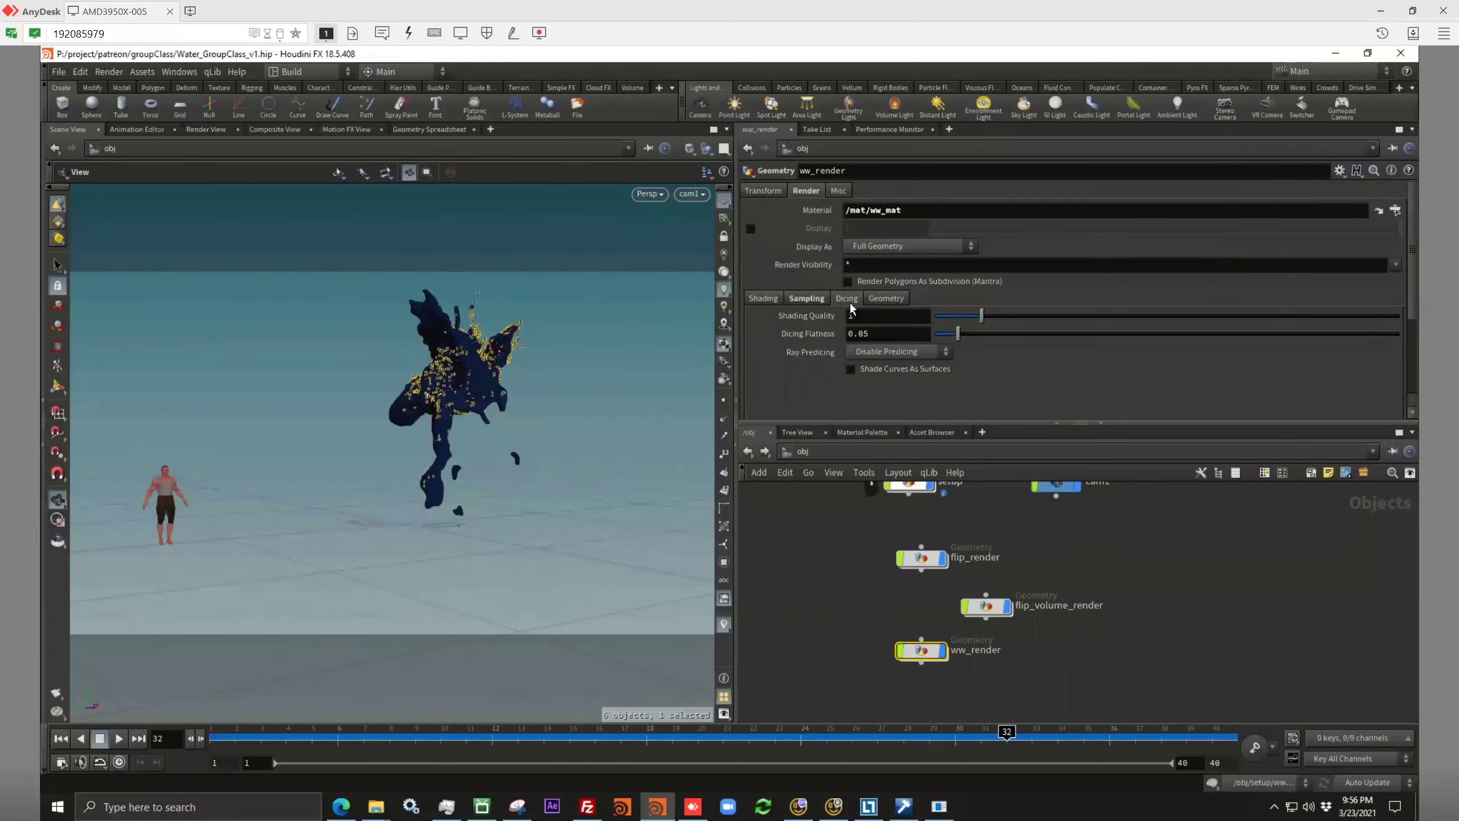
pyautogui.click(885, 299)
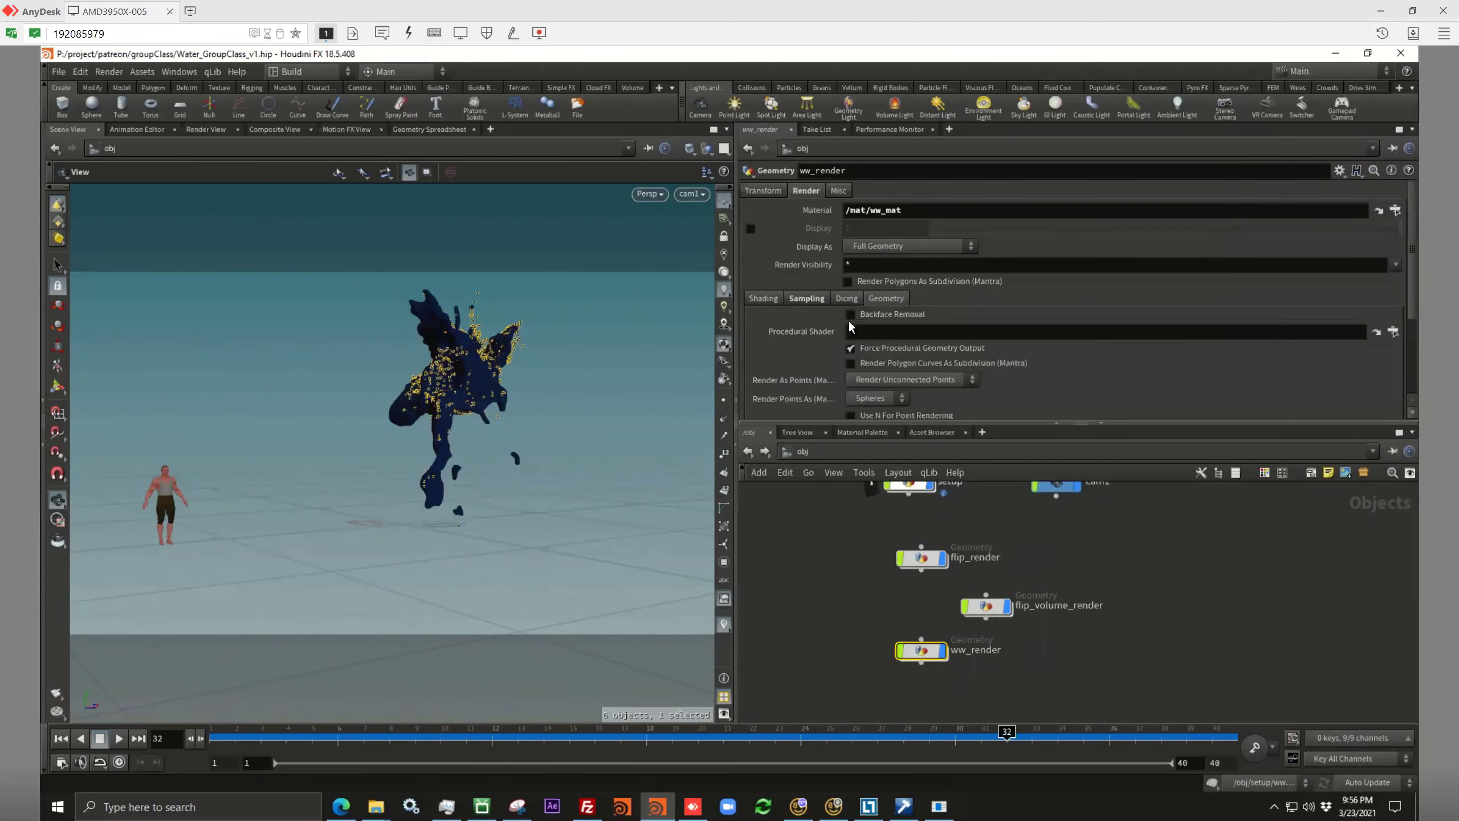
pyautogui.scroll(-1, 817, 334)
pyautogui.scroll(-1, 807, 342)
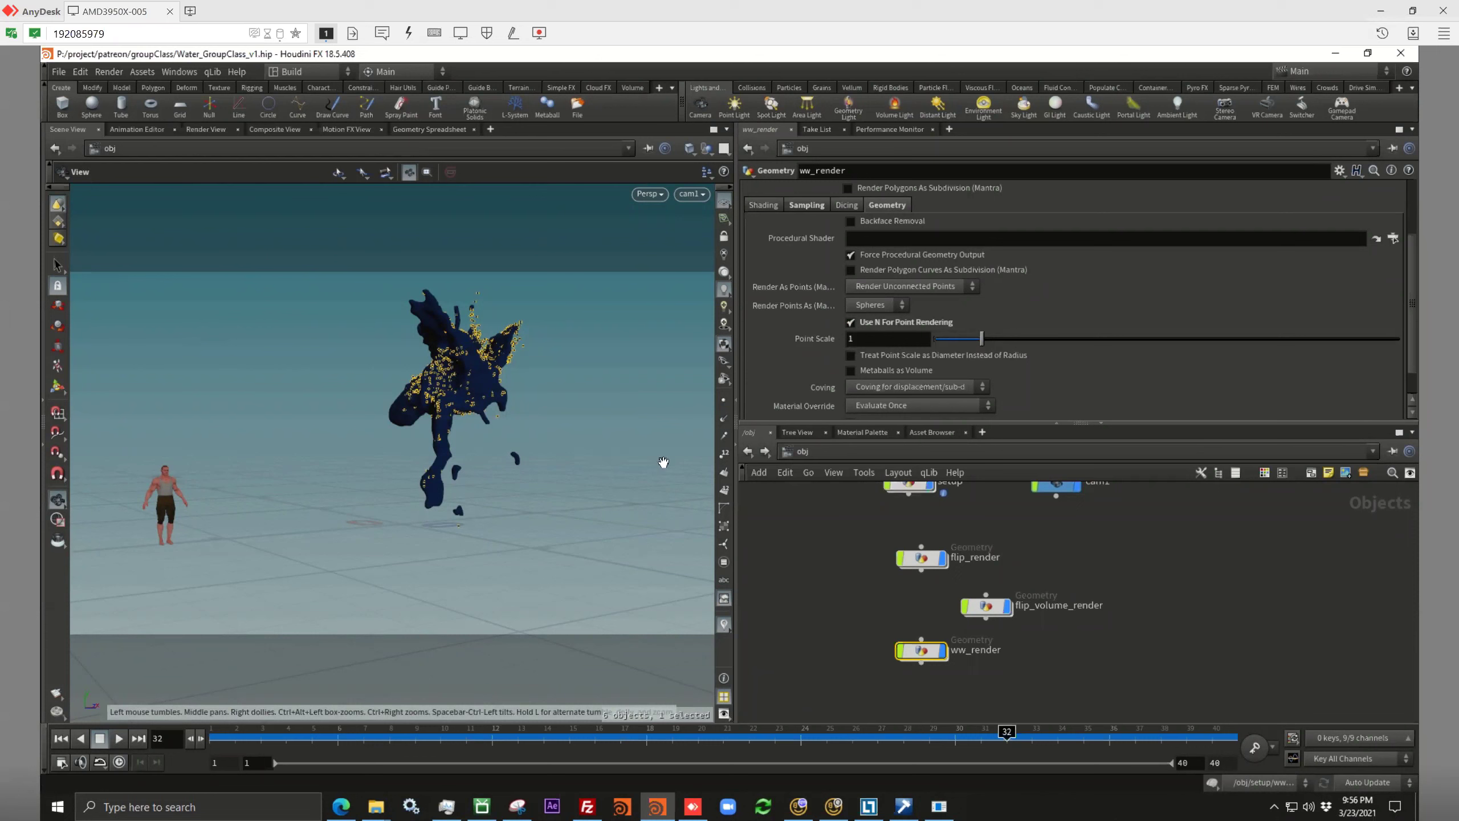
pyautogui.scroll(-3, 885, 613)
# - Inside setup, set velocity_creator1's Final Multiplier to 0.25
pyautogui.click(952, 593)
pyautogui.moveTo(917, 623); pyautogui.dragTo(953, 638)
pyautogui.doubleClick(952, 637)
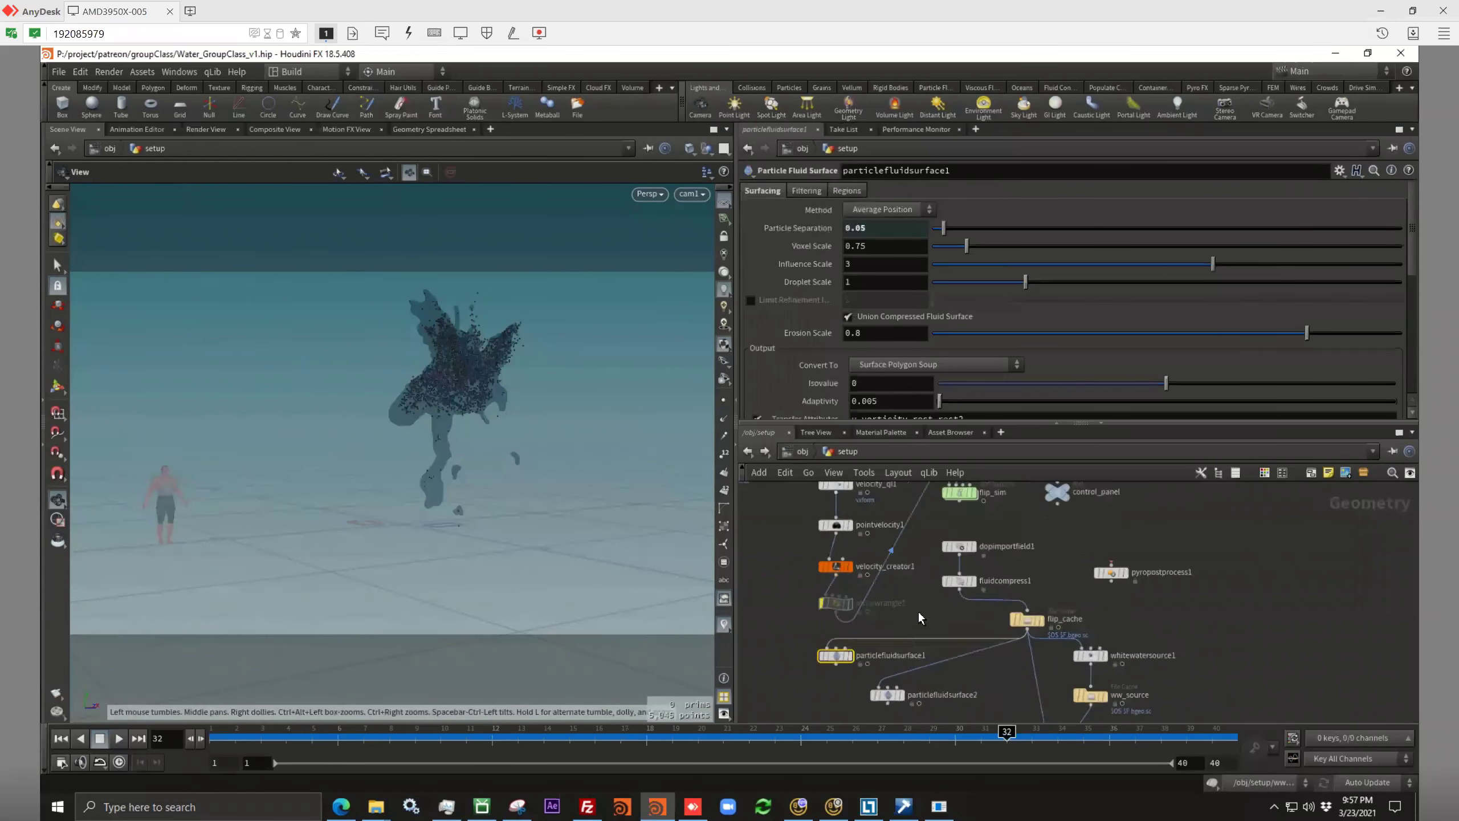
pyautogui.scroll(2, 918, 611)
pyautogui.click(918, 628)
pyautogui.write('.')
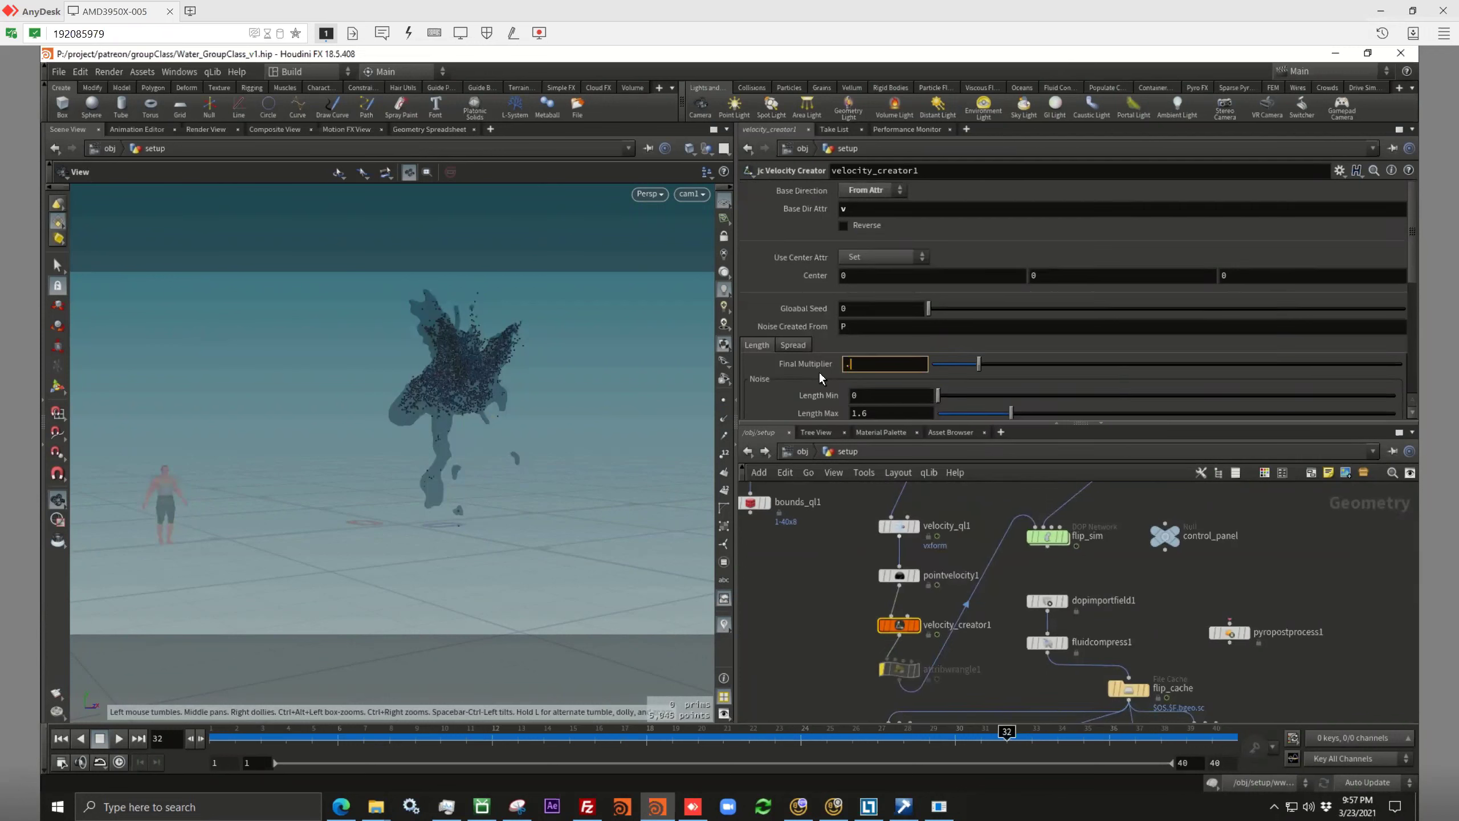
pyautogui.write('25')
pyautogui.press('Return')
# - Set control_panel's Master Size to 0.01 and return to the object level
pyautogui.click(897, 573)
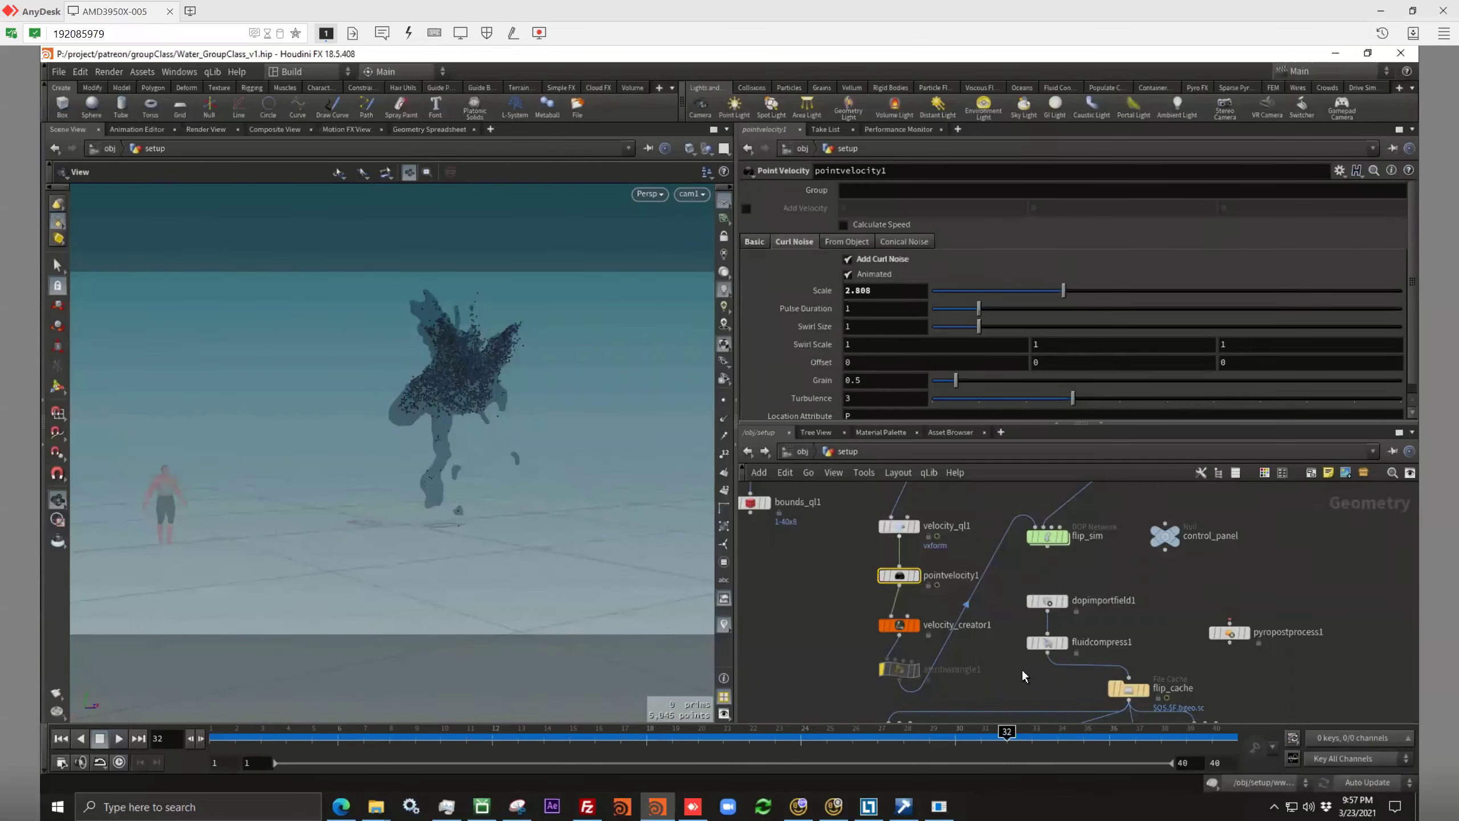
pyautogui.scroll(-2, 919, 562)
pyautogui.scroll(-2, 972, 584)
pyautogui.scroll(-2, 940, 587)
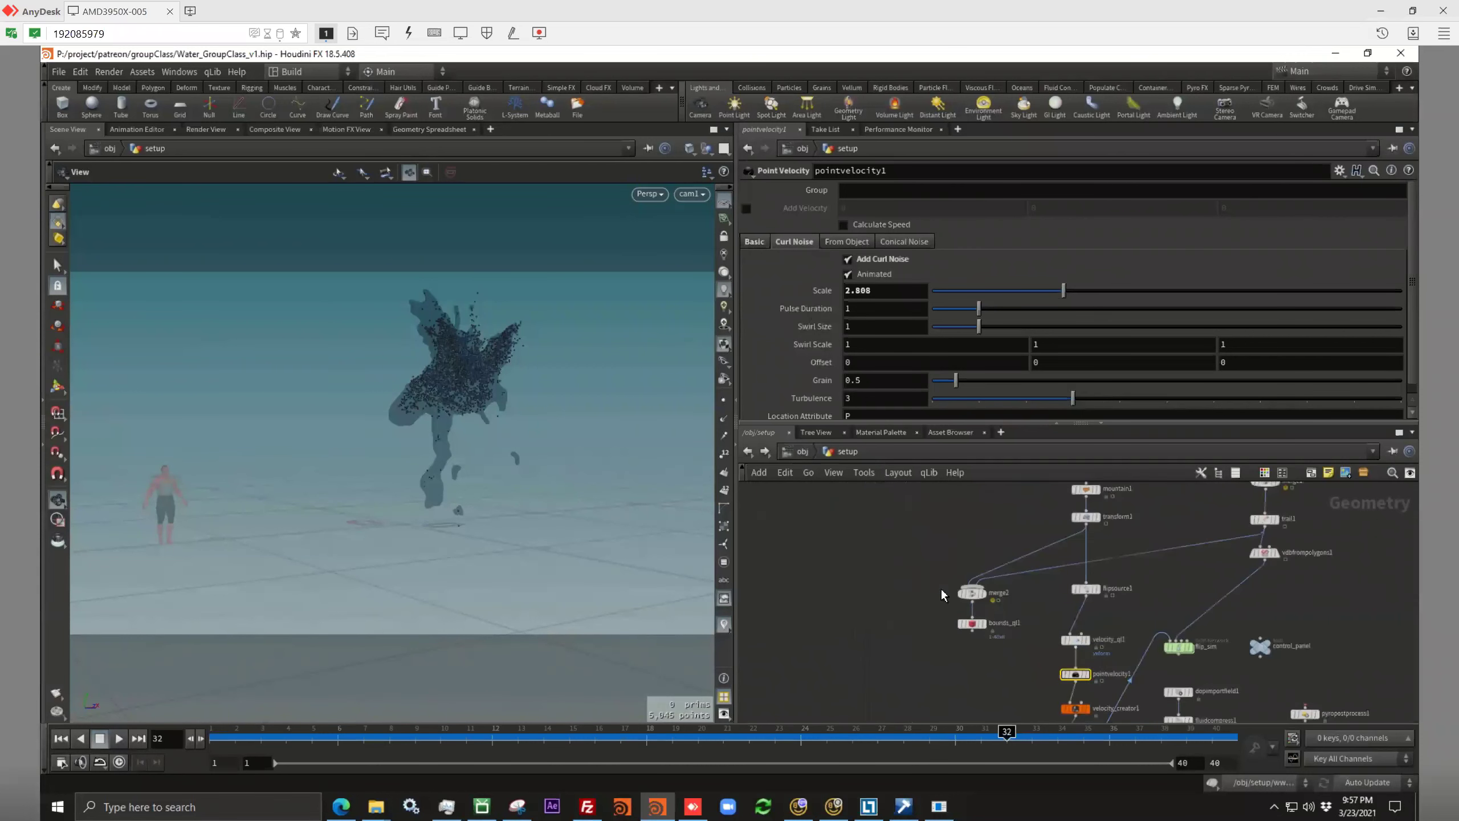
pyautogui.click(1259, 645)
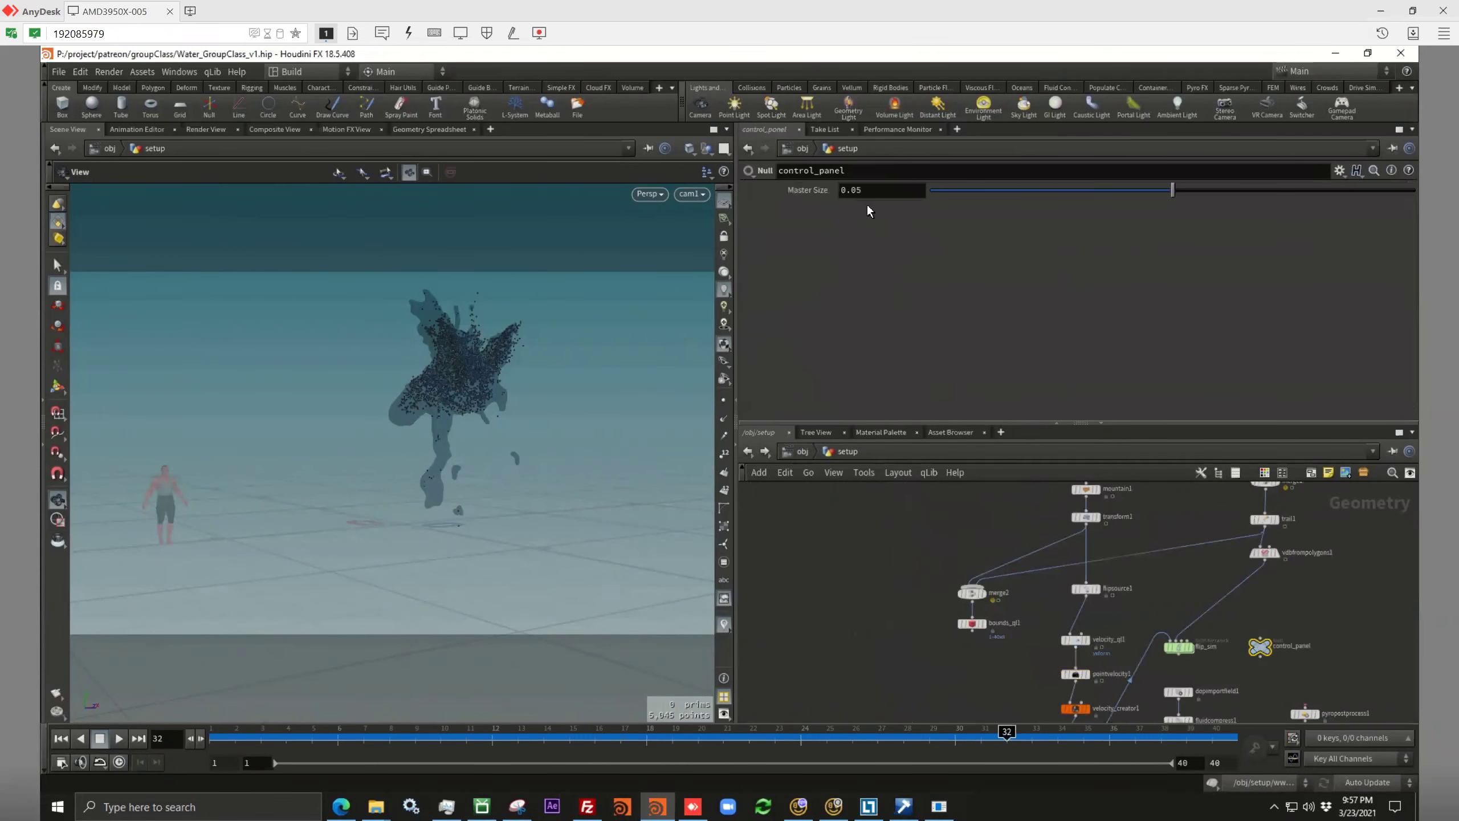
pyautogui.write('0.01')
pyautogui.press('Return')
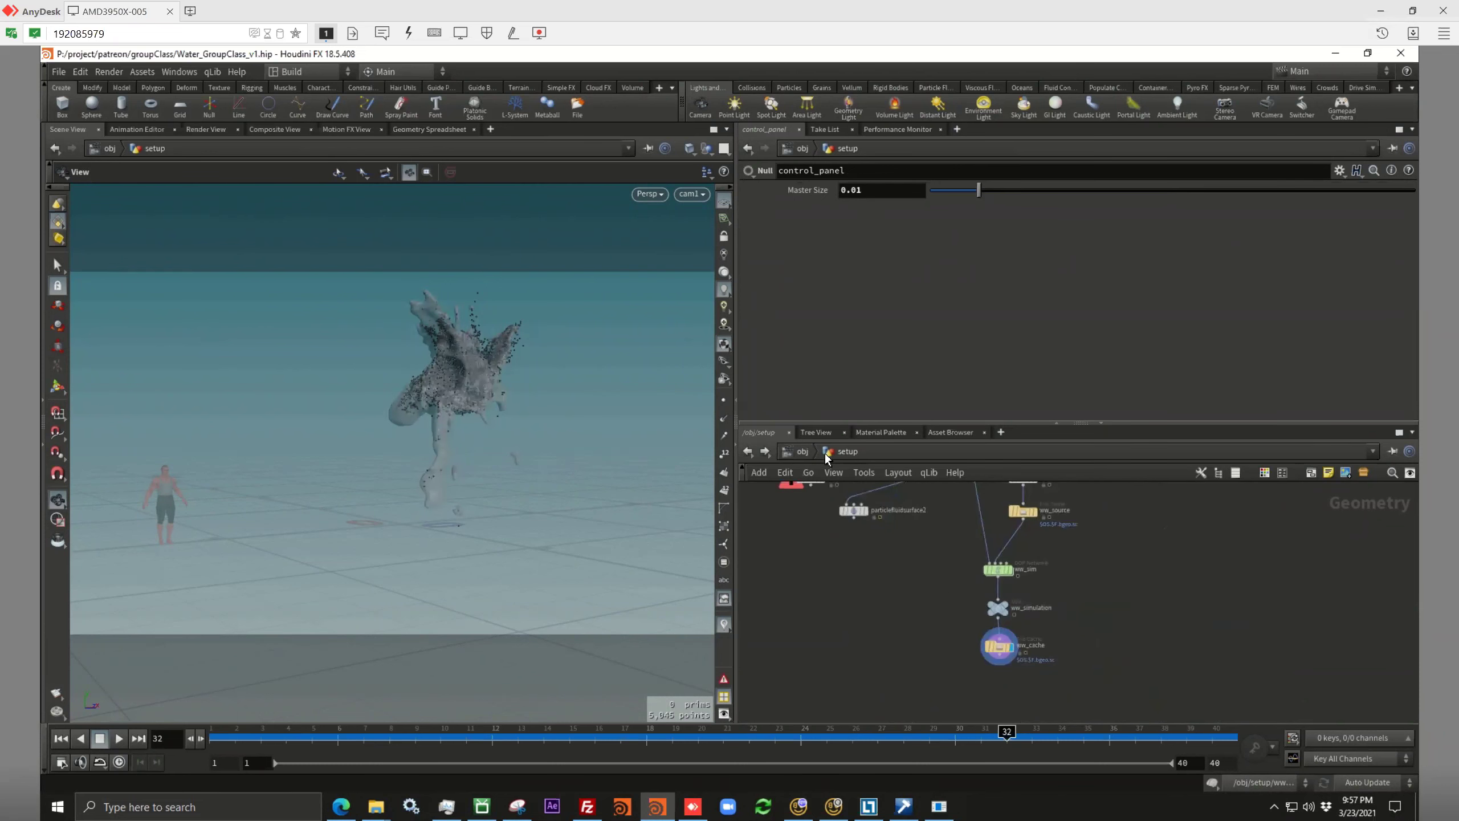
pyautogui.click(808, 455)
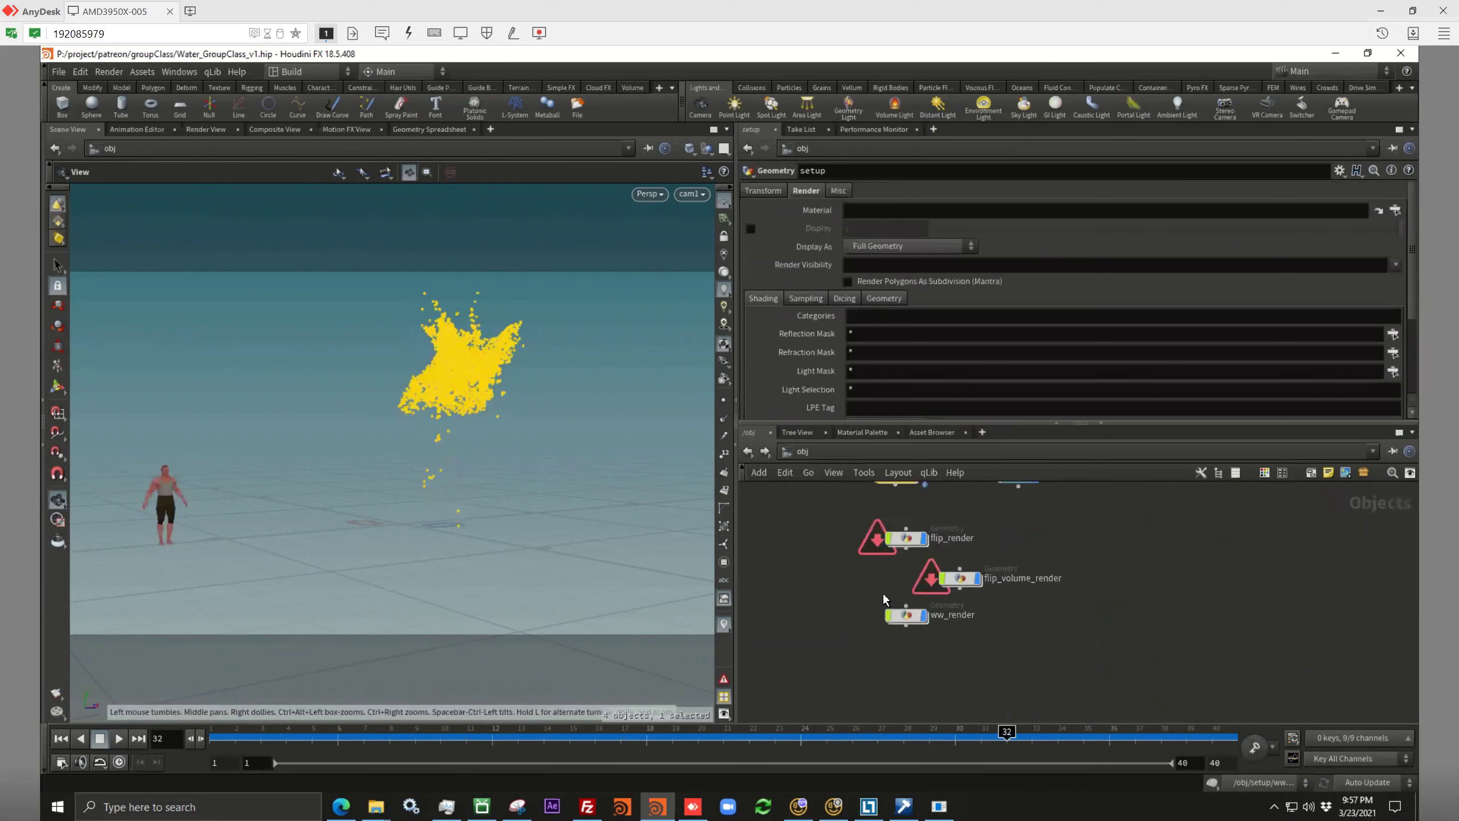
# - Move ww_render lower and align flip_volume_render under flip_render
pyautogui.click(904, 616)
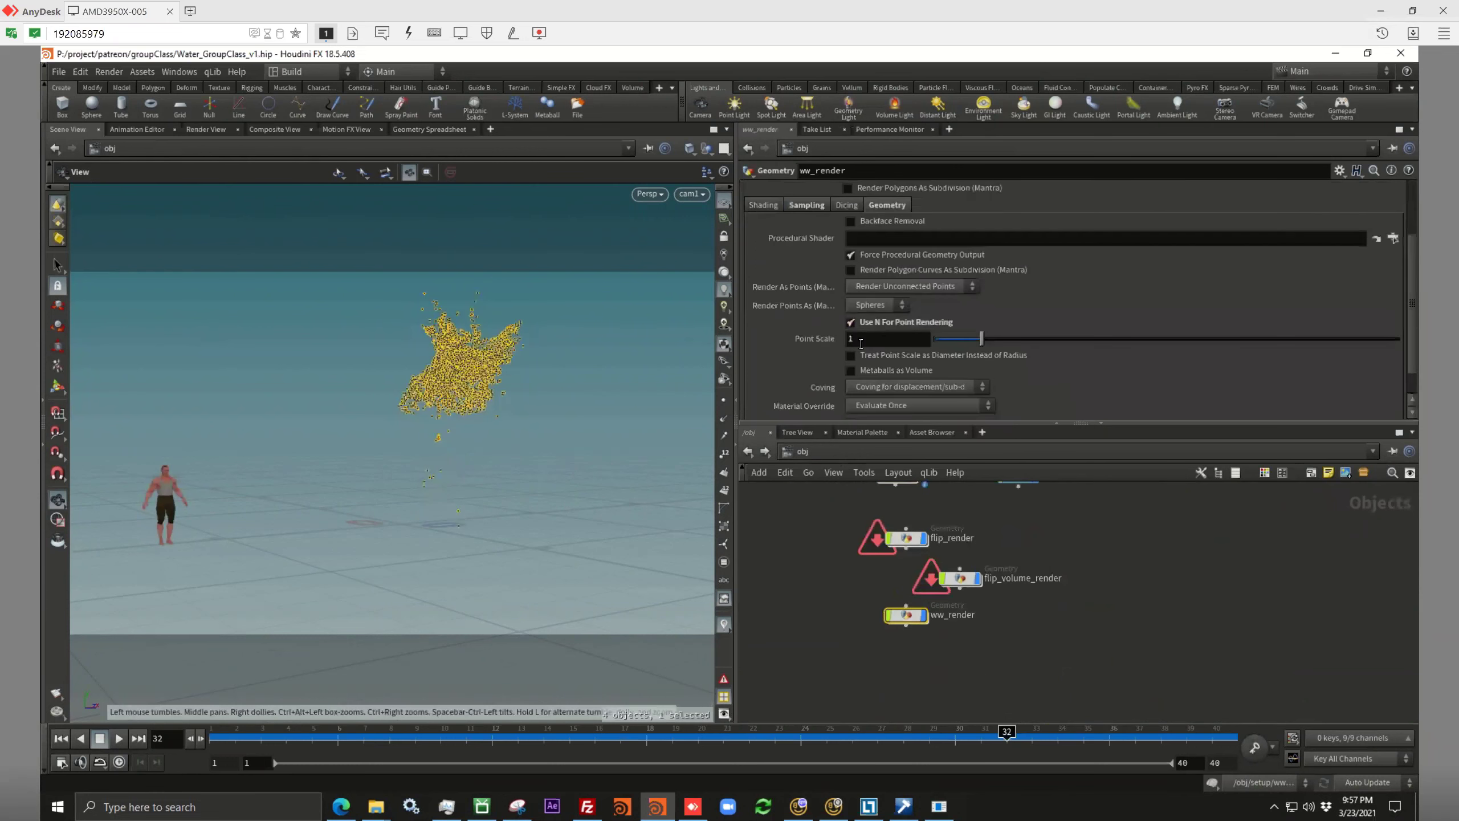
pyautogui.moveTo(907, 618); pyautogui.dragTo(905, 640)
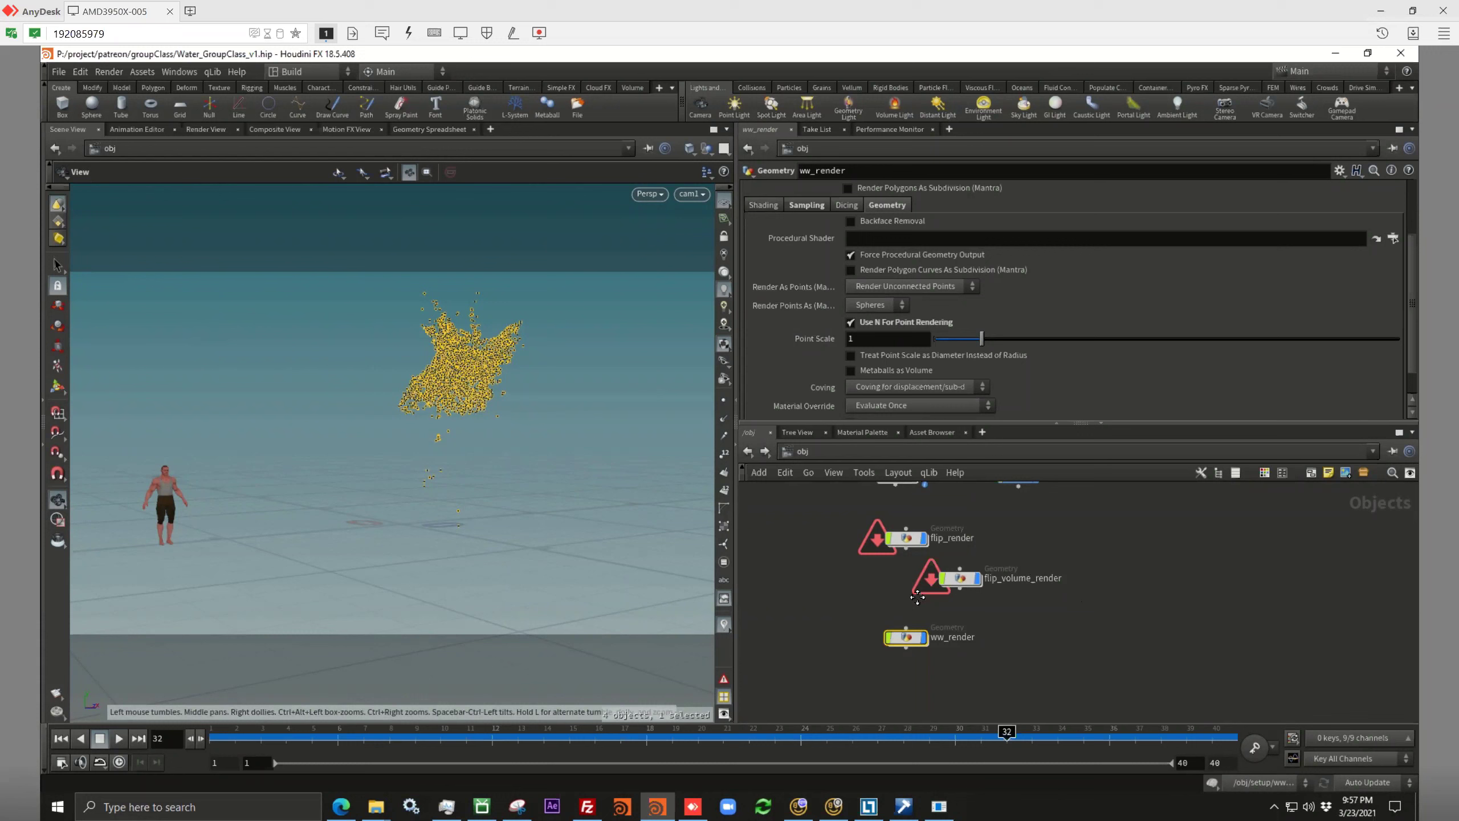
pyautogui.moveTo(942, 584); pyautogui.dragTo(965, 609, button='middle')
pyautogui.moveTo(979, 607); pyautogui.dragTo(926, 616)
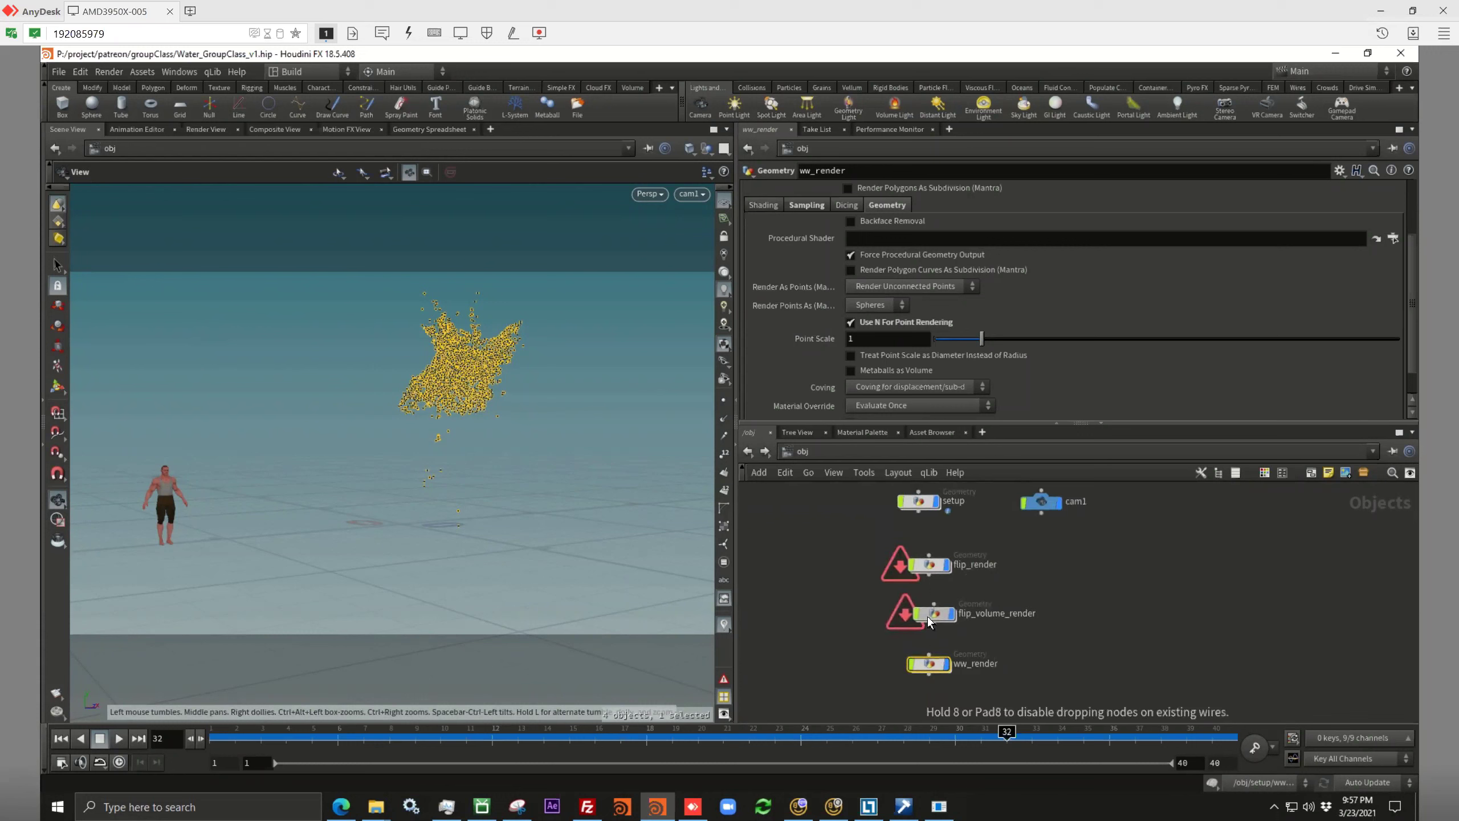
pyautogui.click(845, 546)
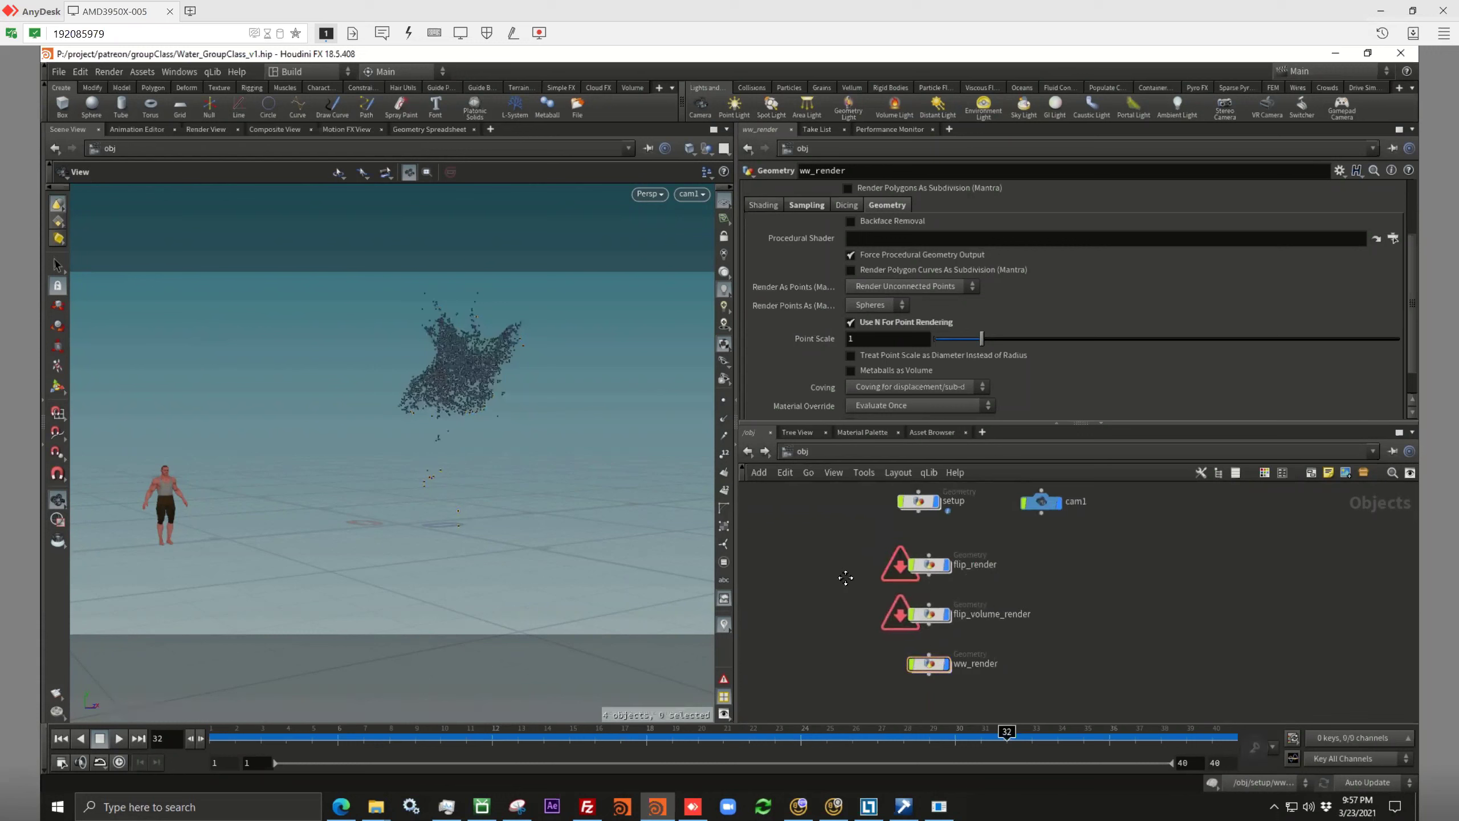
pyautogui.moveTo(845, 578); pyautogui.dragTo(844, 660, button='middle')
# - Switch to the /out network and add a geometry output node
pyautogui.click(787, 455)
pyautogui.click(821, 526)
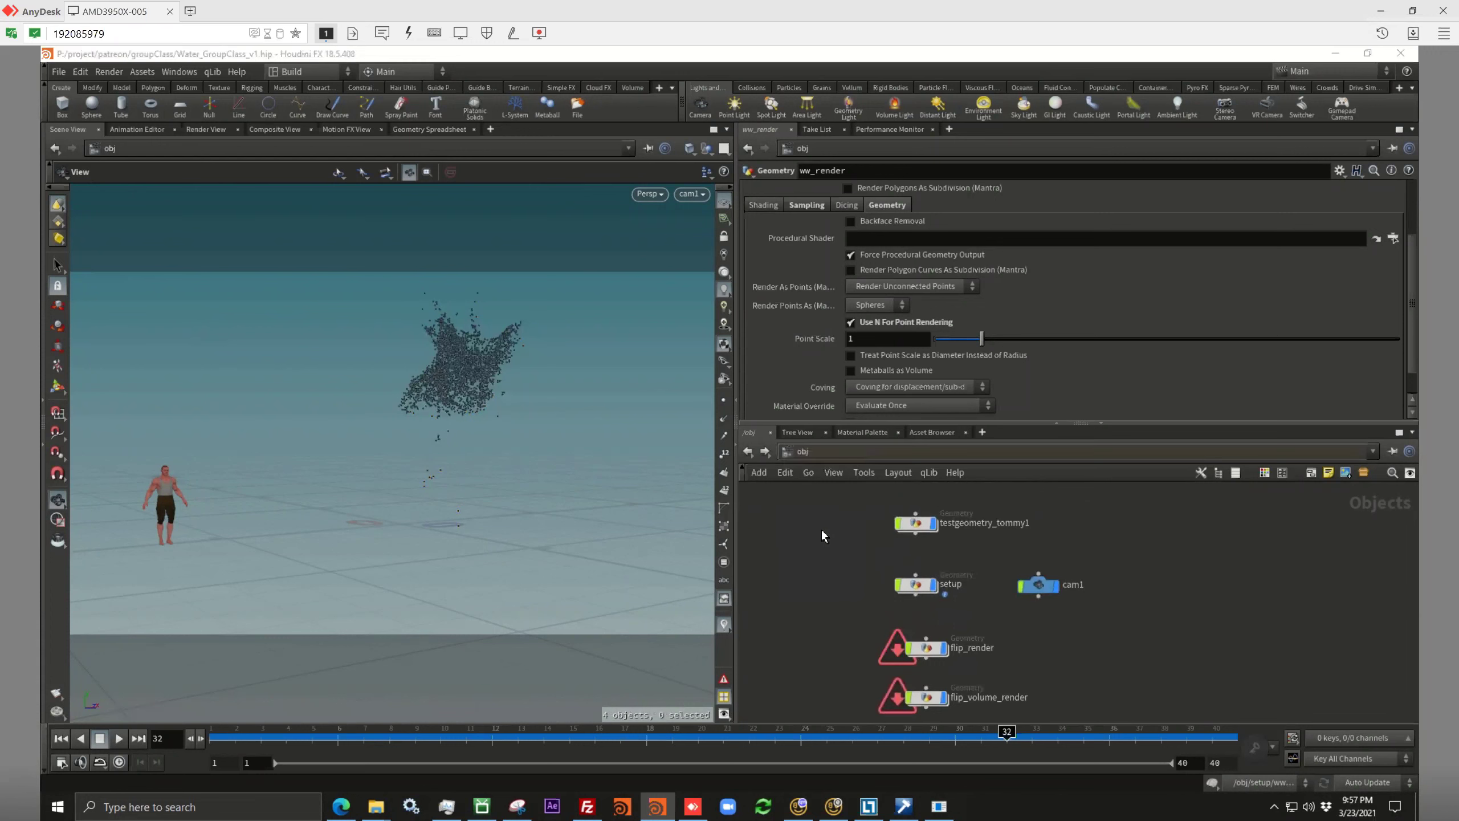
pyautogui.press('Tab')
pyautogui.write('geo')
pyautogui.press('Return')
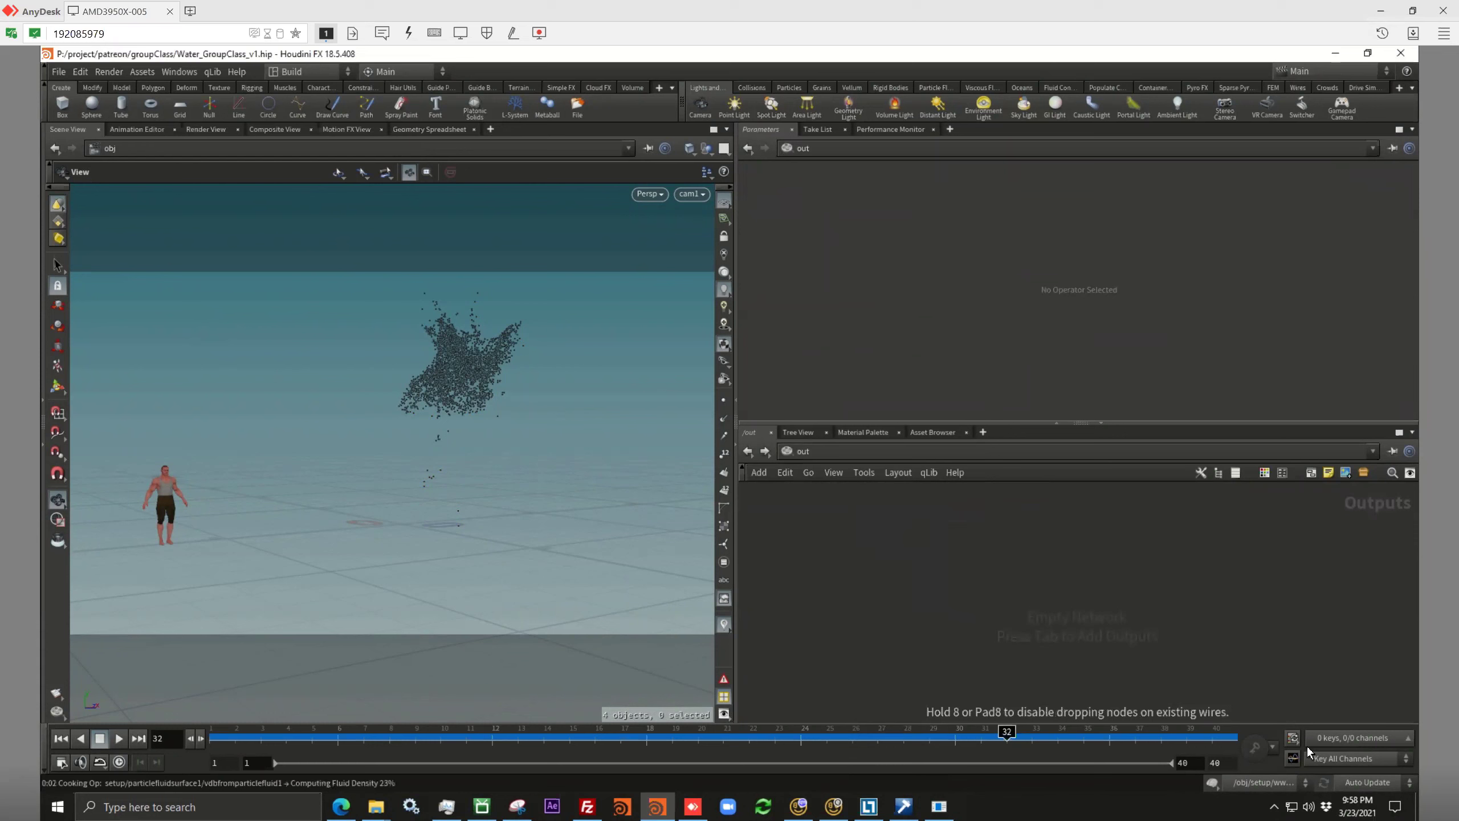
# - Place the geometry output, set cooking to manual updates, and name it main_flip
pyautogui.click(853, 531)
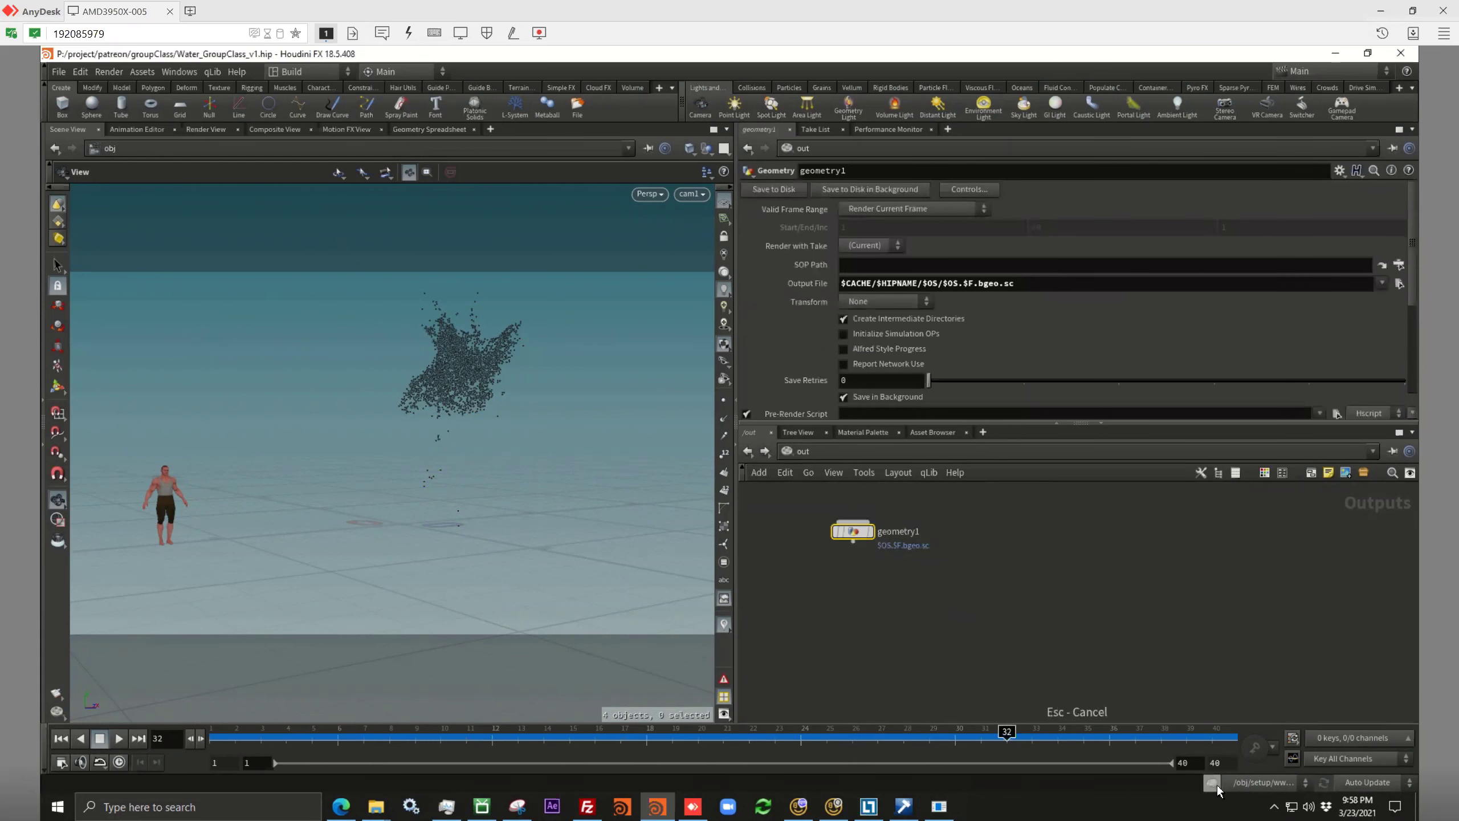
pyautogui.click(1365, 791)
pyautogui.click(60, 738)
pyautogui.doubleClick(908, 530)
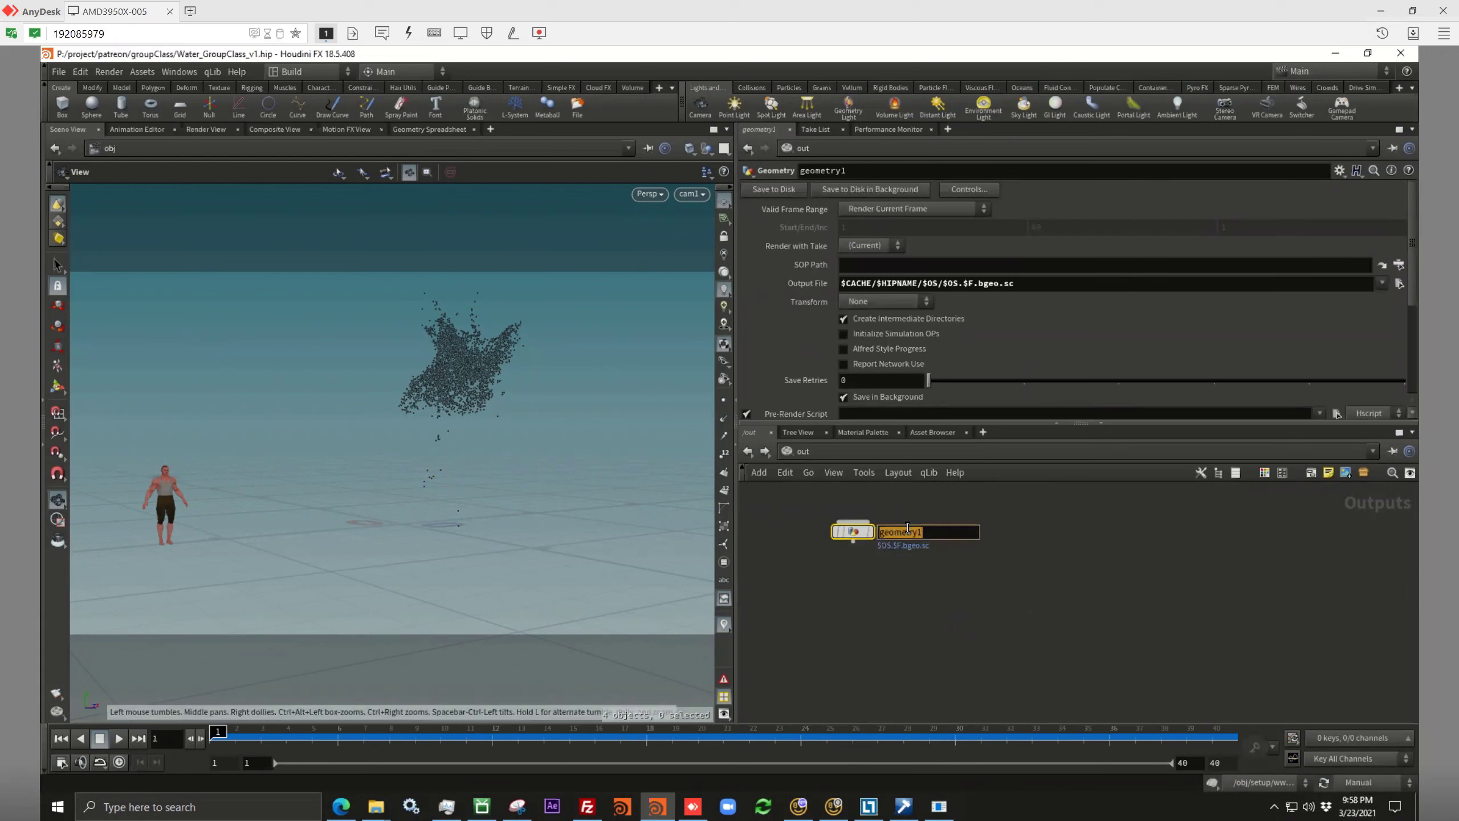
pyautogui.write('main_flip')
pyautogui.press('Return')
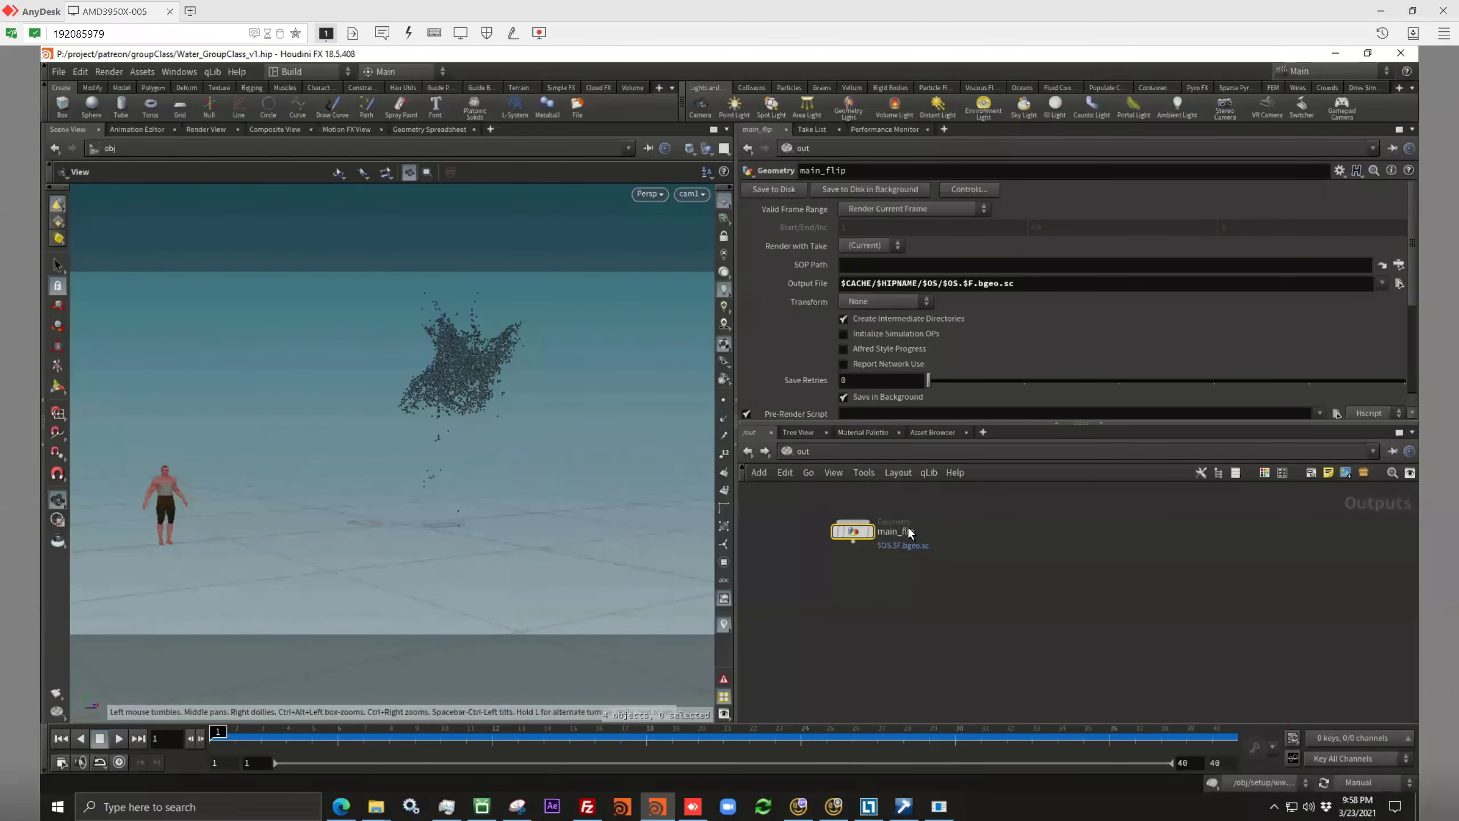
# - Add deadline1 wired below main_flip and apply its sim 256 128 preset
pyautogui.press('Tab')
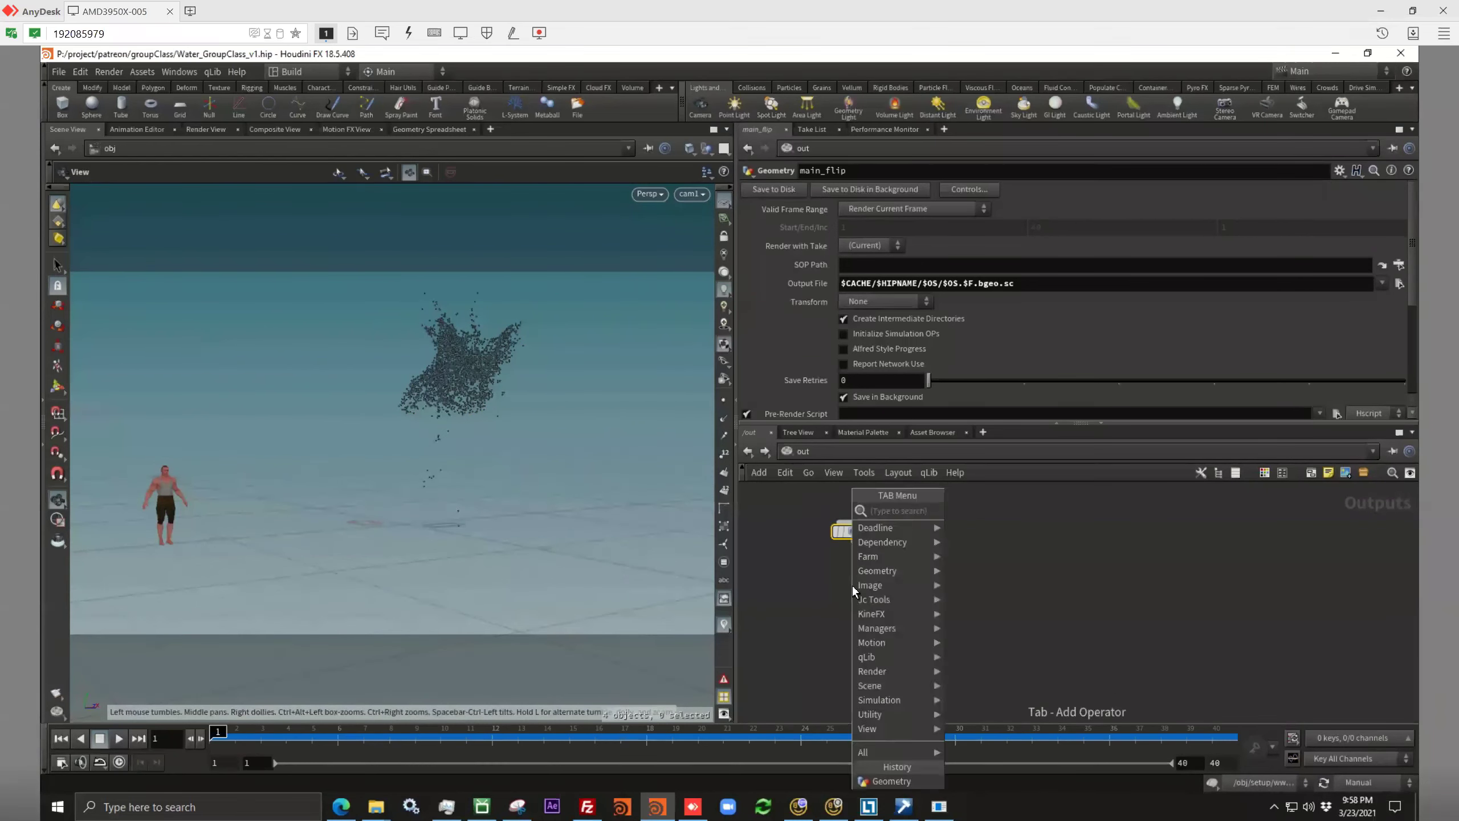
pyautogui.press('Escape')
pyautogui.press('Tab')
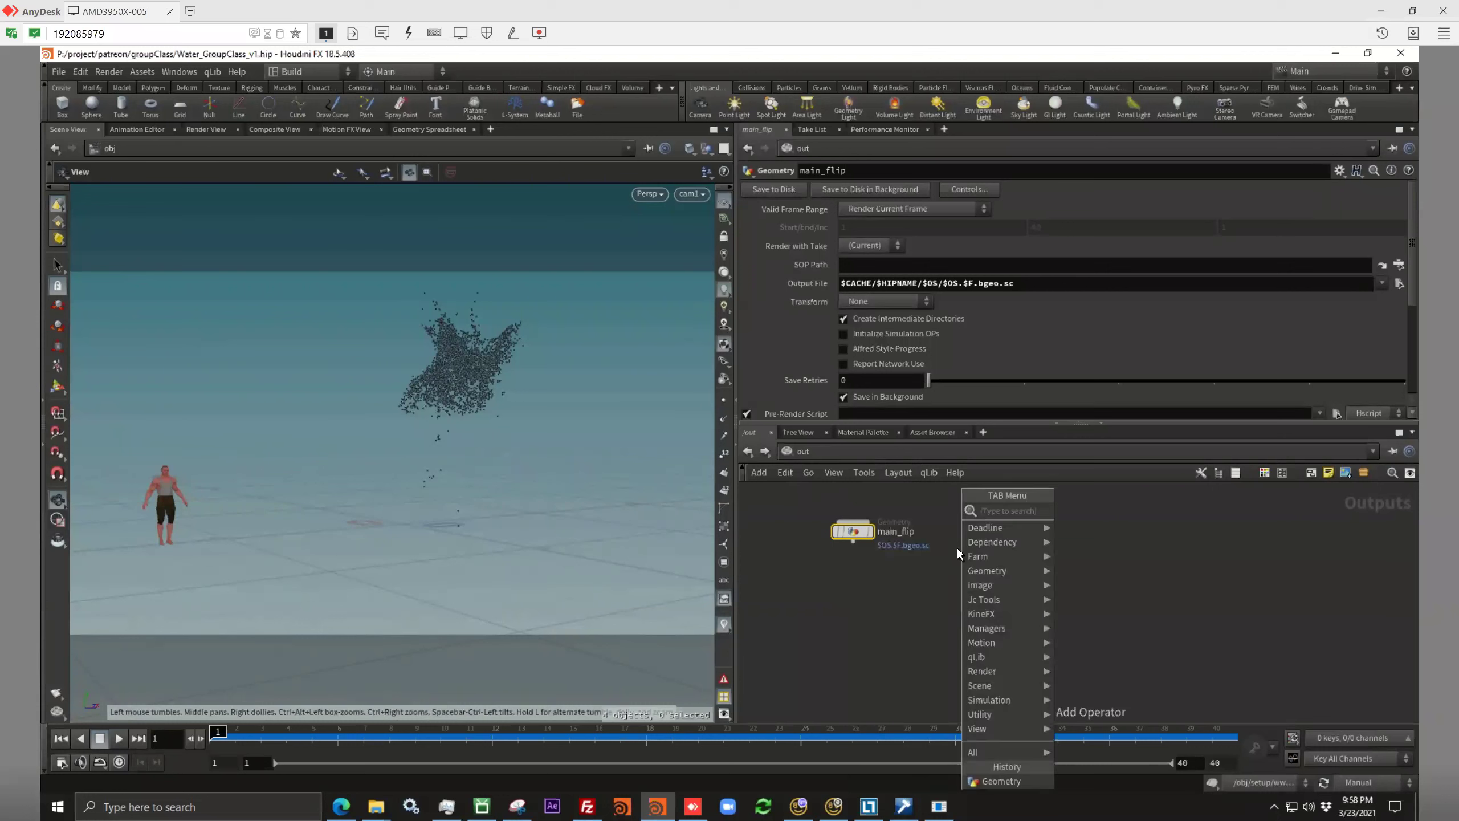
pyautogui.write('dead')
pyautogui.press('Escape')
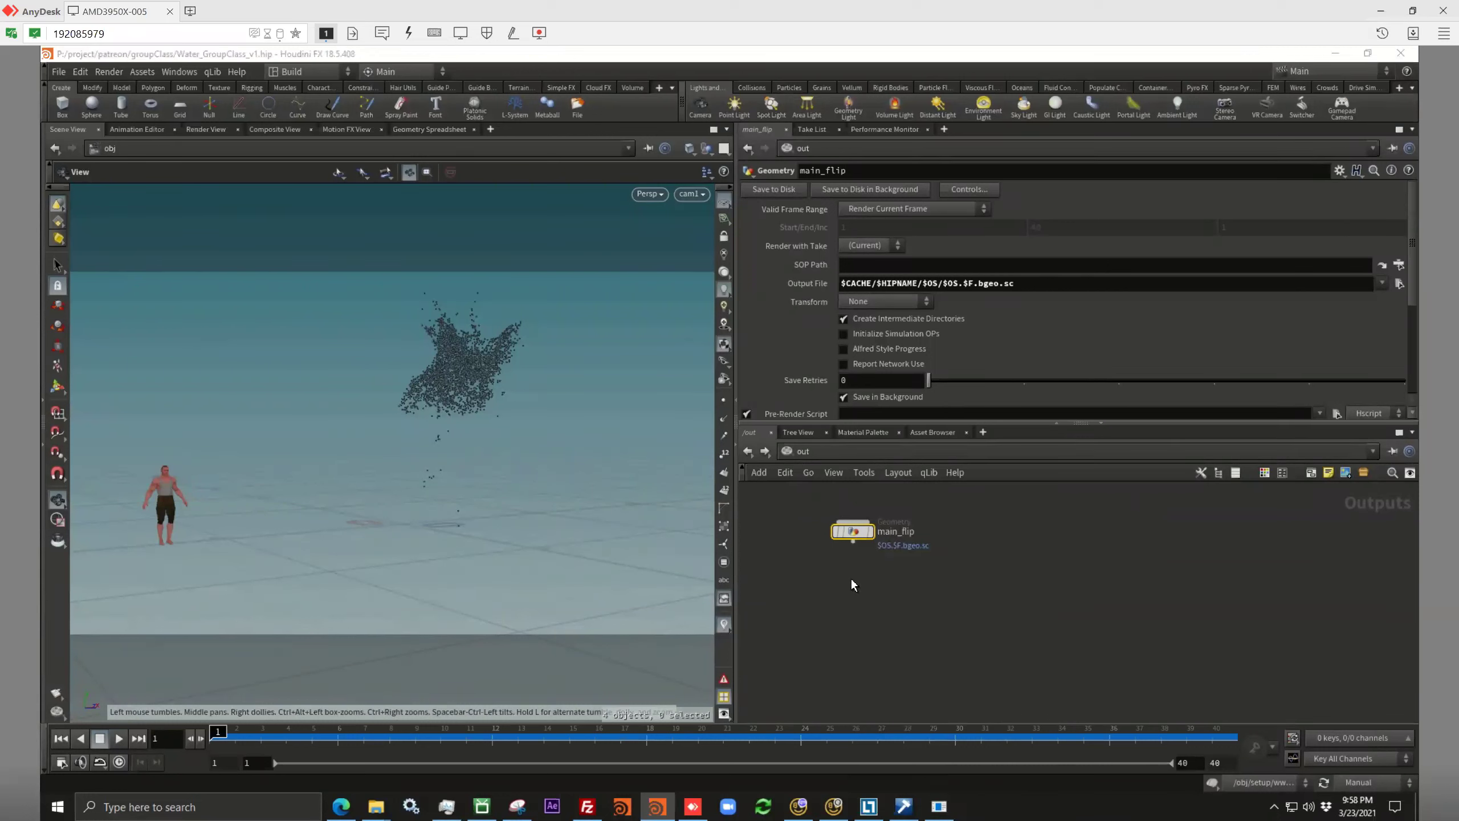
pyautogui.click(856, 584)
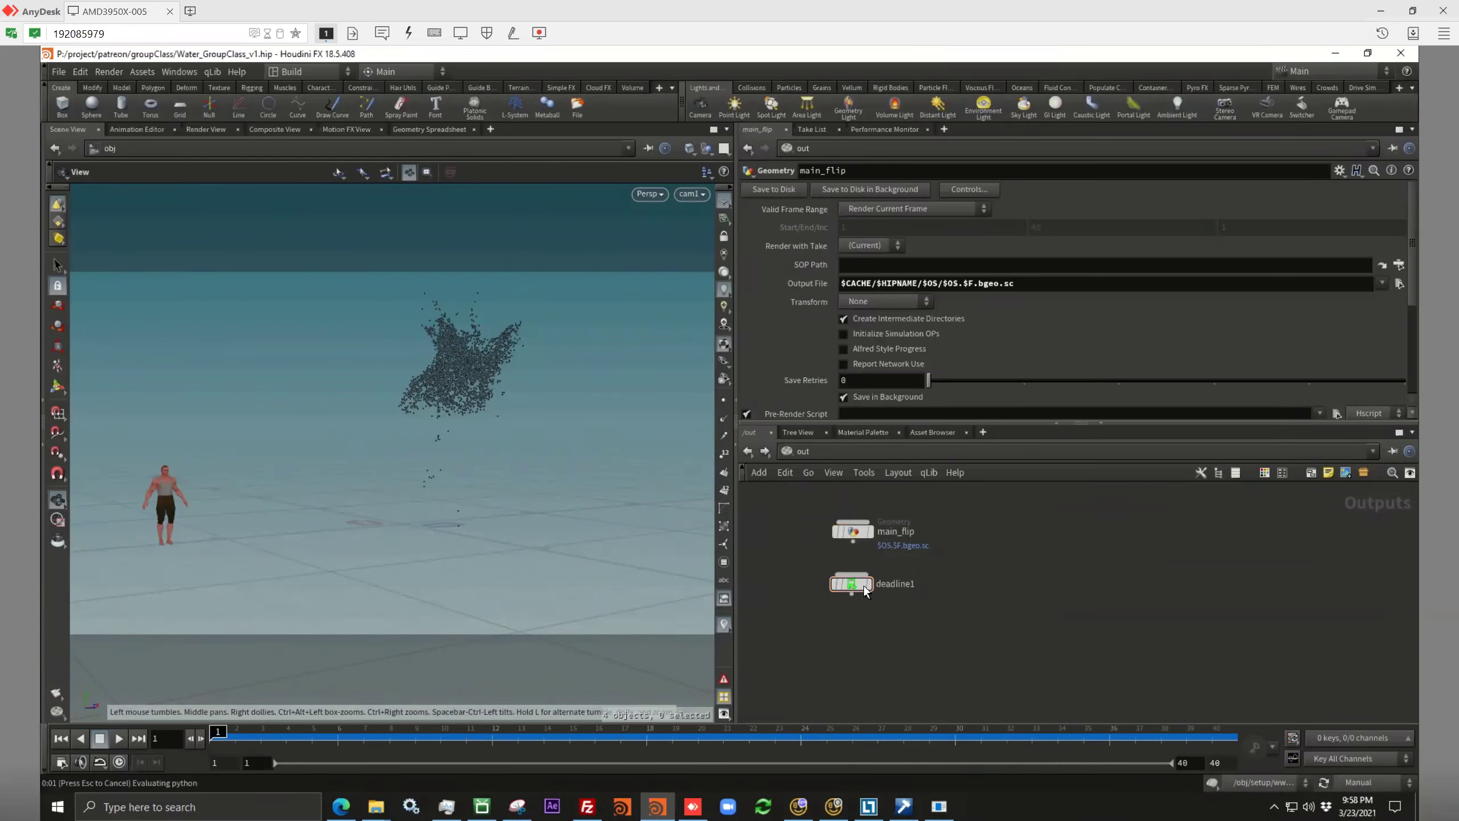
pyautogui.click(1338, 172)
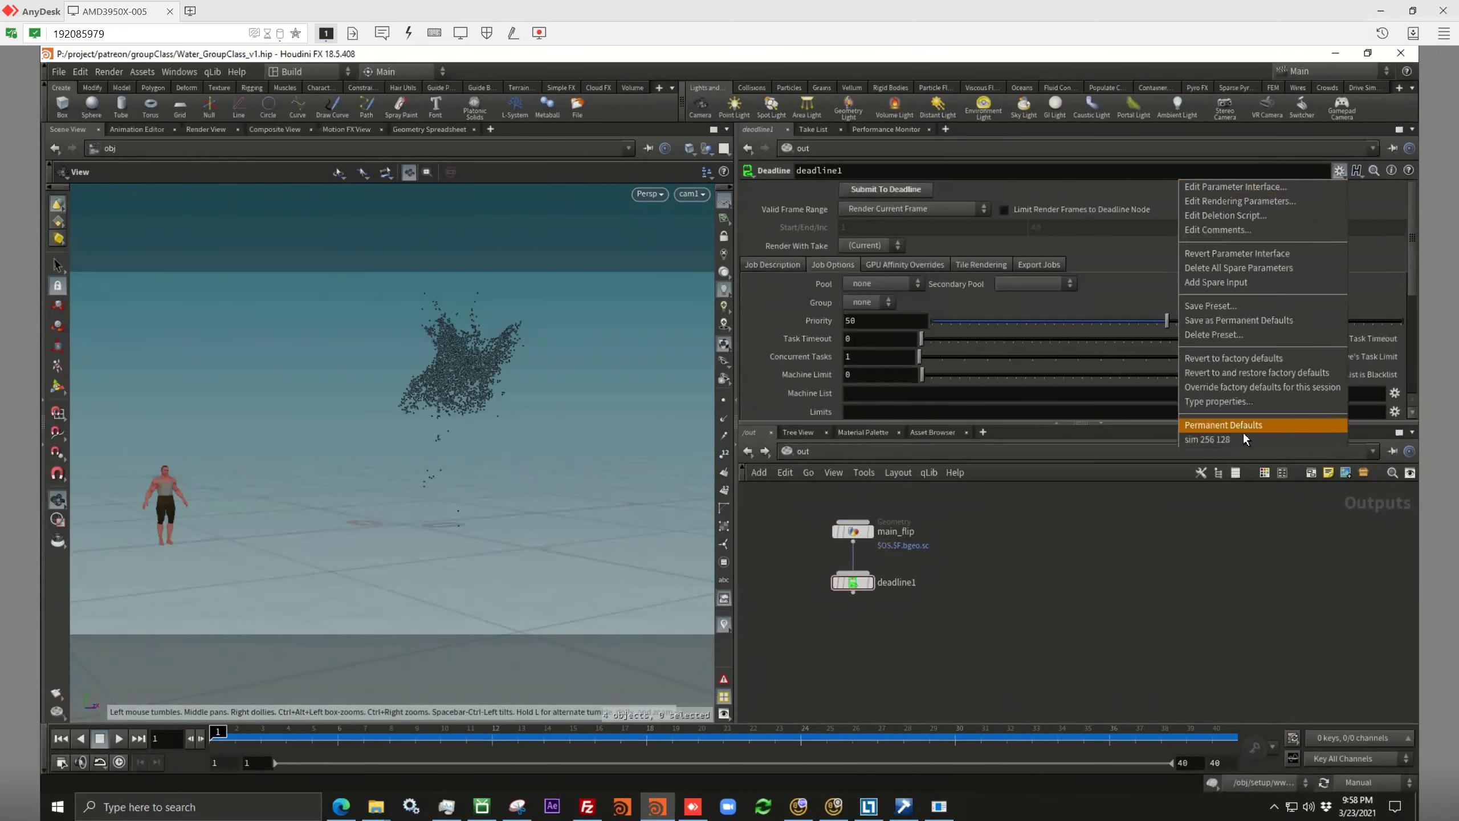
pyautogui.click(1244, 440)
# - In /obj/setup, copy fluidcompress1 and flip_cache's Geometry File parameter
pyautogui.click(748, 451)
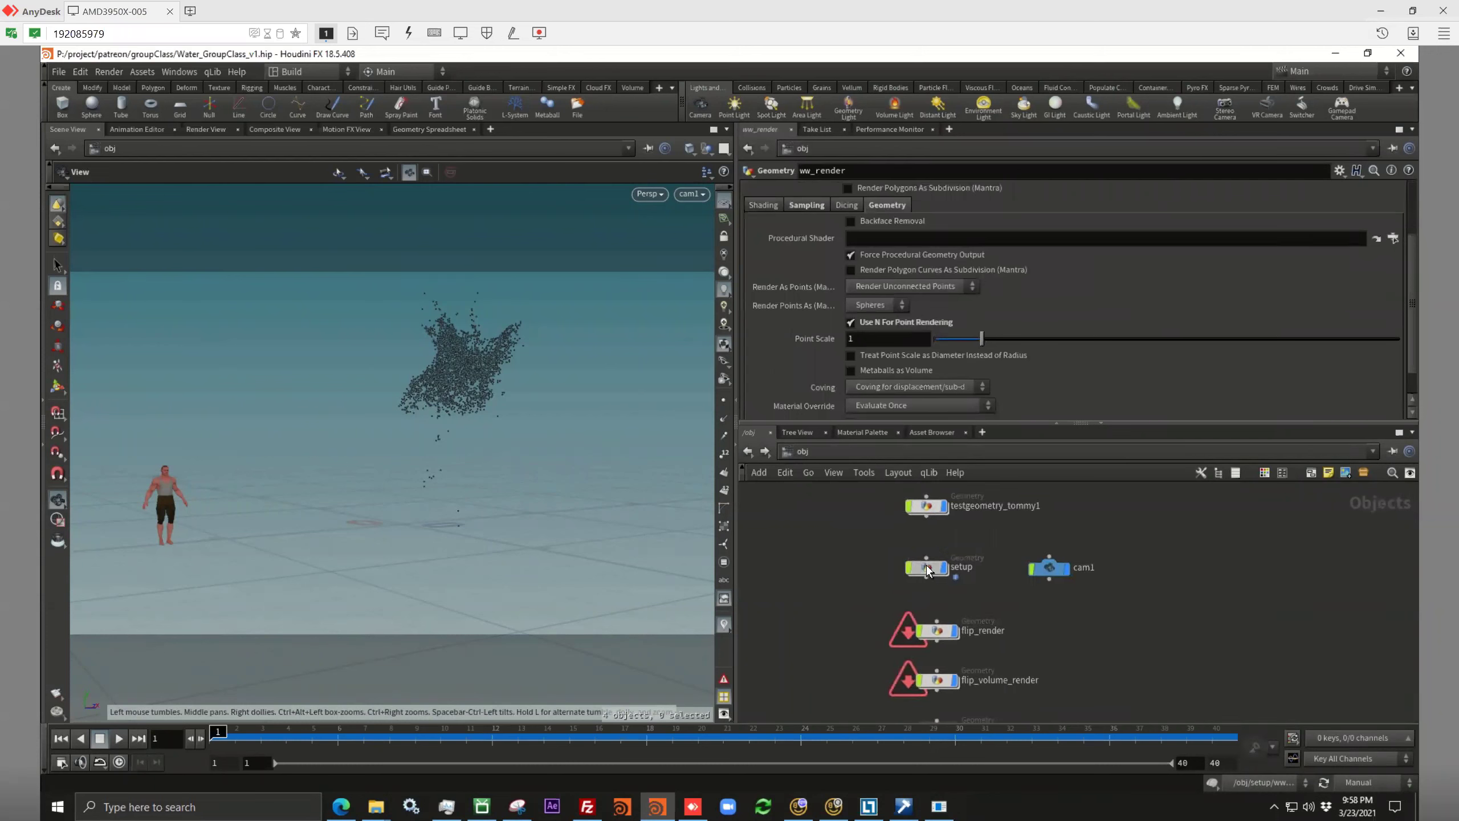
pyautogui.doubleClick(926, 569)
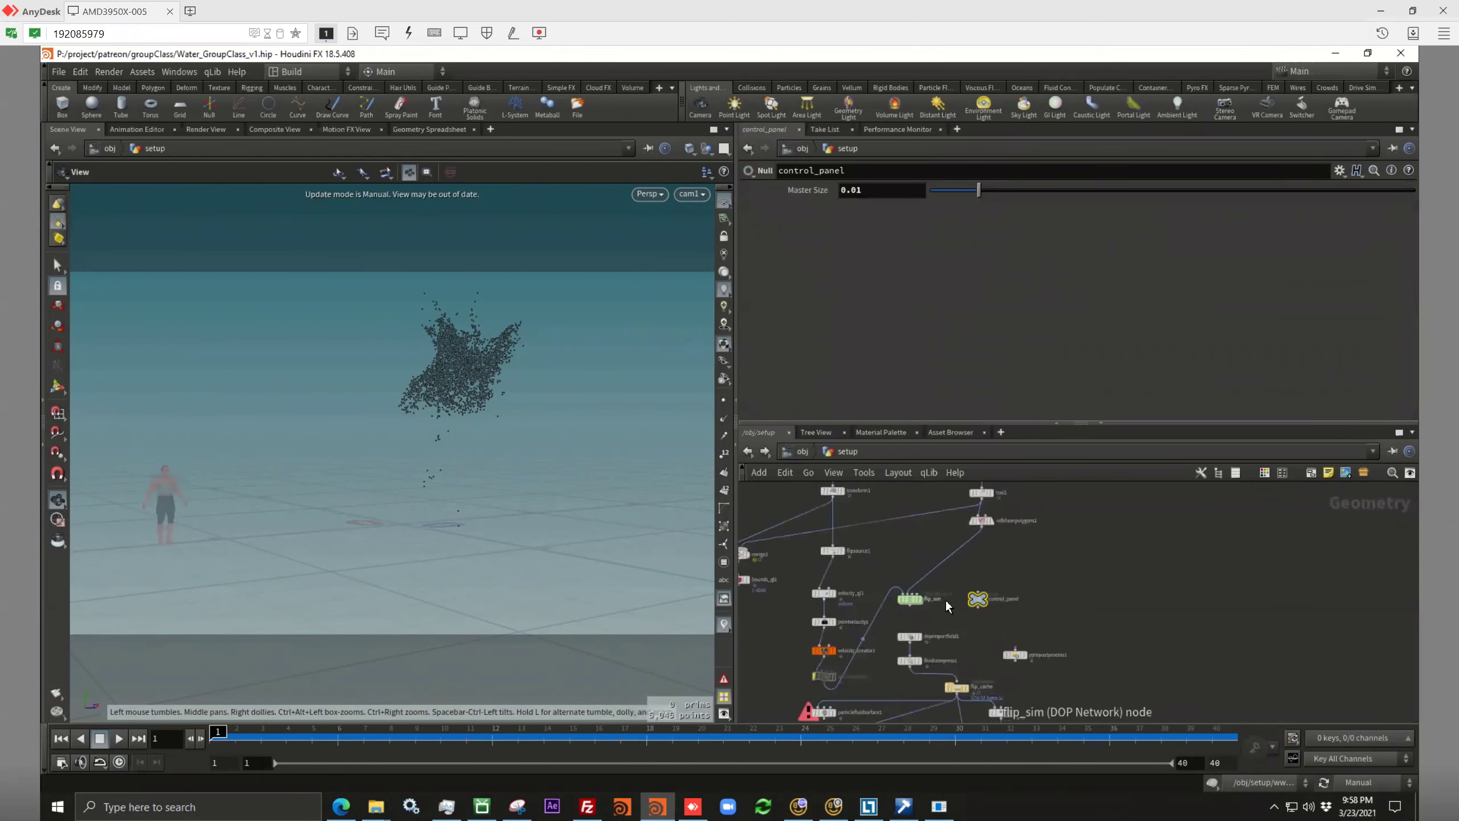
pyautogui.moveTo(946, 607); pyautogui.dragTo(940, 551, button='middle')
pyautogui.moveTo(1040, 667); pyautogui.dragTo(1033, 611, button='middle')
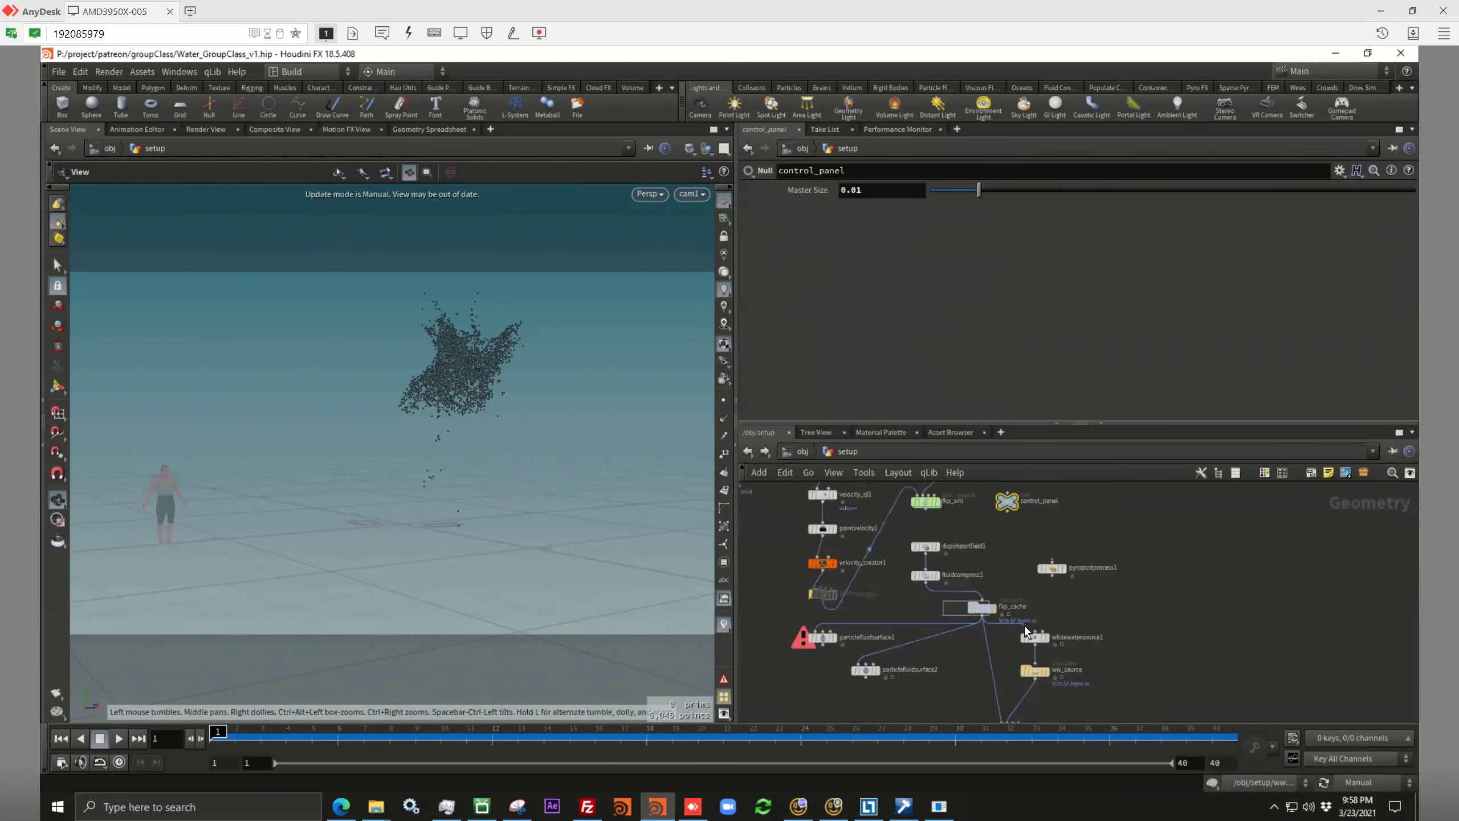
pyautogui.moveTo(1025, 632); pyautogui.dragTo(1000, 618)
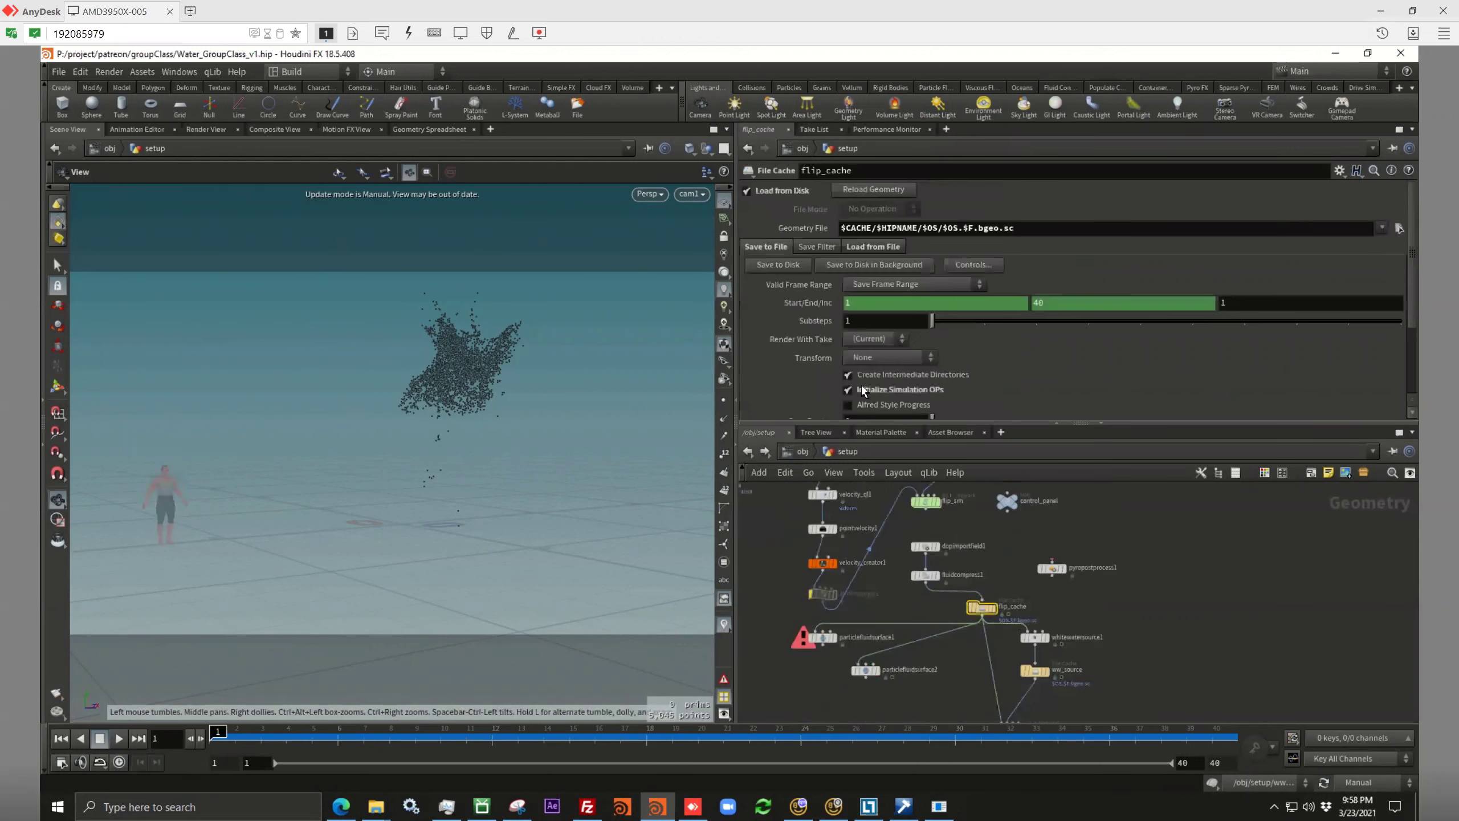
pyautogui.click(934, 577)
pyautogui.hotkey('ctrl', 'c')
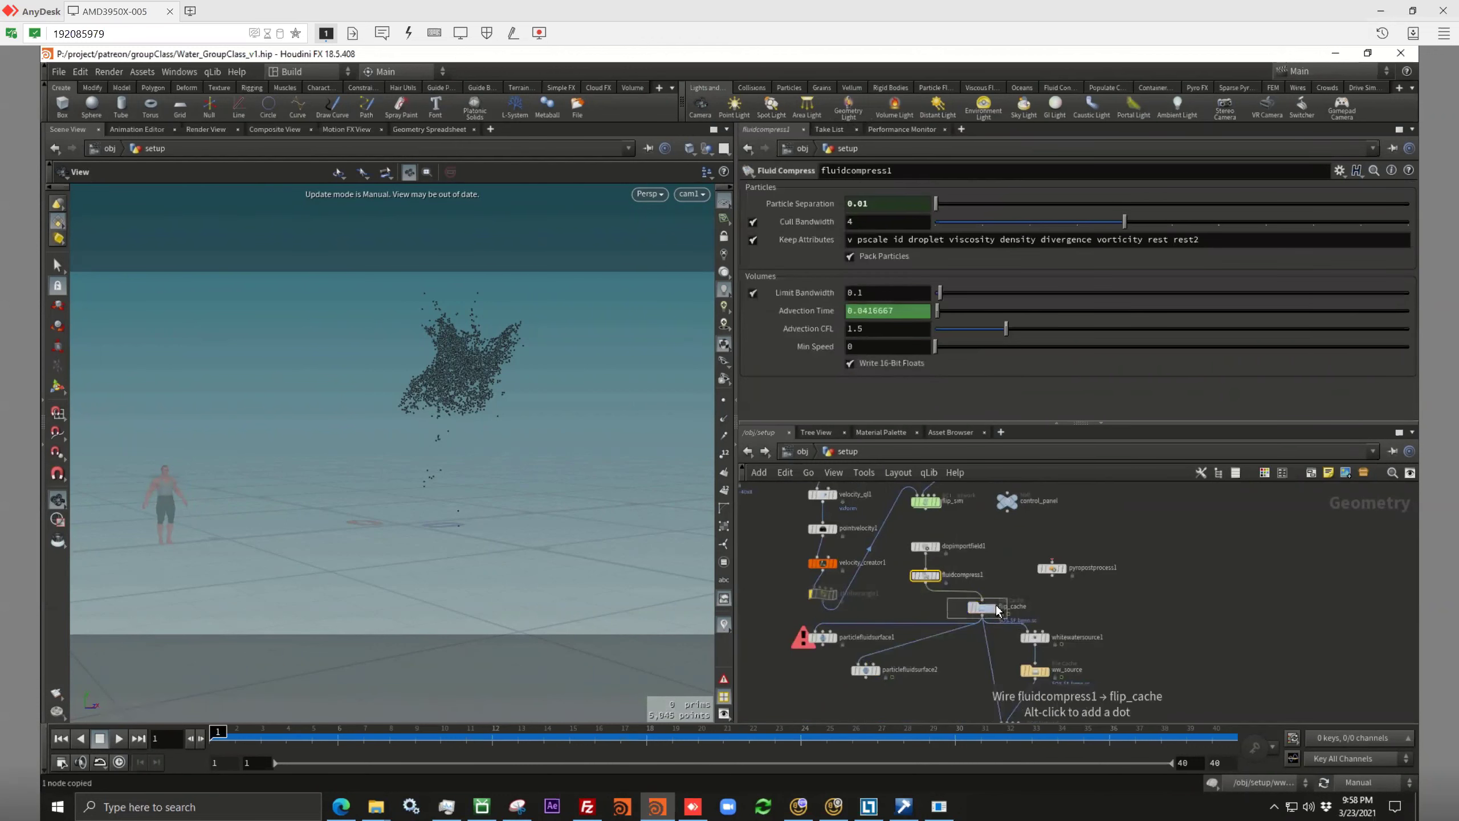
pyautogui.click(997, 611)
pyautogui.rightClick(798, 228)
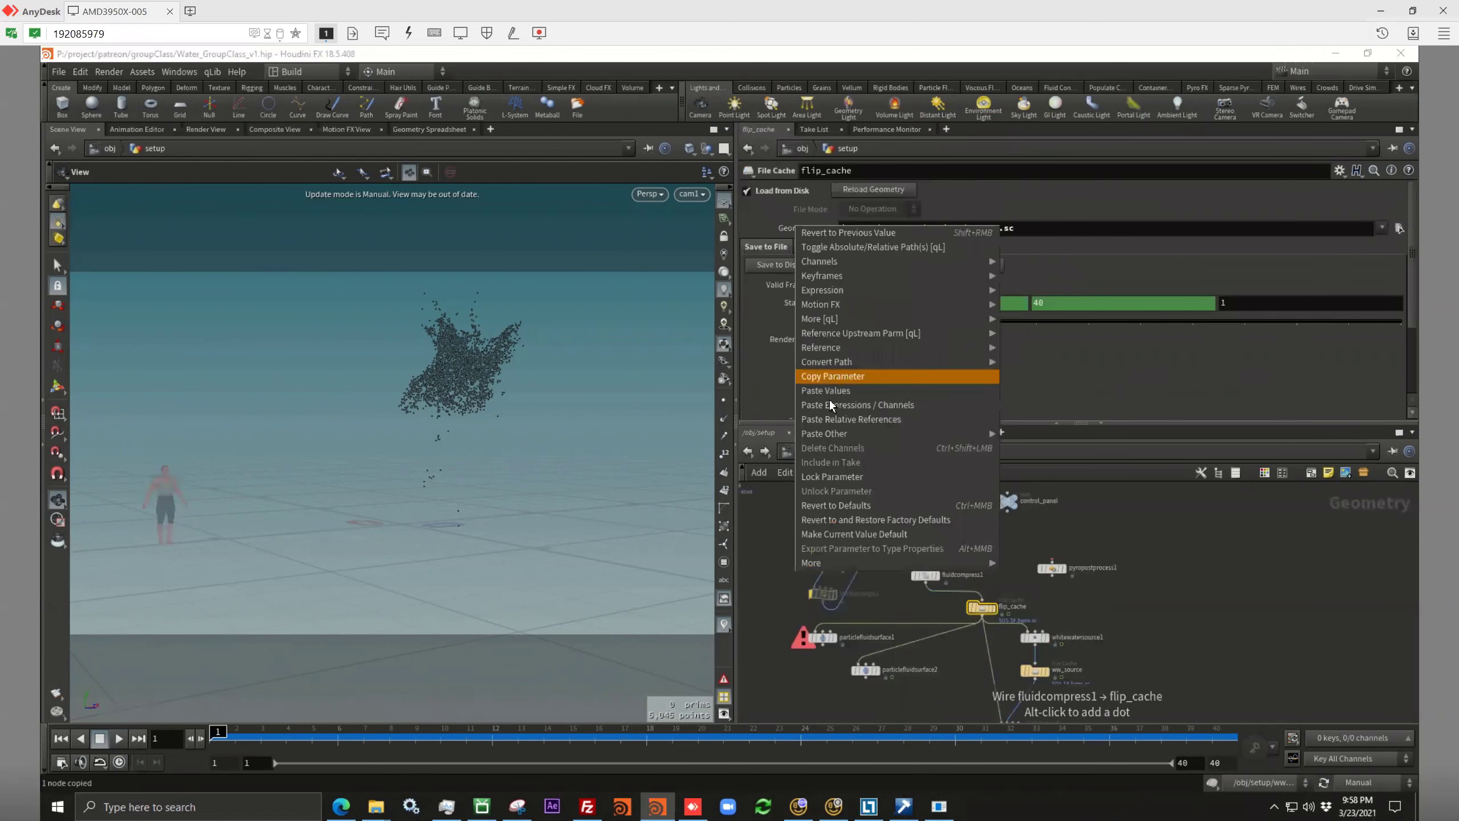
pyautogui.press('Escape')
pyautogui.click(786, 451)
# - In /out, paste flip_cache's file as a relative reference into main_flip's Output File
pyautogui.click(828, 544)
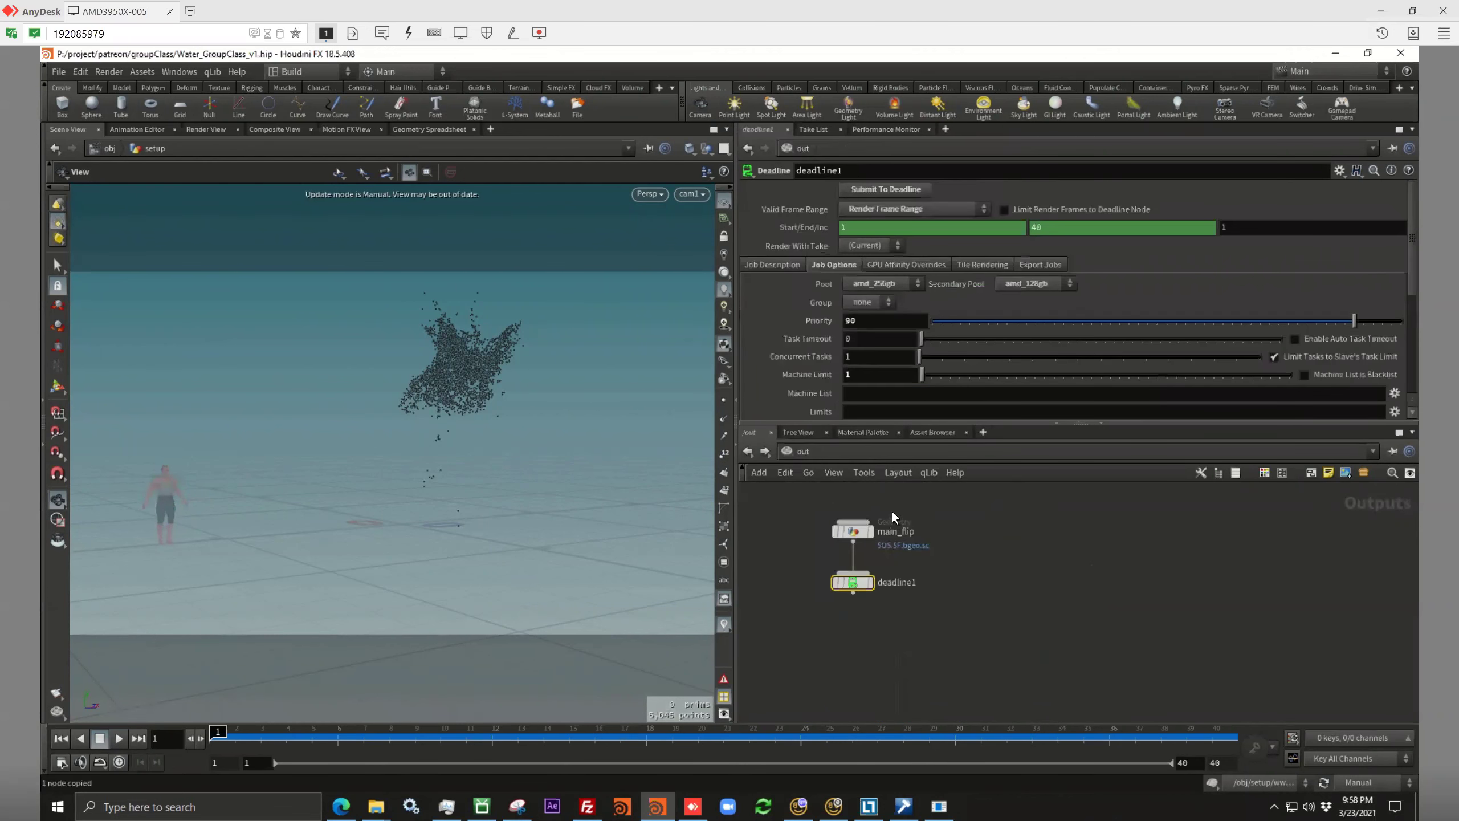
pyautogui.click(852, 529)
pyautogui.rightClick(849, 284)
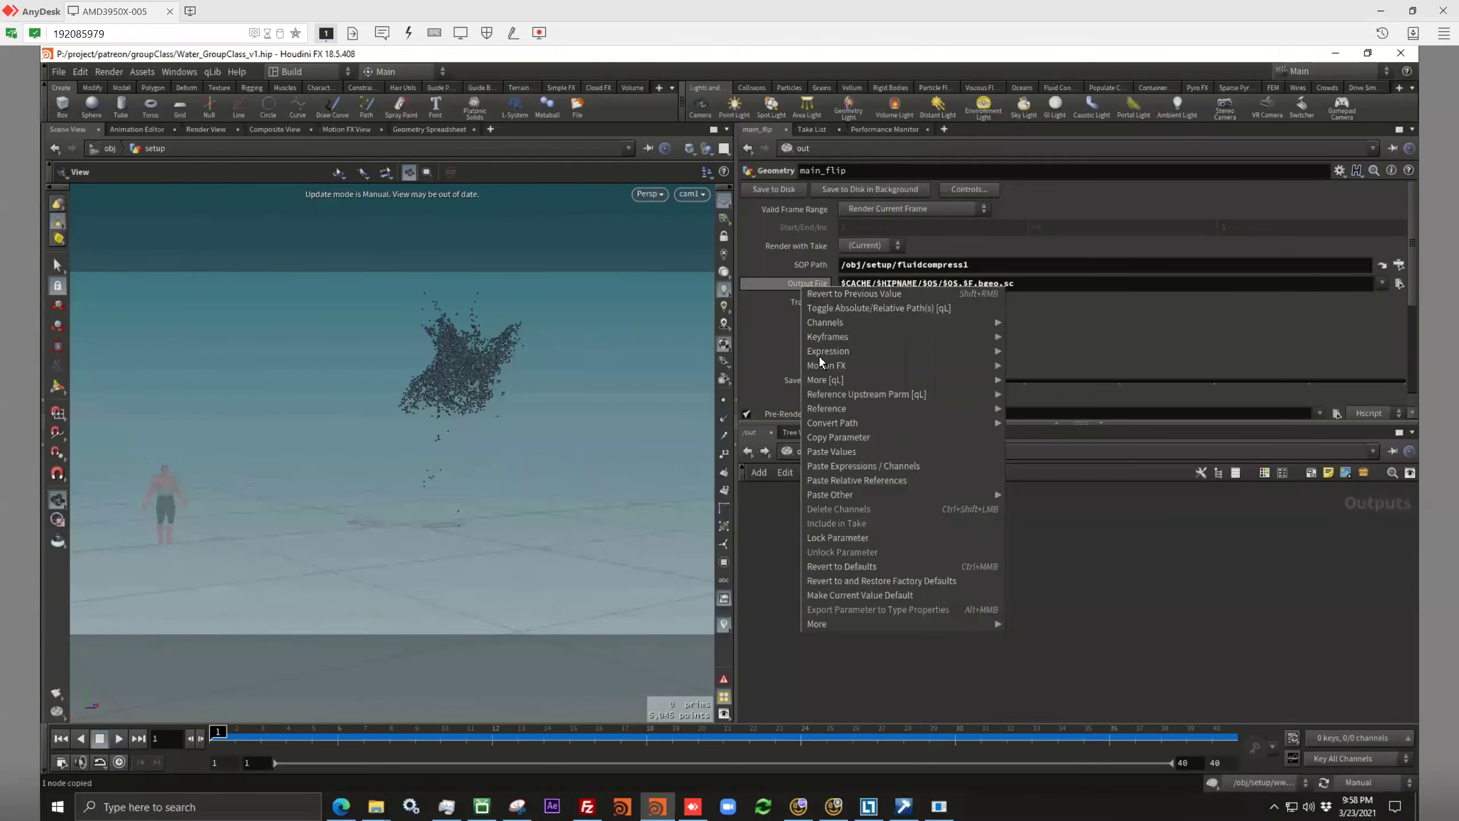
pyautogui.click(864, 467)
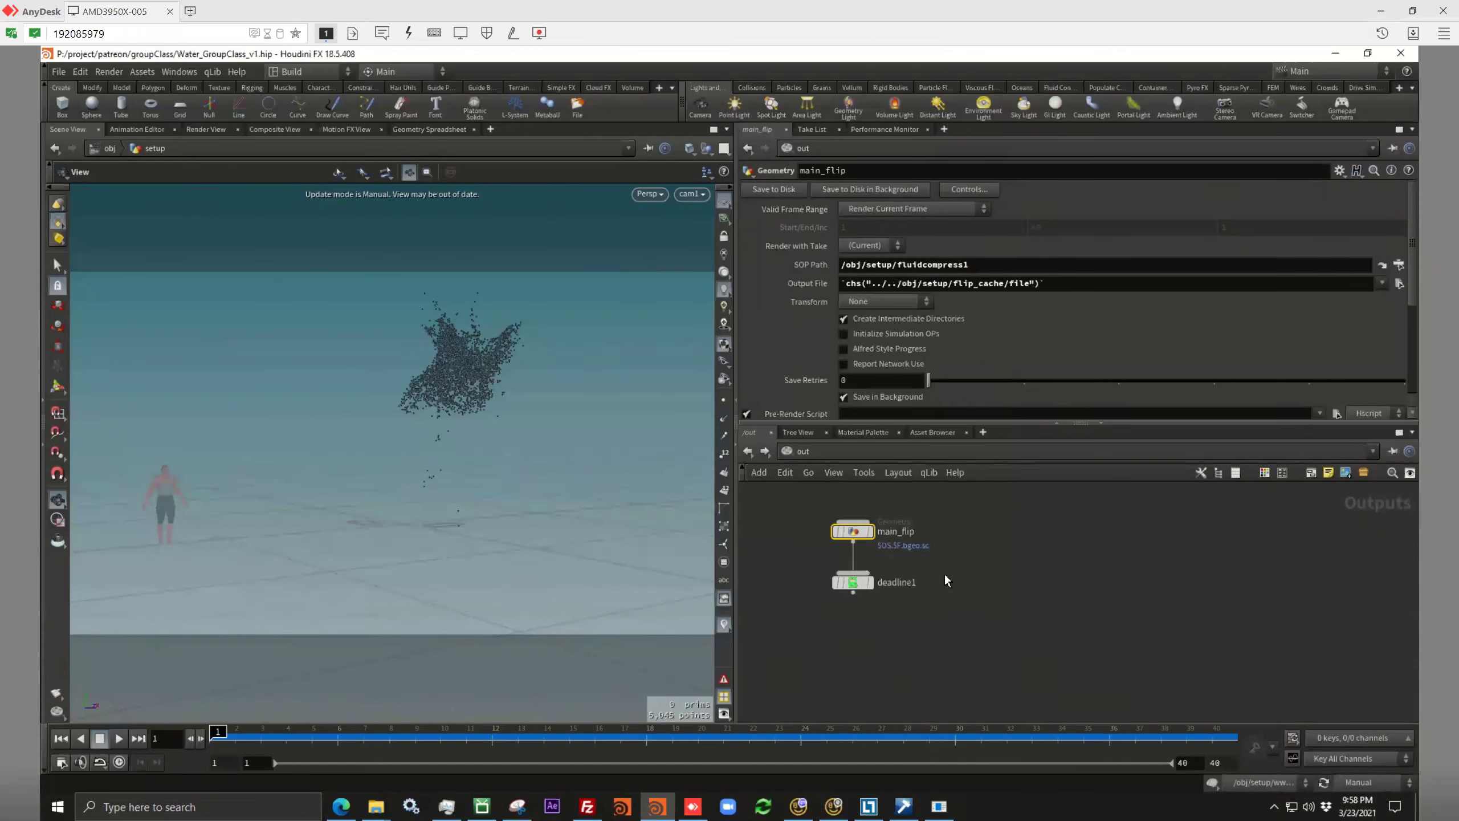
pyautogui.moveTo(924, 661); pyautogui.dragTo(835, 576)
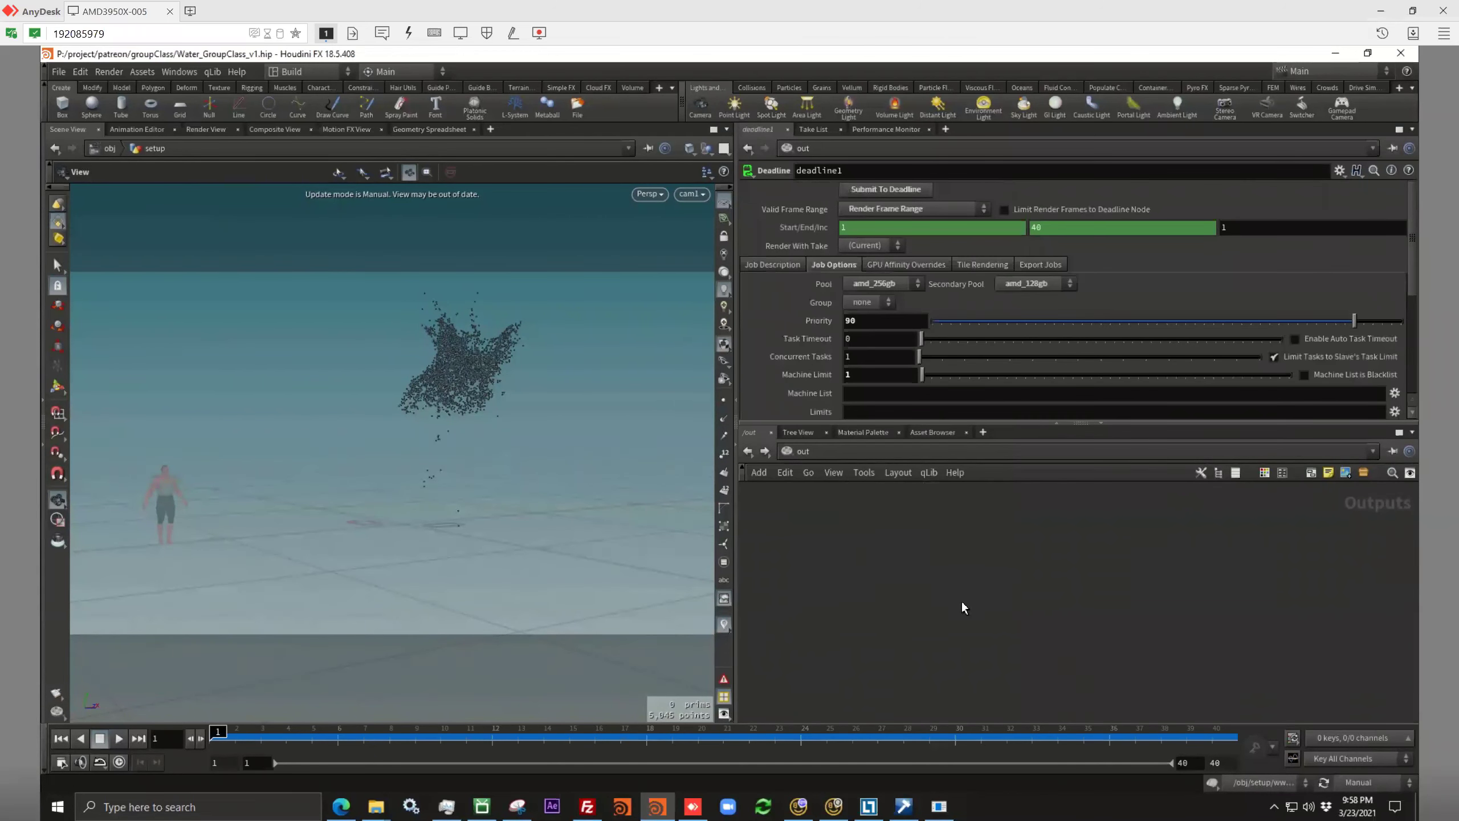
pyautogui.press('Tab')
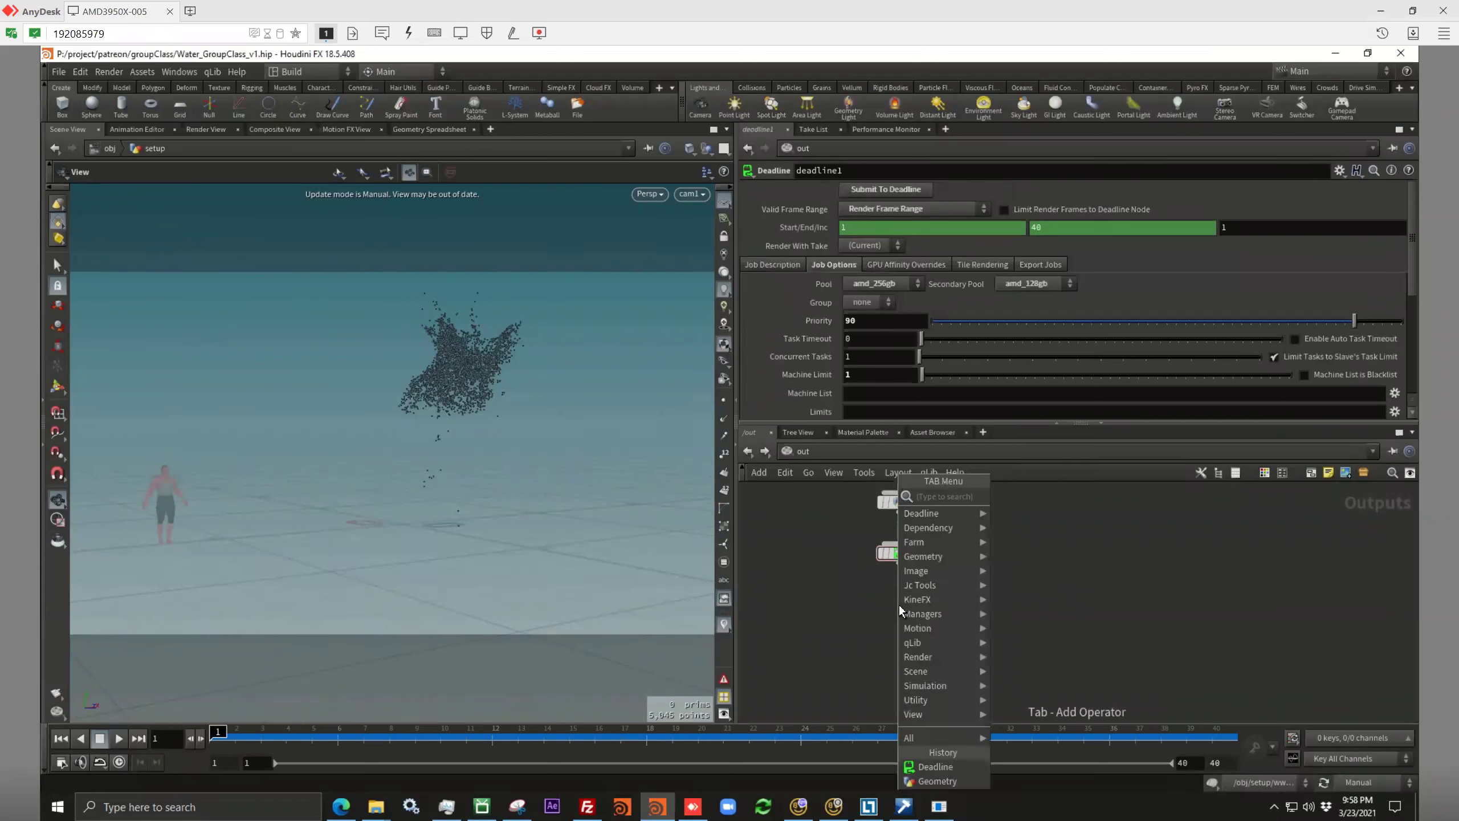
# - Add a geometry output named ww_src below deadline1
pyautogui.click(1011, 495)
pyautogui.click(902, 603)
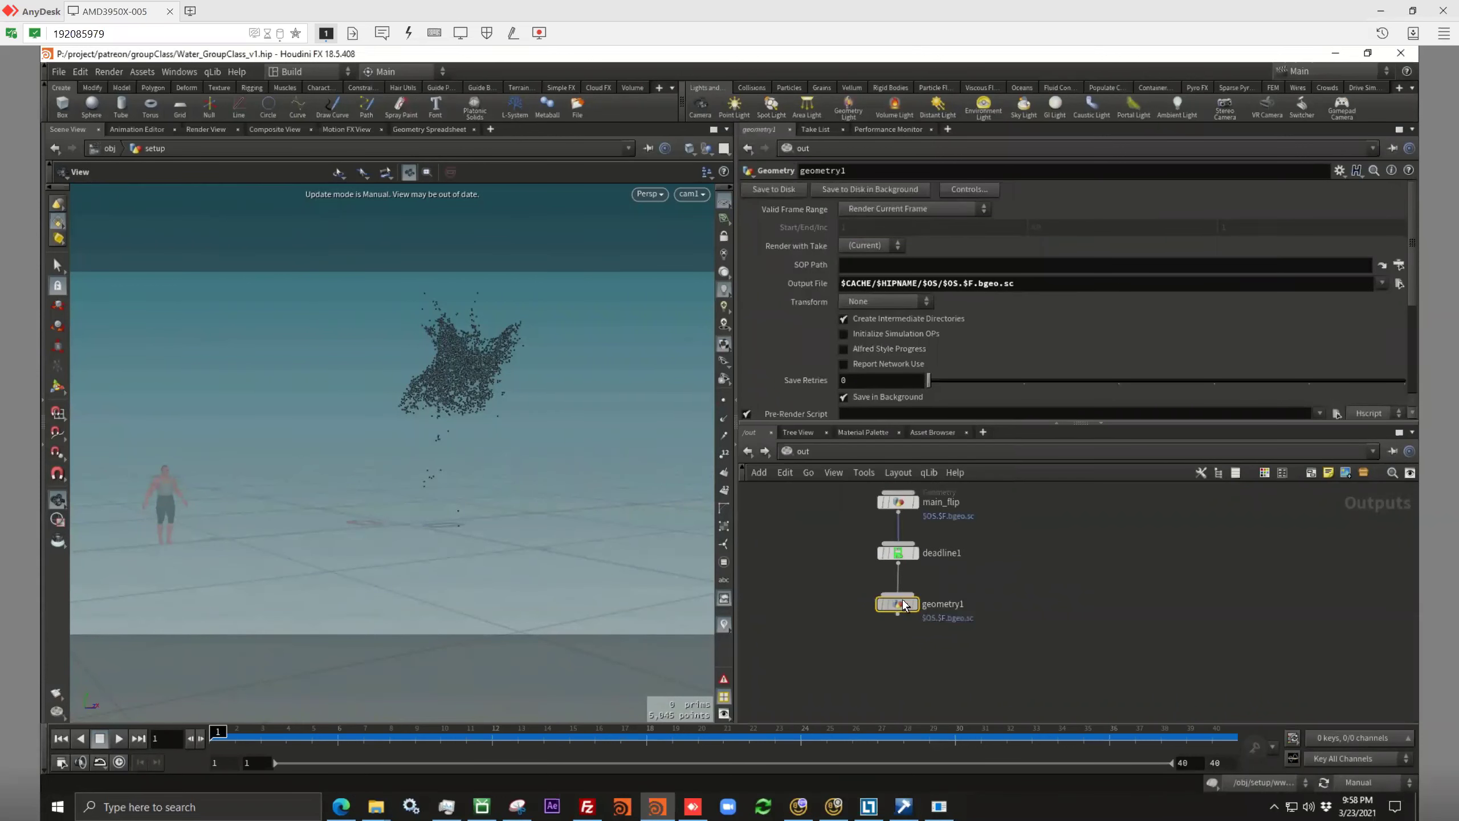
pyautogui.doubleClick(953, 598)
pyautogui.write('ww_sr')
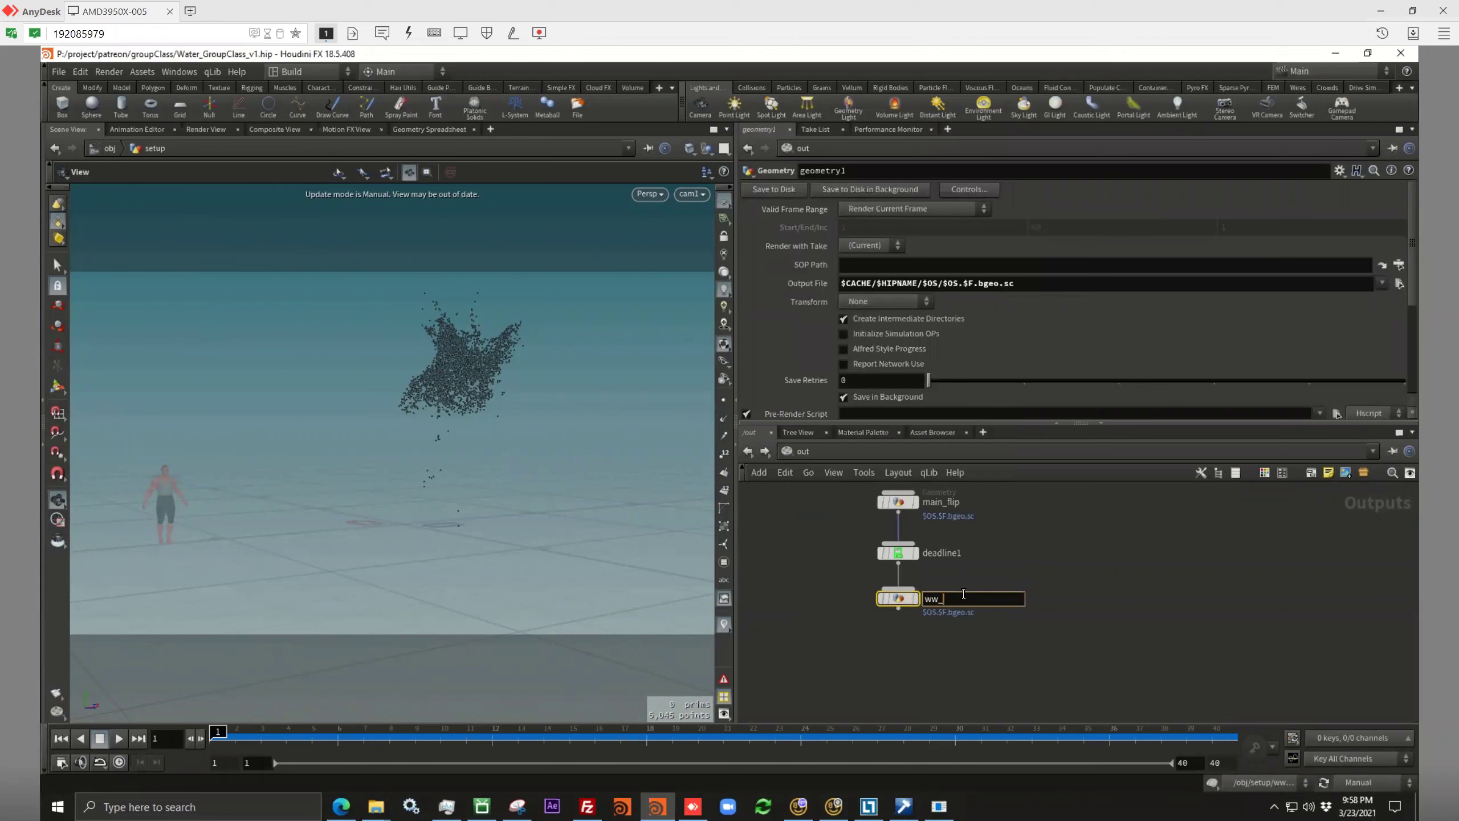
pyautogui.write('c')
pyautogui.press('Return')
# - Add a Deadline node, deadline2, below ww_src
pyautogui.press('Tab')
pyautogui.write('dea')
pyautogui.click(1023, 495)
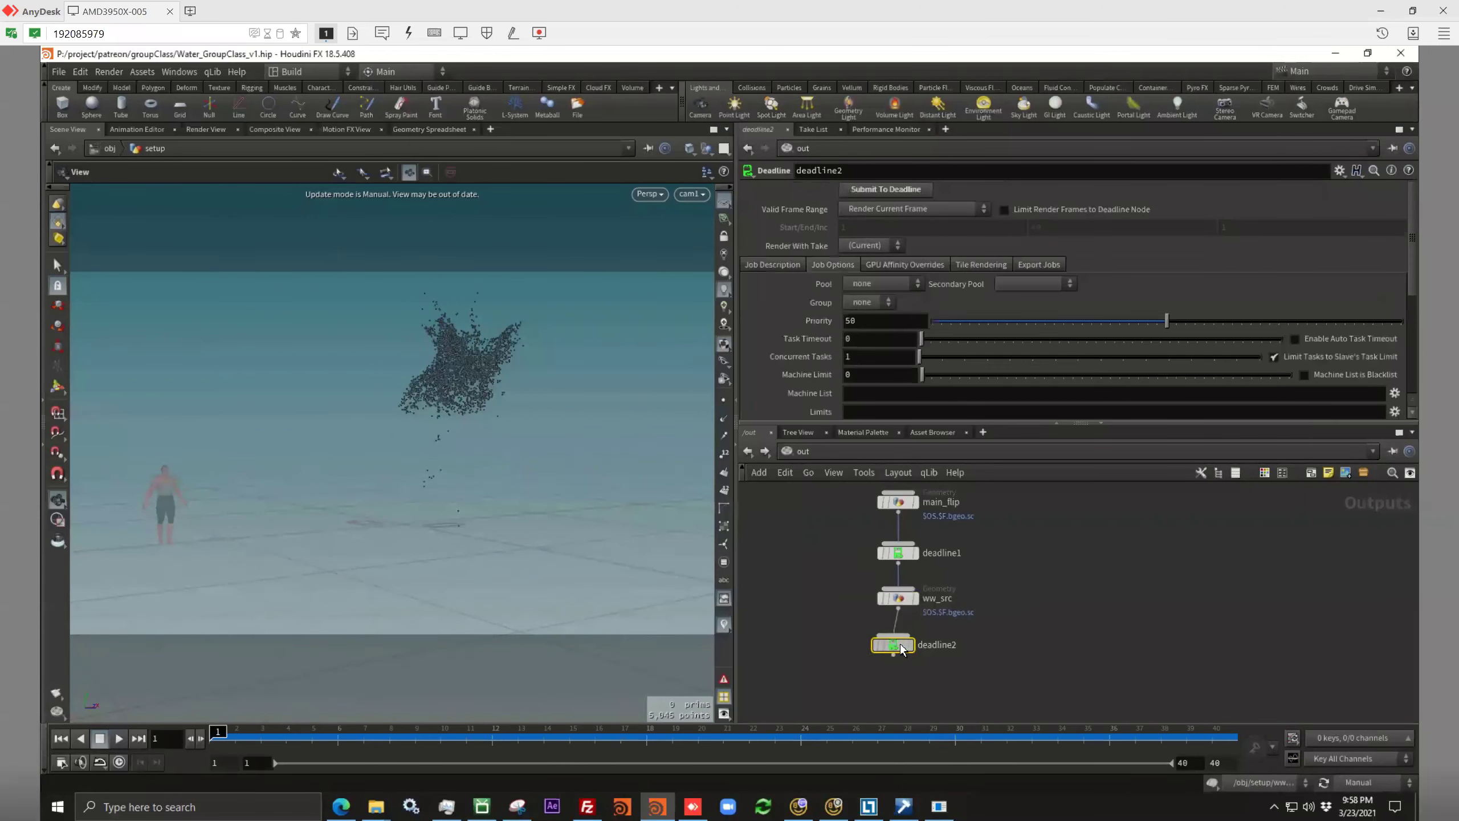
pyautogui.click(904, 647)
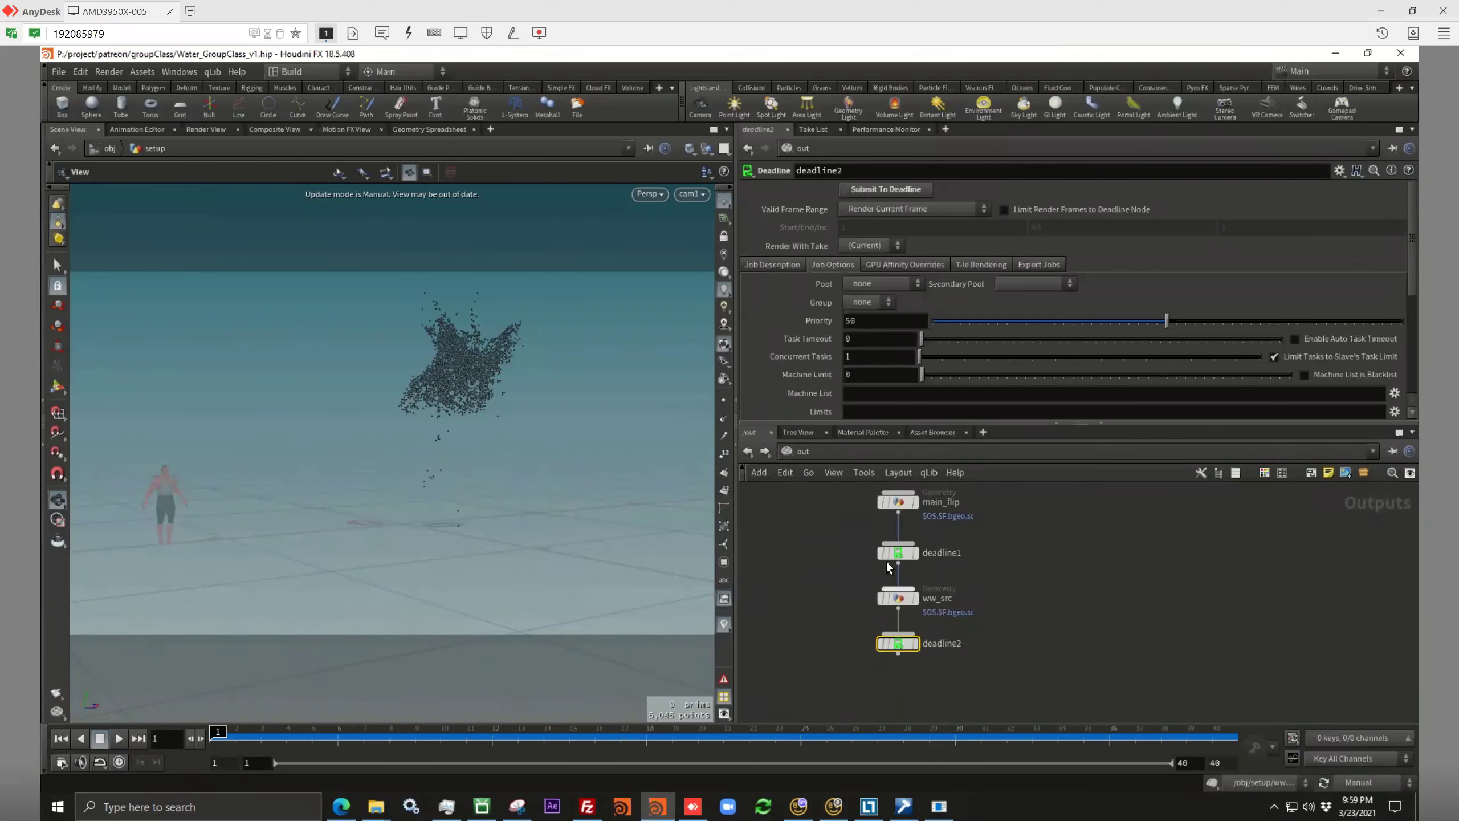
# - In /obj/setup, copy whitewatersource1 and ww_source's Geometry File parameter
pyautogui.click(747, 452)
pyautogui.moveTo(1085, 642); pyautogui.dragTo(1089, 551, button='middle')
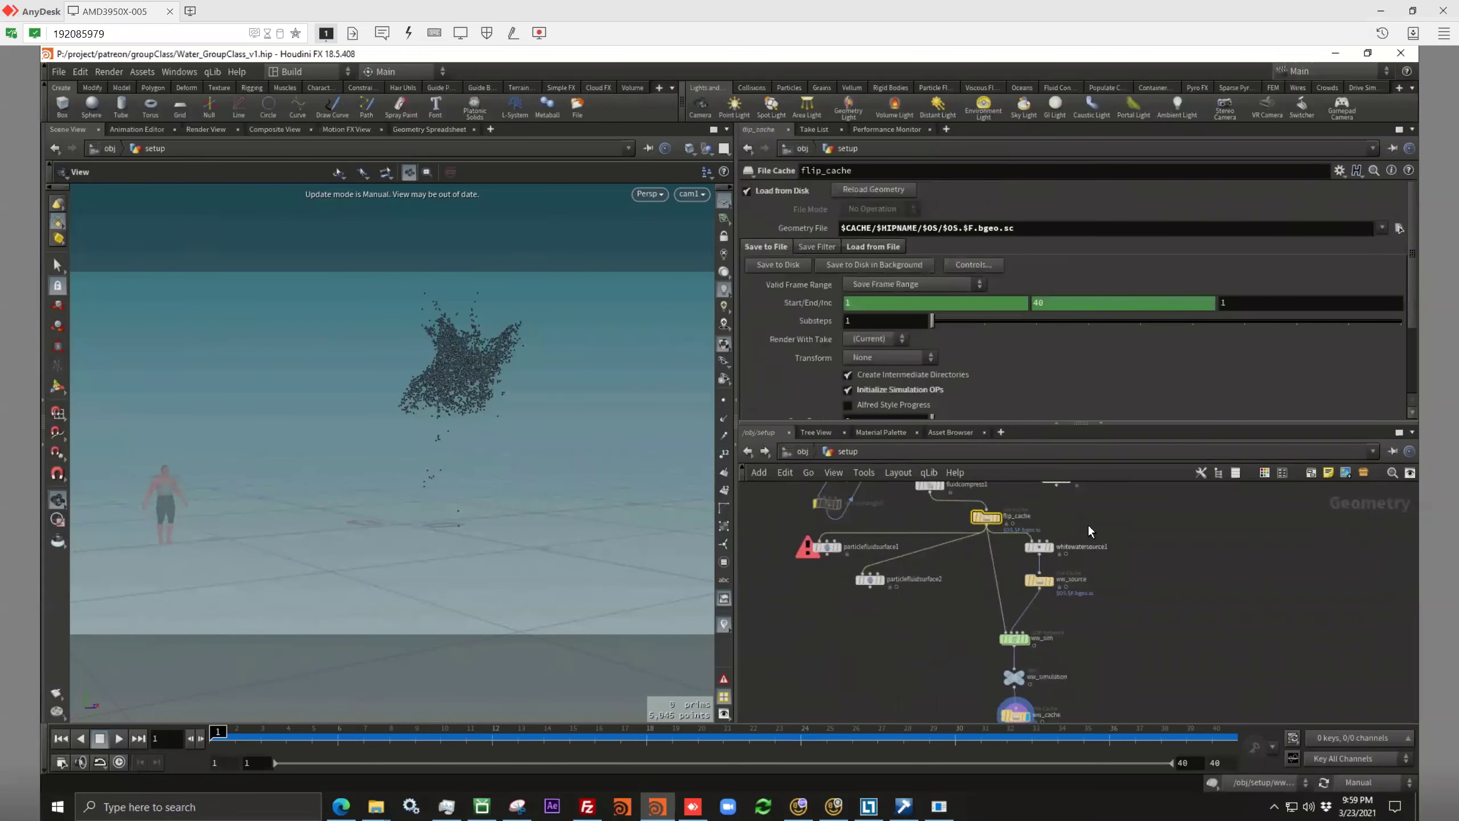
pyautogui.click(1039, 547)
pyautogui.hotkey('ctrl', 'c')
pyautogui.click(1037, 580)
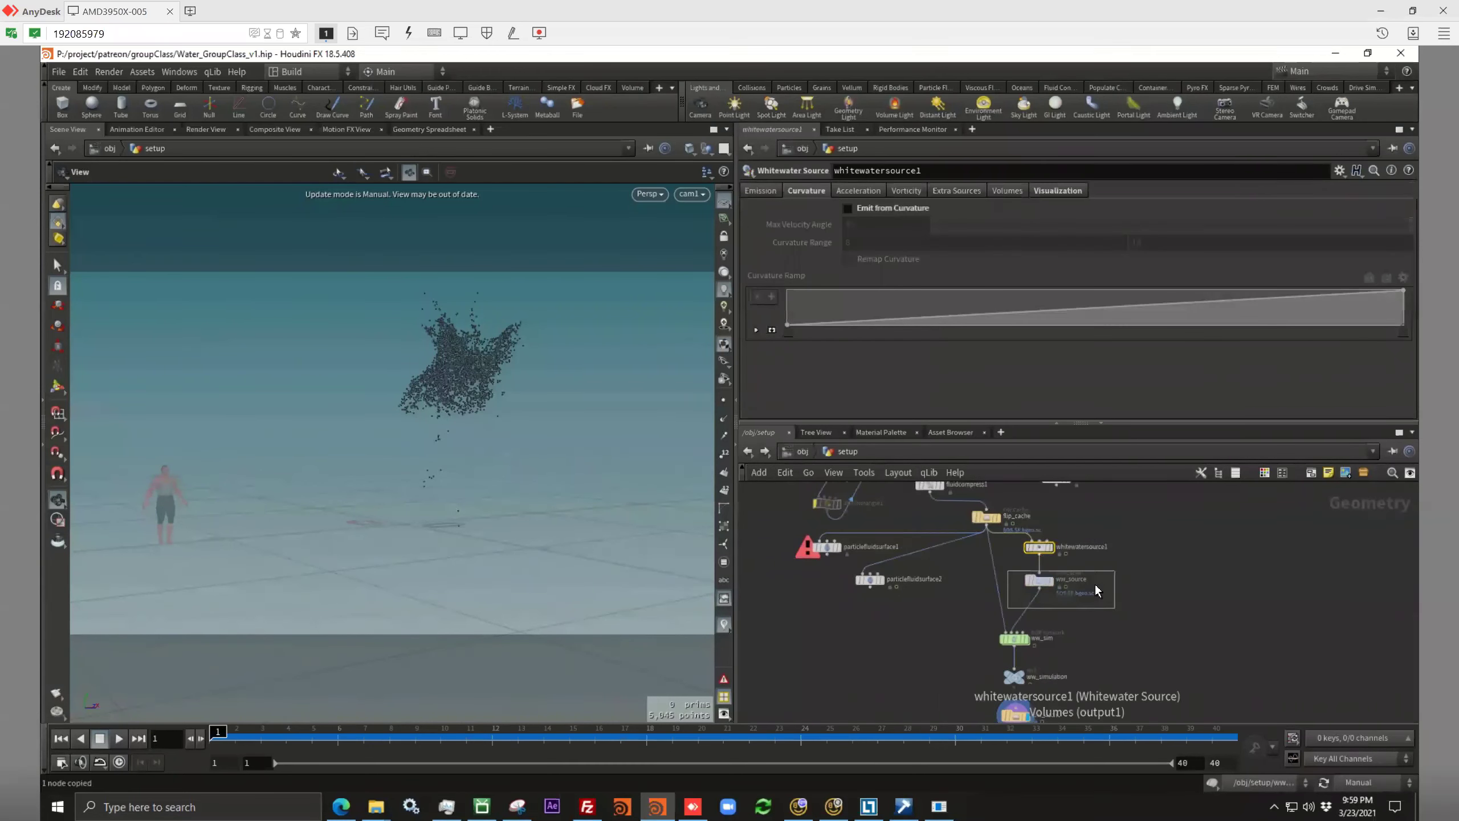
pyautogui.rightClick(779, 228)
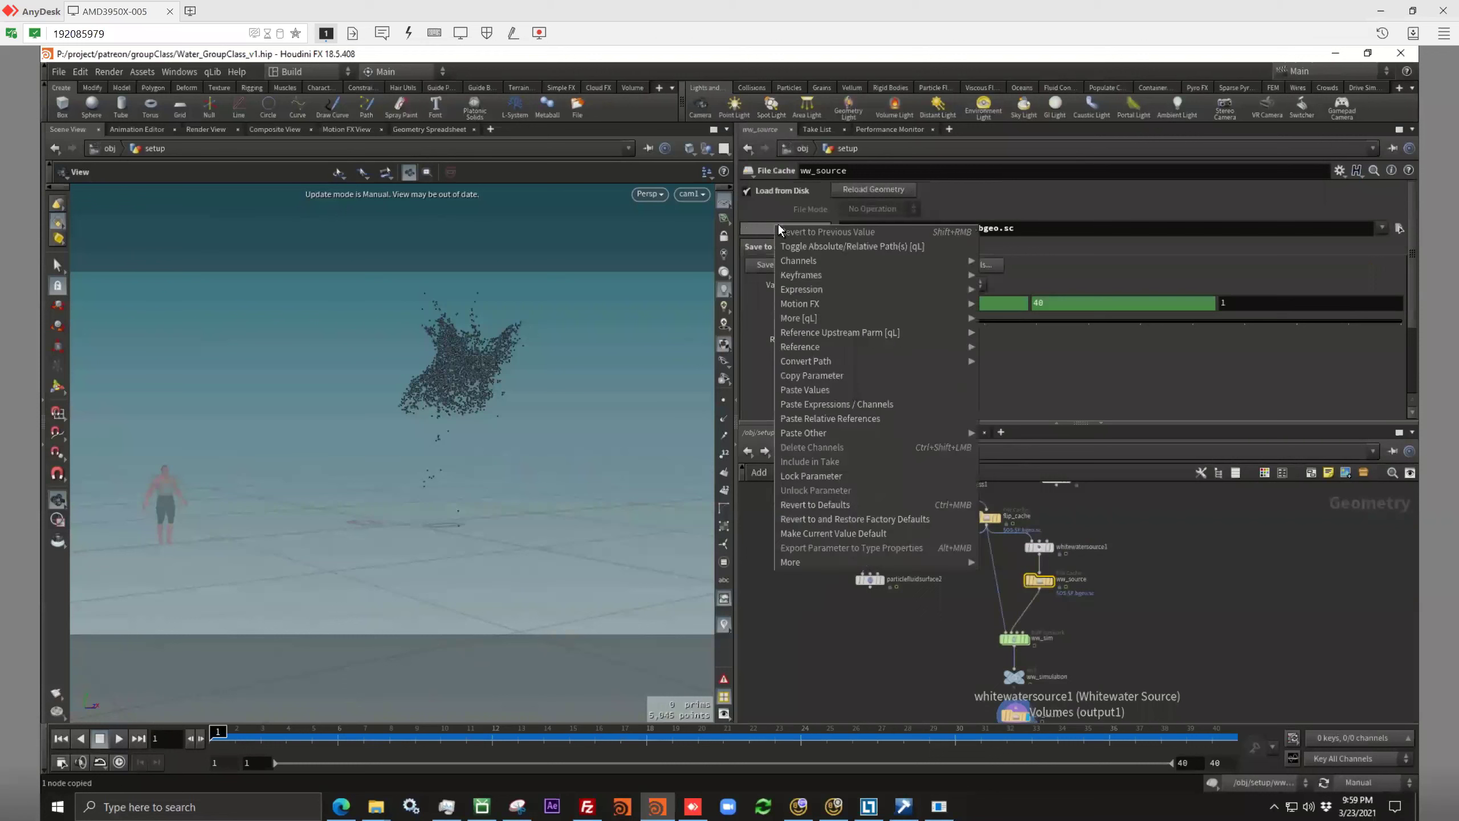
pyautogui.click(822, 376)
# - Back in /out, set ww_src's SOP Path to whitewatersource1
pyautogui.click(801, 452)
pyautogui.click(827, 537)
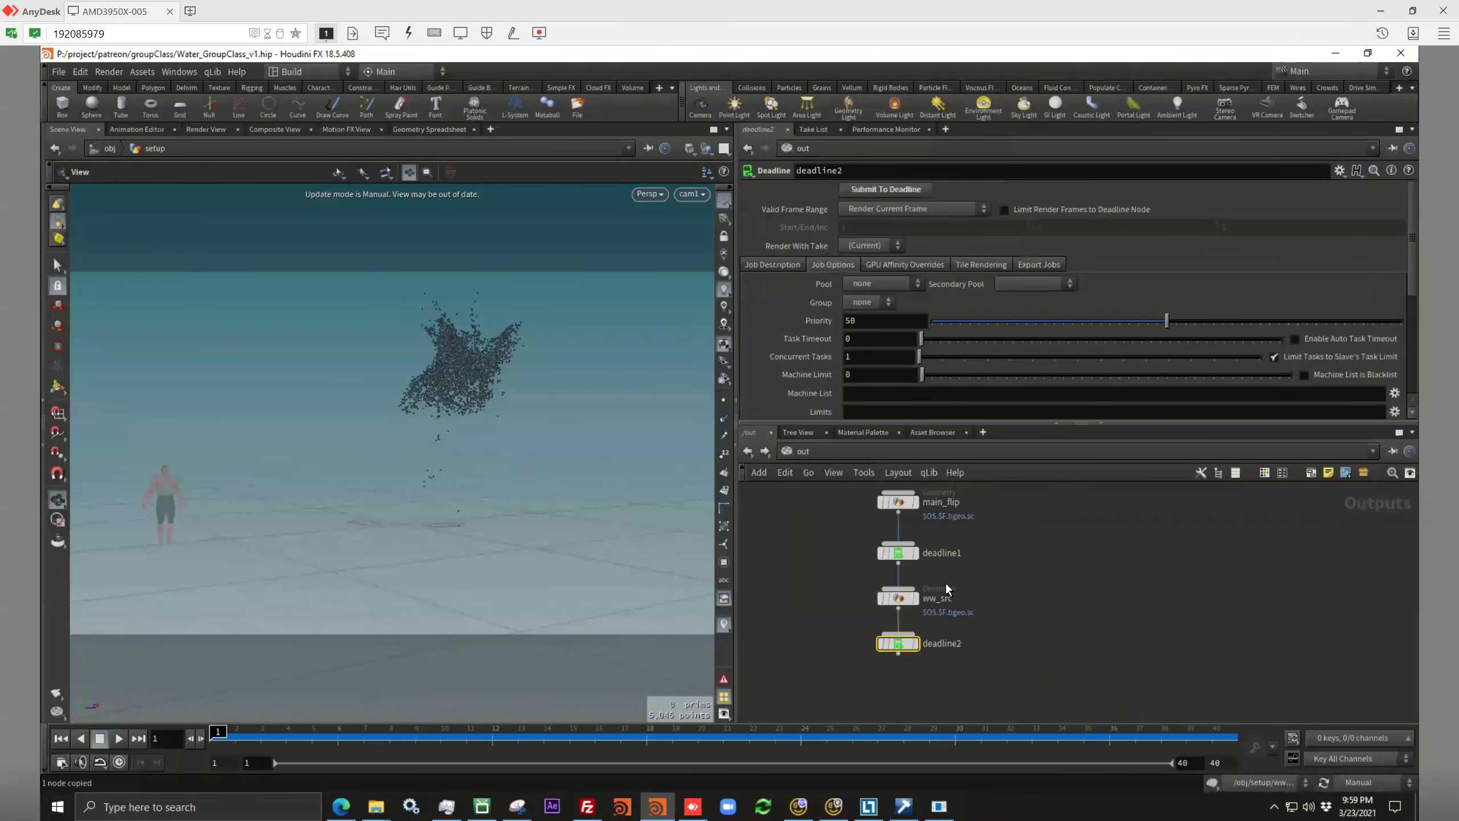
pyautogui.hotkey('ctrl', 'v')
pyautogui.click(957, 602)
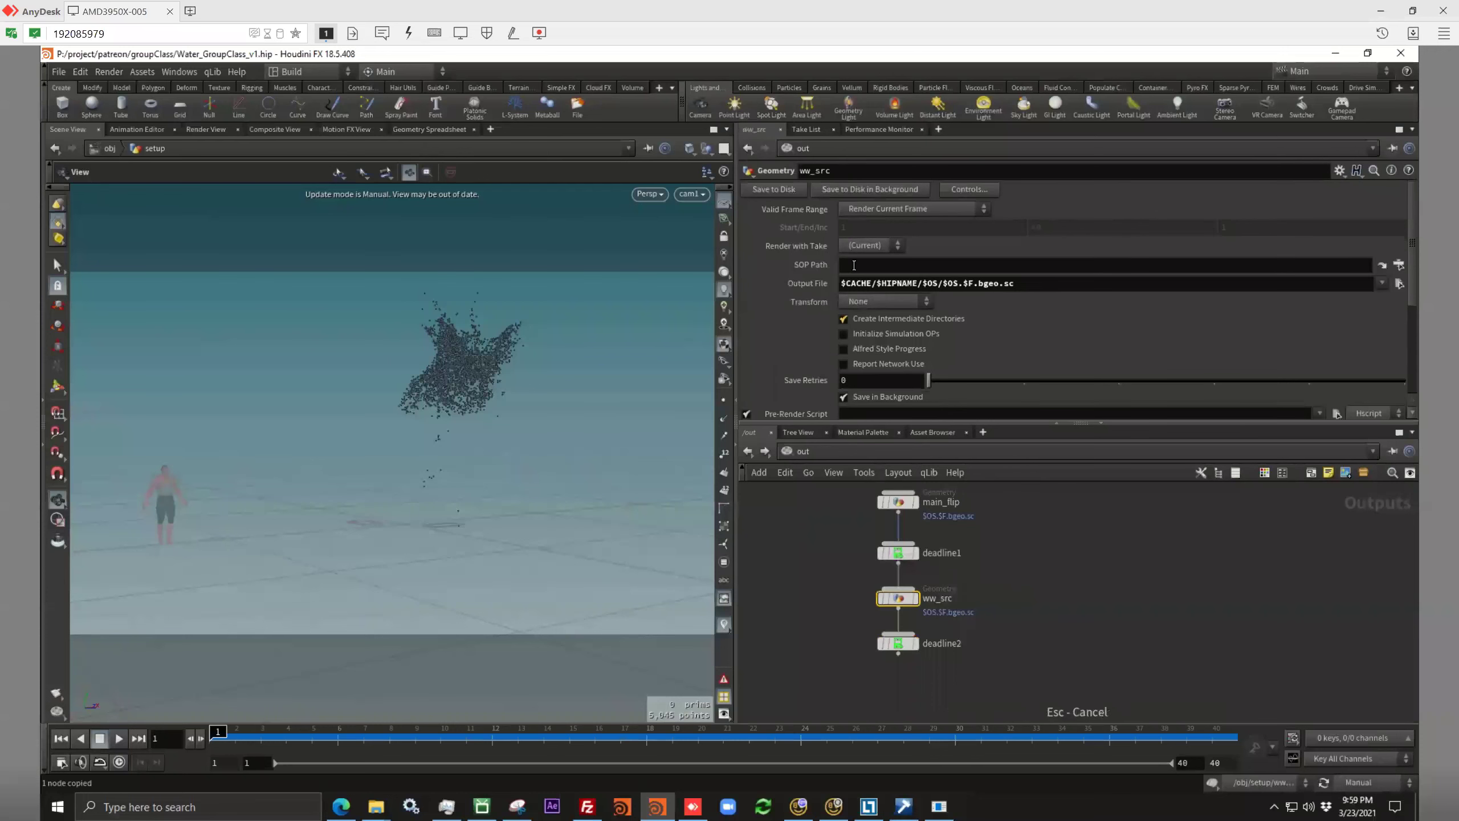
pyautogui.rightClick(819, 285)
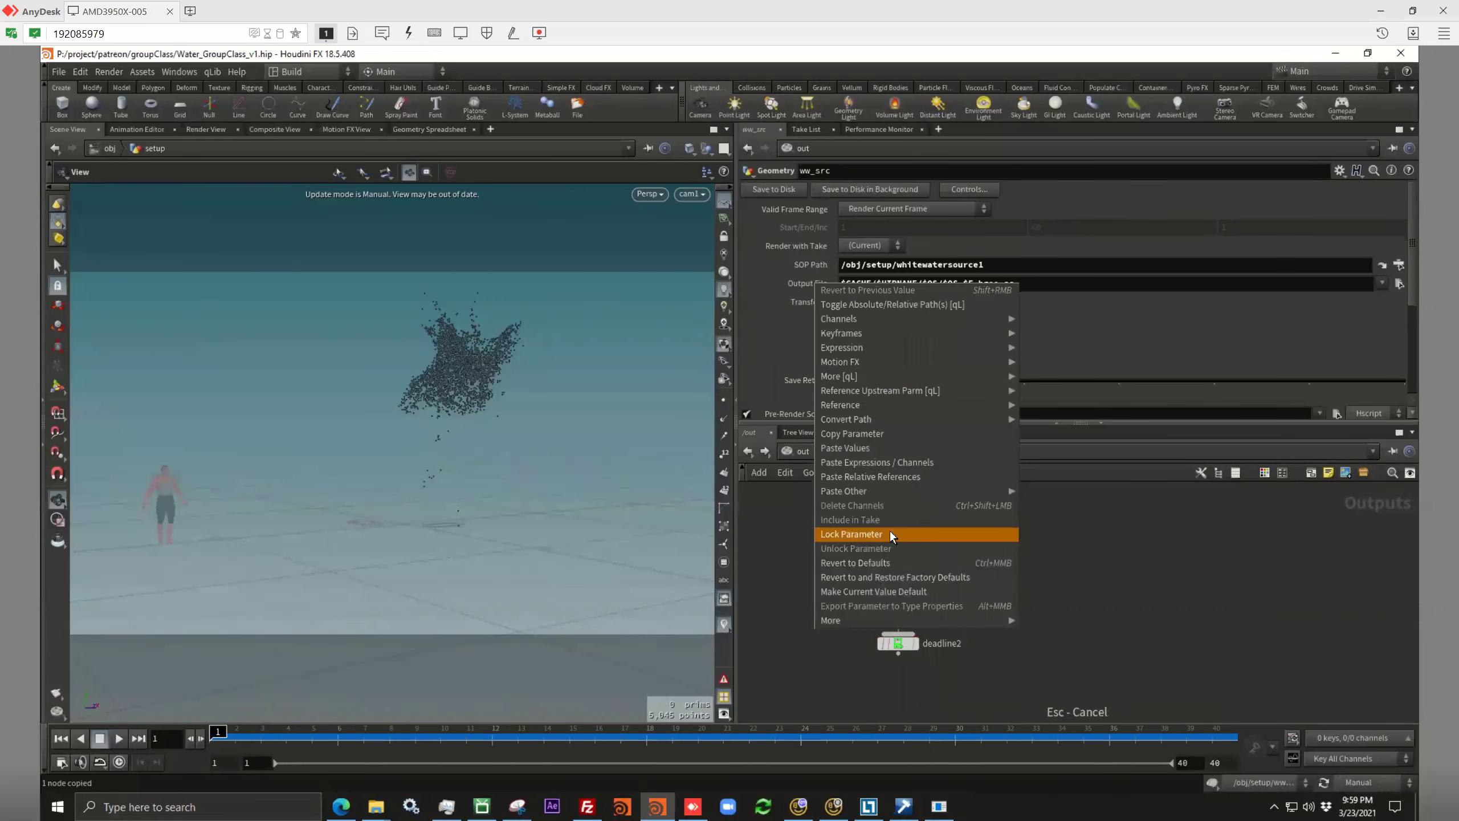
# - Paste ww_source's file into ww_src's output, then add batch1 from main_flip beside deadline1
pyautogui.click(884, 476)
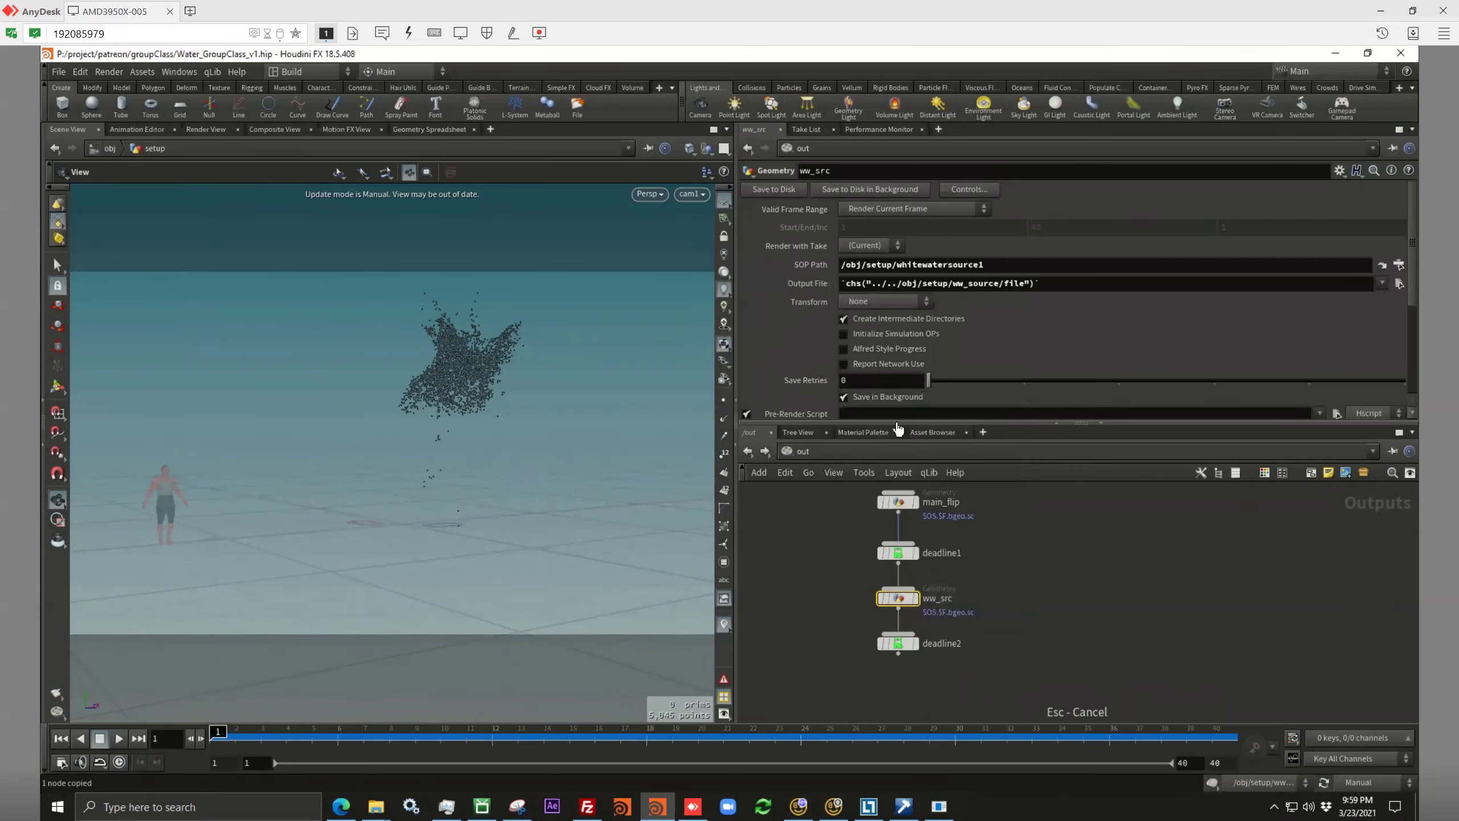
pyautogui.click(896, 554)
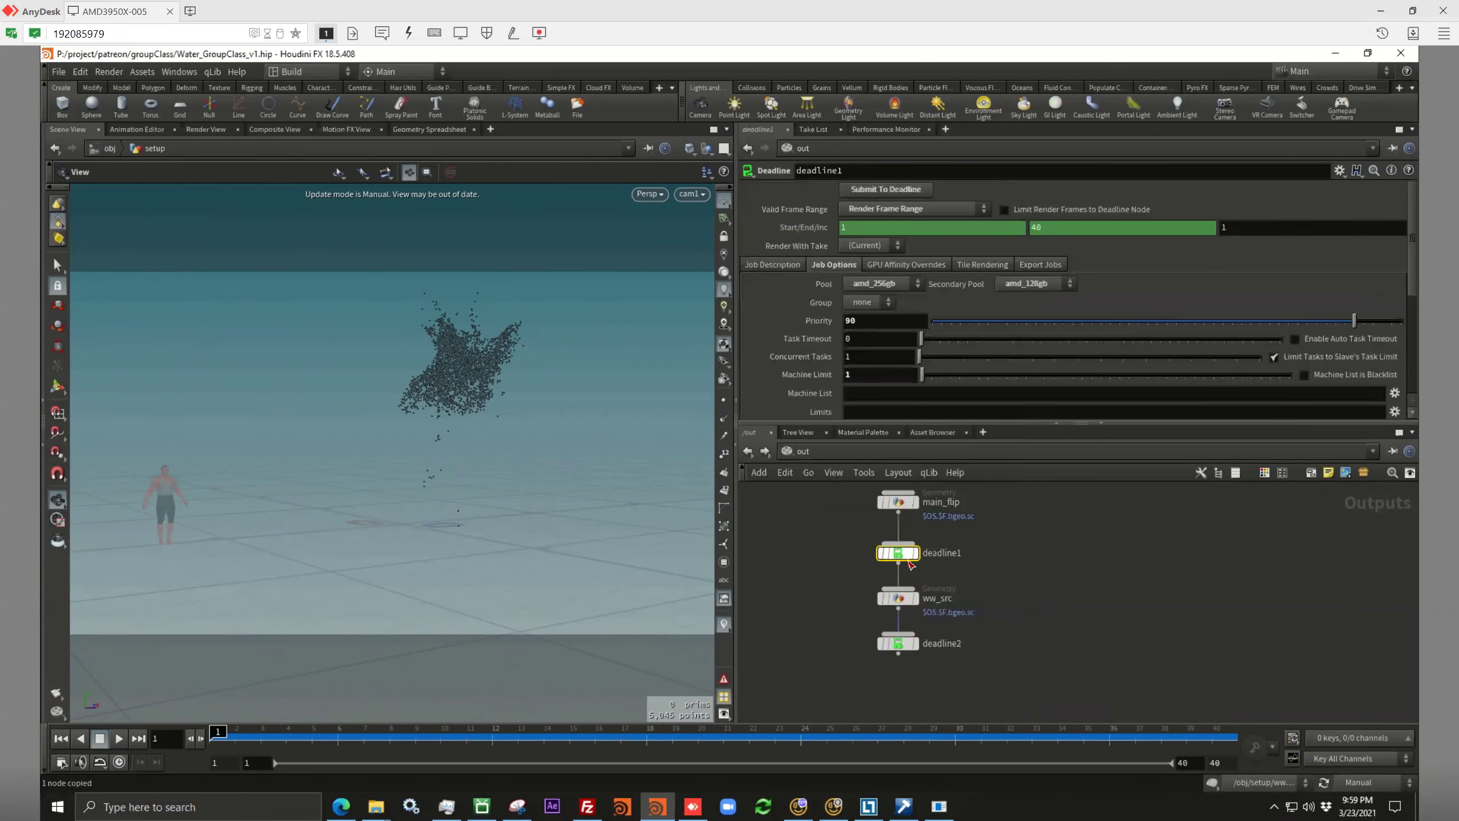
pyautogui.click(835, 536)
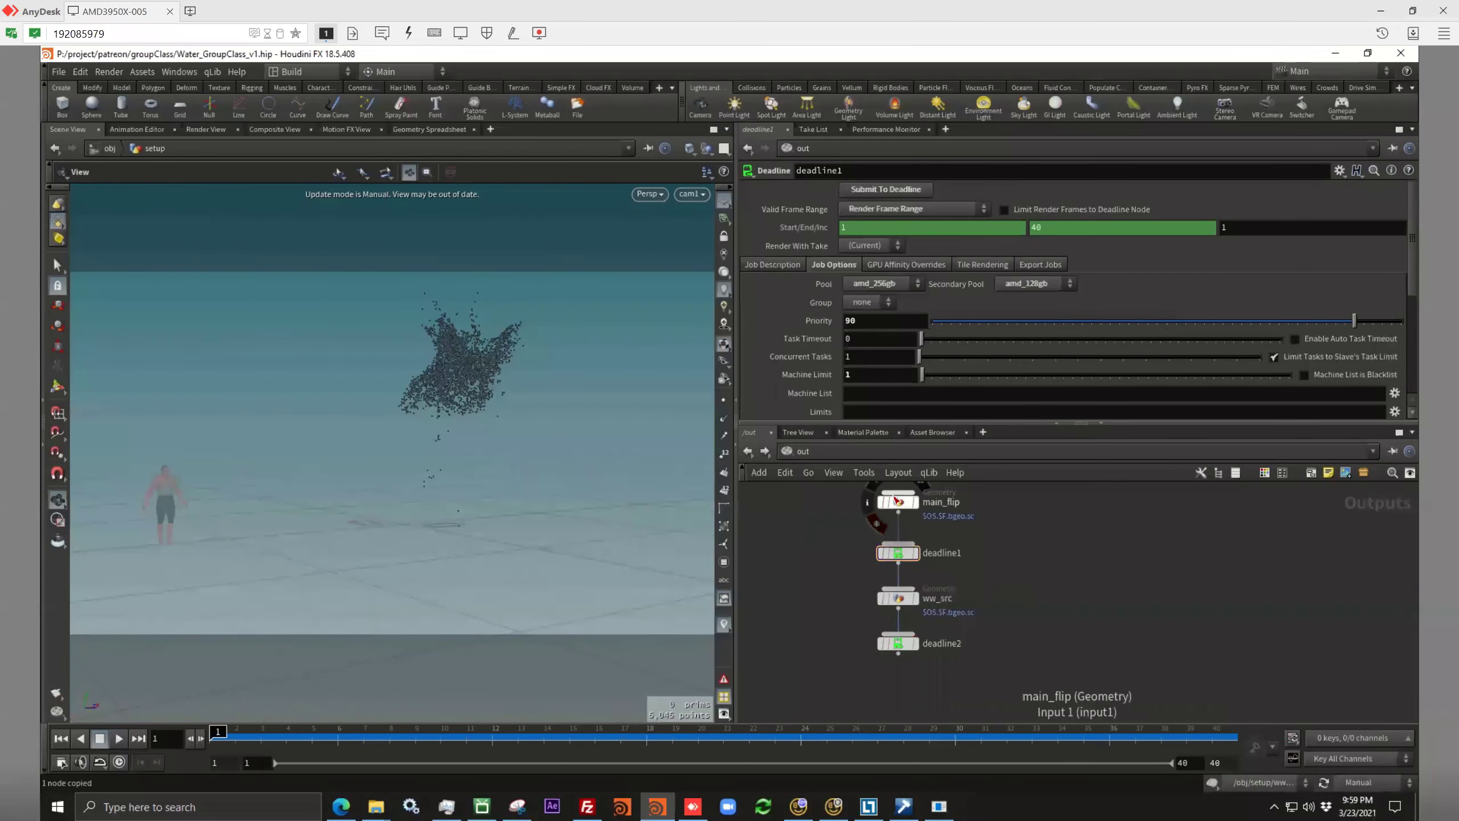
pyautogui.press('Tab')
pyautogui.write('bat')
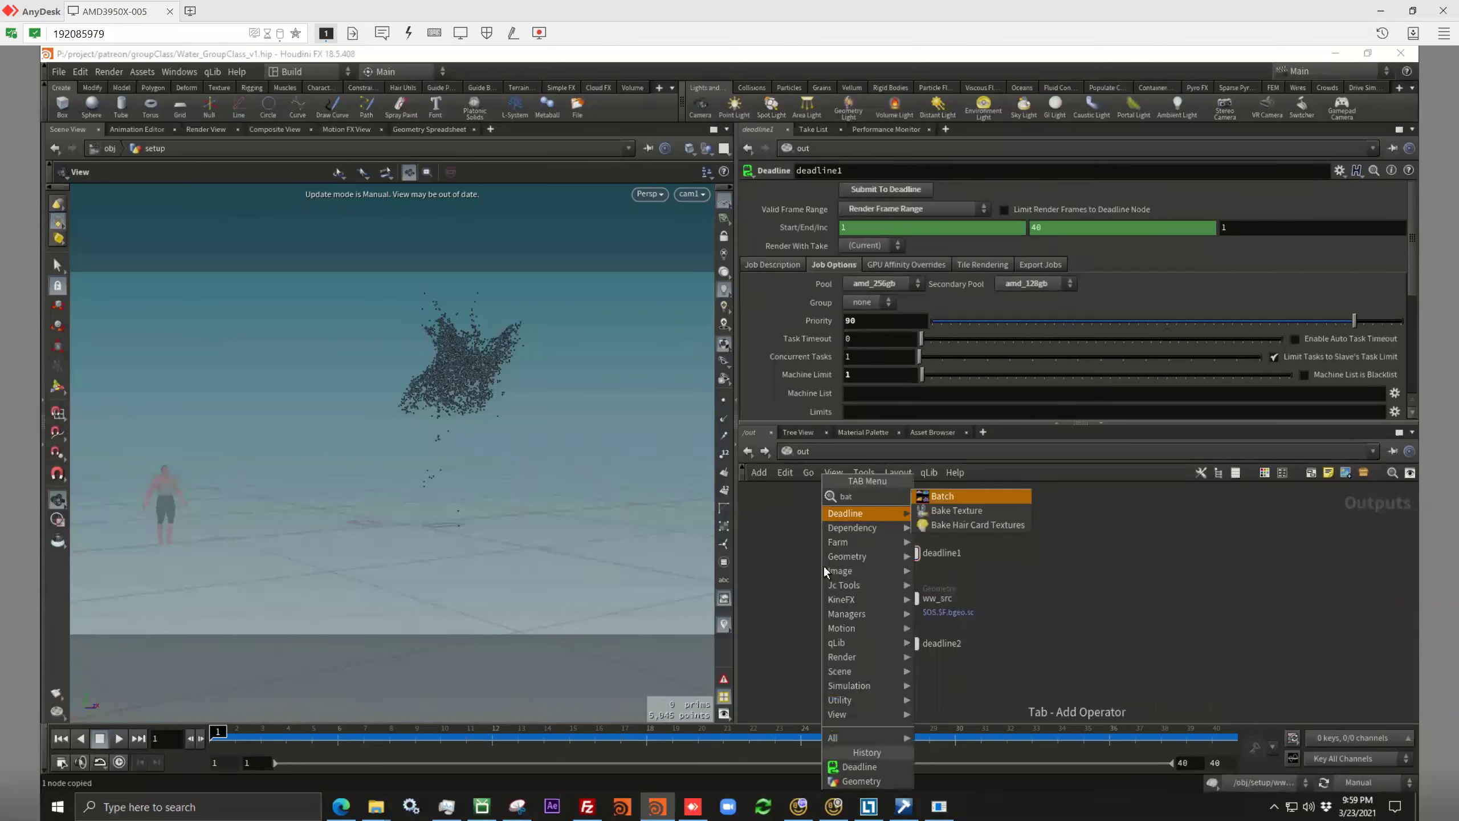
pyautogui.press('Return')
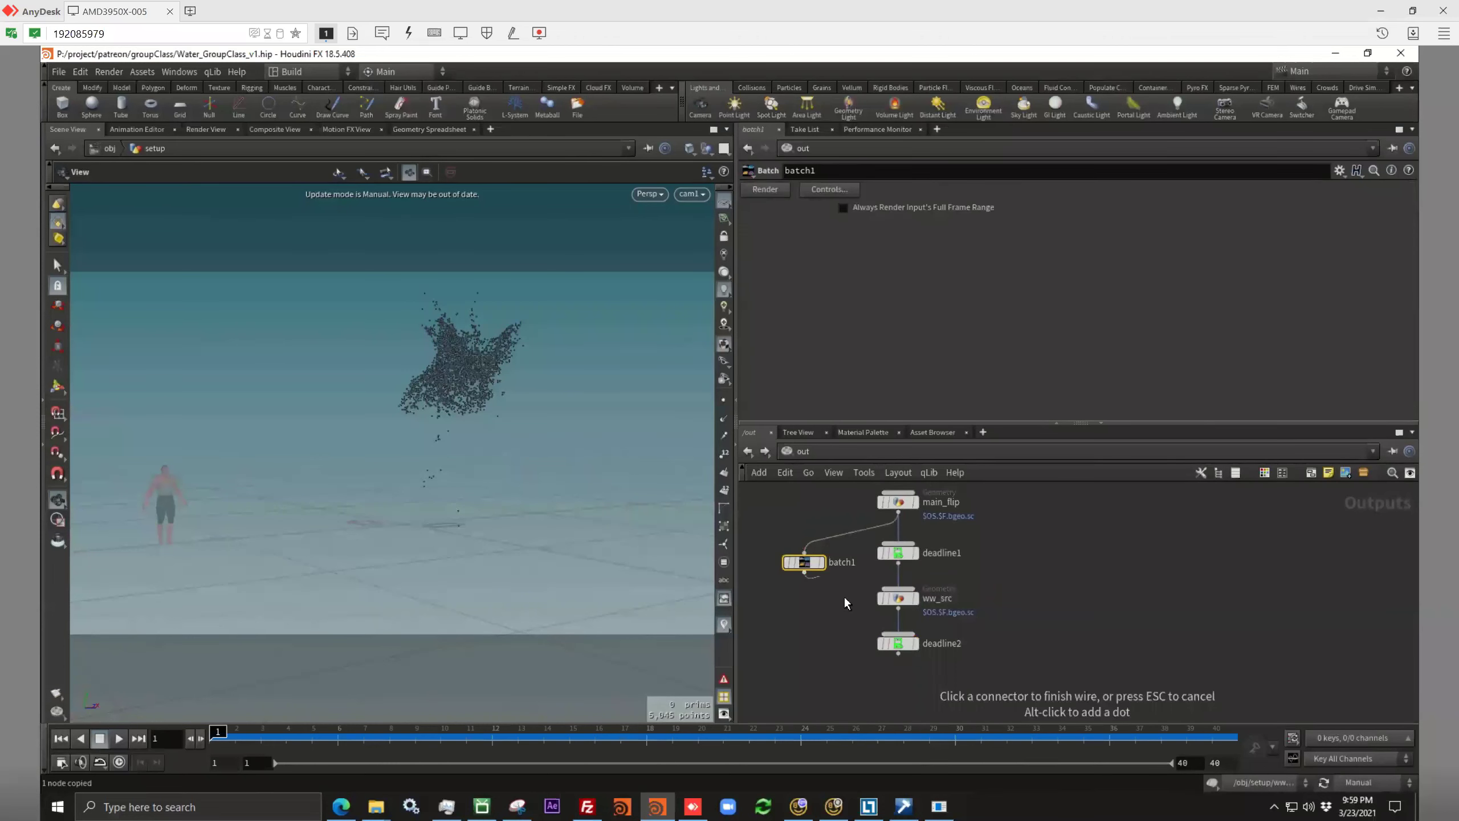
pyautogui.moveTo(831, 562); pyautogui.dragTo(829, 555)
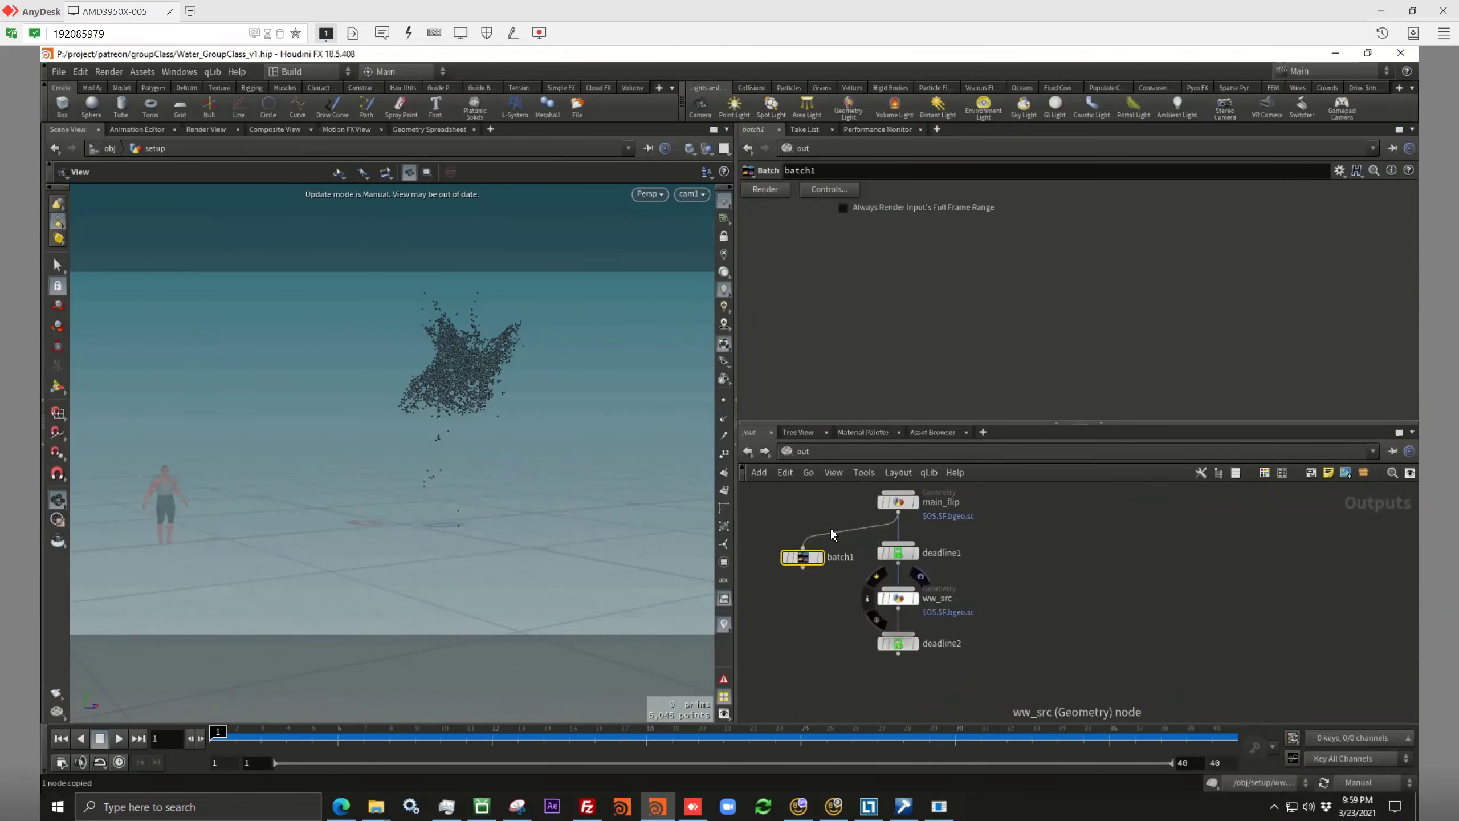
# - In /obj/setup, copy the ww_cache node's Geometry File parameter
pyautogui.click(748, 451)
pyautogui.moveTo(962, 647); pyautogui.dragTo(905, 599, button='middle')
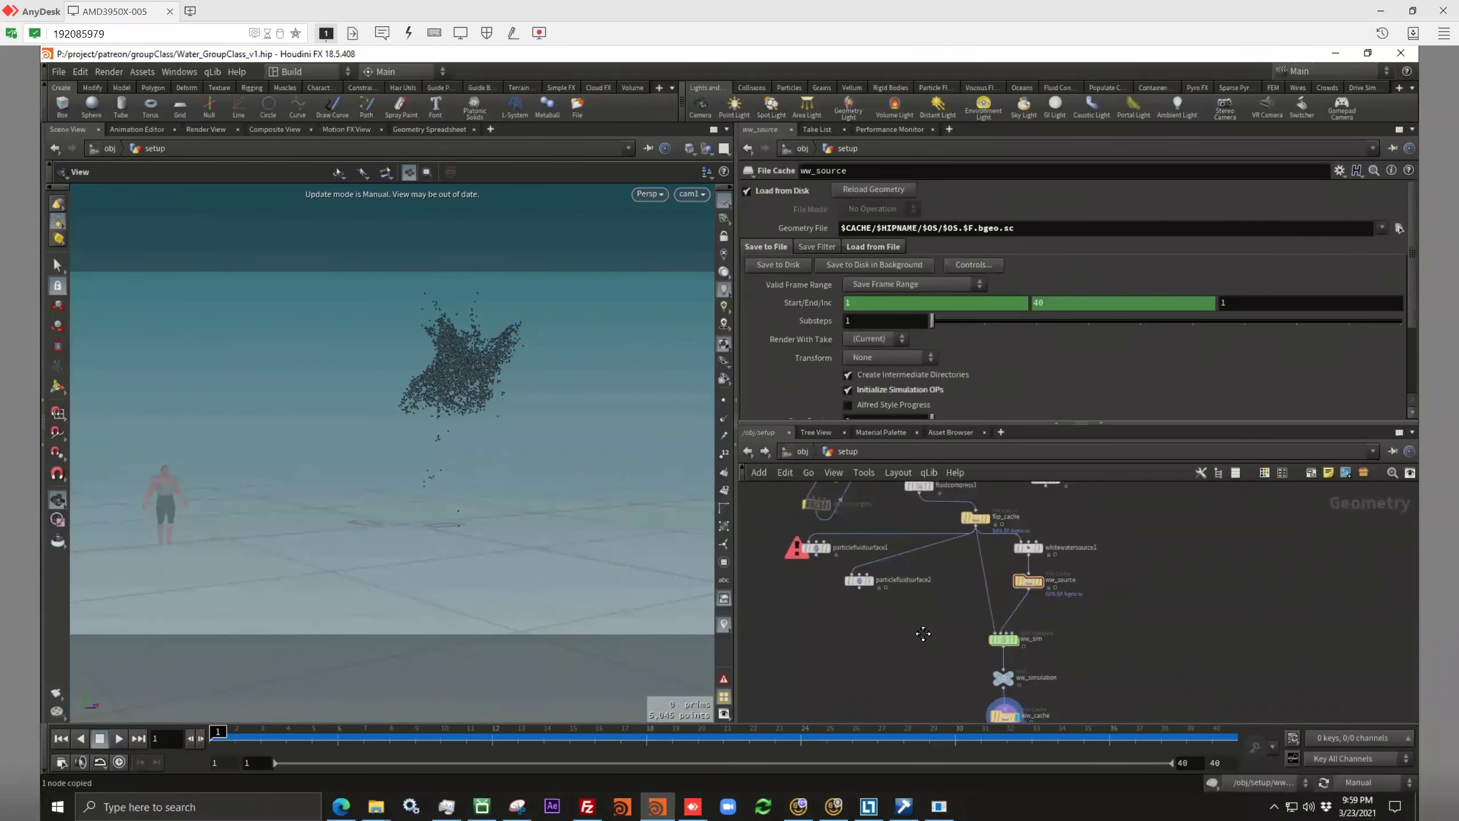
pyautogui.click(955, 628)
pyautogui.click(956, 666)
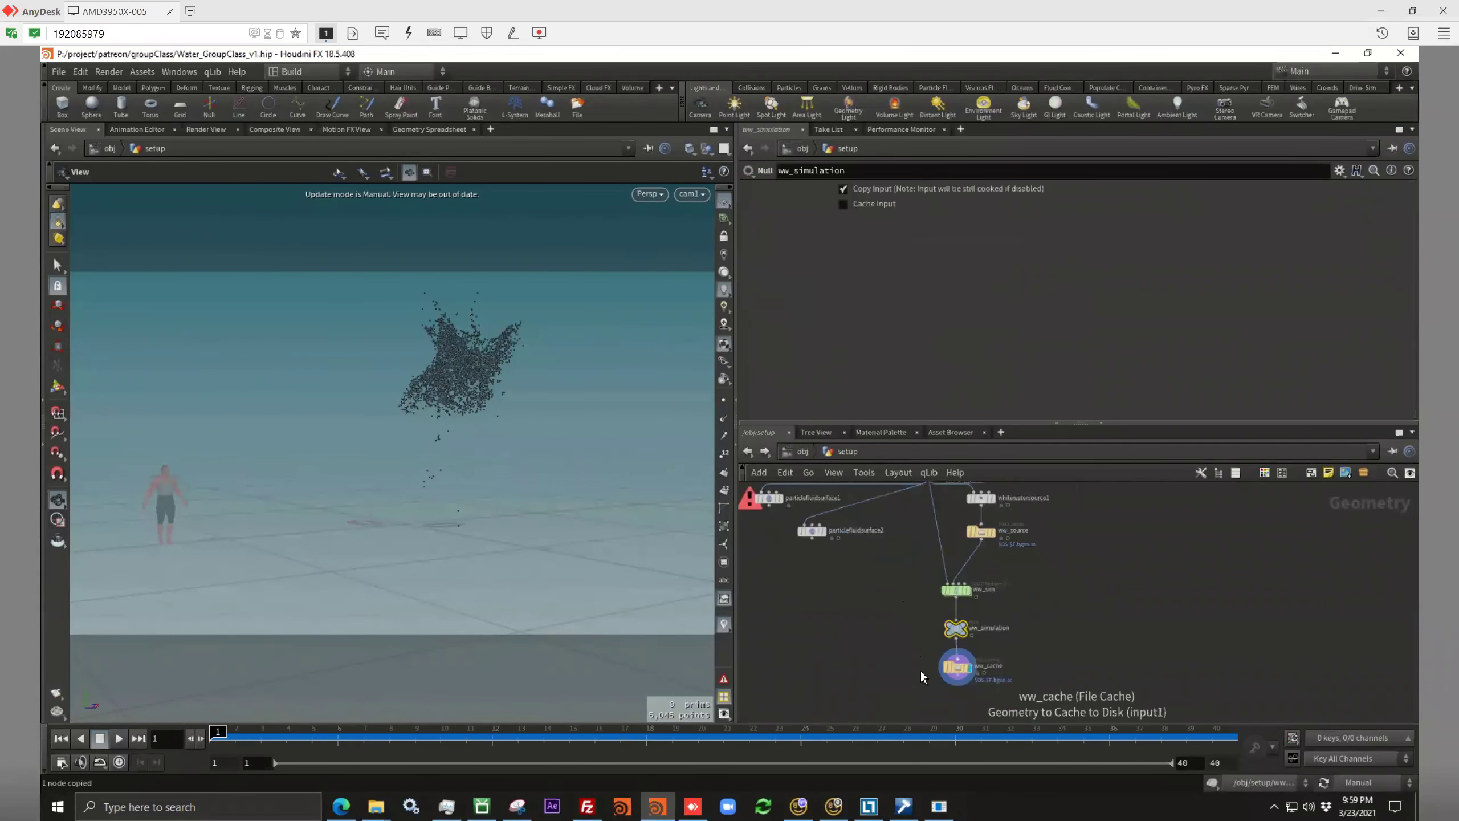
pyautogui.rightClick(802, 230)
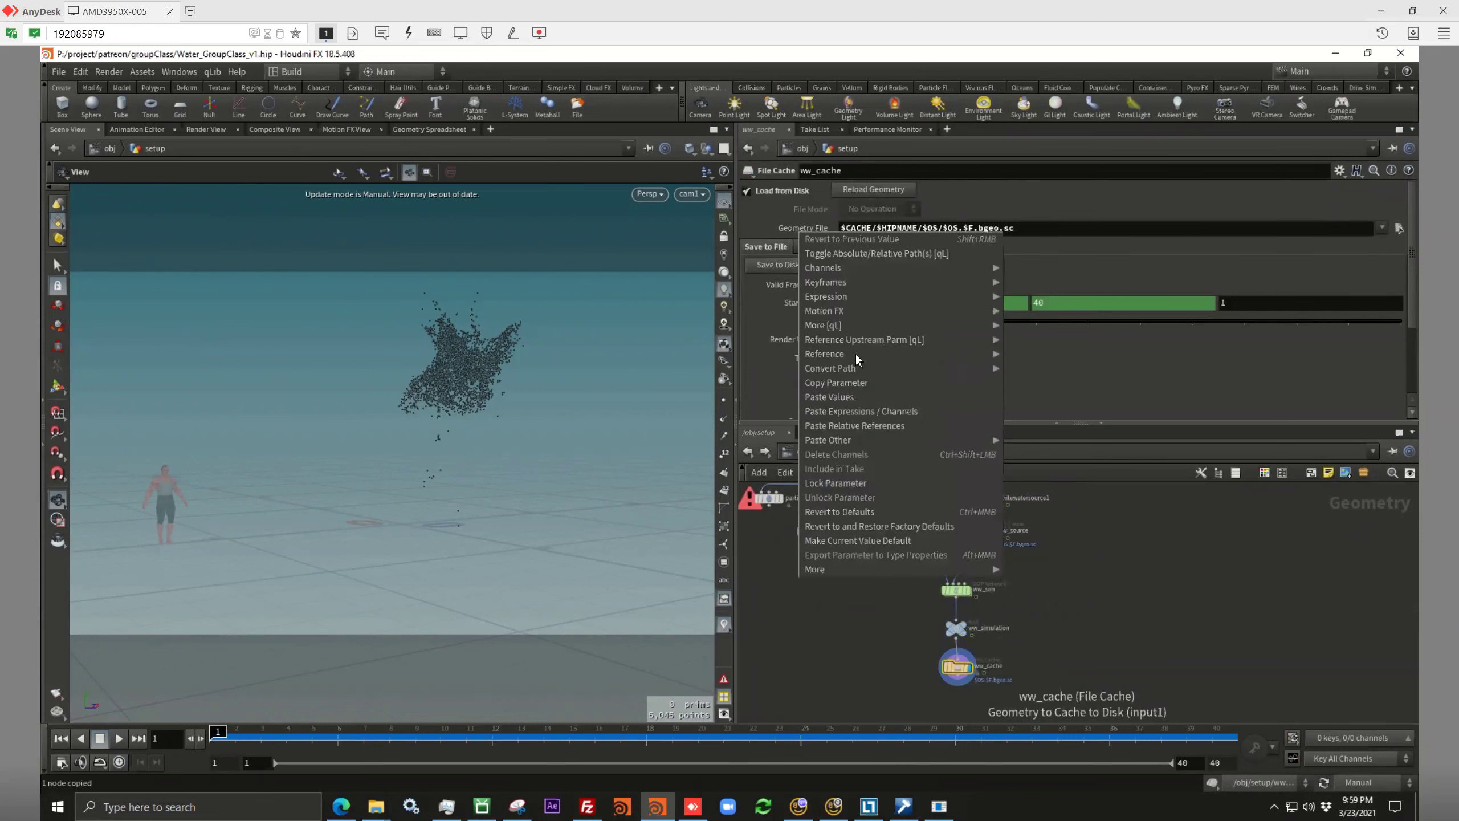
pyautogui.click(855, 388)
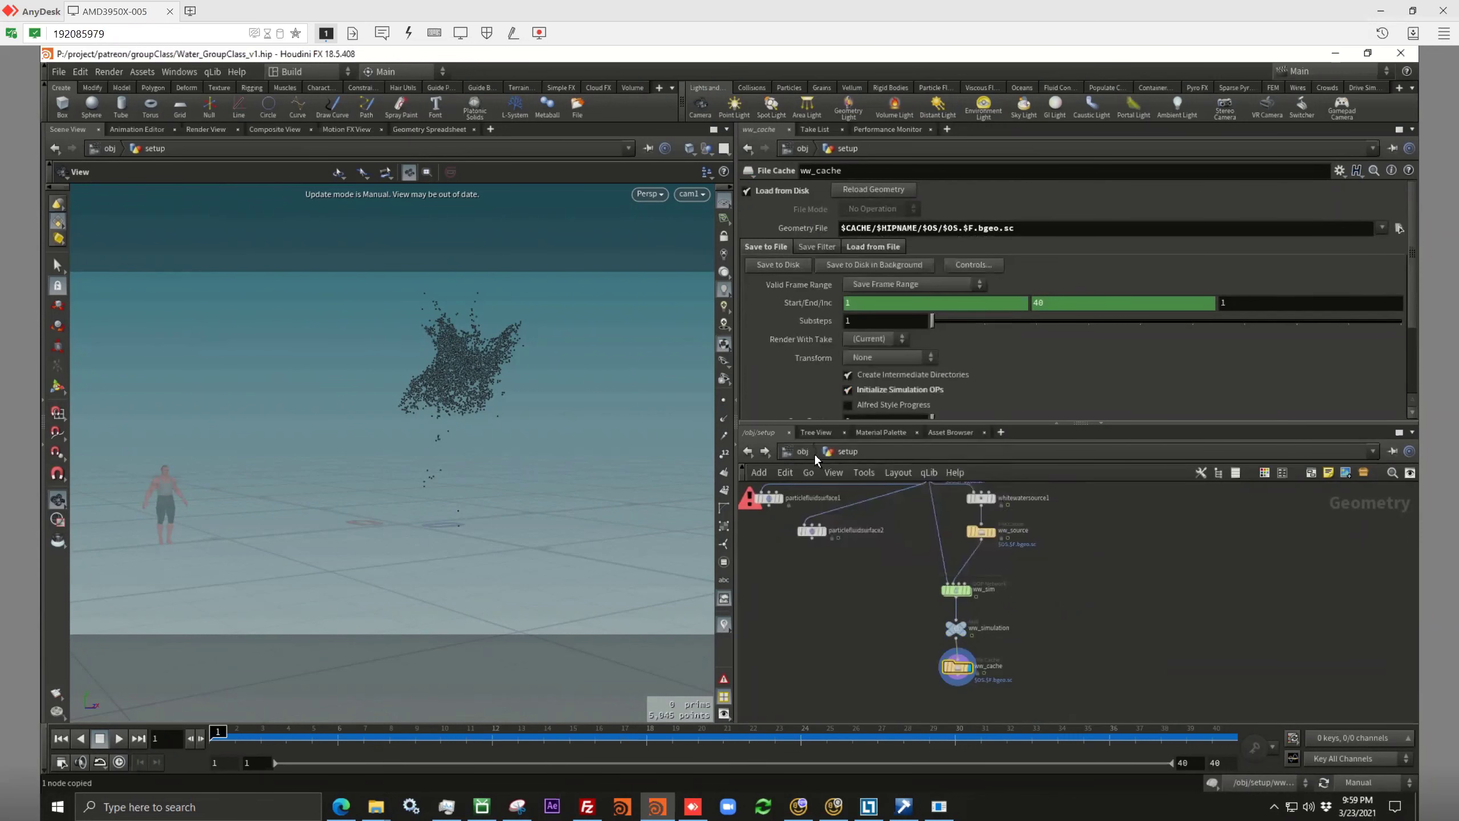
# - Inside ww_sim, set the whitewater solver's Whitewater Scale to 0.05
pyautogui.doubleClick(956, 590)
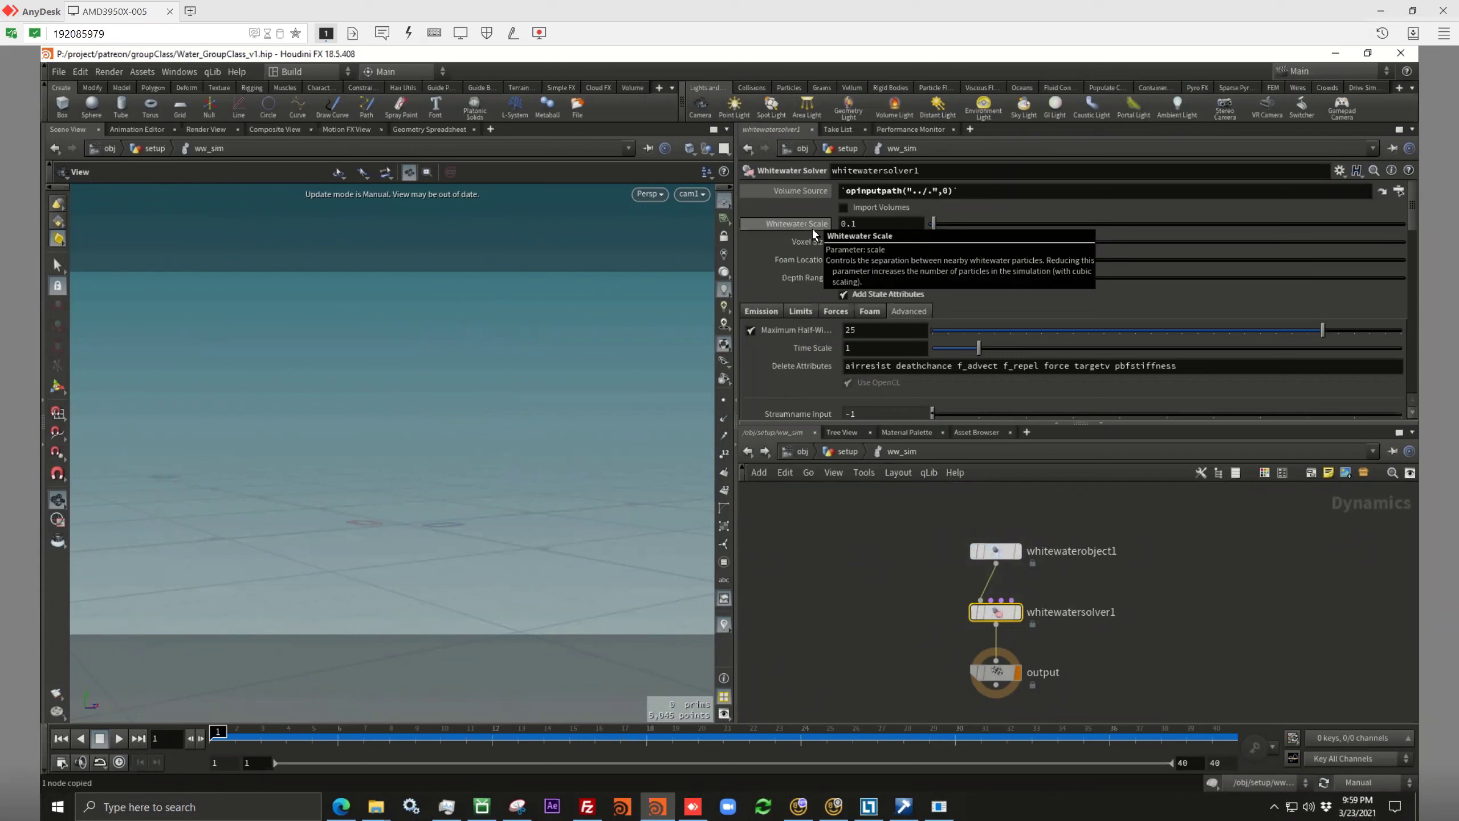
pyautogui.press('BackSpace')
pyautogui.write('05')
pyautogui.press('Return')
# - Back in the setup network, copy ww_cache's Geometry File parameter again, then go to /out
pyautogui.click(847, 452)
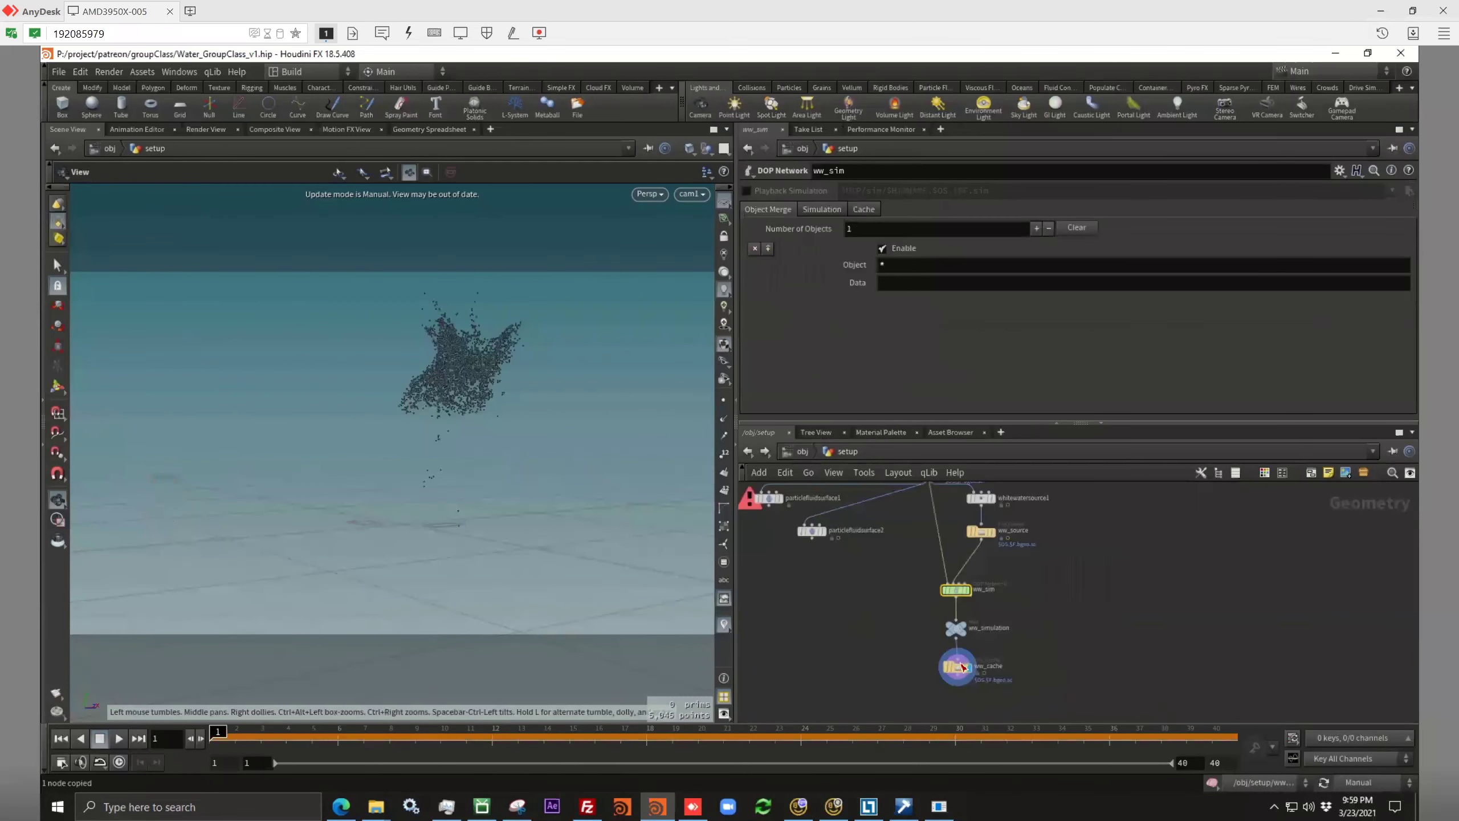
pyautogui.click(956, 628)
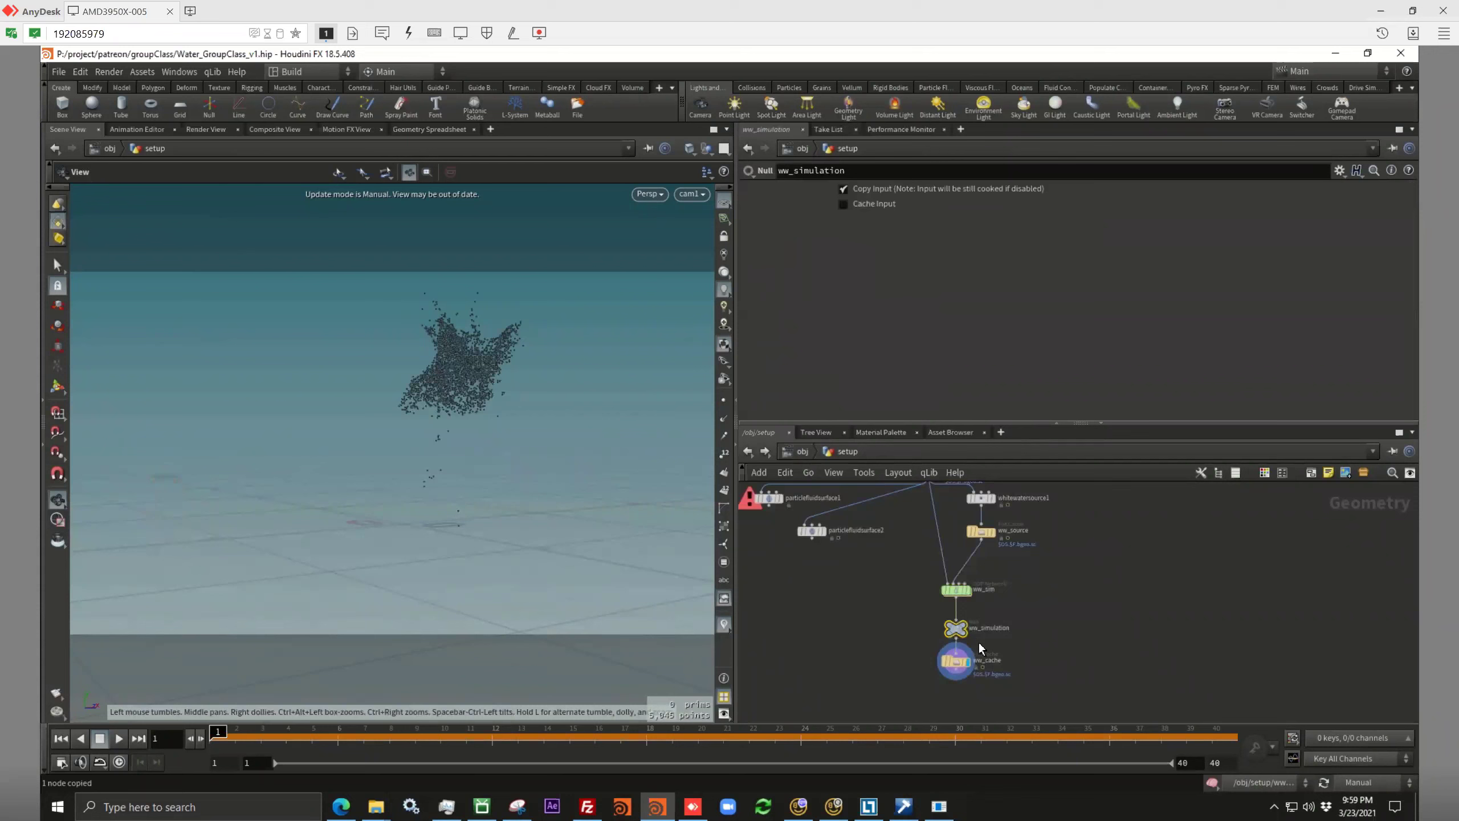
pyautogui.click(956, 661)
pyautogui.rightClick(805, 230)
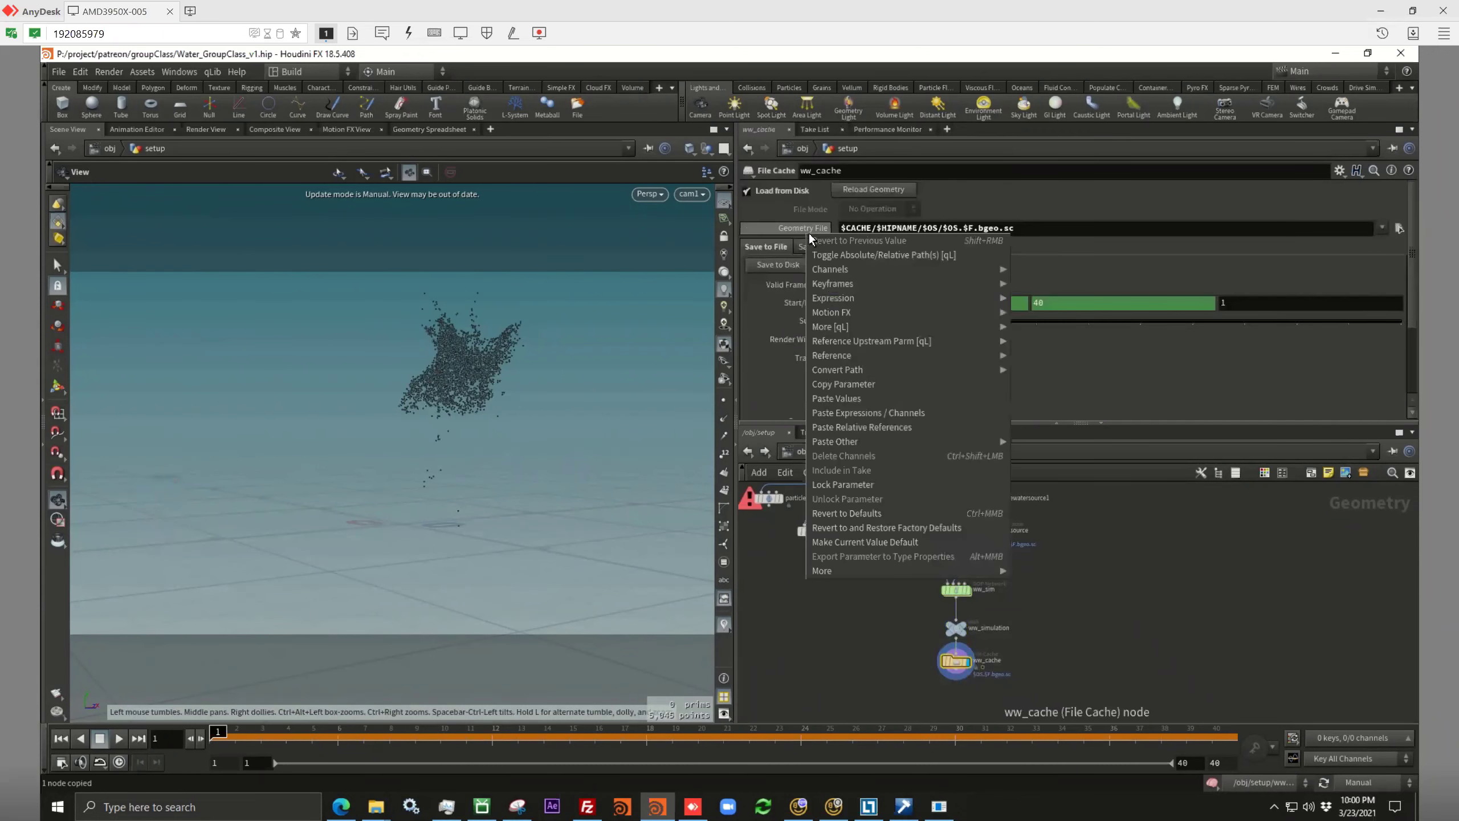
pyautogui.click(853, 384)
pyautogui.click(803, 451)
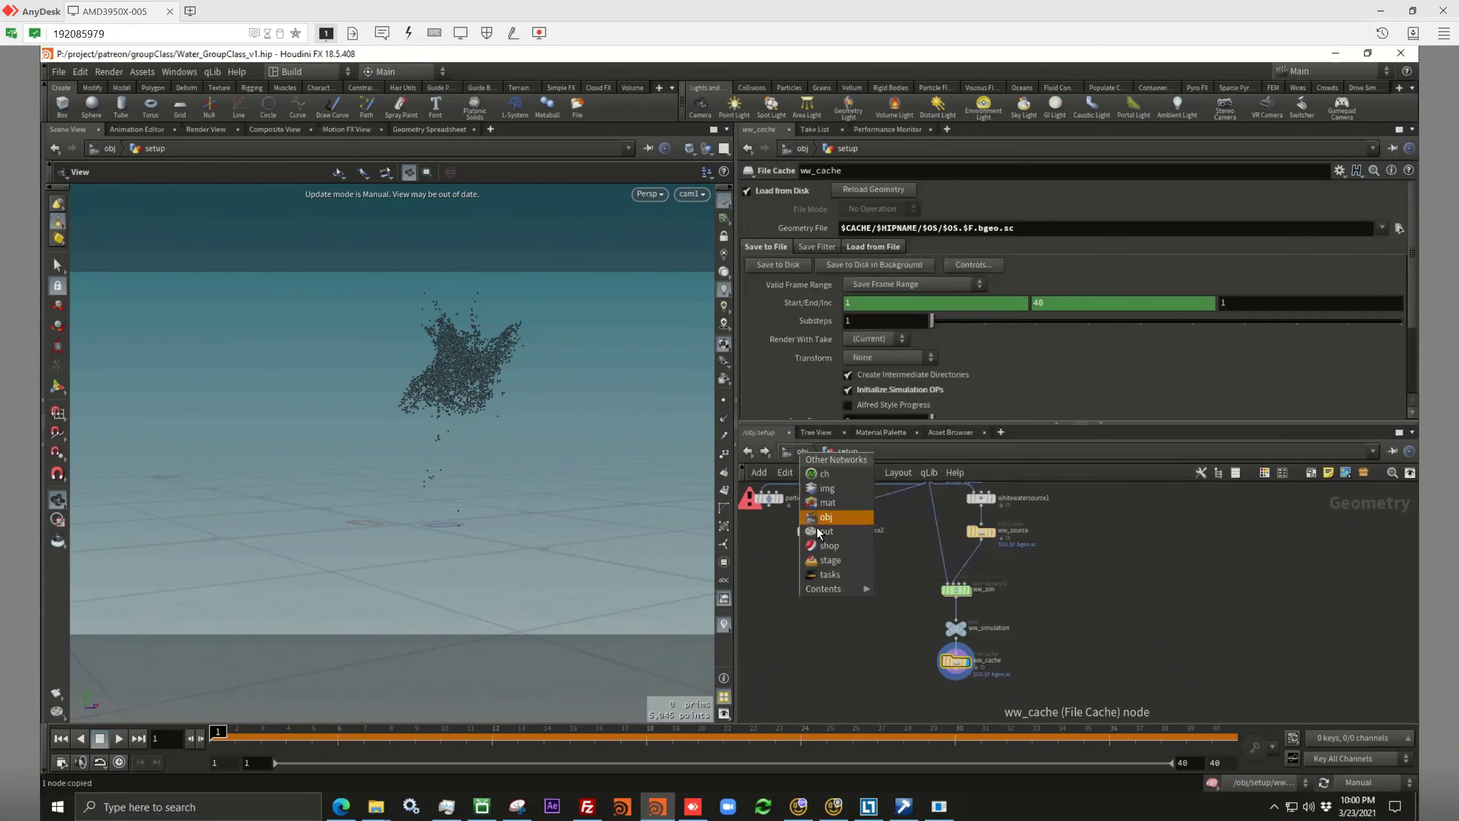
pyautogui.click(832, 537)
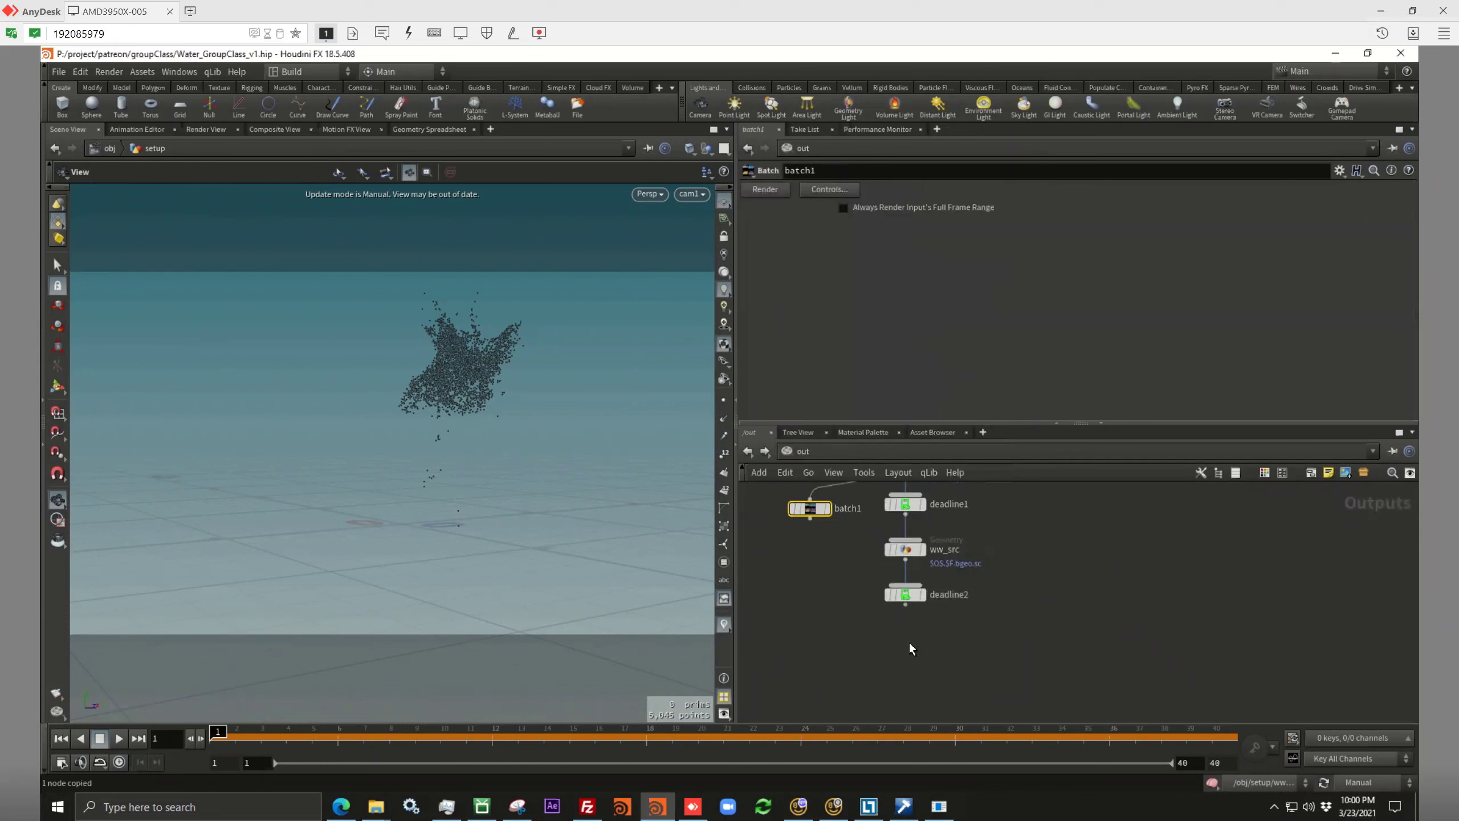
# - Add a Geometry ROP named ww_sim using the ww_simulation SOP path and a relative reference to ww_cache's file
pyautogui.press('Tab')
pyautogui.write('ge')
pyautogui.press('Return')
pyautogui.click(904, 636)
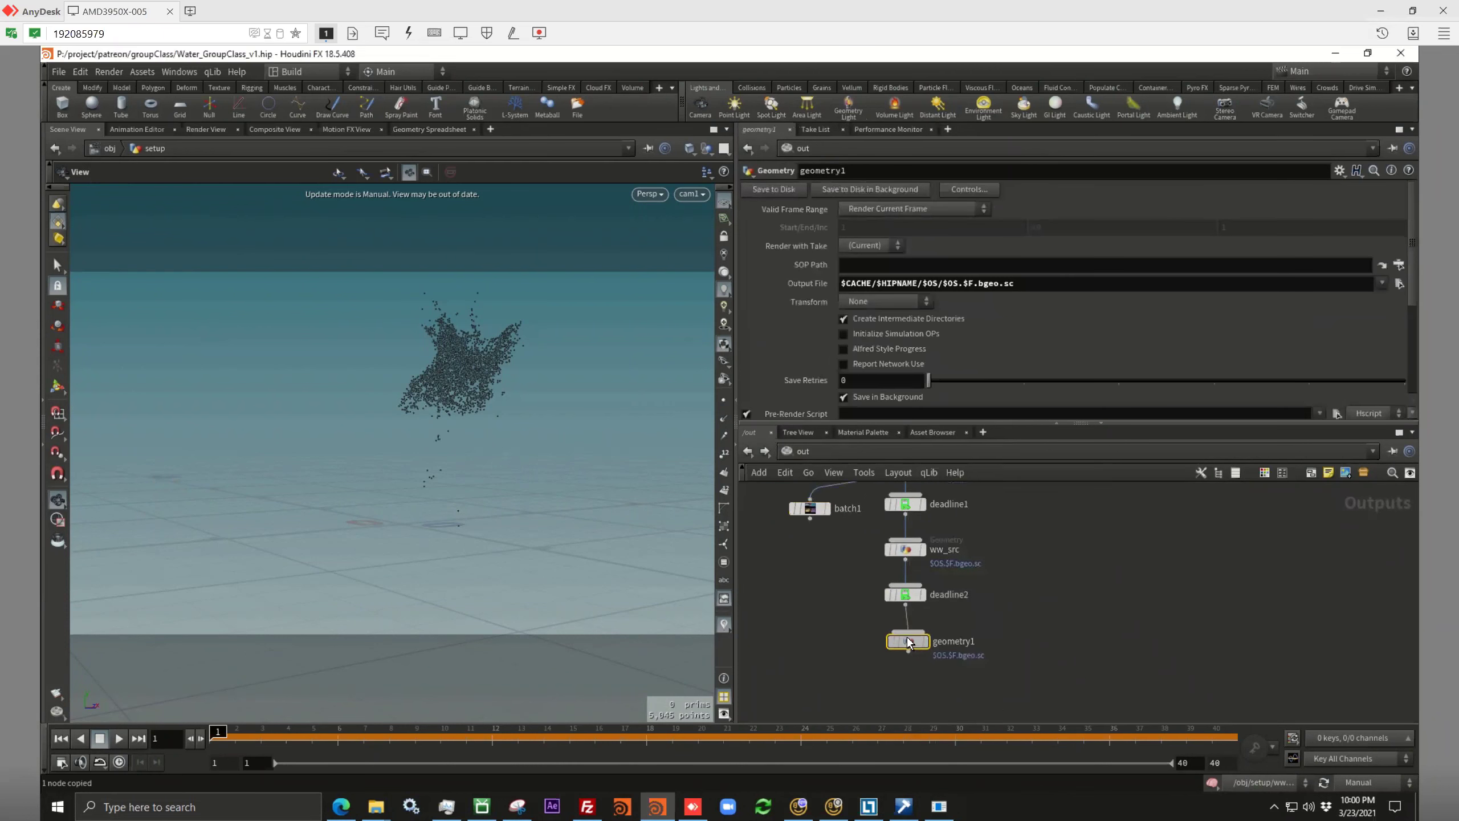
pyautogui.doubleClick(949, 638)
pyautogui.write('ww_si')
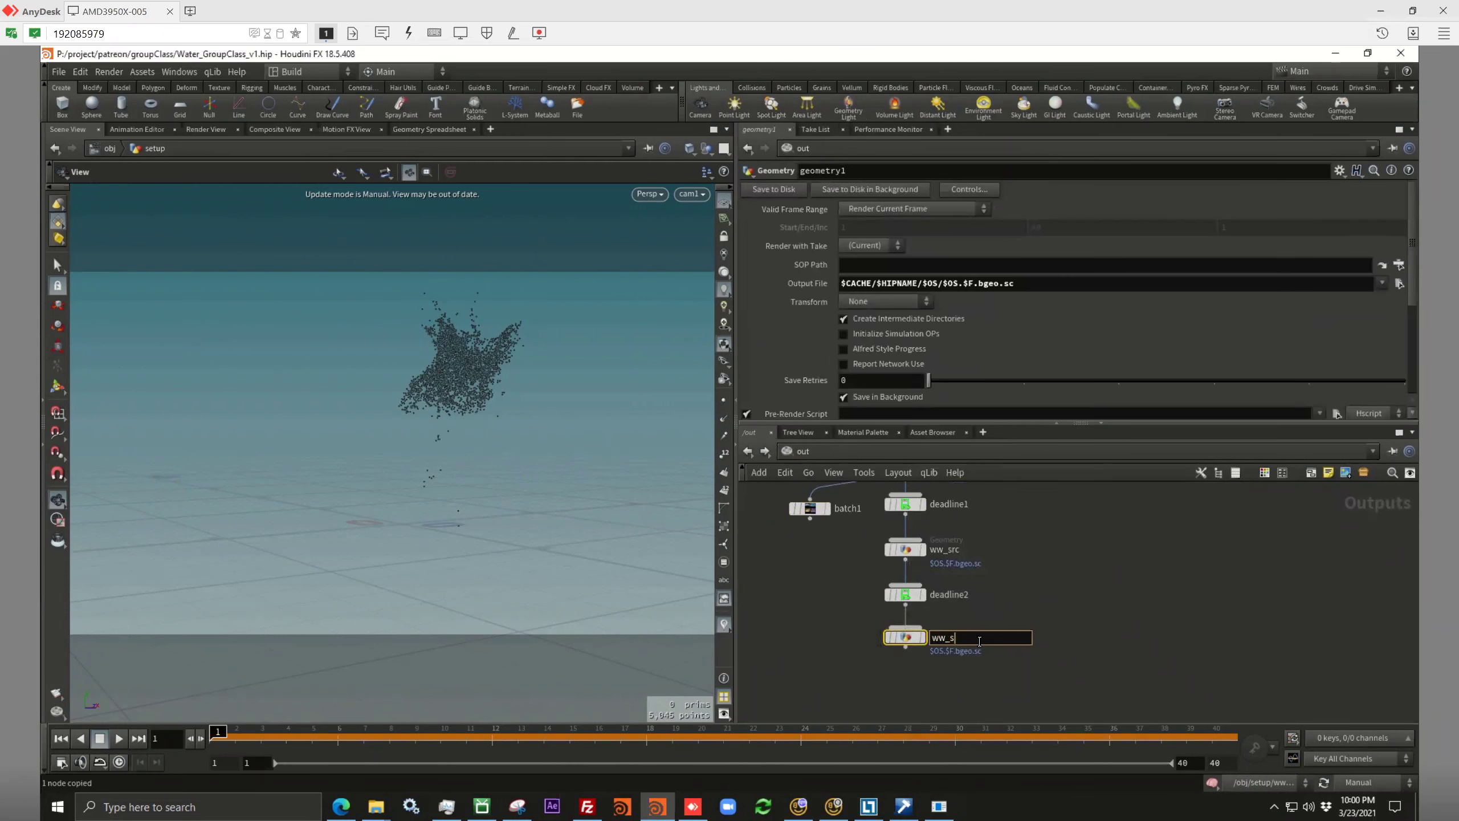
pyautogui.write('m')
pyautogui.press('Return')
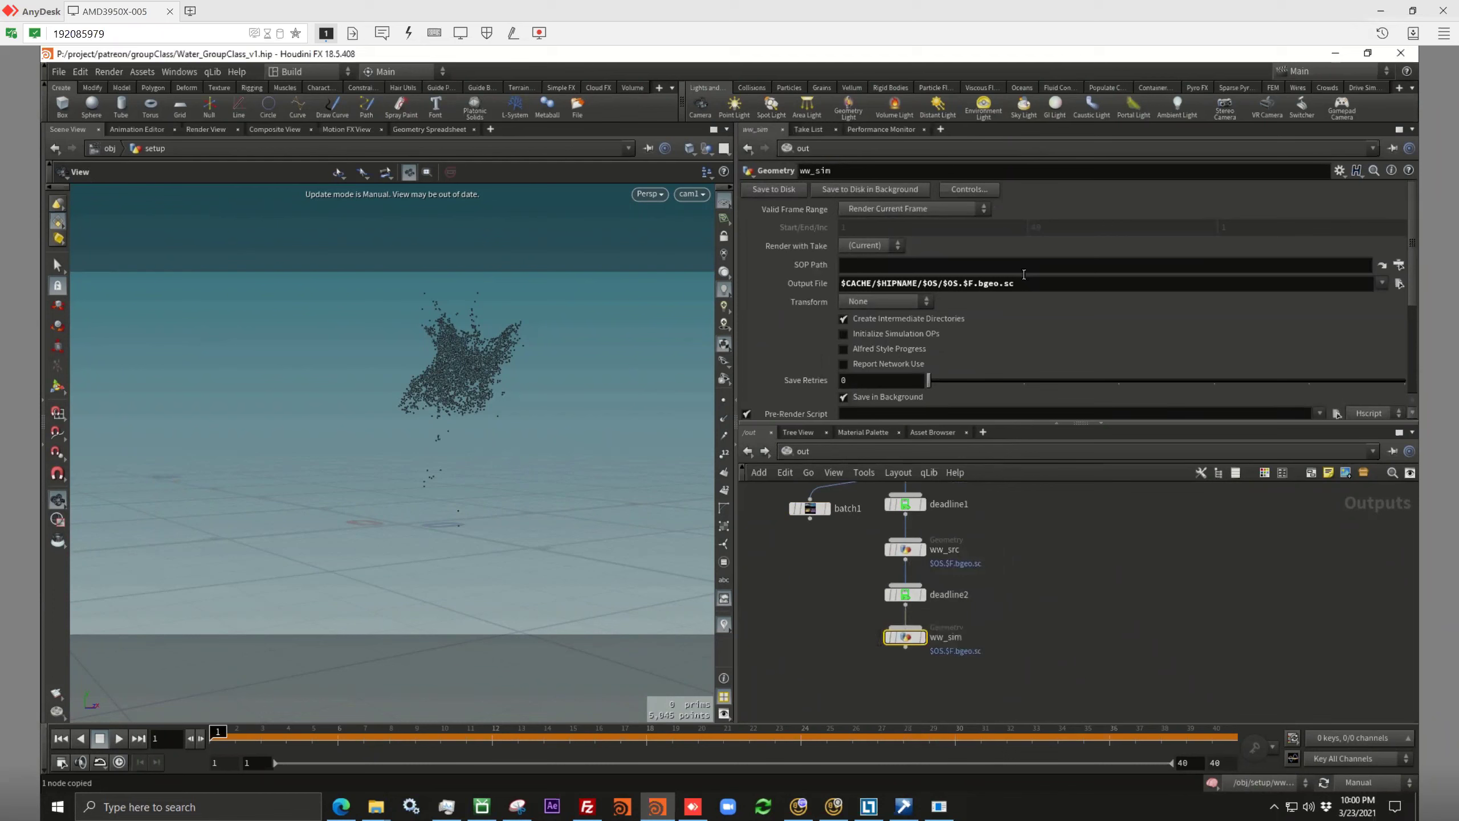
pyautogui.click(1024, 274)
pyautogui.write('/obj/setup/ww_simulation')
pyautogui.rightClick(807, 285)
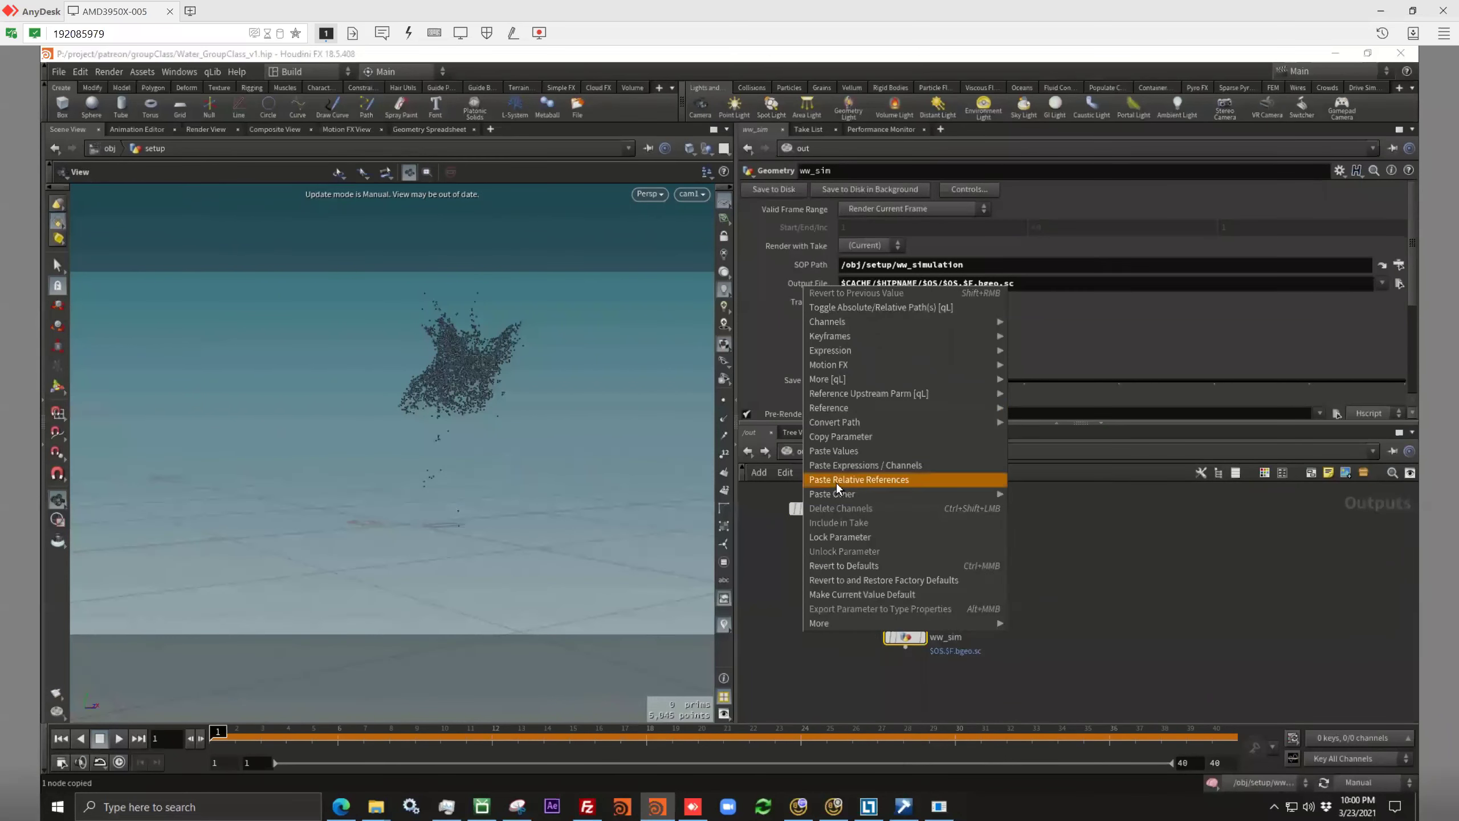
pyautogui.click(837, 481)
# - Add a deadline3 node below ww_sim using the 'sim 256 128' preset
pyautogui.rightClick(894, 567)
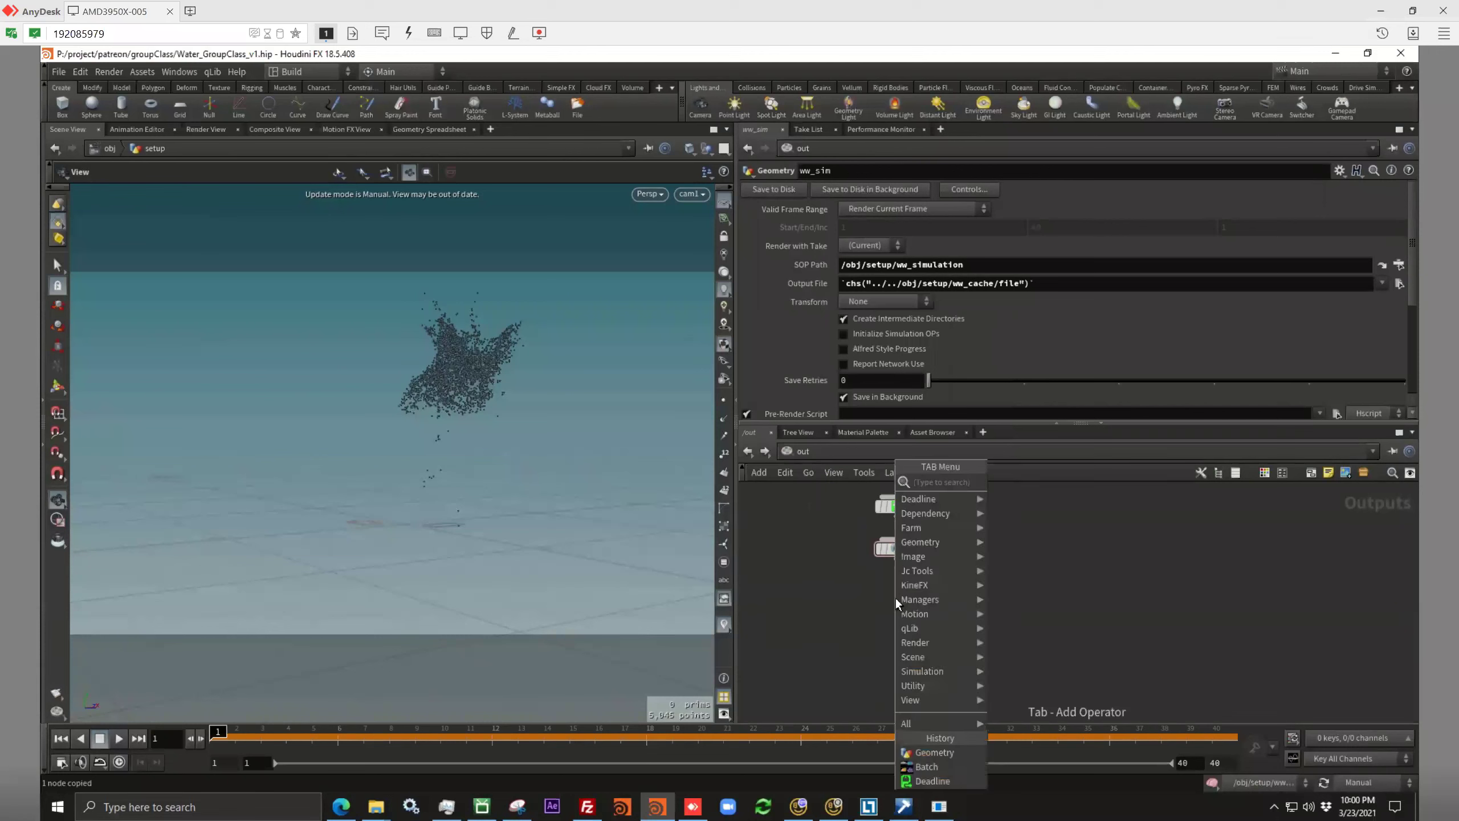
pyautogui.press('Escape')
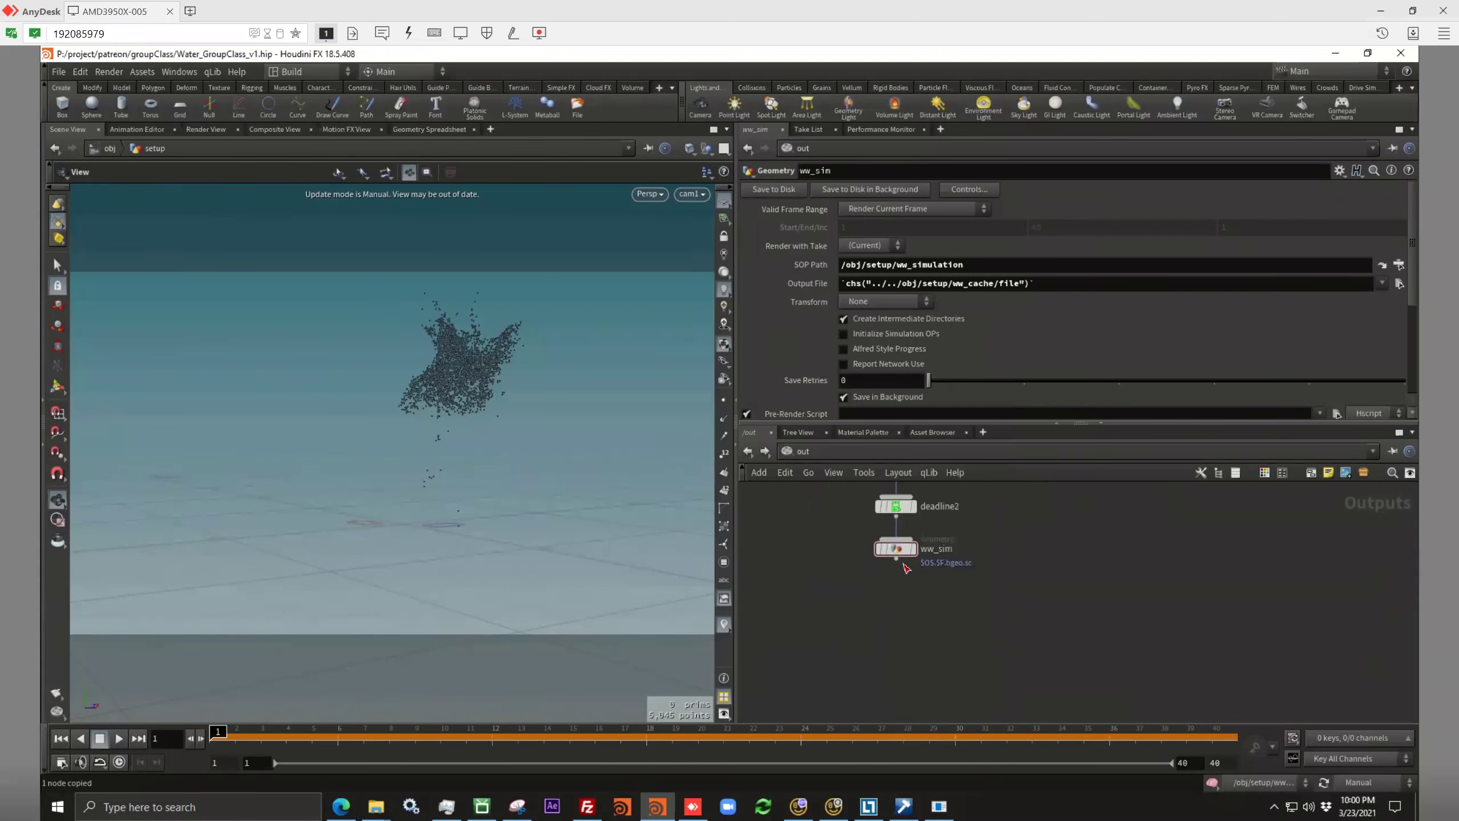
pyautogui.click(897, 561)
pyautogui.write('dead')
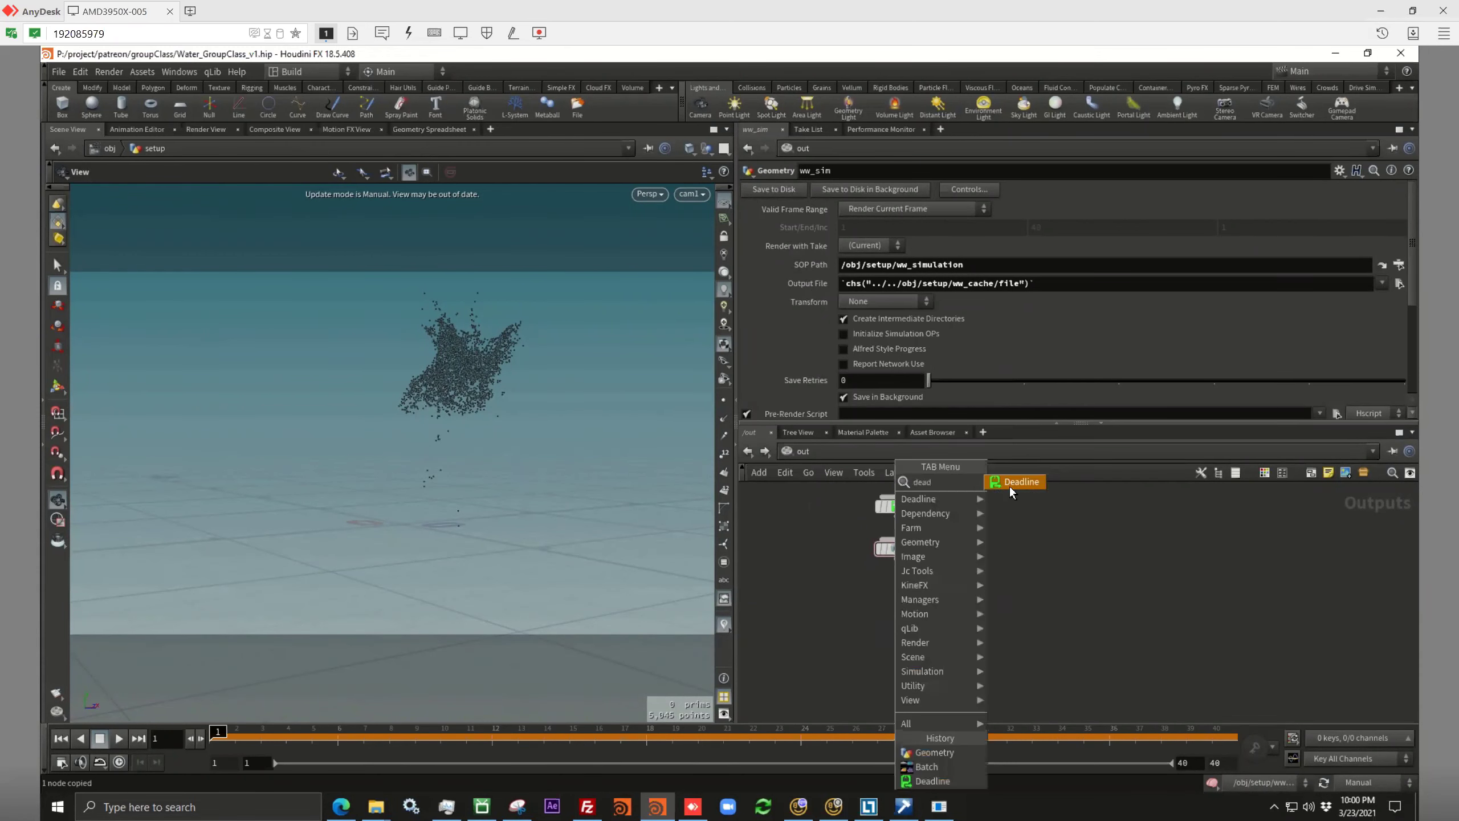
pyautogui.click(1010, 482)
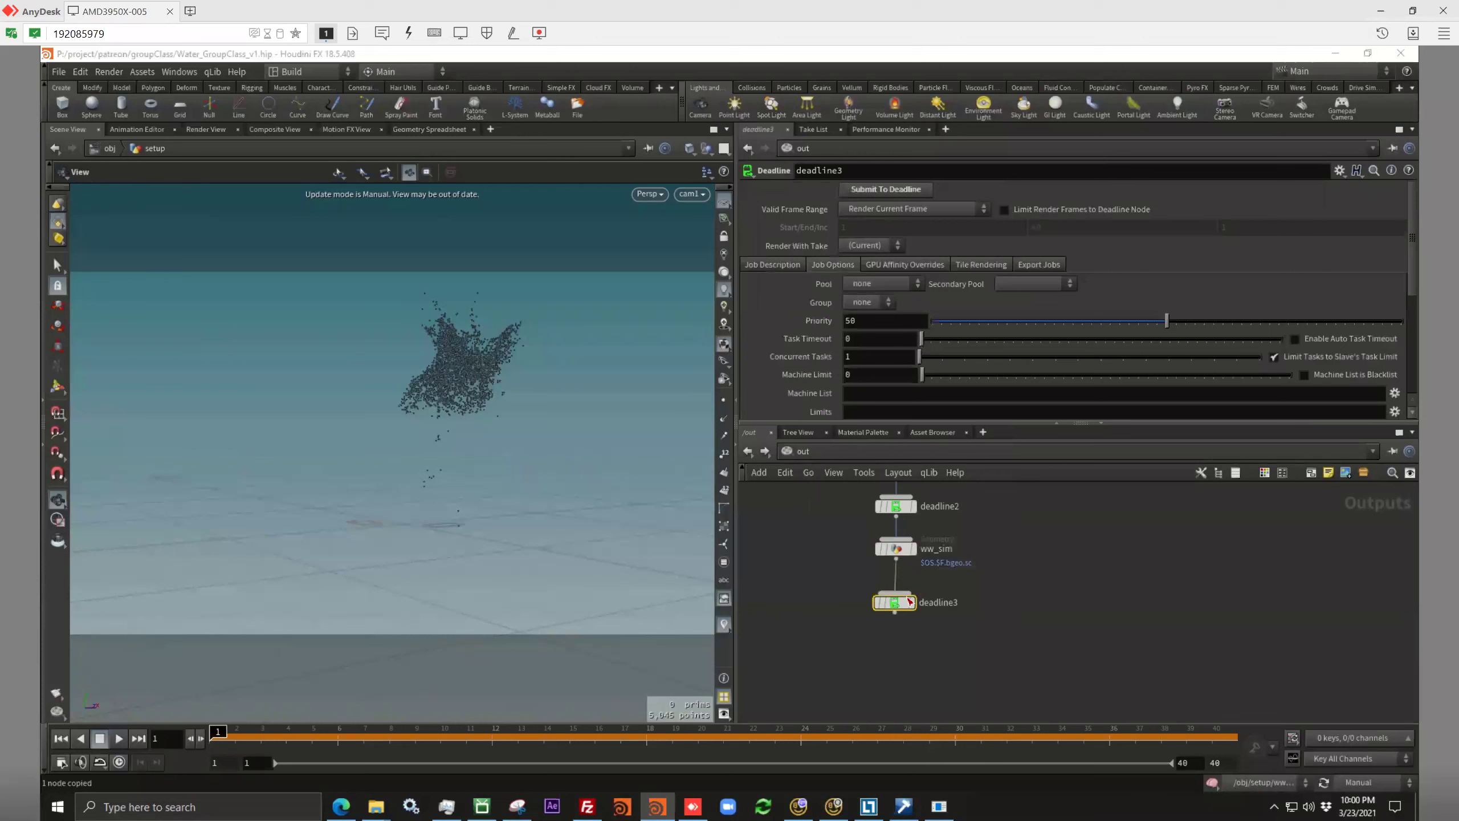
pyautogui.click(1339, 170)
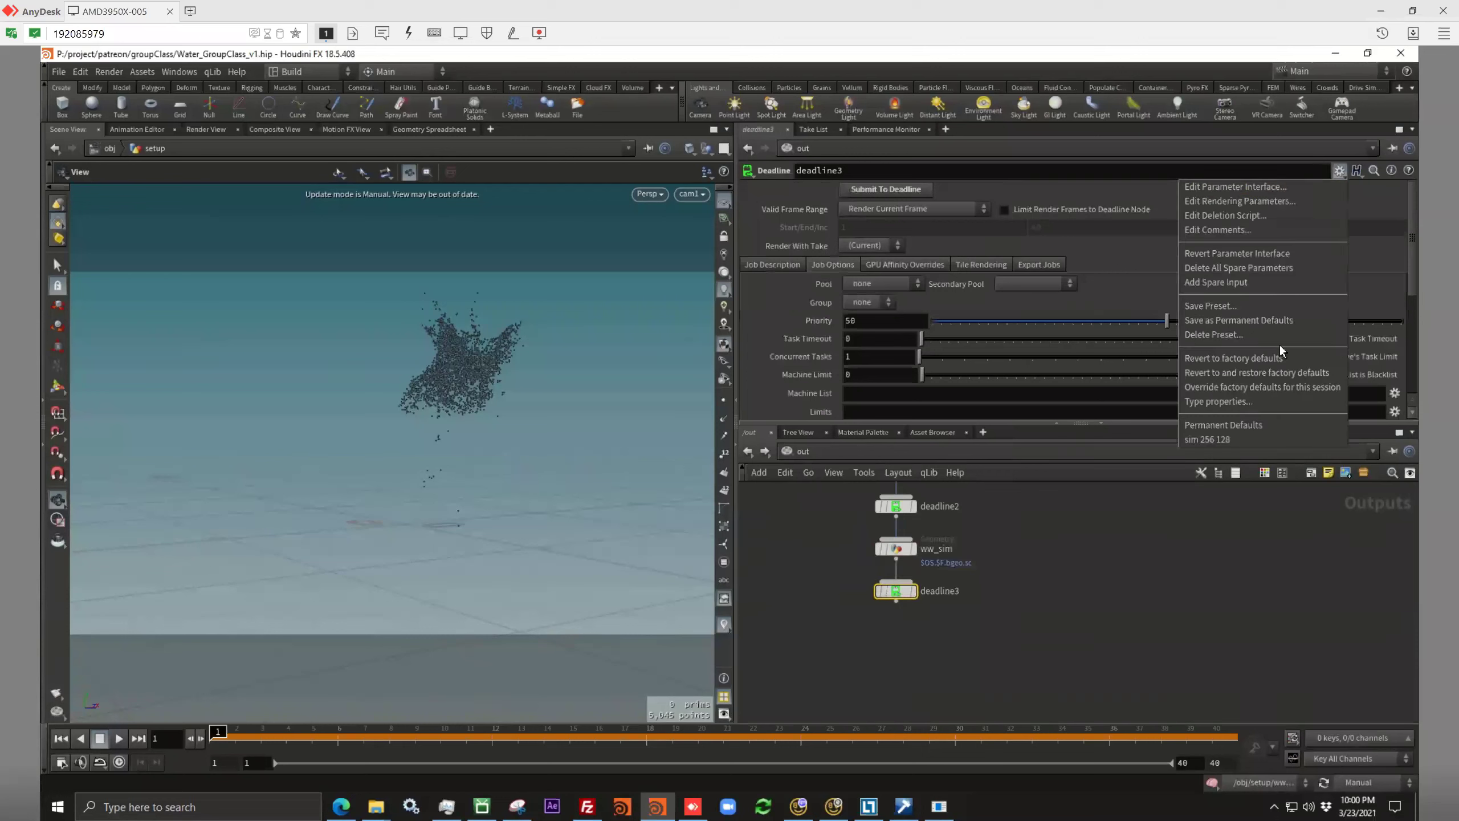
pyautogui.click(1250, 437)
# - Add a mantra1 render node under deadline3
pyautogui.press('Tab')
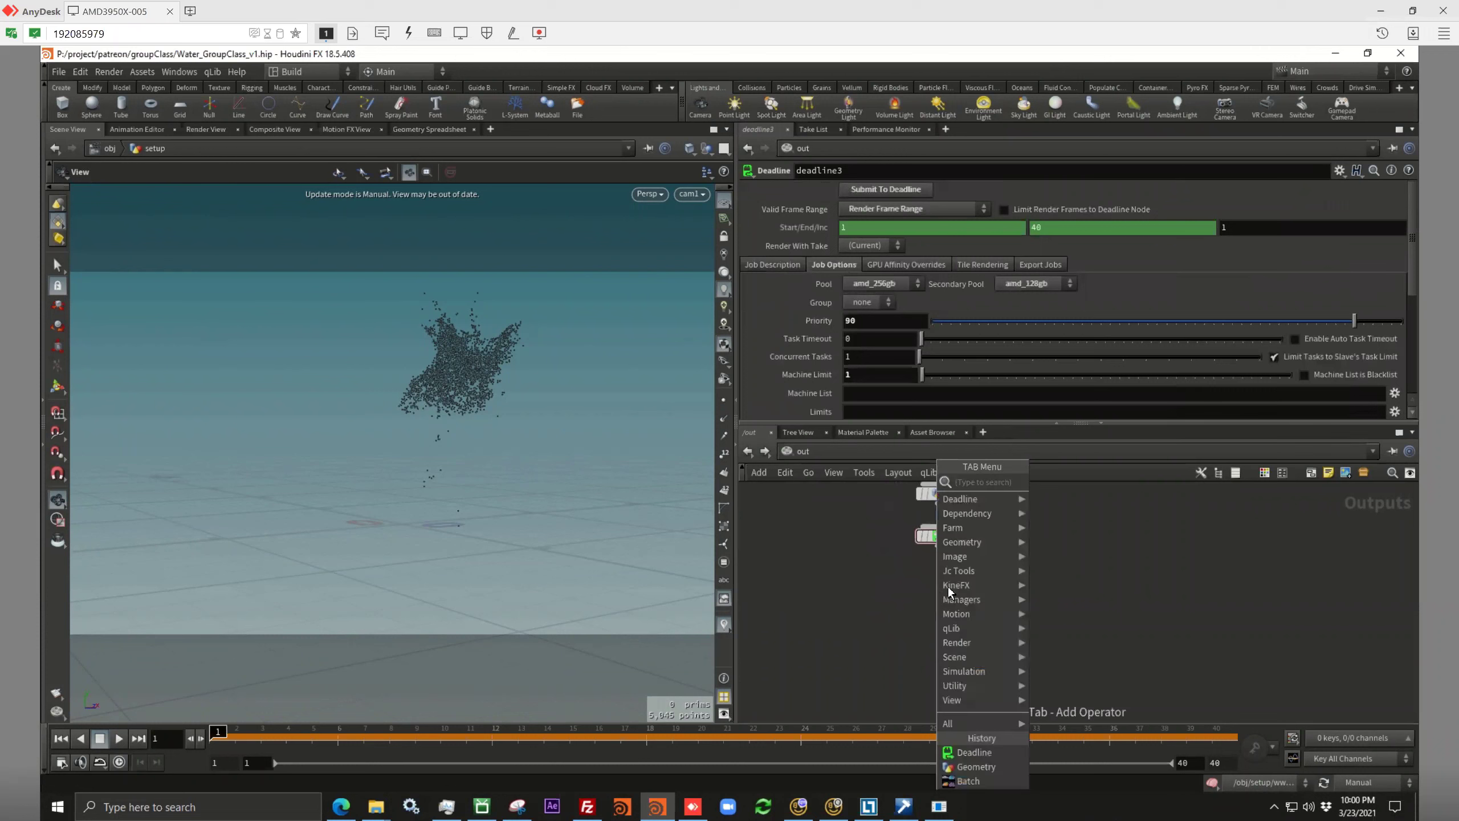
pyautogui.write('mantra')
pyautogui.press('Return')
pyautogui.click(949, 590)
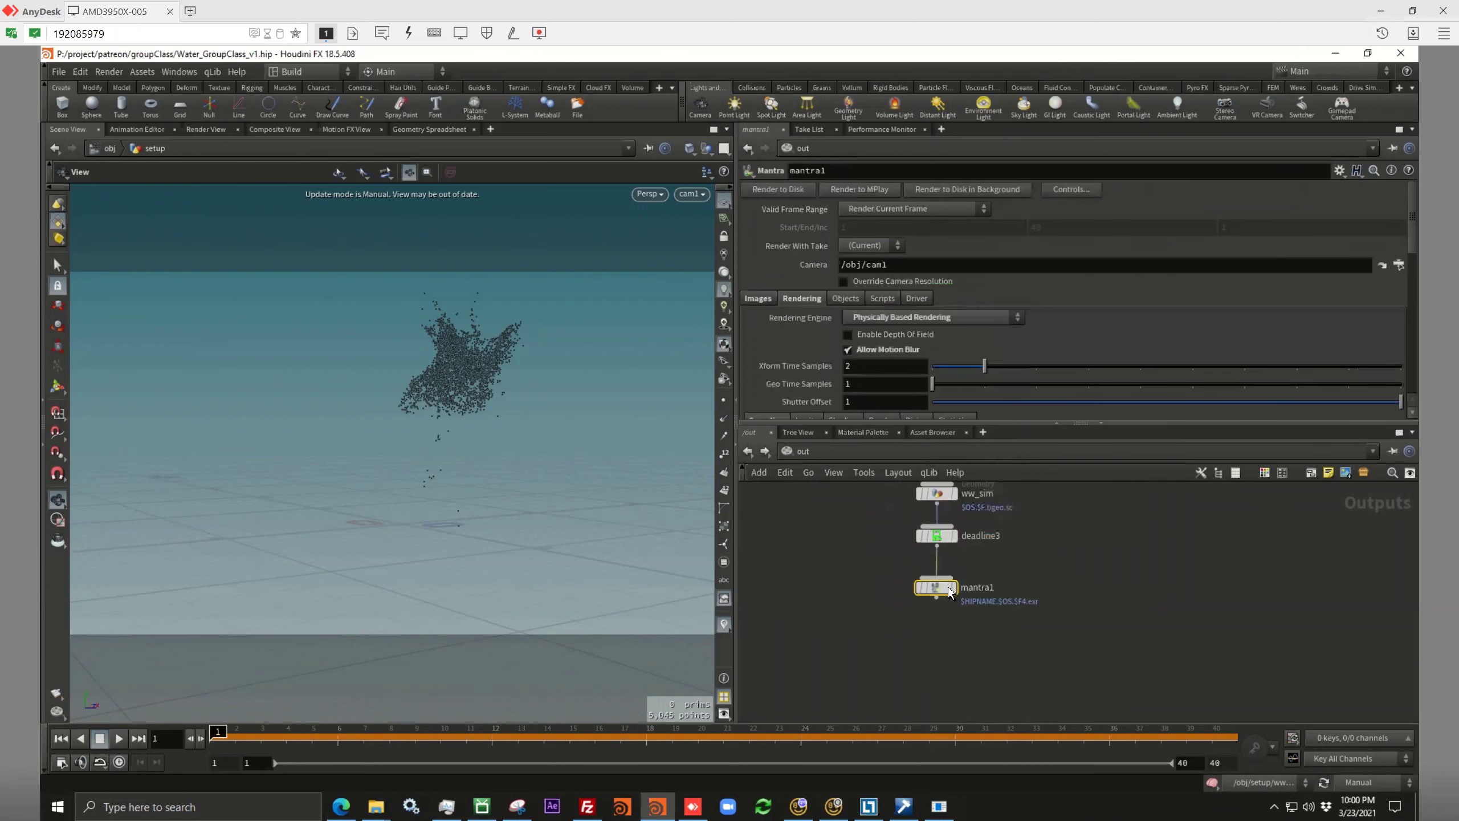
# - Add a deadline4 node below mantra1, then return to the /obj network
pyautogui.rightClick(949, 592)
pyautogui.click(1060, 472)
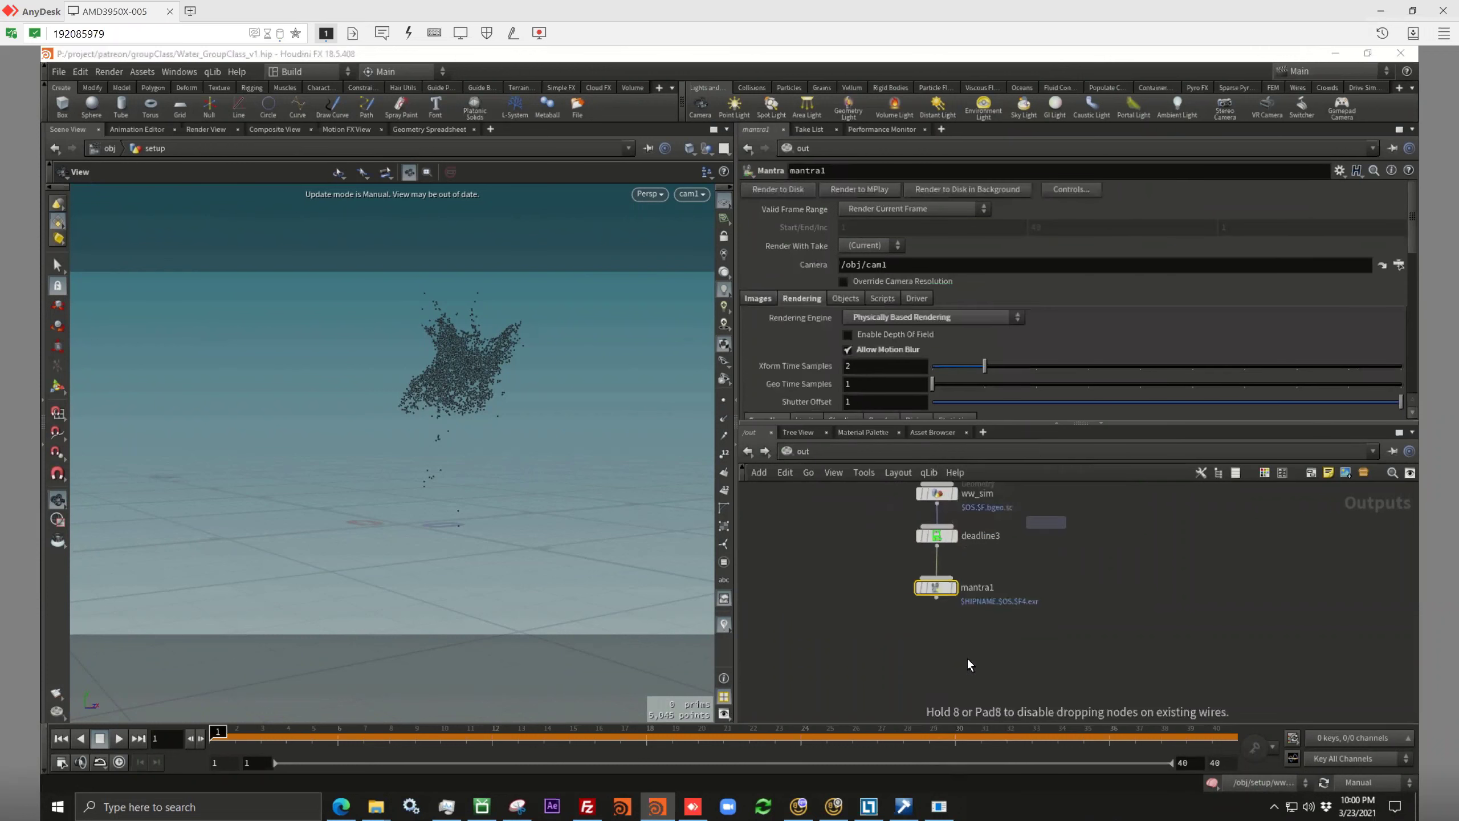
pyautogui.click(939, 639)
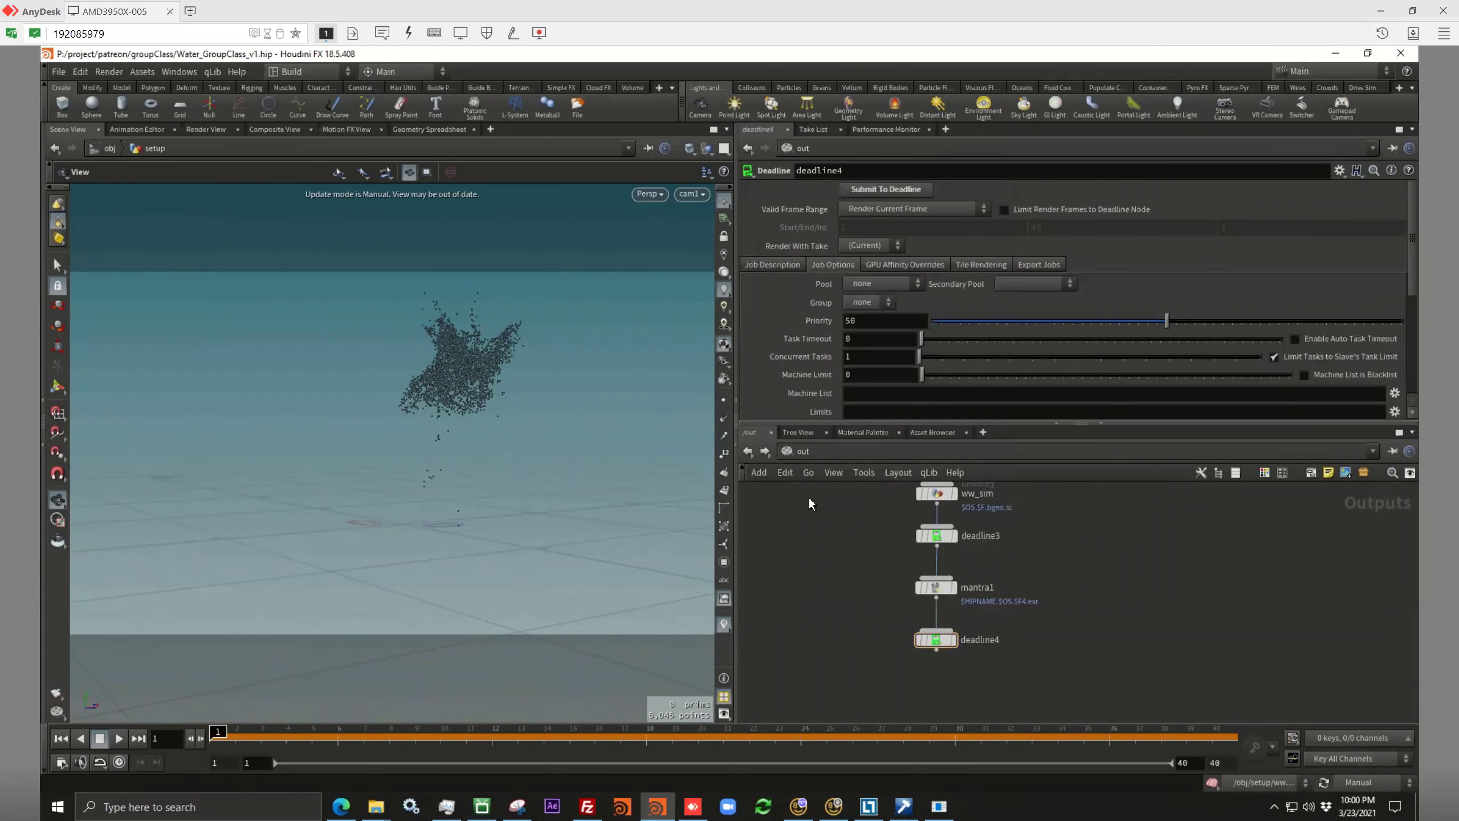
pyautogui.click(803, 450)
pyautogui.click(829, 515)
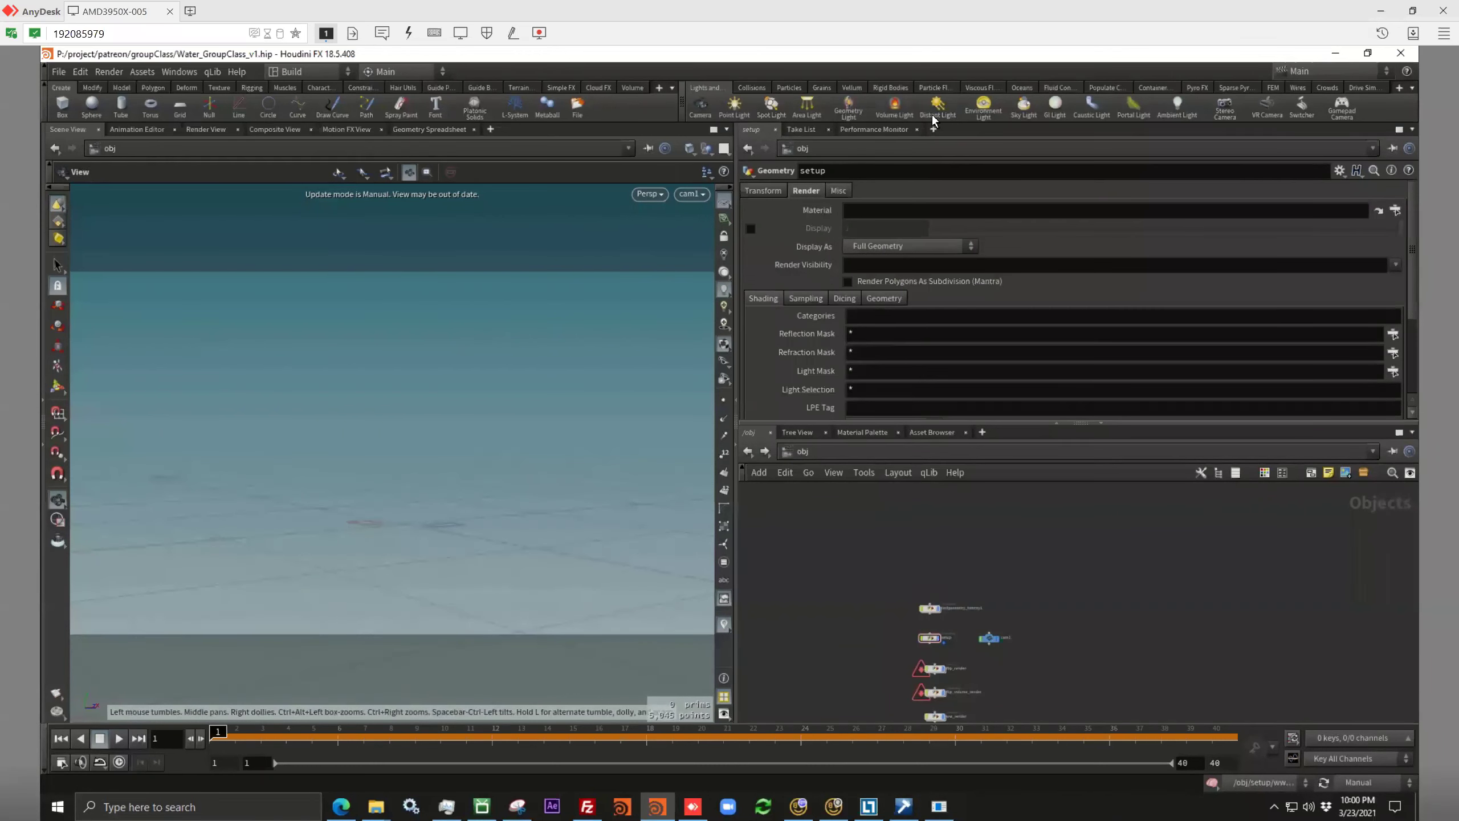
# - Add a skylight1 environment light, then submit deadline4 to Deadline, saving the scene
pyautogui.click(1032, 115)
pyautogui.moveTo(1000, 673); pyautogui.dragTo(998, 588, button='middle')
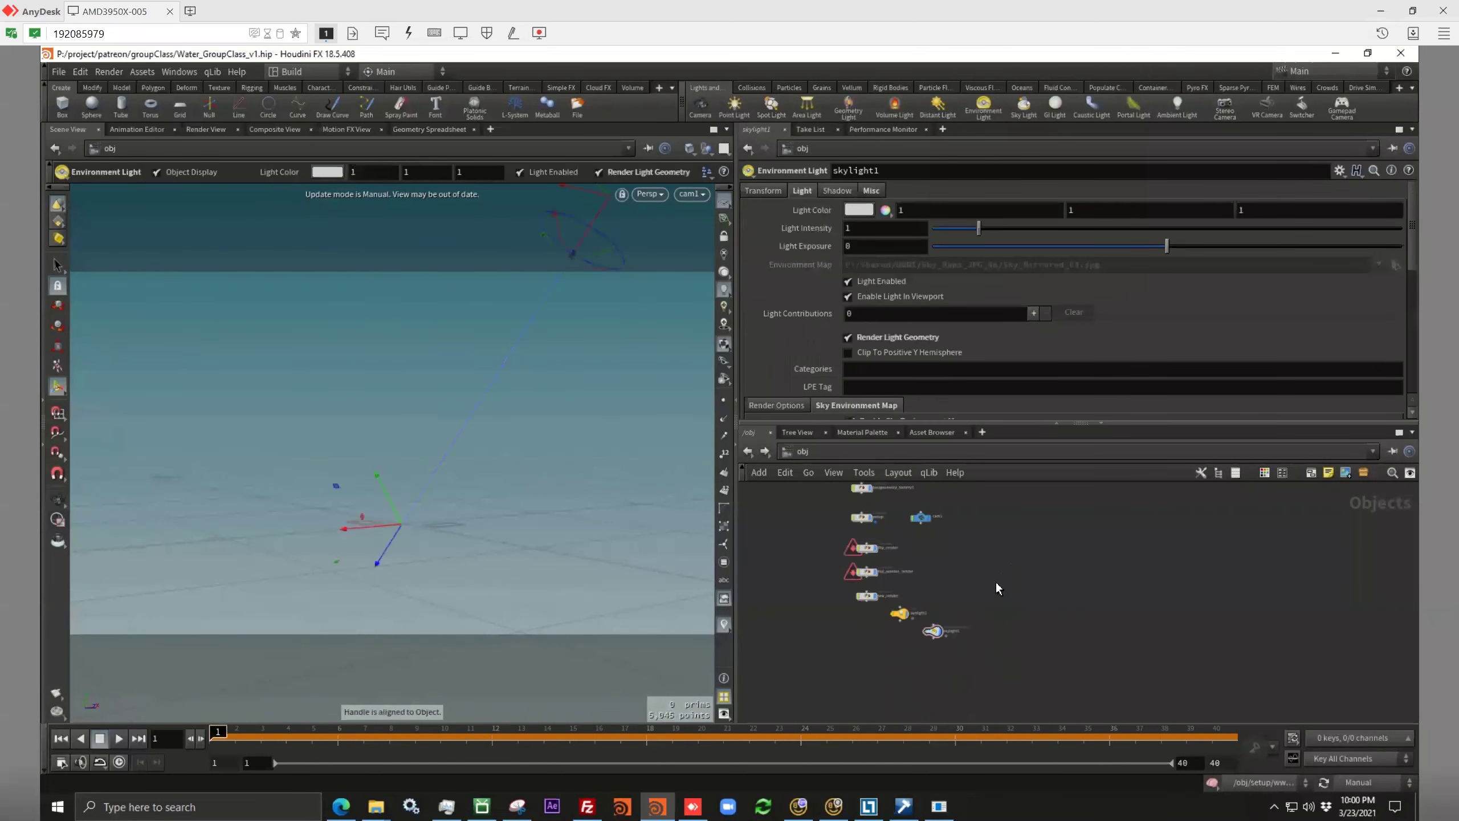
pyautogui.click(791, 453)
pyautogui.click(821, 531)
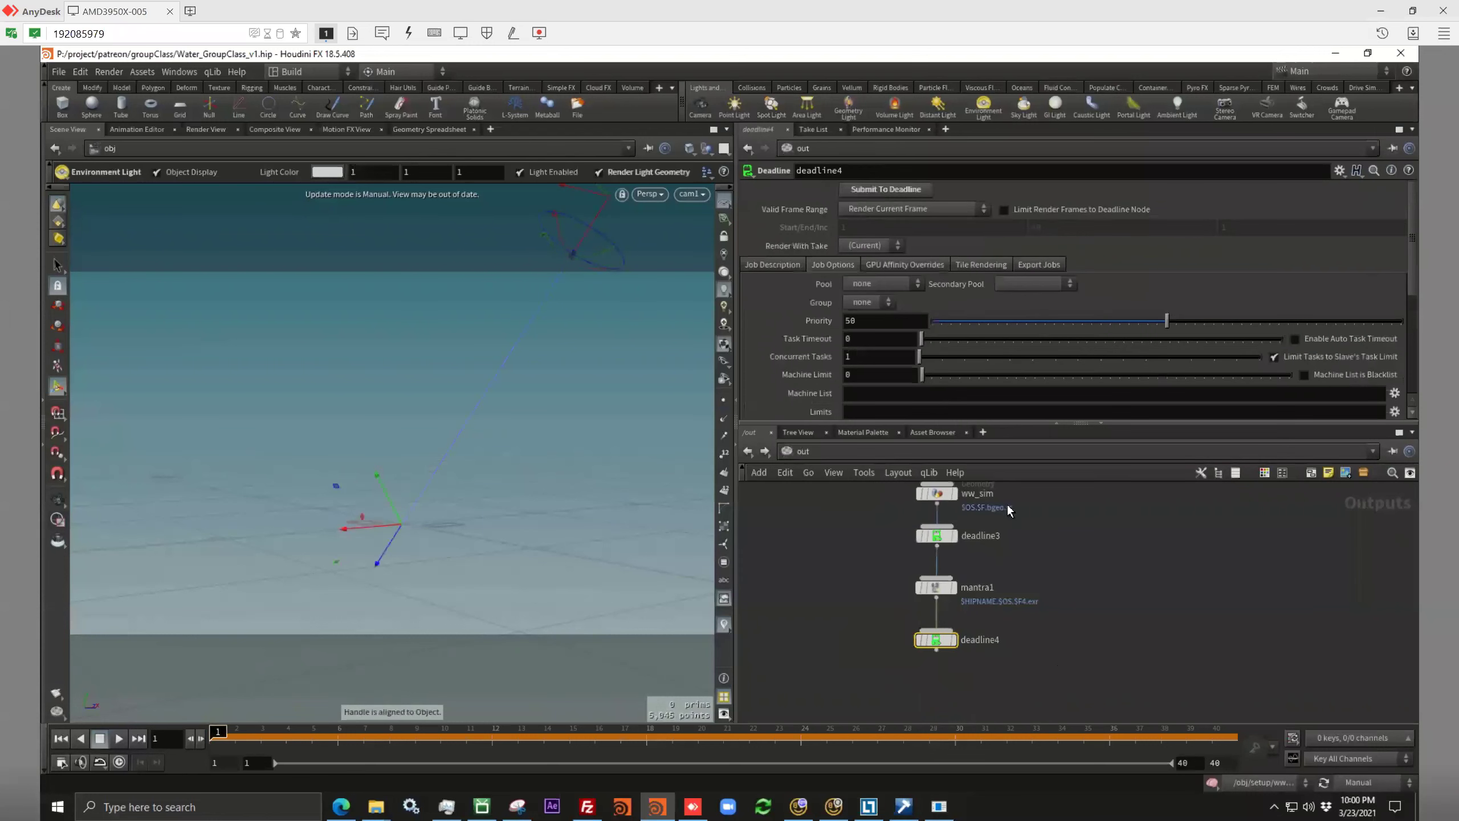
pyautogui.click(862, 190)
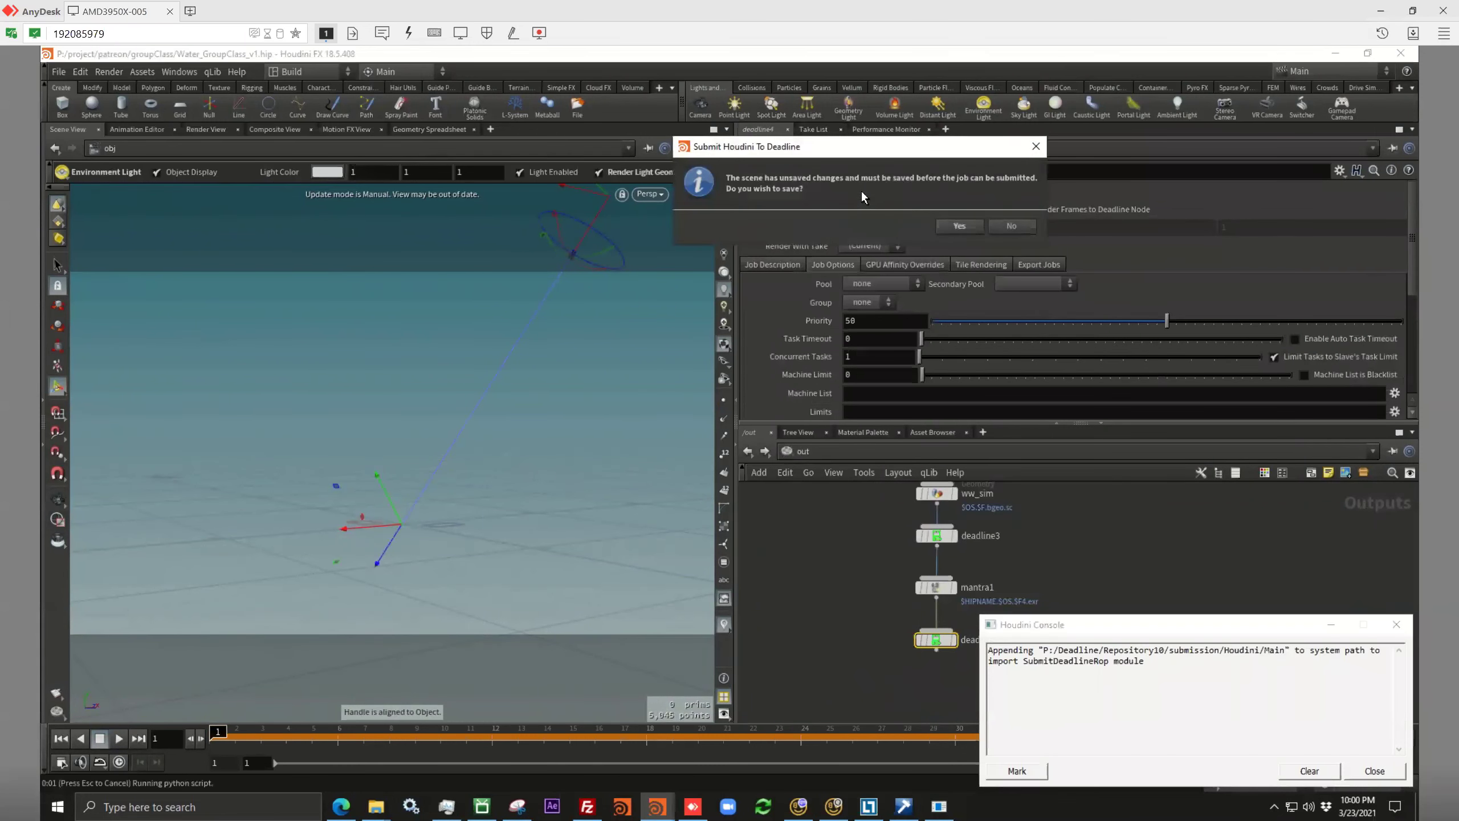
pyautogui.click(959, 227)
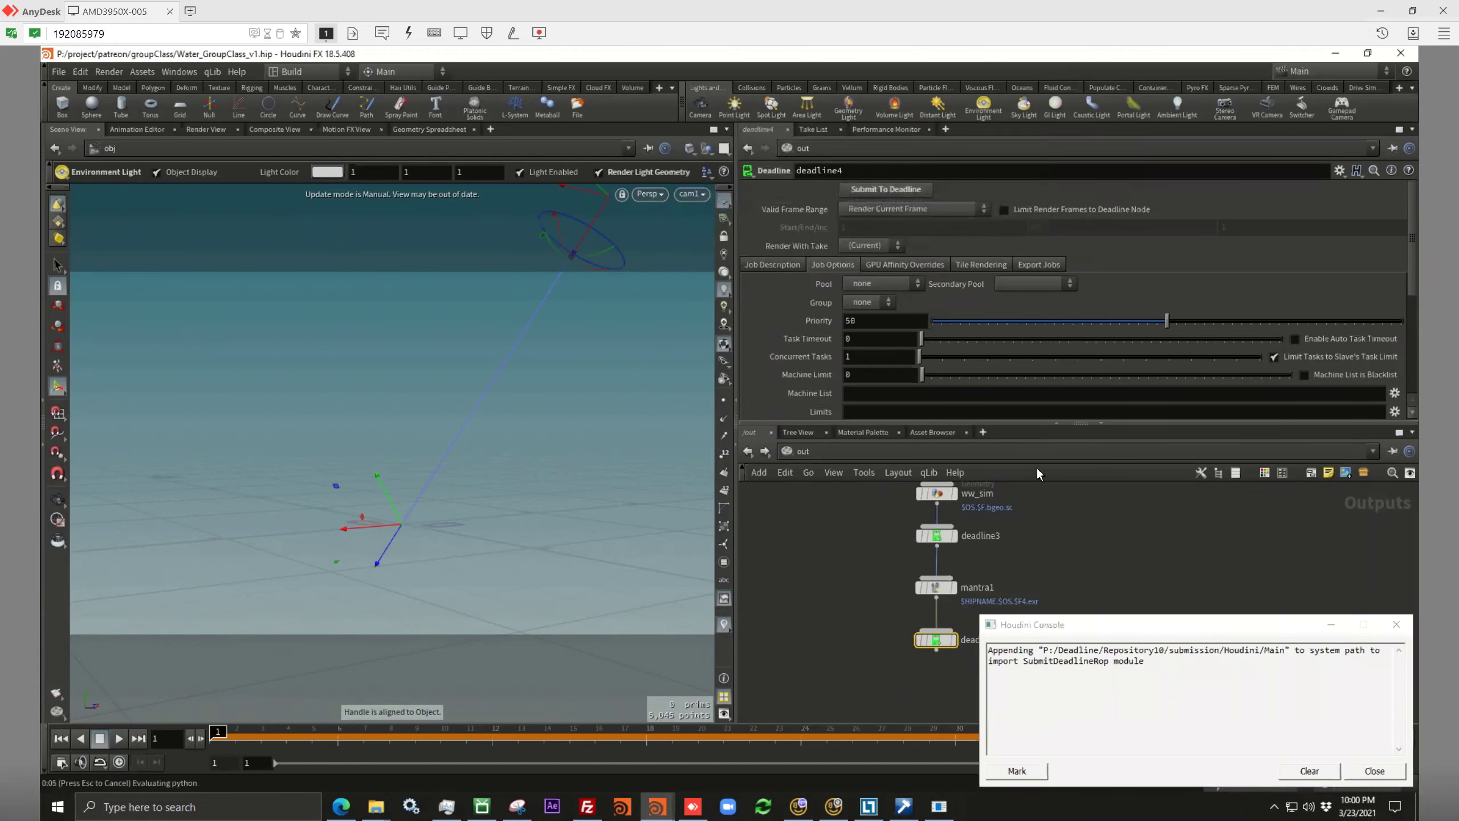